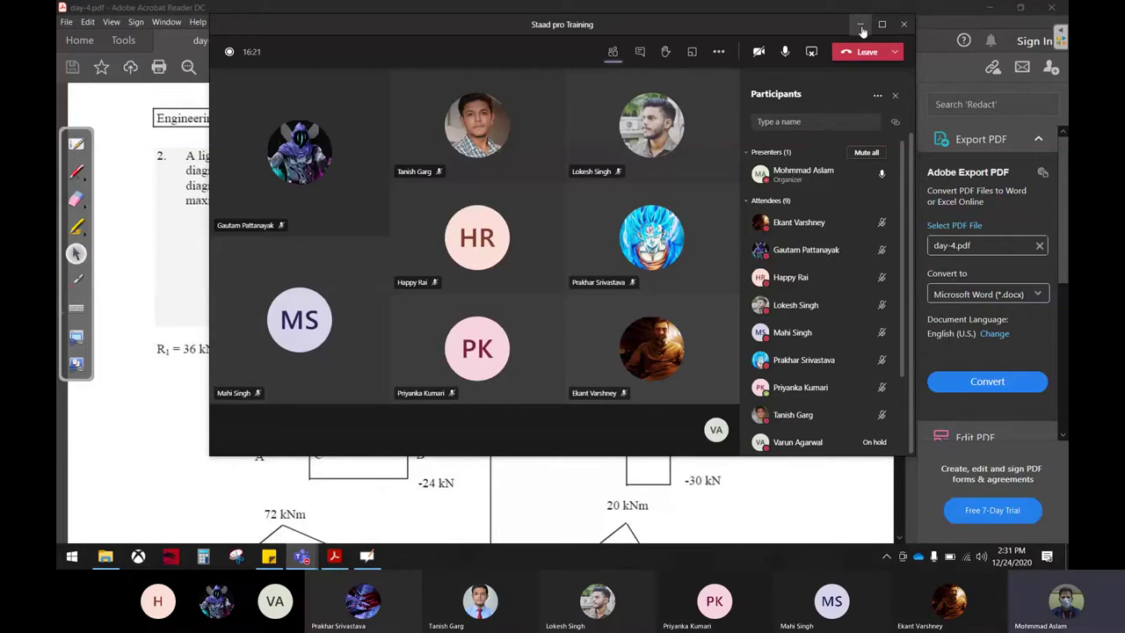
- Hide the meeting window and circle problems 2 and 5 in red ink
{"action": "left_click", "coordinate": [861, 27]}
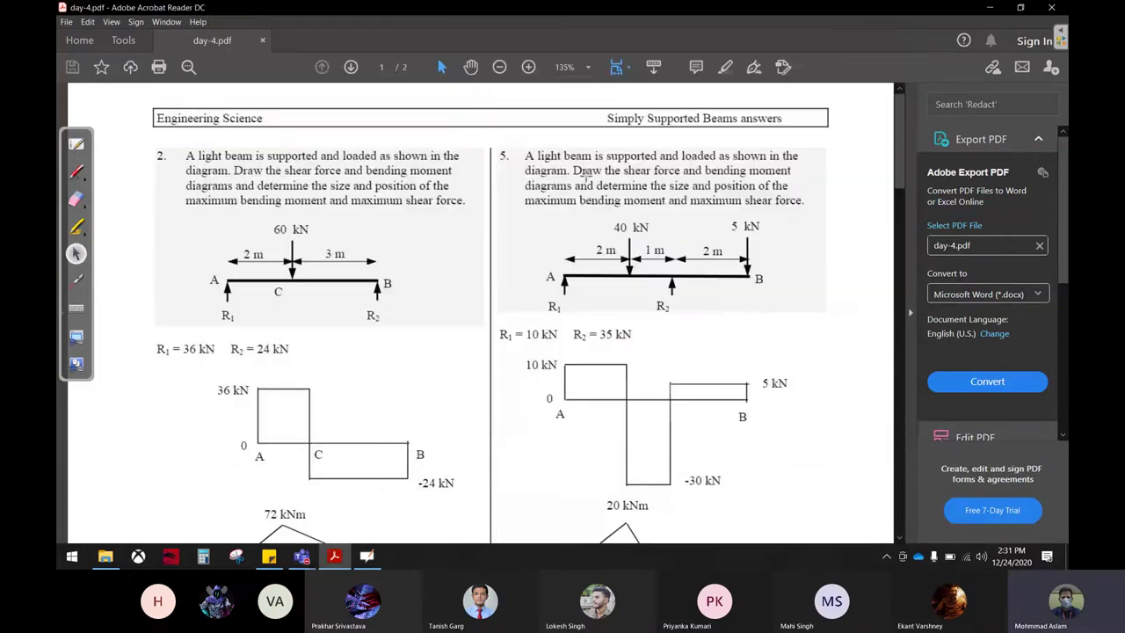
{"action": "left_click", "coordinate": [76, 172]}
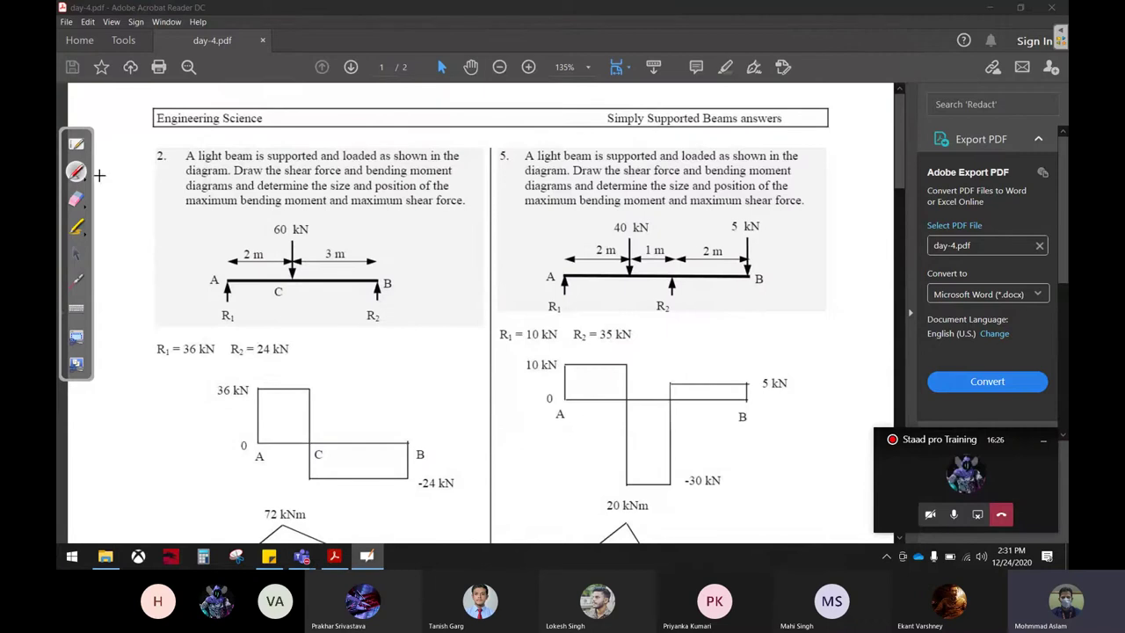
{"action": "mouse_move", "coordinate": [202, 148]}
{"action": "left_mouse_down"}
{"action": "mouse_move", "coordinate": [151, 180]}
{"action": "mouse_move", "coordinate": [211, 140]}
{"action": "left_mouse_up"}
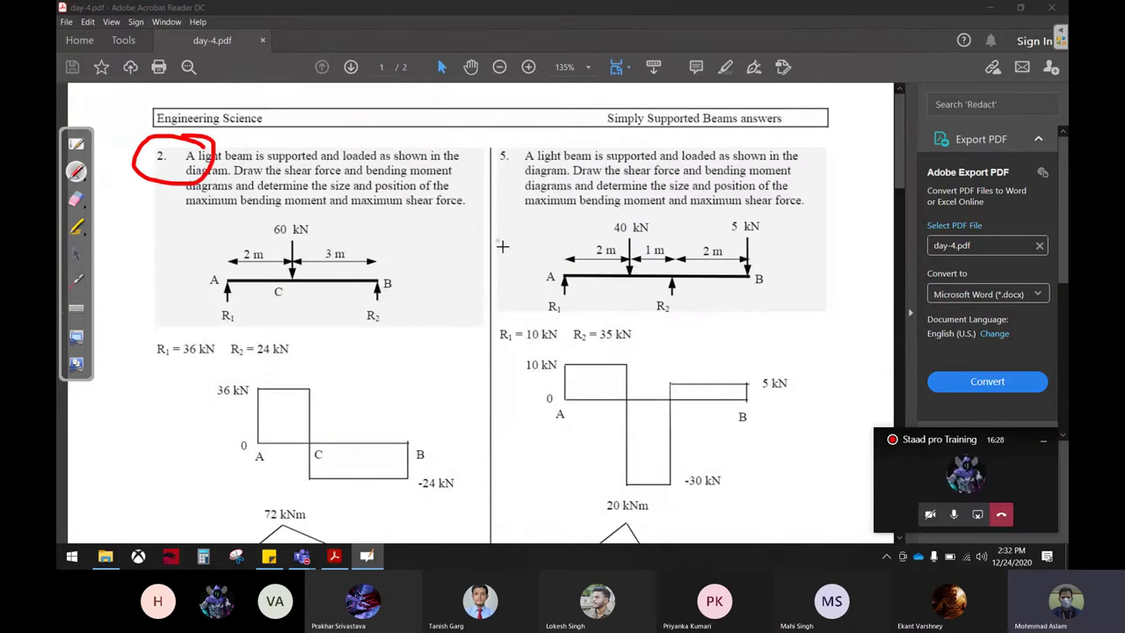
{"action": "left_click_drag", "start_coordinate": [530, 139], "coordinate": [536, 179]}
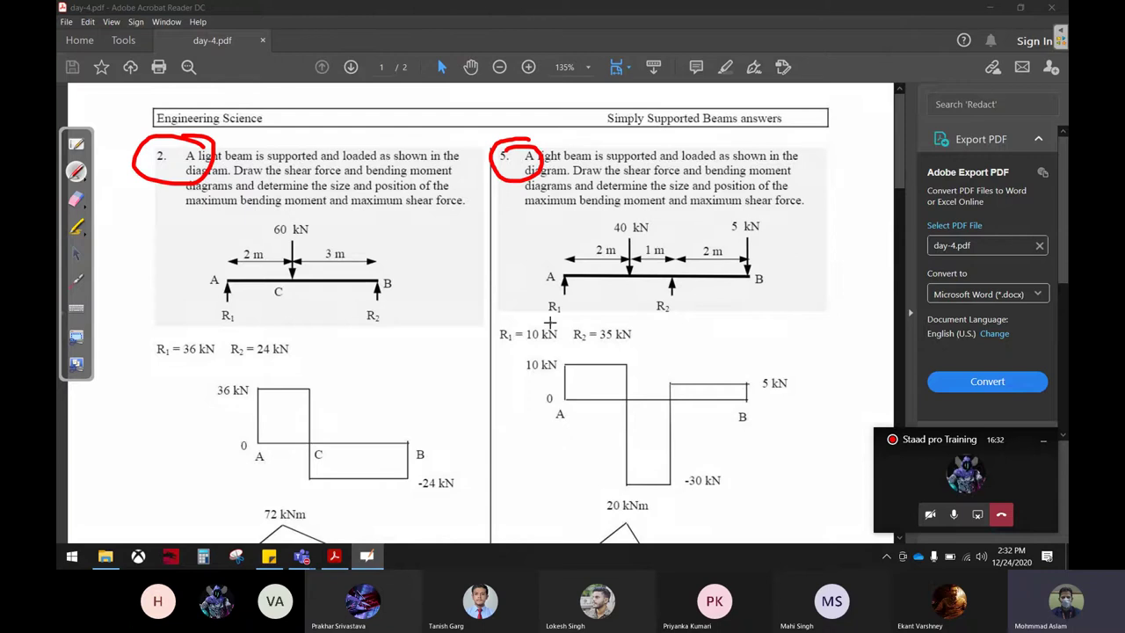
- Erase the red circles around problems 2 and 5
{"action": "left_click", "coordinate": [77, 200]}
{"action": "mouse_move", "coordinate": [193, 171]}
{"action": "left_mouse_down"}
{"action": "mouse_move", "coordinate": [163, 142]}
{"action": "mouse_move", "coordinate": [519, 163]}
{"action": "left_mouse_up"}
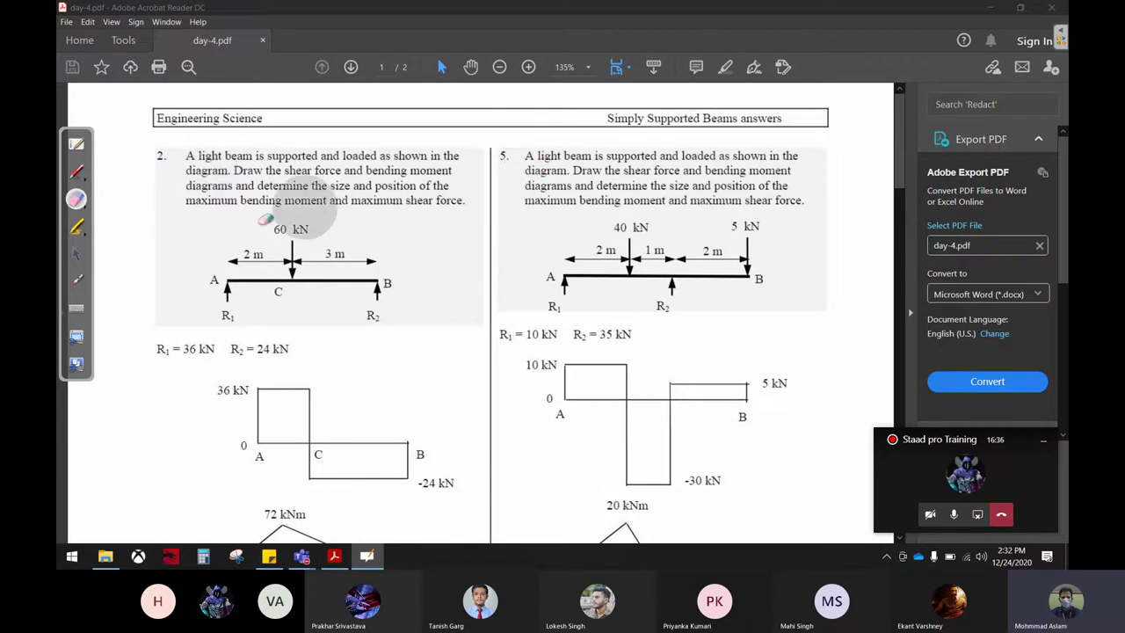
{"action": "left_click", "coordinate": [77, 254]}
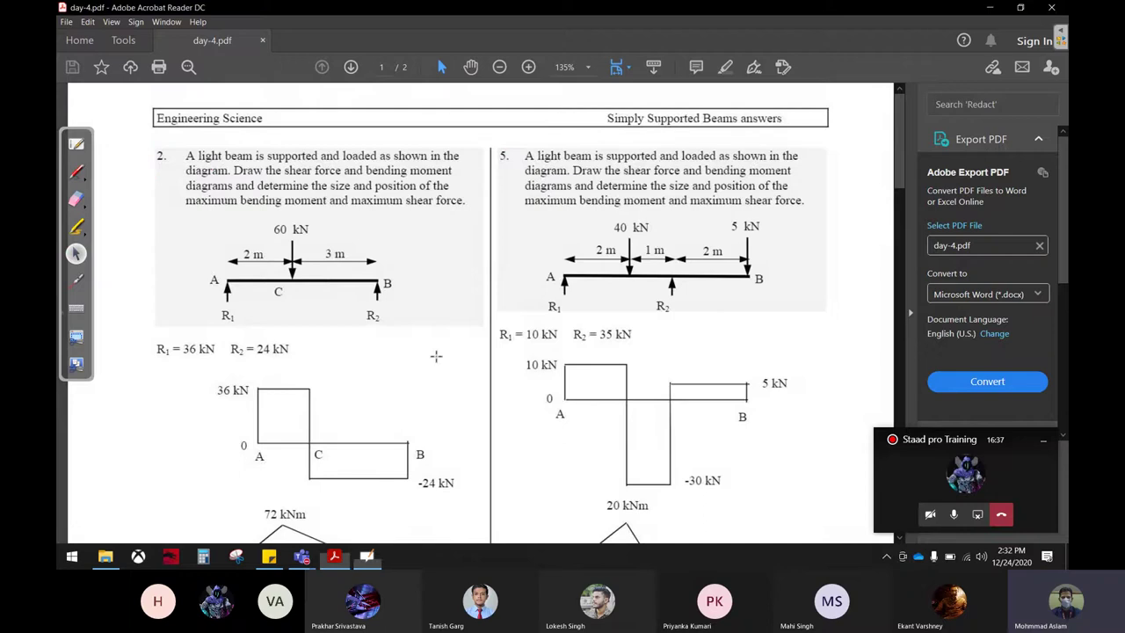
- Scroll down to the next beam problems and circle problem number 4 in red
{"action": "scroll", "coordinate": [444, 352], "scroll_direction": "down", "scroll_amount": 3}
{"action": "scroll", "coordinate": [452, 334], "scroll_direction": "down", "scroll_amount": 4}
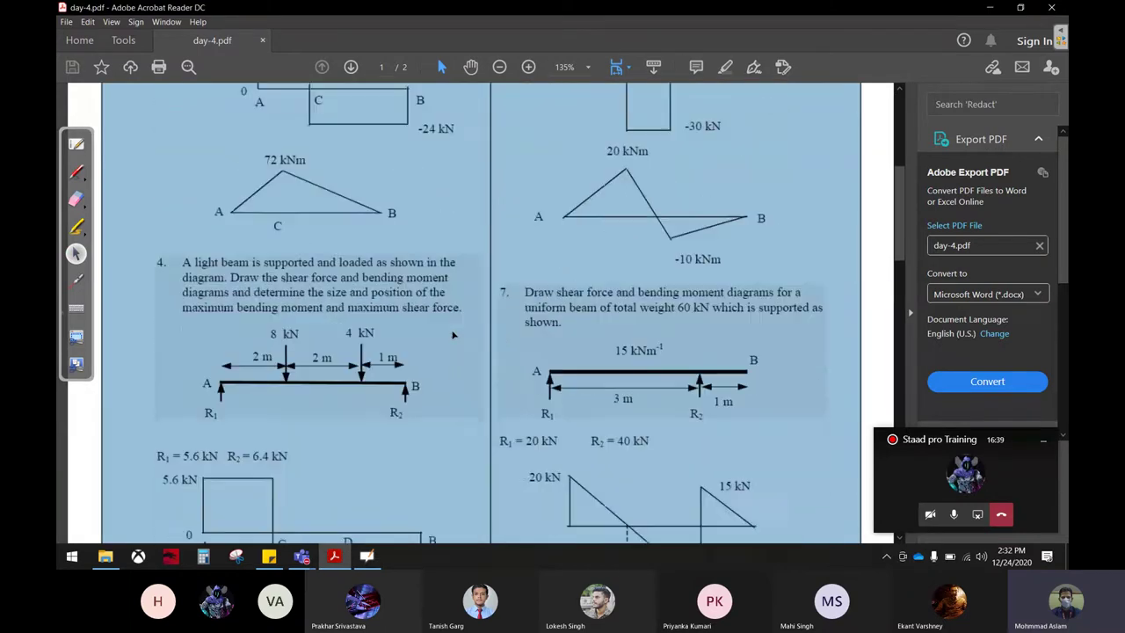
{"action": "scroll", "coordinate": [453, 334], "scroll_direction": "down", "scroll_amount": 2}
{"action": "scroll", "coordinate": [454, 331], "scroll_direction": "down", "scroll_amount": 1}
{"action": "scroll", "coordinate": [454, 331], "scroll_direction": "down", "scroll_amount": 1}
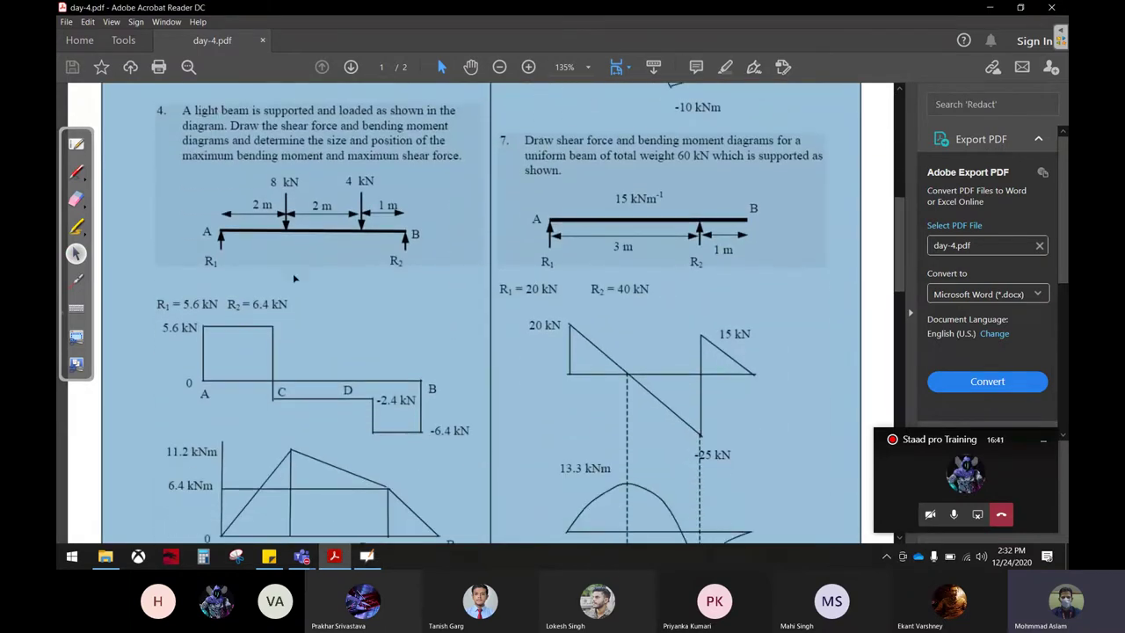
{"action": "left_click", "coordinate": [74, 173]}
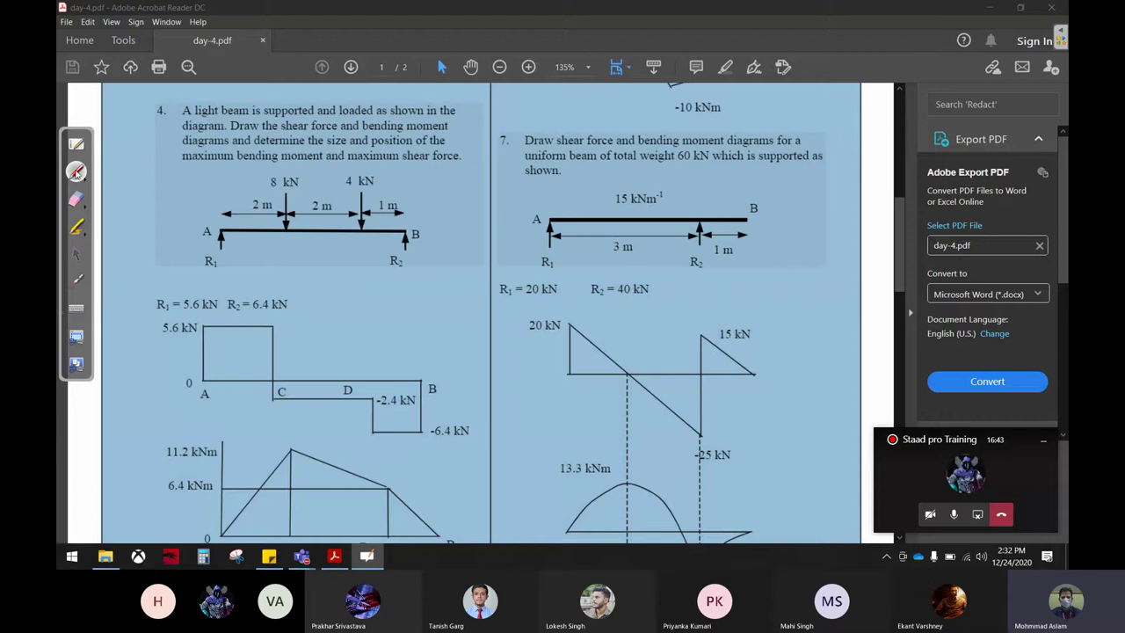
{"action": "left_click_drag", "start_coordinate": [165, 92], "coordinate": [143, 96]}
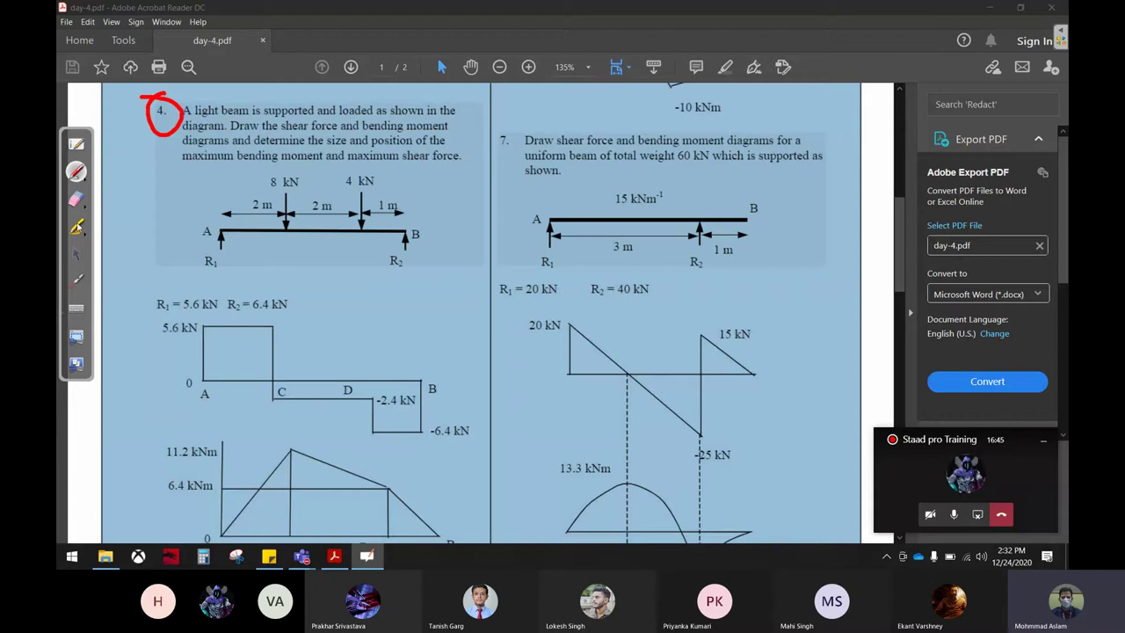
{"action": "left_click", "coordinate": [76, 254]}
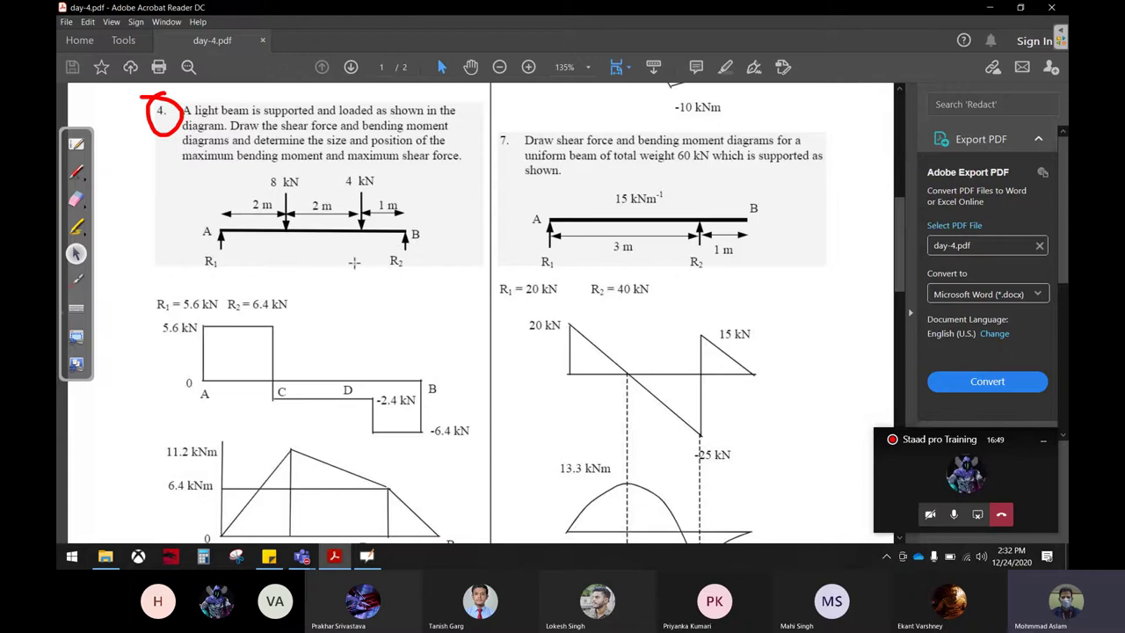
- Circle support A with reaction R1 and support B with reaction R2 in red
{"action": "left_click", "coordinate": [77, 172]}
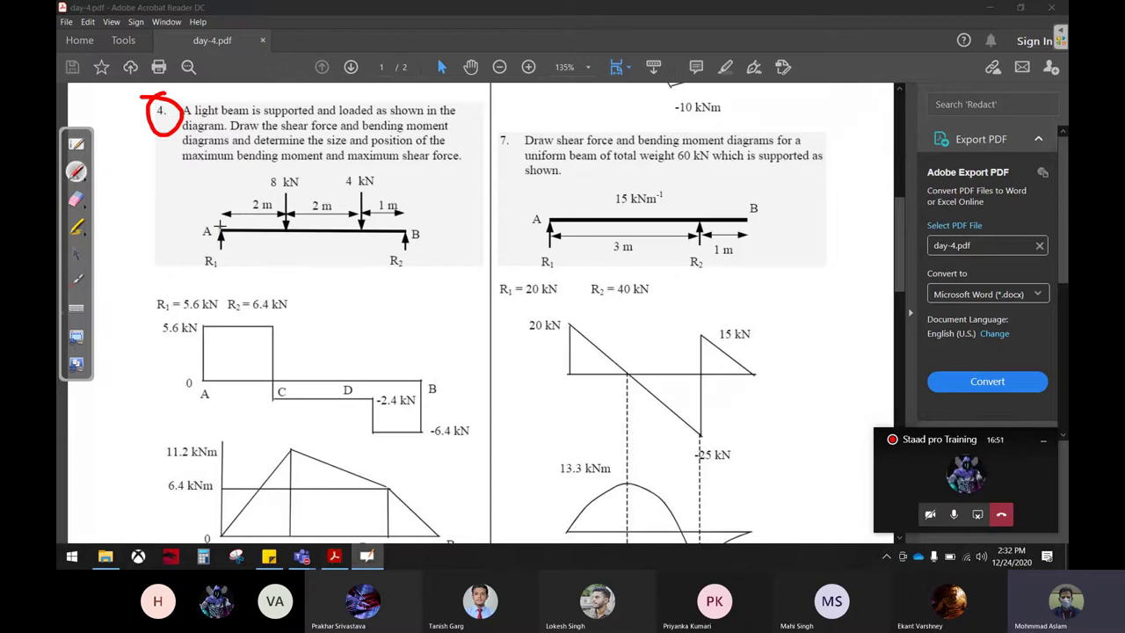
{"action": "mouse_move", "coordinate": [220, 222]}
{"action": "left_mouse_down"}
{"action": "mouse_move", "coordinate": [233, 262]}
{"action": "mouse_move", "coordinate": [218, 230]}
{"action": "left_mouse_up"}
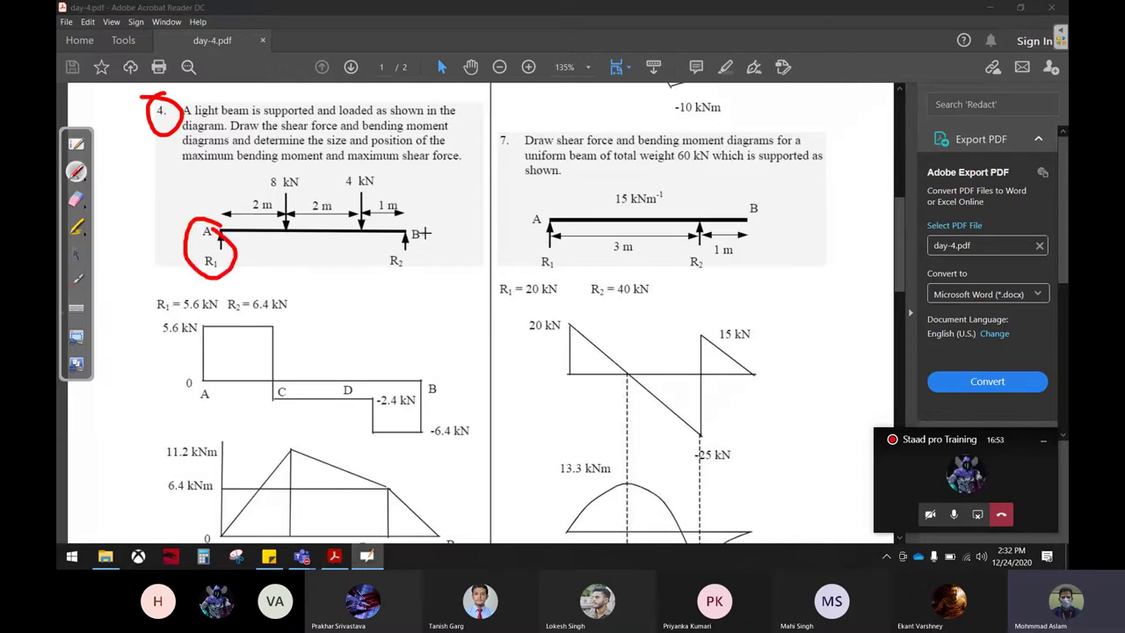
{"action": "mouse_move", "coordinate": [419, 229]}
{"action": "left_mouse_down"}
{"action": "mouse_move", "coordinate": [378, 258]}
{"action": "mouse_move", "coordinate": [426, 272]}
{"action": "mouse_move", "coordinate": [425, 227]}
{"action": "mouse_move", "coordinate": [468, 227]}
{"action": "mouse_move", "coordinate": [489, 246]}
{"action": "mouse_move", "coordinate": [475, 257]}
{"action": "mouse_move", "coordinate": [464, 346]}
{"action": "mouse_move", "coordinate": [477, 305]}
{"action": "mouse_move", "coordinate": [494, 344]}
{"action": "left_mouse_up"}
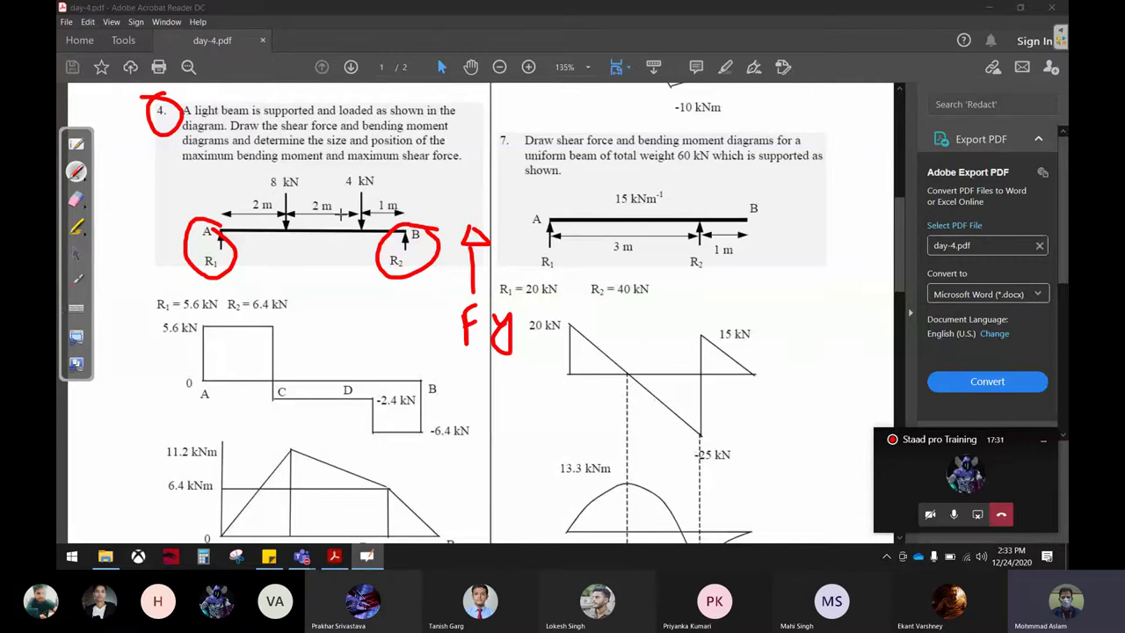
{"action": "left_click", "coordinate": [76, 253]}
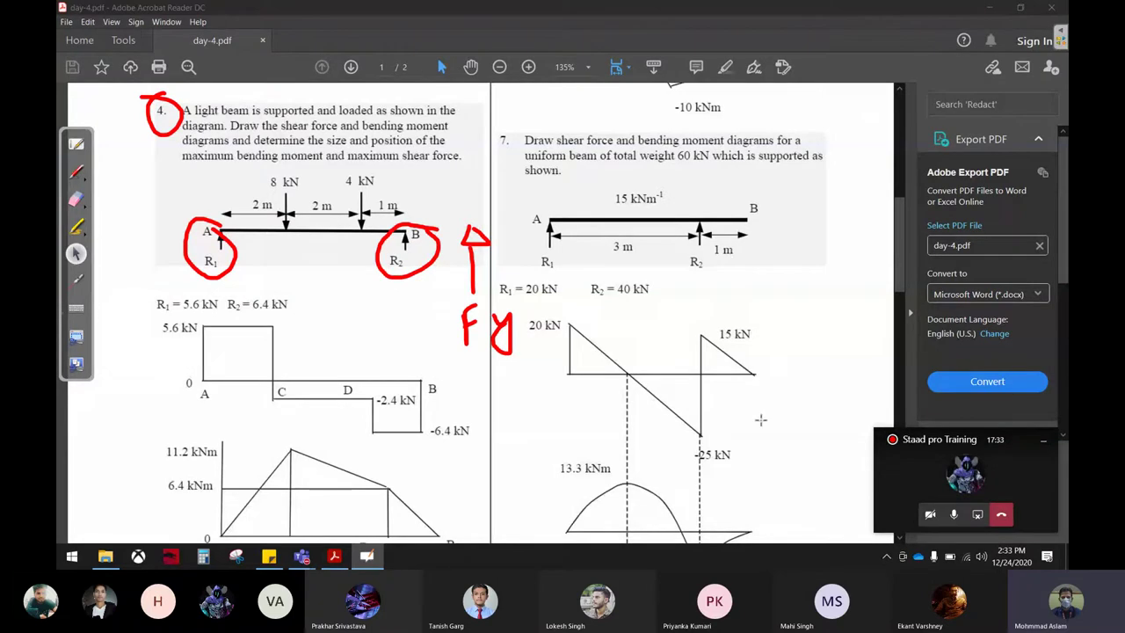
- Mute and unmute the meeting microphone, then erase all the red ink from the diagrams
{"action": "left_click", "coordinate": [953, 515]}
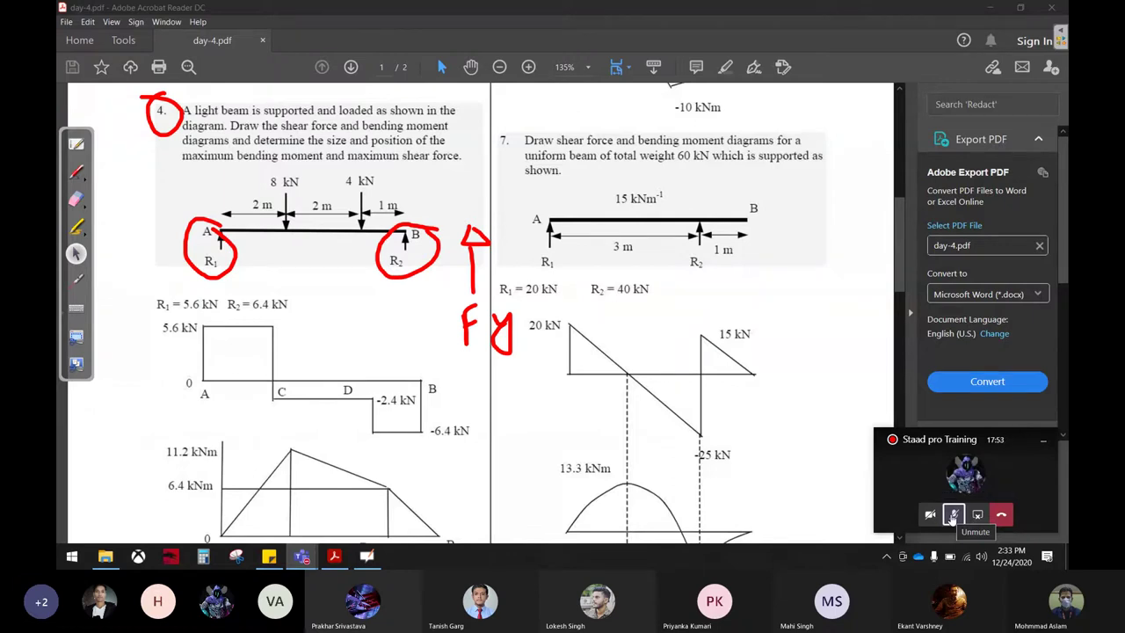
{"action": "left_click", "coordinate": [953, 516]}
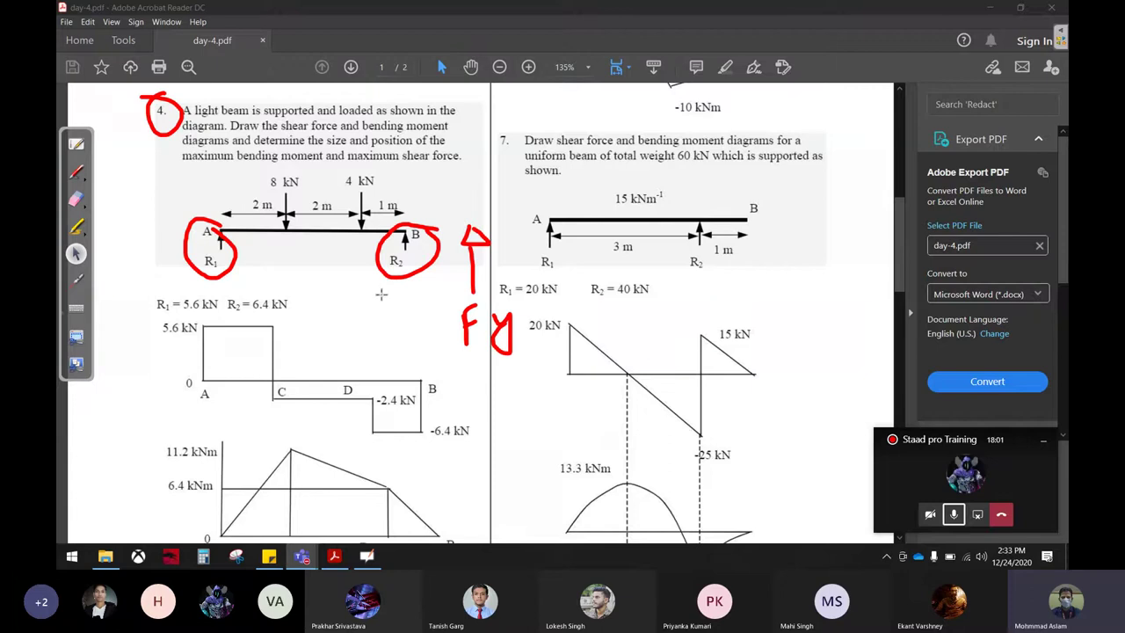
{"action": "left_click", "coordinate": [75, 203]}
{"action": "mouse_move", "coordinate": [158, 118]}
{"action": "left_mouse_down"}
{"action": "mouse_move", "coordinate": [201, 188]}
{"action": "mouse_move", "coordinate": [427, 213]}
{"action": "mouse_move", "coordinate": [326, 261]}
{"action": "mouse_move", "coordinate": [515, 339]}
{"action": "left_mouse_up"}
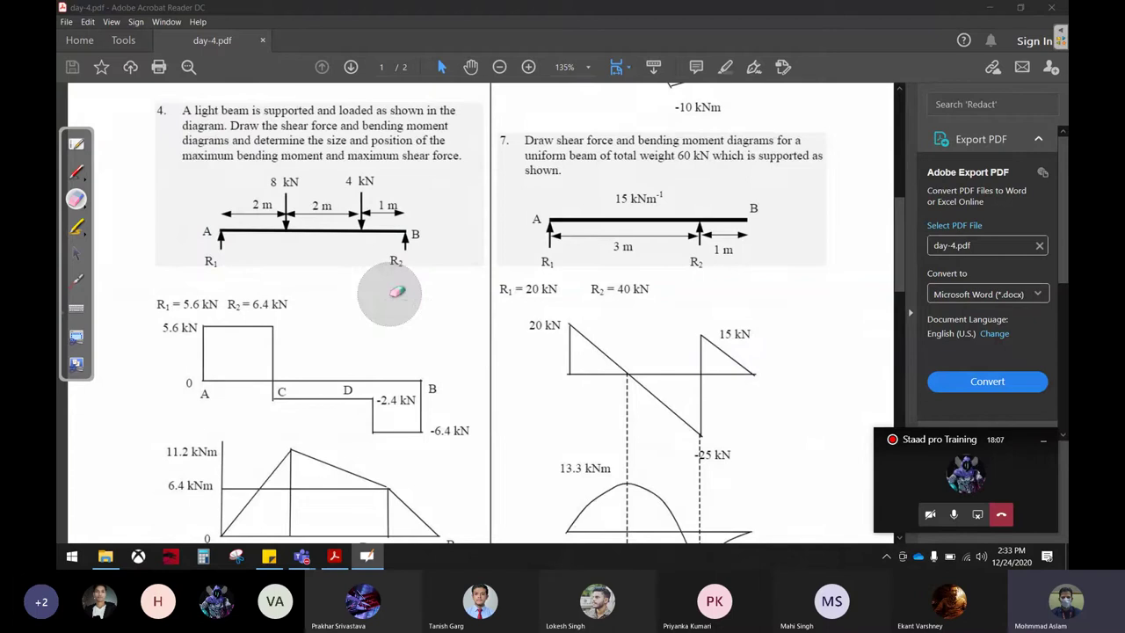
{"action": "left_click", "coordinate": [77, 171]}
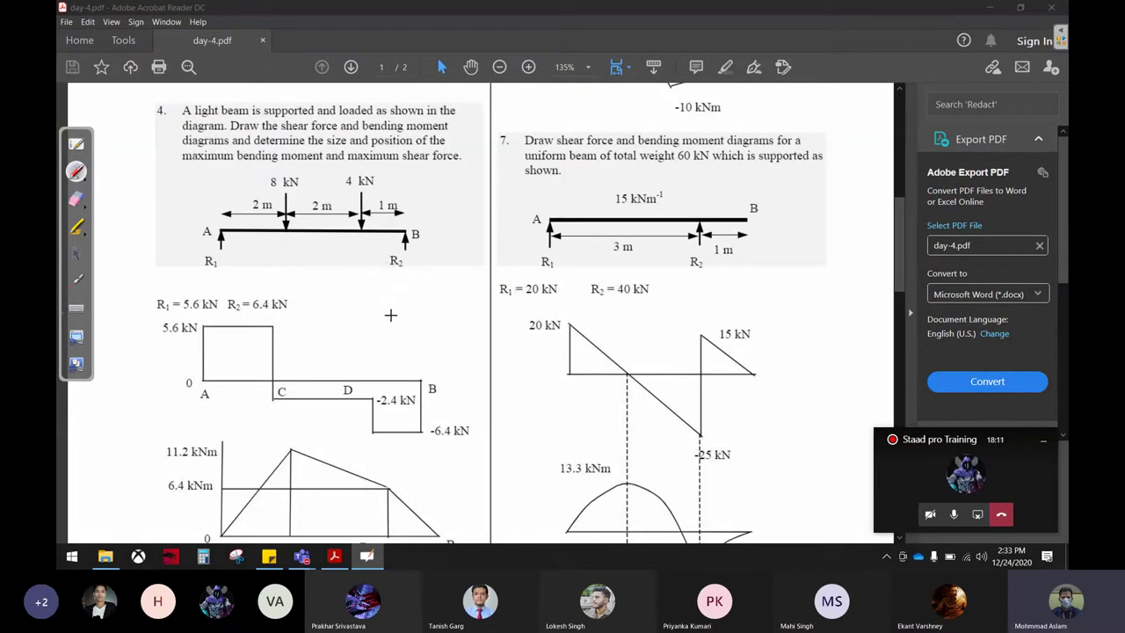
{"action": "mouse_move", "coordinate": [388, 303]}
{"action": "left_mouse_down"}
{"action": "mouse_move", "coordinate": [389, 323]}
{"action": "mouse_move", "coordinate": [411, 334]}
{"action": "mouse_move", "coordinate": [469, 309]}
{"action": "mouse_move", "coordinate": [453, 327]}
{"action": "left_mouse_up"}
{"action": "mouse_move", "coordinate": [480, 283]}
{"action": "left_mouse_down"}
{"action": "mouse_move", "coordinate": [481, 322]}
{"action": "mouse_move", "coordinate": [486, 303]}
{"action": "mouse_move", "coordinate": [514, 315]}
{"action": "mouse_move", "coordinate": [585, 283]}
{"action": "mouse_move", "coordinate": [600, 292]}
{"action": "left_mouse_up"}
{"action": "left_click_drag", "start_coordinate": [638, 255], "coordinate": [651, 280]}
{"action": "left_click_drag", "start_coordinate": [673, 239], "coordinate": [703, 269]}
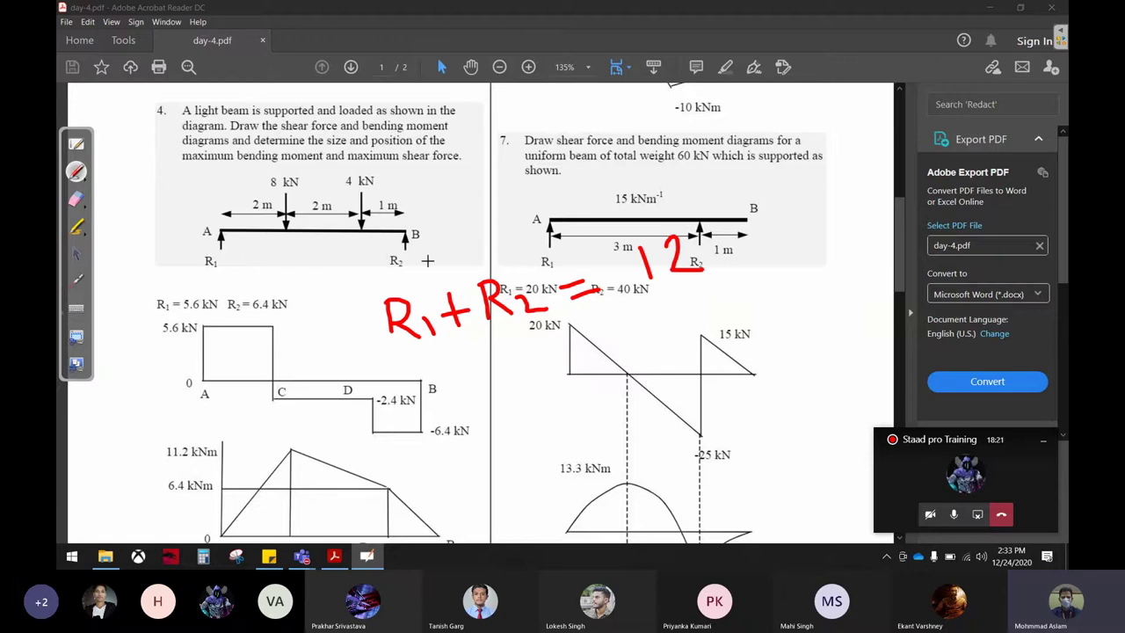
{"action": "left_click_drag", "start_coordinate": [485, 135], "coordinate": [525, 123]}
{"action": "mouse_move", "coordinate": [501, 131]}
{"action": "left_mouse_down"}
{"action": "mouse_move", "coordinate": [487, 165]}
{"action": "mouse_move", "coordinate": [557, 156]}
{"action": "left_mouse_up"}
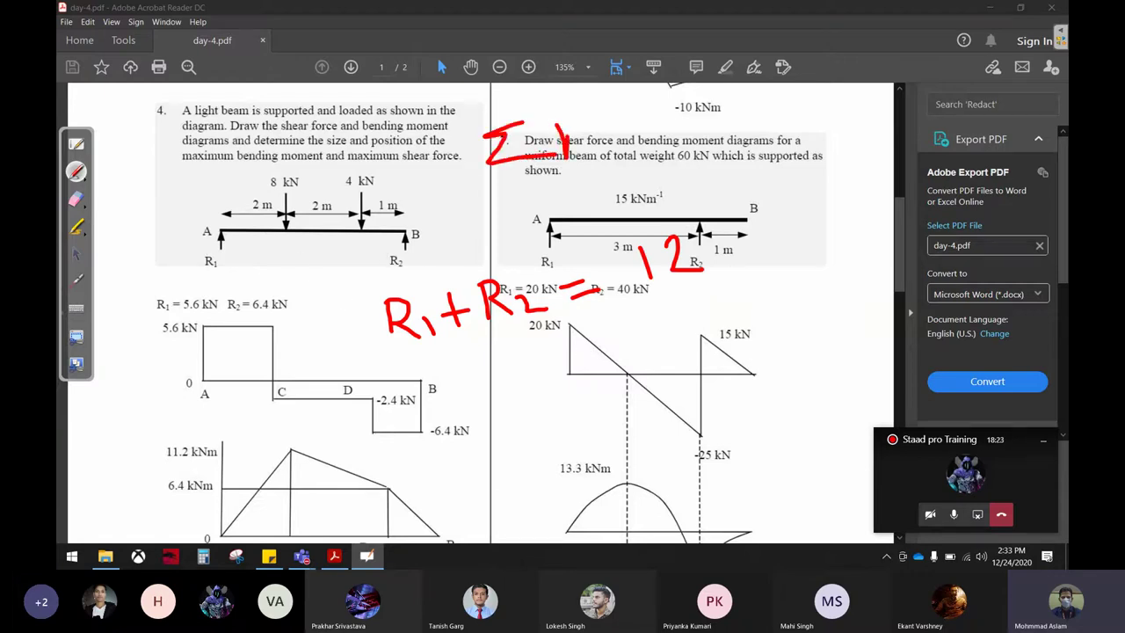
{"action": "mouse_move", "coordinate": [582, 113]}
{"action": "left_mouse_down"}
{"action": "mouse_move", "coordinate": [554, 165]}
{"action": "mouse_move", "coordinate": [588, 130]}
{"action": "mouse_move", "coordinate": [616, 176]}
{"action": "left_mouse_up"}
{"action": "left_click_drag", "start_coordinate": [647, 125], "coordinate": [682, 126]}
{"action": "left_click_drag", "start_coordinate": [730, 105], "coordinate": [738, 114]}
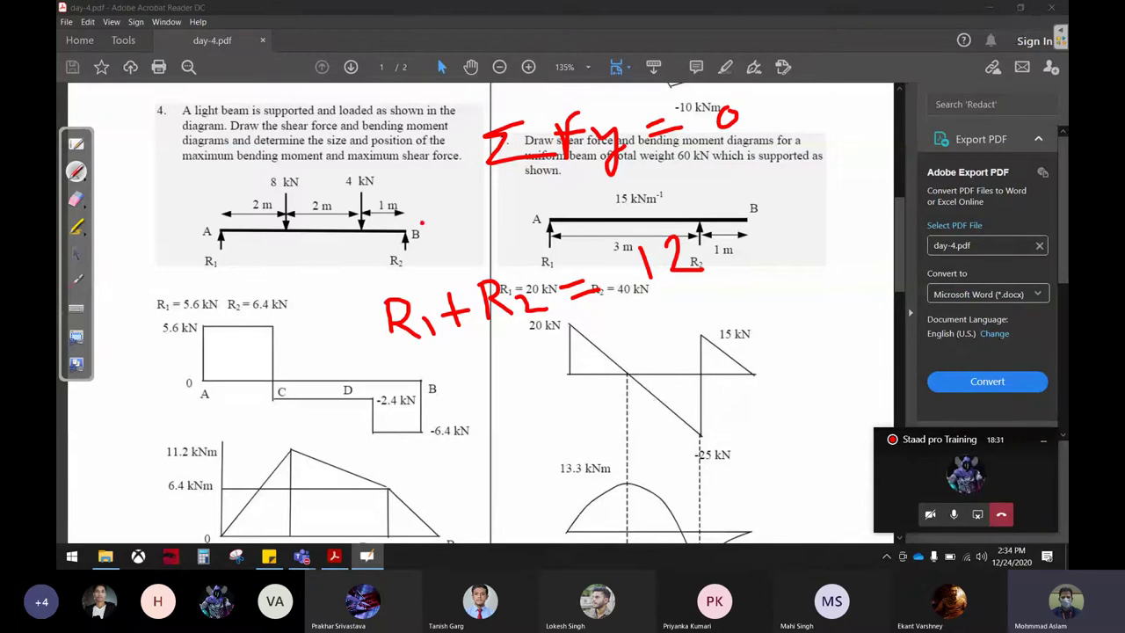
{"action": "mouse_move", "coordinate": [422, 223]}
{"action": "left_mouse_down"}
{"action": "mouse_move", "coordinate": [397, 241]}
{"action": "mouse_move", "coordinate": [420, 263]}
{"action": "mouse_move", "coordinate": [422, 222]}
{"action": "left_mouse_up"}
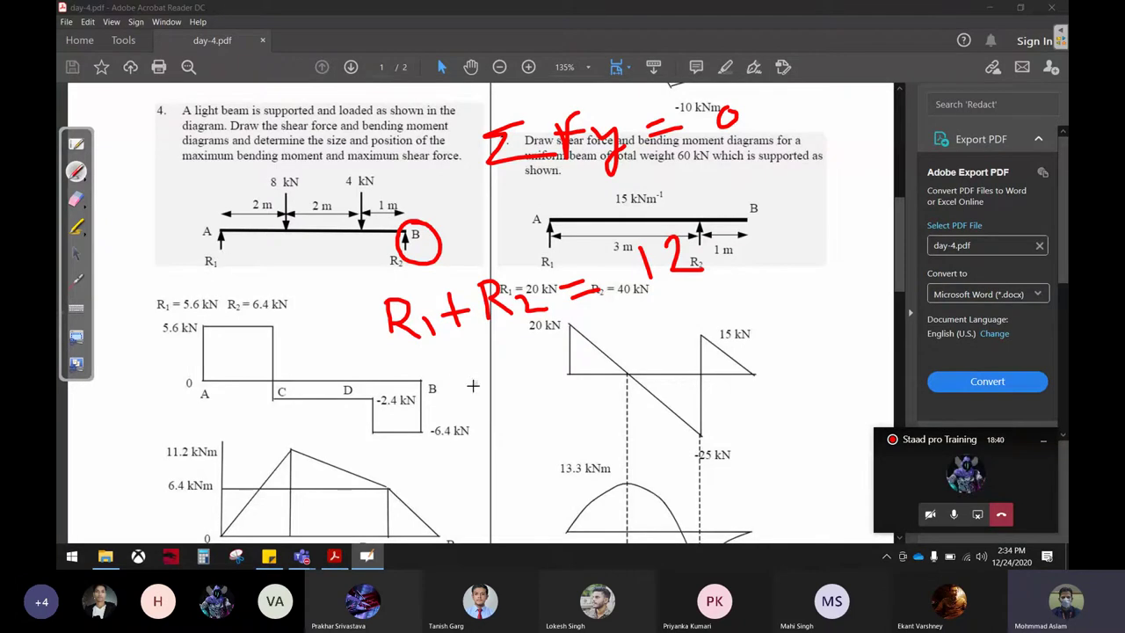
{"action": "mouse_move", "coordinate": [453, 379]}
{"action": "left_mouse_down"}
{"action": "mouse_move", "coordinate": [457, 411]}
{"action": "mouse_move", "coordinate": [466, 386]}
{"action": "mouse_move", "coordinate": [499, 408]}
{"action": "left_mouse_up"}
{"action": "mouse_move", "coordinate": [520, 370]}
{"action": "left_mouse_down"}
{"action": "mouse_move", "coordinate": [522, 392]}
{"action": "mouse_move", "coordinate": [548, 392]}
{"action": "left_mouse_up"}
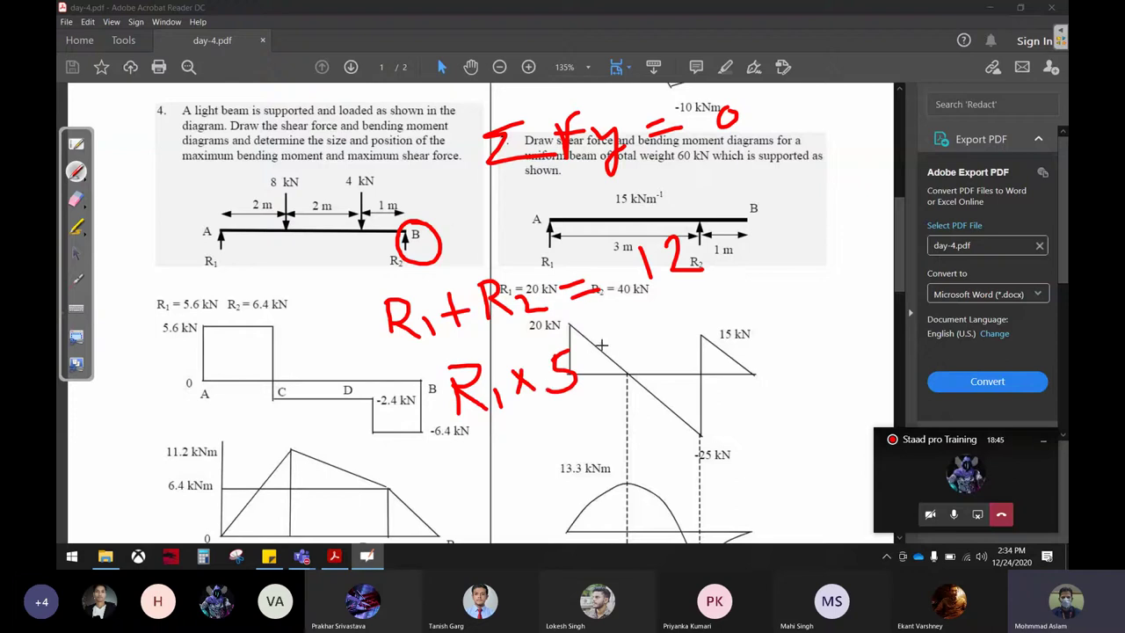
{"action": "mouse_move", "coordinate": [595, 361]}
{"action": "left_mouse_down"}
{"action": "mouse_move", "coordinate": [661, 357]}
{"action": "mouse_move", "coordinate": [648, 346]}
{"action": "left_mouse_up"}
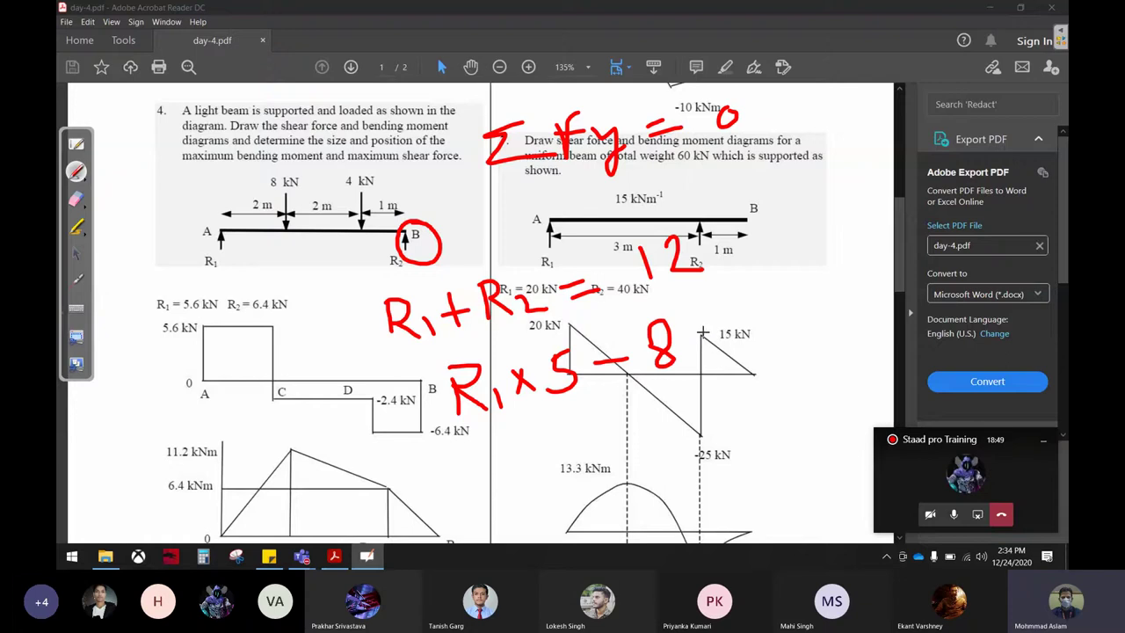
{"action": "left_click_drag", "start_coordinate": [691, 321], "coordinate": [708, 342]}
{"action": "mouse_move", "coordinate": [707, 321]}
{"action": "left_mouse_down"}
{"action": "mouse_move", "coordinate": [691, 344]}
{"action": "mouse_move", "coordinate": [772, 309]}
{"action": "mouse_move", "coordinate": [812, 308]}
{"action": "left_mouse_up"}
{"action": "mouse_move", "coordinate": [807, 294]}
{"action": "left_mouse_down"}
{"action": "mouse_move", "coordinate": [809, 319]}
{"action": "mouse_move", "coordinate": [845, 311]}
{"action": "left_mouse_up"}
{"action": "mouse_move", "coordinate": [822, 311]}
{"action": "left_mouse_down"}
{"action": "mouse_move", "coordinate": [849, 281]}
{"action": "mouse_move", "coordinate": [860, 301]}
{"action": "mouse_move", "coordinate": [895, 258]}
{"action": "left_mouse_up"}
{"action": "left_click_drag", "start_coordinate": [879, 280], "coordinate": [941, 248]}
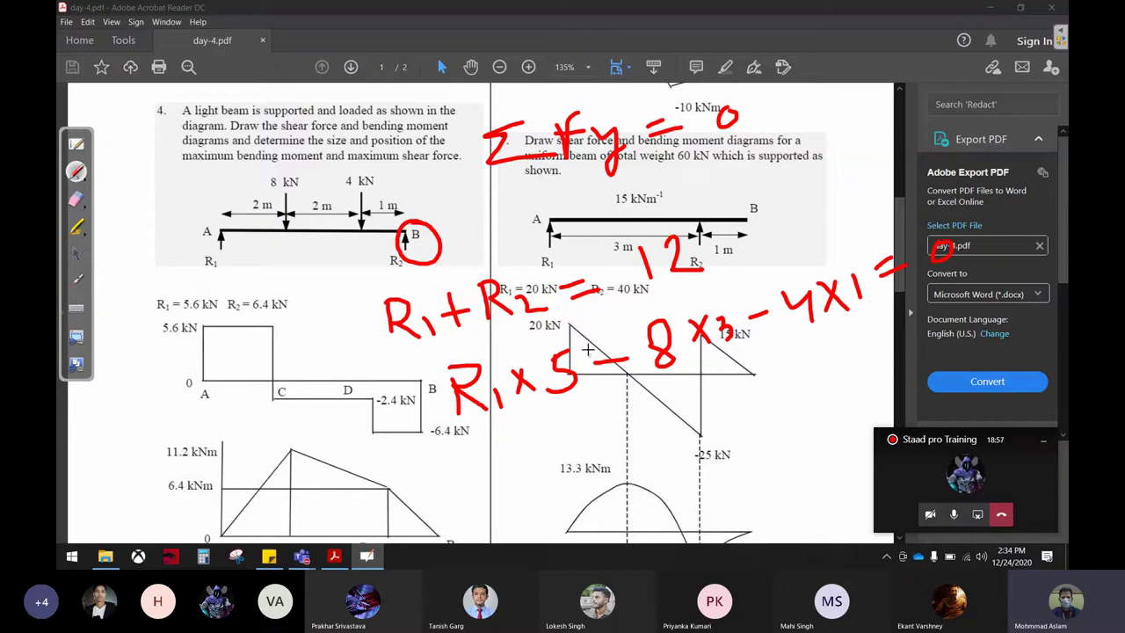
{"action": "left_click", "coordinate": [76, 199]}
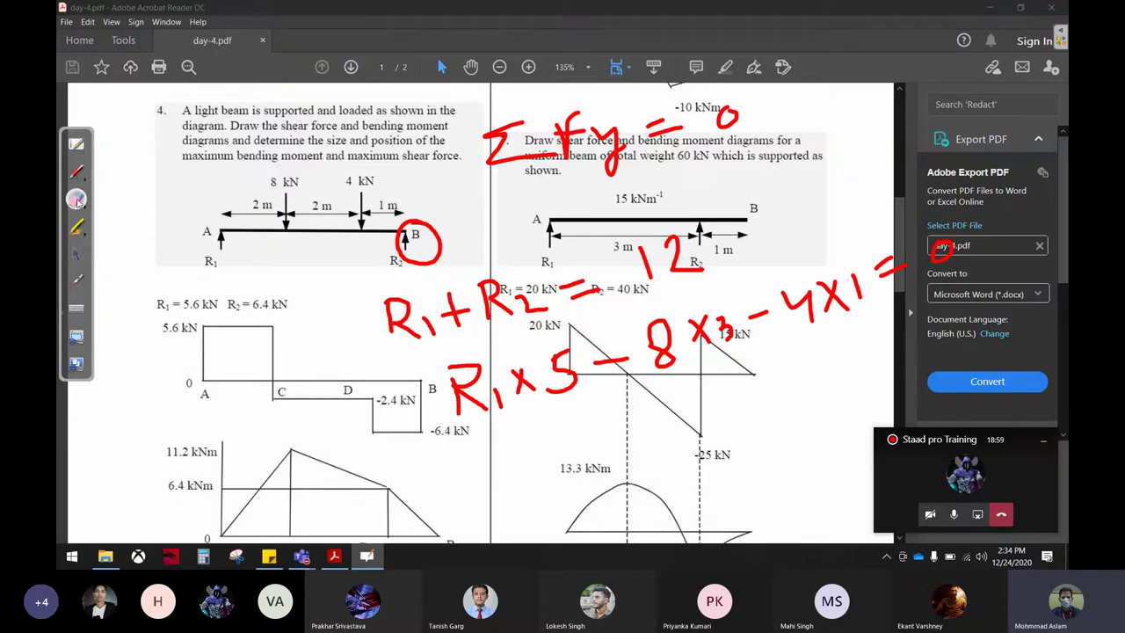
{"action": "mouse_move", "coordinate": [456, 280]}
{"action": "left_mouse_down"}
{"action": "mouse_move", "coordinate": [372, 326]}
{"action": "mouse_move", "coordinate": [692, 279]}
{"action": "mouse_move", "coordinate": [367, 247]}
{"action": "mouse_move", "coordinate": [569, 156]}
{"action": "mouse_move", "coordinate": [410, 429]}
{"action": "mouse_move", "coordinate": [808, 304]}
{"action": "left_mouse_up"}
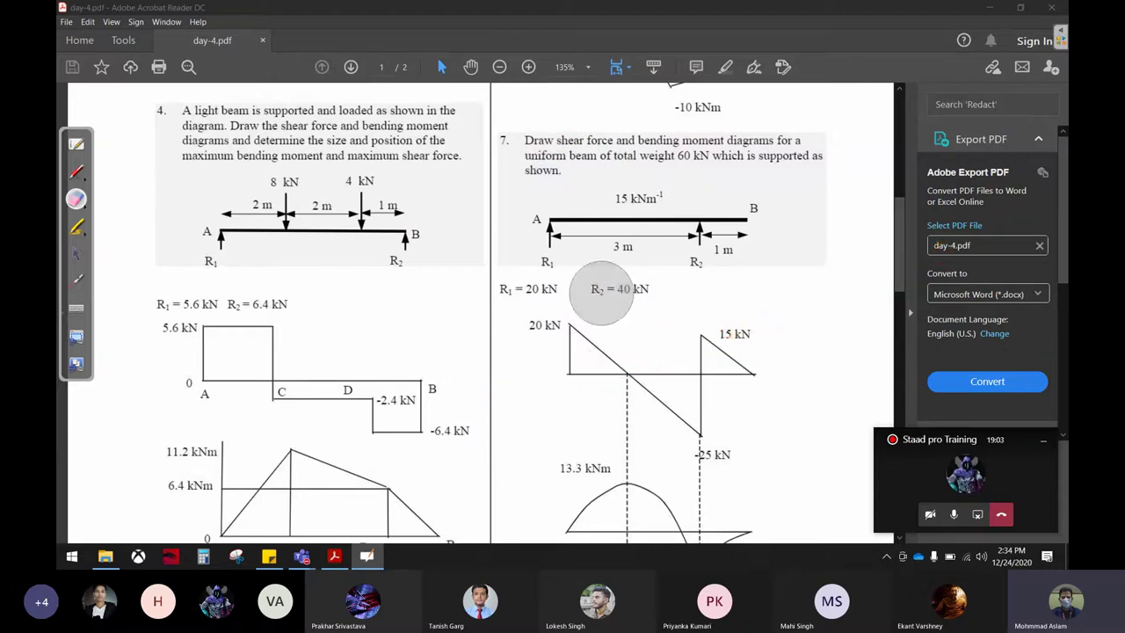
- Underline the 5.6 kN reaction and circle the 8 kN and 4 kN loads in red
{"action": "left_click", "coordinate": [77, 172]}
{"action": "left_click_drag", "start_coordinate": [181, 312], "coordinate": [297, 310]}
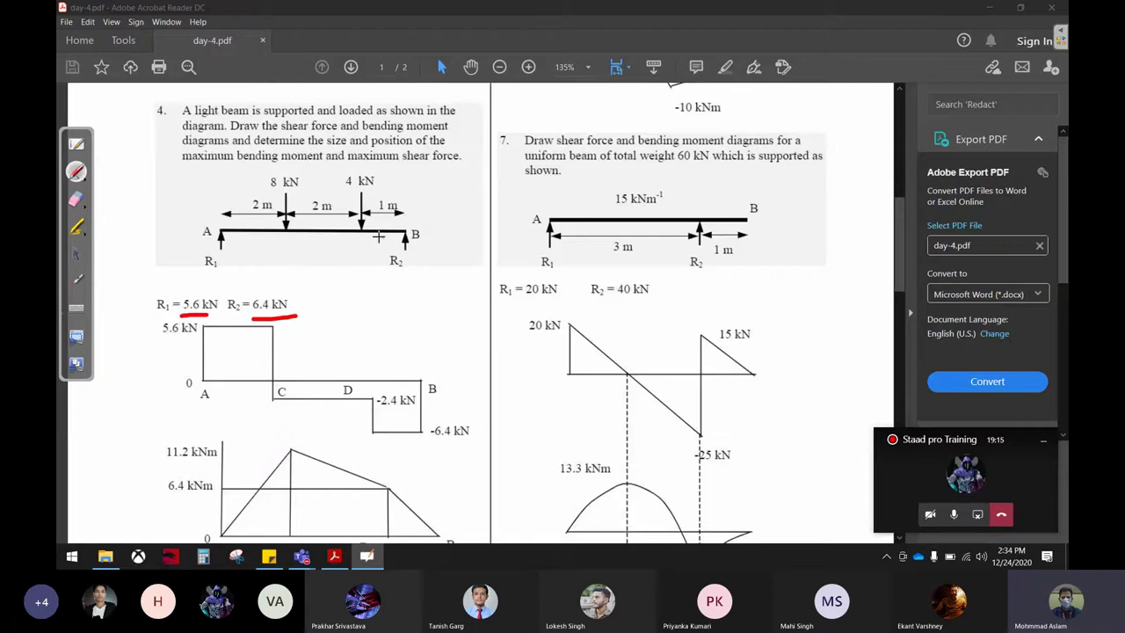
{"action": "mouse_move", "coordinate": [387, 174]}
{"action": "left_mouse_down"}
{"action": "mouse_move", "coordinate": [253, 160]}
{"action": "mouse_move", "coordinate": [390, 174]}
{"action": "left_mouse_up"}
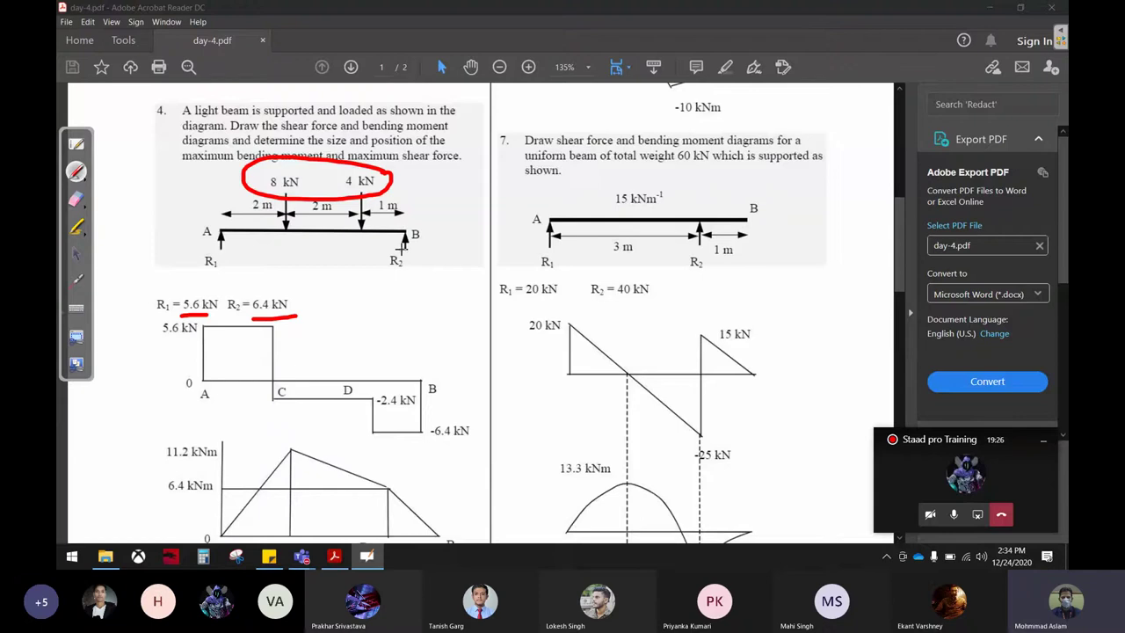
- Erase the red circle around the loads and the remaining red marks
{"action": "left_click", "coordinate": [77, 199]}
{"action": "mouse_move", "coordinate": [275, 188]}
{"action": "left_mouse_down"}
{"action": "mouse_move", "coordinate": [192, 190]}
{"action": "mouse_move", "coordinate": [141, 320]}
{"action": "mouse_move", "coordinate": [117, 256]}
{"action": "left_mouse_up"}
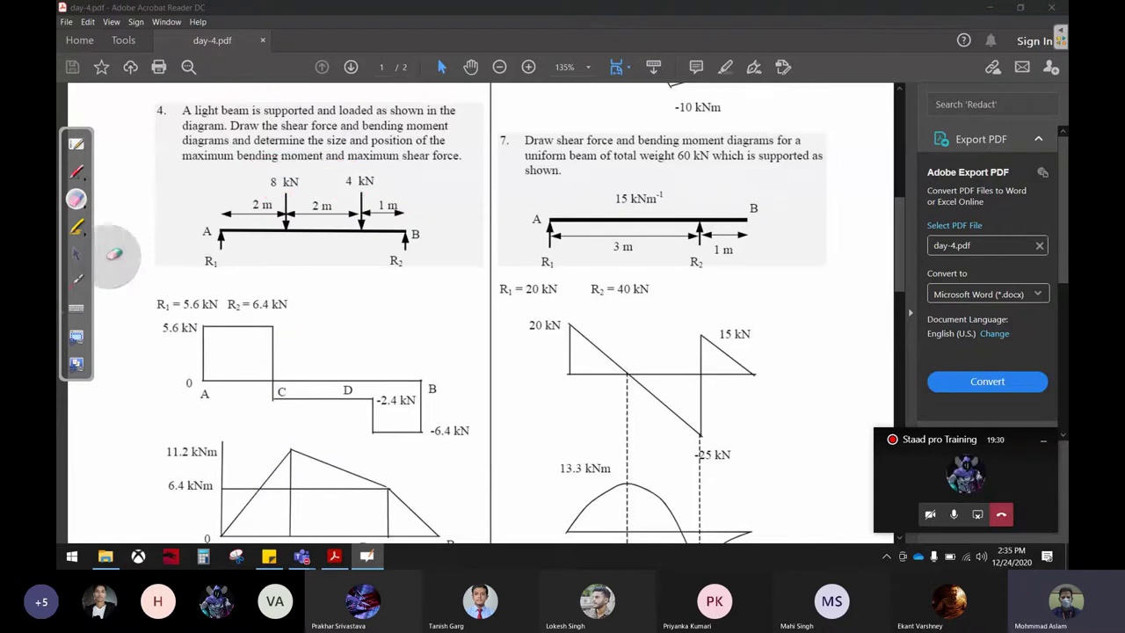
{"action": "left_click", "coordinate": [77, 254]}
- Minimise Acrobat with Win+D and launch STAAD.Pro V8i from its desktop shortcut
{"action": "key", "text": "super+d"}
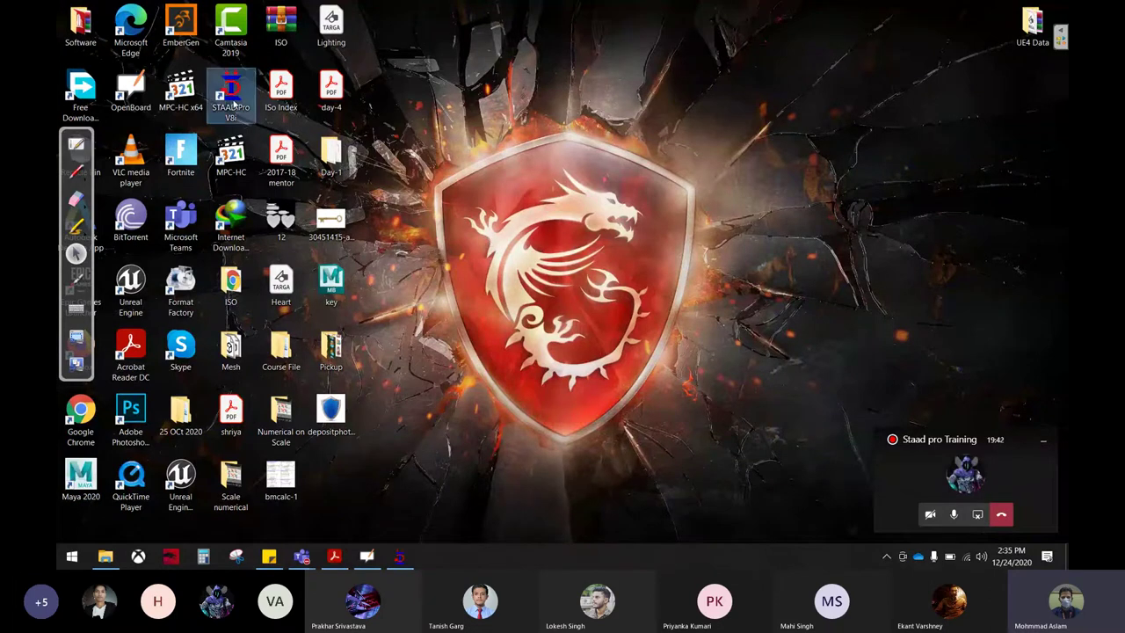
{"action": "right_click", "coordinate": [232, 103]}
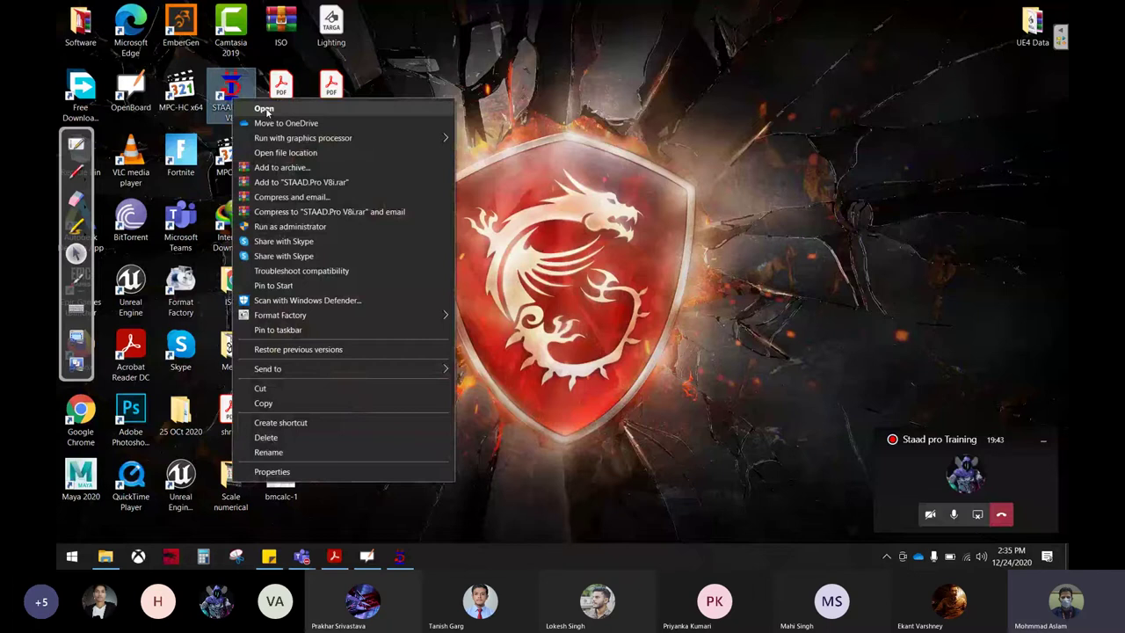
{"action": "left_click", "coordinate": [266, 111]}
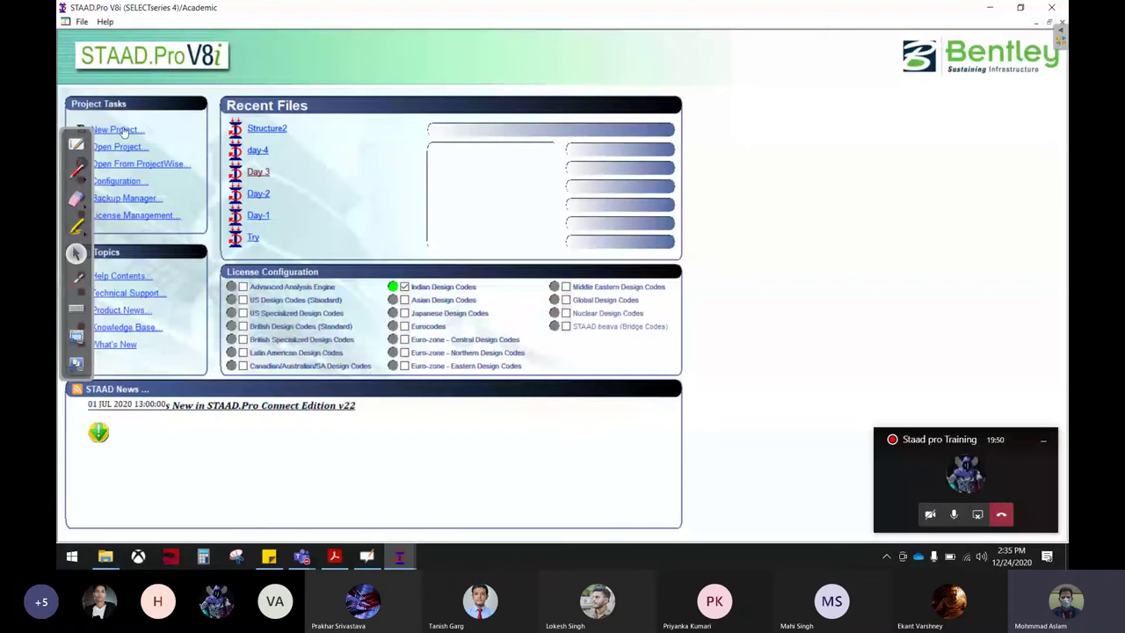
- Create a new Space project named day-5 in Meter and KiloNewton units, starting with Add Beam
{"action": "left_click", "coordinate": [124, 131]}
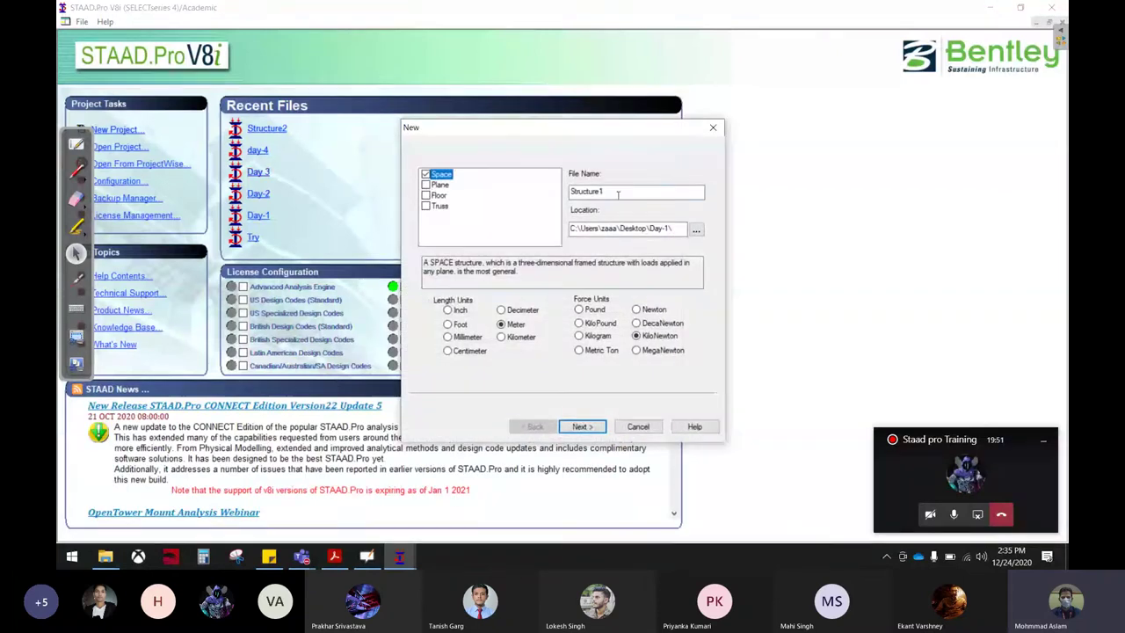
{"action": "key", "text": "space"}
{"action": "key", "text": "Tab"}
{"action": "type", "text": "day"}
{"action": "type", "text": "-5"}
{"action": "left_click", "coordinate": [596, 424]}
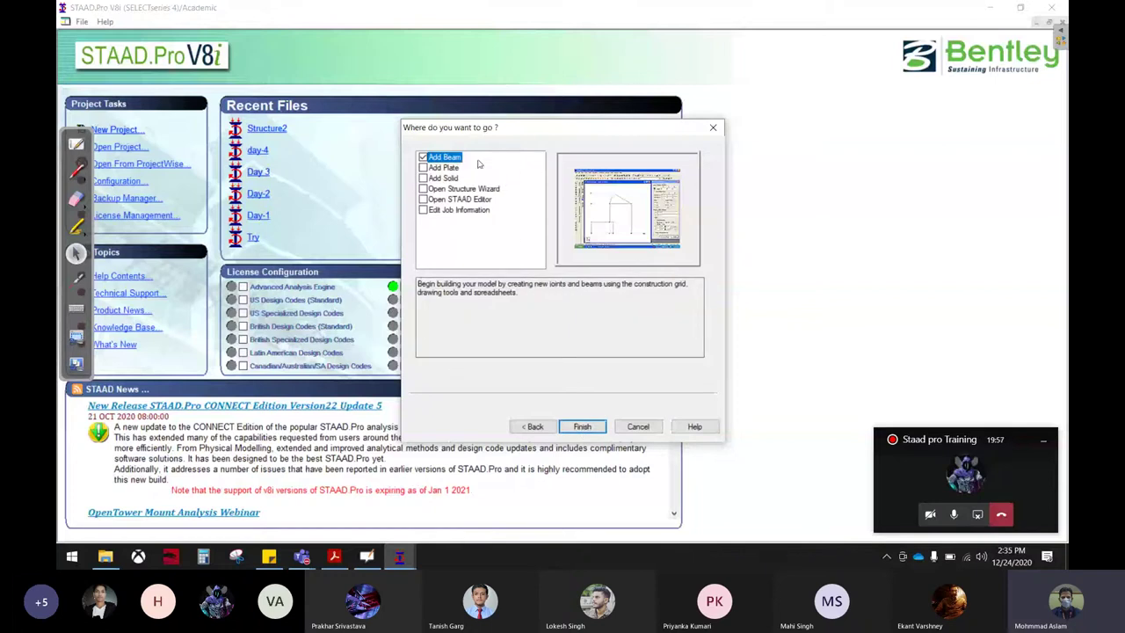
{"action": "left_click", "coordinate": [600, 428]}
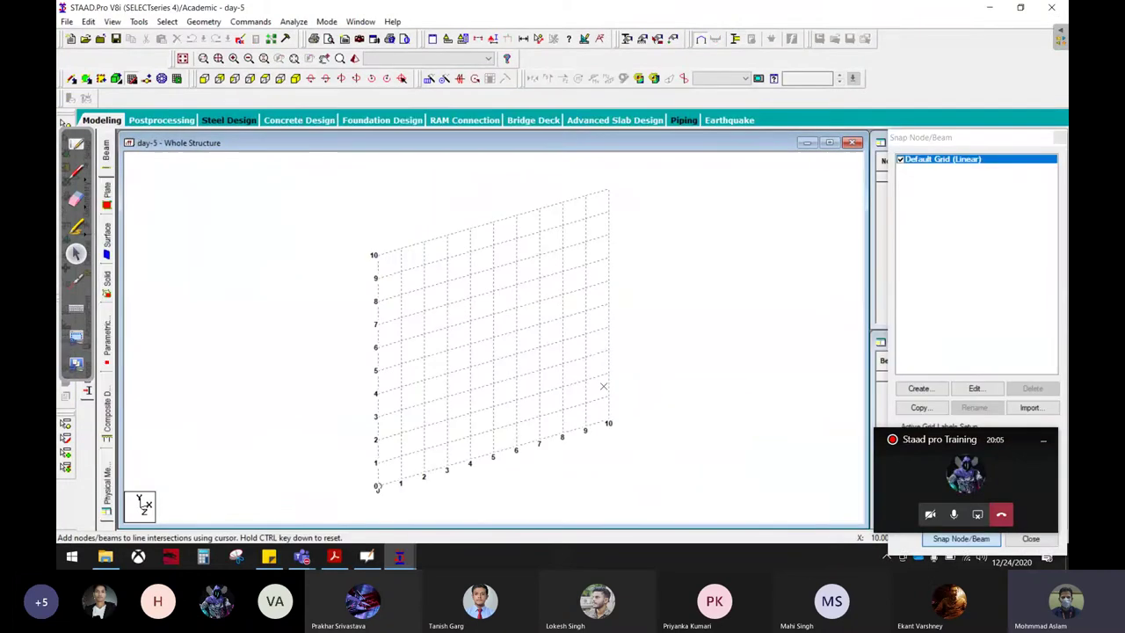
- Draw a beam from the grid origin to grid point 5
{"action": "left_click", "coordinate": [377, 486]}
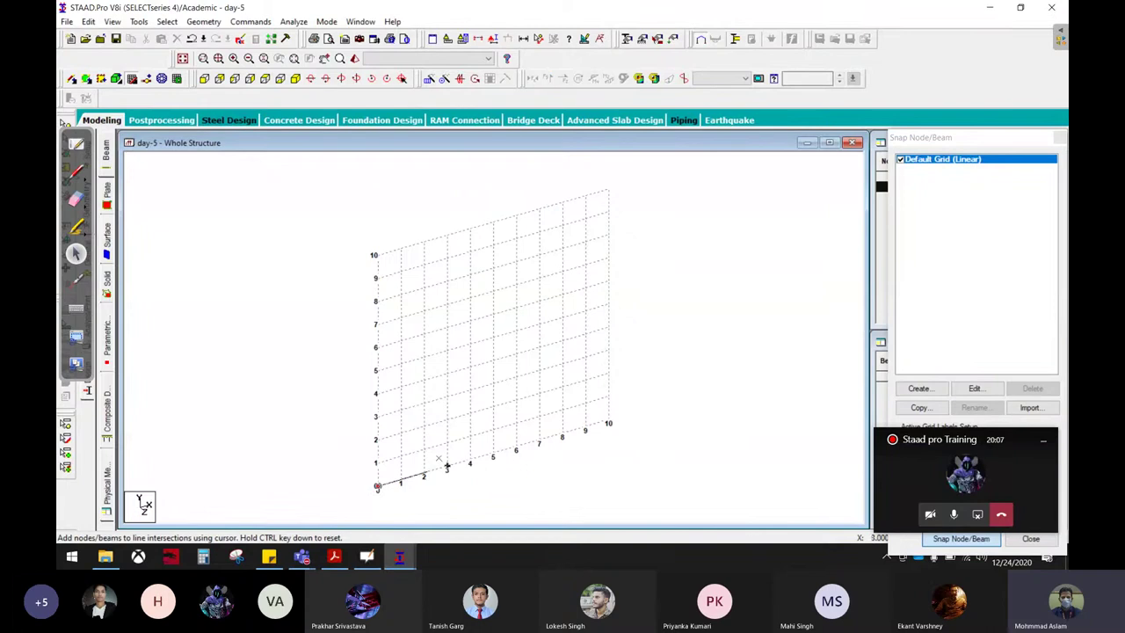
{"action": "left_click", "coordinate": [493, 454]}
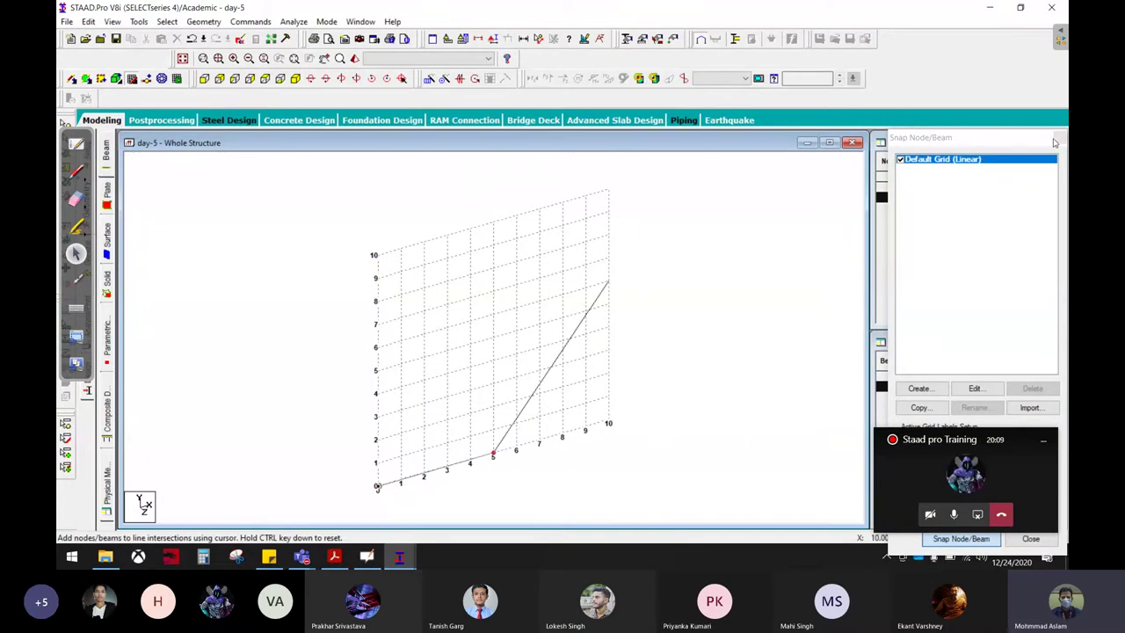
{"action": "key", "text": "Escape"}
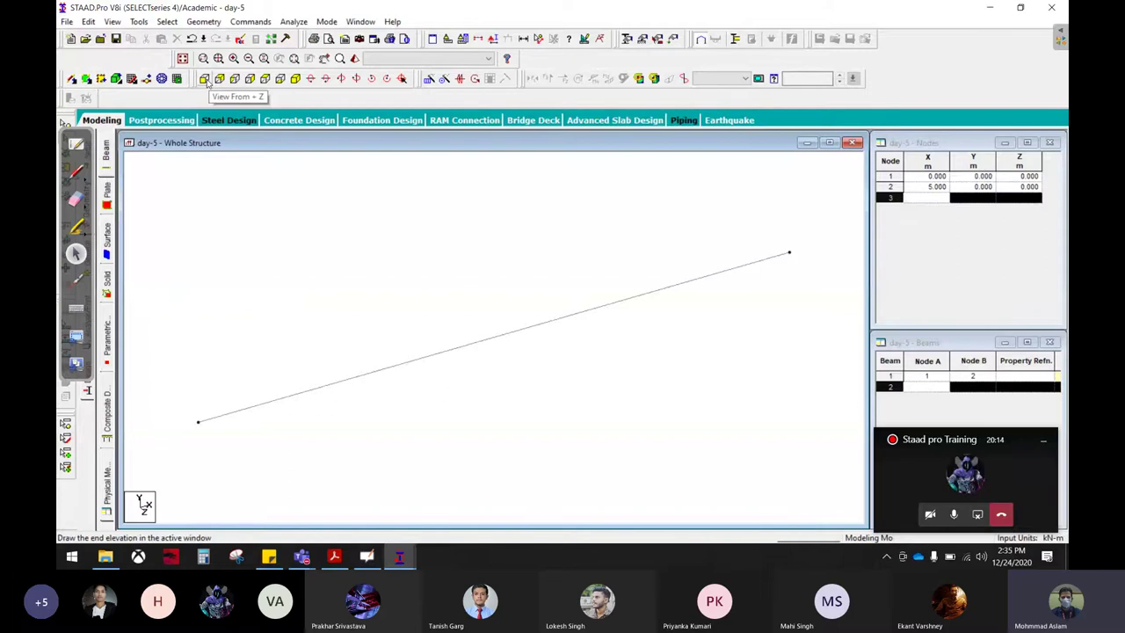
- View the beam from the front (+Z) and bring up the General > Support page
{"action": "left_click", "coordinate": [209, 82]}
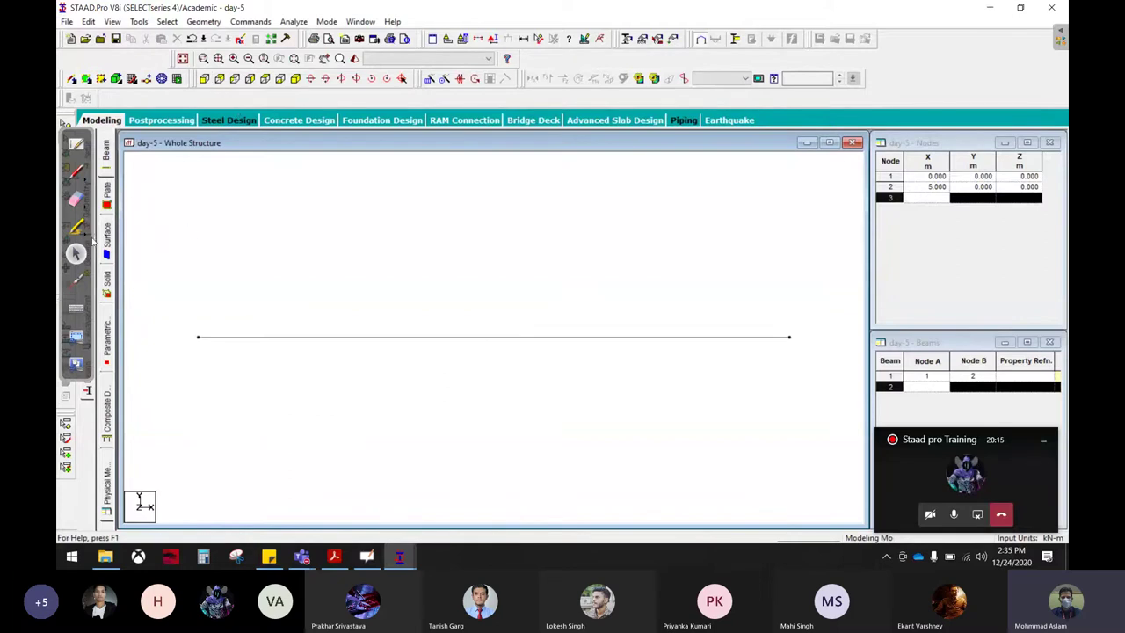
{"action": "mouse_move", "coordinate": [74, 135]}
{"action": "left_mouse_down"}
{"action": "mouse_move", "coordinate": [195, 92]}
{"action": "mouse_move", "coordinate": [1017, 133]}
{"action": "left_mouse_up"}
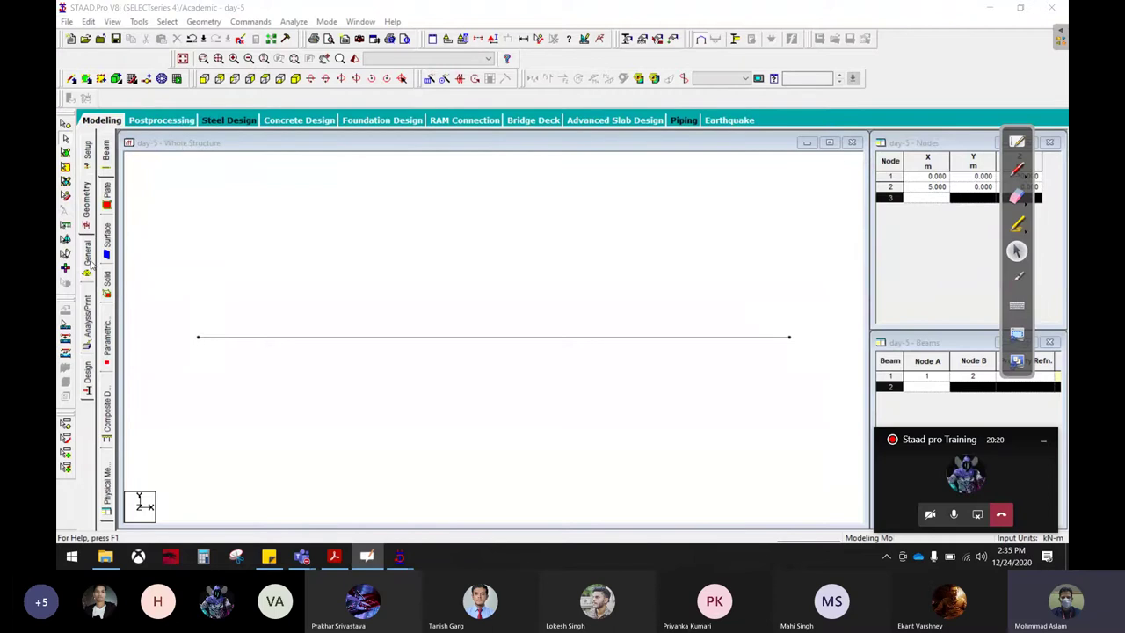
{"action": "left_click", "coordinate": [87, 257]}
{"action": "left_click", "coordinate": [106, 249]}
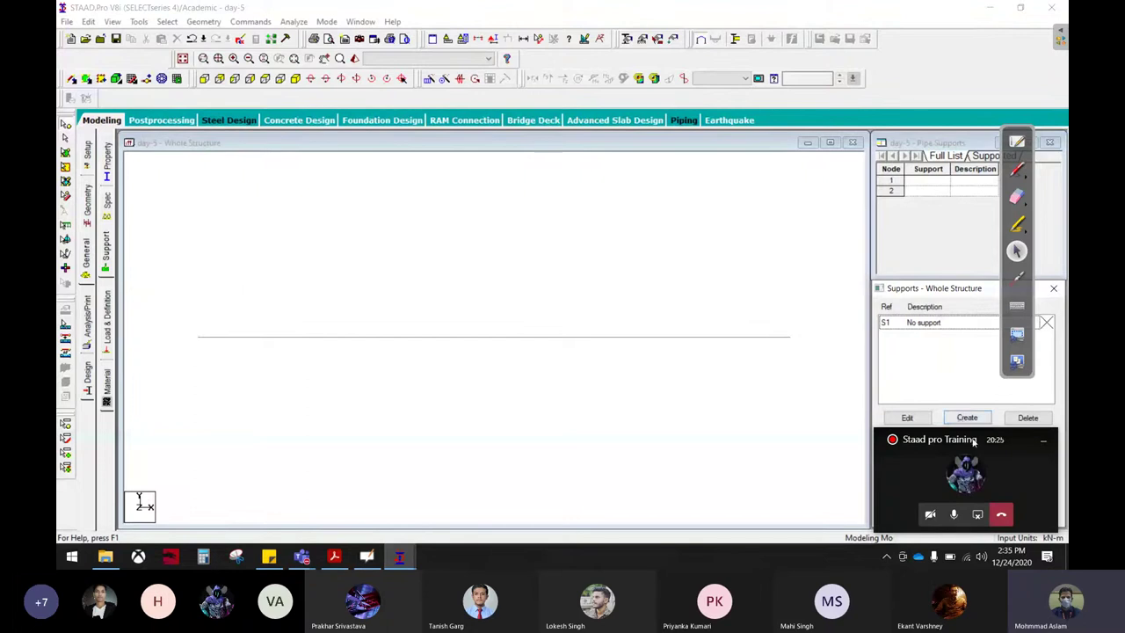
- Create a pinned support and assign it to both beam nodes 1 and 2
{"action": "left_click", "coordinate": [966, 417]}
{"action": "left_click", "coordinate": [853, 260]}
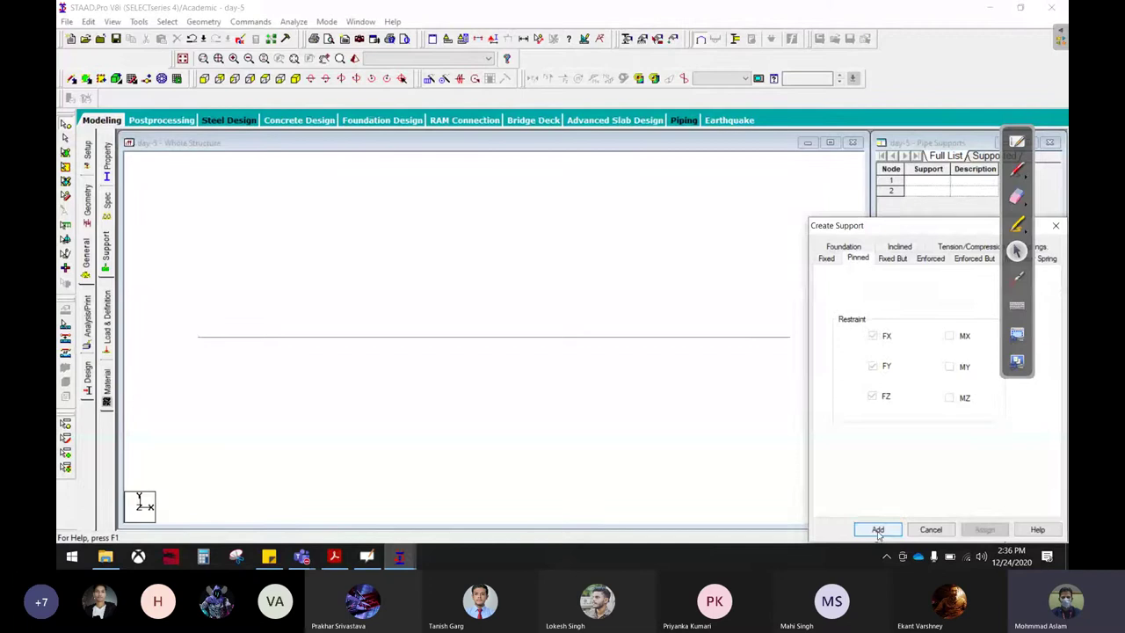
{"action": "left_click", "coordinate": [878, 529]}
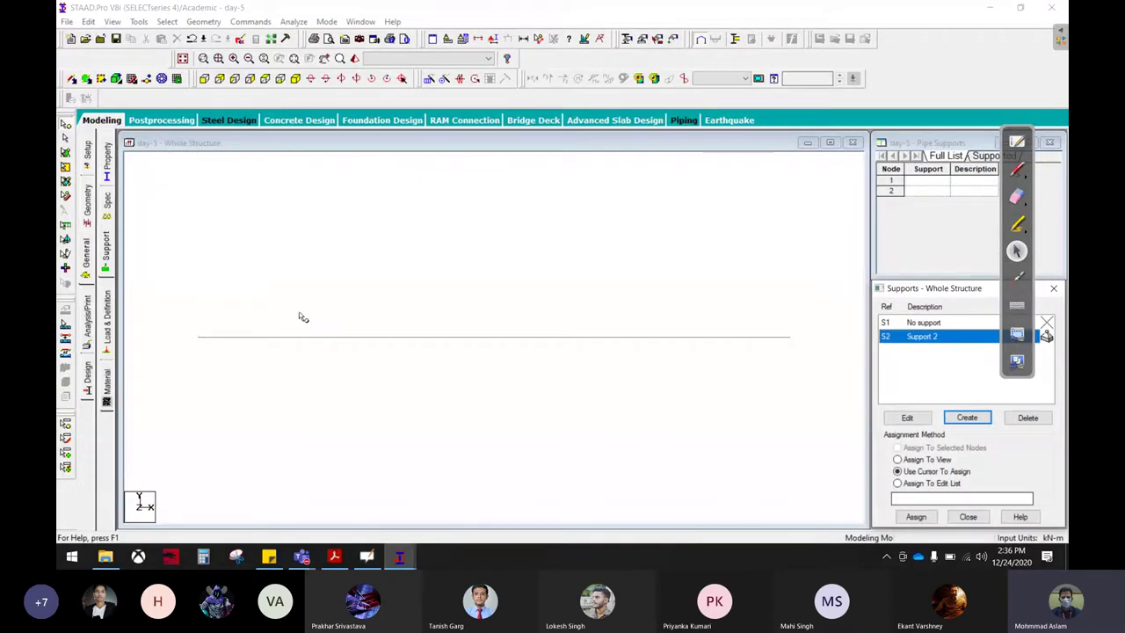
{"action": "mouse_move", "coordinate": [168, 286]}
{"action": "left_mouse_down"}
{"action": "mouse_move", "coordinate": [299, 324]}
{"action": "mouse_move", "coordinate": [802, 371]}
{"action": "left_mouse_up"}
{"action": "left_click", "coordinate": [898, 447]}
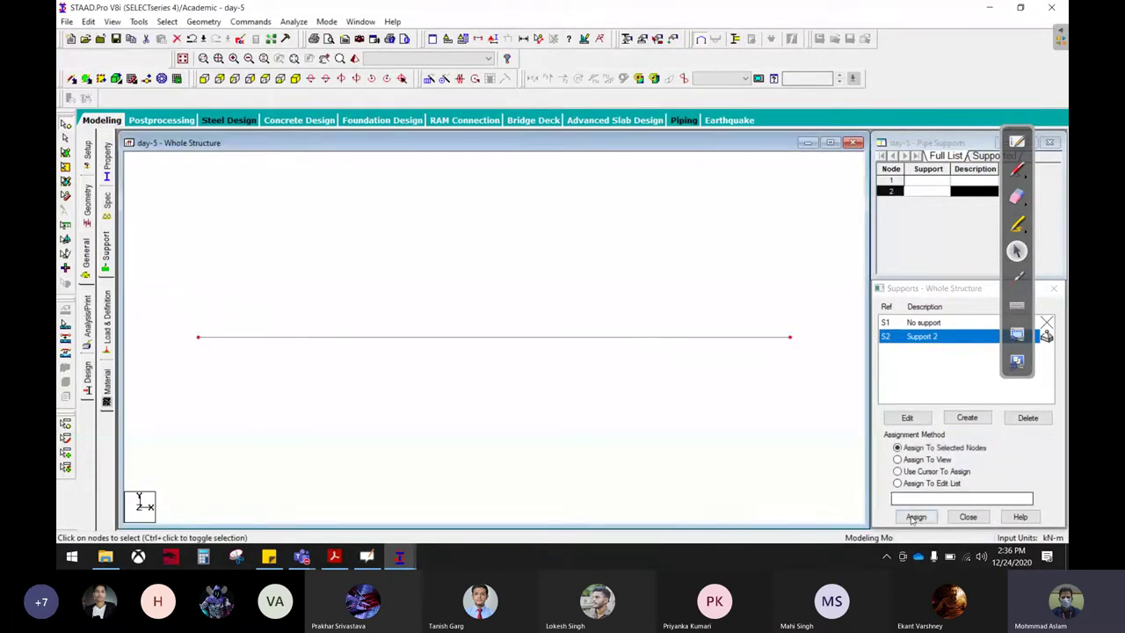
{"action": "left_click", "coordinate": [916, 517]}
{"action": "left_click", "coordinate": [972, 437]}
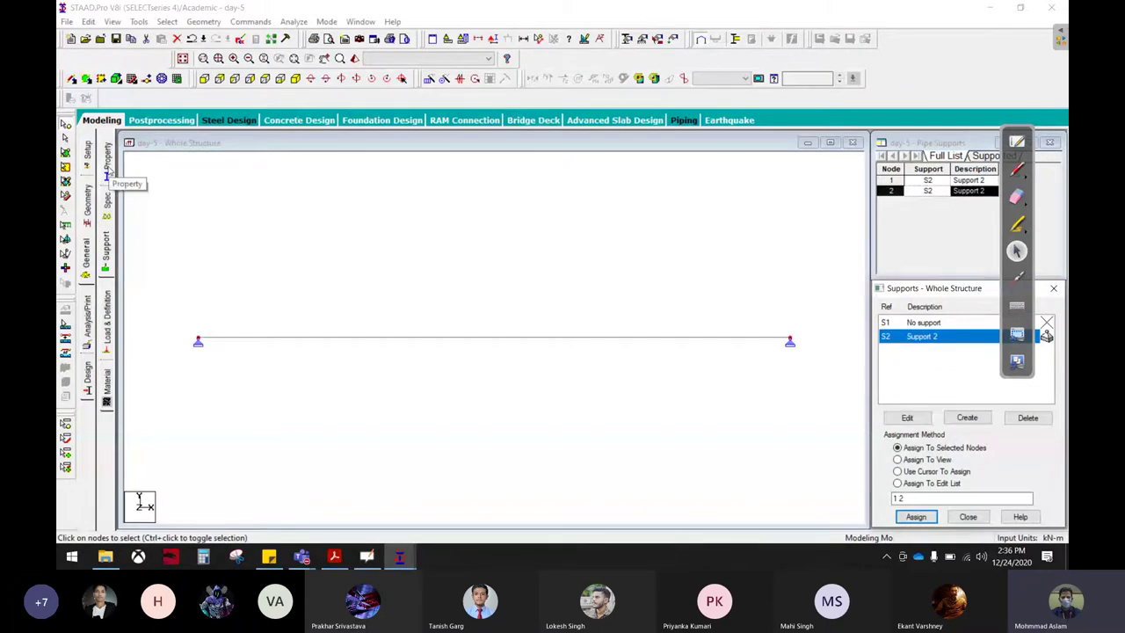
{"action": "left_click", "coordinate": [107, 175]}
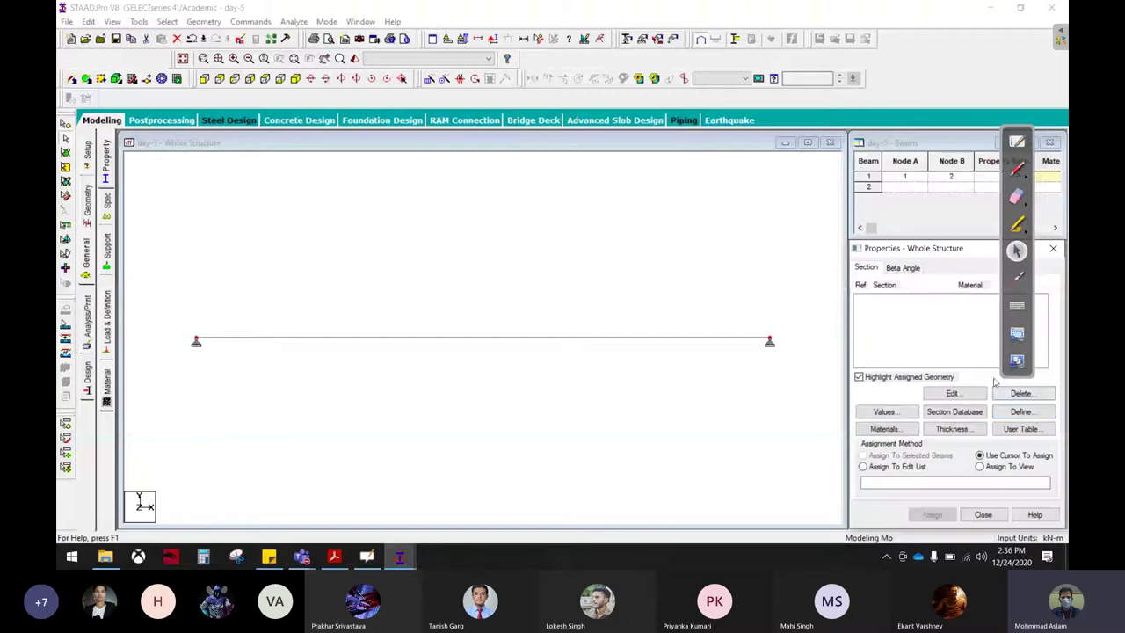
- Define a concrete rectangular section with YD 0.5 and ZD 0.4
{"action": "left_click", "coordinate": [1021, 413]}
{"action": "left_click", "coordinate": [517, 315]}
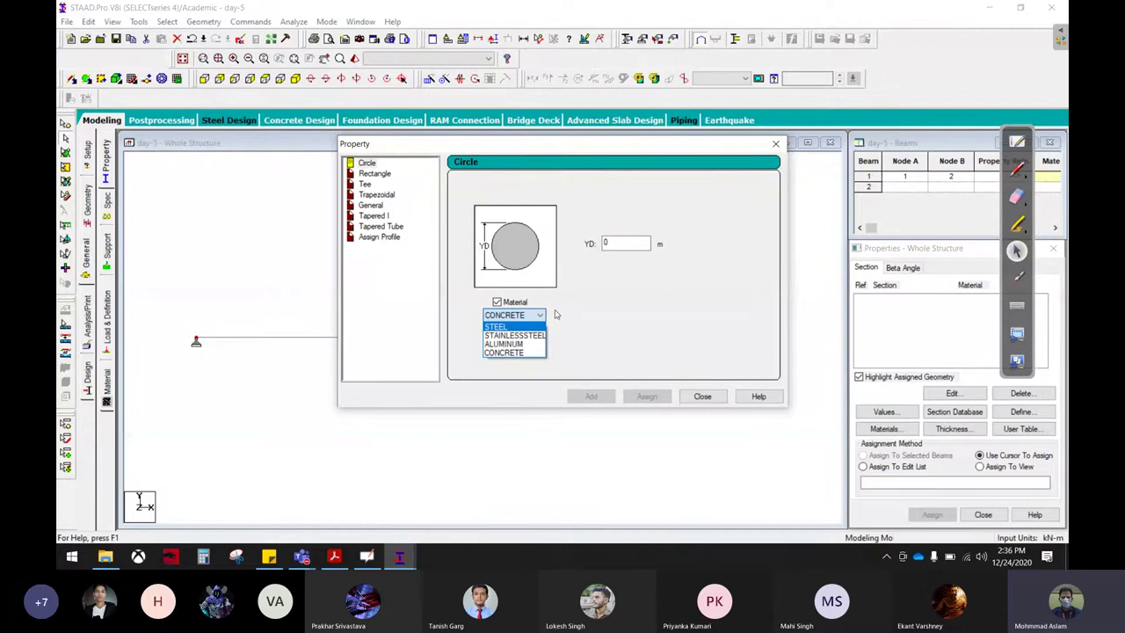
{"action": "left_click", "coordinate": [567, 312]}
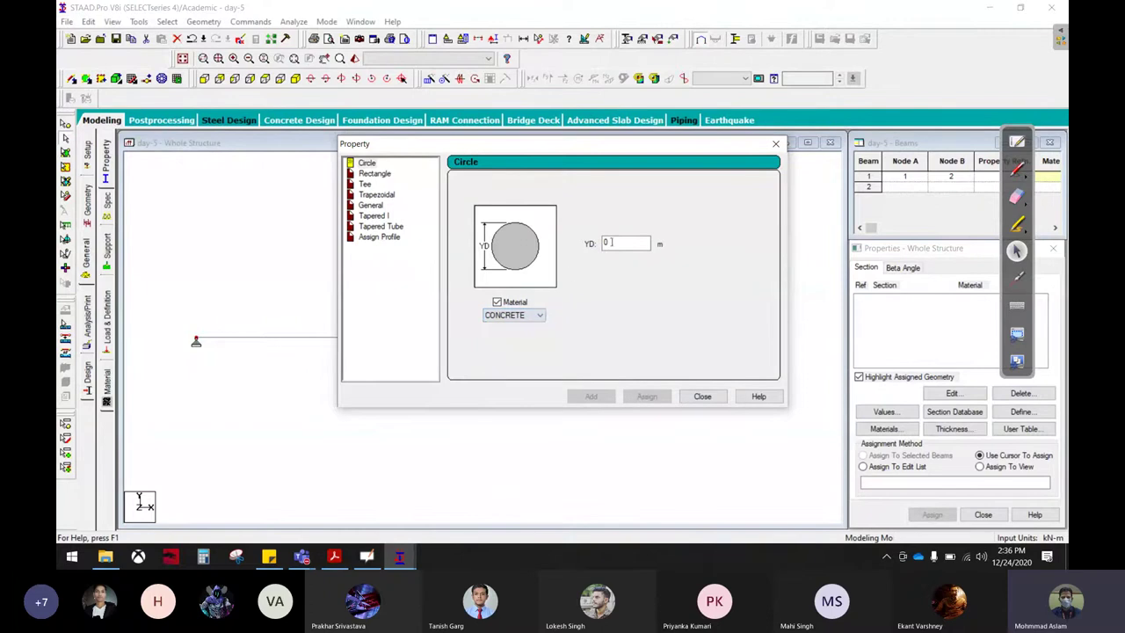
{"action": "left_click", "coordinate": [375, 174]}
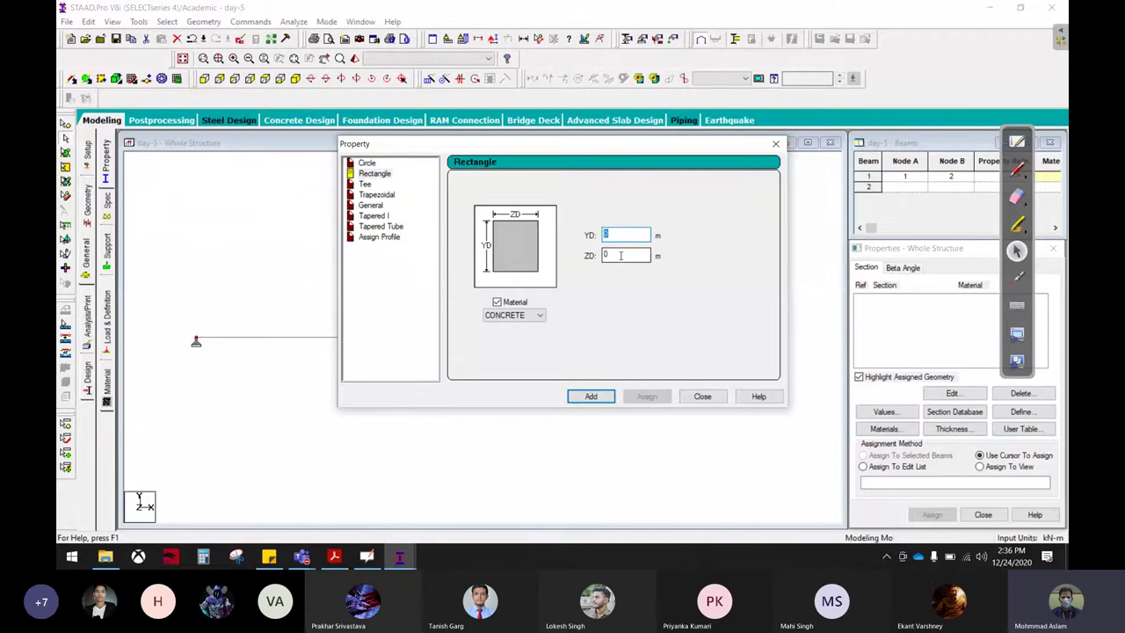
{"action": "type", "text": "0"}
{"action": "key", "text": "Tab"}
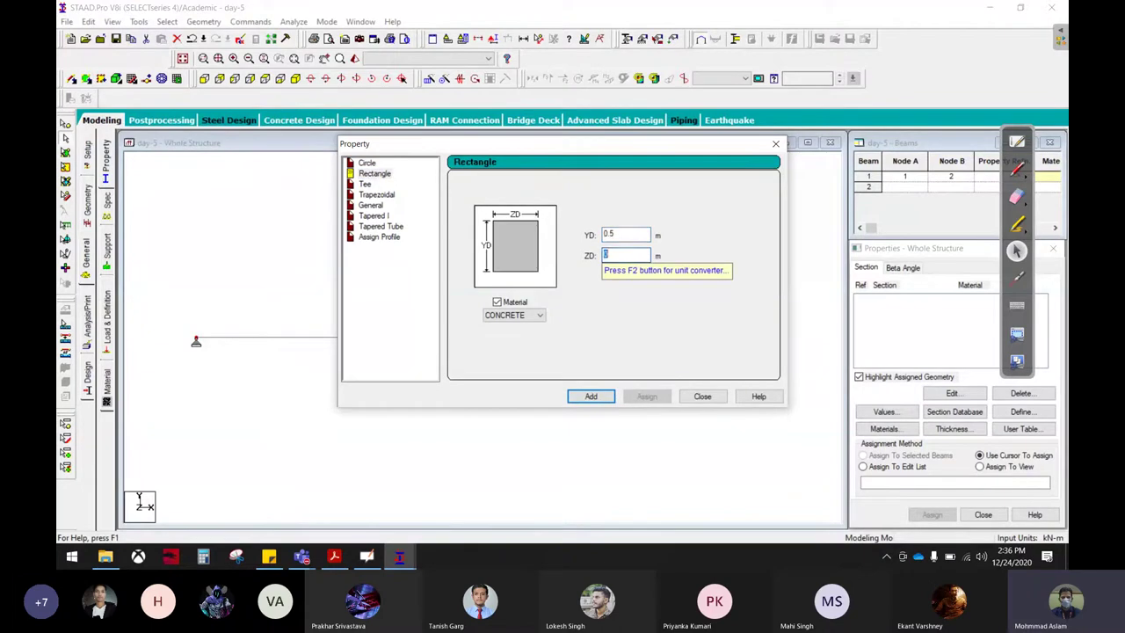
{"action": "type", "text": "0.4"}
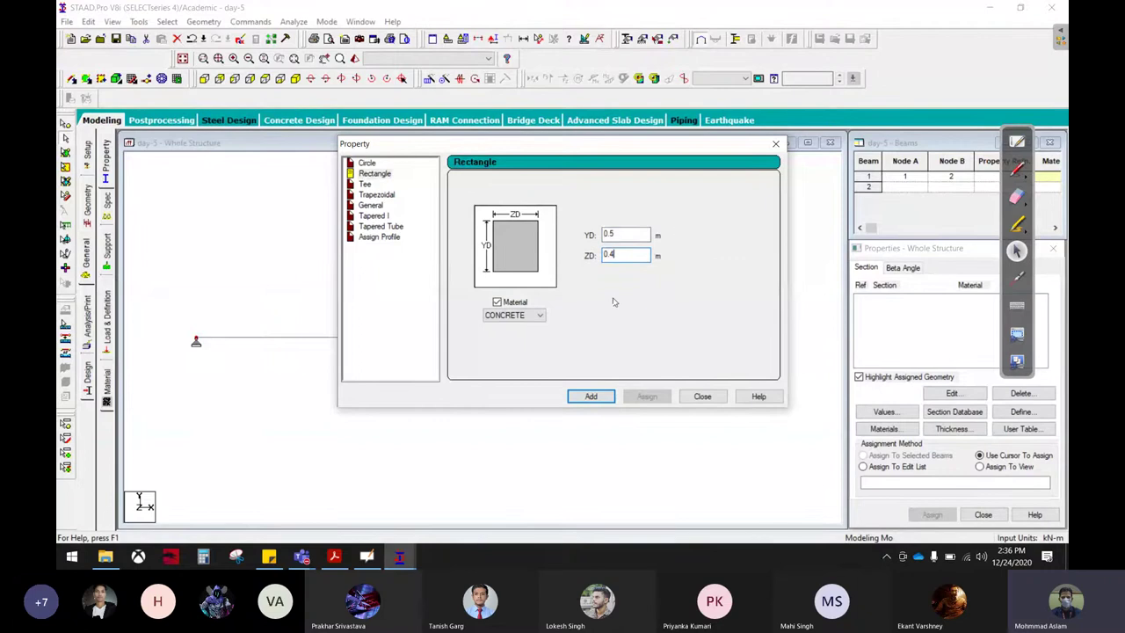
{"action": "left_click", "coordinate": [596, 397]}
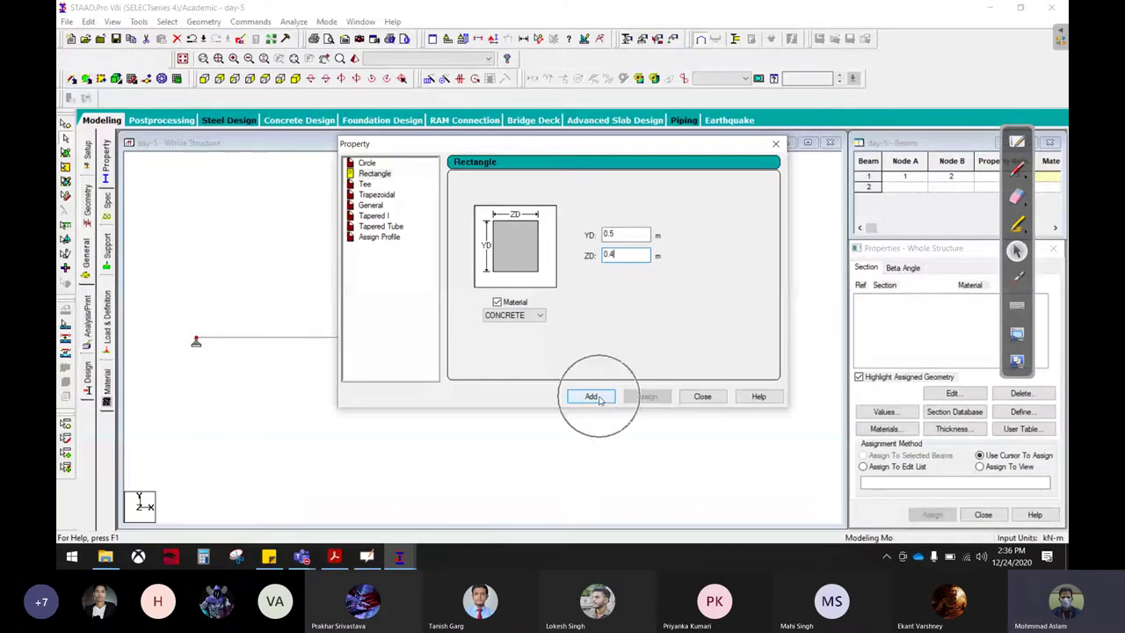
{"action": "left_click", "coordinate": [702, 396]}
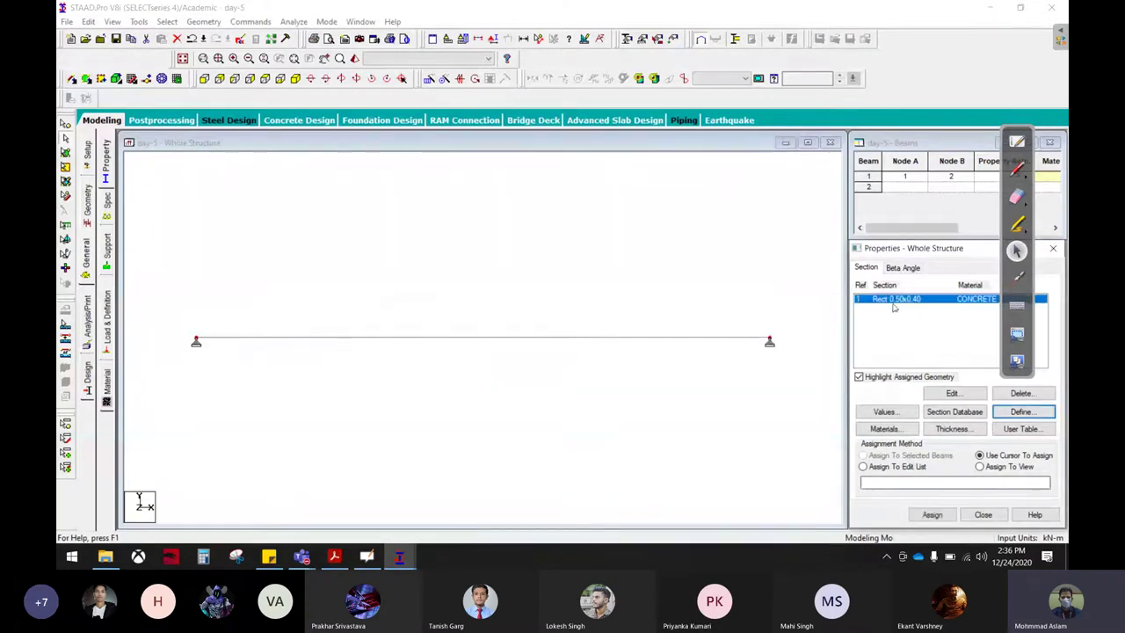
- Draw a red arrow from the section to the beam and assign the section to it
{"action": "left_click", "coordinate": [1017, 169]}
{"action": "left_click_drag", "start_coordinate": [921, 290], "coordinate": [720, 266]}
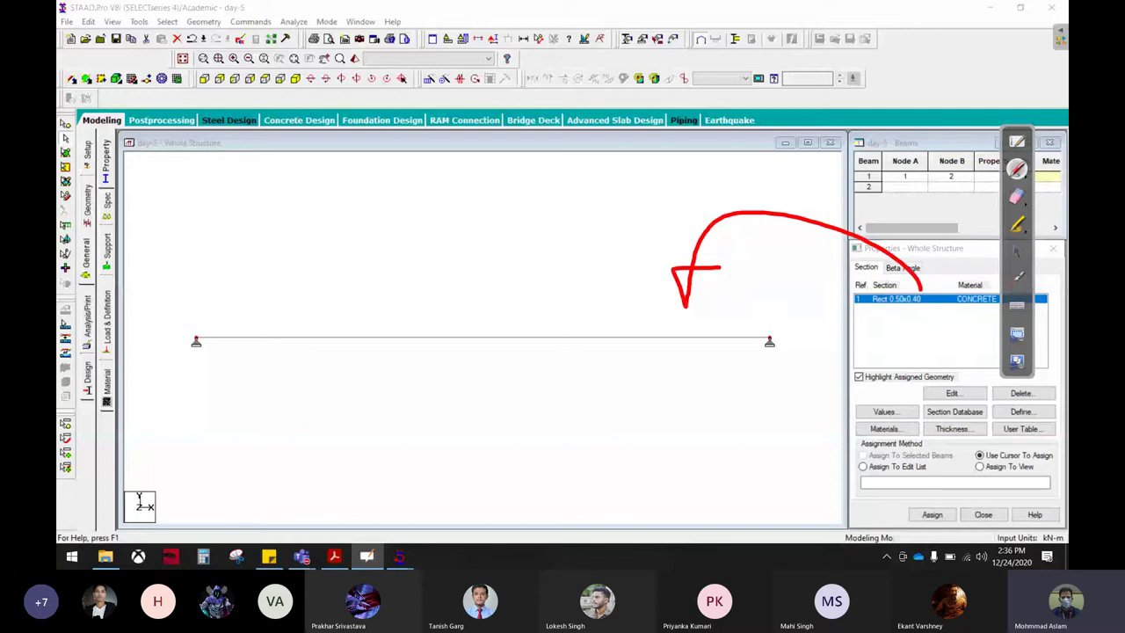
{"action": "left_click_drag", "start_coordinate": [685, 306], "coordinate": [720, 267]}
{"action": "left_click", "coordinate": [1018, 254]}
{"action": "left_click", "coordinate": [980, 466]}
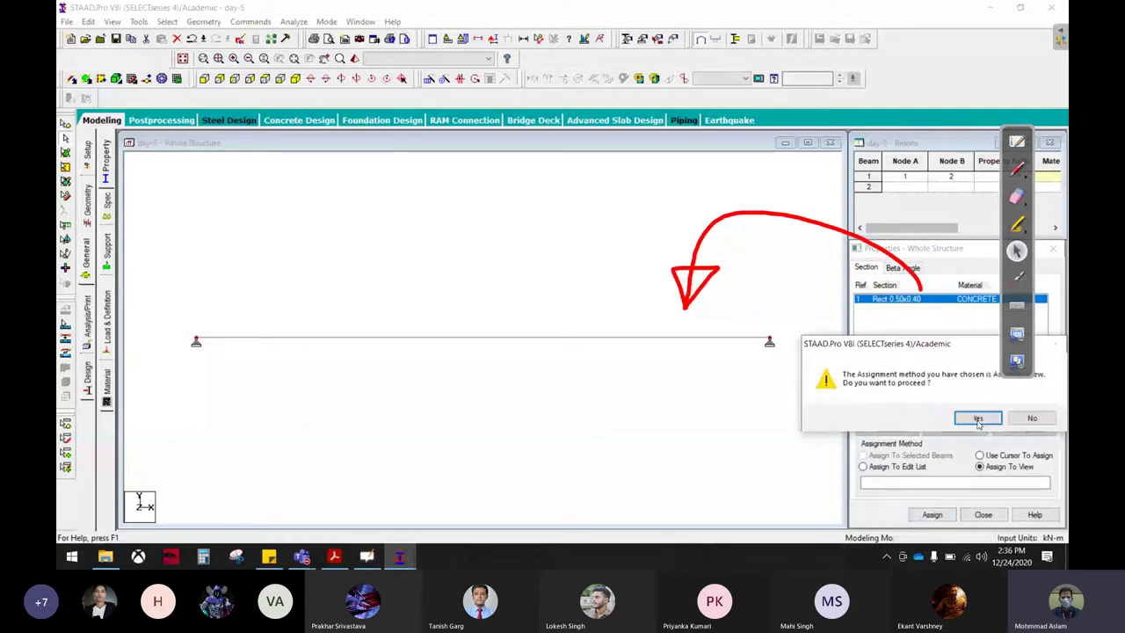
{"action": "left_click", "coordinate": [978, 418]}
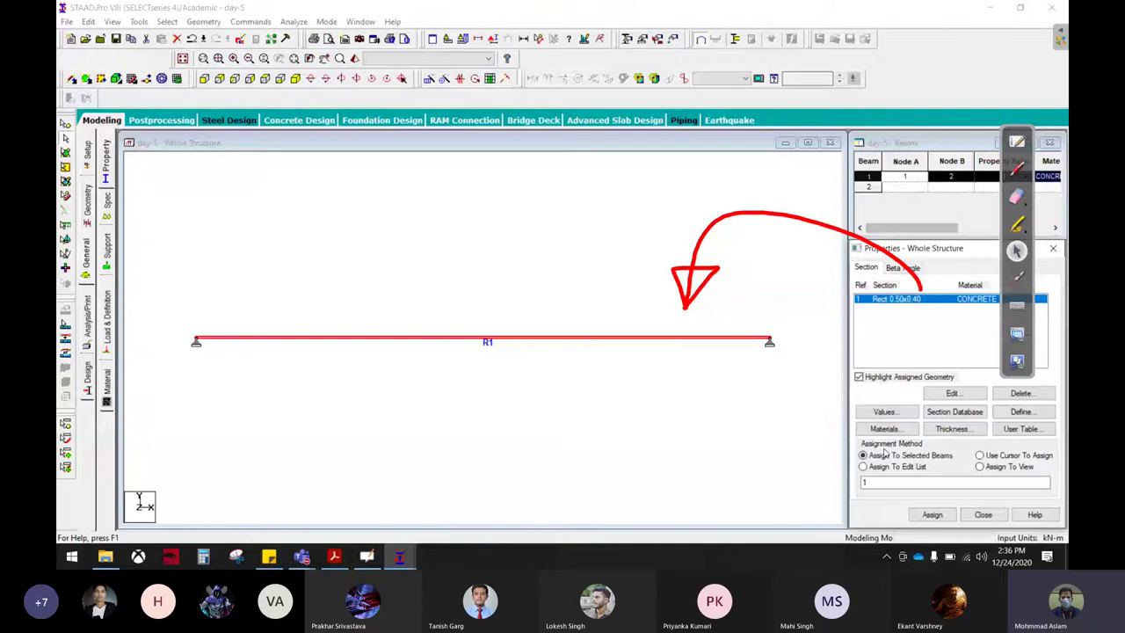
- Erase the red arrow annotation and bring up the load definitions
{"action": "left_click", "coordinate": [1017, 197]}
{"action": "mouse_move", "coordinate": [918, 286]}
{"action": "left_mouse_down"}
{"action": "mouse_move", "coordinate": [643, 238]}
{"action": "mouse_move", "coordinate": [764, 329]}
{"action": "left_mouse_up"}
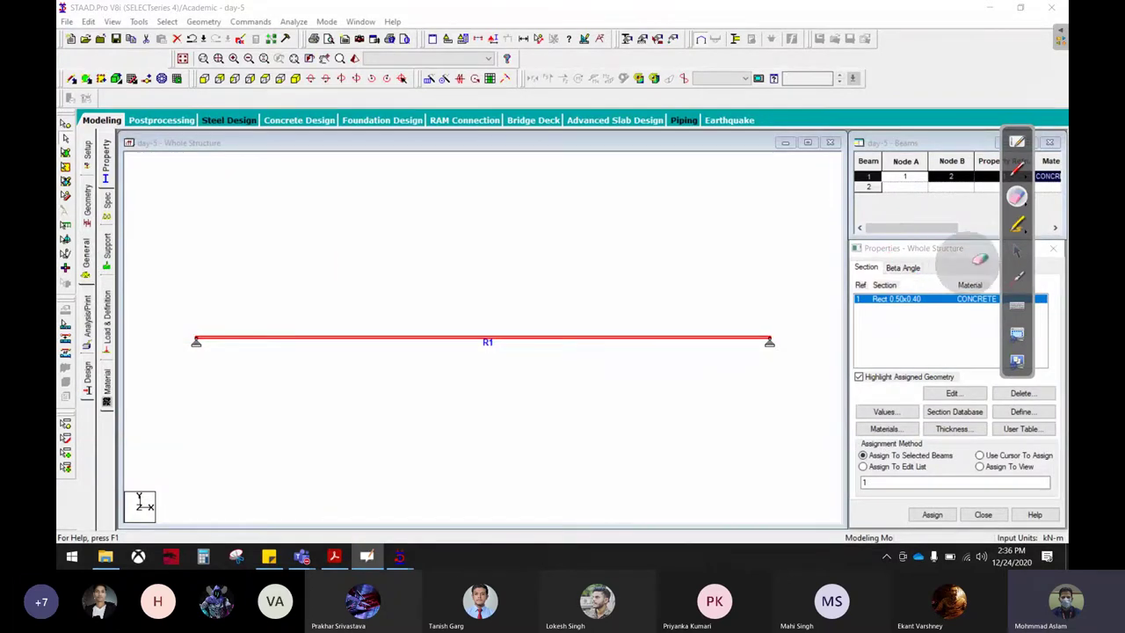
{"action": "left_click", "coordinate": [1017, 251]}
{"action": "left_click", "coordinate": [106, 315]}
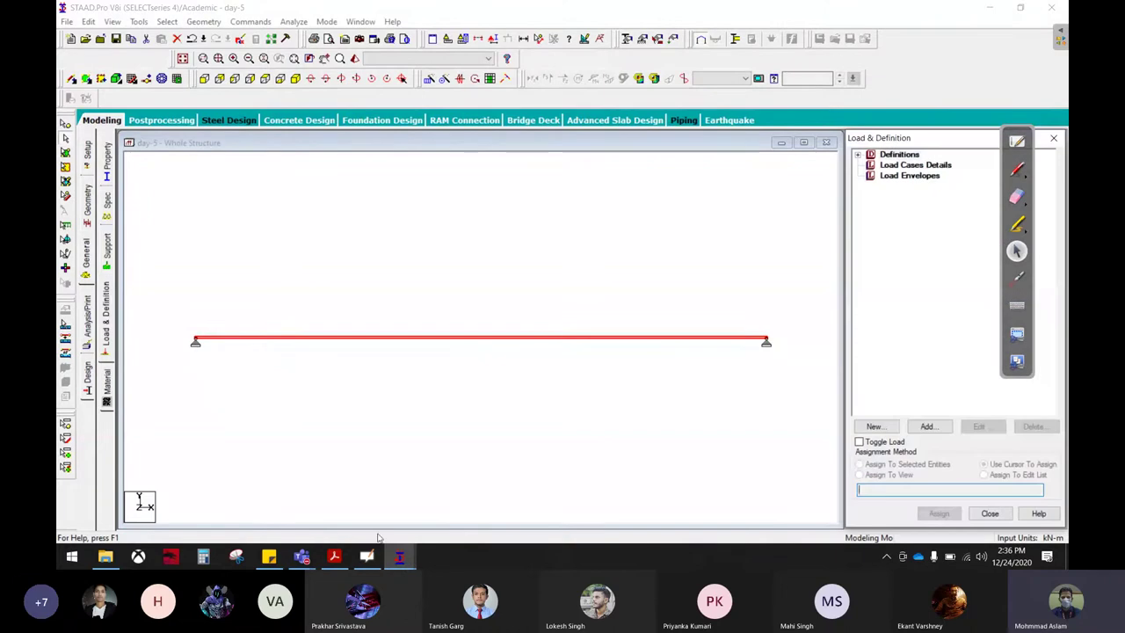
- Switch back to day-4.pdf in Acrobat from the taskbar
{"action": "left_click", "coordinate": [333, 558]}
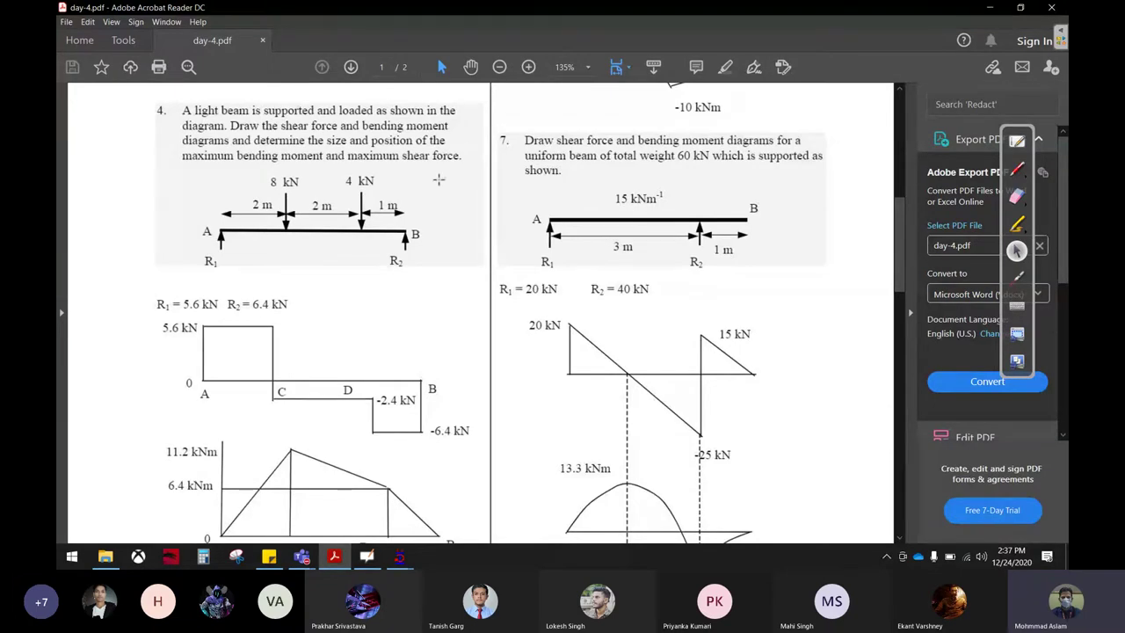
- Circle the 8 kN and 4 kN loads in red, erase the circle, and return to STAAD.Pro
{"action": "mouse_move", "coordinate": [380, 156]}
{"action": "left_mouse_down"}
{"action": "mouse_move", "coordinate": [400, 163]}
{"action": "mouse_move", "coordinate": [379, 123]}
{"action": "left_mouse_up"}
{"action": "left_click", "coordinate": [1016, 195]}
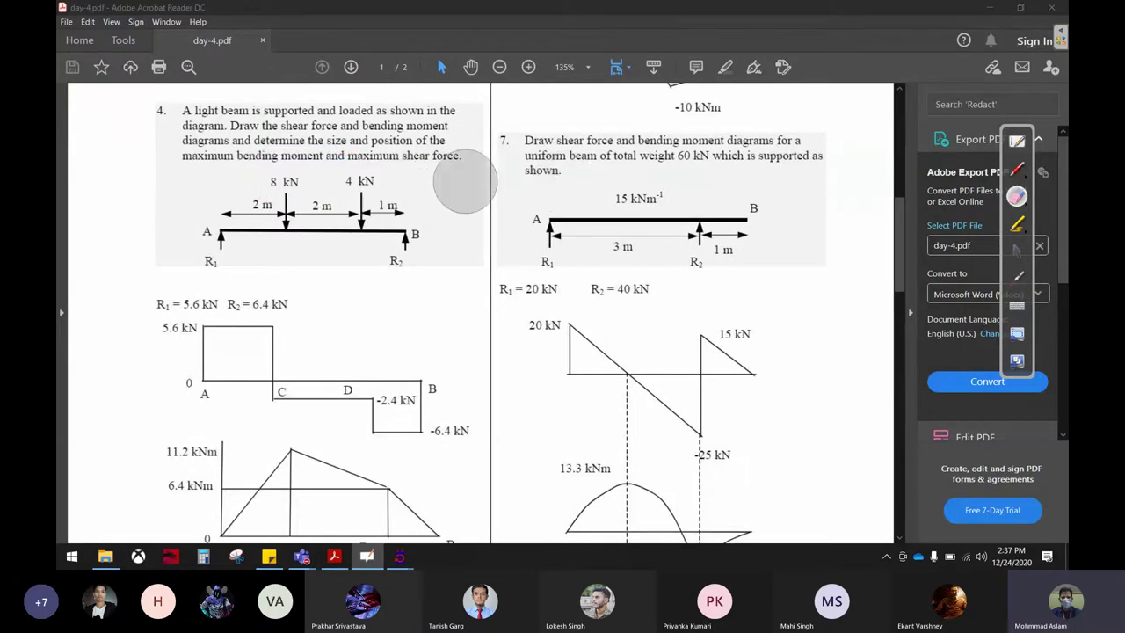
{"action": "left_click", "coordinate": [1016, 251]}
{"action": "mouse_move", "coordinate": [399, 556]}
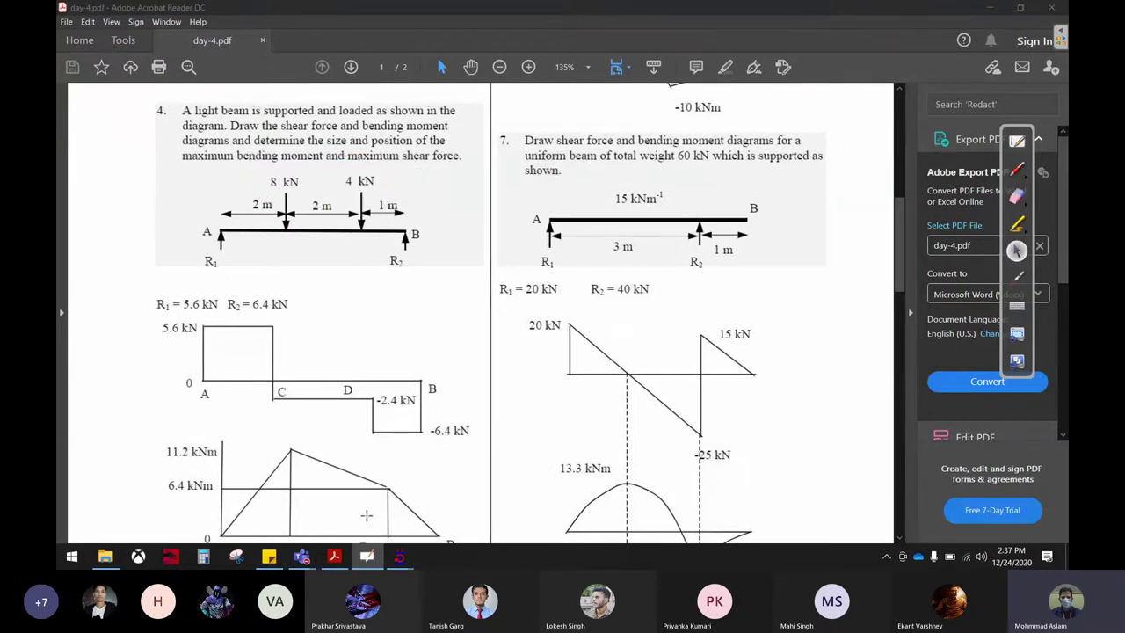
{"action": "left_click", "coordinate": [480, 493]}
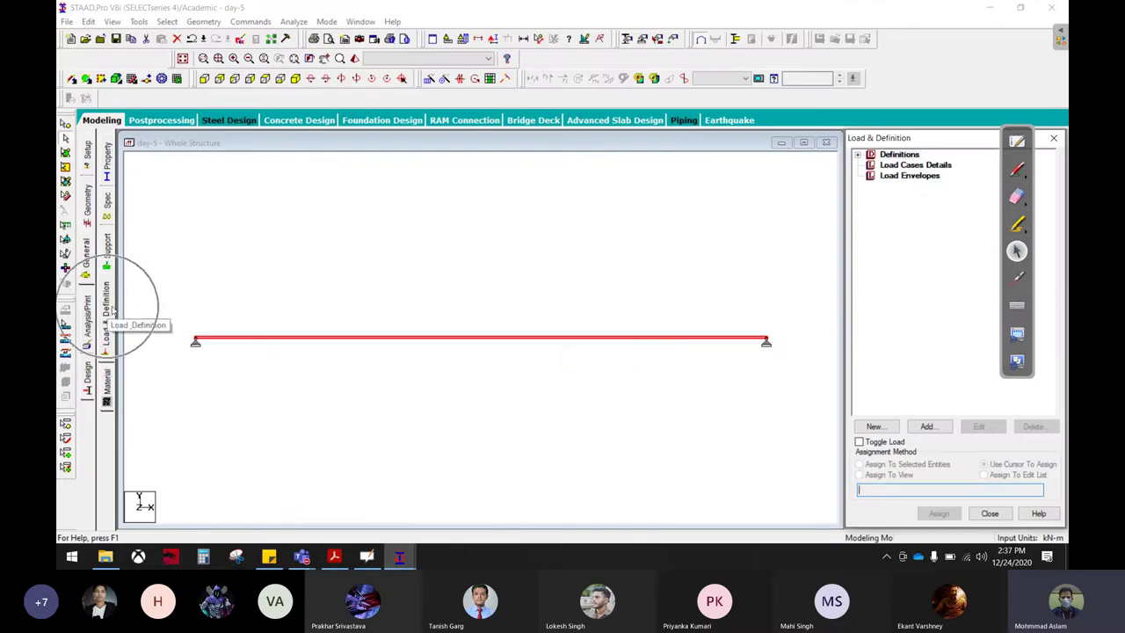
- Add primary load case 1 titled 'Dead' with Dead loading type, then select it
{"action": "left_click", "coordinate": [917, 167]}
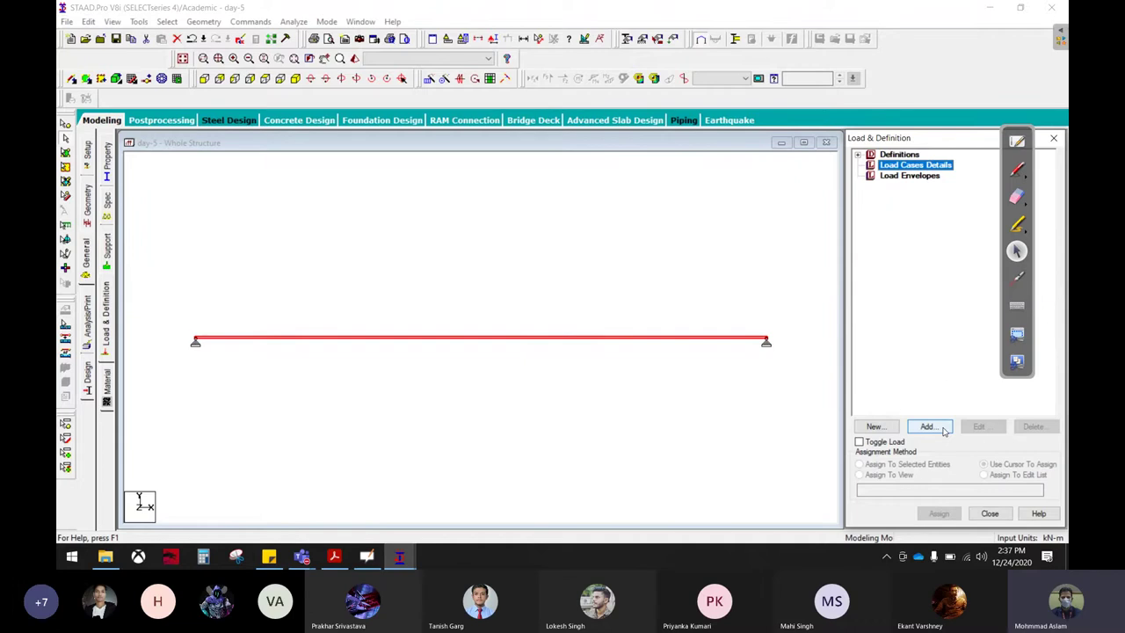
{"action": "left_click", "coordinate": [943, 427]}
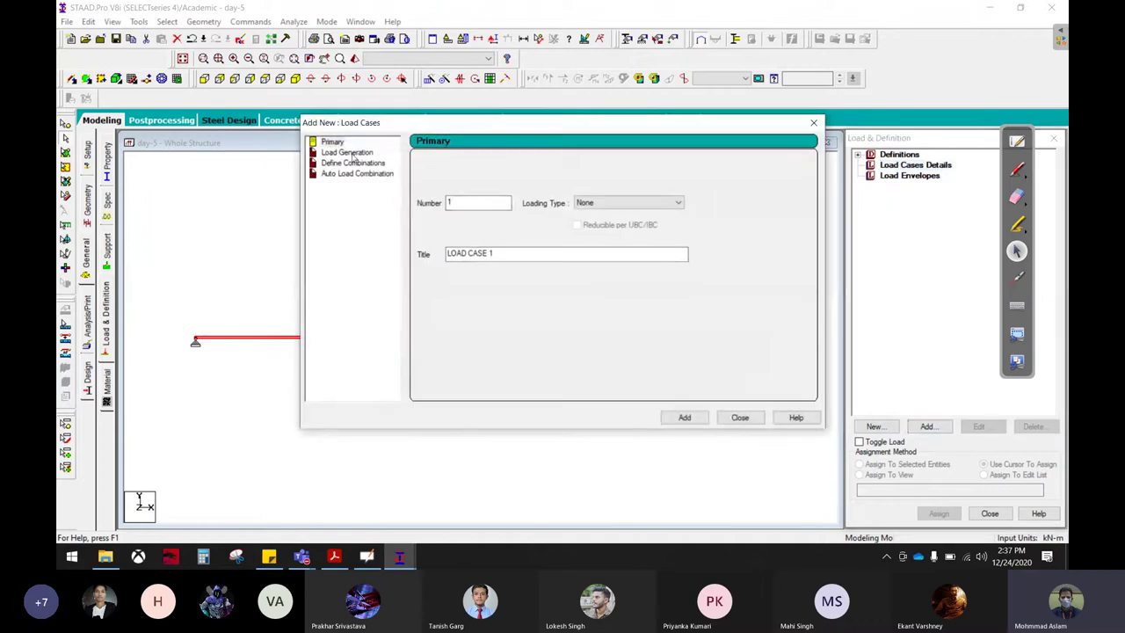
{"action": "left_click", "coordinate": [628, 202]}
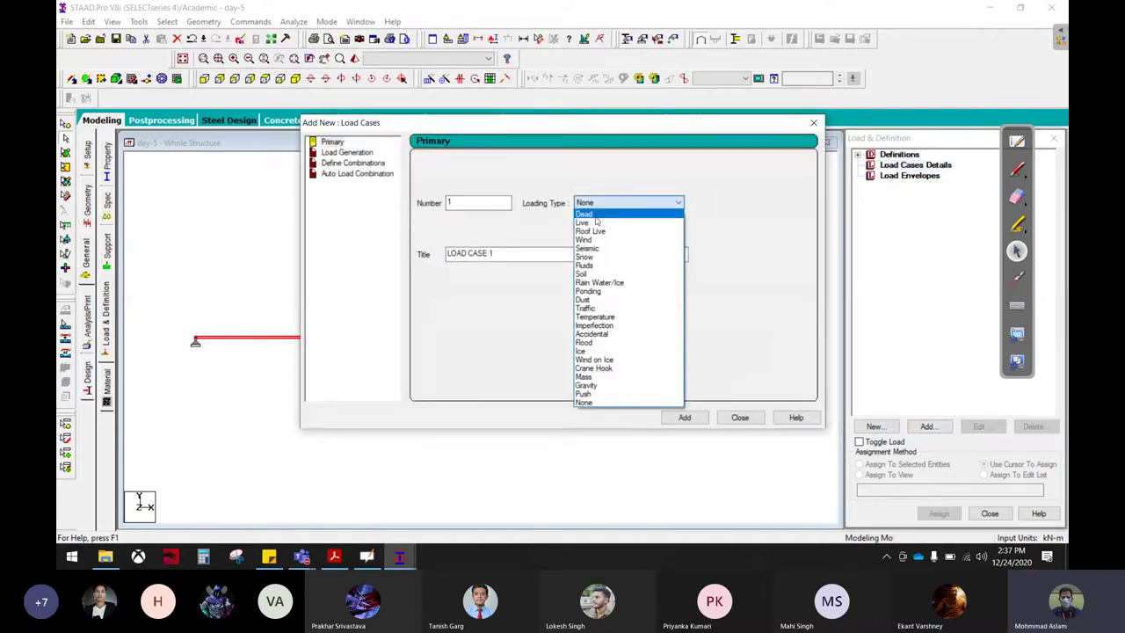
{"action": "left_click", "coordinate": [598, 213]}
{"action": "key", "text": "Tab"}
{"action": "type", "text": "Dea"}
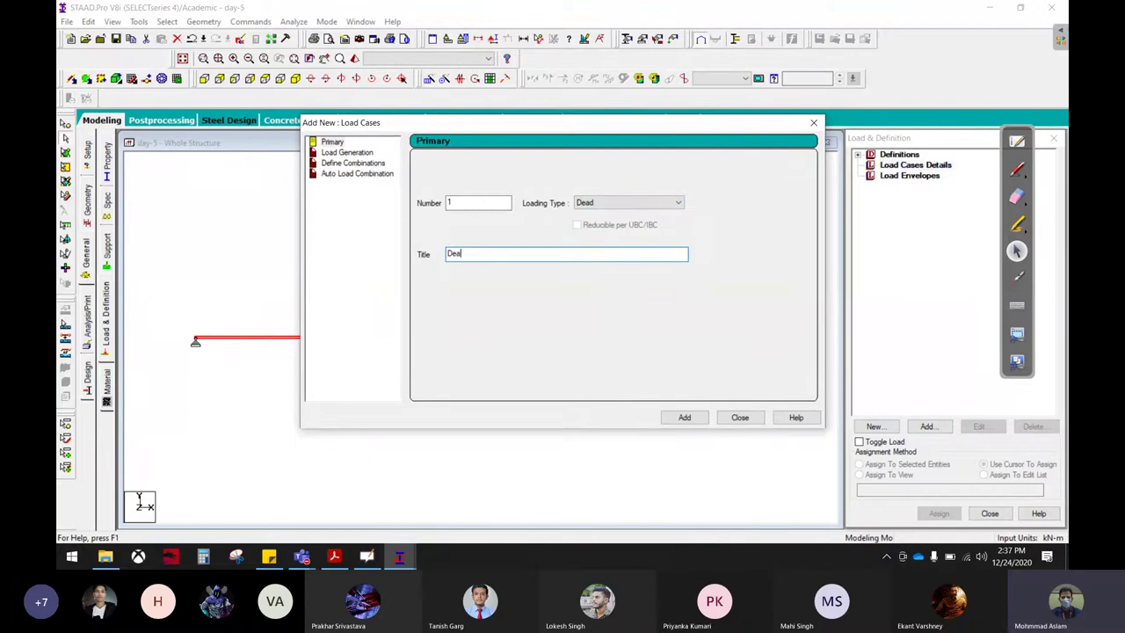
{"action": "left_click", "coordinate": [685, 417]}
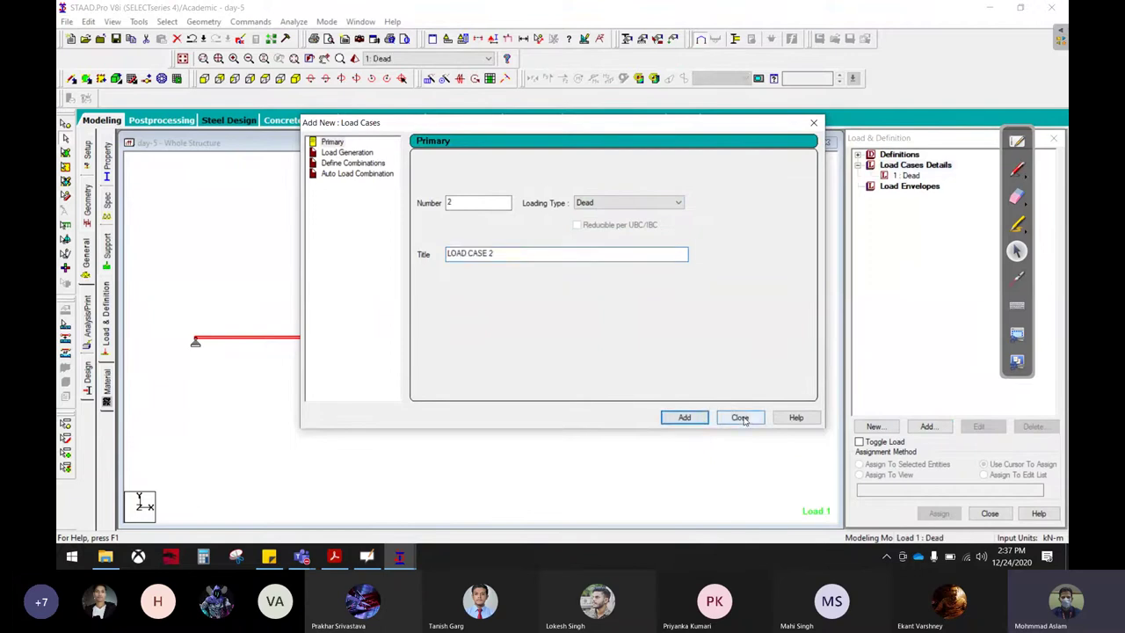
{"action": "left_click", "coordinate": [739, 417]}
{"action": "left_click", "coordinate": [910, 175]}
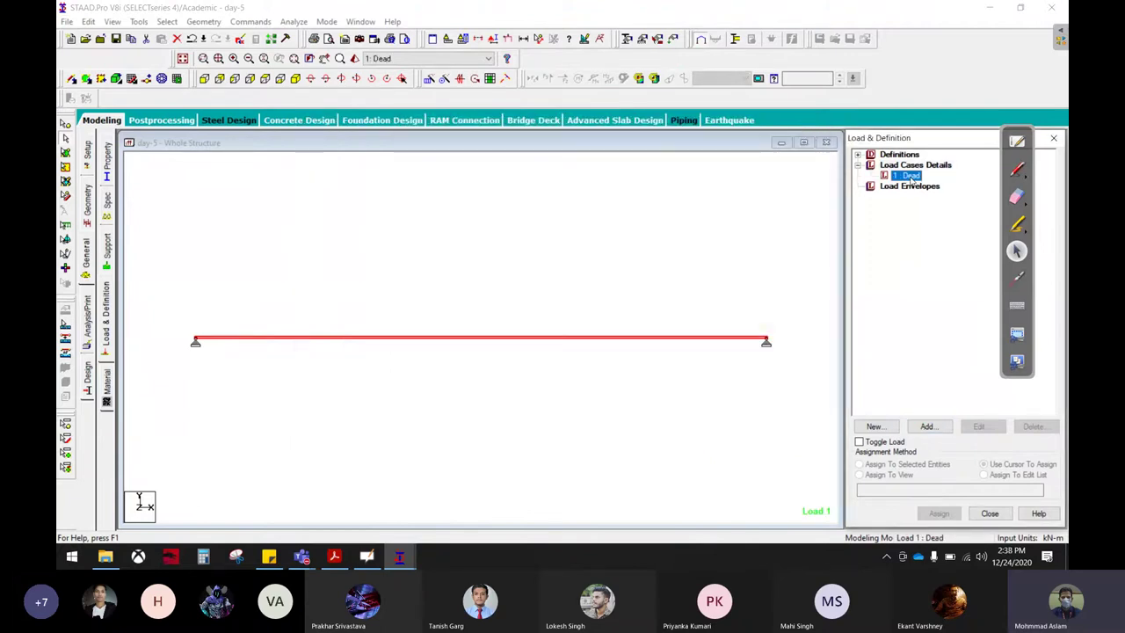
- Start a concentrated member force for the Dead case, checking the problem PDF for load values
{"action": "left_click", "coordinate": [949, 429]}
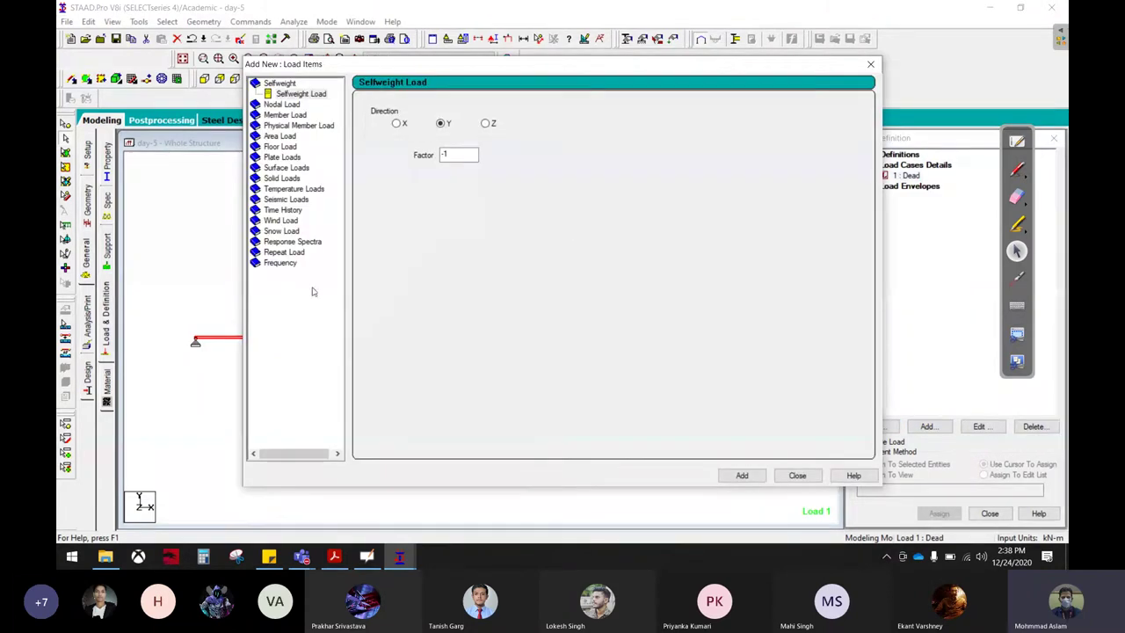
{"action": "left_click", "coordinate": [283, 114]}
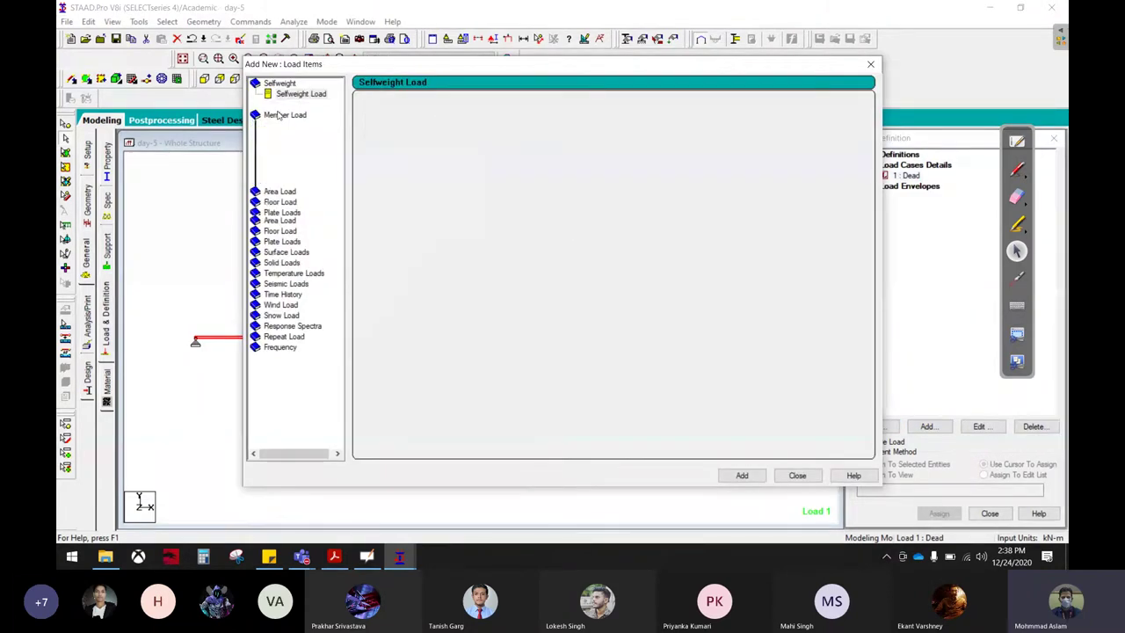
{"action": "left_click", "coordinate": [308, 137]}
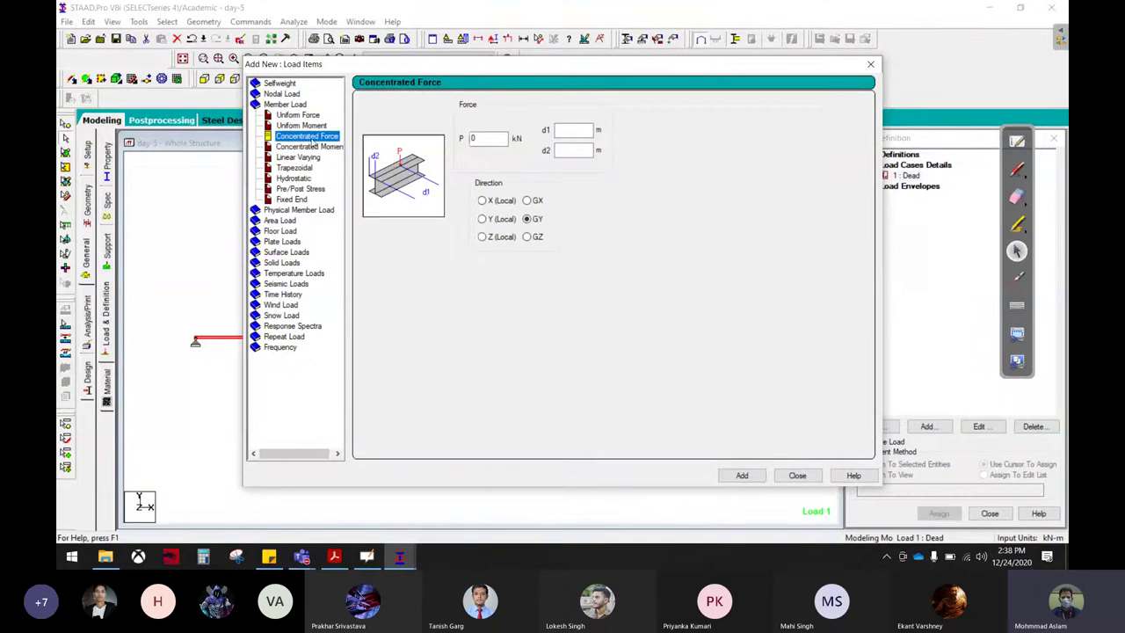
{"action": "left_click", "coordinate": [345, 555]}
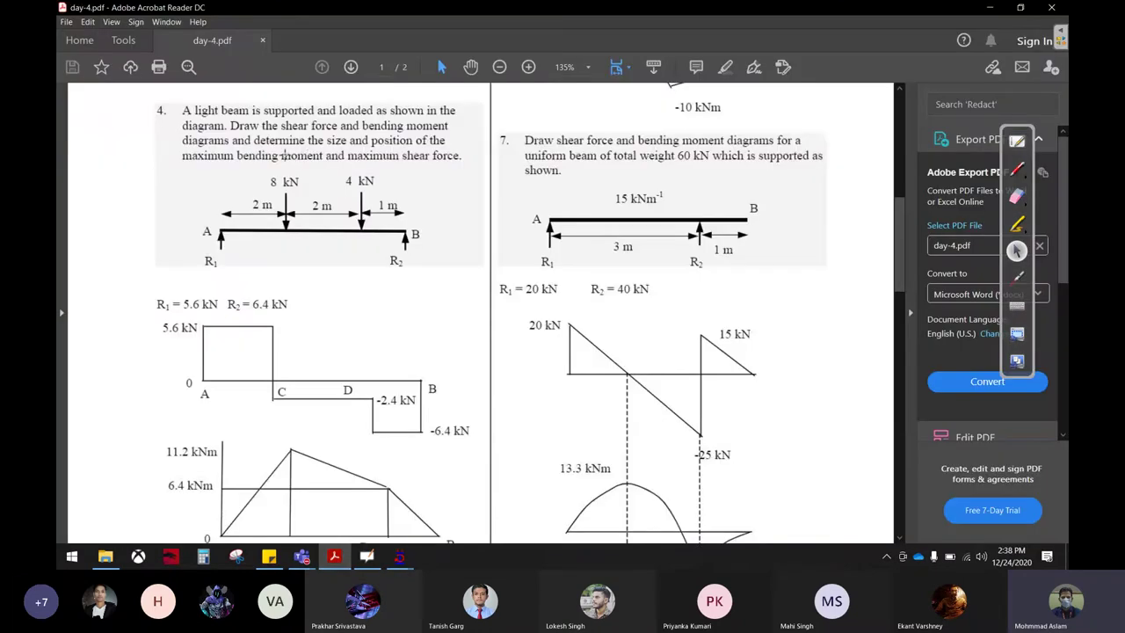
{"action": "left_click_drag", "start_coordinate": [283, 154], "coordinate": [303, 188]}
{"action": "left_click", "coordinate": [308, 220]}
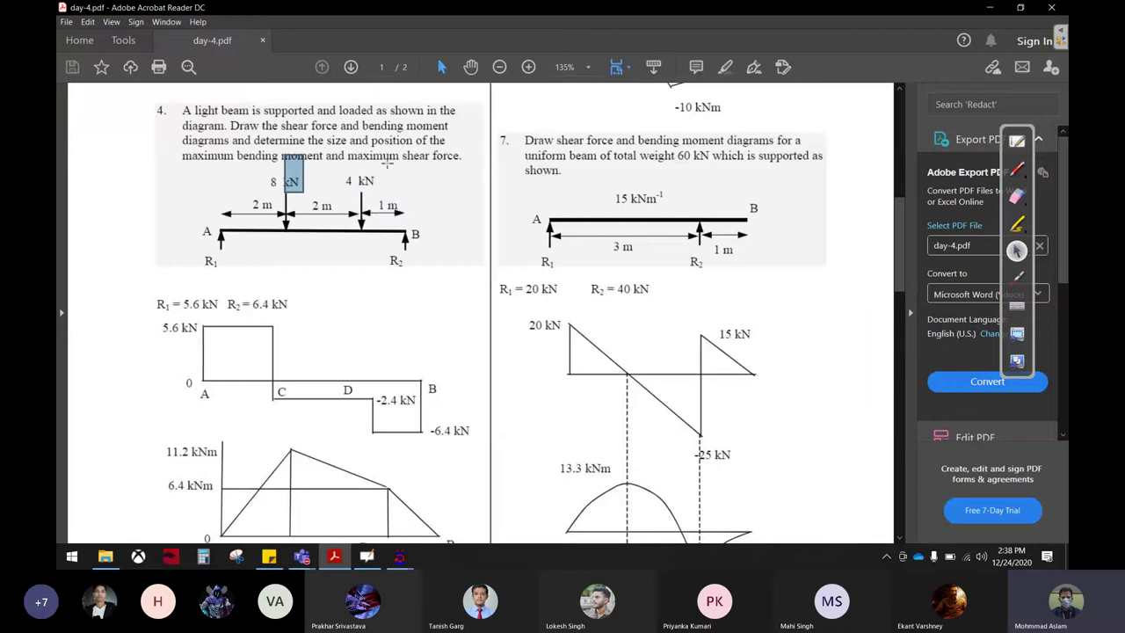
{"action": "key", "text": "ctrl+a"}
{"action": "left_click", "coordinate": [366, 490]}
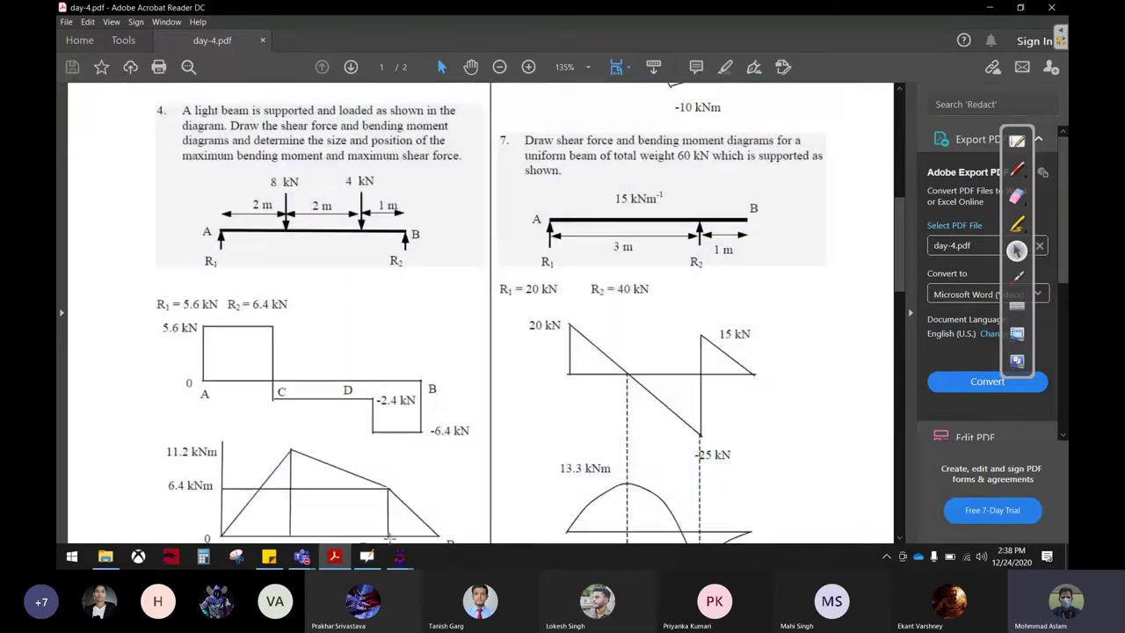
{"action": "left_click", "coordinate": [400, 555]}
{"action": "left_click", "coordinate": [443, 510]}
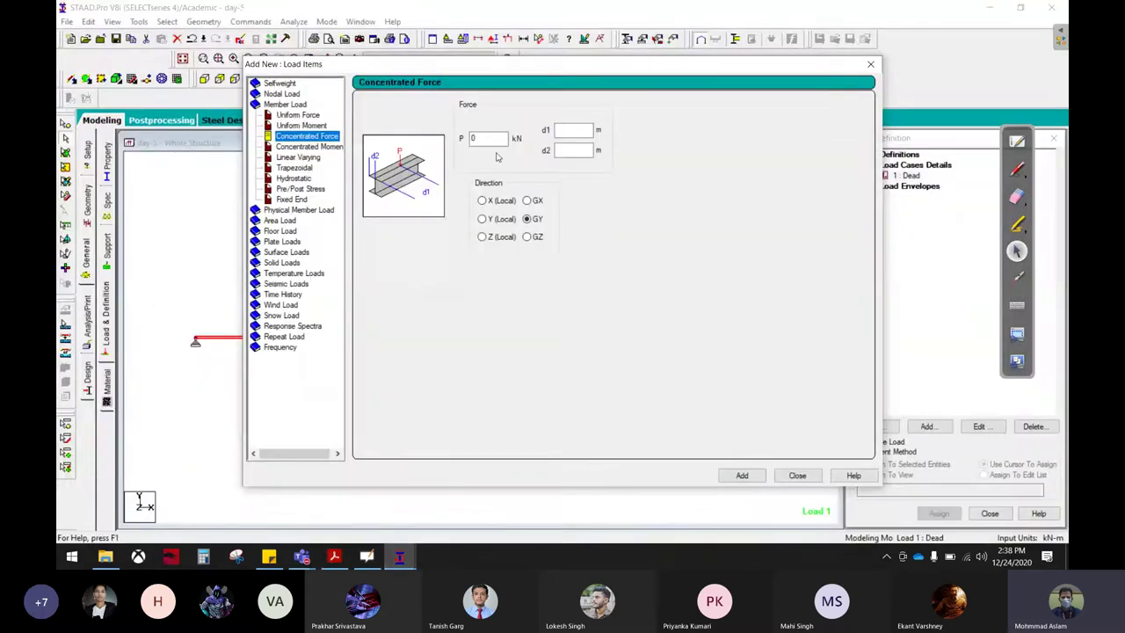
{"action": "left_click", "coordinate": [334, 557]}
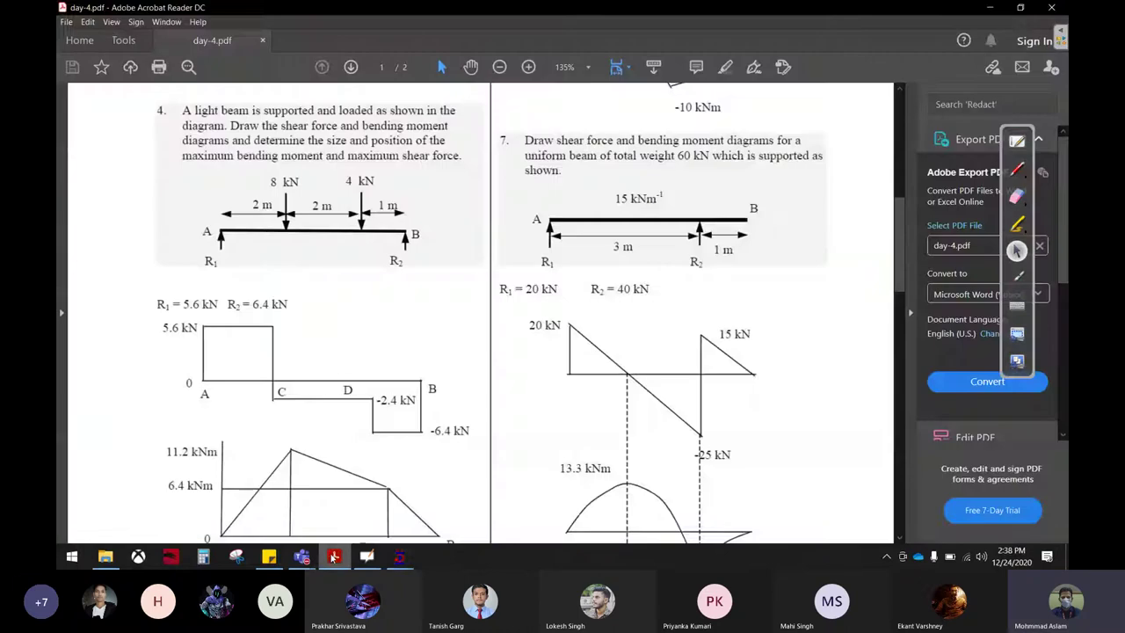
{"action": "left_click", "coordinate": [334, 556]}
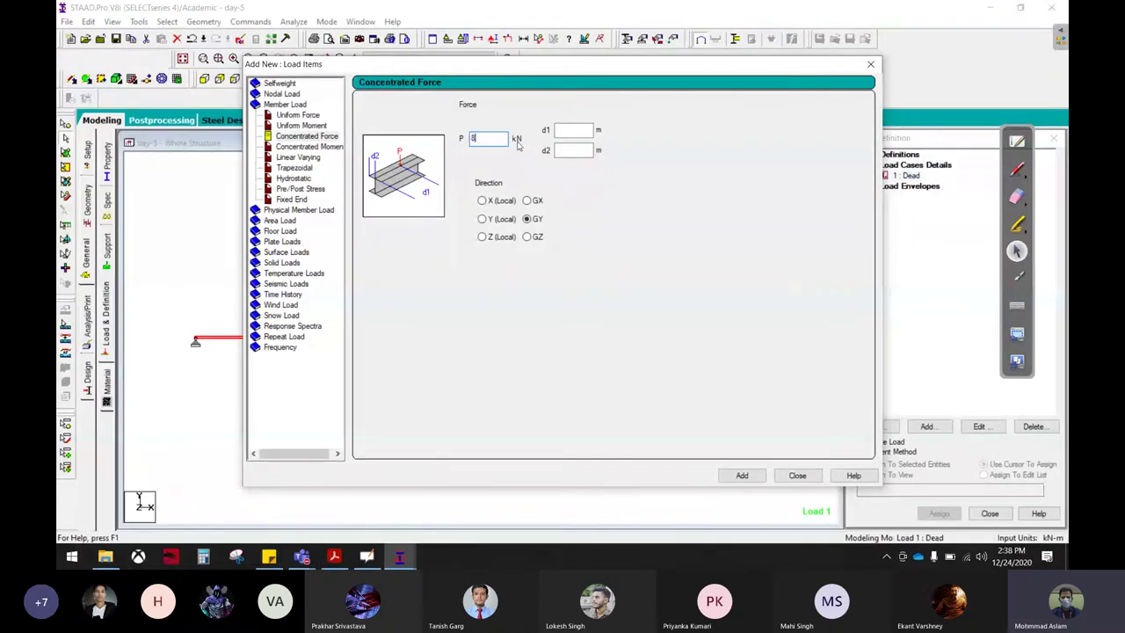
- Add concentrated loads of -8 kN at 2 m and -4 kN at 4 m
{"action": "type", "text": "-8"}
{"action": "left_click", "coordinate": [573, 130]}
{"action": "type", "text": "2"}
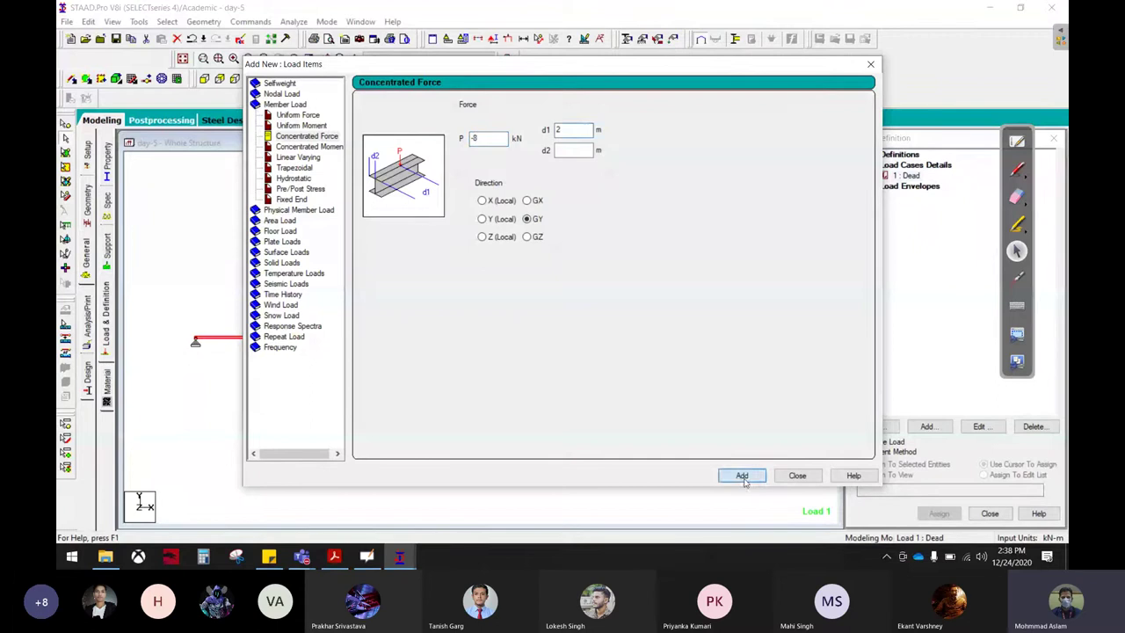
{"action": "left_click", "coordinate": [742, 475]}
{"action": "type", "text": "-4"}
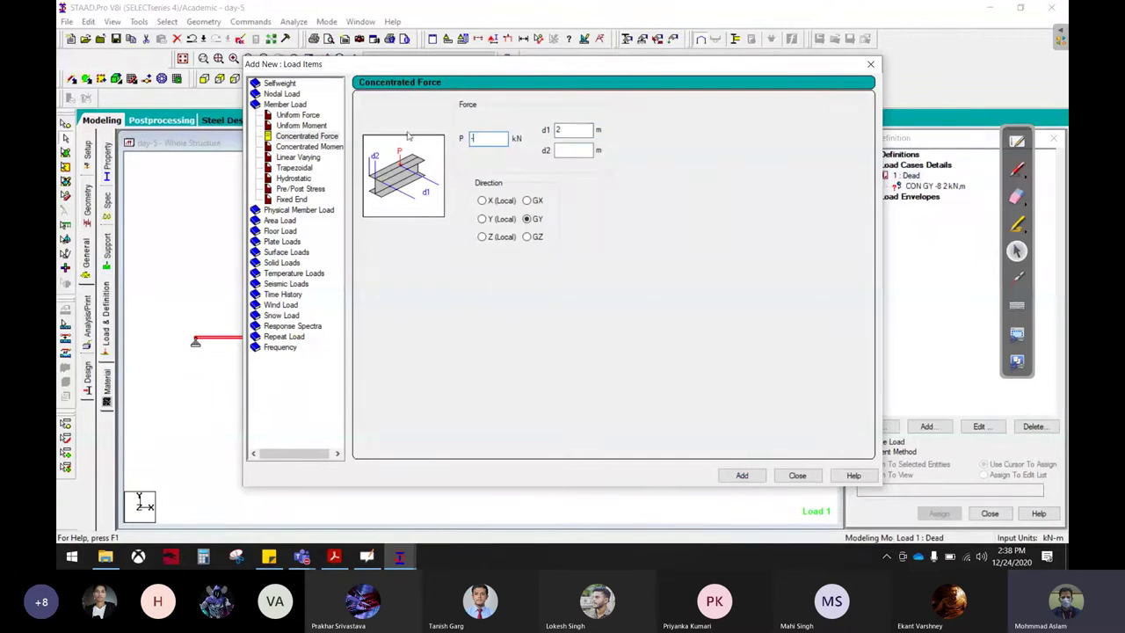
{"action": "key", "text": "Tab"}
{"action": "type", "text": "4"}
{"action": "left_click", "coordinate": [742, 474]}
{"action": "left_click", "coordinate": [798, 474]}
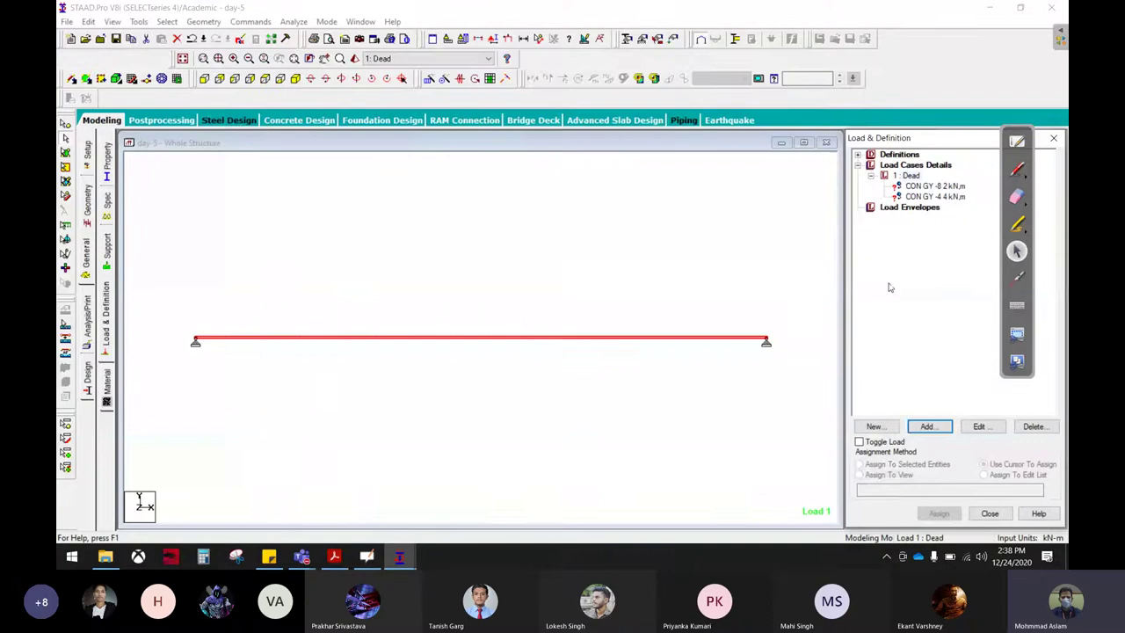
- Assign the -8 kN concentrated load to the selected beam
{"action": "left_click", "coordinate": [916, 186]}
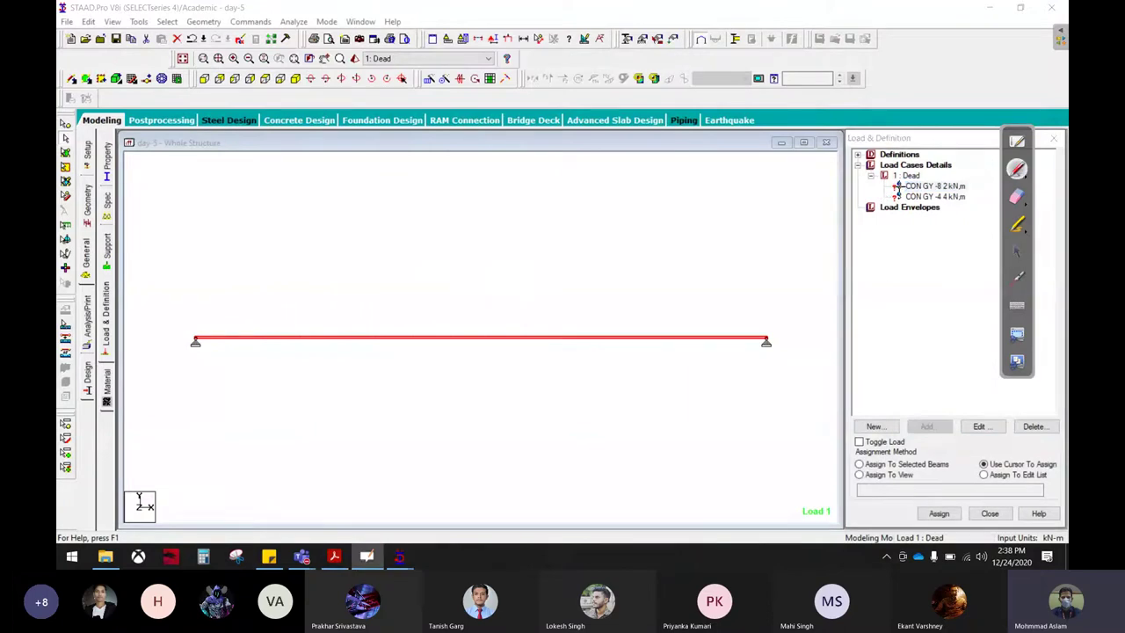
{"action": "mouse_move", "coordinate": [898, 186]}
{"action": "left_mouse_down"}
{"action": "mouse_move", "coordinate": [695, 282]}
{"action": "mouse_move", "coordinate": [665, 318]}
{"action": "left_mouse_up"}
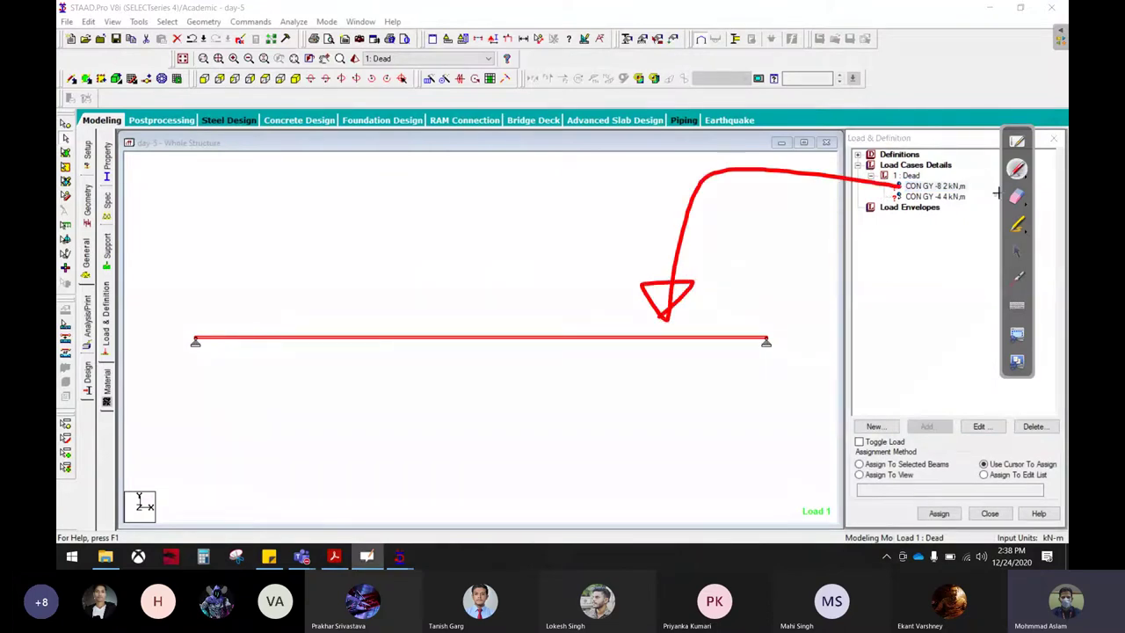
{"action": "left_click", "coordinate": [1017, 252]}
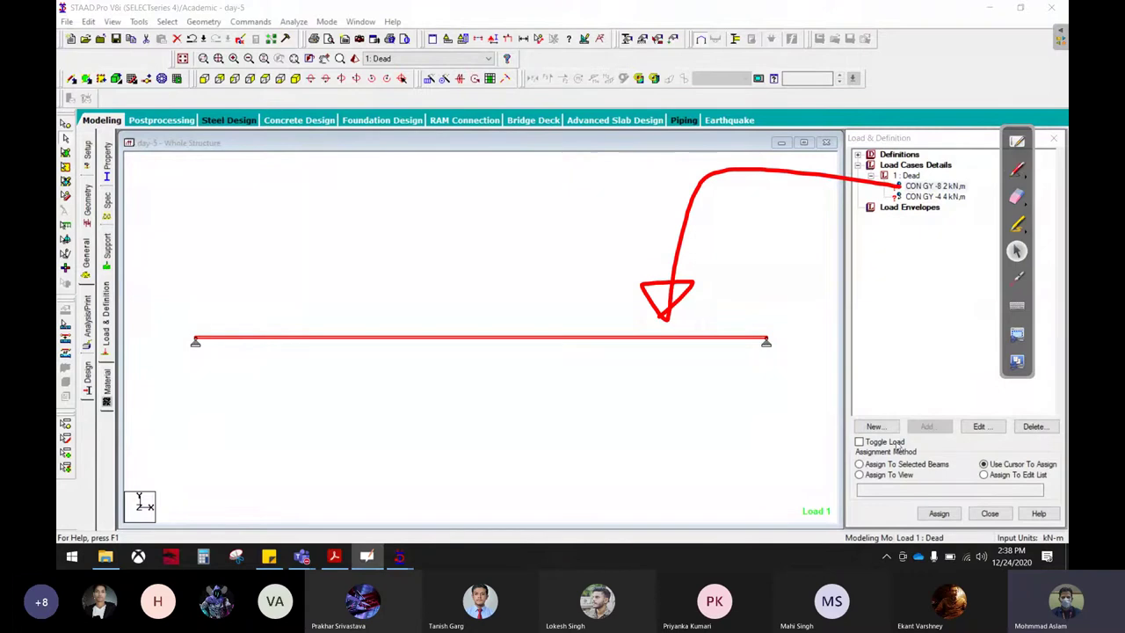
{"action": "left_click", "coordinate": [914, 464]}
{"action": "left_click", "coordinate": [939, 513]}
{"action": "left_click", "coordinate": [911, 362]}
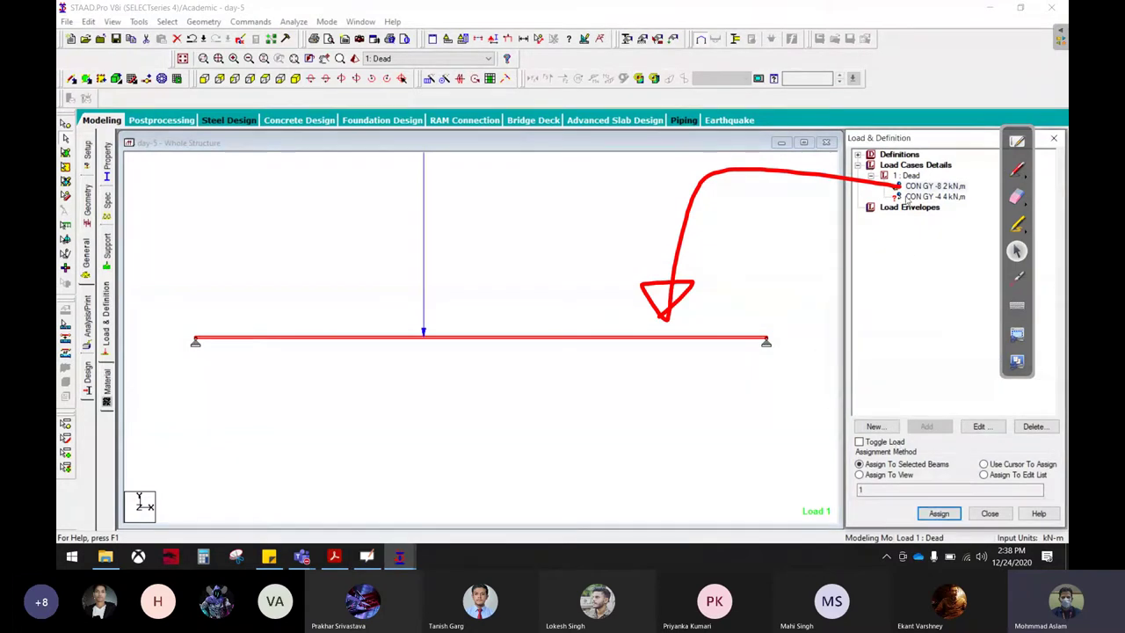
{"action": "left_click", "coordinate": [931, 197]}
{"action": "left_click", "coordinate": [911, 475]}
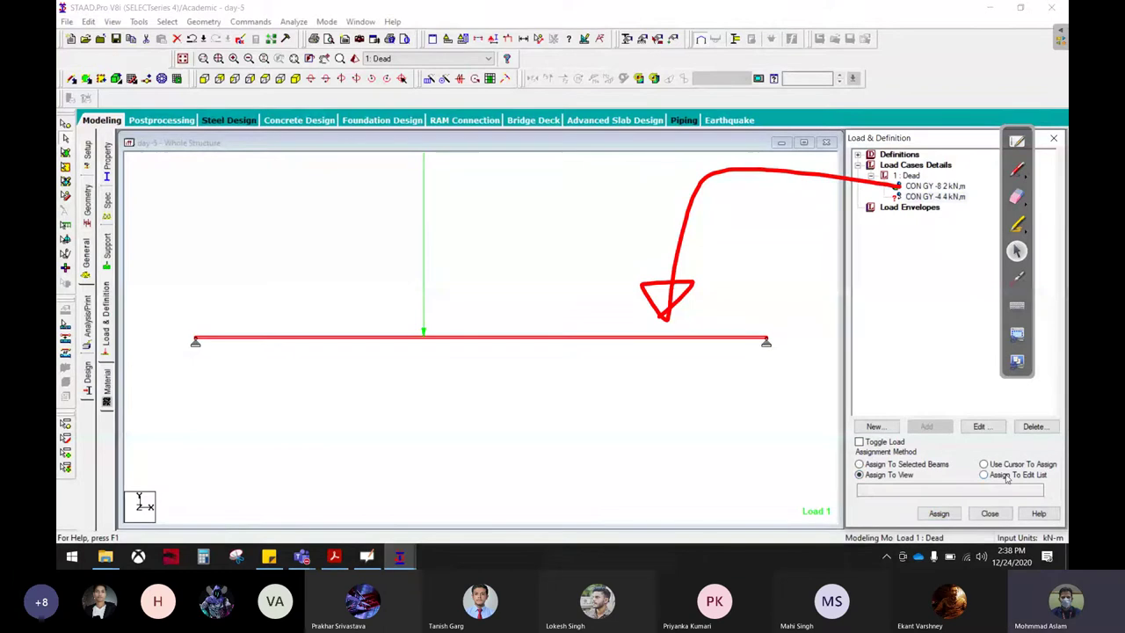
{"action": "left_click", "coordinate": [939, 514]}
{"action": "left_click", "coordinate": [971, 364]}
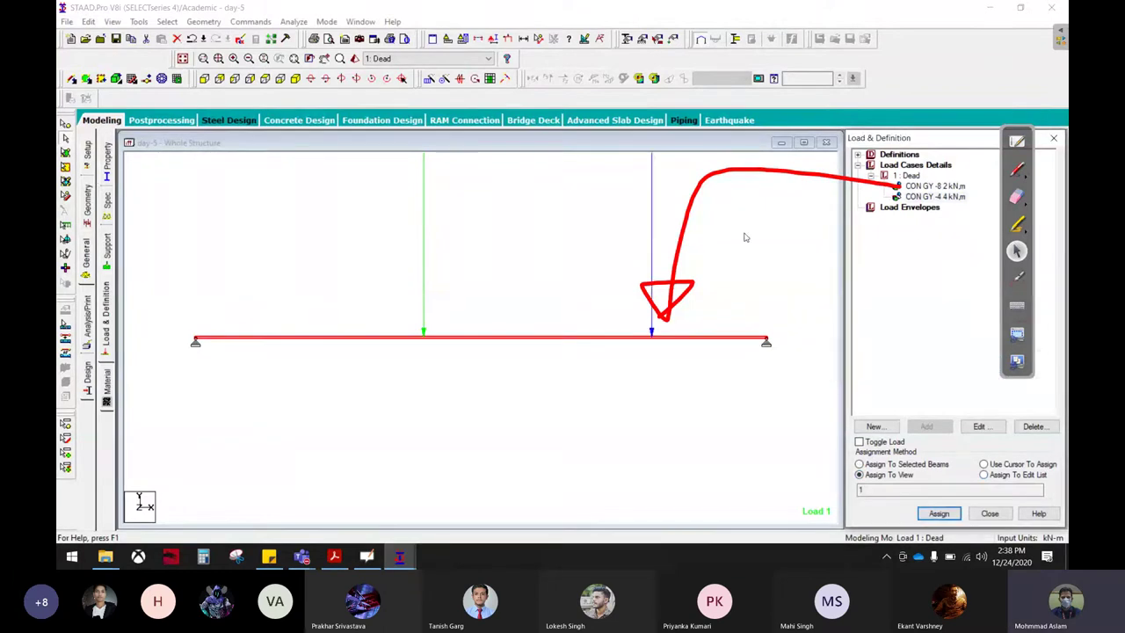
{"action": "left_click", "coordinate": [1017, 195]}
{"action": "mouse_move", "coordinate": [956, 182]}
{"action": "left_mouse_down"}
{"action": "mouse_move", "coordinate": [651, 251]}
{"action": "mouse_move", "coordinate": [603, 326]}
{"action": "left_mouse_up"}
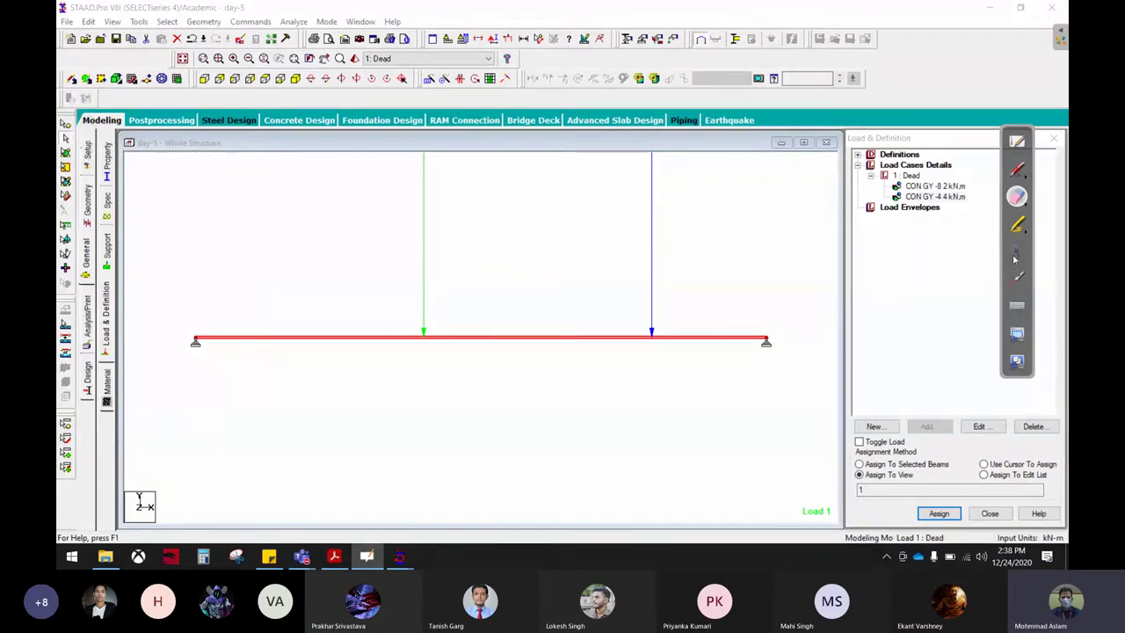
{"action": "left_click", "coordinate": [1016, 251]}
{"action": "scroll", "coordinate": [750, 254], "scroll_direction": "down", "scroll_amount": 1}
{"action": "scroll", "coordinate": [747, 255], "scroll_direction": "down", "scroll_amount": 1}
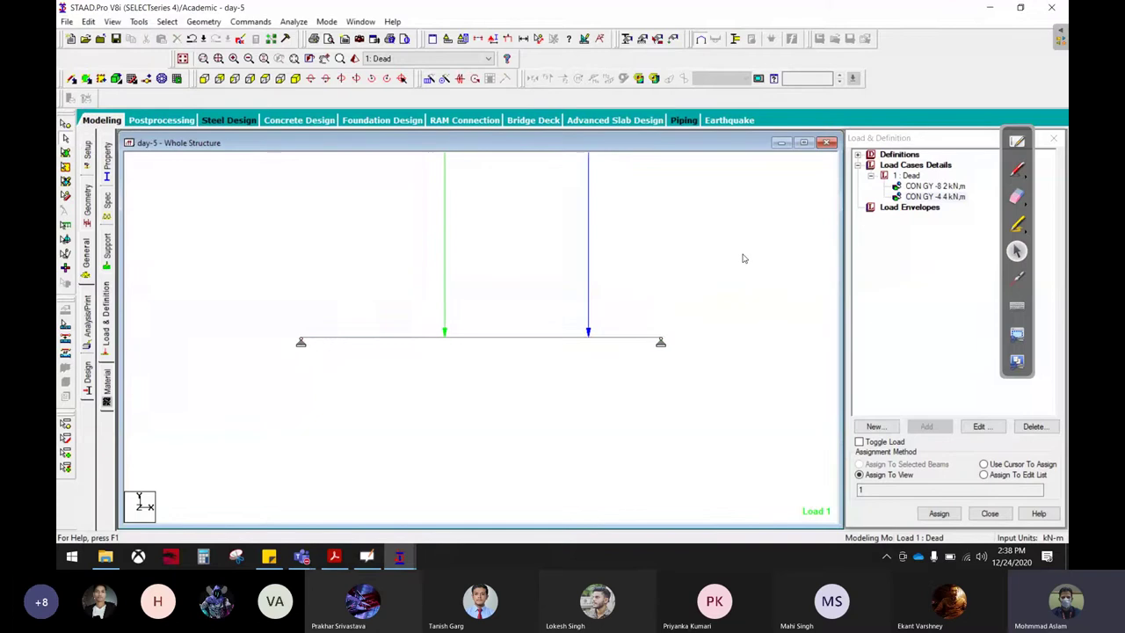
{"action": "scroll", "coordinate": [744, 257], "scroll_direction": "down", "scroll_amount": 1}
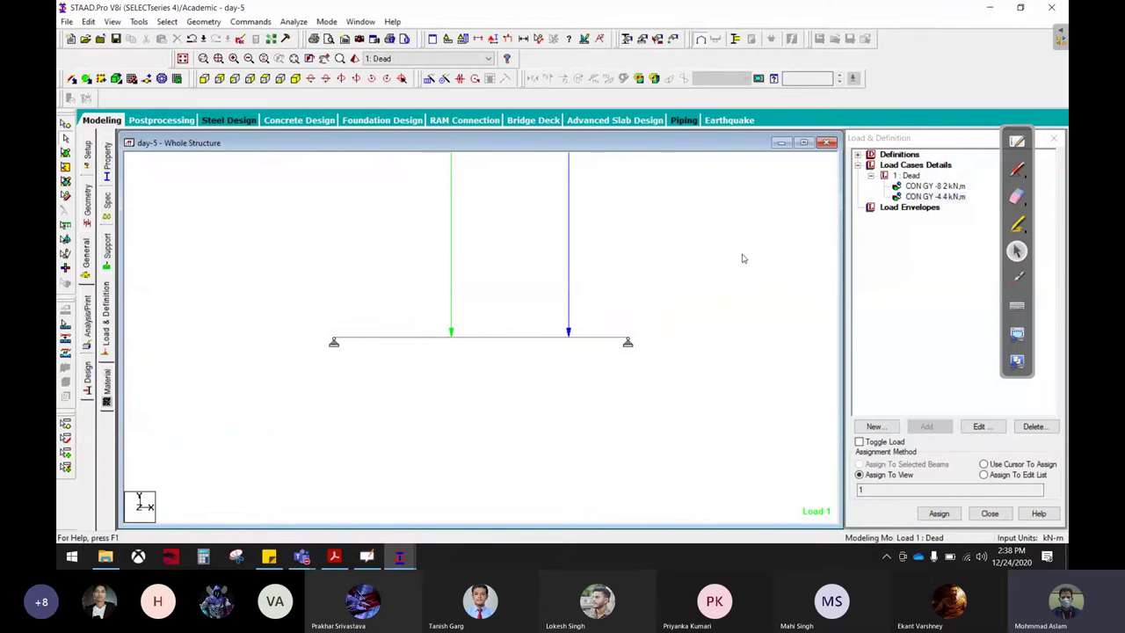
{"action": "scroll", "coordinate": [742, 257], "scroll_direction": "up", "scroll_amount": 3}
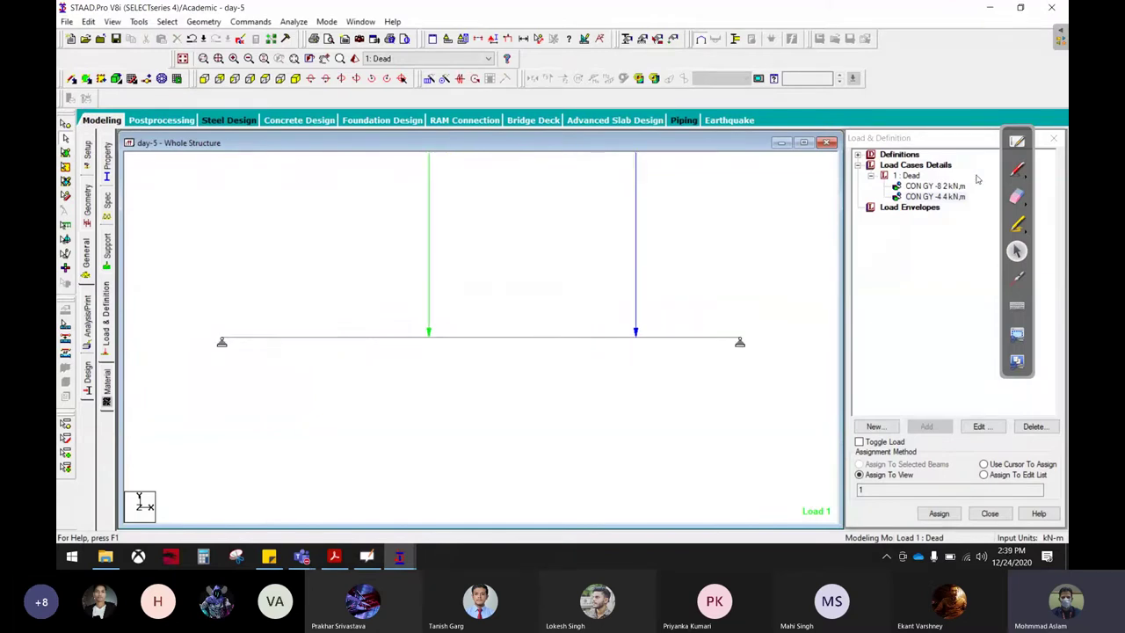
{"action": "left_click", "coordinate": [1017, 169]}
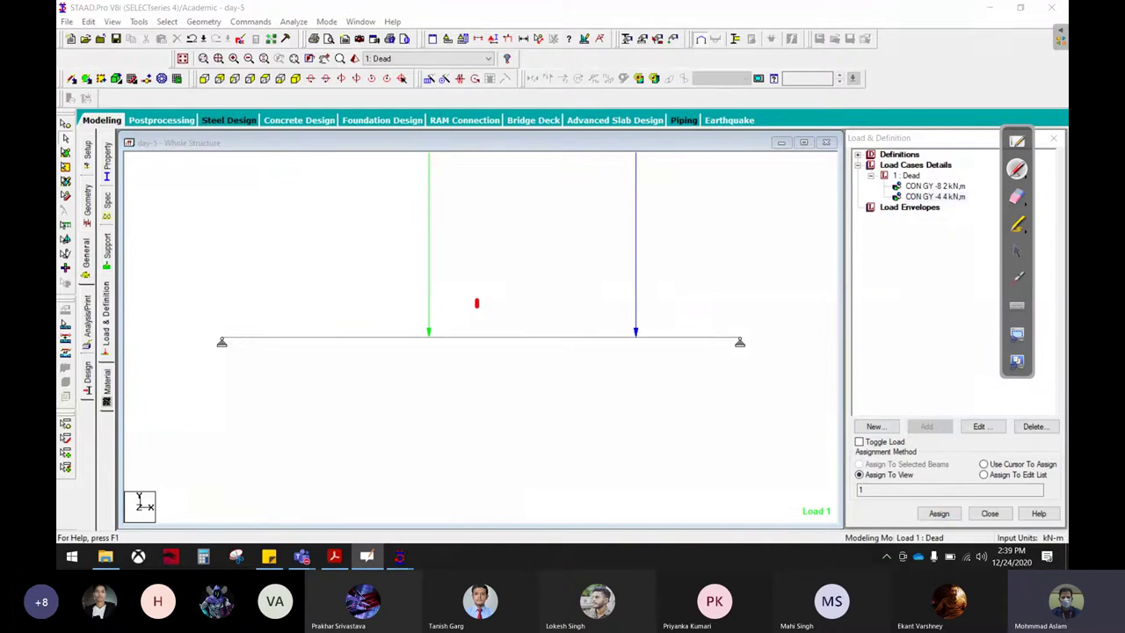
{"action": "left_click_drag", "start_coordinate": [477, 303], "coordinate": [479, 164]}
{"action": "left_click_drag", "start_coordinate": [668, 312], "coordinate": [654, 175]}
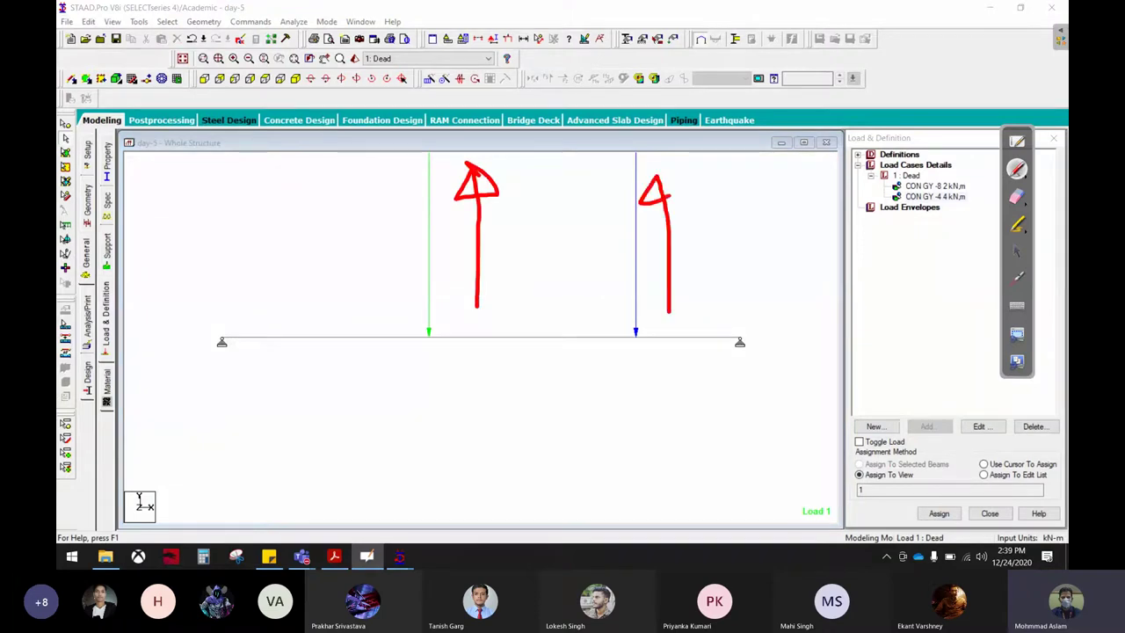
{"action": "left_click_drag", "start_coordinate": [434, 297], "coordinate": [658, 252]}
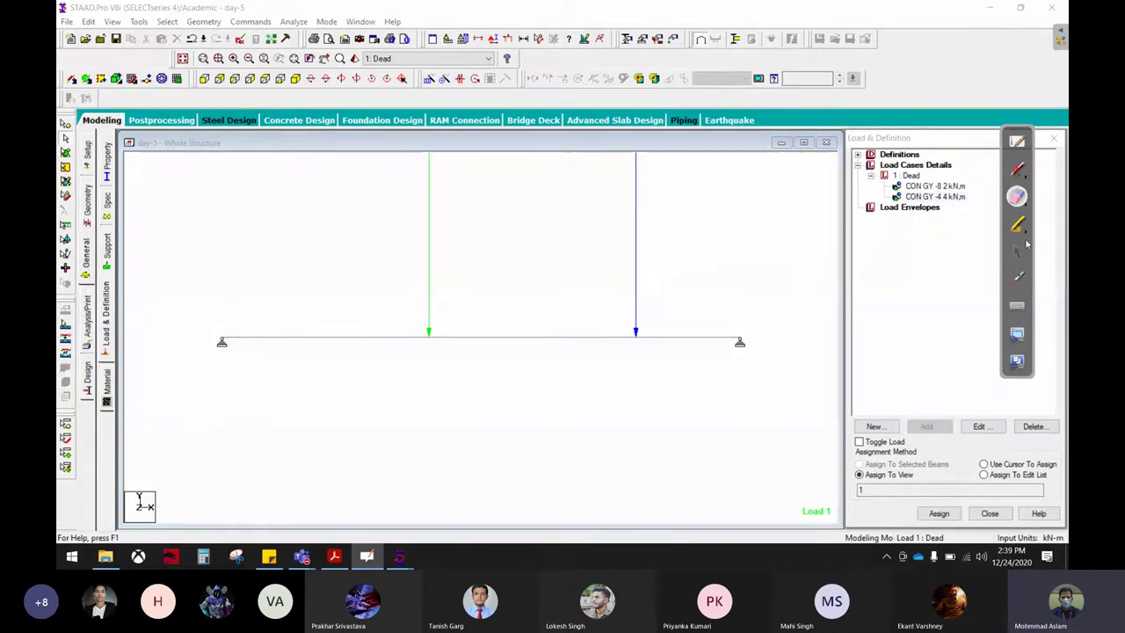
{"action": "left_click", "coordinate": [1016, 253]}
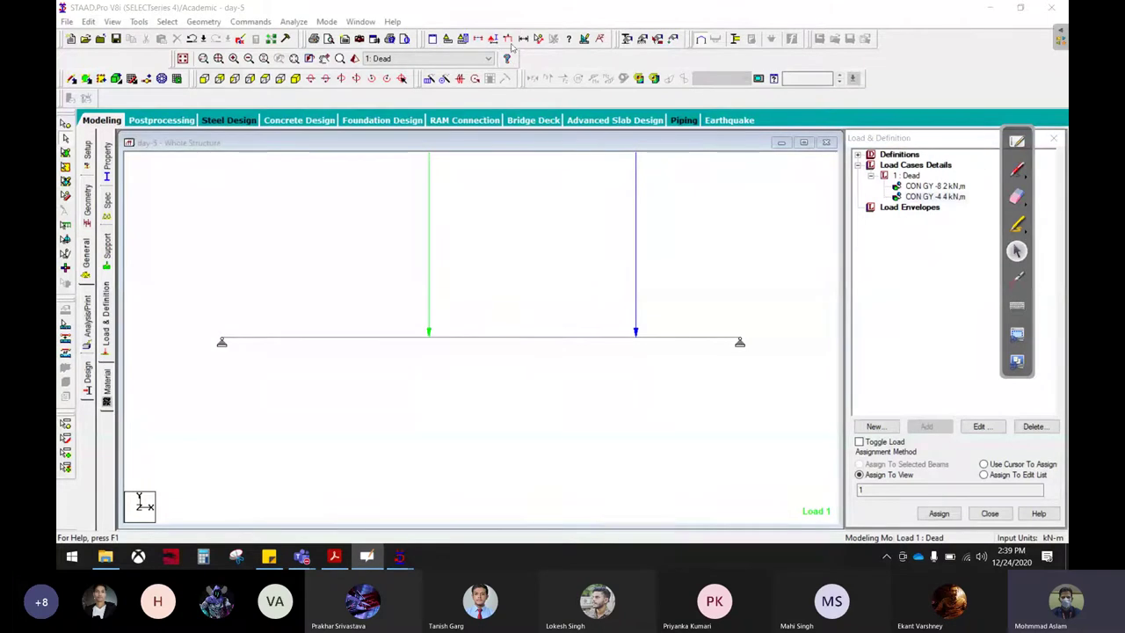
{"action": "left_click", "coordinate": [1017, 170]}
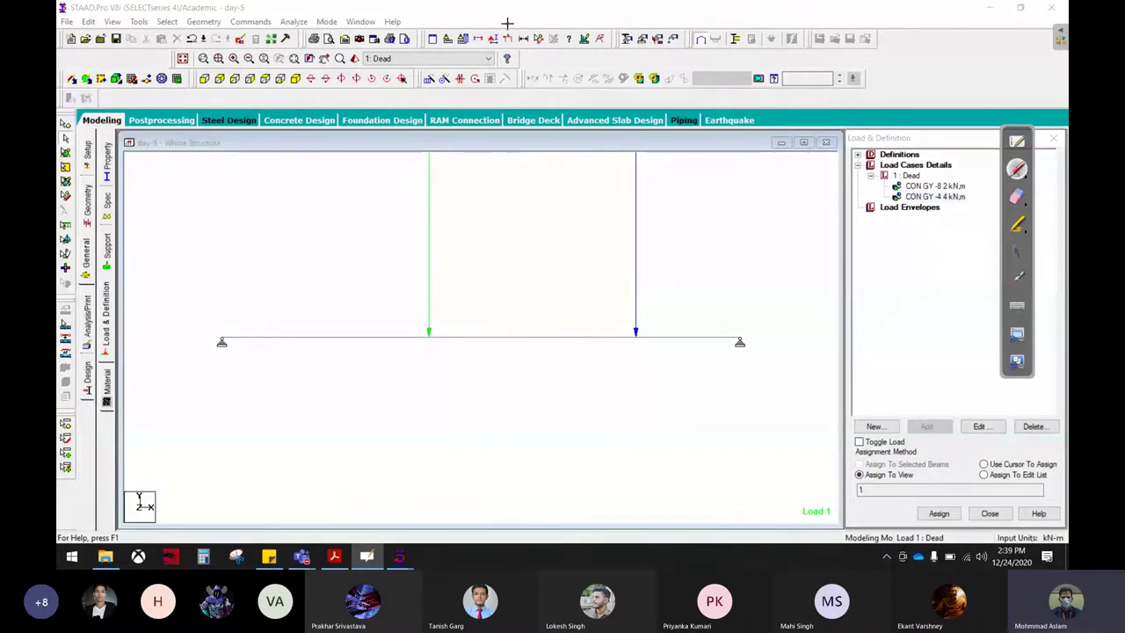
{"action": "mouse_move", "coordinate": [505, 22]}
{"action": "left_mouse_down"}
{"action": "mouse_move", "coordinate": [494, 46]}
{"action": "mouse_move", "coordinate": [506, 26]}
{"action": "mouse_move", "coordinate": [499, 269]}
{"action": "left_mouse_up"}
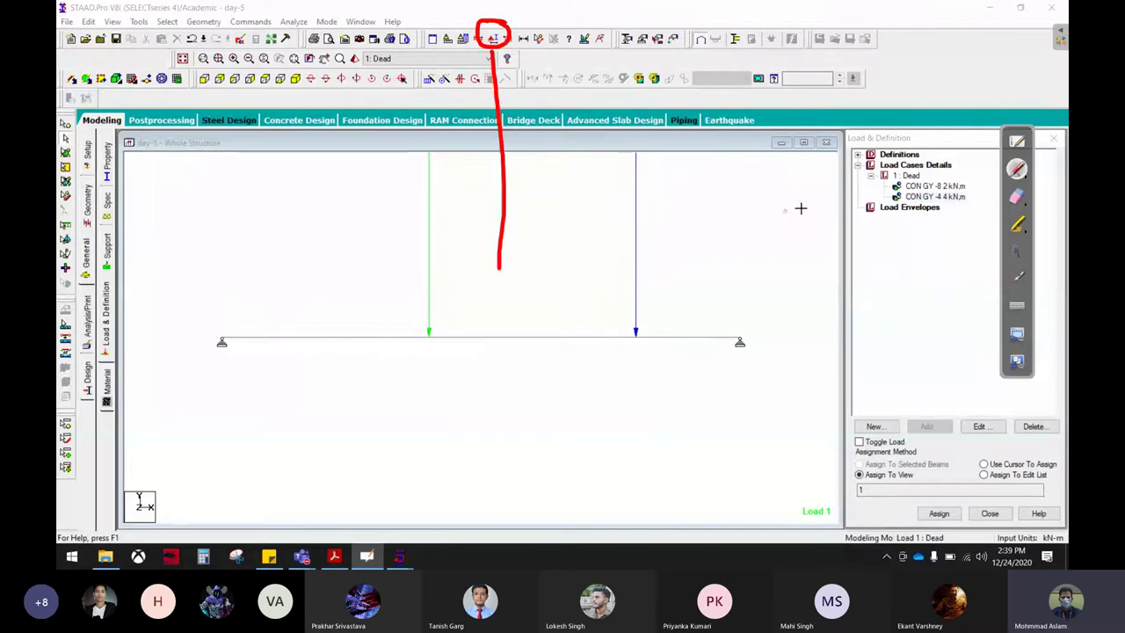
{"action": "key", "text": "Escape"}
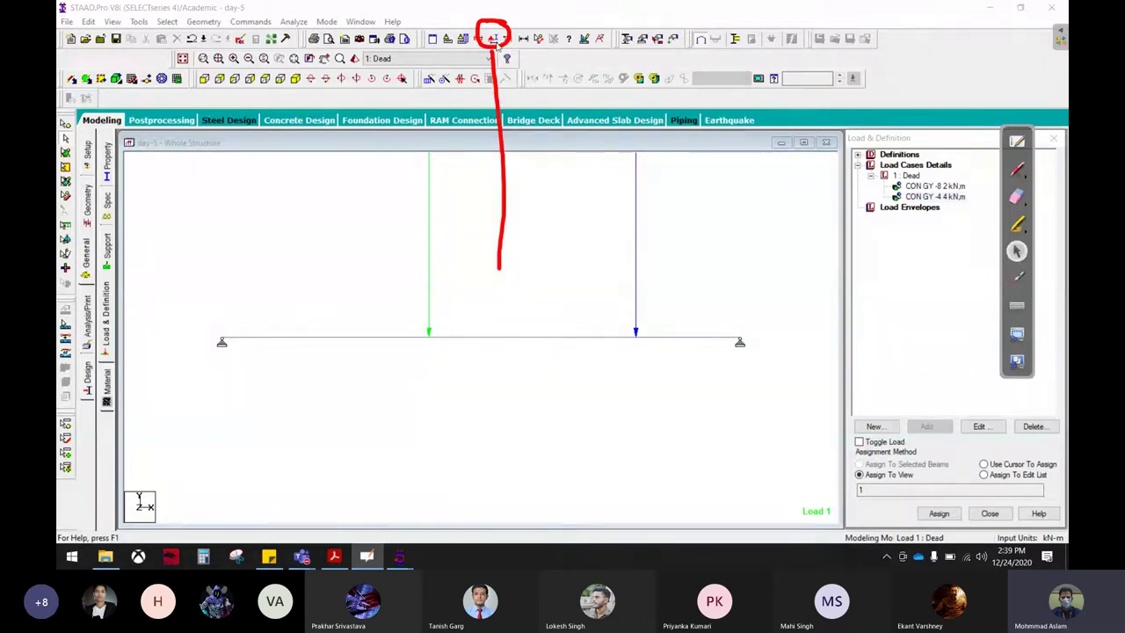
- Open the diagram Scales settings and mark the load scale values and Point Force unit
{"action": "left_click", "coordinate": [495, 39]}
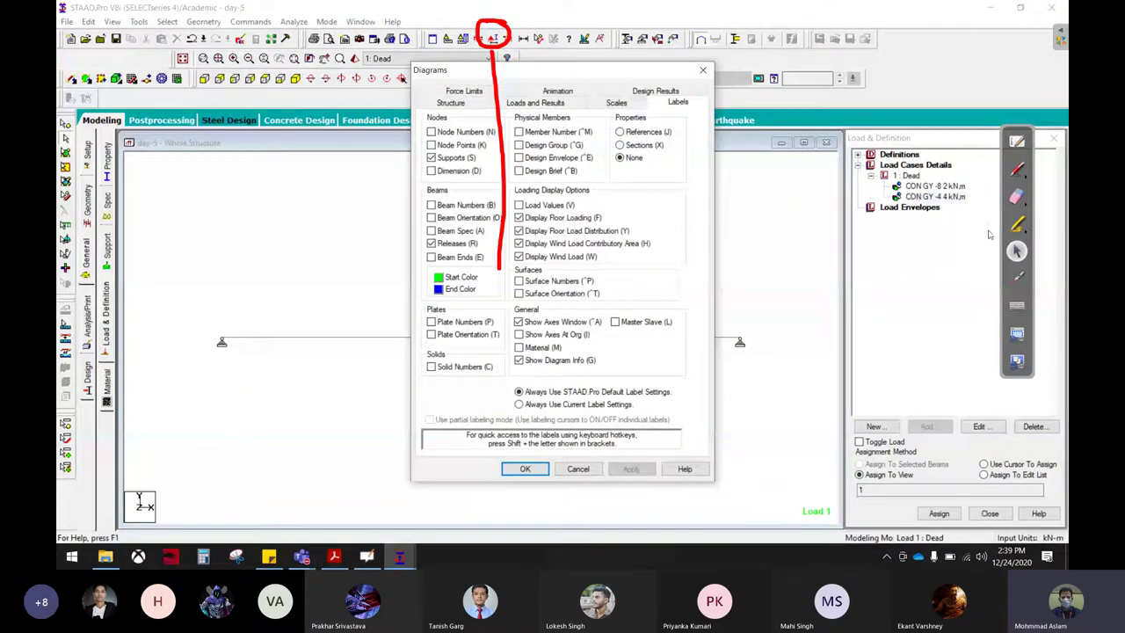
{"action": "left_click", "coordinate": [1017, 195]}
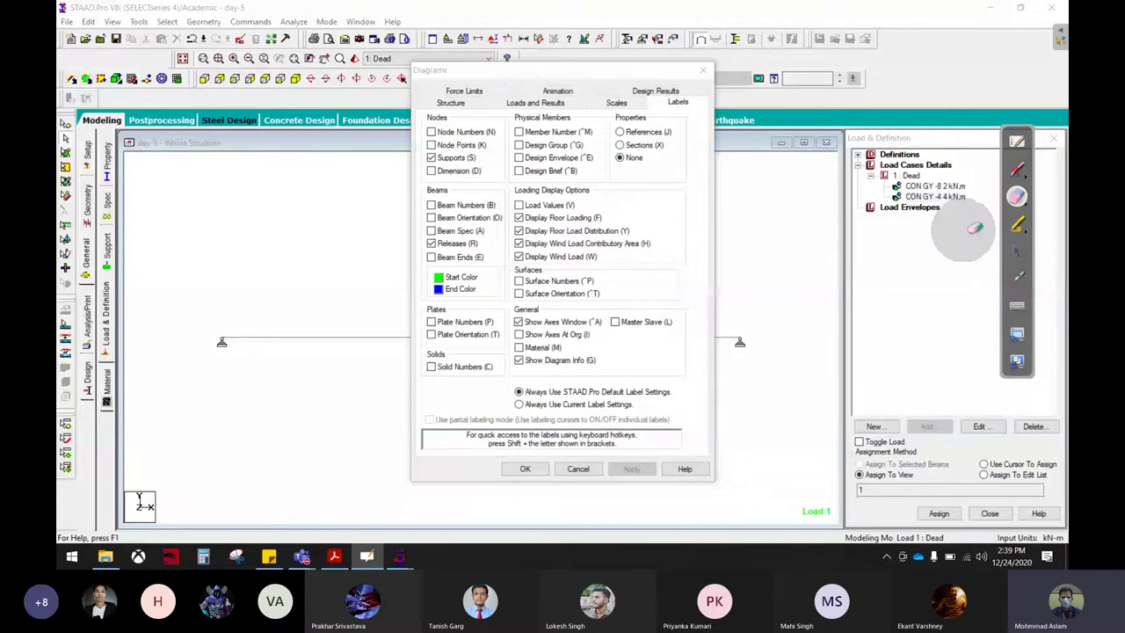
{"action": "left_click", "coordinate": [1017, 167]}
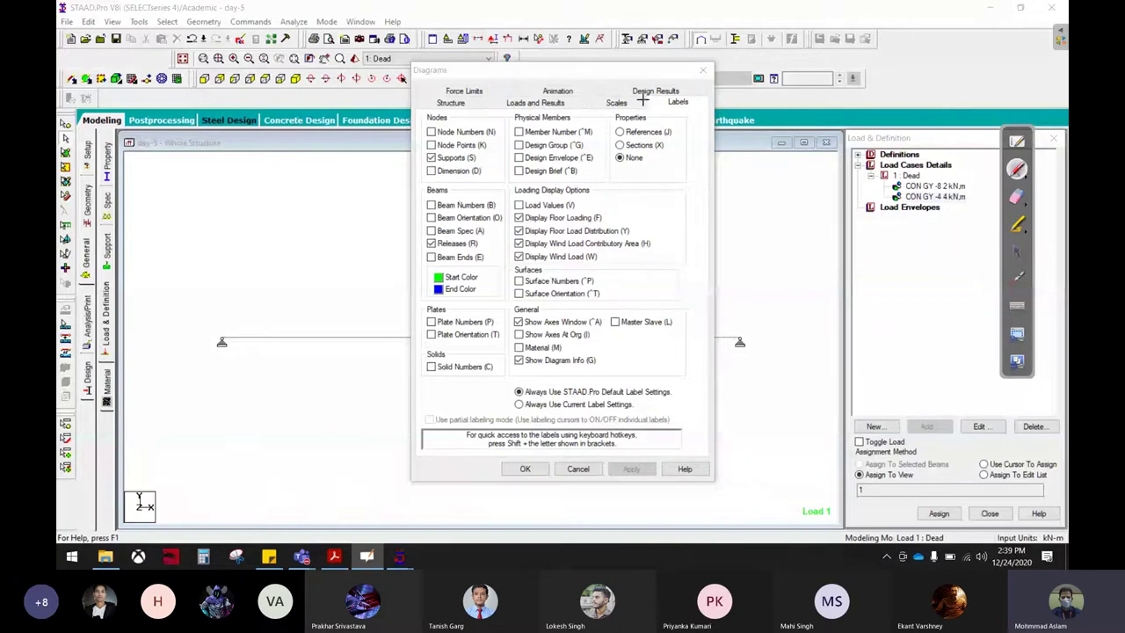
{"action": "left_click_drag", "start_coordinate": [643, 99], "coordinate": [658, 107]}
{"action": "left_click", "coordinate": [1017, 251]}
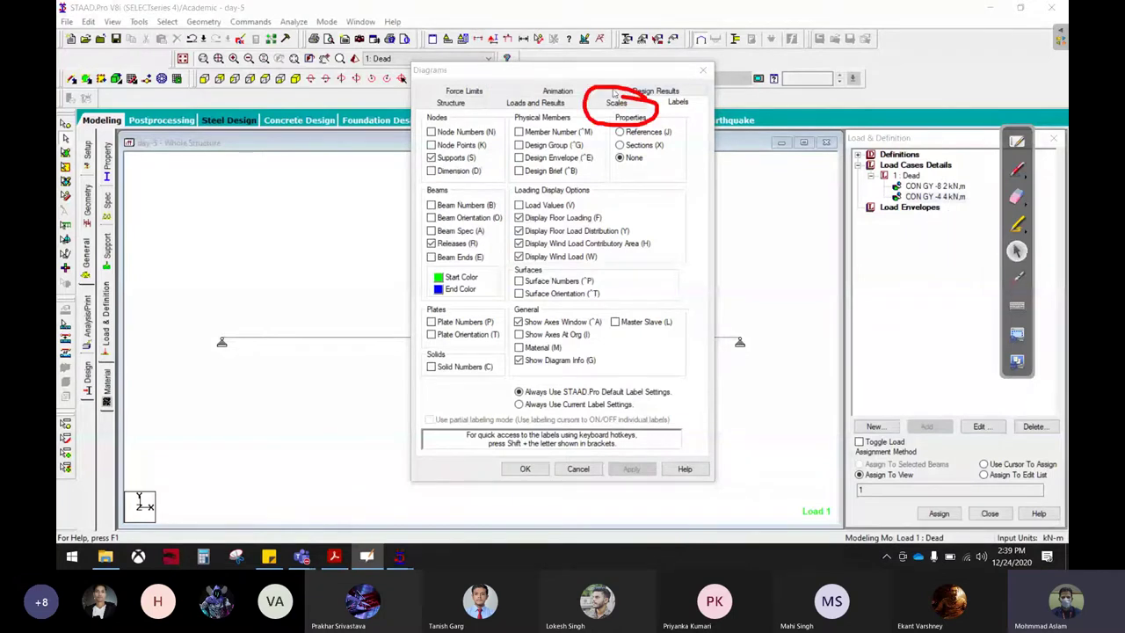
{"action": "left_click", "coordinate": [616, 102]}
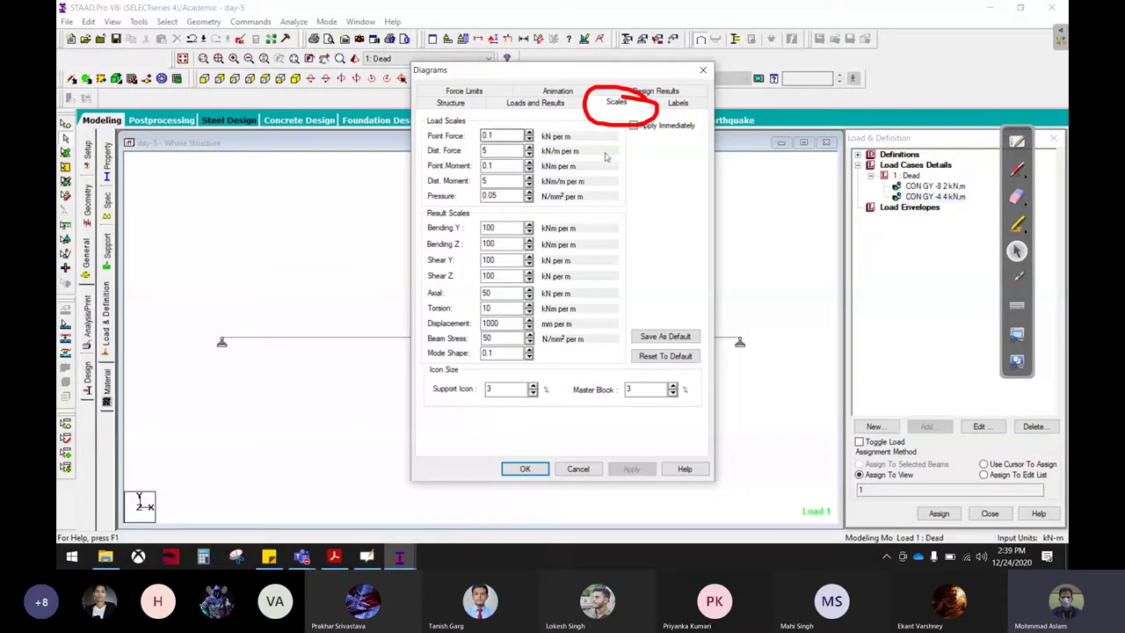
{"action": "left_click", "coordinate": [1016, 169]}
{"action": "mouse_move", "coordinate": [429, 112]}
{"action": "left_mouse_down"}
{"action": "mouse_move", "coordinate": [468, 202]}
{"action": "mouse_move", "coordinate": [413, 118]}
{"action": "left_mouse_up"}
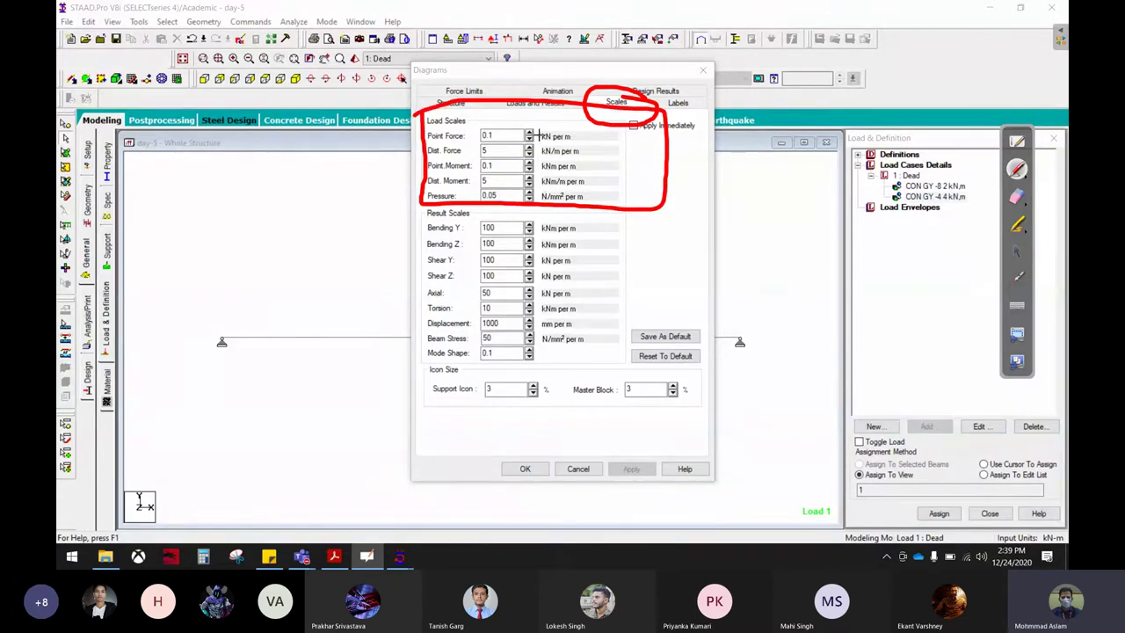
{"action": "mouse_move", "coordinate": [534, 135]}
{"action": "left_mouse_down"}
{"action": "mouse_move", "coordinate": [602, 133]}
{"action": "mouse_move", "coordinate": [518, 149]}
{"action": "left_mouse_up"}
{"action": "left_click", "coordinate": [1017, 195]}
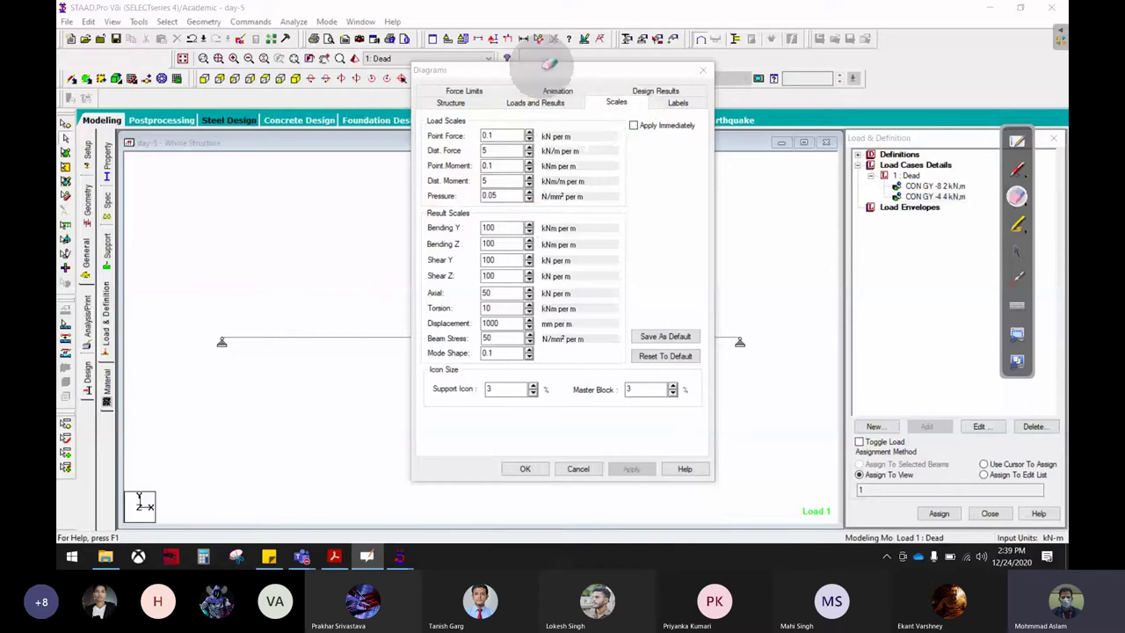
{"action": "left_click_drag", "start_coordinate": [547, 68], "coordinate": [821, 80]}
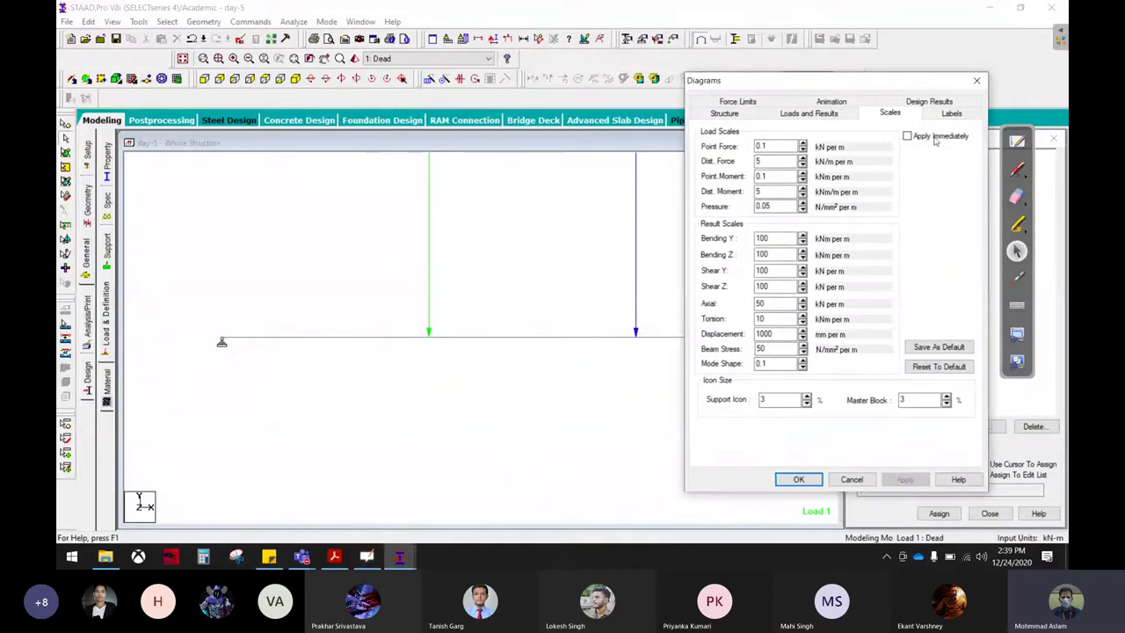
- Tick Apply Immediately and adjust the Point Force scale to 9 kN per m
{"action": "left_click", "coordinate": [908, 136]}
{"action": "left_click", "coordinate": [803, 149]}
{"action": "left_click", "coordinate": [803, 149]}
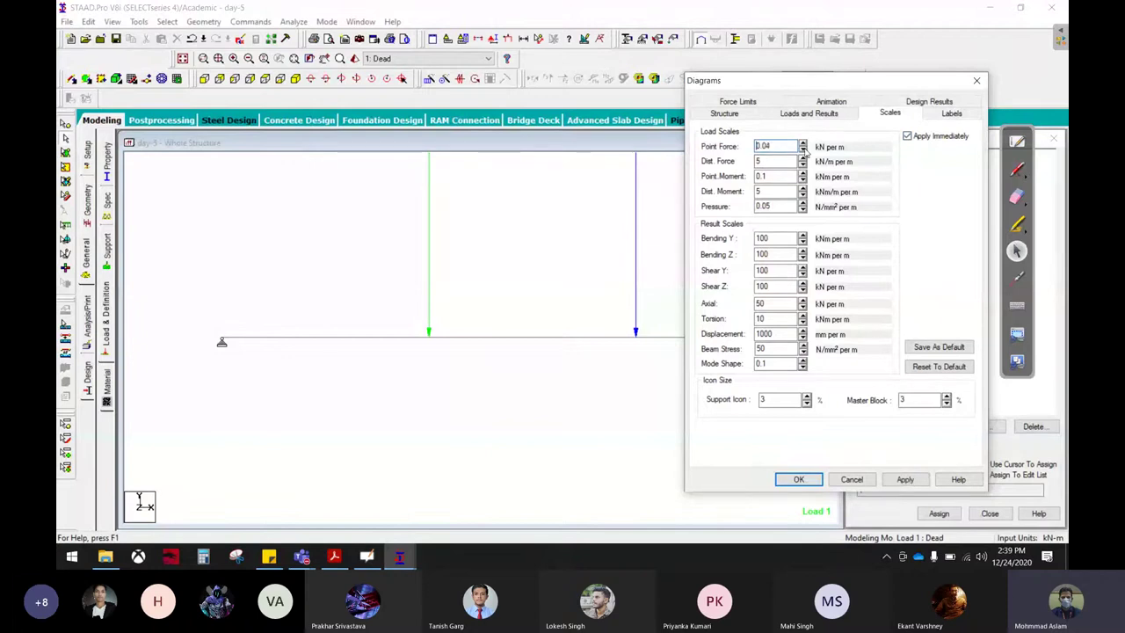
{"action": "left_click", "coordinate": [802, 149]}
{"action": "left_click", "coordinate": [803, 149]}
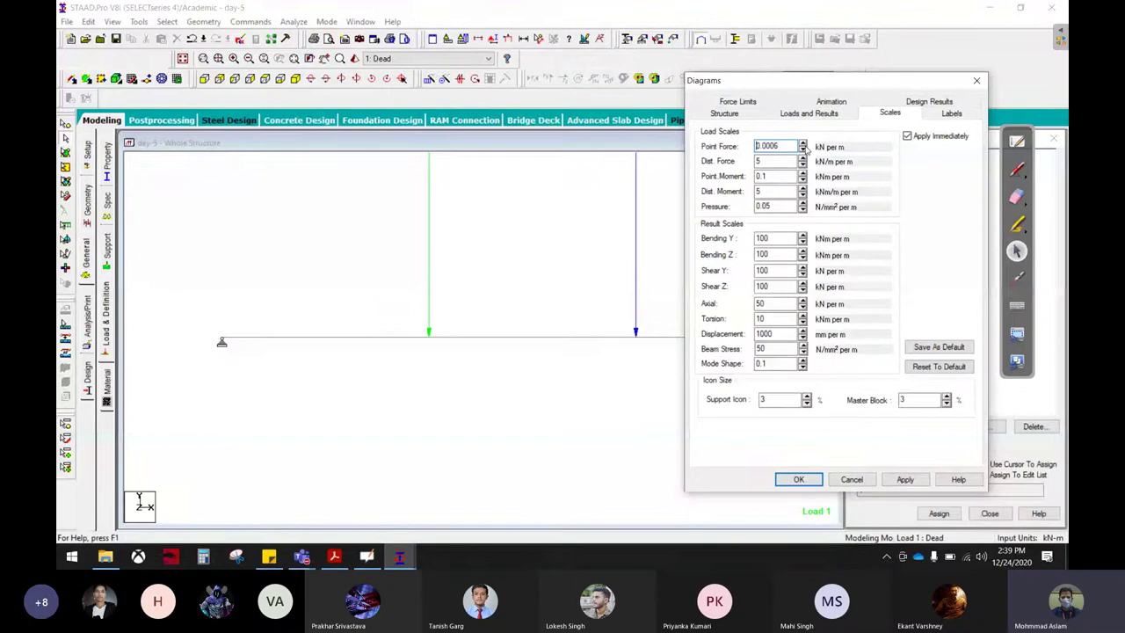
{"action": "left_click", "coordinate": [802, 146]}
{"action": "left_click", "coordinate": [802, 144]}
{"action": "left_click", "coordinate": [803, 144]}
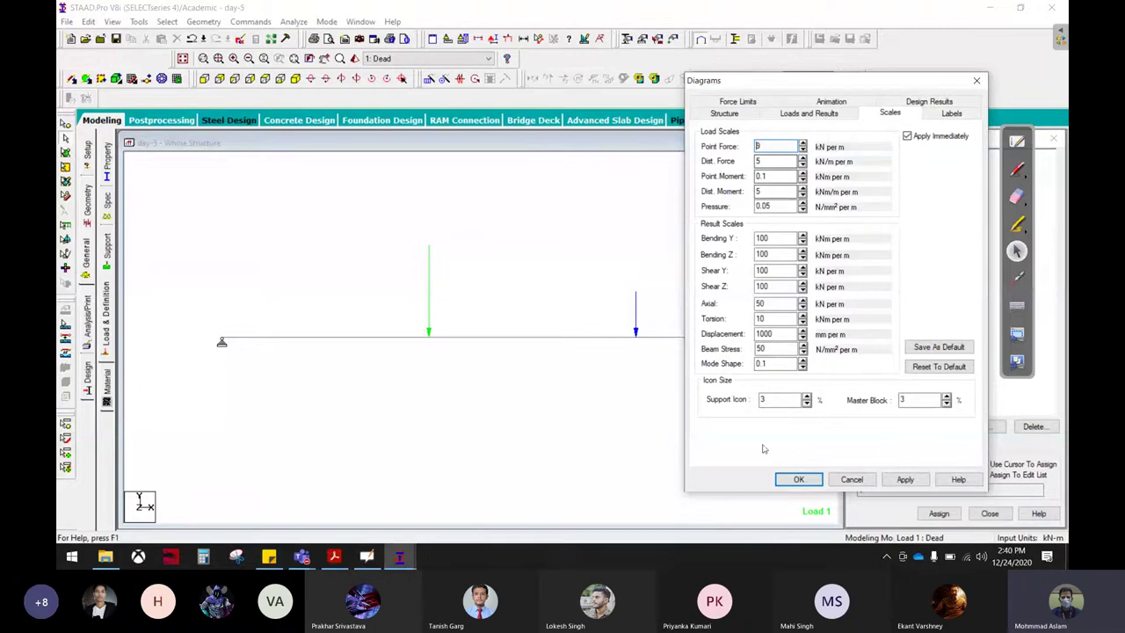
- Confirm the new scale settings and circle the two load arrows on the beam
{"action": "left_click", "coordinate": [796, 481]}
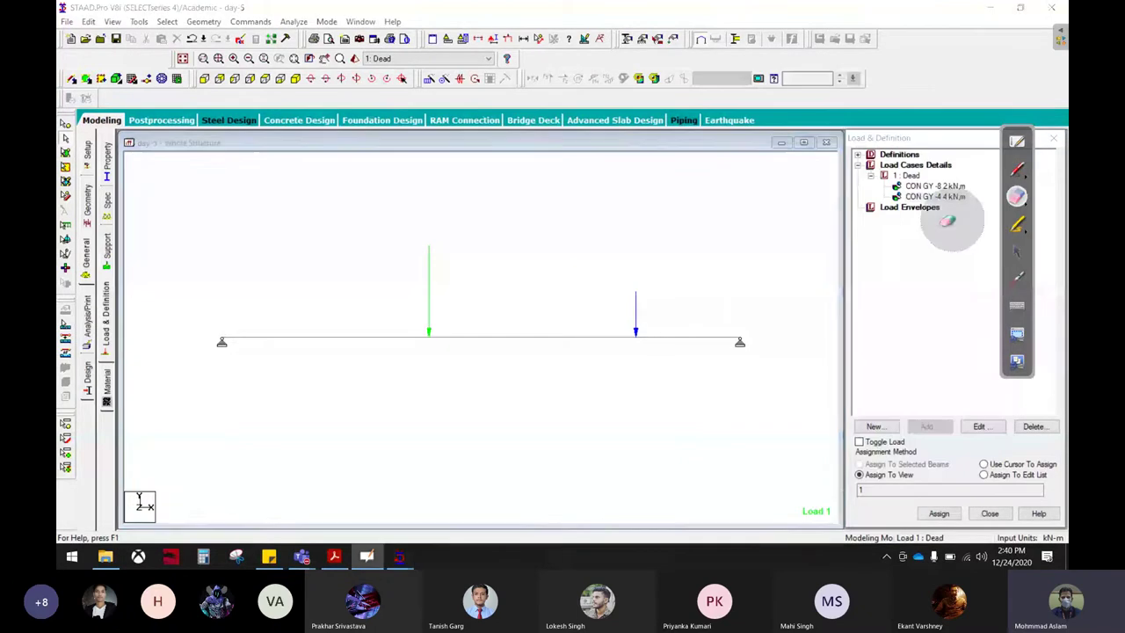
{"action": "left_click", "coordinate": [1017, 169]}
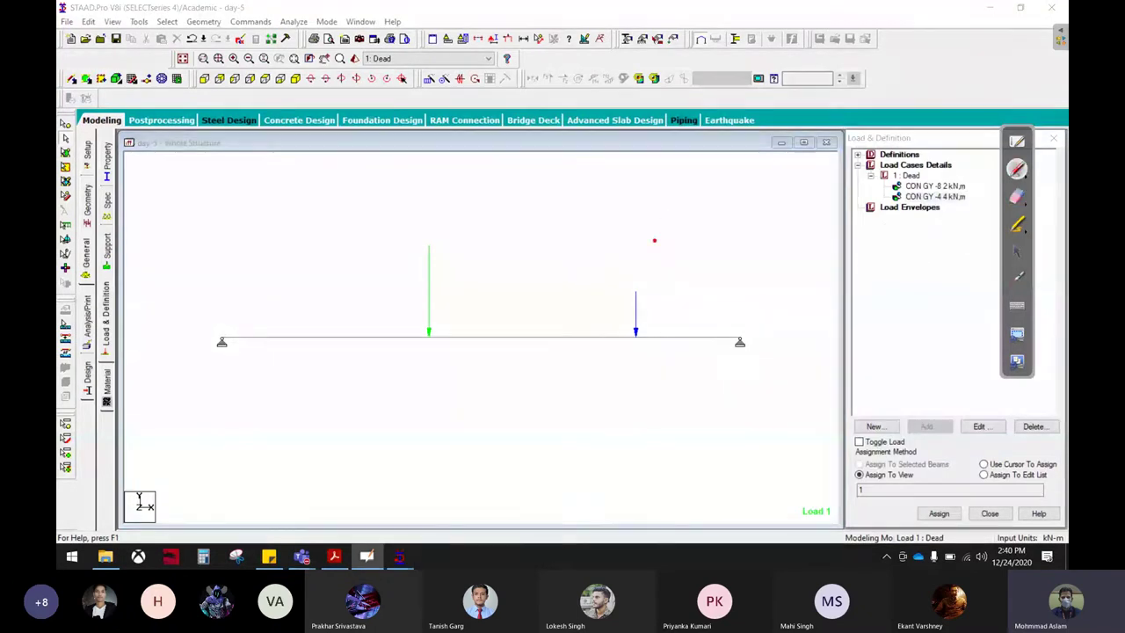
{"action": "left_click_drag", "start_coordinate": [655, 241], "coordinate": [661, 263]}
{"action": "mouse_move", "coordinate": [448, 225]}
{"action": "left_mouse_down"}
{"action": "mouse_move", "coordinate": [473, 338]}
{"action": "mouse_move", "coordinate": [479, 295]}
{"action": "left_mouse_up"}
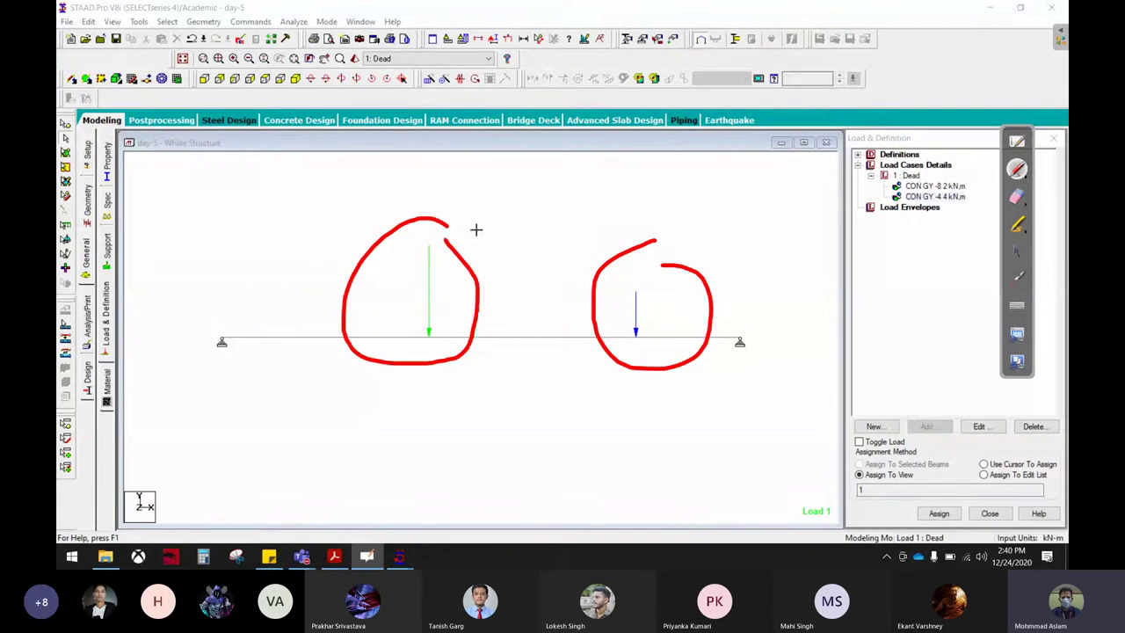
{"action": "left_click_drag", "start_coordinate": [475, 230], "coordinate": [526, 177]}
{"action": "left_click", "coordinate": [1017, 196]}
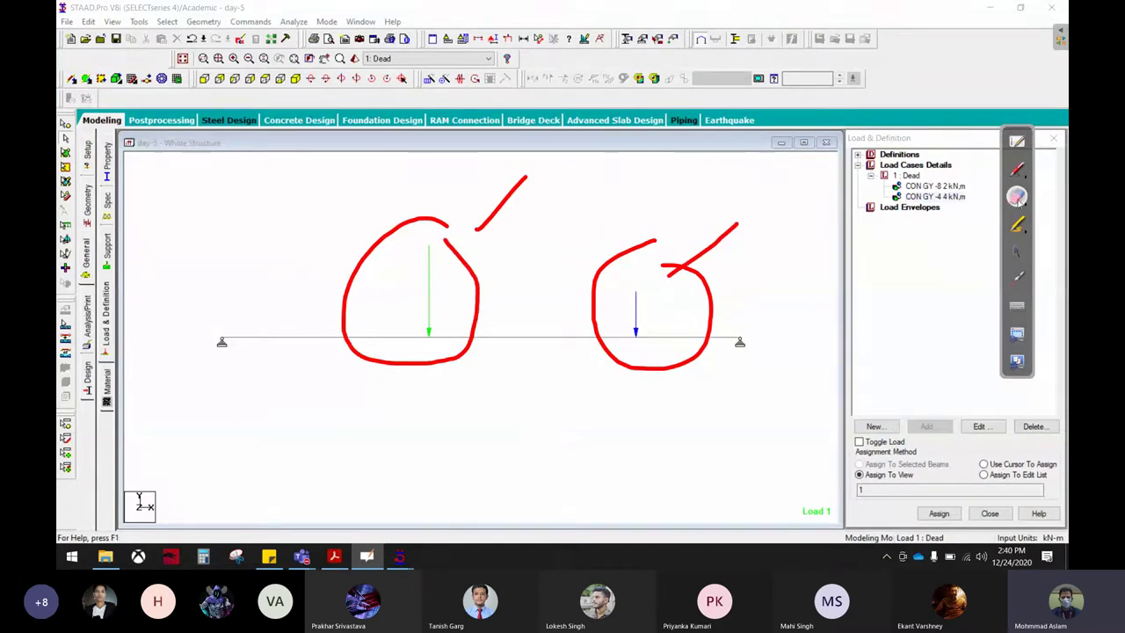
{"action": "mouse_move", "coordinate": [610, 272]}
{"action": "left_mouse_down"}
{"action": "mouse_move", "coordinate": [737, 282]}
{"action": "mouse_move", "coordinate": [465, 216]}
{"action": "mouse_move", "coordinate": [314, 326]}
{"action": "mouse_move", "coordinate": [662, 344]}
{"action": "left_mouse_up"}
- Write an on-screen note about showing load values, then erase it
{"action": "left_click", "coordinate": [1017, 169]}
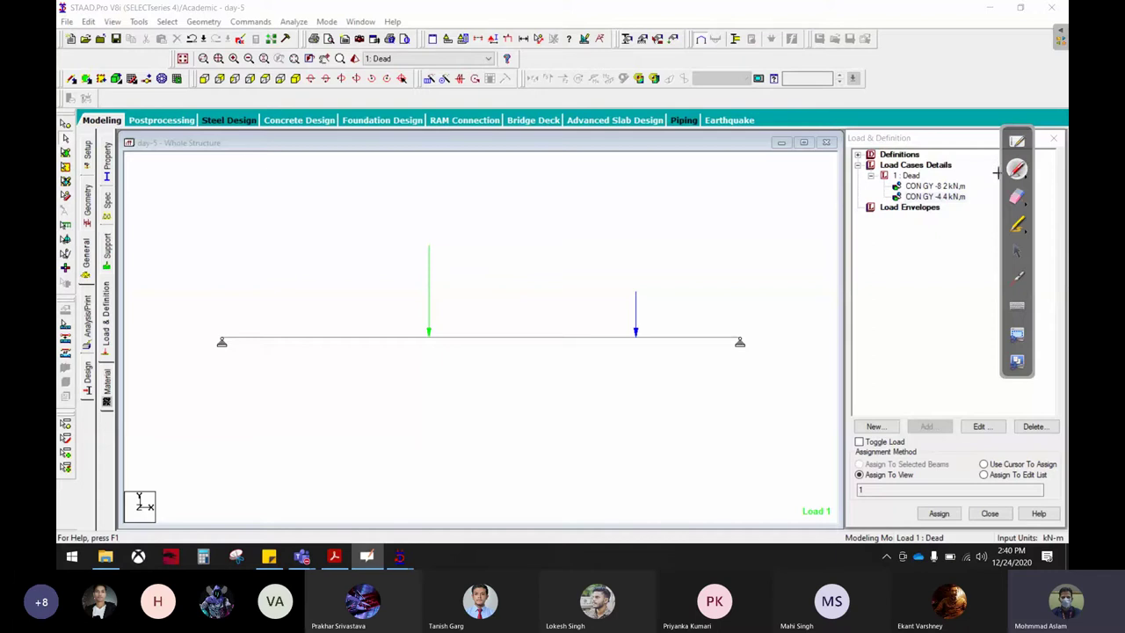
{"action": "mouse_move", "coordinate": [323, 177]}
{"action": "left_mouse_down"}
{"action": "mouse_move", "coordinate": [307, 213]}
{"action": "mouse_move", "coordinate": [251, 244]}
{"action": "left_mouse_up"}
{"action": "mouse_move", "coordinate": [337, 153]}
{"action": "left_mouse_down"}
{"action": "mouse_move", "coordinate": [344, 232]}
{"action": "mouse_move", "coordinate": [397, 195]}
{"action": "mouse_move", "coordinate": [422, 262]}
{"action": "left_mouse_up"}
{"action": "mouse_move", "coordinate": [420, 220]}
{"action": "left_mouse_down"}
{"action": "mouse_move", "coordinate": [471, 155]}
{"action": "mouse_move", "coordinate": [452, 230]}
{"action": "mouse_move", "coordinate": [485, 187]}
{"action": "left_mouse_up"}
{"action": "left_click_drag", "start_coordinate": [524, 203], "coordinate": [601, 187]}
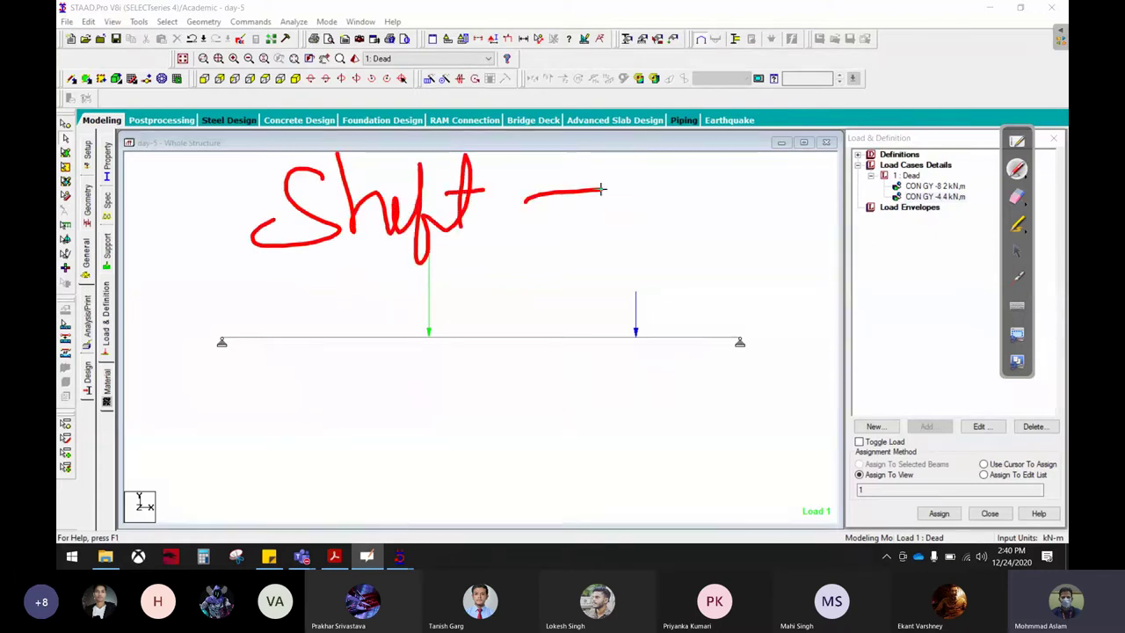
{"action": "left_click_drag", "start_coordinate": [544, 162], "coordinate": [588, 236]}
{"action": "left_click_drag", "start_coordinate": [621, 167], "coordinate": [701, 158]}
{"action": "left_click_drag", "start_coordinate": [308, 279], "coordinate": [310, 276]}
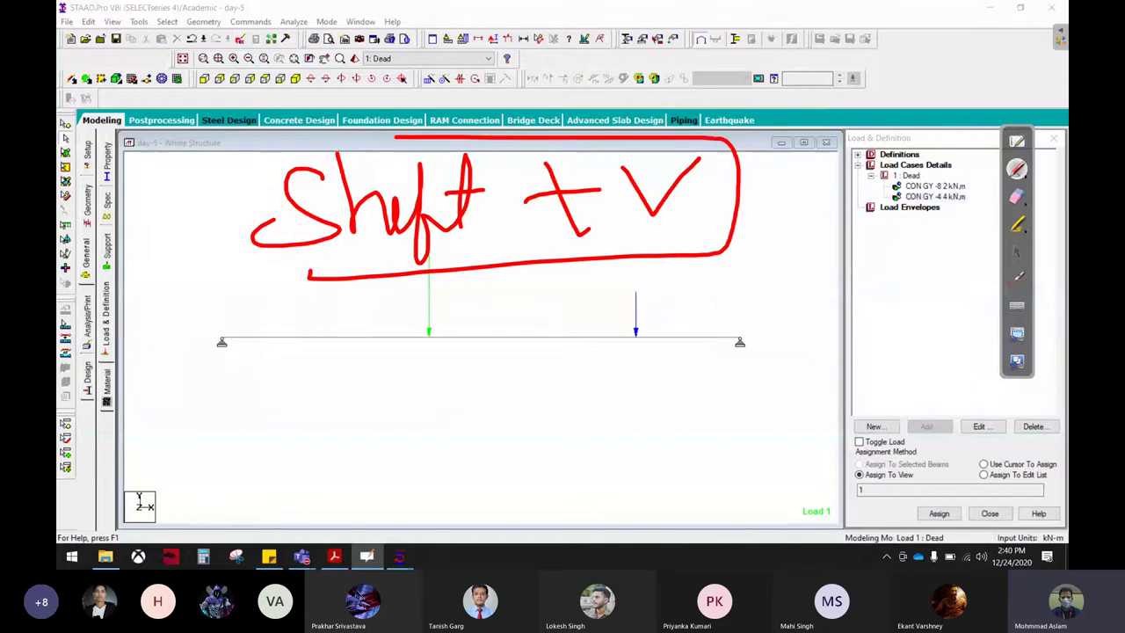
{"action": "left_click", "coordinate": [1017, 196]}
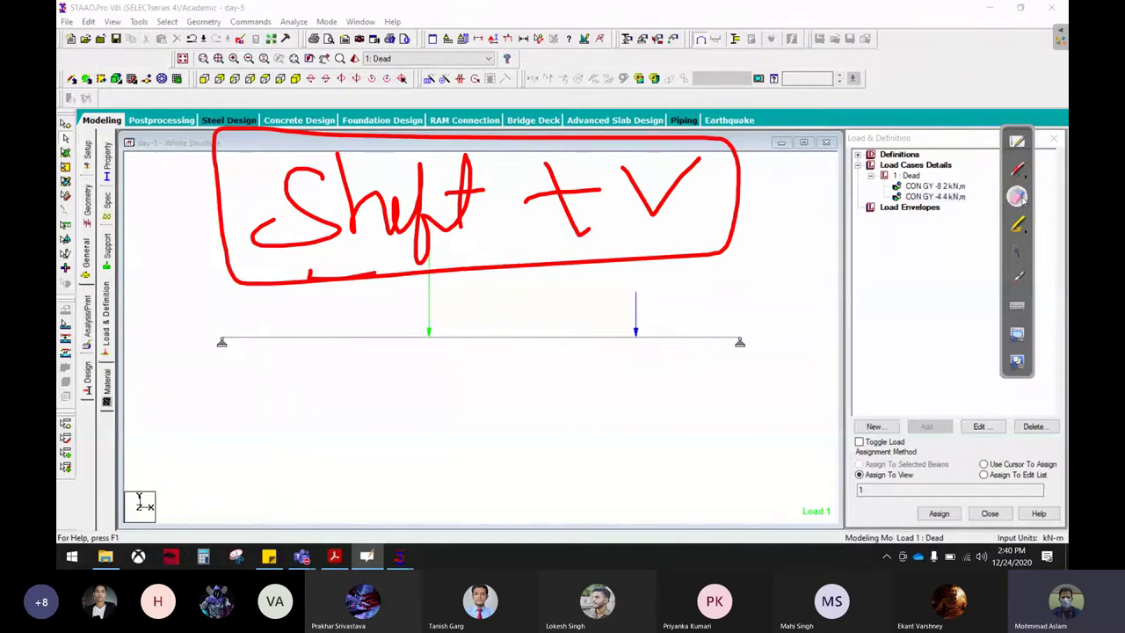
{"action": "mouse_move", "coordinate": [711, 204]}
{"action": "left_mouse_down"}
{"action": "mouse_move", "coordinate": [555, 246]}
{"action": "mouse_move", "coordinate": [186, 253]}
{"action": "mouse_move", "coordinate": [176, 138]}
{"action": "mouse_move", "coordinate": [660, 150]}
{"action": "left_mouse_up"}
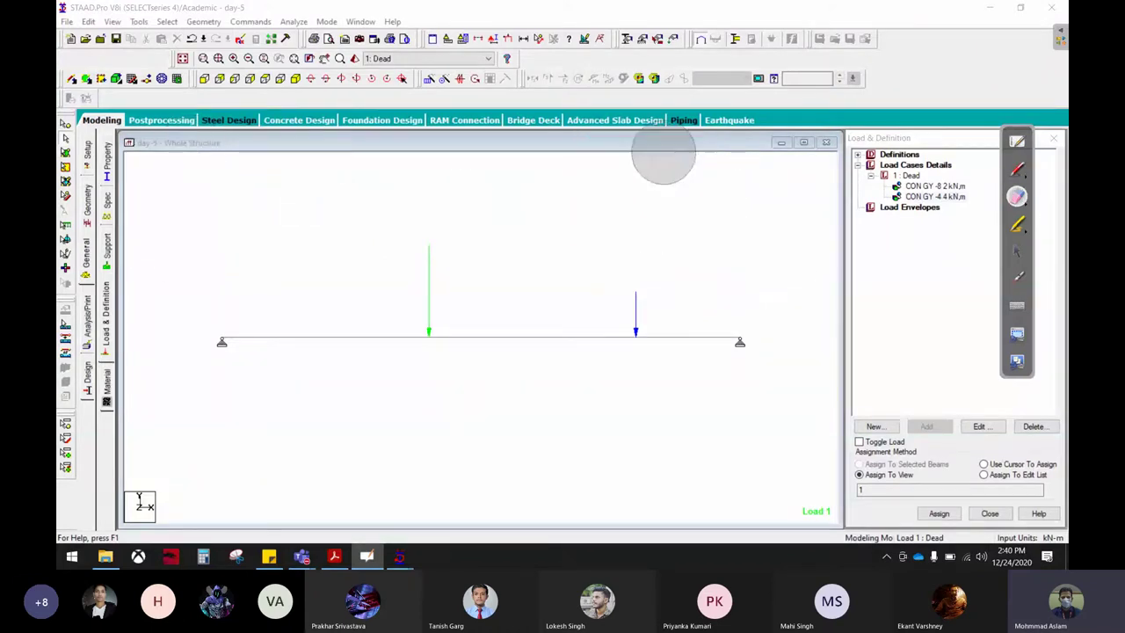
{"action": "left_click", "coordinate": [1018, 250]}
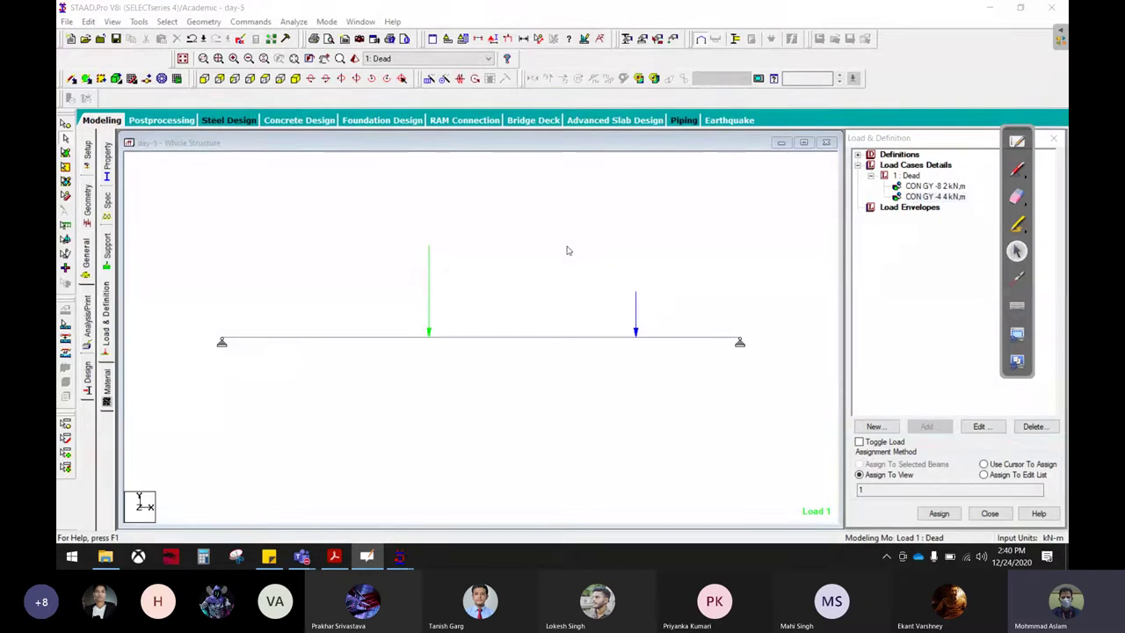
- Show load values beside the arrows, dismiss the auto-save prompt, and circle the 8 kN and 4 kN loads
{"action": "left_click", "coordinate": [567, 251]}
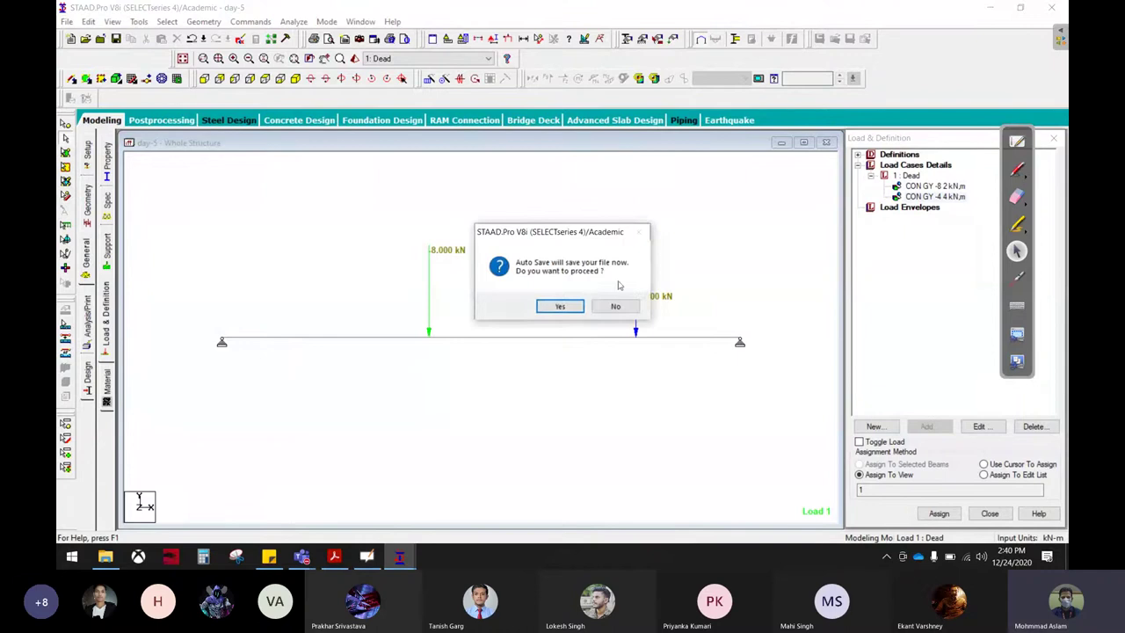
{"action": "left_click", "coordinate": [560, 305]}
{"action": "left_click", "coordinate": [478, 293]}
{"action": "left_click", "coordinate": [1017, 170]}
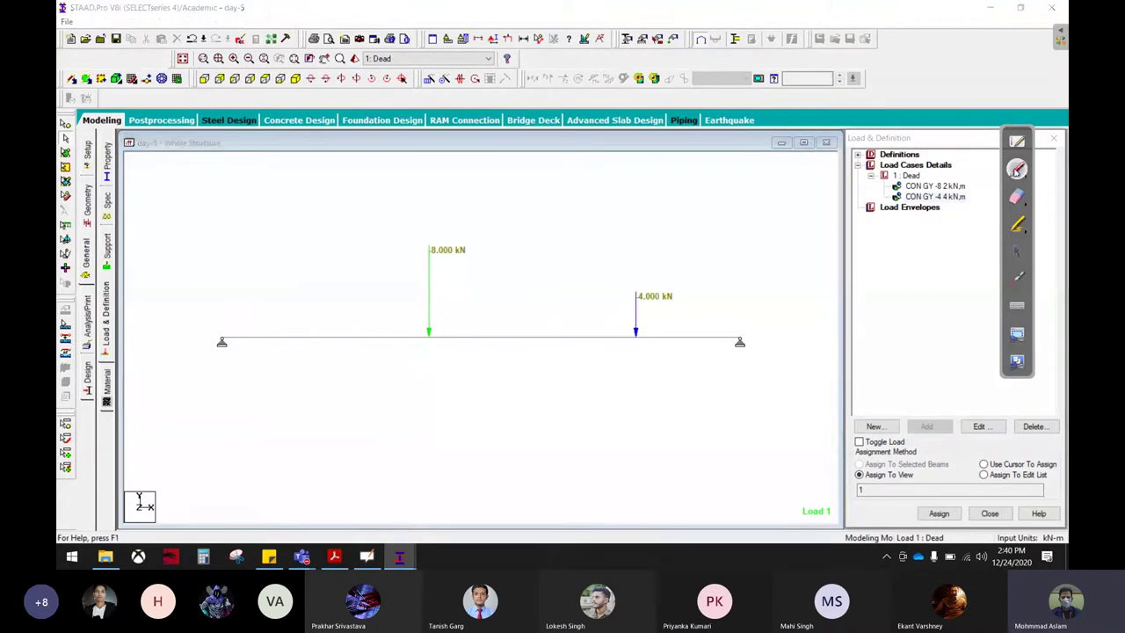
{"action": "left_click_drag", "start_coordinate": [326, 313], "coordinate": [492, 217]}
{"action": "left_click_drag", "start_coordinate": [681, 239], "coordinate": [676, 238]}
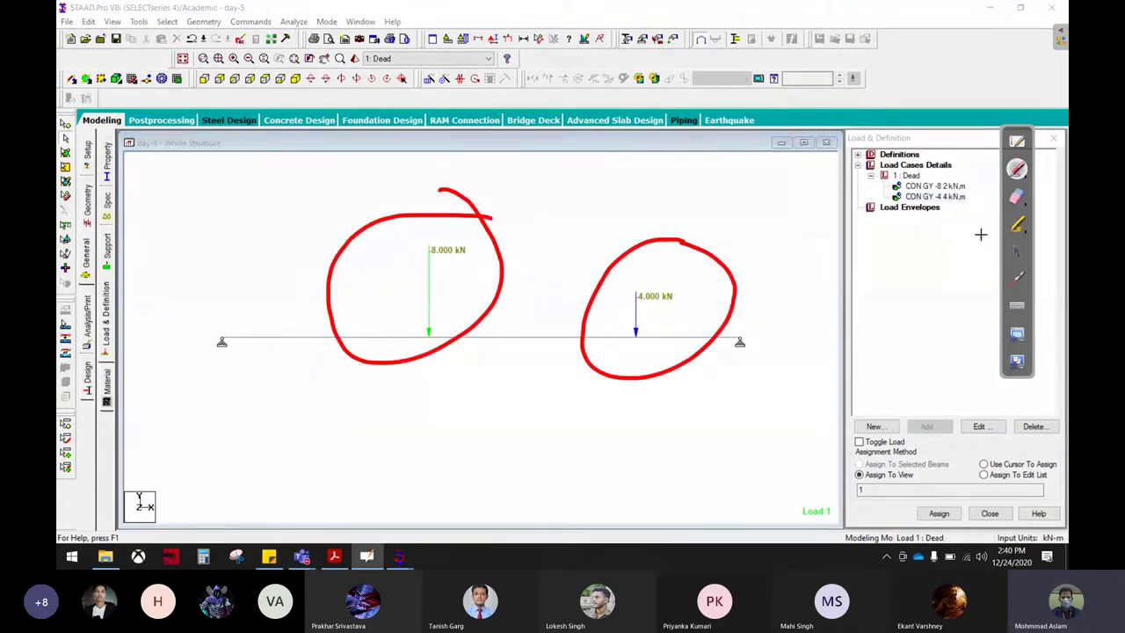
{"action": "left_click", "coordinate": [1017, 196]}
{"action": "mouse_move", "coordinate": [747, 220]}
{"action": "left_mouse_down"}
{"action": "mouse_move", "coordinate": [693, 326]}
{"action": "mouse_move", "coordinate": [371, 276]}
{"action": "left_mouse_up"}
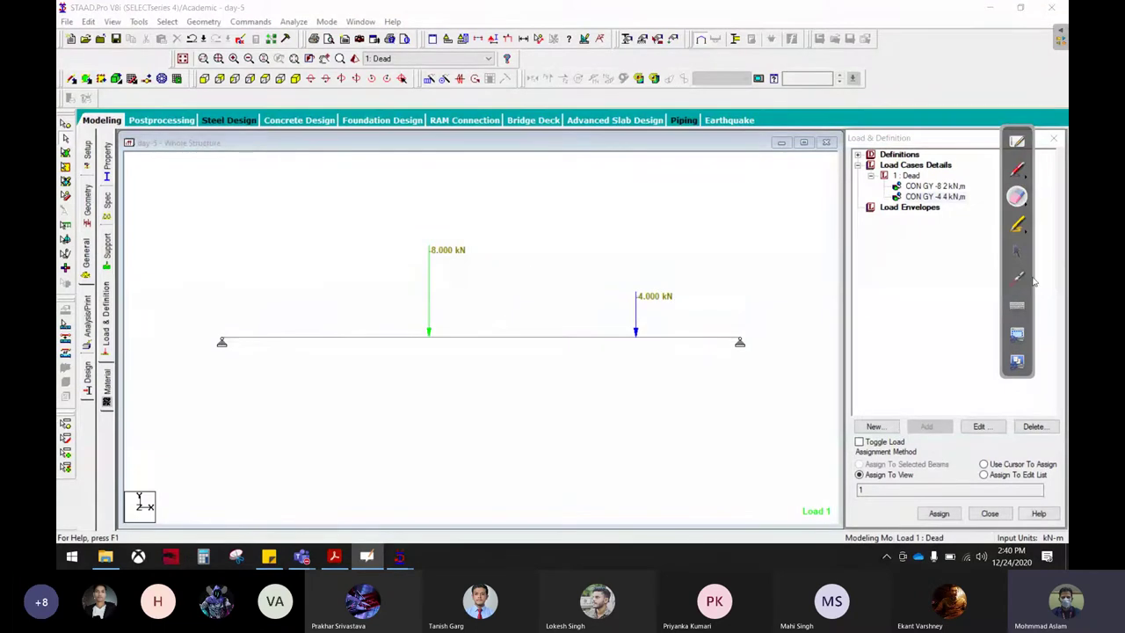
{"action": "left_click", "coordinate": [1017, 251]}
- Add a Perform Analysis command on the Analysis/Print page
{"action": "left_click", "coordinate": [88, 327]}
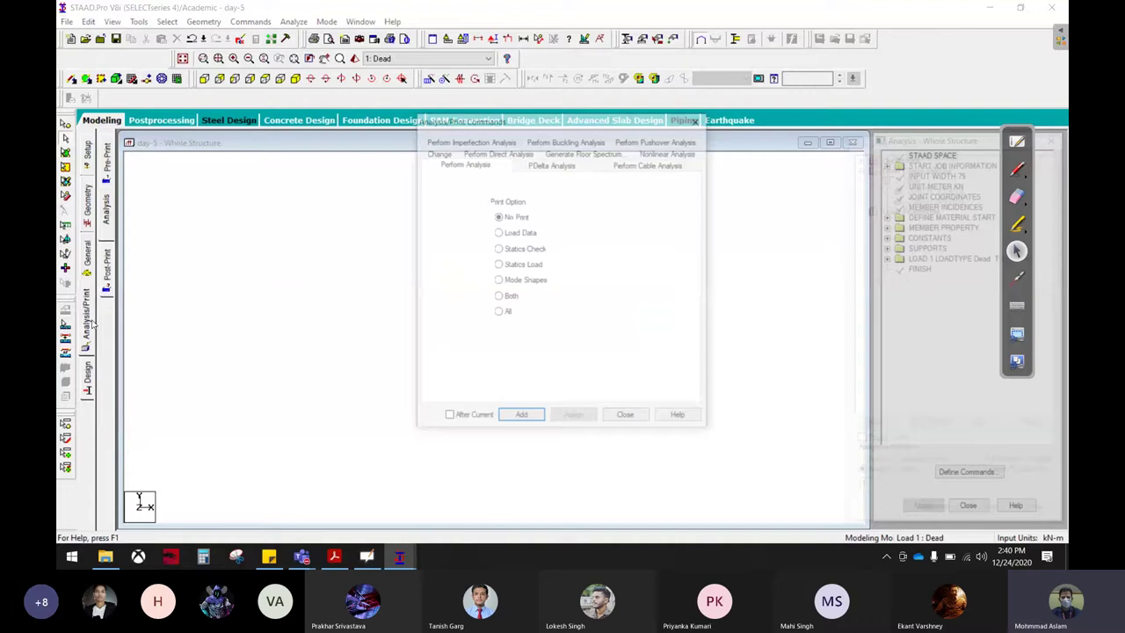
{"action": "left_click", "coordinate": [521, 414]}
{"action": "left_click", "coordinate": [624, 414]}
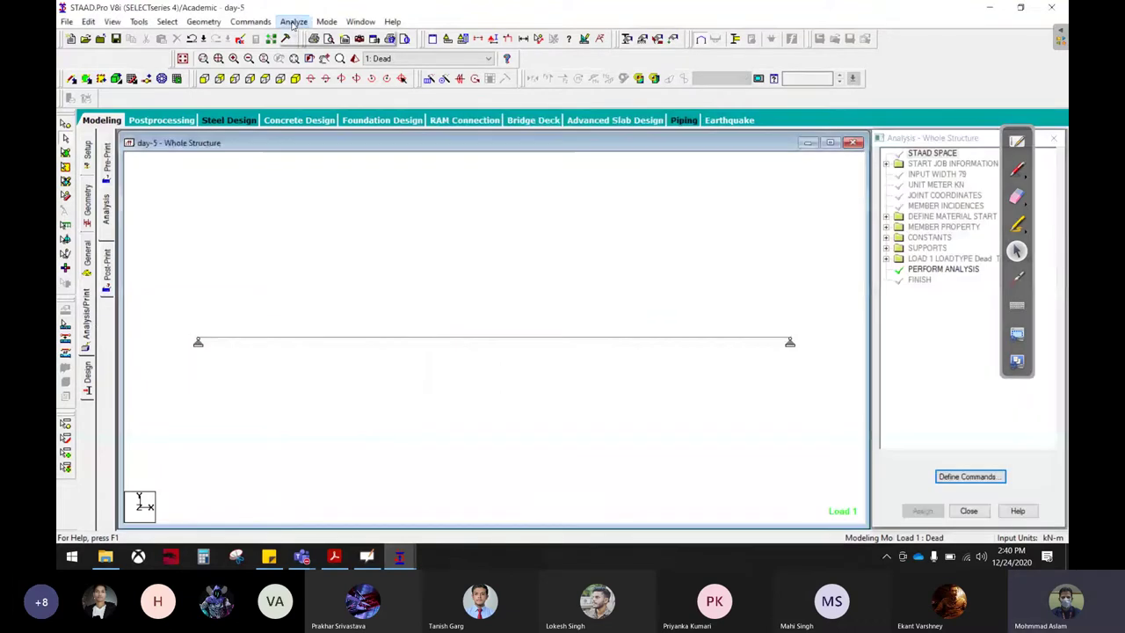
- Run and save the analysis, then open beam 1's Shear Bending results
{"action": "left_click", "coordinate": [294, 21]}
{"action": "left_click", "coordinate": [478, 294]}
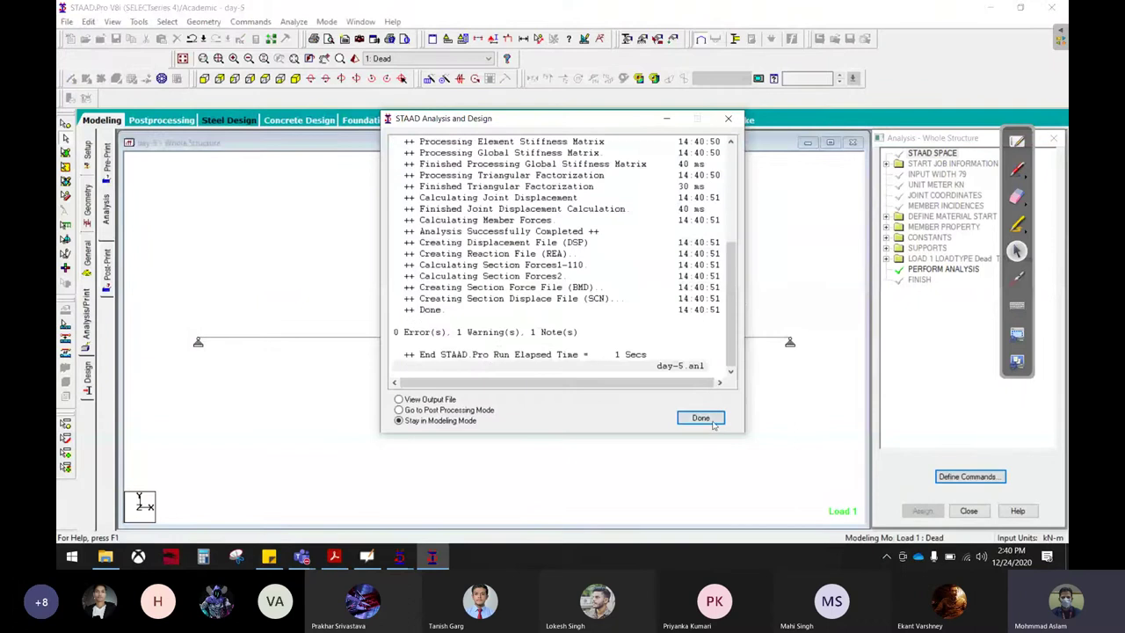
{"action": "left_click", "coordinate": [701, 417]}
{"action": "double_click", "coordinate": [639, 337]}
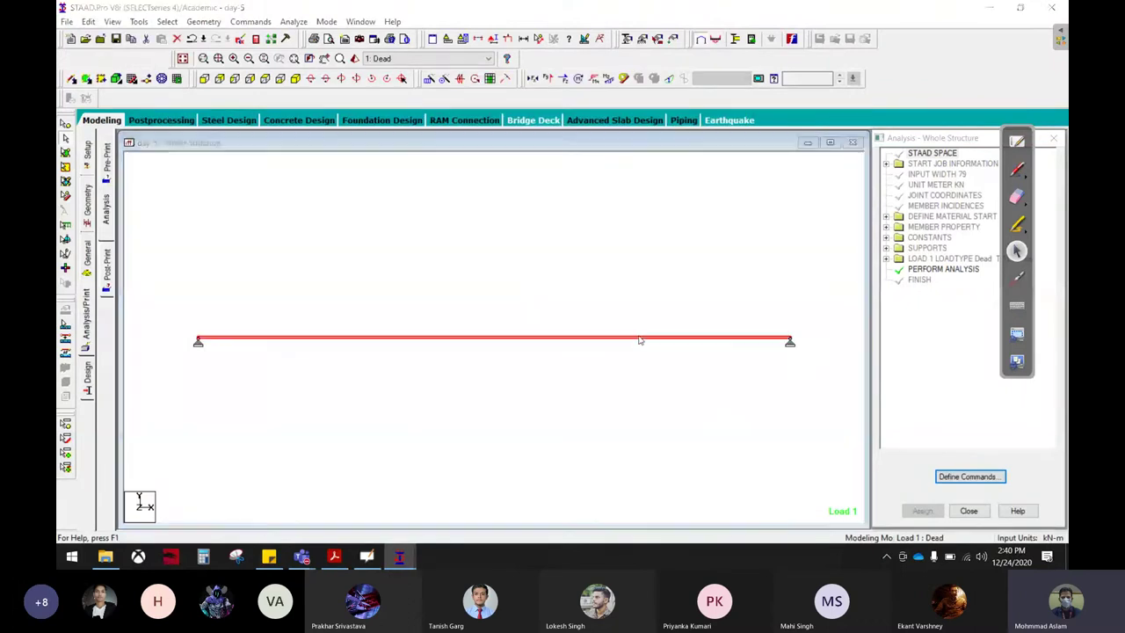
{"action": "left_click", "coordinate": [537, 146]}
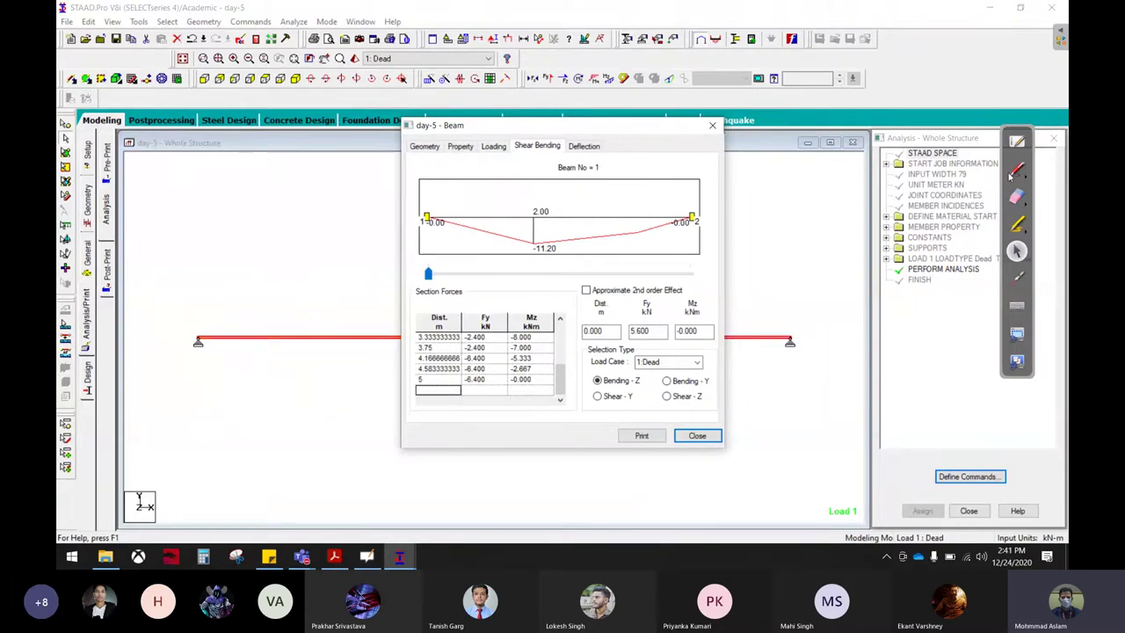
- Circle the -11.20 kNm peak on the moment diagram, then bring up day-4.pdf
{"action": "left_click_drag", "start_coordinate": [538, 230], "coordinate": [589, 230]}
{"action": "left_click", "coordinate": [1015, 252]}
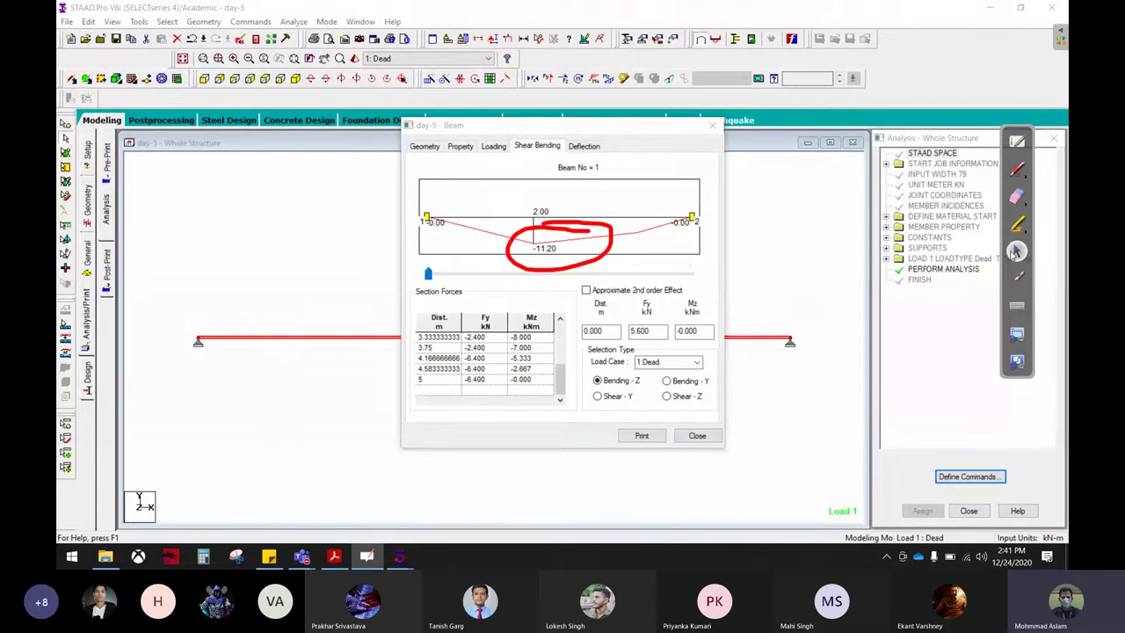
{"action": "left_click", "coordinate": [334, 556]}
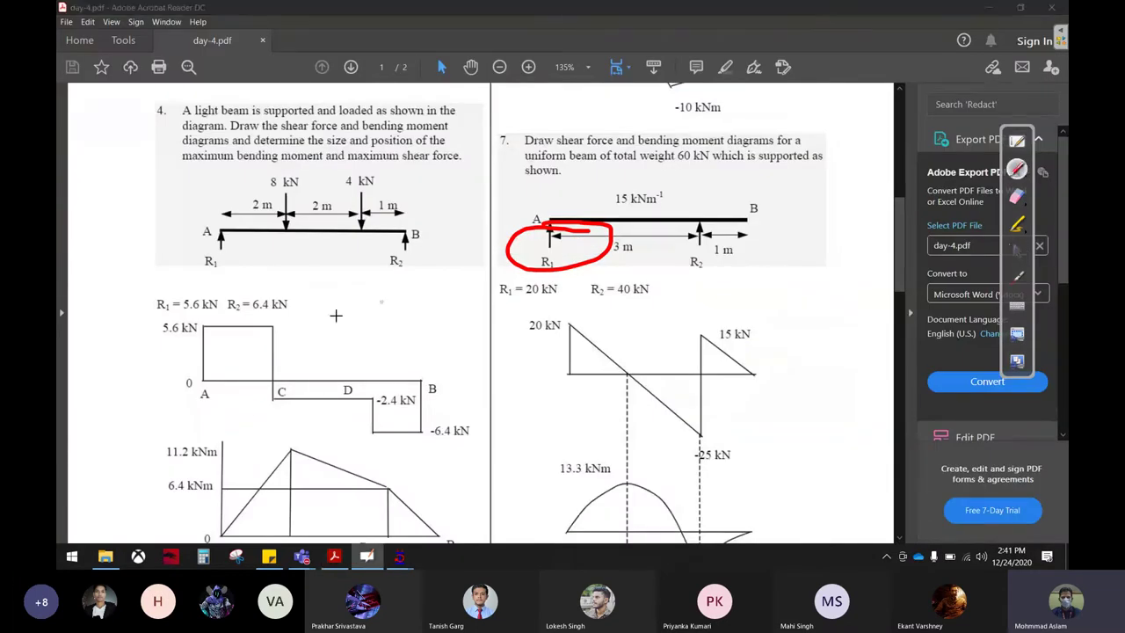
- Circle and tick the PDF's 11.2 kNm value, circle 6.4 kNm, then return to STAAD
{"action": "mouse_move", "coordinate": [232, 434]}
{"action": "left_mouse_down"}
{"action": "mouse_move", "coordinate": [193, 430]}
{"action": "mouse_move", "coordinate": [160, 466]}
{"action": "mouse_move", "coordinate": [232, 434]}
{"action": "left_mouse_up"}
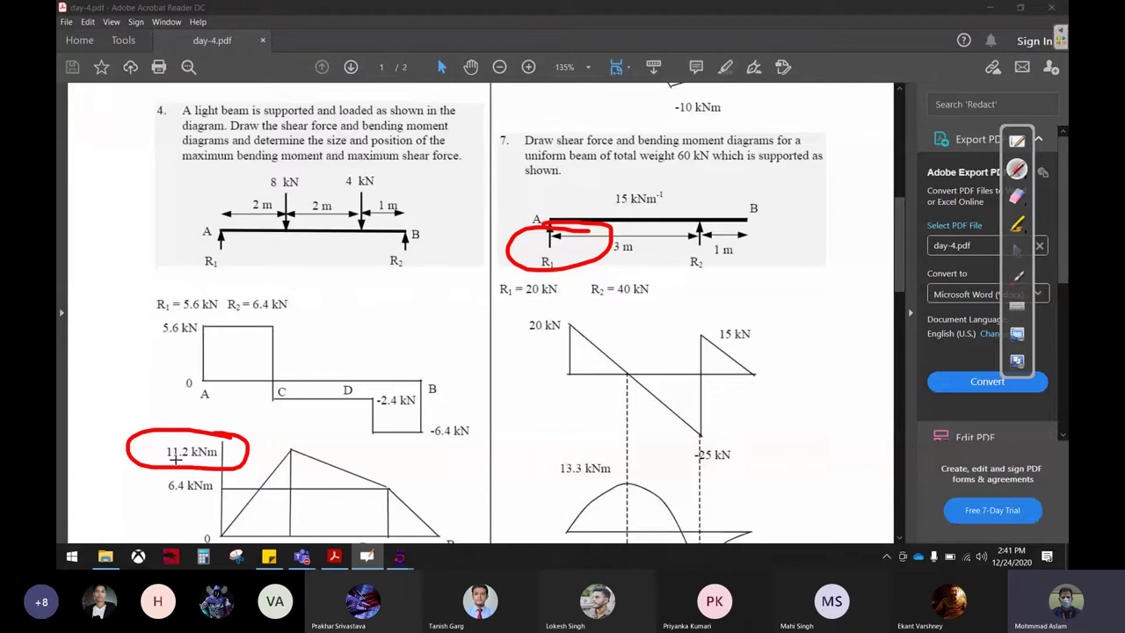
{"action": "left_click_drag", "start_coordinate": [250, 442], "coordinate": [305, 420]}
{"action": "mouse_move", "coordinate": [169, 507]}
{"action": "left_mouse_down"}
{"action": "mouse_move", "coordinate": [217, 505]}
{"action": "mouse_move", "coordinate": [169, 507]}
{"action": "left_mouse_up"}
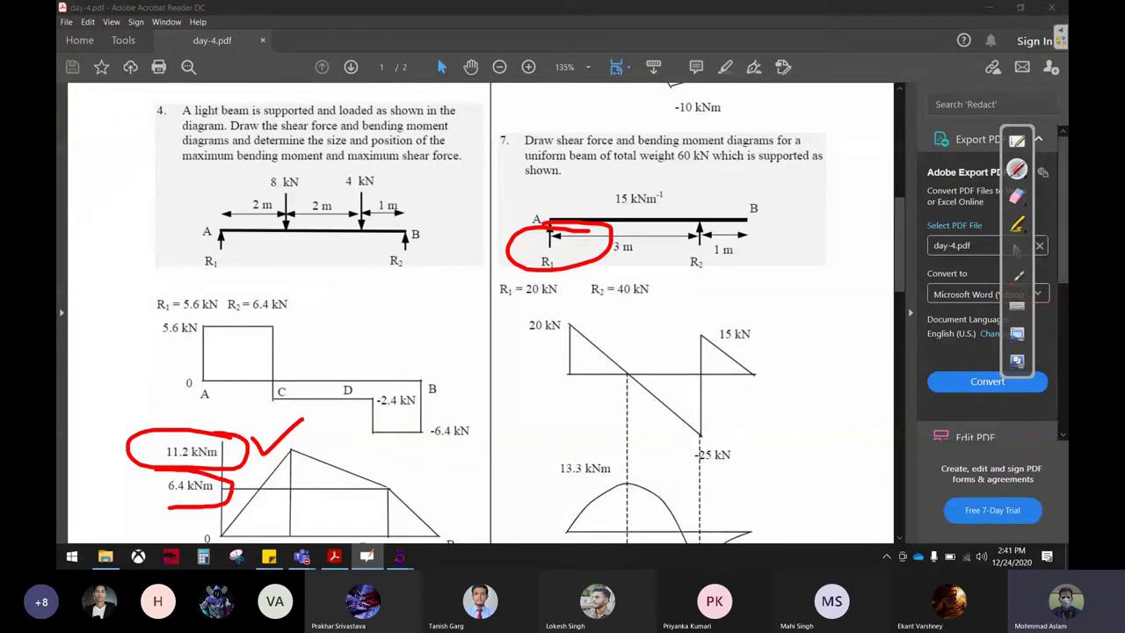
{"action": "left_click_drag", "start_coordinate": [203, 472], "coordinate": [169, 503]}
{"action": "left_click", "coordinate": [1017, 249]}
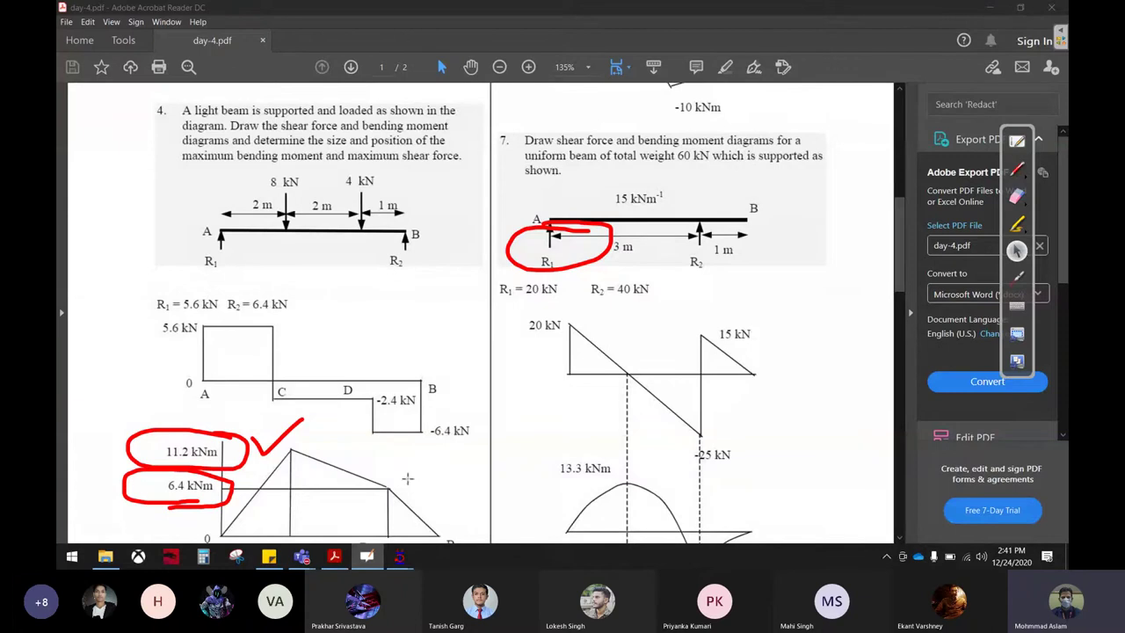
{"action": "mouse_move", "coordinate": [399, 557]}
{"action": "left_click", "coordinate": [466, 494]}
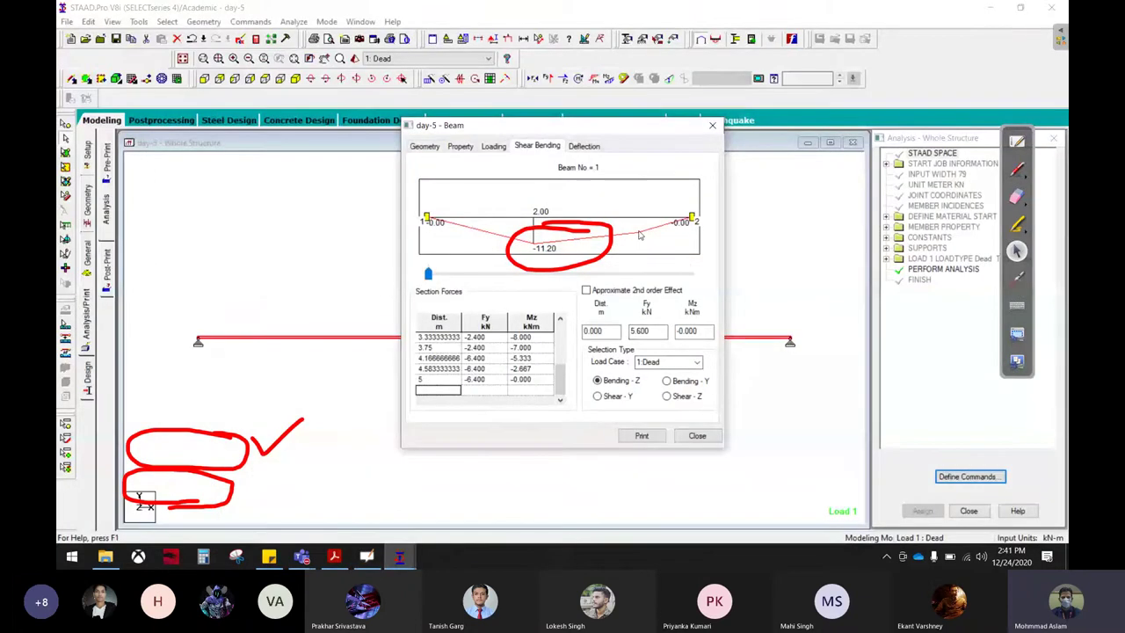
- Slide the result position to 4.045 m and circle the Mz value -6.112 kNm
{"action": "left_click", "coordinate": [562, 227]}
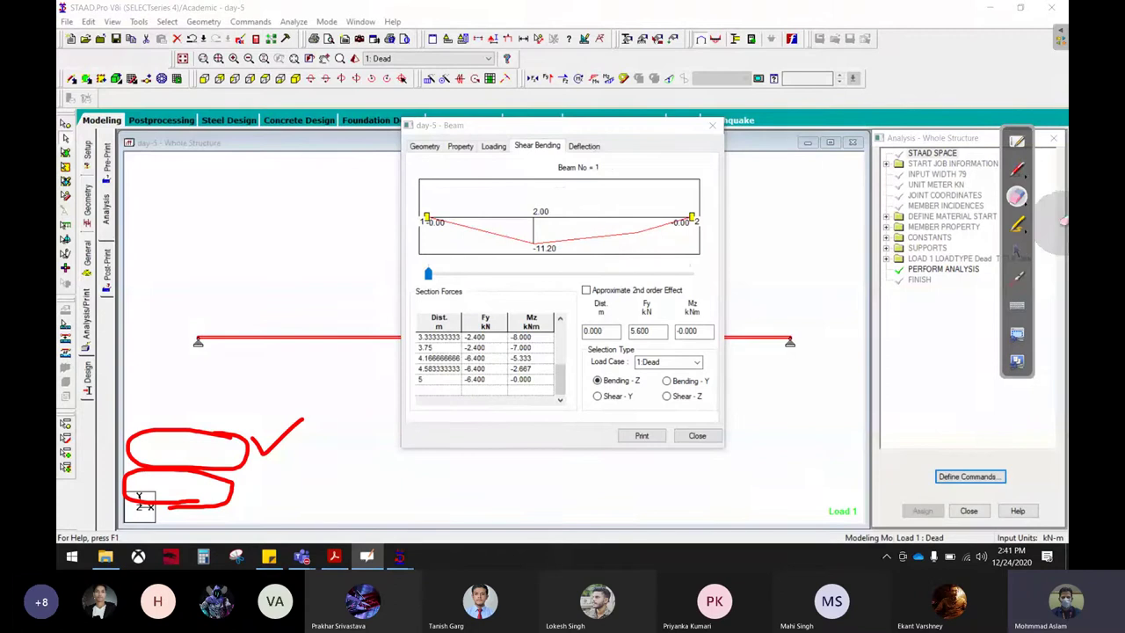
{"action": "left_click", "coordinate": [1017, 252]}
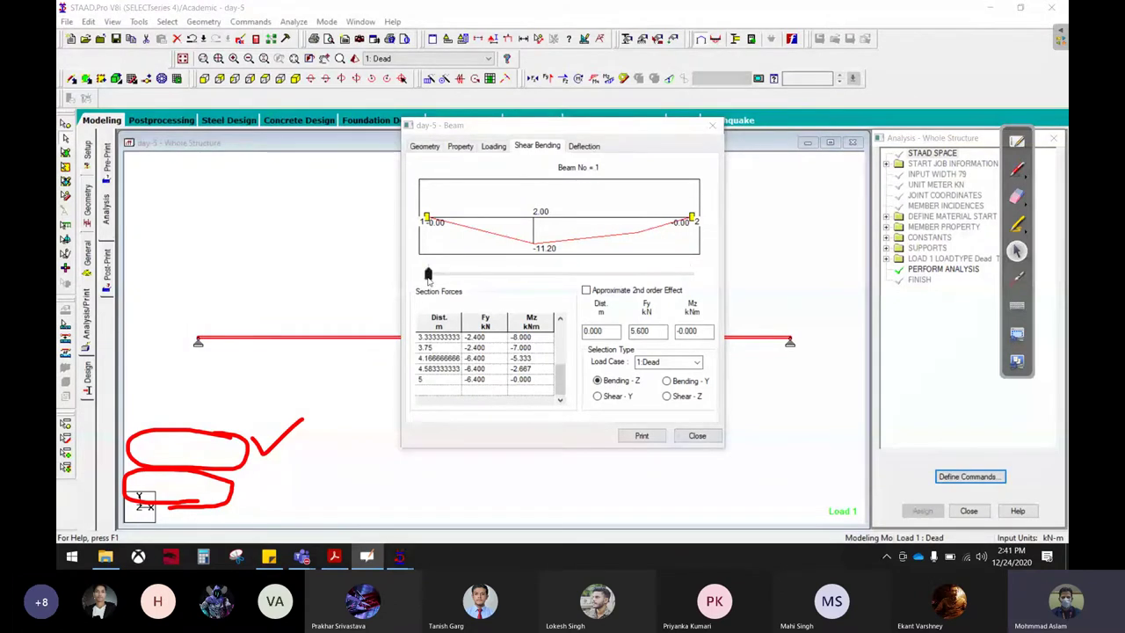
{"action": "mouse_move", "coordinate": [428, 274]}
{"action": "left_mouse_down"}
{"action": "mouse_move", "coordinate": [647, 276]}
{"action": "mouse_move", "coordinate": [540, 278]}
{"action": "mouse_move", "coordinate": [557, 264]}
{"action": "left_mouse_up"}
{"action": "left_click", "coordinate": [1017, 169]}
{"action": "left_click", "coordinate": [1017, 195]}
{"action": "mouse_move", "coordinate": [558, 263]}
{"action": "left_mouse_down"}
{"action": "mouse_move", "coordinate": [492, 273]}
{"action": "mouse_move", "coordinate": [639, 275]}
{"action": "left_mouse_up"}
{"action": "left_click", "coordinate": [1017, 252]}
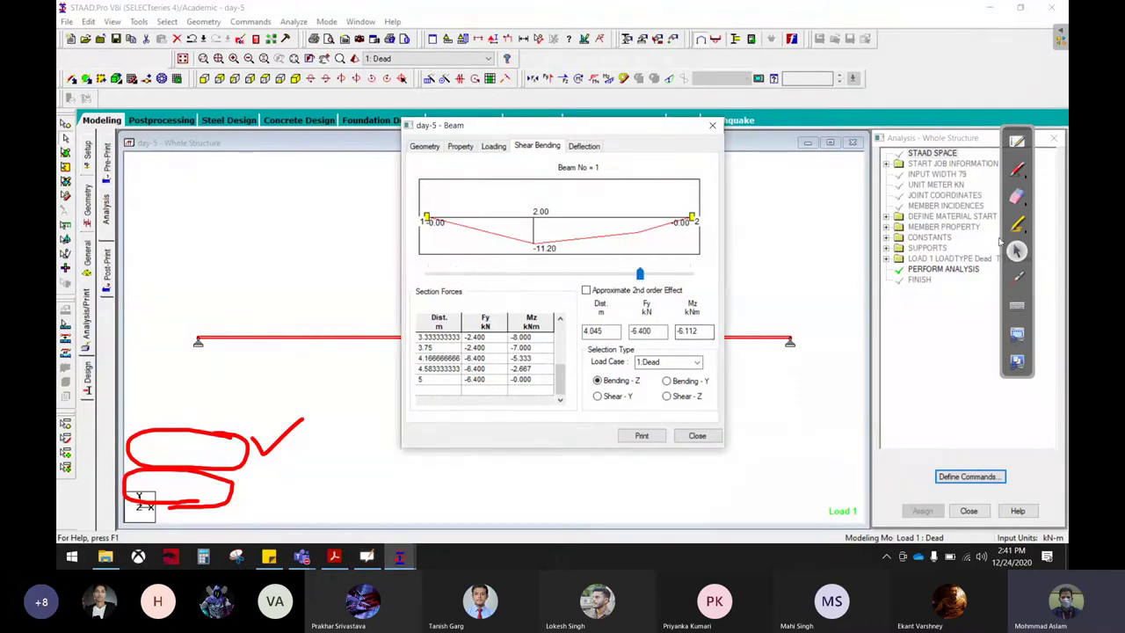
{"action": "left_click", "coordinate": [1017, 196]}
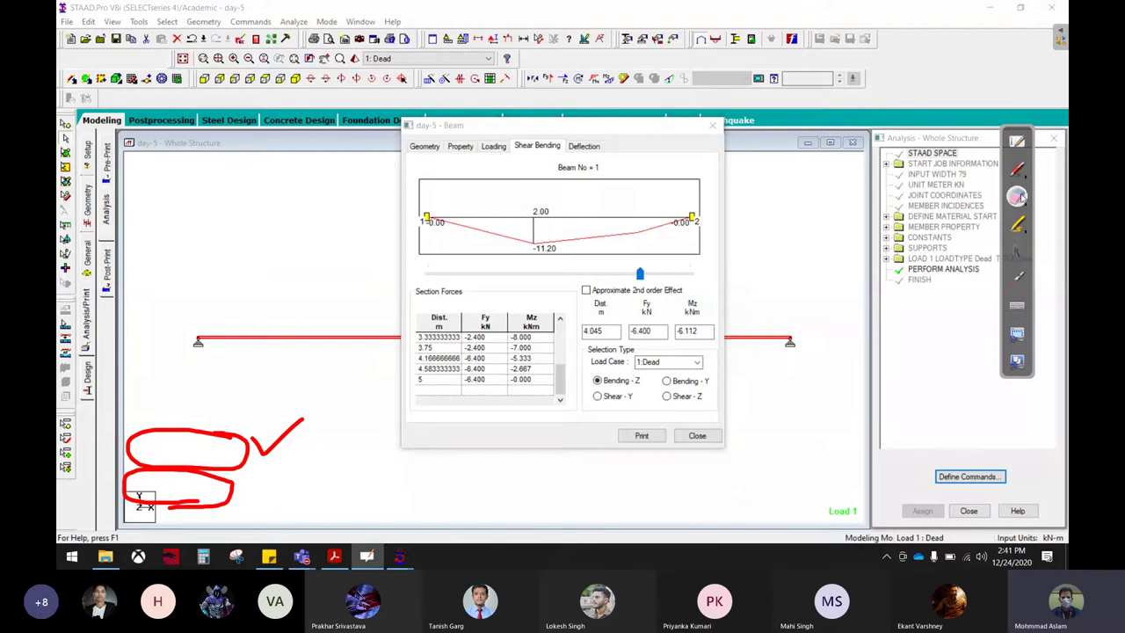
{"action": "left_click", "coordinate": [1016, 169]}
{"action": "left_click_drag", "start_coordinate": [722, 309], "coordinate": [734, 327]}
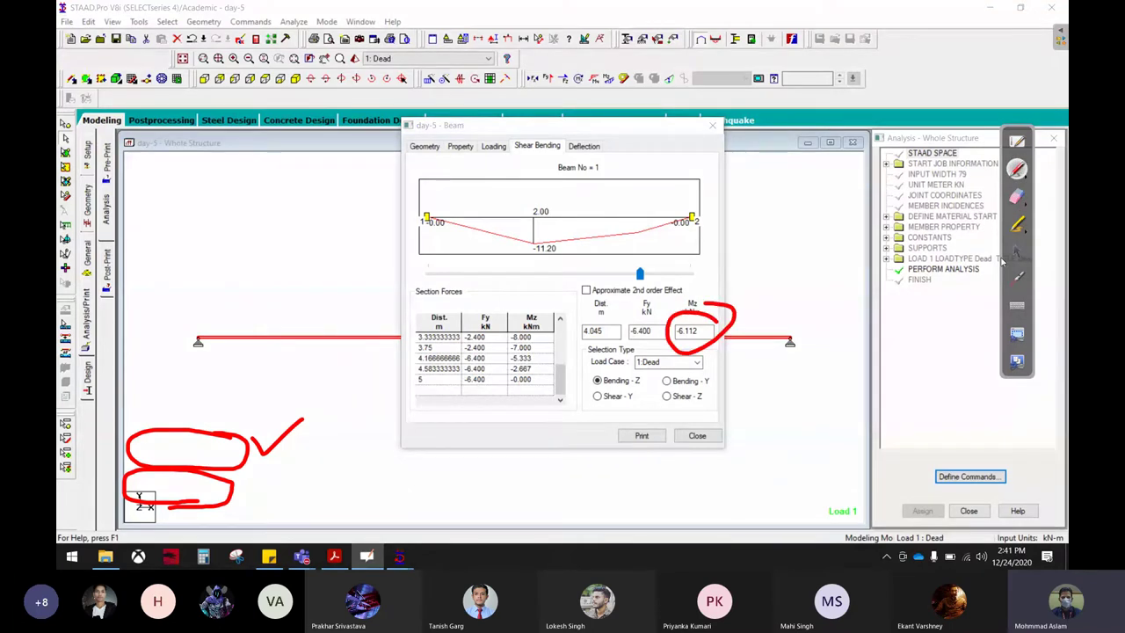
- Check against the PDF, then show the Shear-Y diagram (5.60 to -6.40 kN) and compare it
{"action": "left_click", "coordinate": [344, 557]}
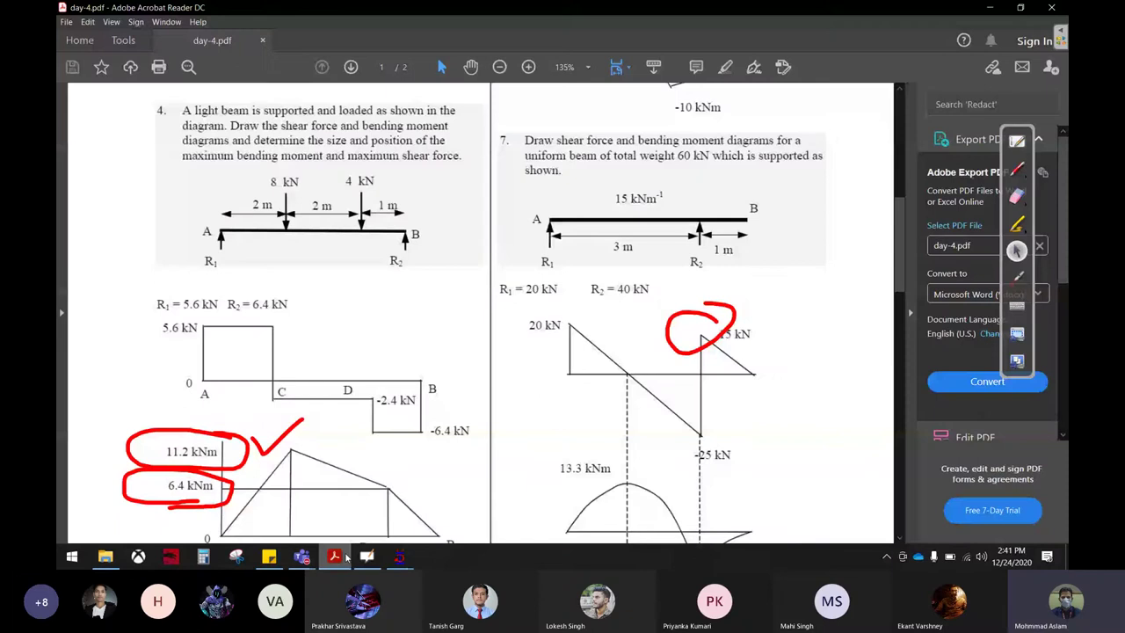
{"action": "left_click", "coordinate": [346, 558]}
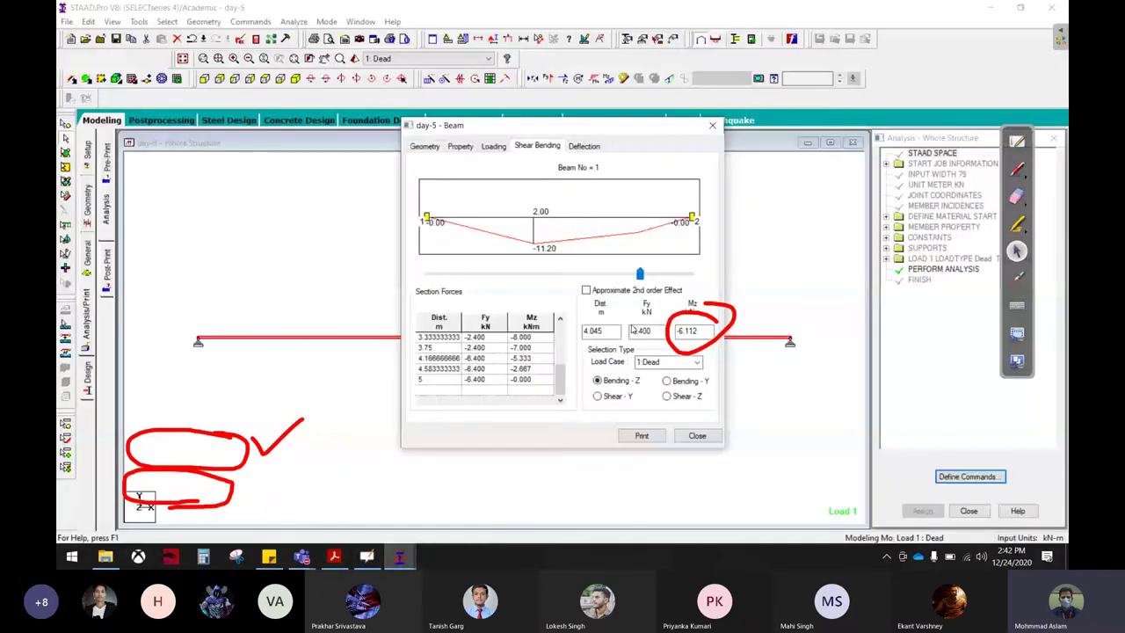
{"action": "left_click", "coordinate": [695, 330]}
{"action": "left_click", "coordinate": [802, 350]}
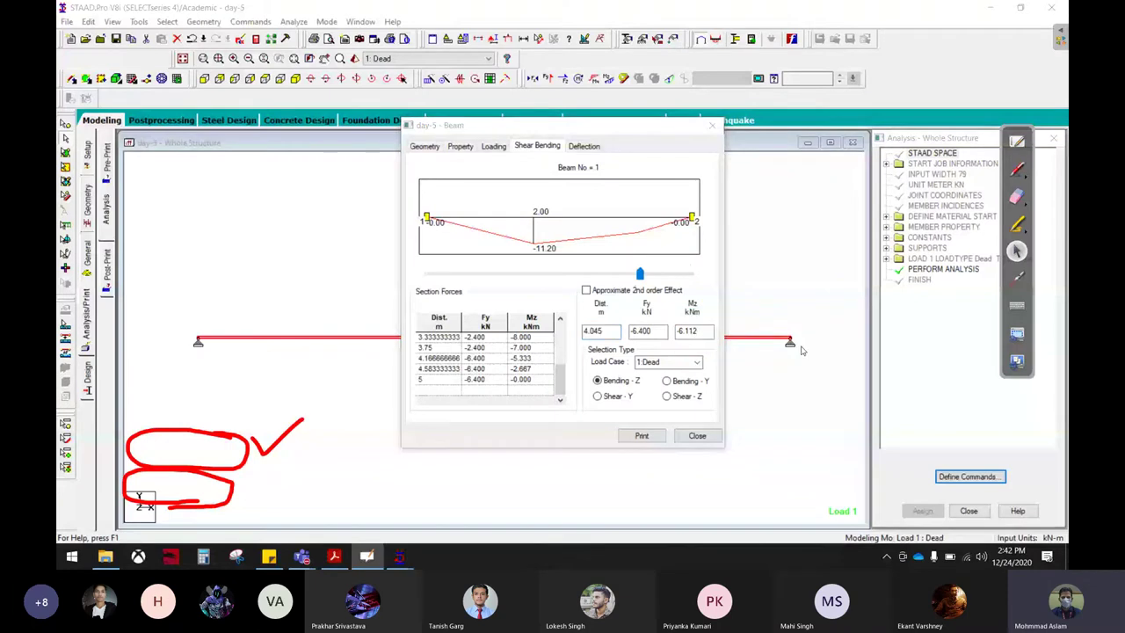
{"action": "left_click", "coordinate": [598, 395]}
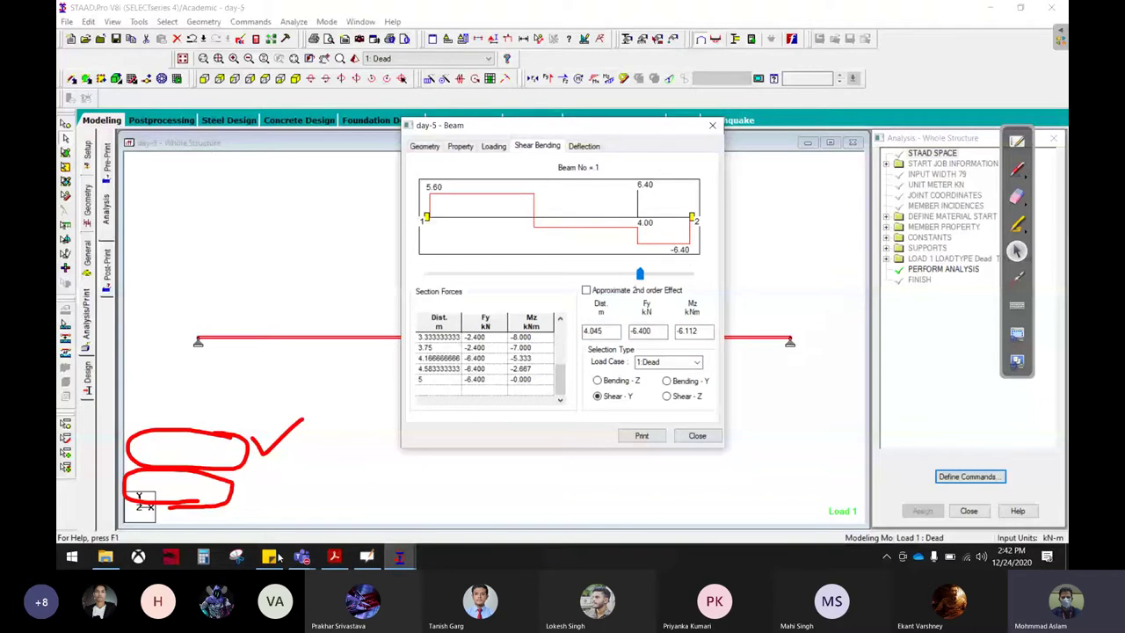
{"action": "left_click", "coordinate": [334, 556]}
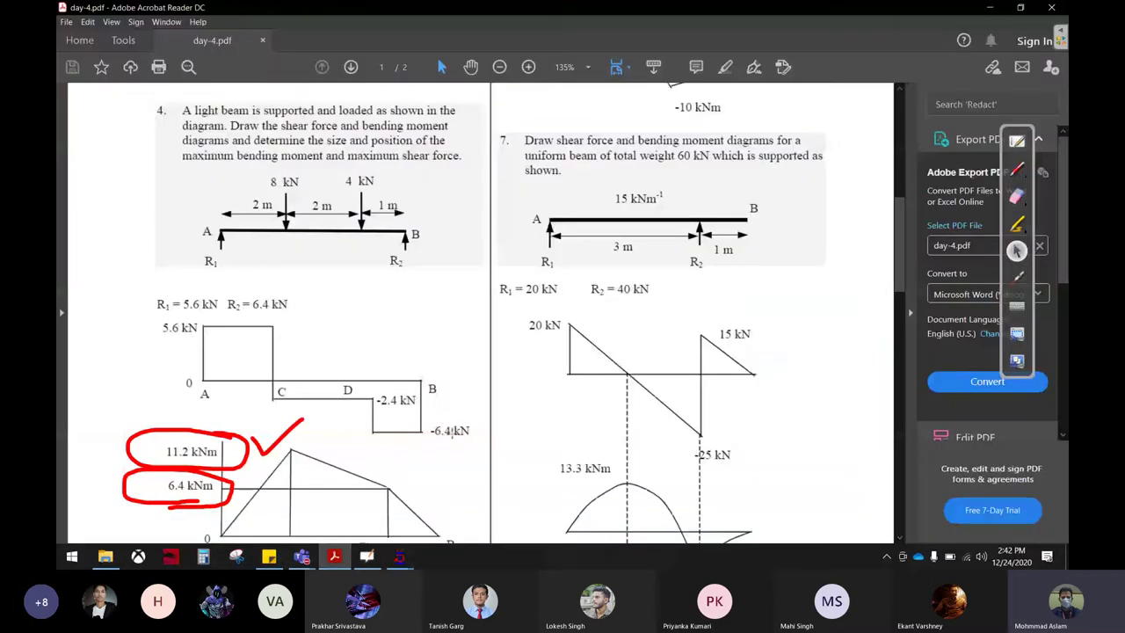
{"action": "left_click", "coordinate": [402, 557]}
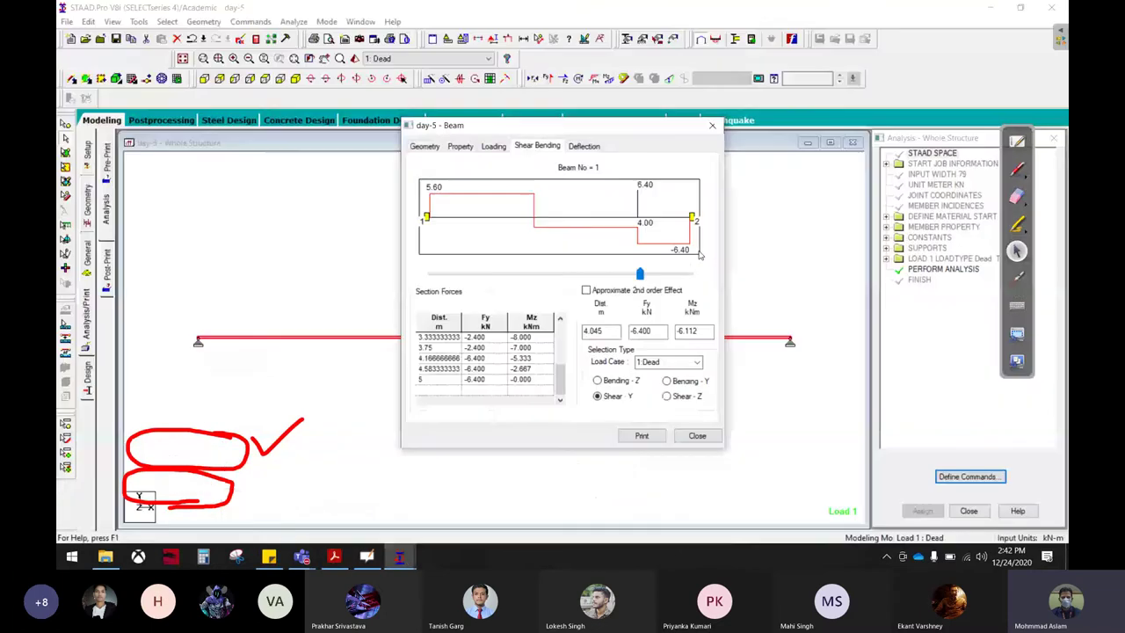
- Close the beam results, erase the red ink, and switch to day-4.pdf in Acrobat
{"action": "left_click", "coordinate": [697, 436]}
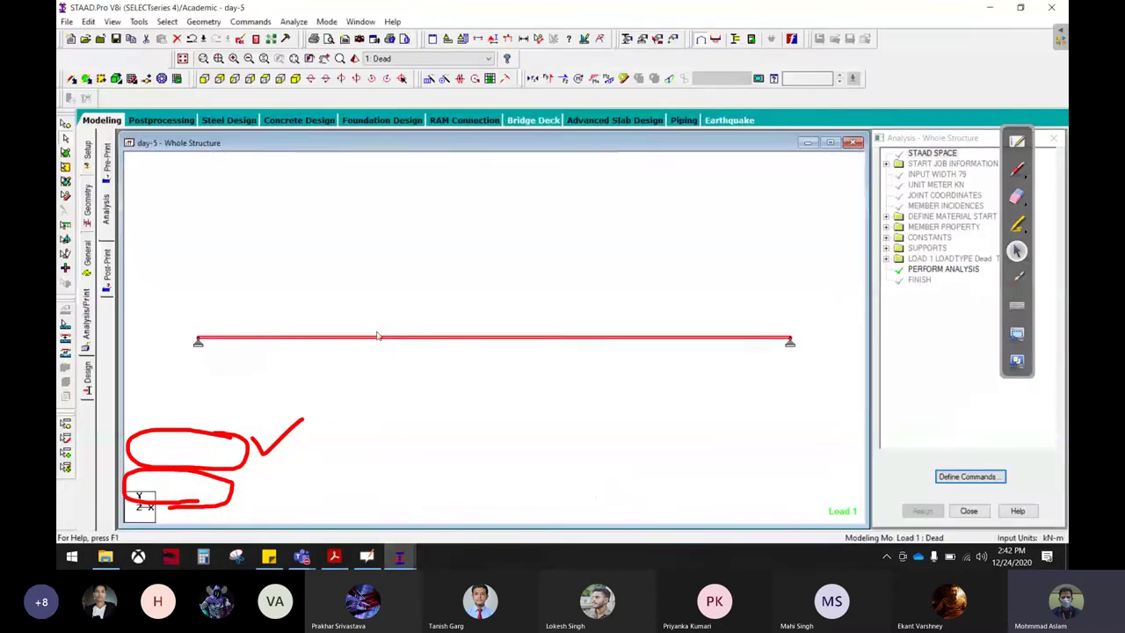
{"action": "mouse_move", "coordinate": [162, 465]}
{"action": "left_mouse_down"}
{"action": "mouse_move", "coordinate": [283, 415]}
{"action": "mouse_move", "coordinate": [176, 496]}
{"action": "left_mouse_up"}
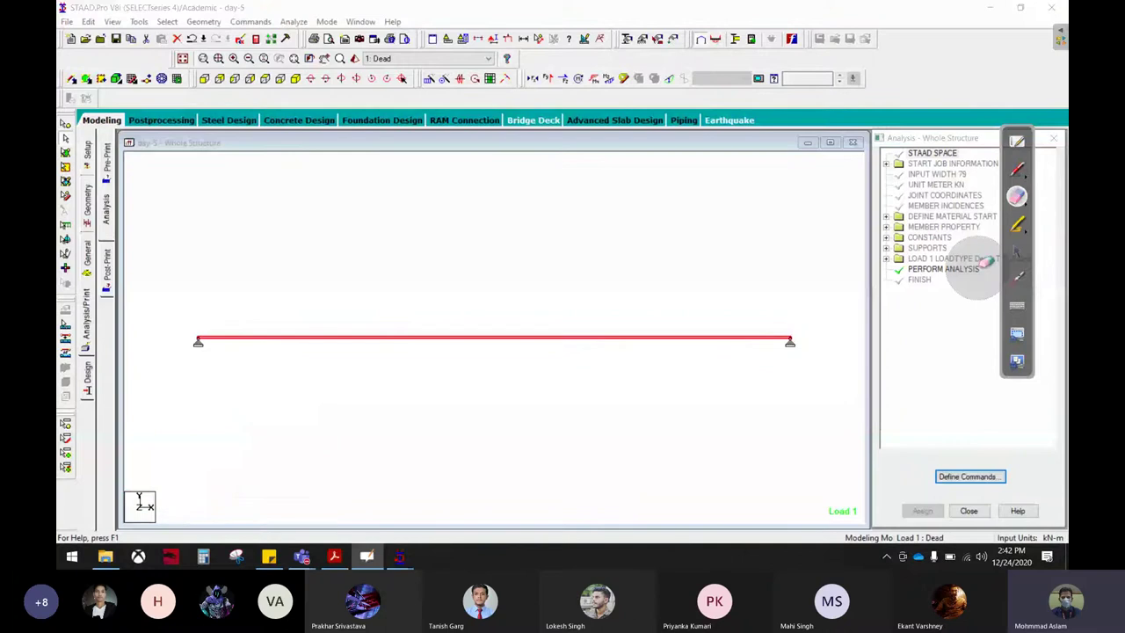
{"action": "left_click", "coordinate": [1017, 251]}
{"action": "mouse_move", "coordinate": [368, 558]}
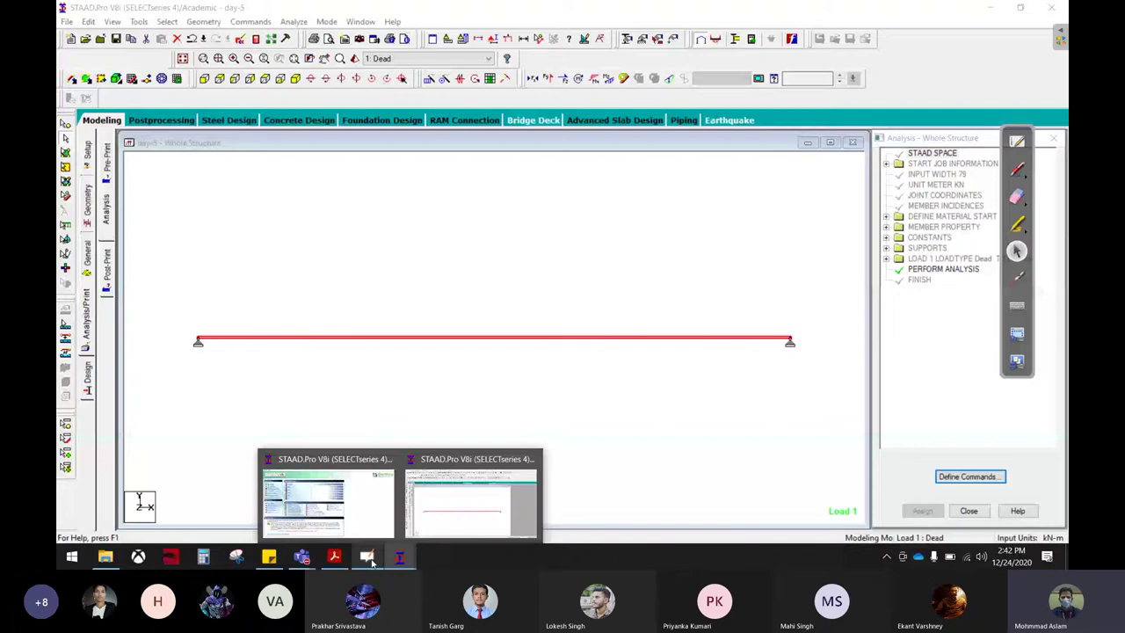
{"action": "left_click", "coordinate": [369, 558]}
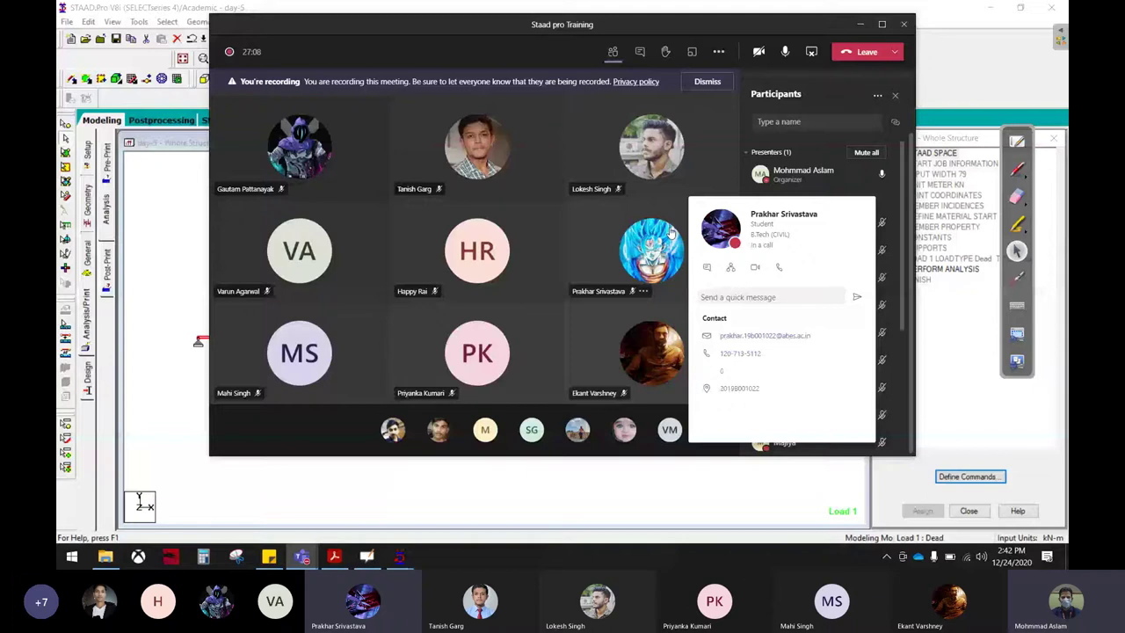
{"action": "key", "text": "alt+Tab"}
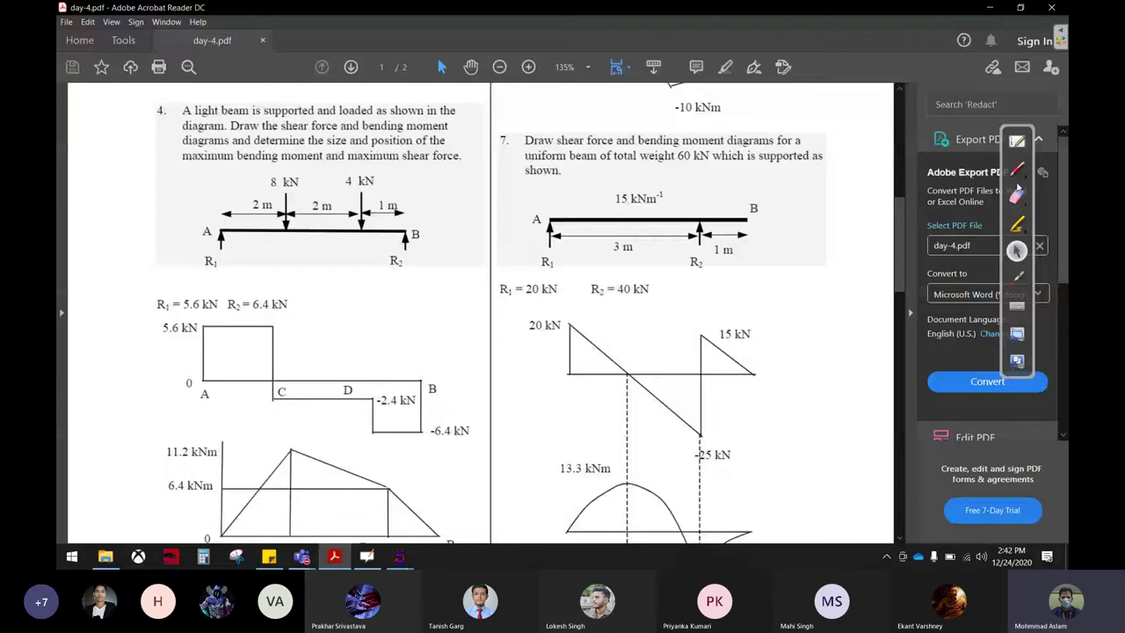
- Circle the 8 kN and 4 kN point loads on the PDF beam, then return to STAAD
{"action": "left_click", "coordinate": [1017, 169]}
{"action": "left_click_drag", "start_coordinate": [298, 169], "coordinate": [283, 230]}
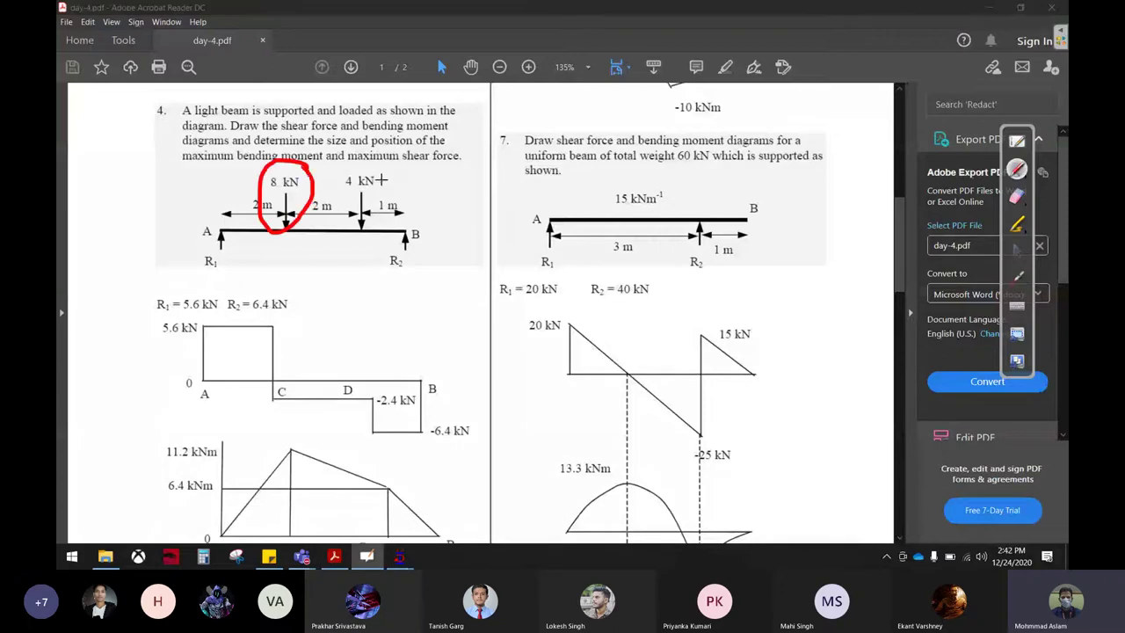
{"action": "mouse_move", "coordinate": [383, 165]}
{"action": "left_mouse_down"}
{"action": "mouse_move", "coordinate": [351, 241]}
{"action": "mouse_move", "coordinate": [380, 176]}
{"action": "left_mouse_up"}
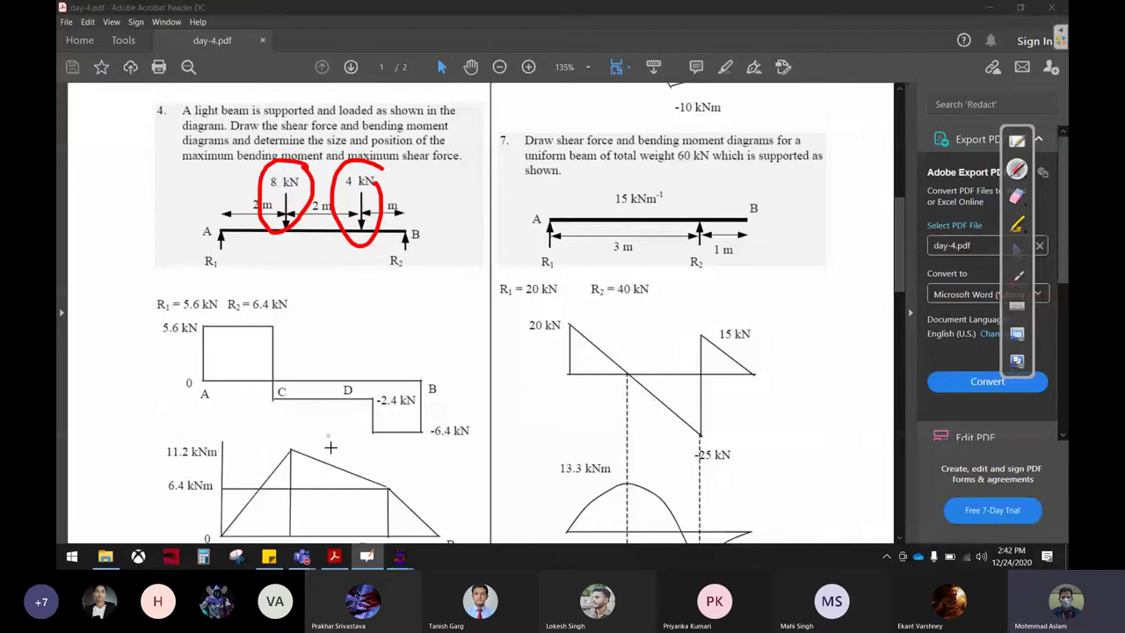
{"action": "left_click", "coordinate": [1016, 250]}
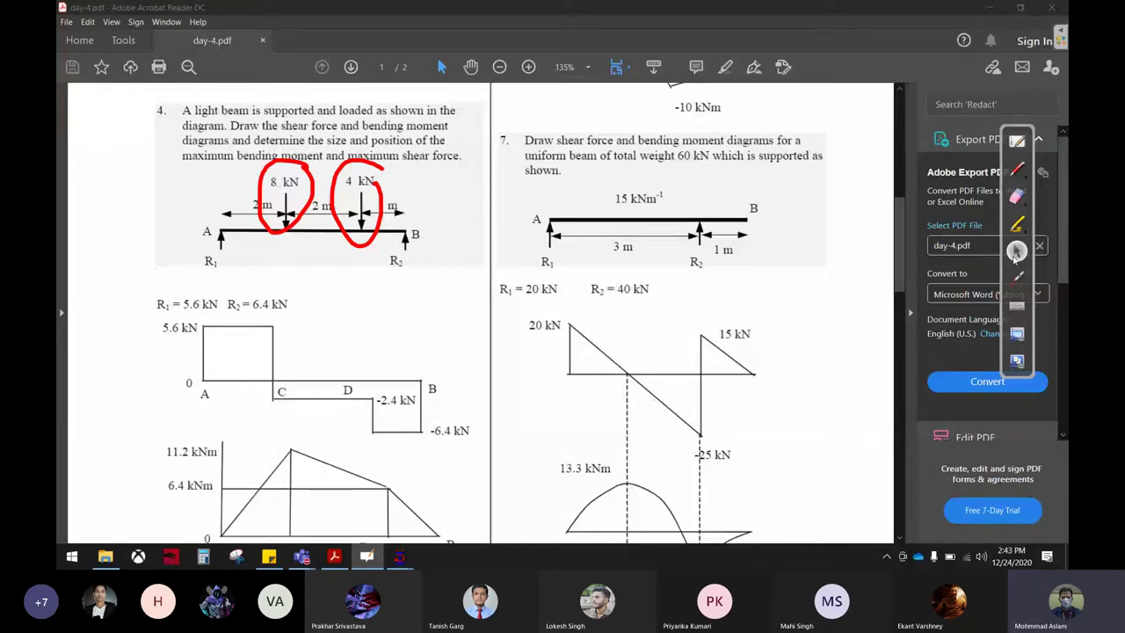
{"action": "key", "text": "alt+Tab"}
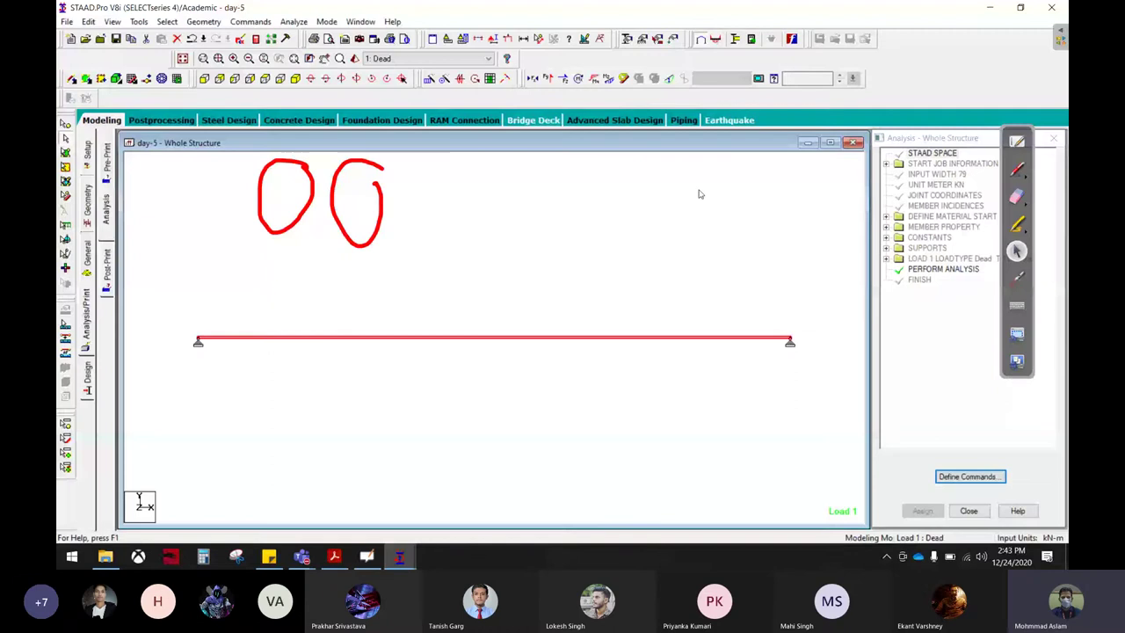
- In the Dead load case, check that the 8 kN point load sits at d1 = 2 m
{"action": "left_click", "coordinate": [89, 272]}
{"action": "left_click", "coordinate": [106, 321]}
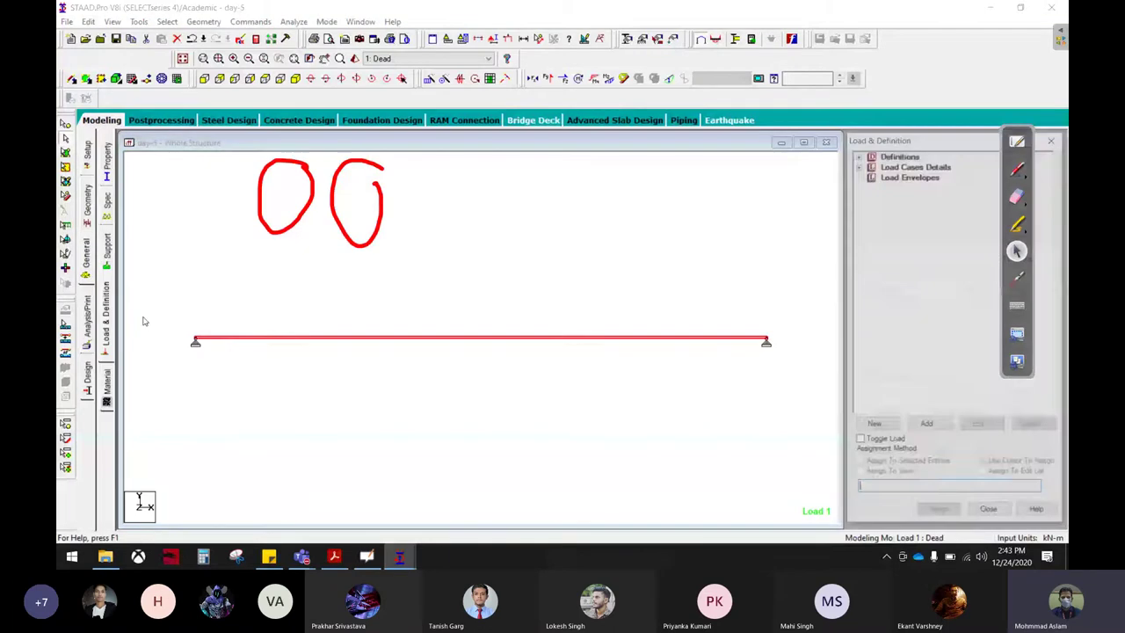
{"action": "left_click", "coordinate": [859, 165]}
{"action": "double_click", "coordinate": [927, 185]}
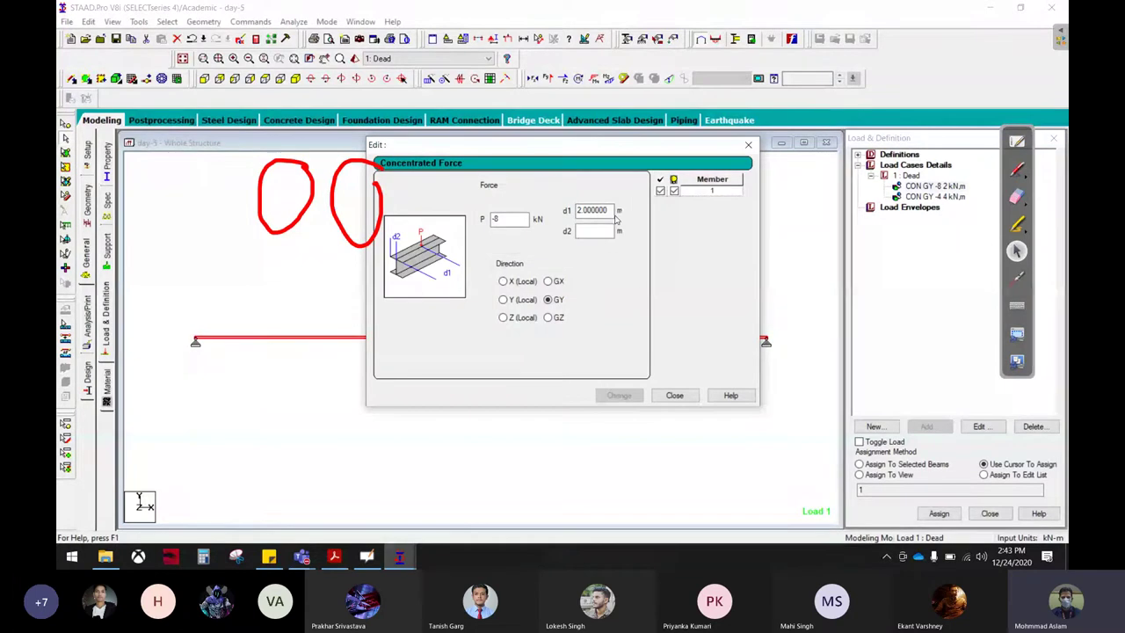
{"action": "left_click", "coordinate": [1017, 168]}
{"action": "mouse_move", "coordinate": [613, 188]}
{"action": "left_mouse_down"}
{"action": "mouse_move", "coordinate": [563, 198]}
{"action": "mouse_move", "coordinate": [586, 225]}
{"action": "mouse_move", "coordinate": [613, 188]}
{"action": "left_mouse_up"}
{"action": "left_click", "coordinate": [1017, 250]}
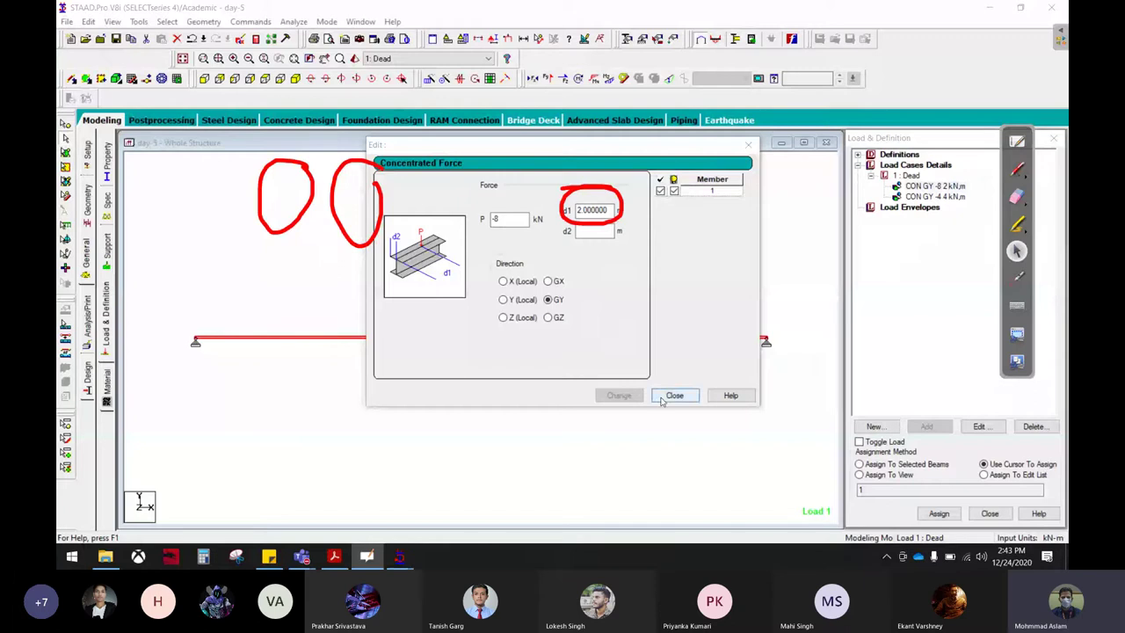
{"action": "left_click", "coordinate": [673, 396]}
- Inspect the 4 kN concentrated load's details and clear the ink circles
{"action": "double_click", "coordinate": [933, 196]}
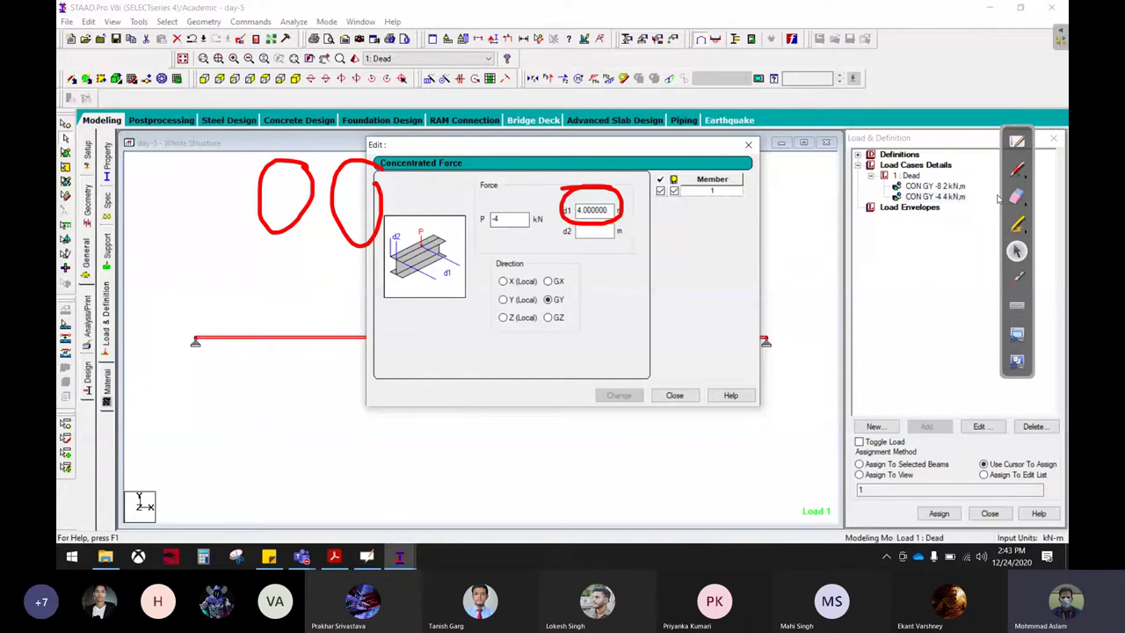
{"action": "left_click", "coordinate": [1016, 196]}
{"action": "mouse_move", "coordinate": [540, 196]}
{"action": "left_mouse_down"}
{"action": "mouse_move", "coordinate": [565, 238]}
{"action": "mouse_move", "coordinate": [351, 164]}
{"action": "mouse_move", "coordinate": [459, 274]}
{"action": "left_mouse_up"}
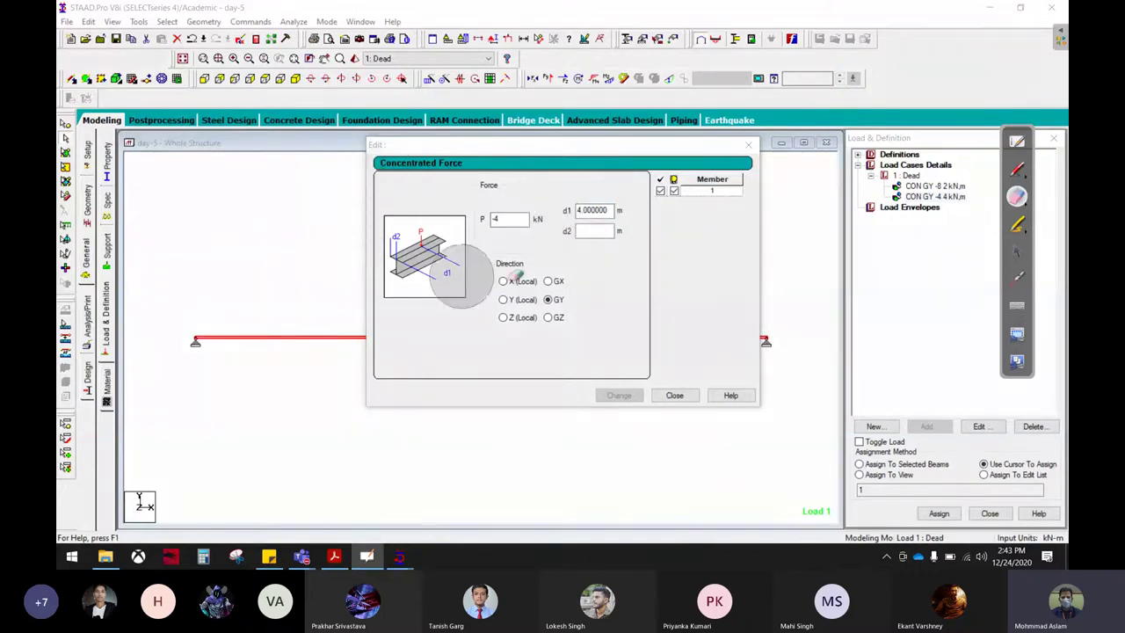
{"action": "left_click", "coordinate": [1017, 252]}
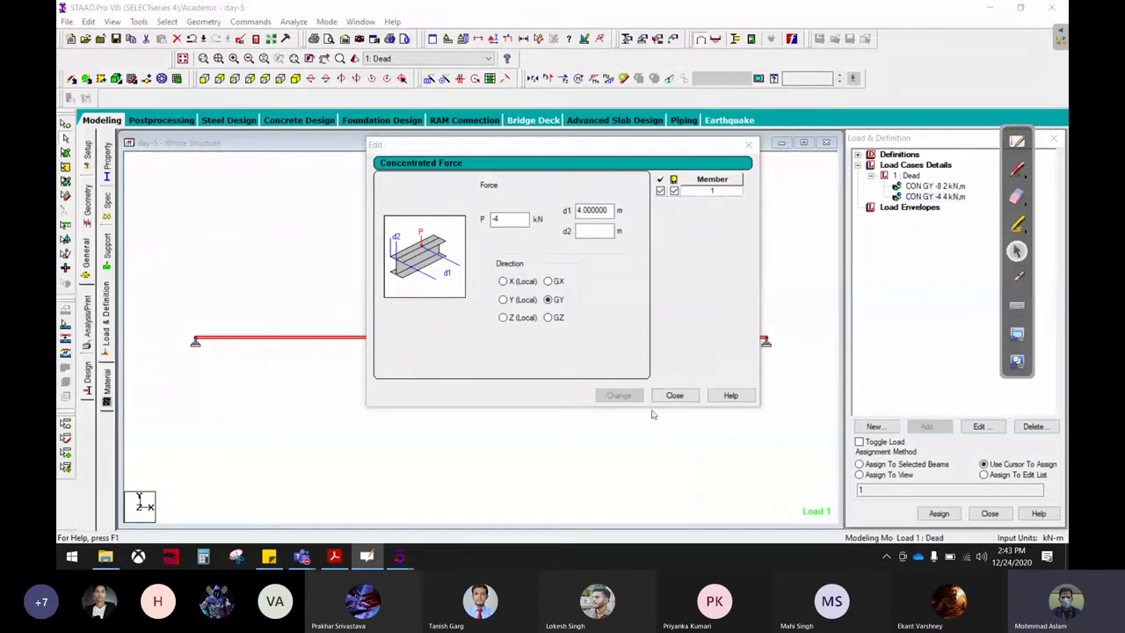
{"action": "left_click", "coordinate": [674, 395]}
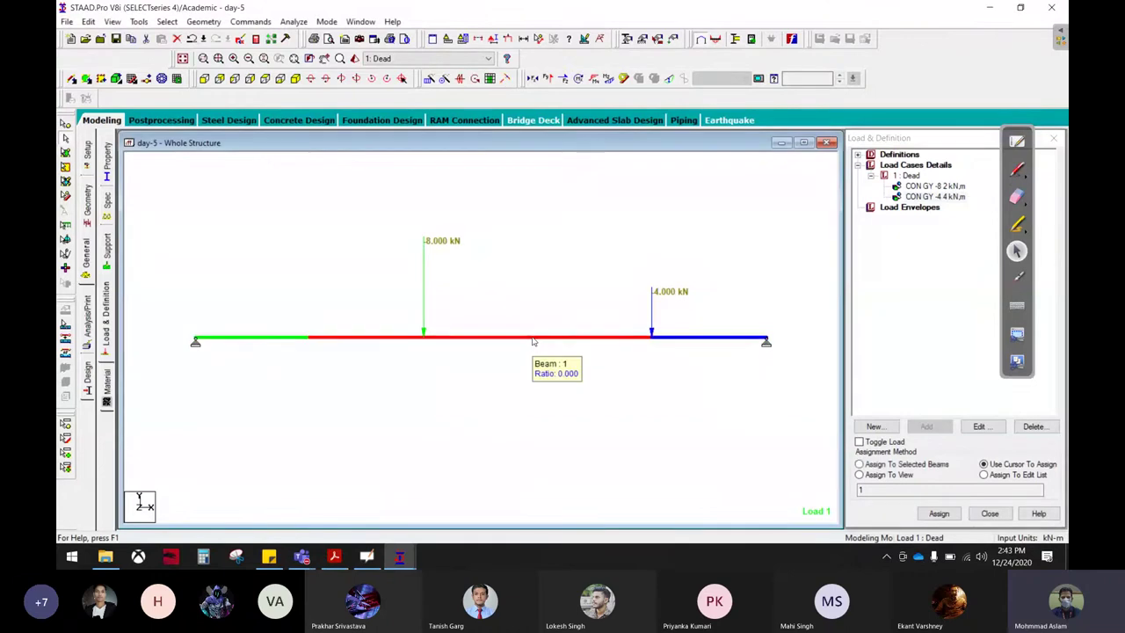
- Sketch the 2 m distance to the 8 kN load and the 4 m dimension over the beam
{"action": "mouse_move", "coordinate": [533, 338]}
{"action": "left_click", "coordinate": [1017, 169]}
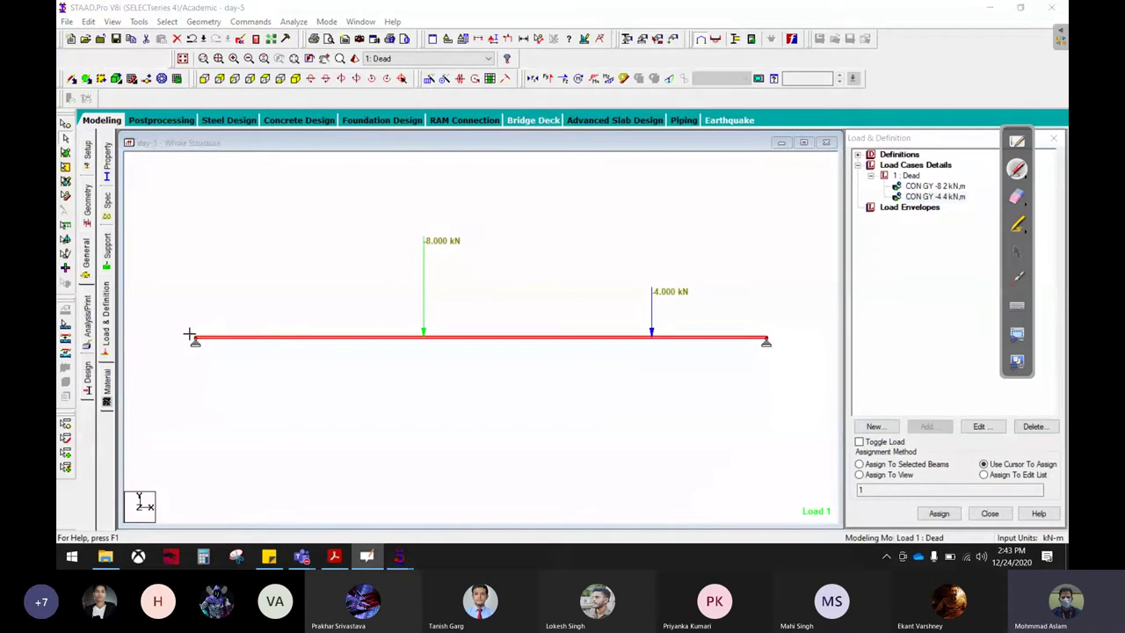
{"action": "left_click_drag", "start_coordinate": [195, 315], "coordinate": [280, 311]}
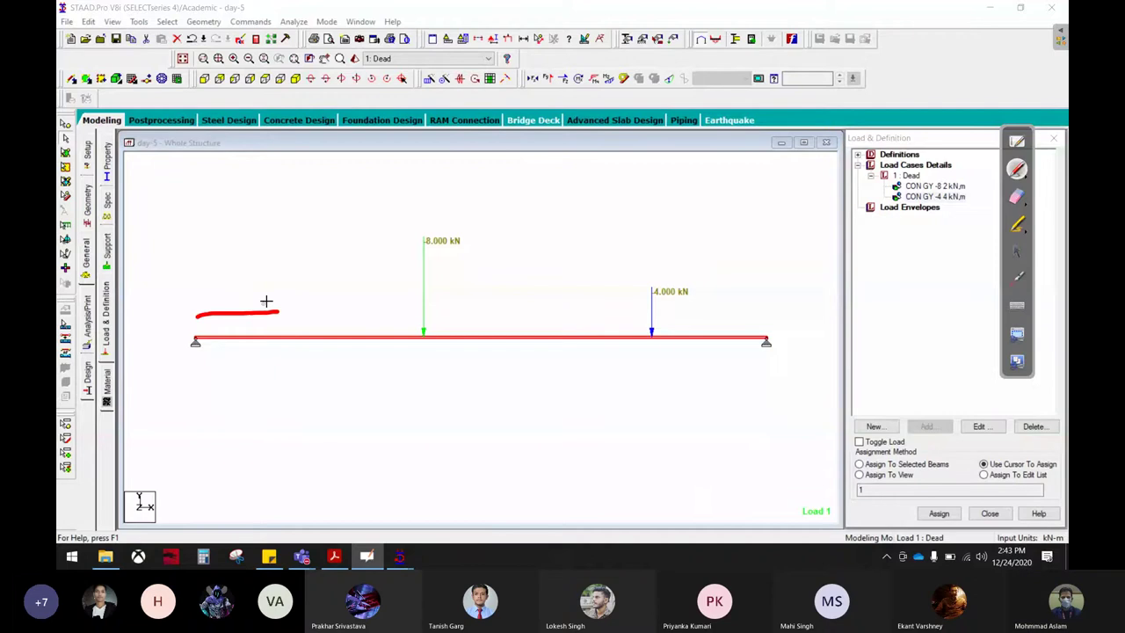
{"action": "left_click_drag", "start_coordinate": [281, 292], "coordinate": [321, 330]}
{"action": "left_click_drag", "start_coordinate": [325, 332], "coordinate": [376, 330]}
{"action": "left_click_drag", "start_coordinate": [389, 312], "coordinate": [435, 310]}
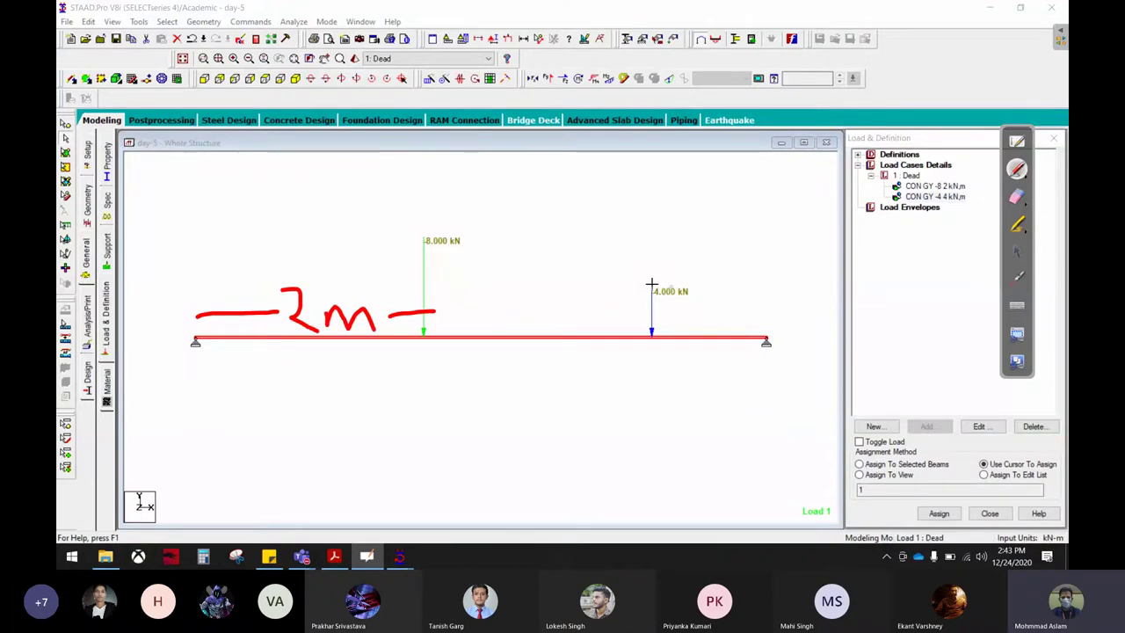
{"action": "left_click_drag", "start_coordinate": [190, 192], "coordinate": [190, 242]}
{"action": "left_click_drag", "start_coordinate": [215, 195], "coordinate": [215, 233]}
{"action": "left_click_drag", "start_coordinate": [195, 215], "coordinate": [365, 208]}
{"action": "mouse_move", "coordinate": [395, 193]}
{"action": "left_mouse_down"}
{"action": "mouse_move", "coordinate": [420, 214]}
{"action": "mouse_move", "coordinate": [488, 210]}
{"action": "left_mouse_up"}
- Mark the 1 m overhang and the unknown span with a question mark and arrow
{"action": "left_click_drag", "start_coordinate": [677, 355], "coordinate": [660, 369]}
{"action": "left_click_drag", "start_coordinate": [517, 219], "coordinate": [672, 215]}
{"action": "left_click_drag", "start_coordinate": [644, 206], "coordinate": [671, 216]}
{"action": "left_click_drag", "start_coordinate": [661, 369], "coordinate": [755, 369]}
{"action": "mouse_move", "coordinate": [761, 366]}
{"action": "left_mouse_down"}
{"action": "mouse_move", "coordinate": [786, 364]}
{"action": "mouse_move", "coordinate": [787, 387]}
{"action": "left_mouse_up"}
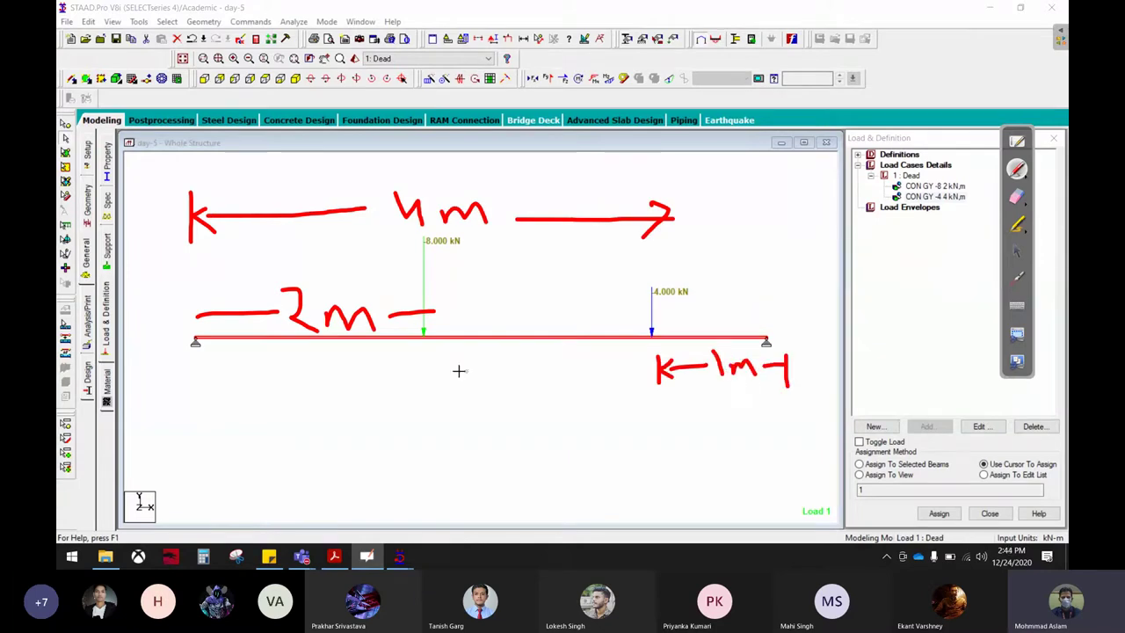
{"action": "left_click_drag", "start_coordinate": [211, 364], "coordinate": [222, 397]}
{"action": "mouse_move", "coordinate": [234, 364]}
{"action": "left_mouse_down"}
{"action": "mouse_move", "coordinate": [223, 386]}
{"action": "mouse_move", "coordinate": [248, 396]}
{"action": "left_mouse_up"}
{"action": "mouse_move", "coordinate": [228, 381]}
{"action": "left_mouse_down"}
{"action": "mouse_move", "coordinate": [355, 380]}
{"action": "mouse_move", "coordinate": [389, 420]}
{"action": "left_mouse_up"}
{"action": "left_click", "coordinate": [390, 440]}
{"action": "mouse_move", "coordinate": [440, 401]}
{"action": "left_mouse_down"}
{"action": "mouse_move", "coordinate": [652, 379]}
{"action": "mouse_move", "coordinate": [633, 405]}
{"action": "left_mouse_up"}
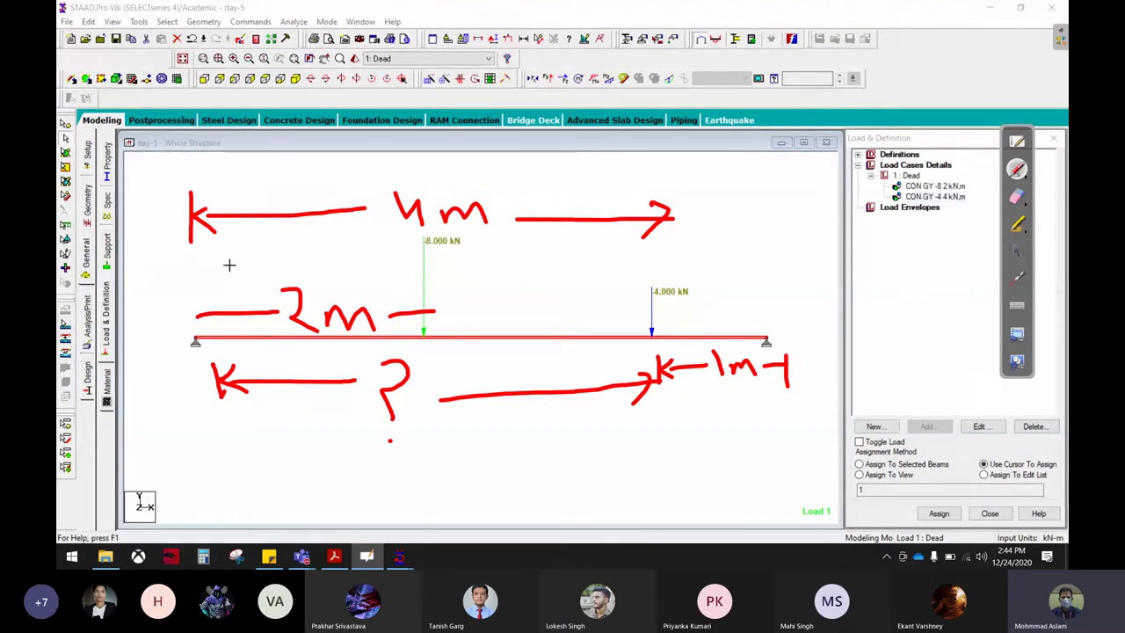
- Erase the sketches and bring day-4.pdf forward in Acrobat Reader
{"action": "left_click", "coordinate": [1016, 196]}
{"action": "mouse_move", "coordinate": [544, 396]}
{"action": "left_mouse_down"}
{"action": "mouse_move", "coordinate": [296, 389]}
{"action": "mouse_move", "coordinate": [459, 415]}
{"action": "mouse_move", "coordinate": [166, 389]}
{"action": "mouse_move", "coordinate": [394, 223]}
{"action": "mouse_move", "coordinate": [735, 209]}
{"action": "left_mouse_up"}
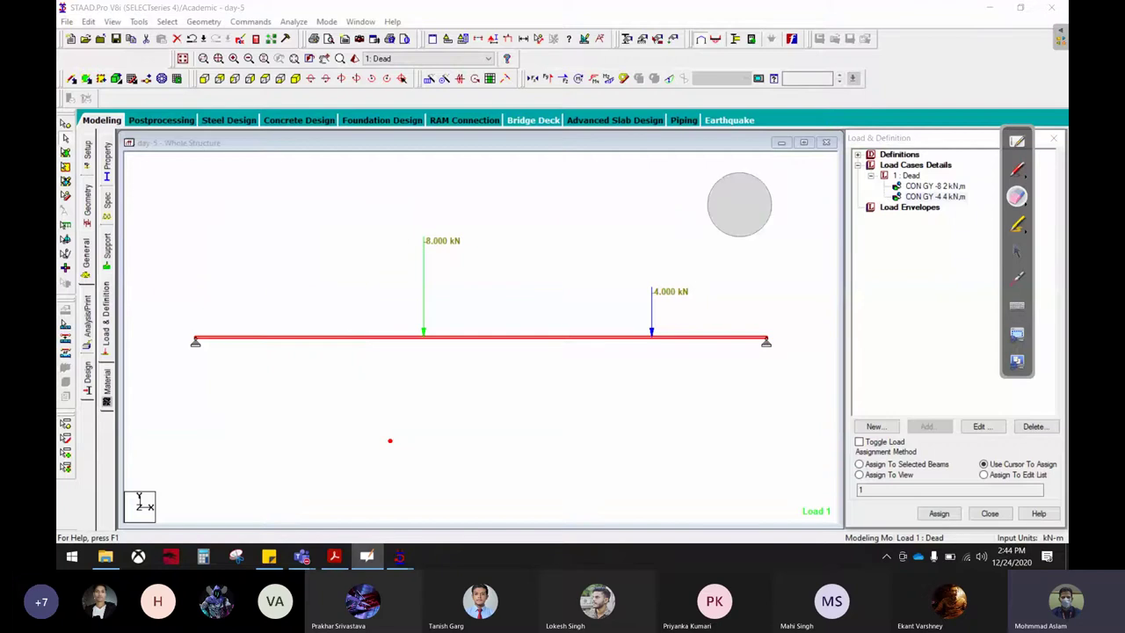
{"action": "left_click", "coordinate": [1017, 251]}
{"action": "mouse_move", "coordinate": [301, 556]}
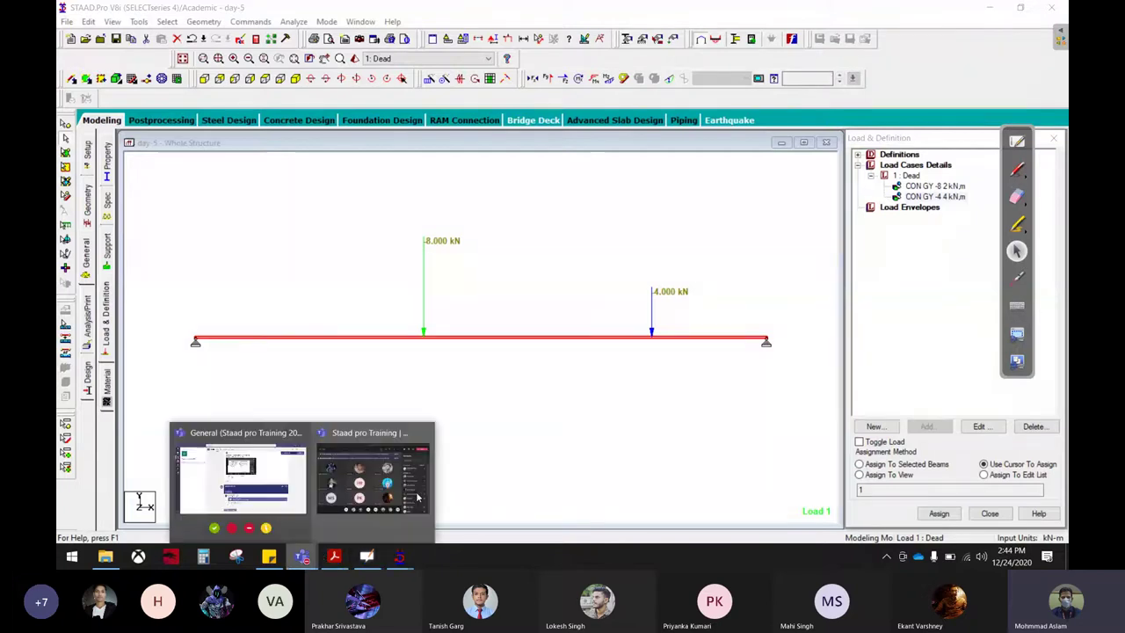
{"action": "left_click", "coordinate": [406, 474]}
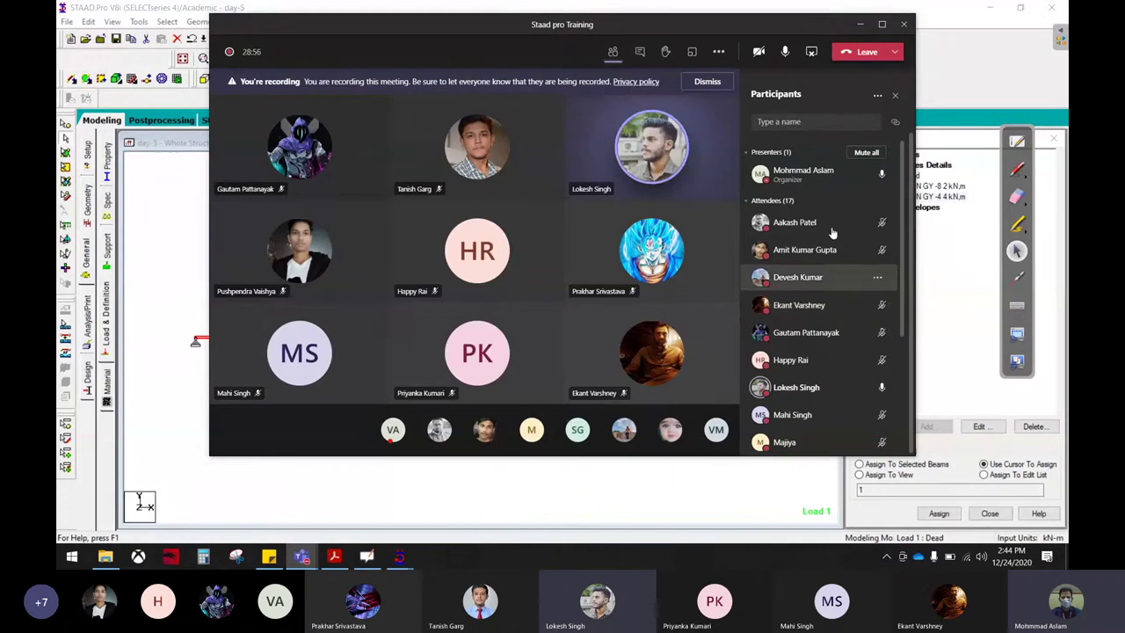
{"action": "left_click", "coordinate": [859, 25]}
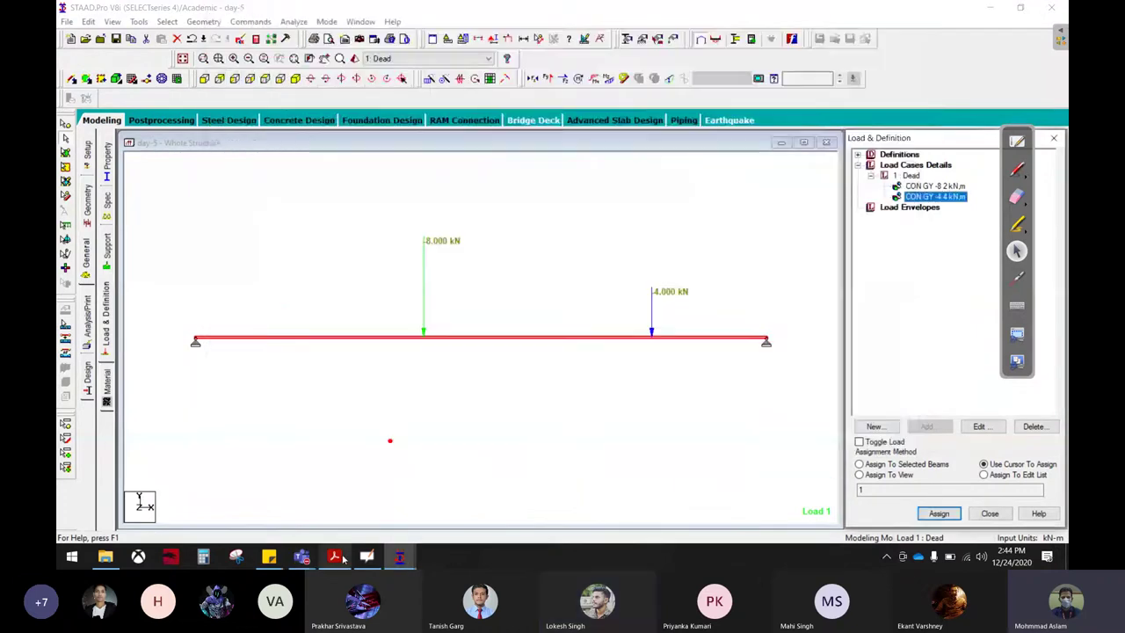
{"action": "left_click", "coordinate": [335, 557]}
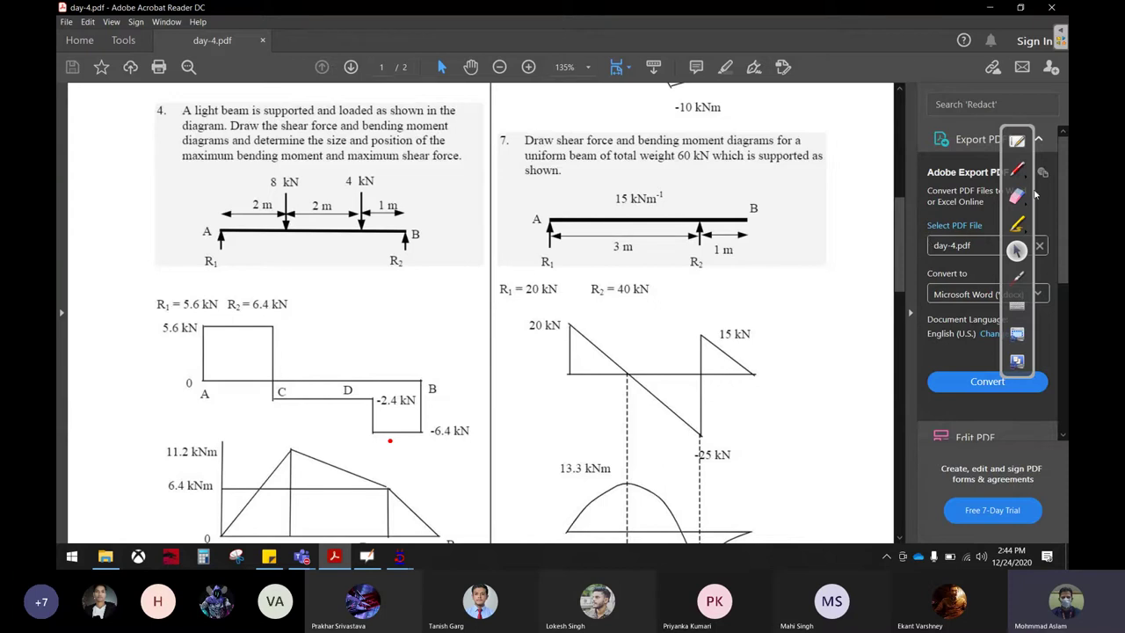
{"action": "left_click", "coordinate": [1017, 170]}
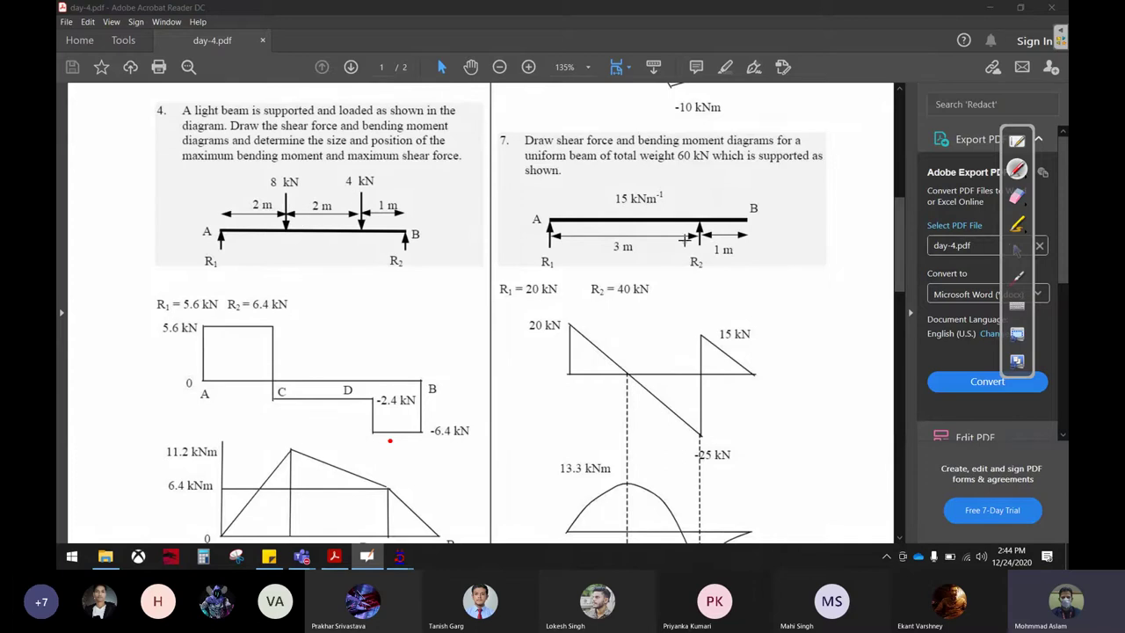
{"action": "mouse_move", "coordinate": [777, 201]}
{"action": "left_mouse_down"}
{"action": "mouse_move", "coordinate": [759, 226]}
{"action": "mouse_move", "coordinate": [777, 243]}
{"action": "mouse_move", "coordinate": [828, 197]}
{"action": "mouse_move", "coordinate": [675, 169]}
{"action": "left_mouse_up"}
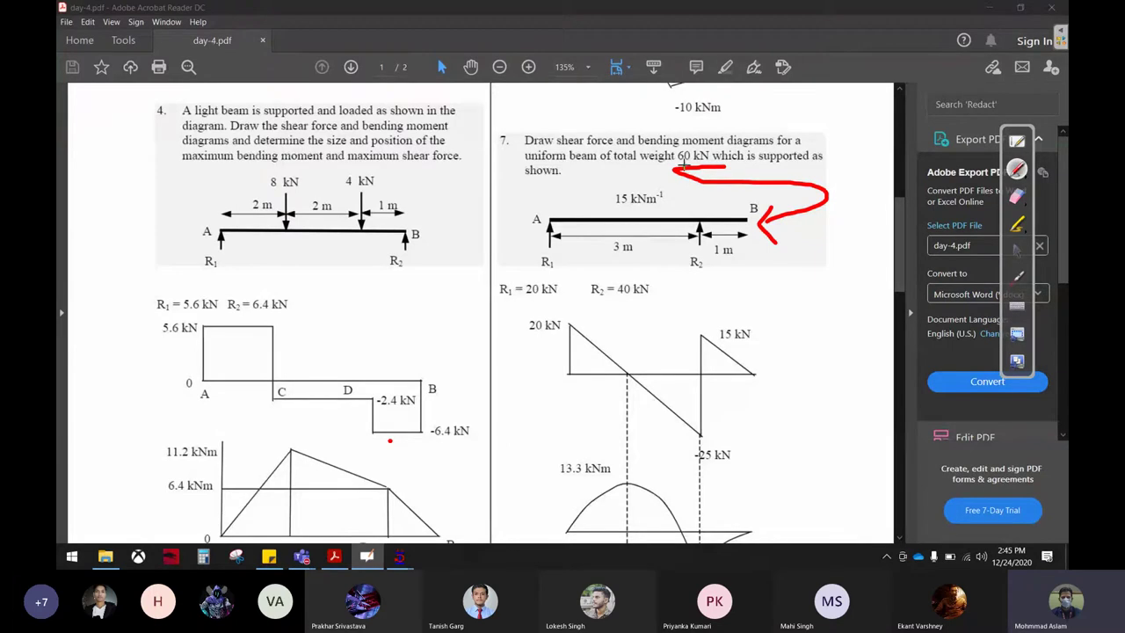
{"action": "mouse_move", "coordinate": [555, 262]}
{"action": "left_mouse_down"}
{"action": "mouse_move", "coordinate": [560, 300]}
{"action": "mouse_move", "coordinate": [775, 276]}
{"action": "mouse_move", "coordinate": [753, 301]}
{"action": "left_mouse_up"}
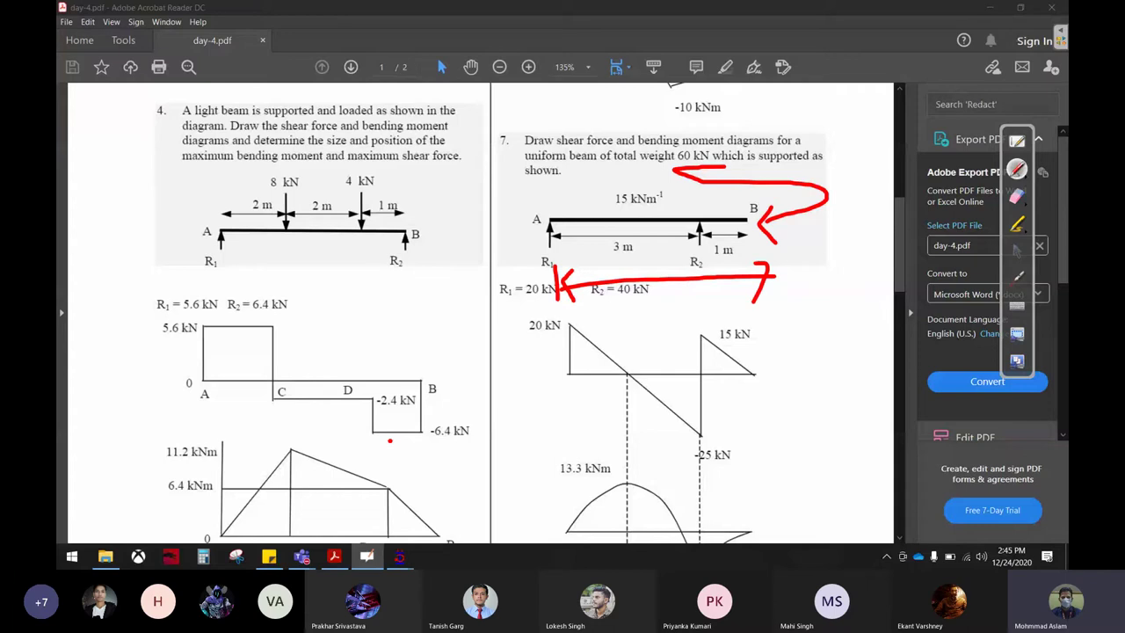
{"action": "mouse_move", "coordinate": [830, 232]}
{"action": "left_mouse_down"}
{"action": "mouse_move", "coordinate": [819, 262]}
{"action": "mouse_move", "coordinate": [868, 239]}
{"action": "left_mouse_up"}
{"action": "left_click_drag", "start_coordinate": [809, 286], "coordinate": [891, 272]}
{"action": "mouse_move", "coordinate": [831, 302]}
{"action": "left_mouse_down"}
{"action": "mouse_move", "coordinate": [853, 348]}
{"action": "mouse_move", "coordinate": [808, 392]}
{"action": "left_mouse_up"}
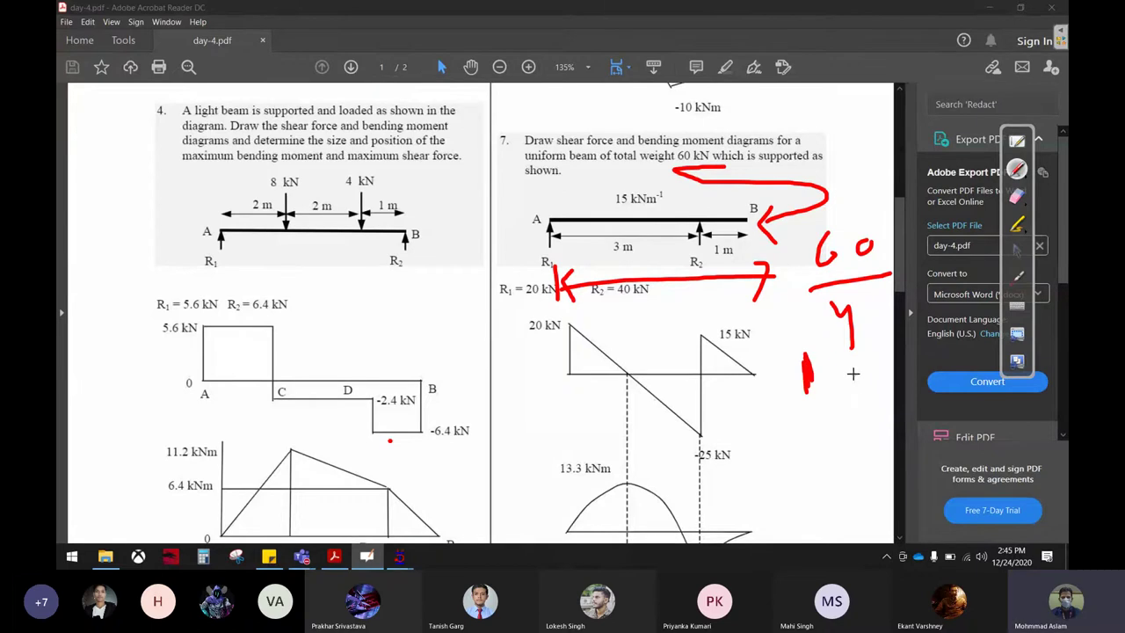
{"action": "left_click_drag", "start_coordinate": [851, 355], "coordinate": [819, 387]}
{"action": "mouse_move", "coordinate": [868, 345]}
{"action": "left_mouse_down"}
{"action": "mouse_move", "coordinate": [868, 378]}
{"action": "mouse_move", "coordinate": [914, 353]}
{"action": "left_mouse_up"}
{"action": "left_click_drag", "start_coordinate": [939, 318], "coordinate": [933, 378]}
{"action": "left_click_drag", "start_coordinate": [947, 351], "coordinate": [976, 344]}
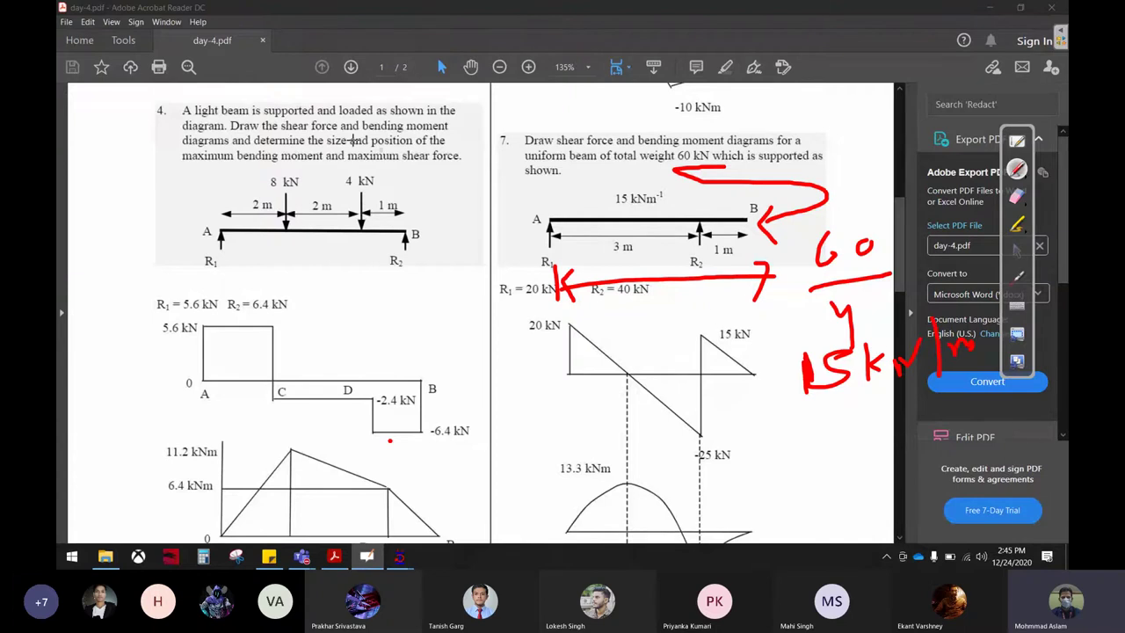
{"action": "left_click", "coordinate": [1017, 196]}
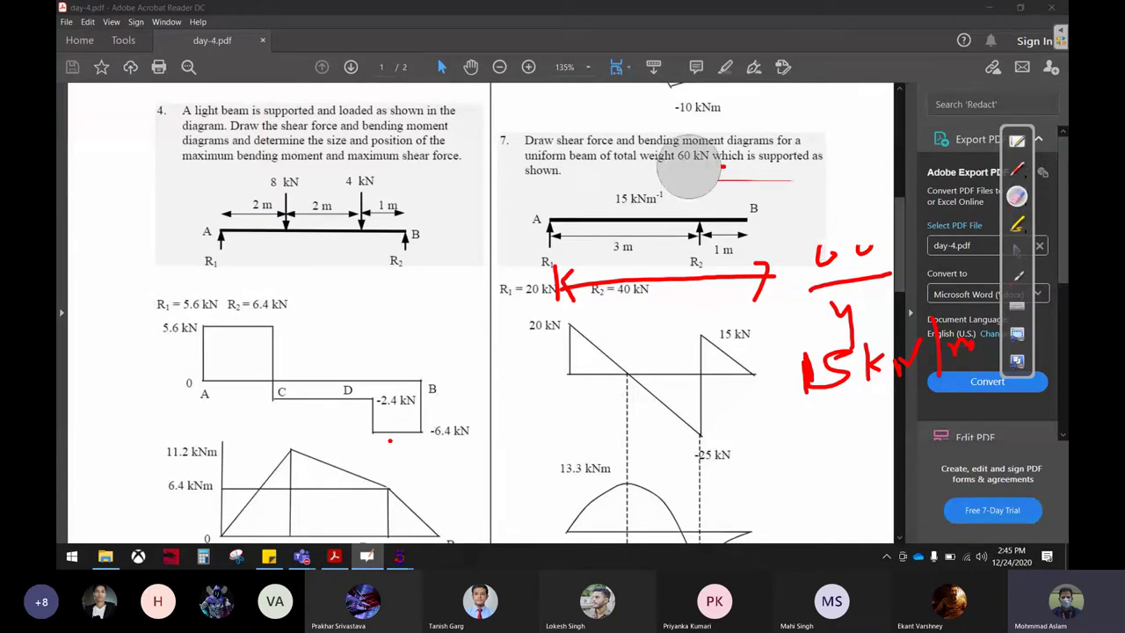
{"action": "mouse_move", "coordinate": [756, 176]}
{"action": "left_mouse_down"}
{"action": "mouse_move", "coordinate": [723, 181]}
{"action": "mouse_move", "coordinate": [798, 251]}
{"action": "mouse_move", "coordinate": [832, 365]}
{"action": "mouse_move", "coordinate": [749, 363]}
{"action": "left_mouse_up"}
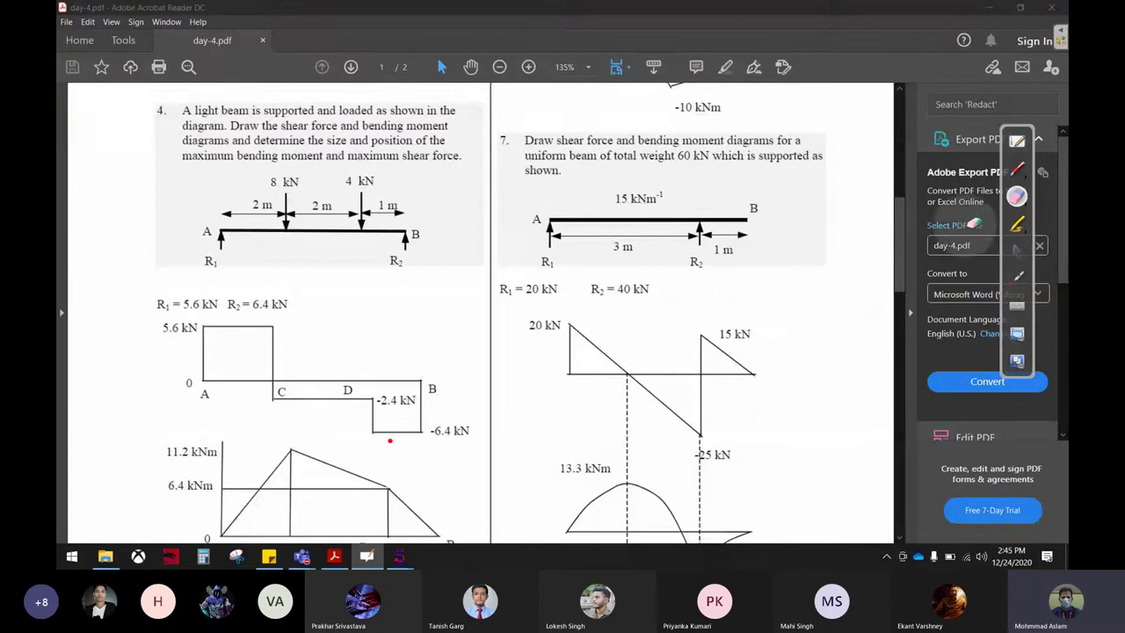
{"action": "left_click", "coordinate": [1016, 168]}
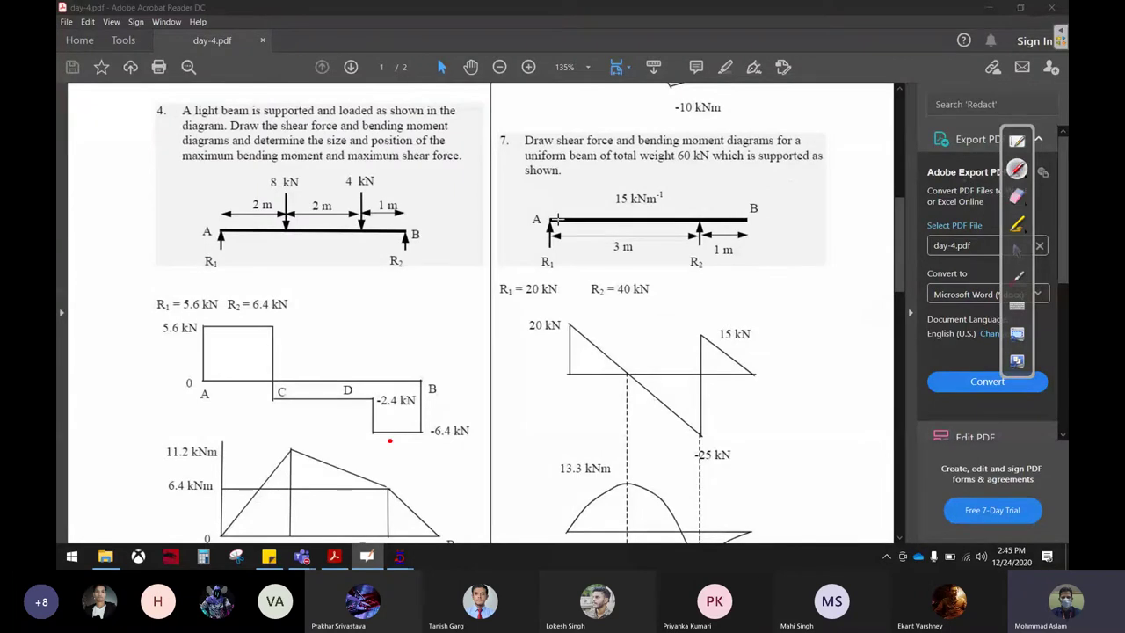
{"action": "mouse_move", "coordinate": [553, 217]}
{"action": "left_mouse_down"}
{"action": "mouse_move", "coordinate": [557, 204]}
{"action": "mouse_move", "coordinate": [749, 214]}
{"action": "mouse_move", "coordinate": [749, 163]}
{"action": "left_mouse_up"}
{"action": "mouse_move", "coordinate": [771, 141]}
{"action": "left_mouse_down"}
{"action": "mouse_move", "coordinate": [772, 171]}
{"action": "mouse_move", "coordinate": [800, 138]}
{"action": "mouse_move", "coordinate": [778, 172]}
{"action": "mouse_move", "coordinate": [816, 171]}
{"action": "left_mouse_up"}
{"action": "mouse_move", "coordinate": [830, 147]}
{"action": "left_mouse_down"}
{"action": "mouse_move", "coordinate": [828, 173]}
{"action": "mouse_move", "coordinate": [865, 146]}
{"action": "left_mouse_up"}
{"action": "mouse_move", "coordinate": [876, 117]}
{"action": "left_mouse_down"}
{"action": "mouse_move", "coordinate": [867, 189]}
{"action": "mouse_move", "coordinate": [898, 152]}
{"action": "mouse_move", "coordinate": [918, 191]}
{"action": "left_mouse_up"}
{"action": "left_click_drag", "start_coordinate": [549, 284], "coordinate": [683, 274]}
{"action": "mouse_move", "coordinate": [670, 263]}
{"action": "left_mouse_down"}
{"action": "mouse_move", "coordinate": [677, 297]}
{"action": "mouse_move", "coordinate": [770, 273]}
{"action": "left_mouse_up"}
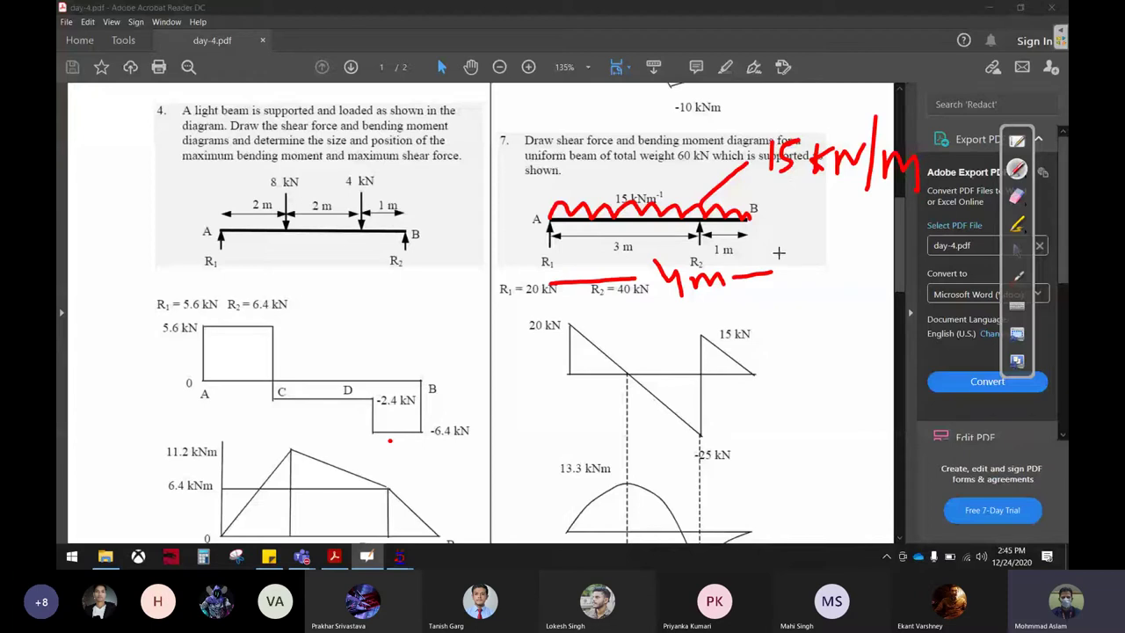
{"action": "left_click_drag", "start_coordinate": [603, 259], "coordinate": [657, 251]}
{"action": "left_click_drag", "start_coordinate": [719, 260], "coordinate": [774, 256]}
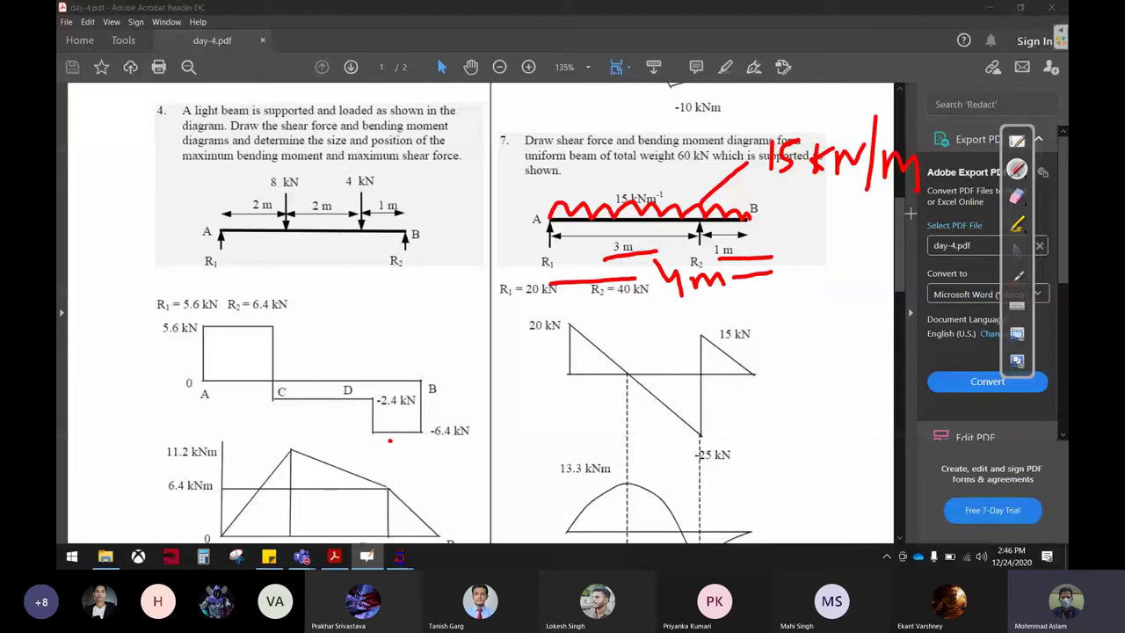
{"action": "left_click", "coordinate": [1017, 305]}
{"action": "left_click", "coordinate": [1017, 249]}
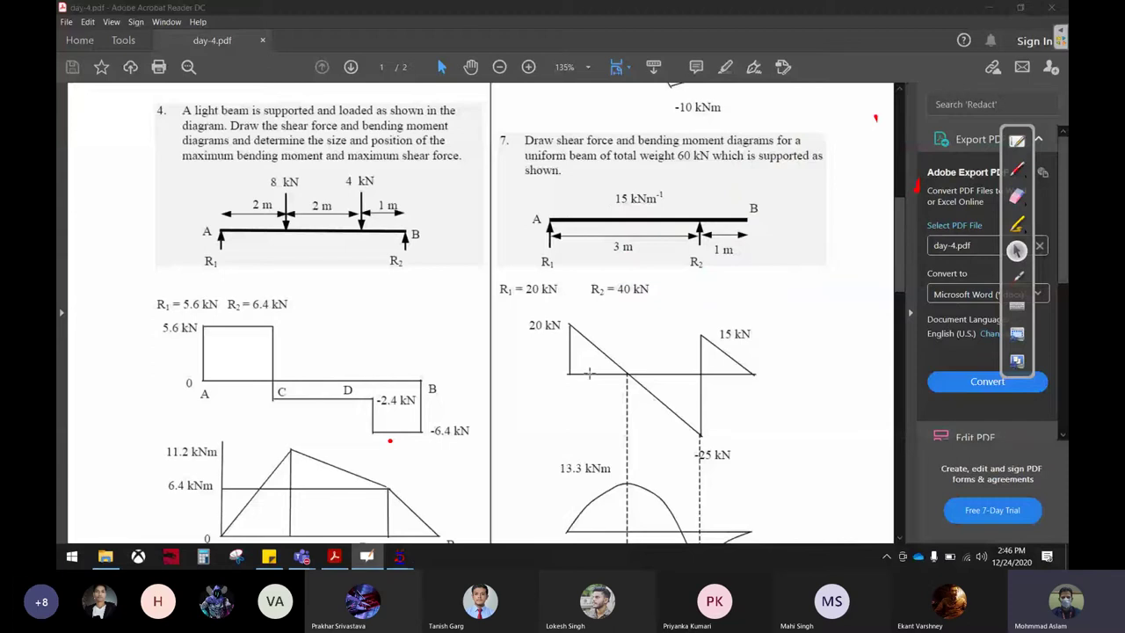
- Return to STAAD.Pro and finish the new-model wizard with Add Beam
{"action": "left_click", "coordinate": [401, 557]}
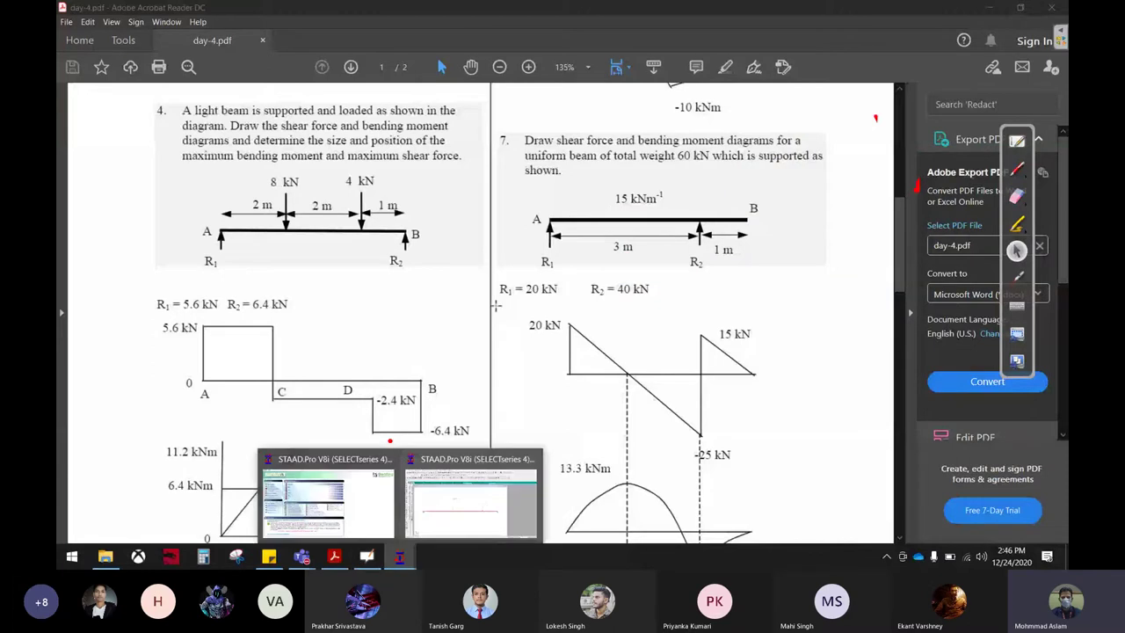
{"action": "mouse_move", "coordinate": [530, 460]}
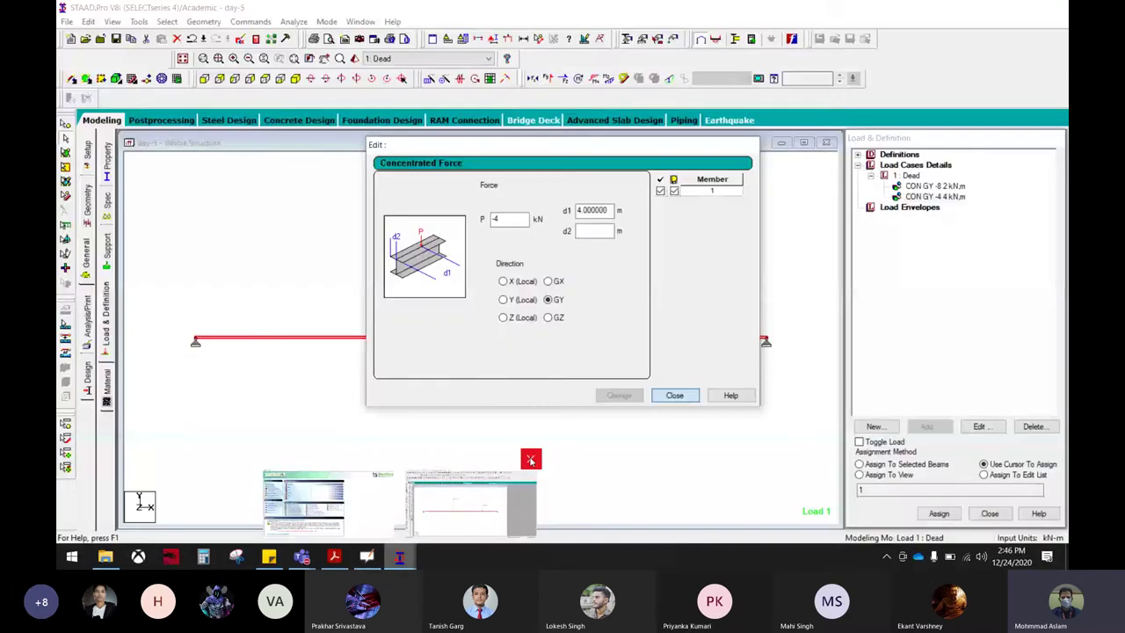
{"action": "left_click", "coordinate": [530, 460]}
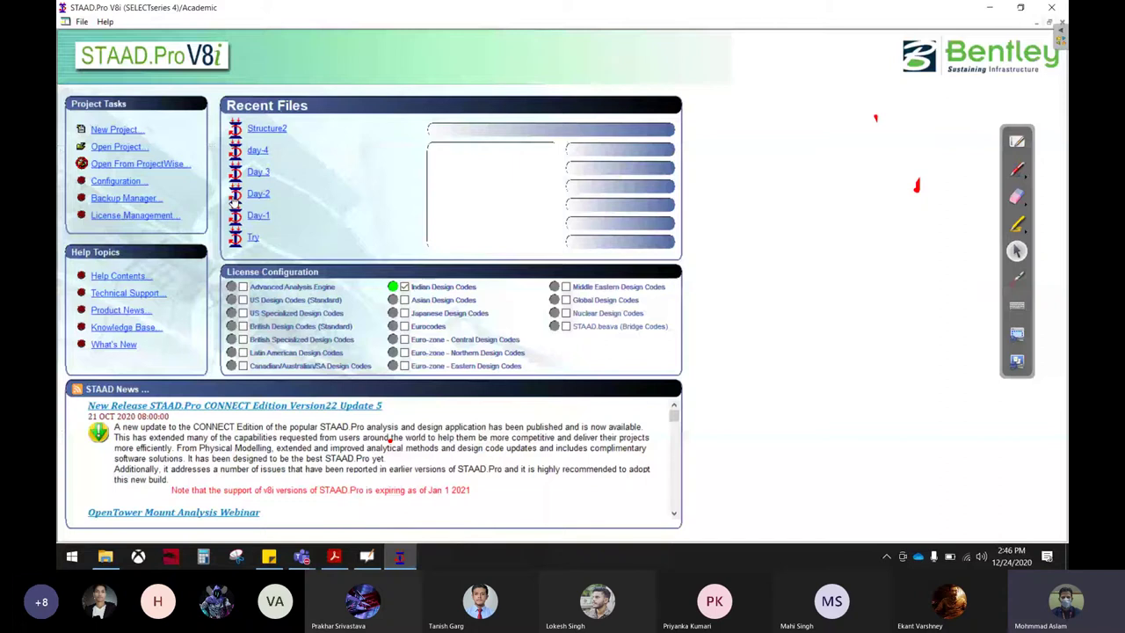
{"action": "left_click", "coordinate": [234, 200]}
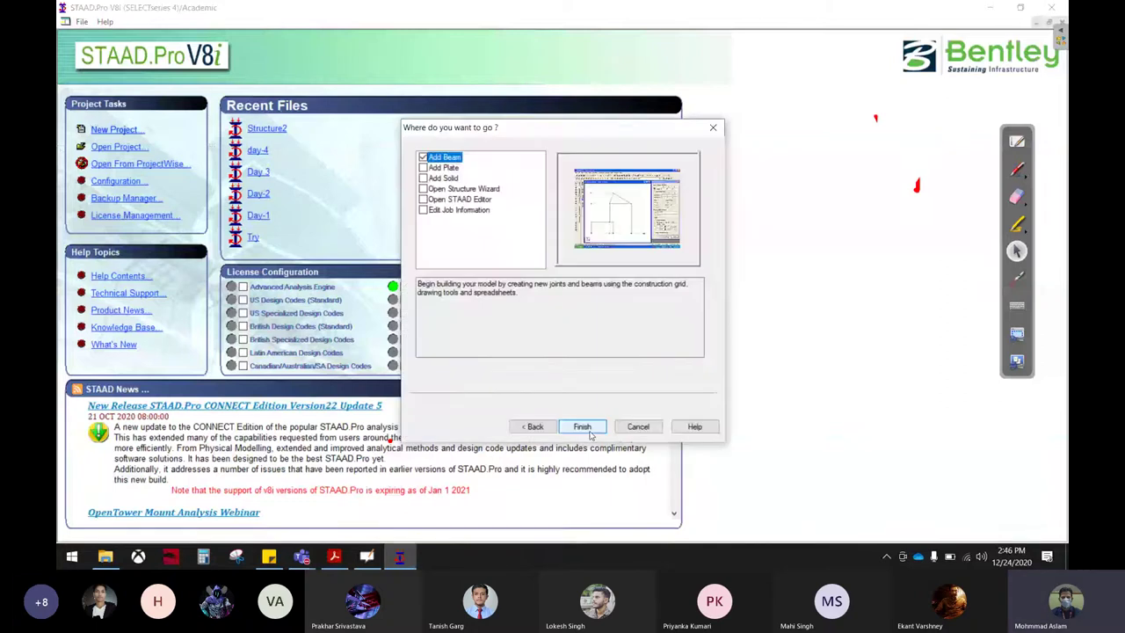
{"action": "left_click", "coordinate": [583, 427]}
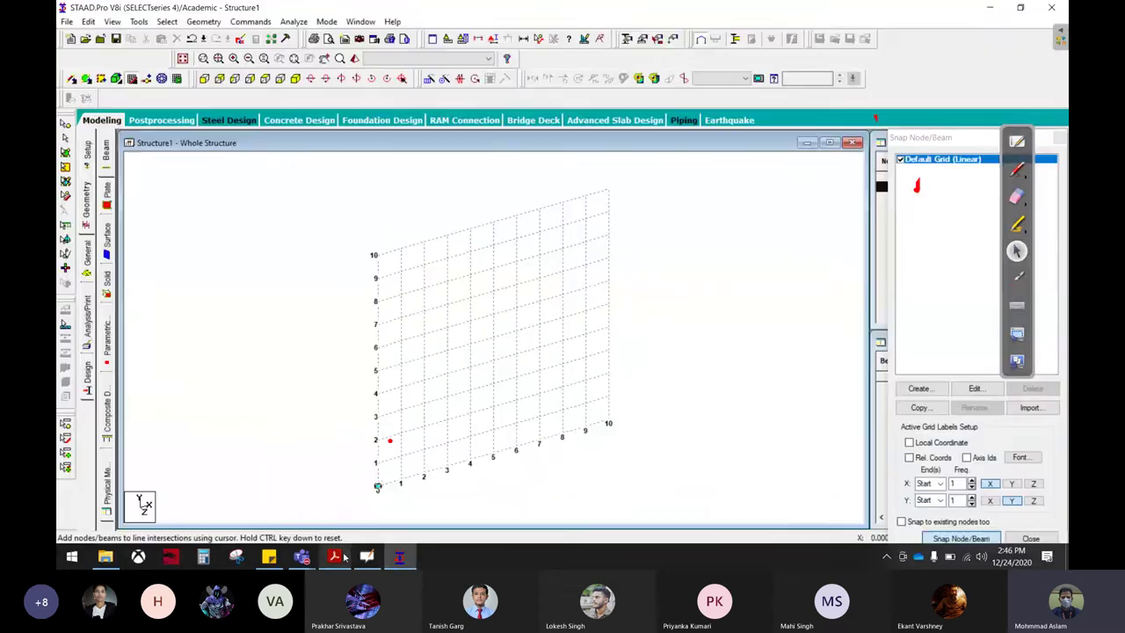
- Snap nodes at 0, 3 and 4 m to draw beams 1 and 2
{"action": "left_click", "coordinate": [377, 487]}
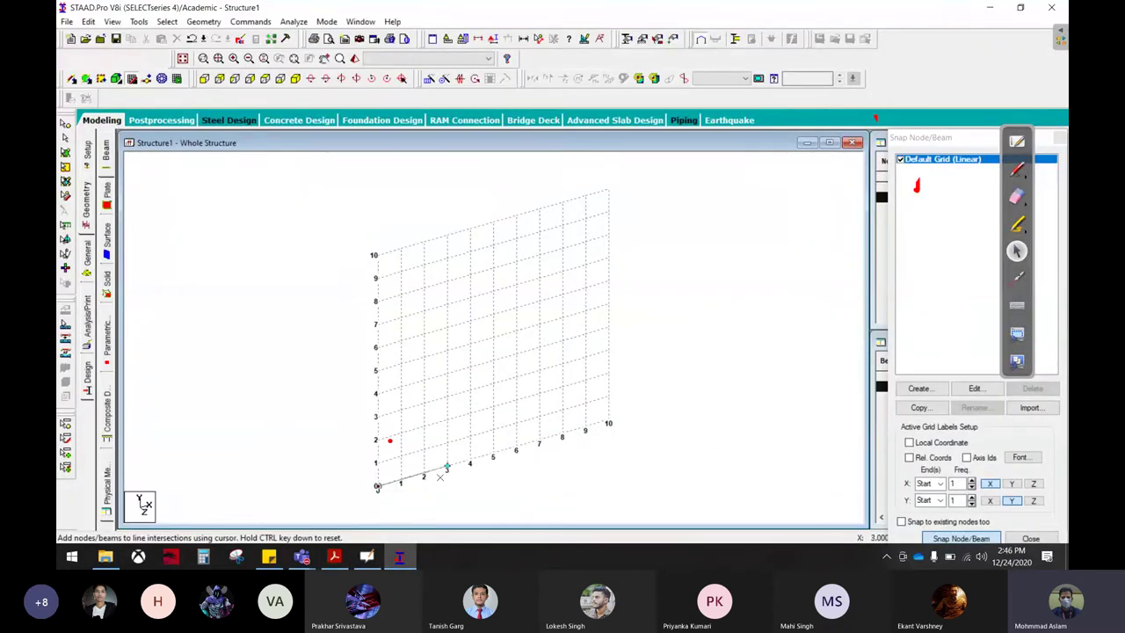
{"action": "left_click", "coordinate": [470, 461]}
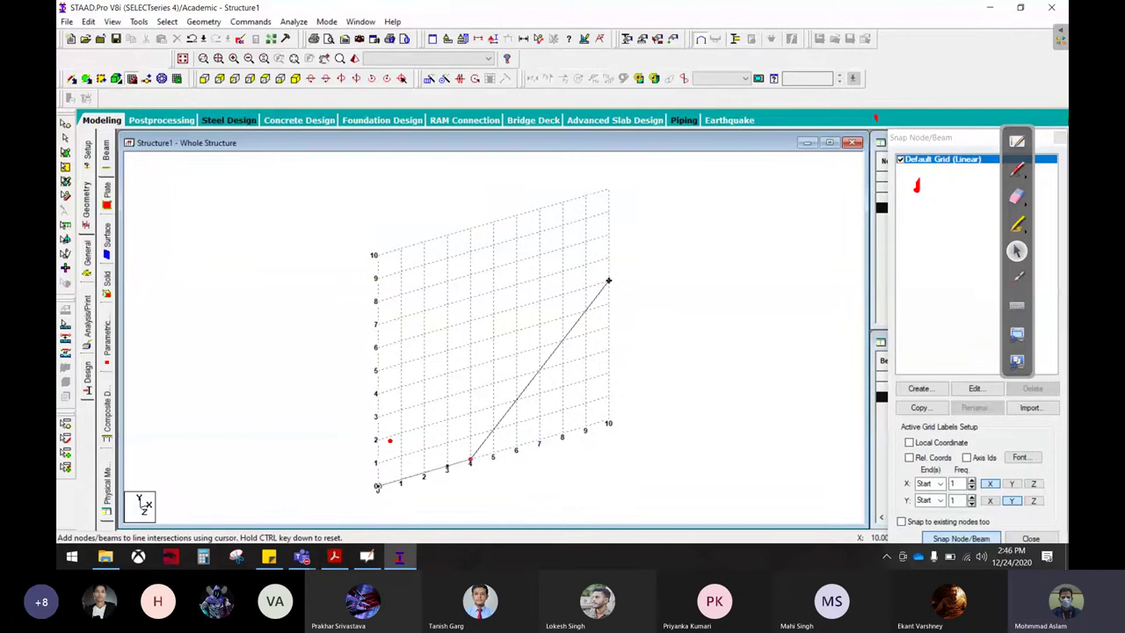
{"action": "left_click", "coordinate": [607, 281]}
{"action": "left_click", "coordinate": [1052, 141]}
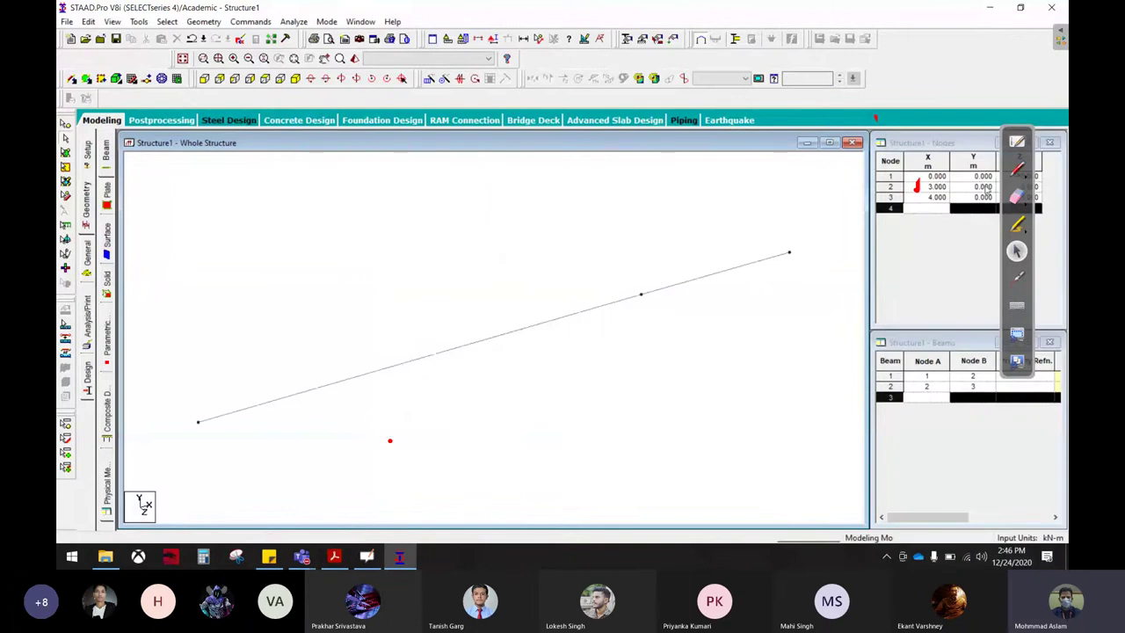
- Clear the stray ink dot and show the beam in Front View
{"action": "left_click", "coordinate": [1017, 195]}
{"action": "left_click", "coordinate": [389, 440]}
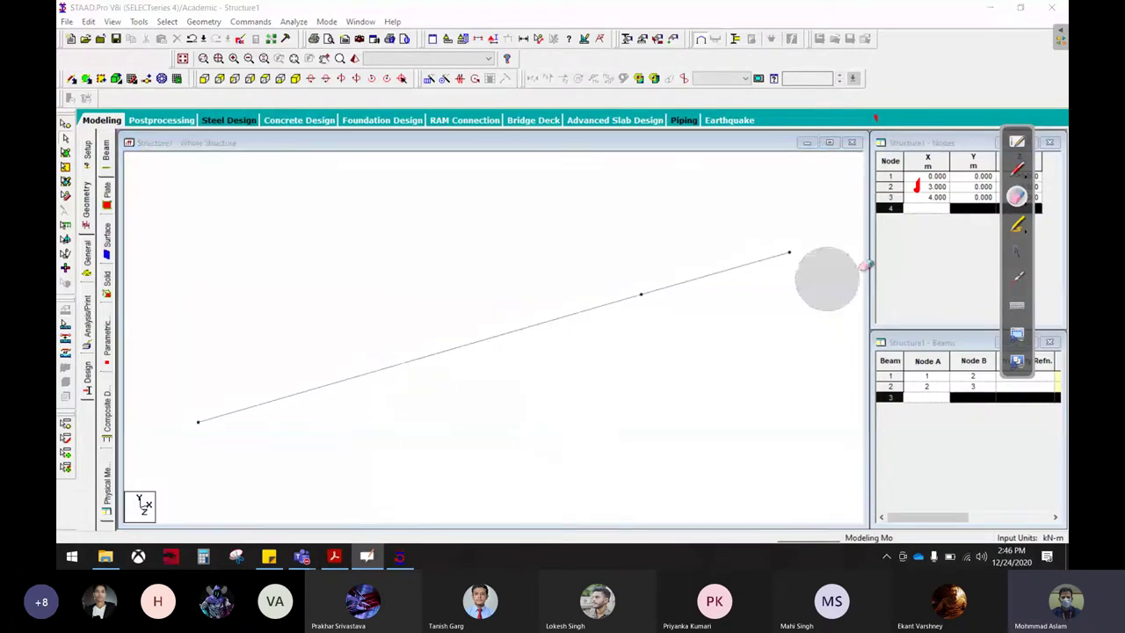
{"action": "left_click", "coordinate": [1019, 252]}
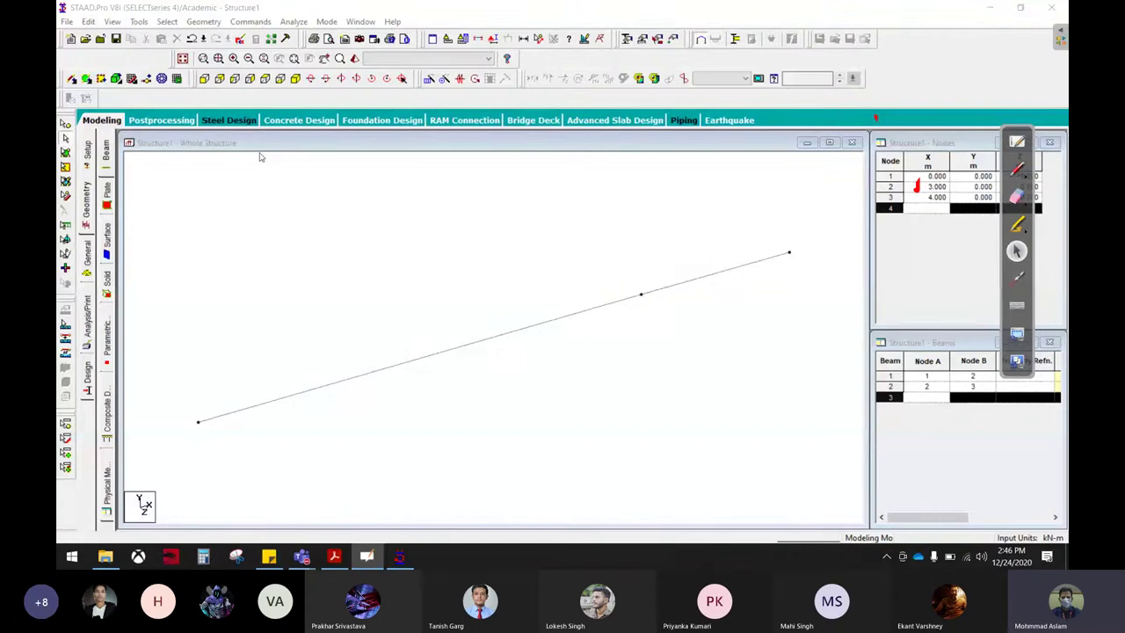
{"action": "left_click", "coordinate": [205, 81]}
{"action": "left_click", "coordinate": [205, 81]}
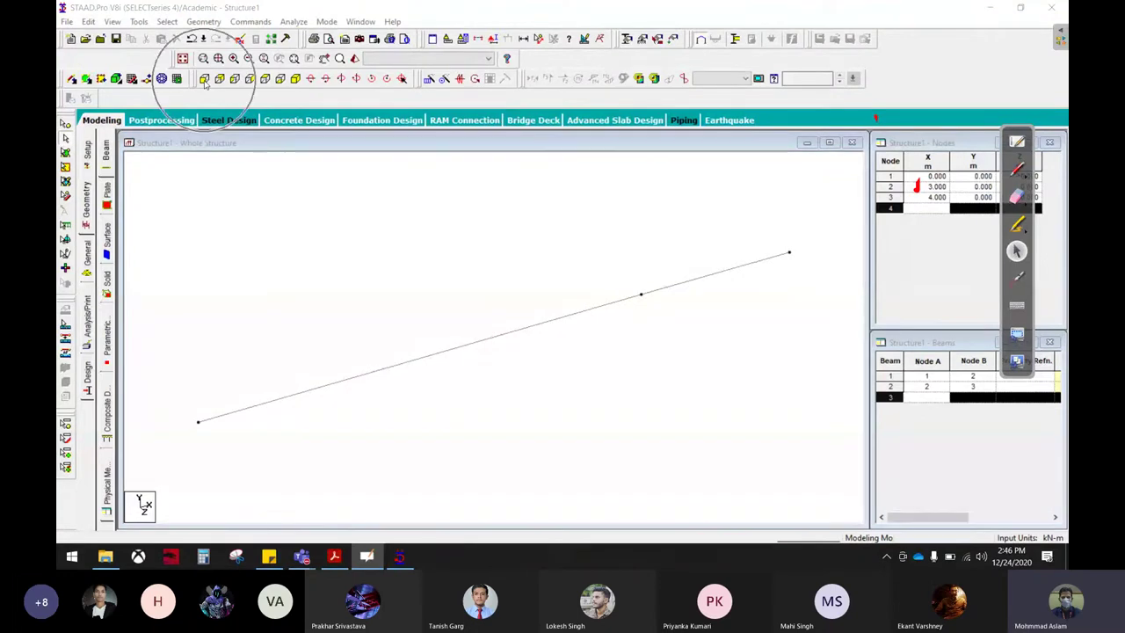
{"action": "left_click", "coordinate": [204, 80]}
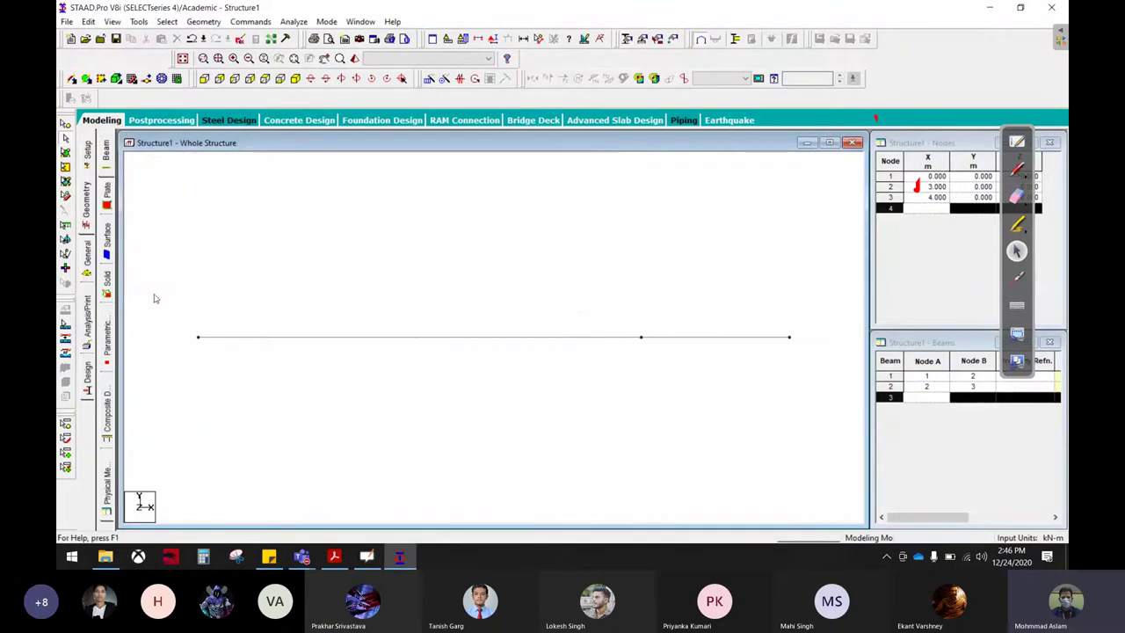
- Create a pinned support type as Support 2 and pick it for assignment
{"action": "left_click", "coordinate": [88, 255]}
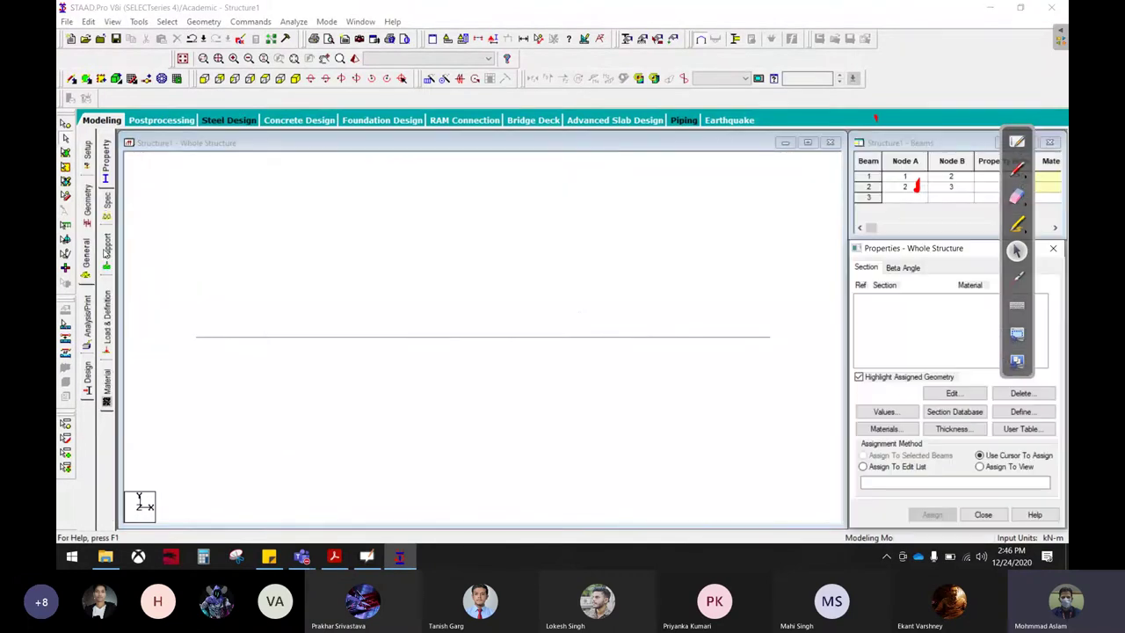
{"action": "left_click", "coordinate": [107, 255]}
{"action": "left_click", "coordinate": [969, 419]}
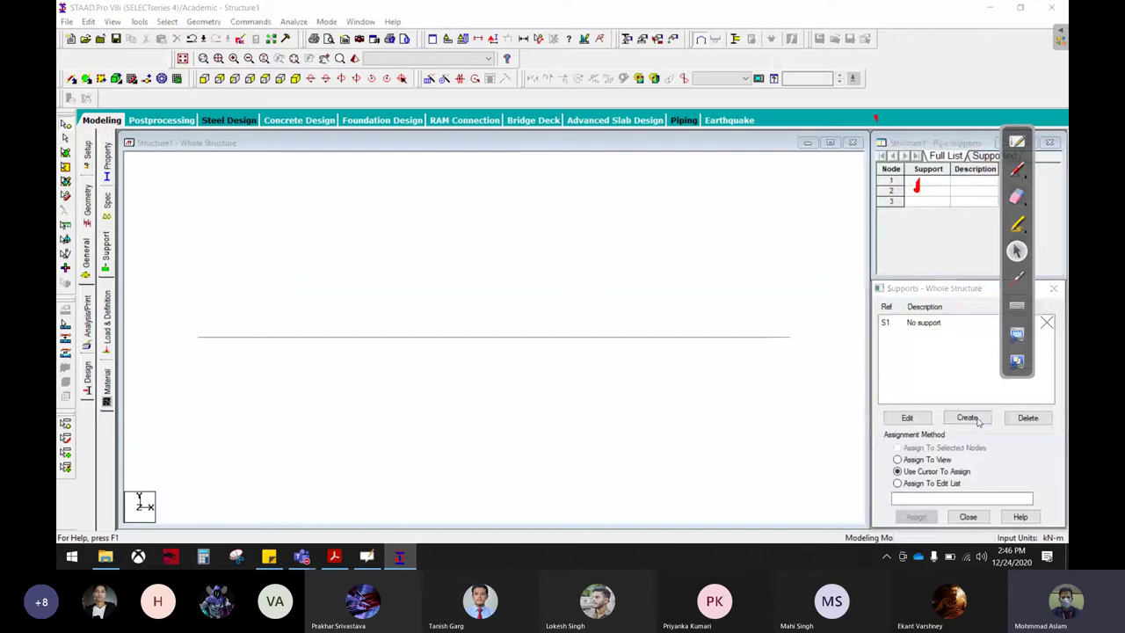
{"action": "left_click", "coordinate": [857, 257]}
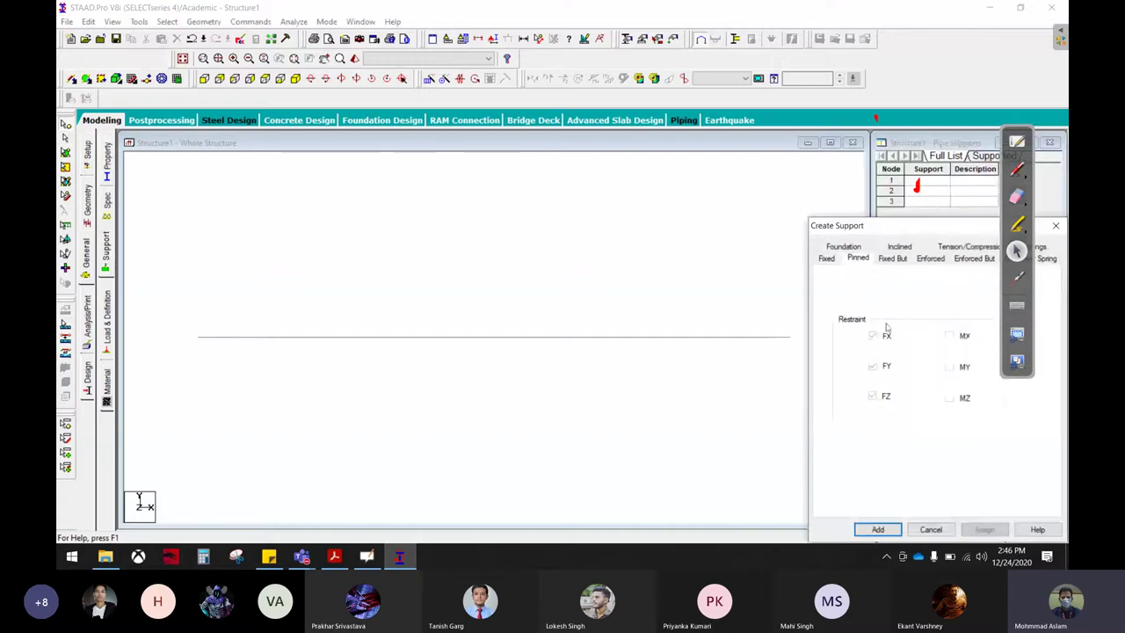
{"action": "left_click", "coordinate": [877, 529]}
{"action": "left_click", "coordinate": [923, 337]}
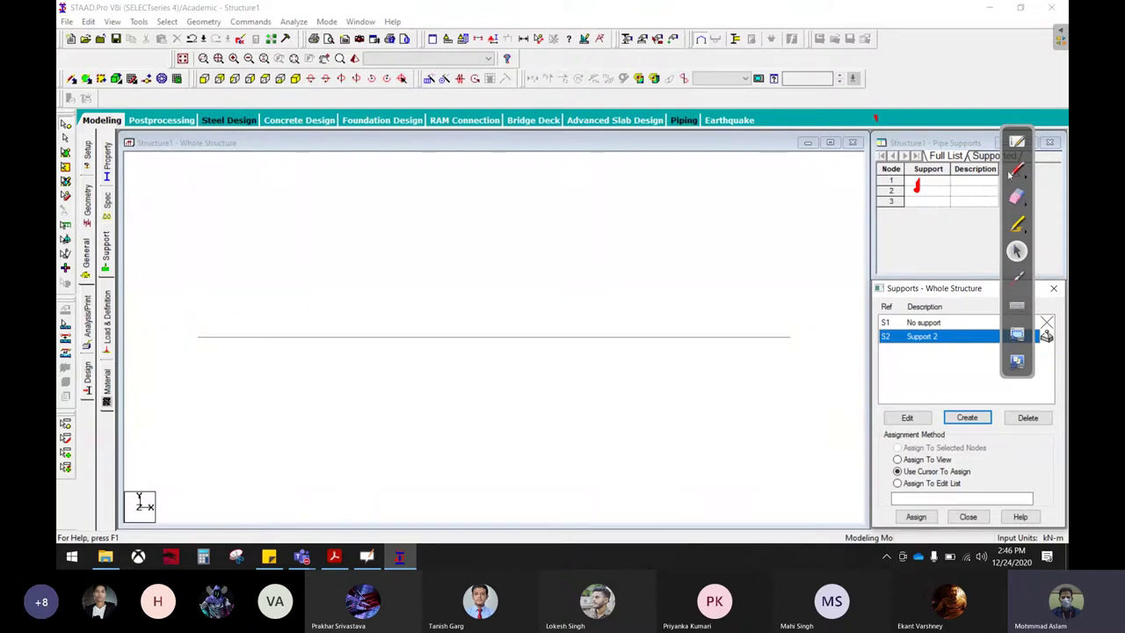
- Write a boxed shortcut note on screen in red ink
{"action": "left_click", "coordinate": [1017, 170]}
{"action": "mouse_move", "coordinate": [303, 169]}
{"action": "left_mouse_down"}
{"action": "mouse_move", "coordinate": [260, 220]}
{"action": "mouse_move", "coordinate": [330, 172]}
{"action": "mouse_move", "coordinate": [397, 208]}
{"action": "left_mouse_up"}
{"action": "left_click_drag", "start_coordinate": [434, 151], "coordinate": [384, 231]}
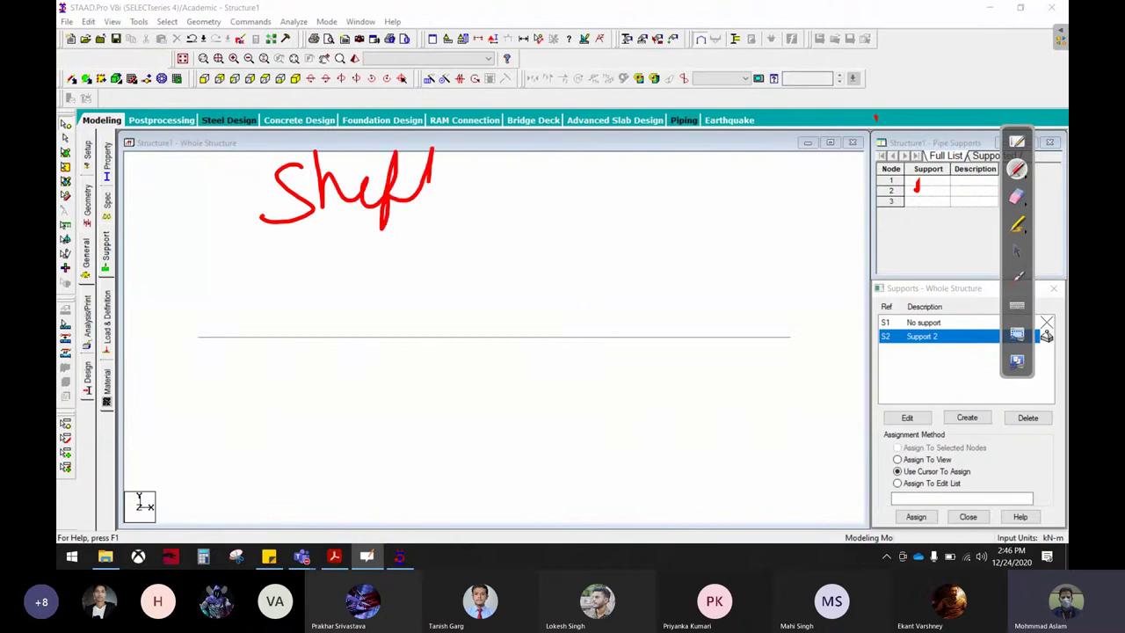
{"action": "mouse_move", "coordinate": [419, 185]}
{"action": "left_mouse_down"}
{"action": "mouse_move", "coordinate": [525, 177]}
{"action": "mouse_move", "coordinate": [502, 204]}
{"action": "left_mouse_up"}
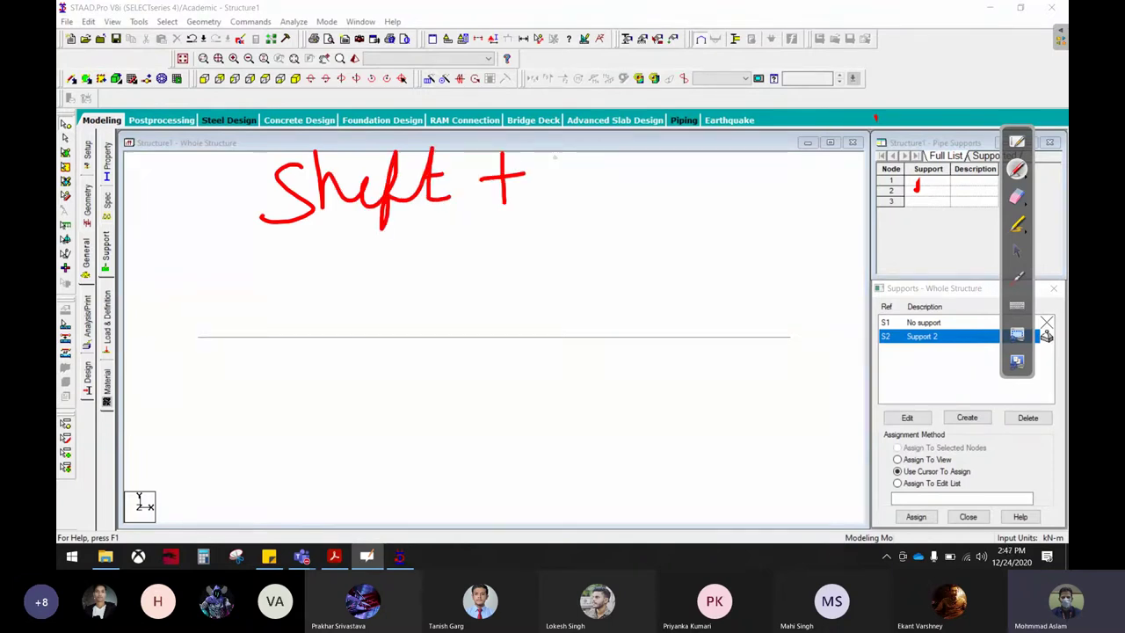
{"action": "mouse_move", "coordinate": [552, 165]}
{"action": "left_mouse_down"}
{"action": "mouse_move", "coordinate": [555, 196]}
{"action": "mouse_move", "coordinate": [577, 158]}
{"action": "mouse_move", "coordinate": [589, 197]}
{"action": "left_mouse_up"}
{"action": "mouse_move", "coordinate": [262, 247]}
{"action": "left_mouse_down"}
{"action": "mouse_move", "coordinate": [605, 233]}
{"action": "mouse_move", "coordinate": [273, 134]}
{"action": "mouse_move", "coordinate": [242, 239]}
{"action": "left_mouse_up"}
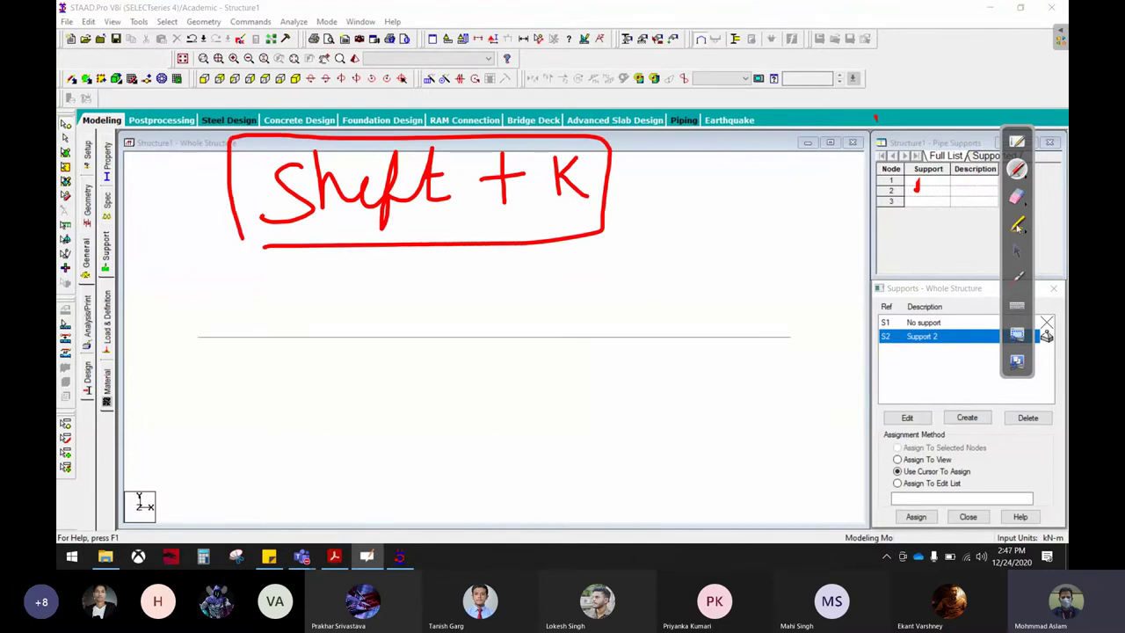
{"action": "left_click", "coordinate": [1017, 251]}
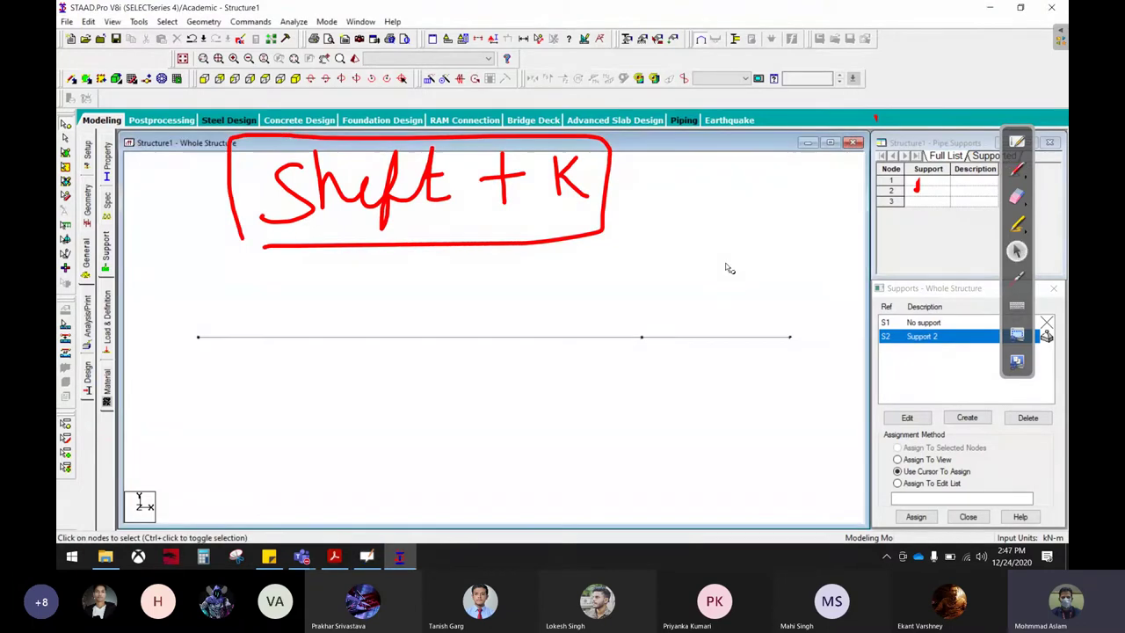
- Assign Support 2 to nodes 1 and 2, confirming with Yes
{"action": "left_click", "coordinate": [927, 326]}
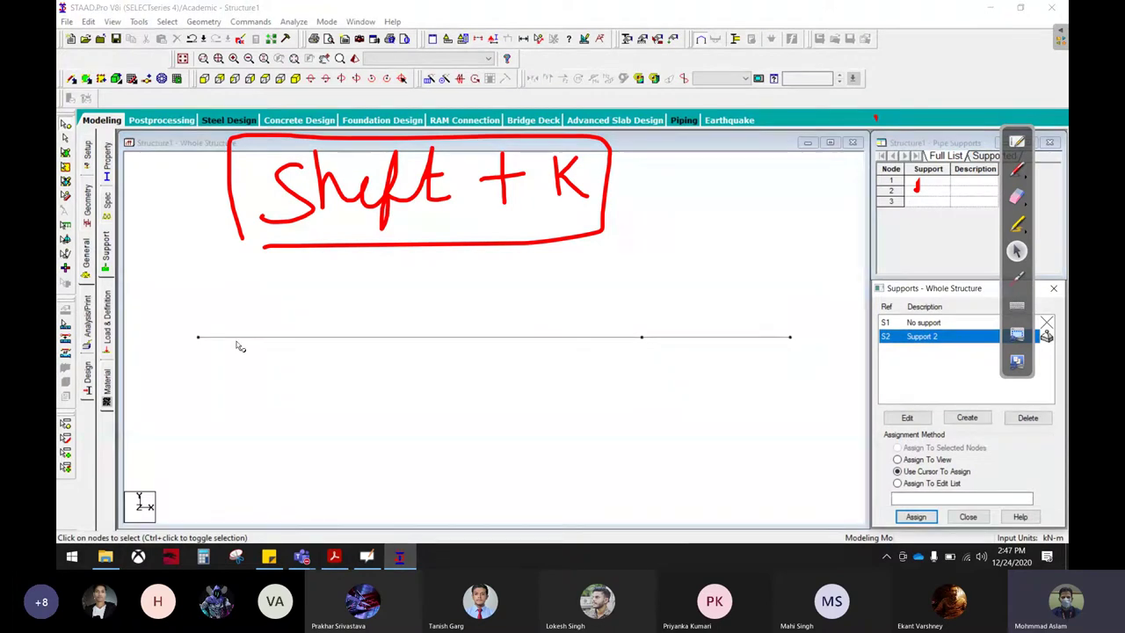
{"action": "left_click_drag", "start_coordinate": [179, 293], "coordinate": [467, 369]}
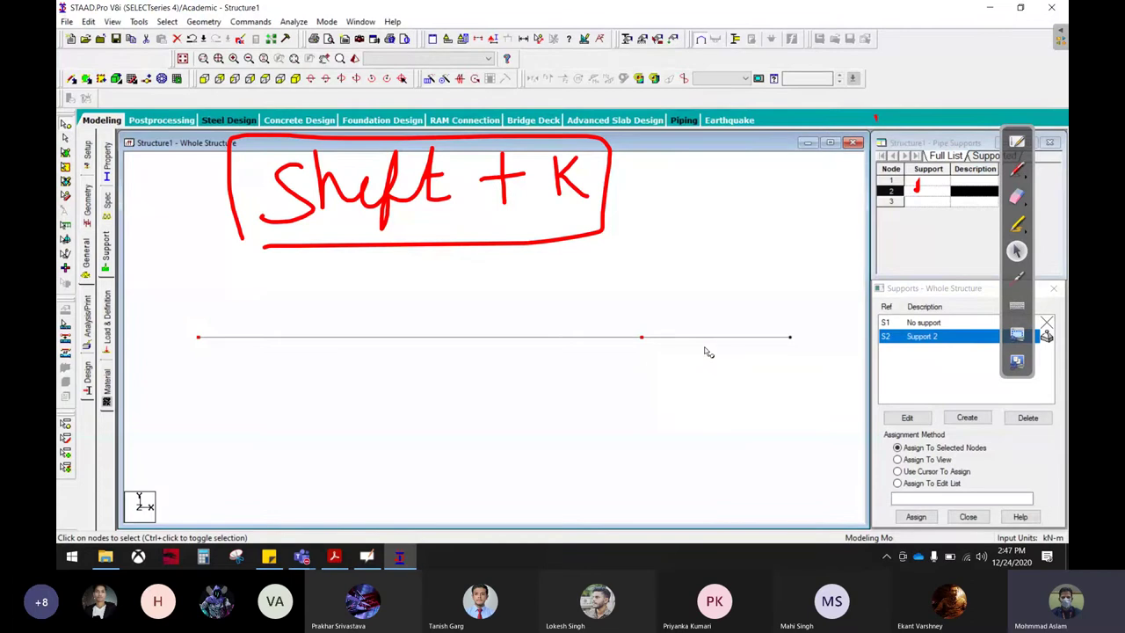
{"action": "left_click", "coordinate": [962, 346]}
{"action": "left_click", "coordinate": [961, 346]}
{"action": "left_click", "coordinate": [916, 517]}
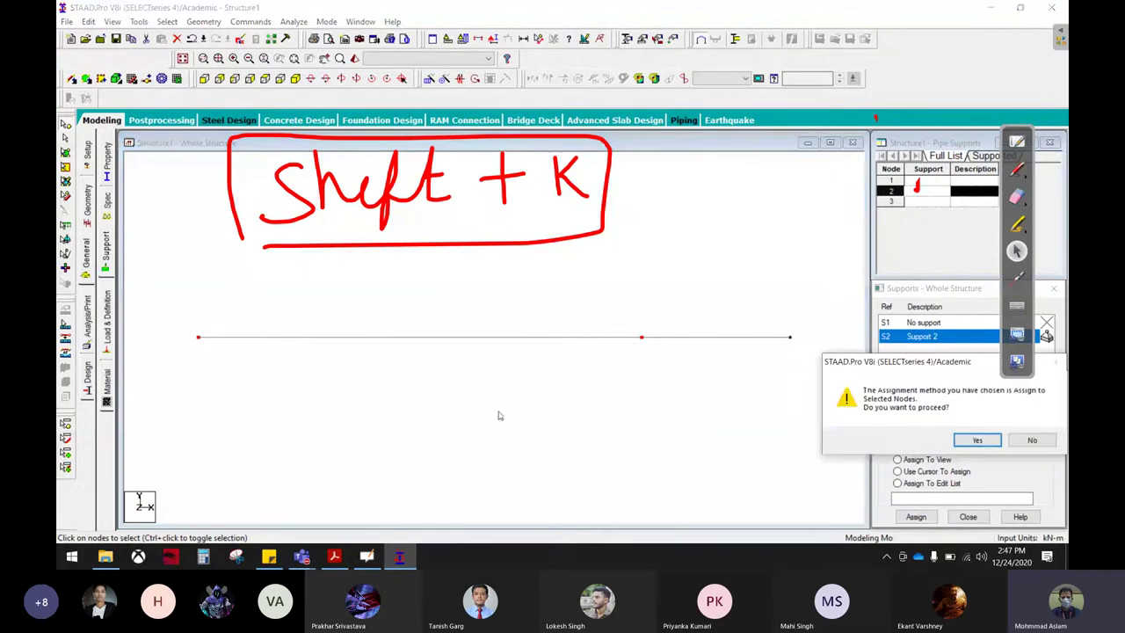
{"action": "key", "text": "Return"}
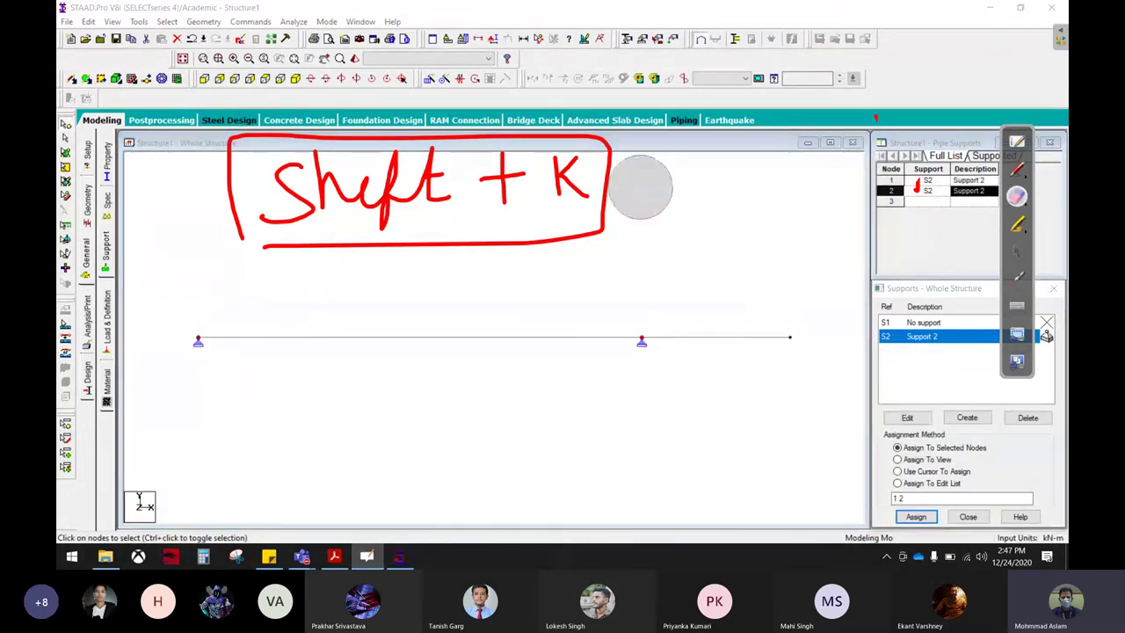
- Erase the handwritten note and bring up the load definitions page
{"action": "mouse_move", "coordinate": [641, 187]}
{"action": "left_mouse_down"}
{"action": "mouse_move", "coordinate": [346, 155]}
{"action": "mouse_move", "coordinate": [442, 170]}
{"action": "mouse_move", "coordinate": [677, 150]}
{"action": "left_mouse_up"}
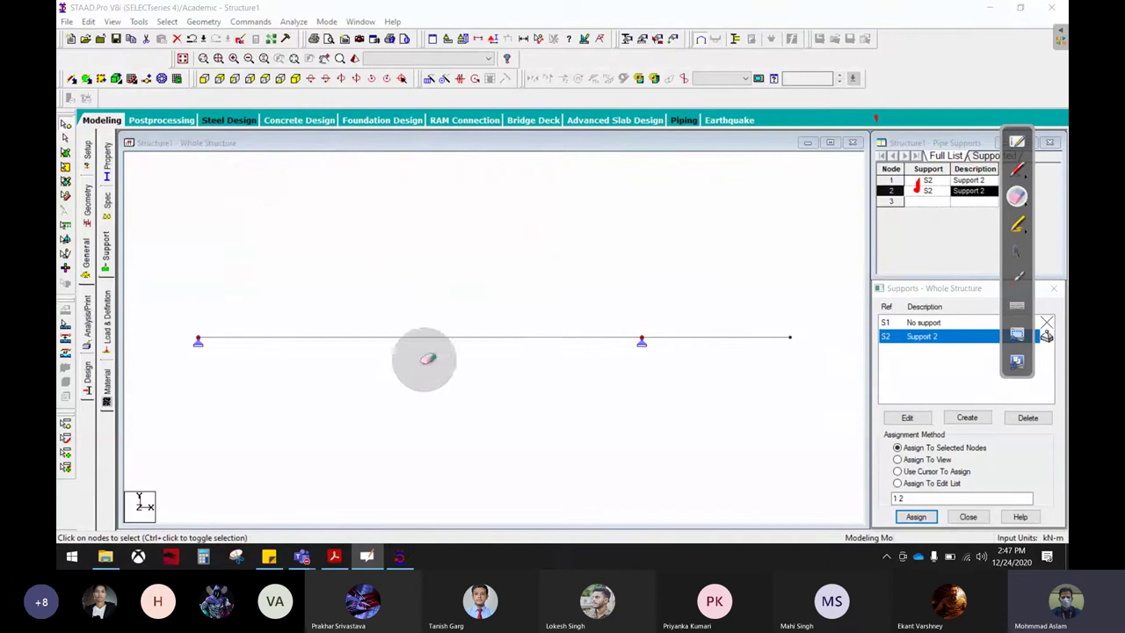
{"action": "left_click", "coordinate": [1017, 251]}
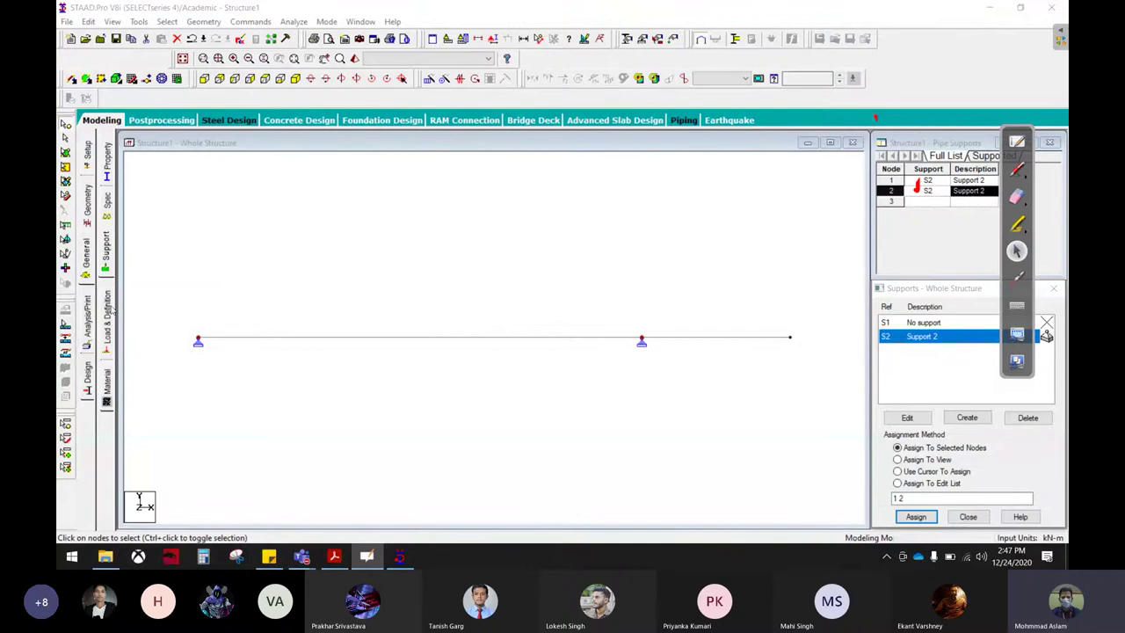
{"action": "left_click", "coordinate": [107, 310]}
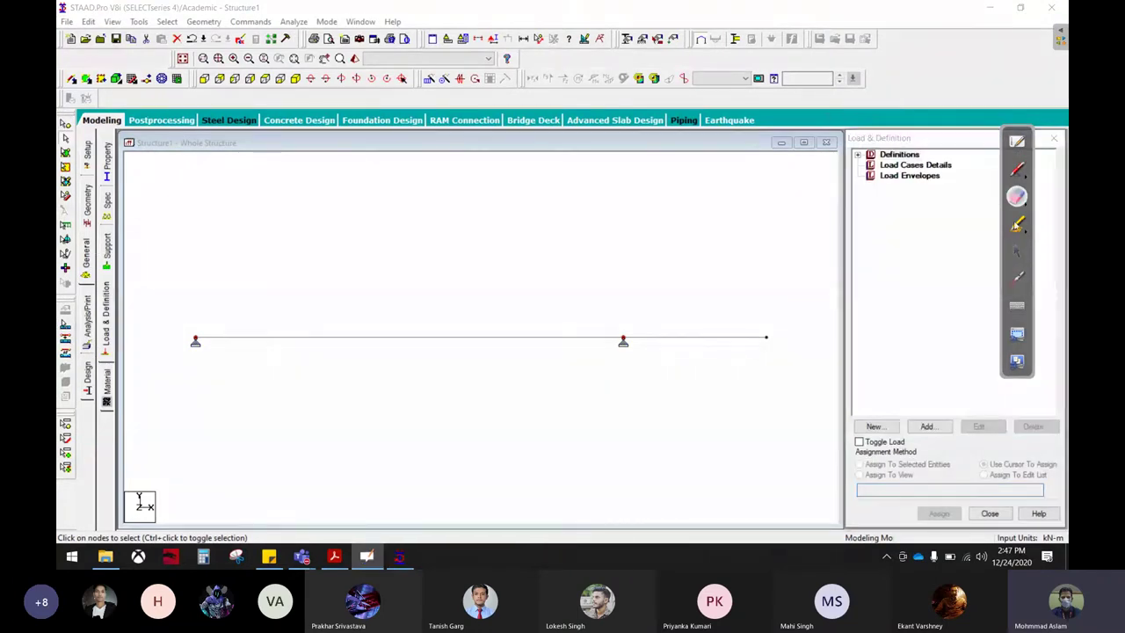
- Add load case 1 with loading type Dead and the title Dead
{"action": "left_click", "coordinate": [1017, 197]}
{"action": "left_click", "coordinate": [1017, 251]}
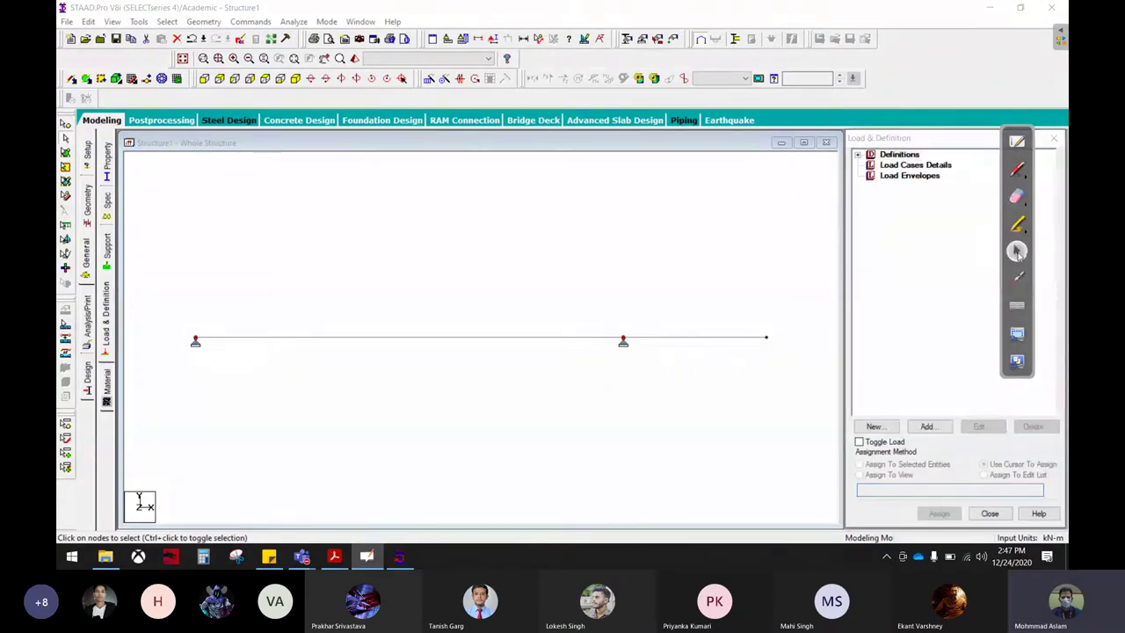
{"action": "left_click", "coordinate": [917, 165]}
{"action": "left_click", "coordinate": [943, 426]}
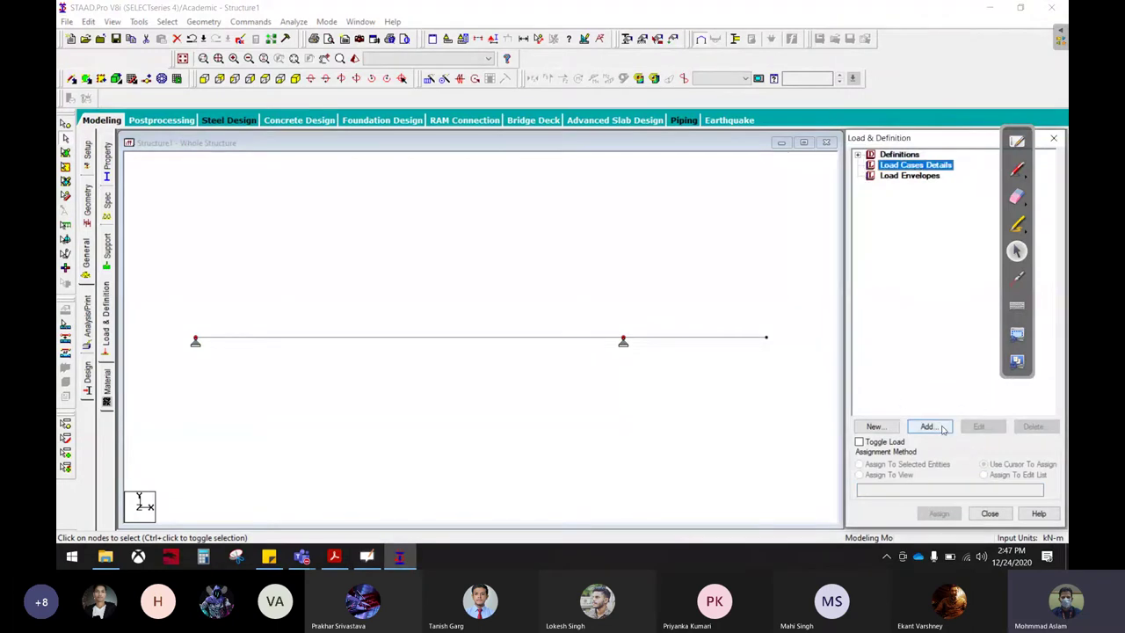
{"action": "left_click", "coordinate": [942, 426]}
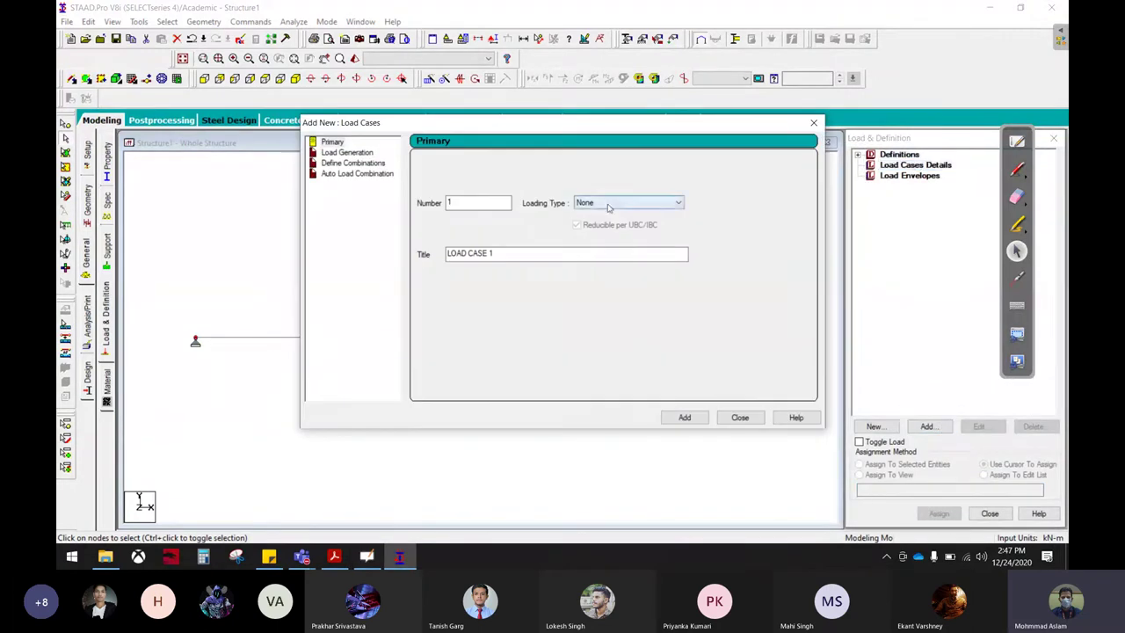
{"action": "left_click", "coordinate": [609, 201]}
{"action": "left_click", "coordinate": [603, 213]}
{"action": "left_click_drag", "start_coordinate": [533, 256], "coordinate": [387, 254]}
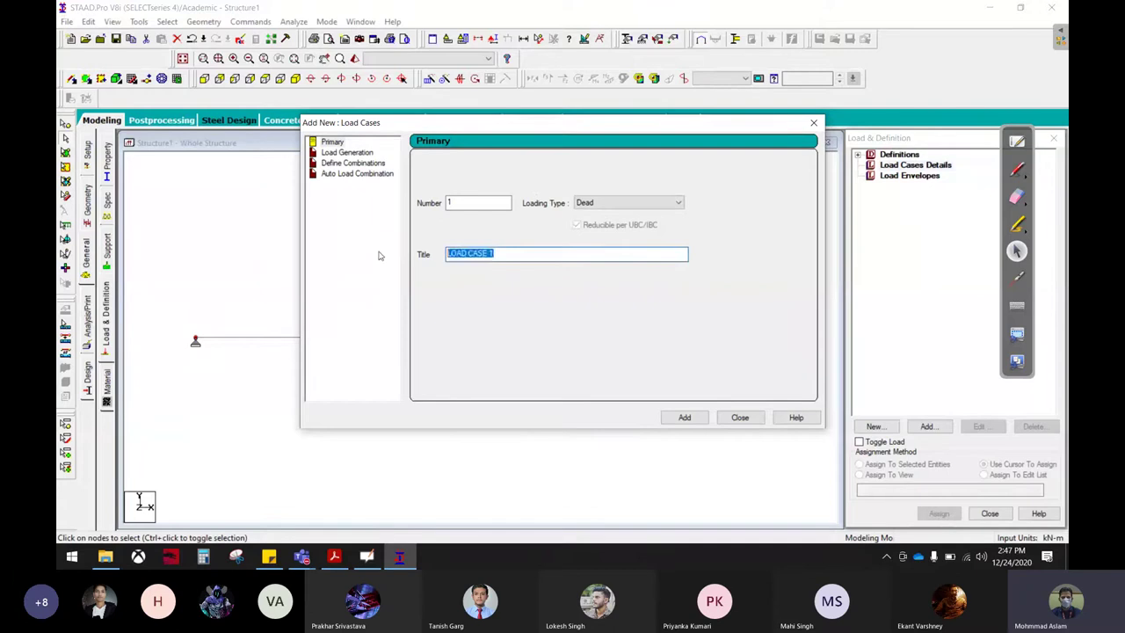
{"action": "type", "text": "Dead"}
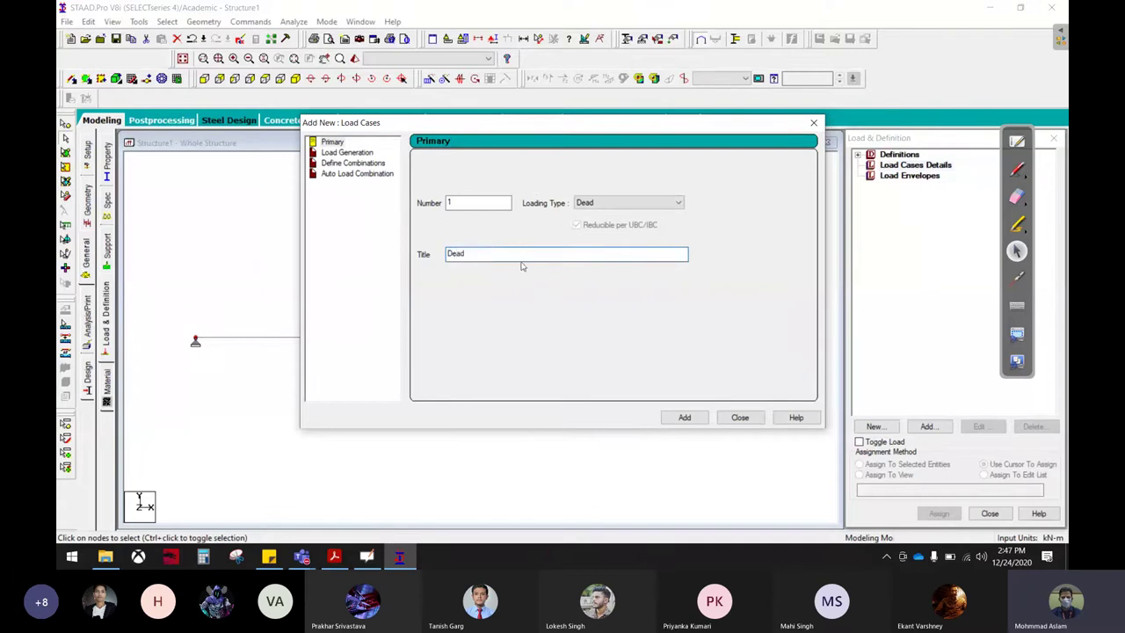
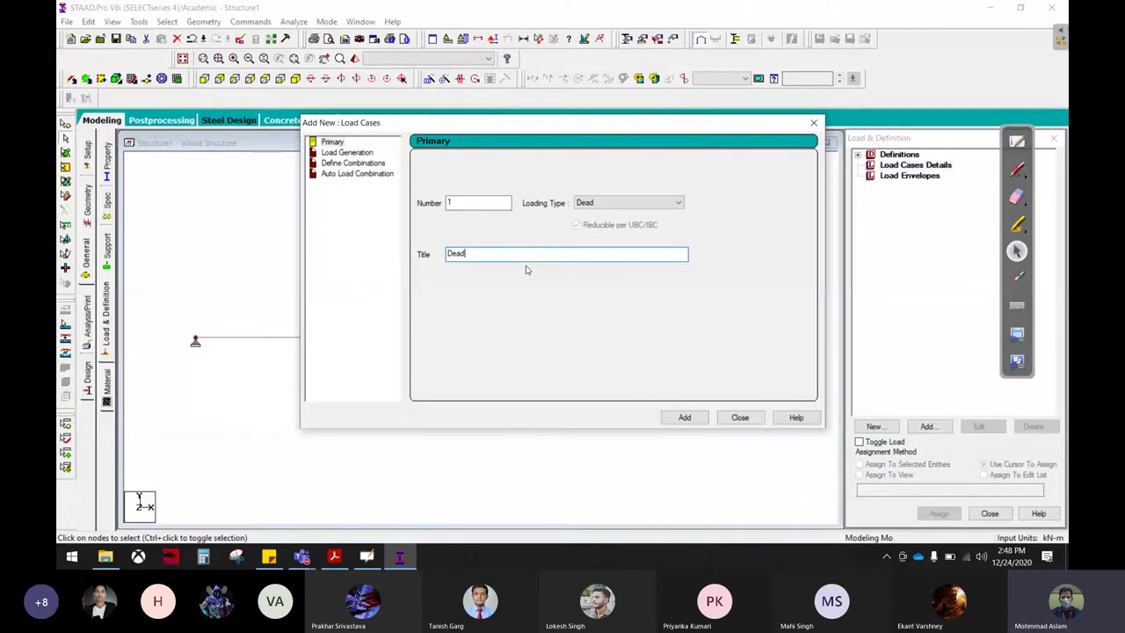
- Add primary load case 1 titled 'Dead' and start adding load items to it
{"action": "left_click", "coordinate": [473, 257]}
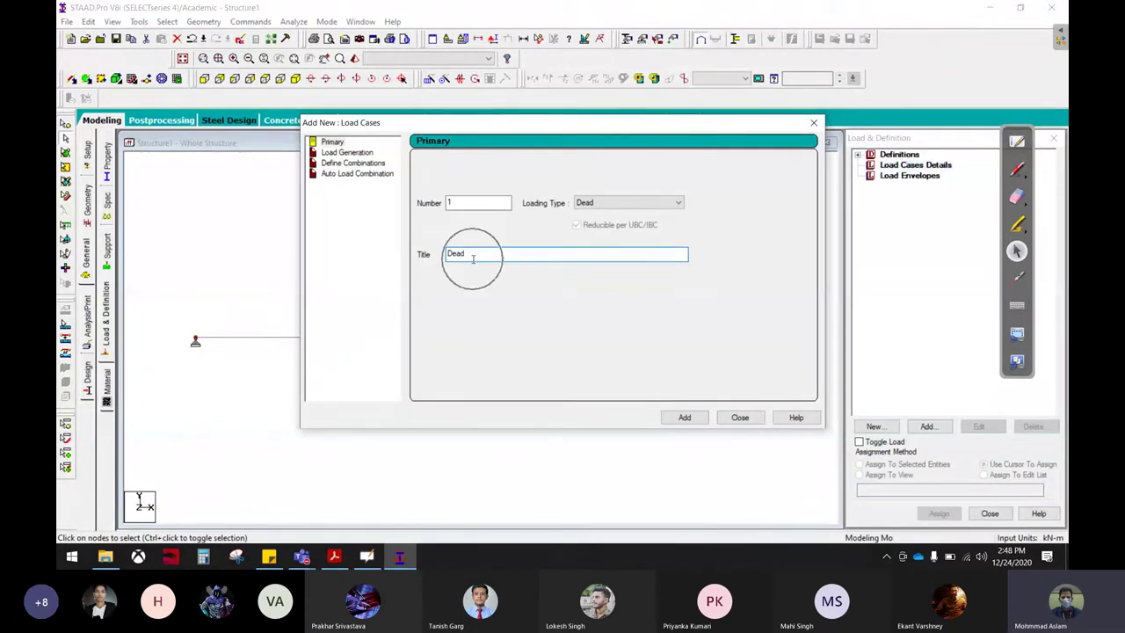
{"action": "left_click", "coordinate": [685, 417]}
{"action": "left_click", "coordinate": [740, 417]}
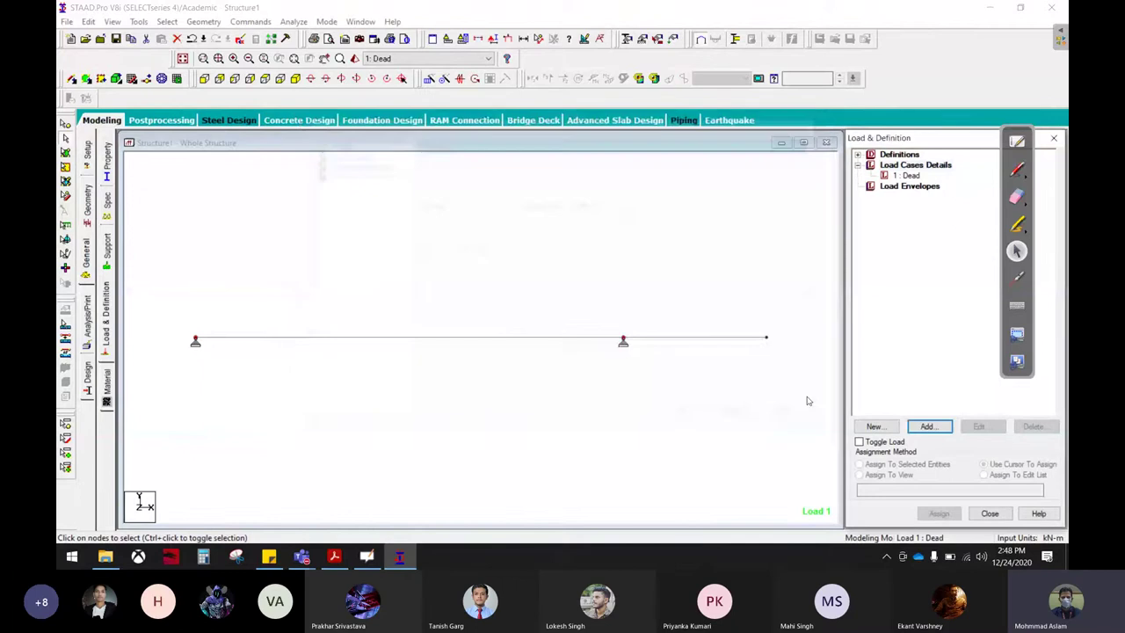
{"action": "left_click", "coordinate": [906, 175]}
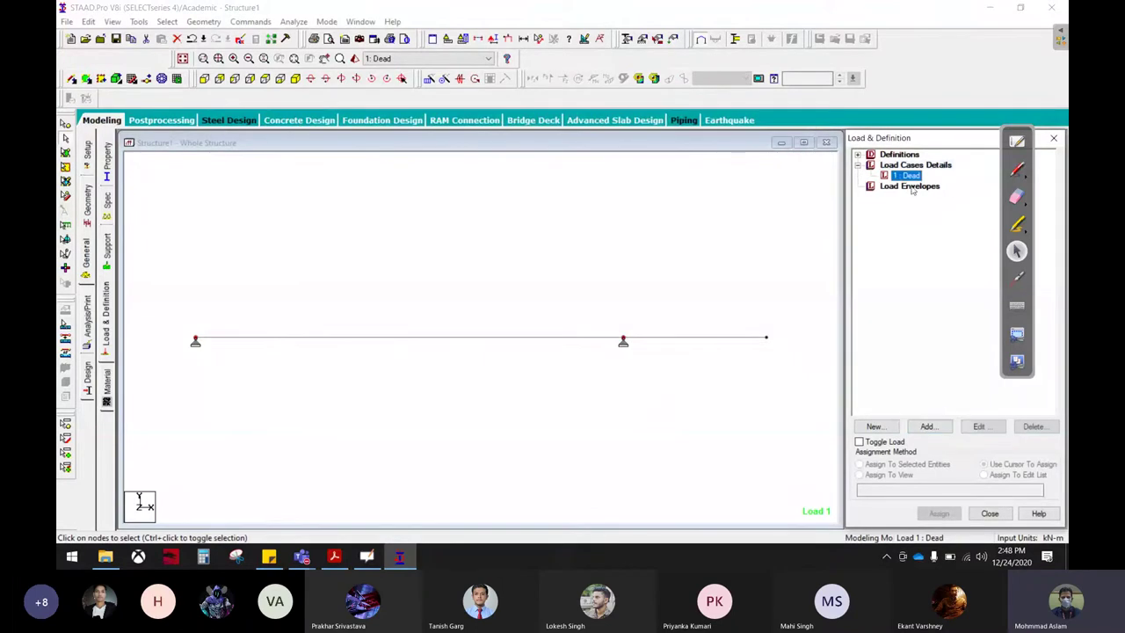
{"action": "left_click", "coordinate": [928, 427]}
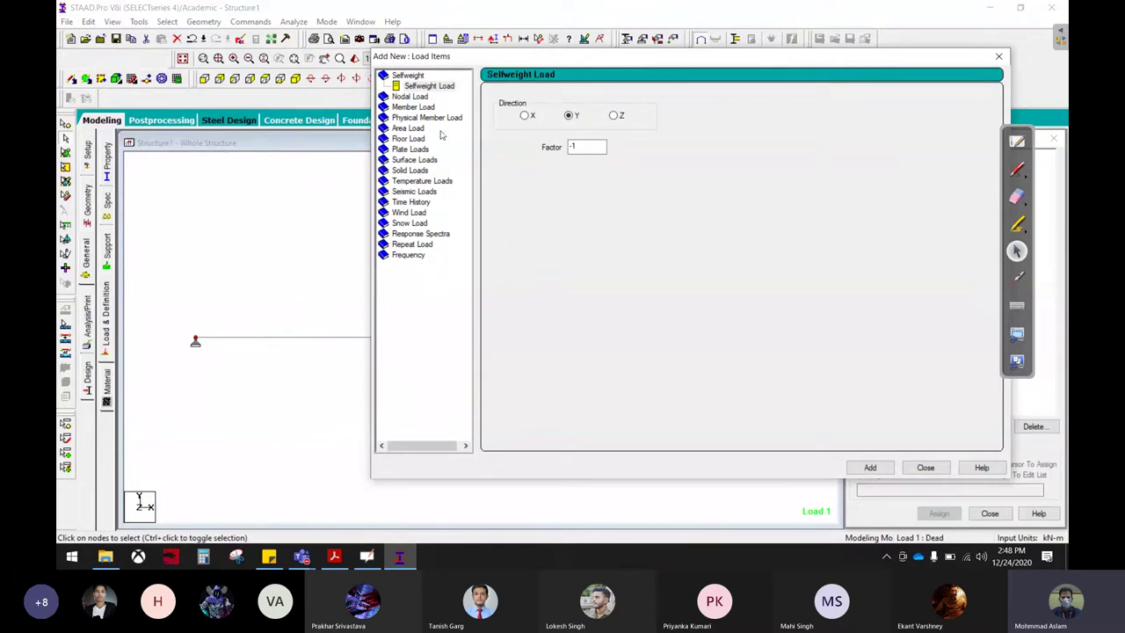
- Choose a Uniform Force member load and enter W1 = -15 kN/m in GY
{"action": "left_click", "coordinate": [425, 107]}
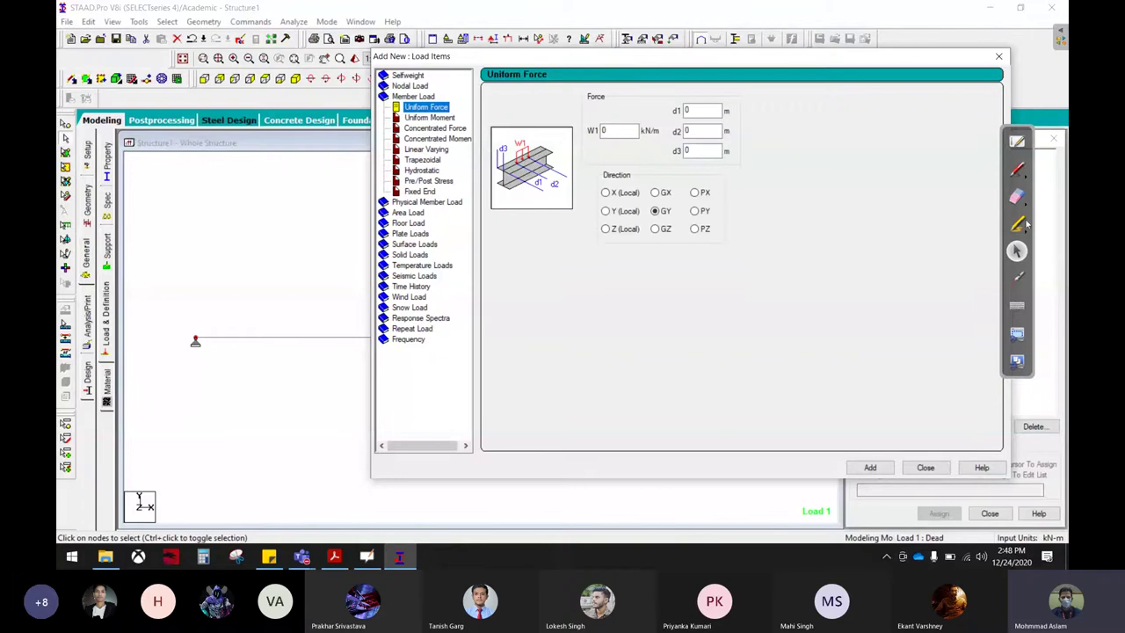
{"action": "left_click", "coordinate": [1015, 171]}
{"action": "mouse_move", "coordinate": [467, 98]}
{"action": "left_mouse_down"}
{"action": "mouse_move", "coordinate": [470, 116]}
{"action": "mouse_move", "coordinate": [684, 69]}
{"action": "mouse_move", "coordinate": [720, 79]}
{"action": "mouse_move", "coordinate": [784, 61]}
{"action": "left_mouse_up"}
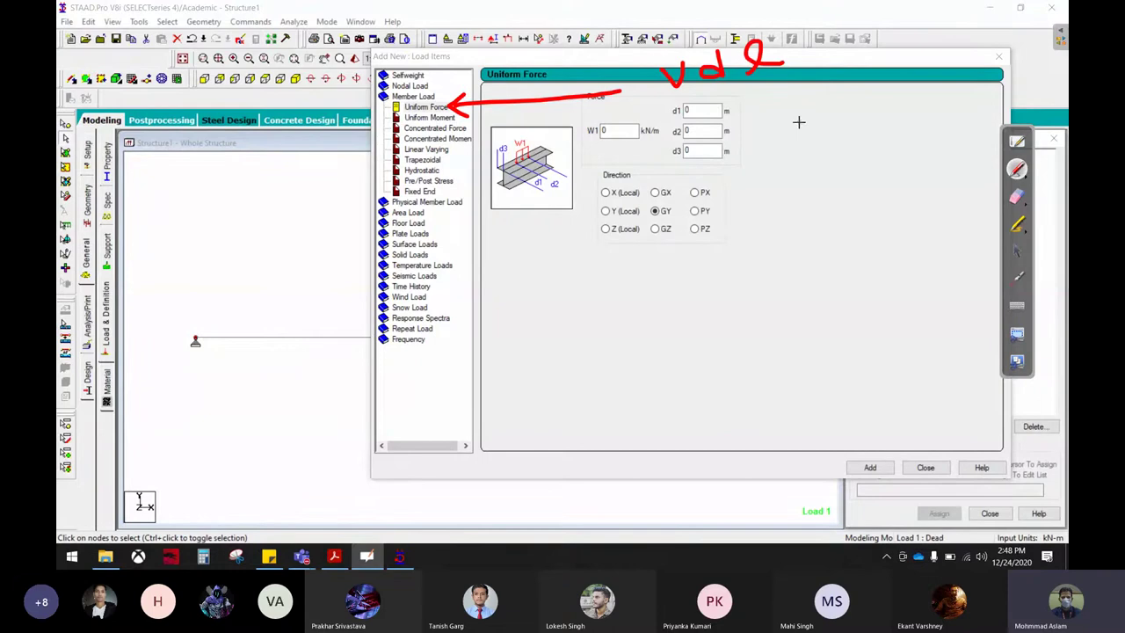
{"action": "left_click", "coordinate": [1016, 250]}
{"action": "left_click", "coordinate": [577, 122]}
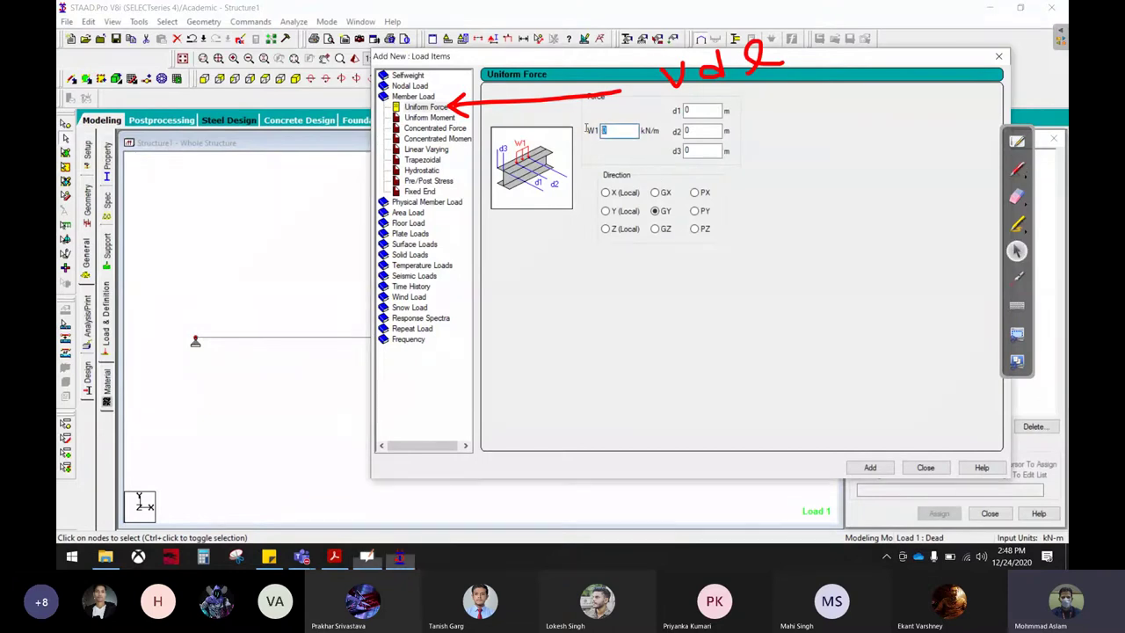
{"action": "type", "text": "-15"}
- Sketch on screen how distances d1 and d2 set the loaded length, then erase the sketch
{"action": "left_click", "coordinate": [1017, 168]}
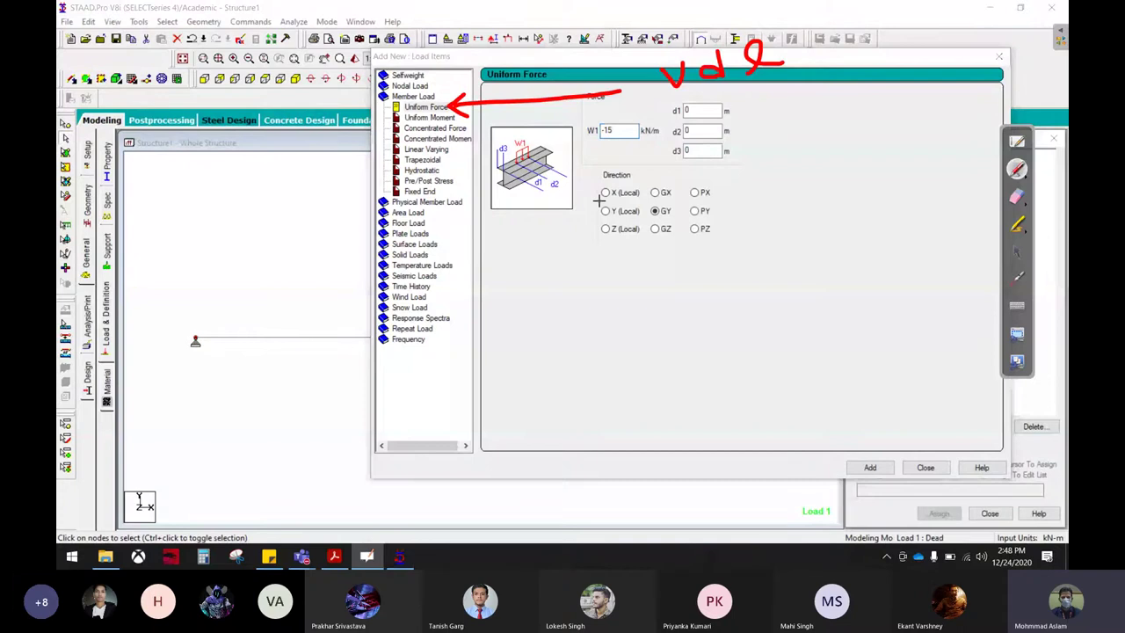
{"action": "left_click_drag", "start_coordinate": [559, 347], "coordinate": [942, 337]}
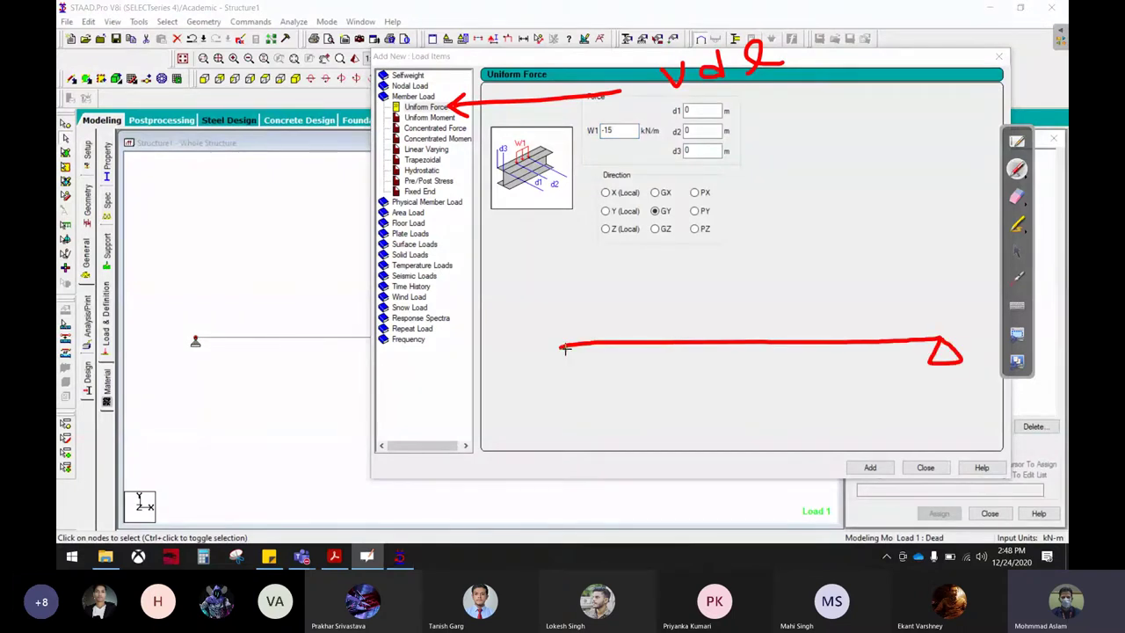
{"action": "left_click_drag", "start_coordinate": [563, 348], "coordinate": [567, 352]}
{"action": "mouse_move", "coordinate": [668, 321]}
{"action": "left_mouse_down"}
{"action": "mouse_move", "coordinate": [668, 339]}
{"action": "mouse_move", "coordinate": [809, 340]}
{"action": "left_mouse_up"}
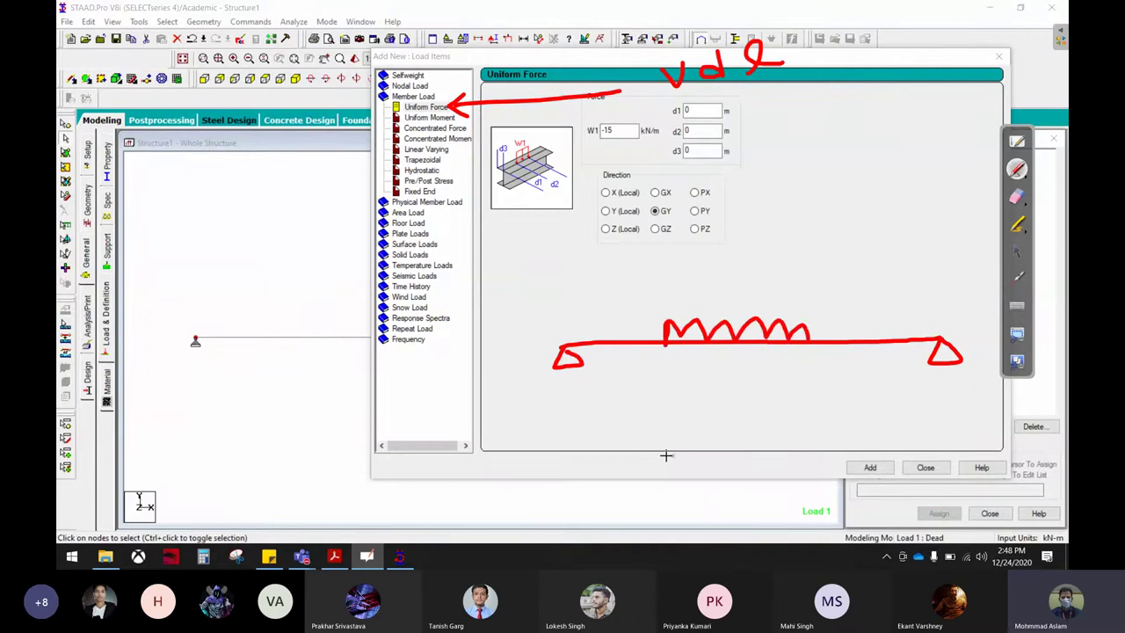
{"action": "mouse_move", "coordinate": [547, 301]}
{"action": "left_mouse_down"}
{"action": "mouse_move", "coordinate": [550, 324]}
{"action": "mouse_move", "coordinate": [664, 314]}
{"action": "left_mouse_up"}
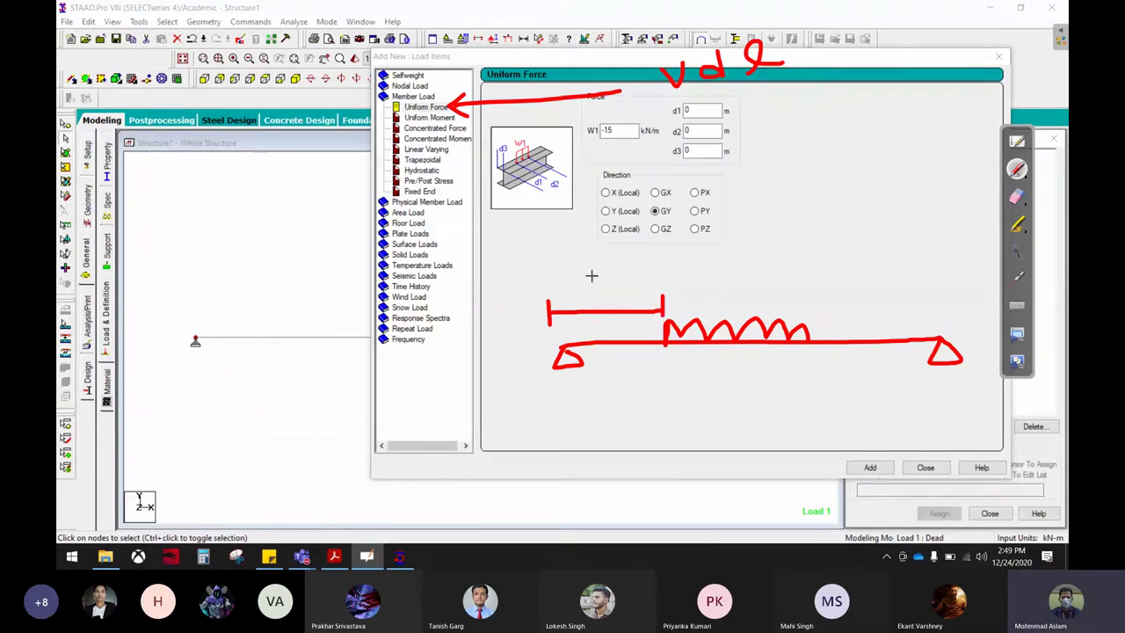
{"action": "mouse_move", "coordinate": [585, 273]}
{"action": "left_mouse_down"}
{"action": "mouse_move", "coordinate": [587, 293]}
{"action": "mouse_move", "coordinate": [621, 293]}
{"action": "left_mouse_up"}
{"action": "mouse_move", "coordinate": [576, 376]}
{"action": "left_mouse_down"}
{"action": "mouse_move", "coordinate": [576, 410]}
{"action": "mouse_move", "coordinate": [615, 392]}
{"action": "mouse_move", "coordinate": [819, 380]}
{"action": "mouse_move", "coordinate": [817, 403]}
{"action": "left_mouse_up"}
{"action": "mouse_move", "coordinate": [693, 405]}
{"action": "left_mouse_down"}
{"action": "mouse_move", "coordinate": [694, 435]}
{"action": "mouse_move", "coordinate": [748, 423]}
{"action": "mouse_move", "coordinate": [766, 433]}
{"action": "left_mouse_up"}
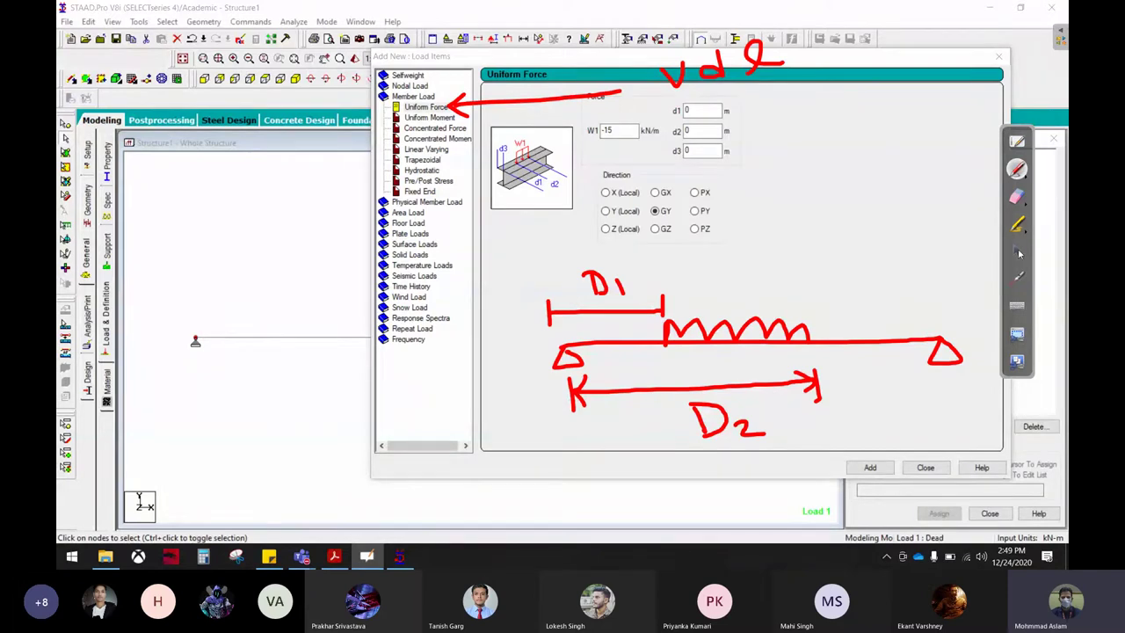
{"action": "left_click", "coordinate": [1017, 196]}
{"action": "mouse_move", "coordinate": [791, 343]}
{"action": "left_mouse_down"}
{"action": "mouse_move", "coordinate": [756, 57]}
{"action": "mouse_move", "coordinate": [492, 105]}
{"action": "left_mouse_up"}
{"action": "left_click", "coordinate": [1017, 252]}
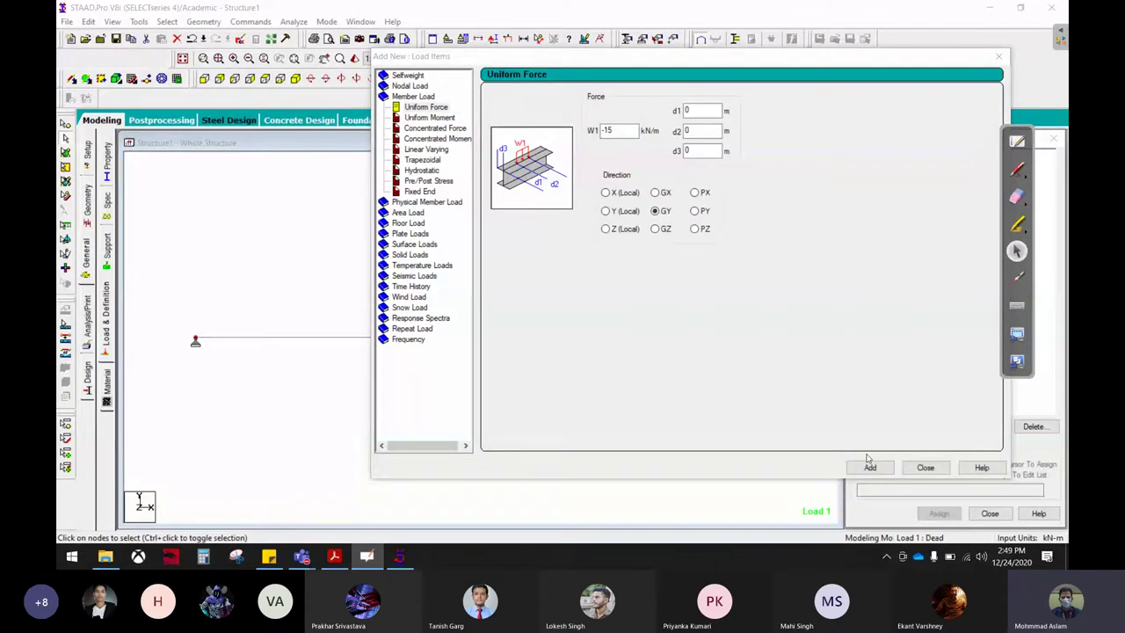
- Add the -15 kN/m uniform GY load to the Dead case
{"action": "left_click", "coordinate": [870, 467]}
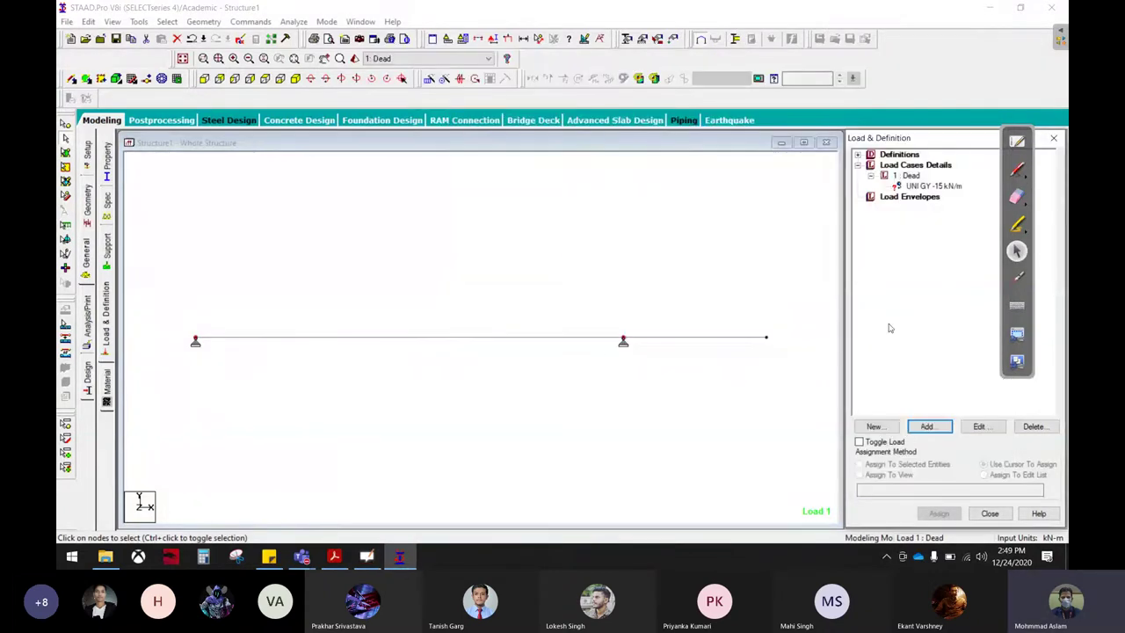
{"action": "mouse_move", "coordinate": [897, 185]}
{"action": "left_mouse_down"}
{"action": "mouse_move", "coordinate": [488, 308]}
{"action": "mouse_move", "coordinate": [494, 332]}
{"action": "left_mouse_up"}
{"action": "left_click_drag", "start_coordinate": [905, 186], "coordinate": [684, 337]}
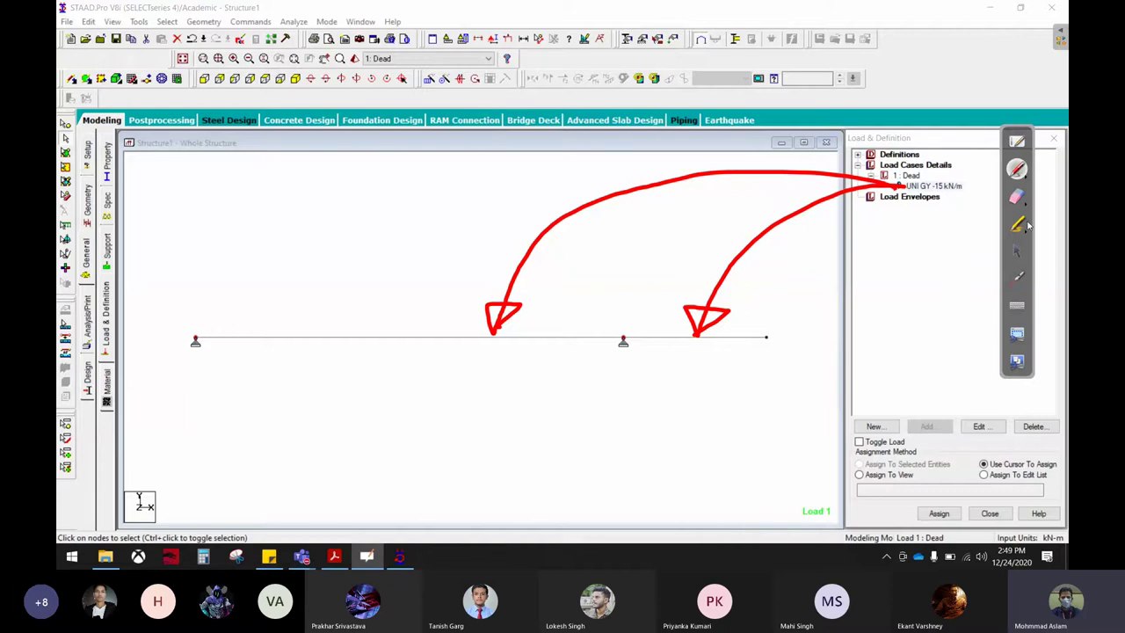
- Select beams 1 and 2 and assign the uniform load to them
{"action": "left_click", "coordinate": [1015, 252]}
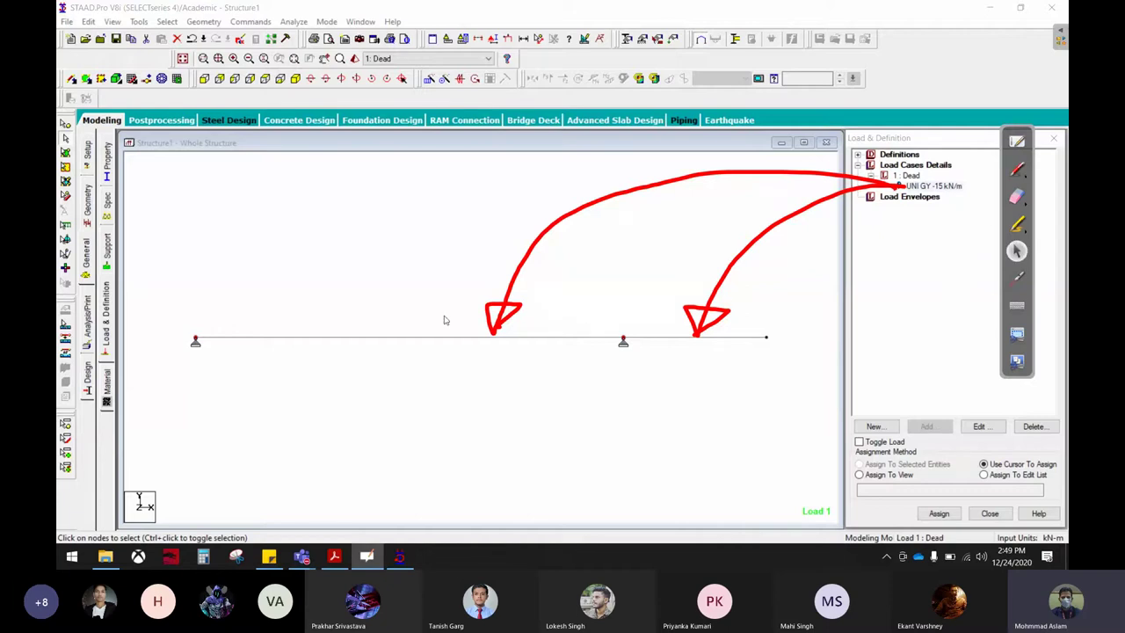
{"action": "left_click", "coordinate": [623, 356]}
{"action": "left_click", "coordinate": [766, 338]}
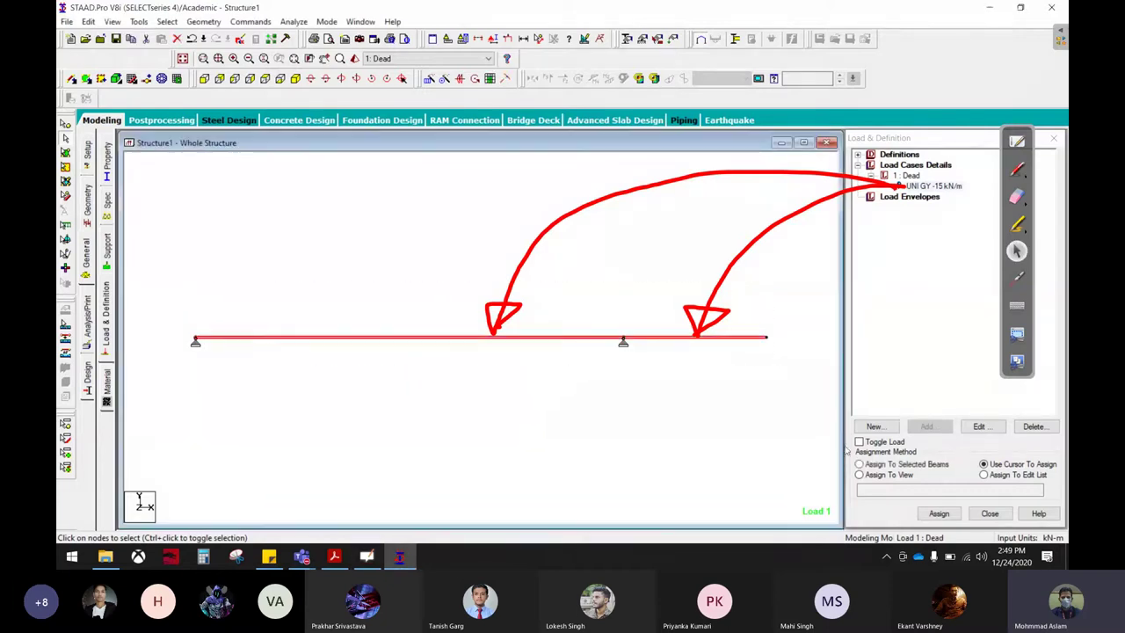
{"action": "left_click", "coordinate": [927, 467]}
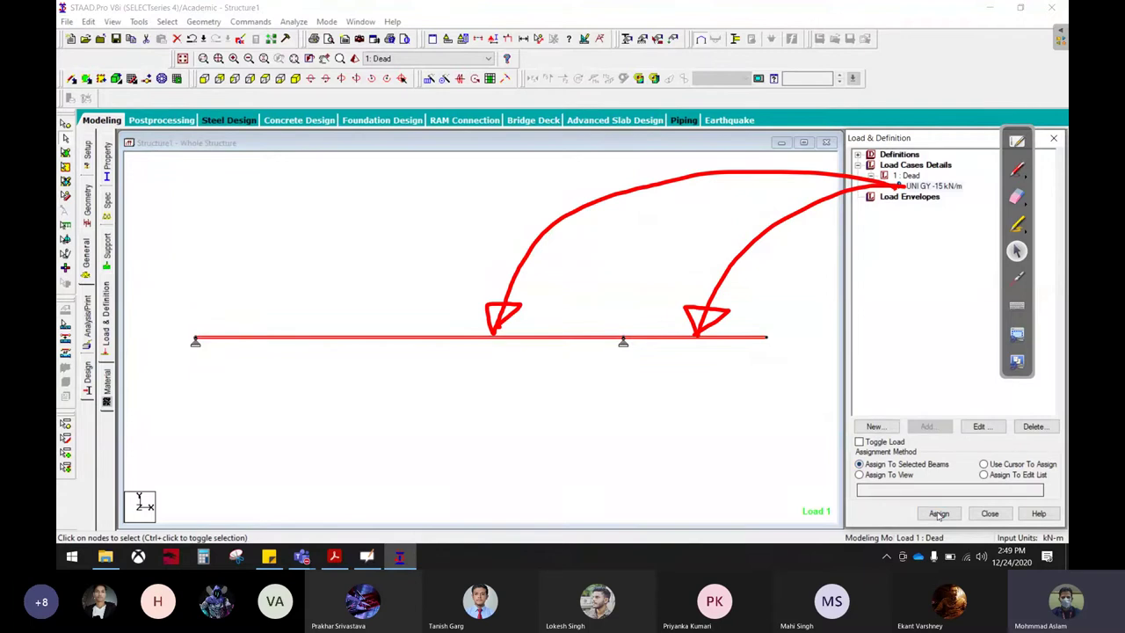
{"action": "left_click", "coordinate": [939, 514]}
{"action": "left_click", "coordinate": [1017, 196]}
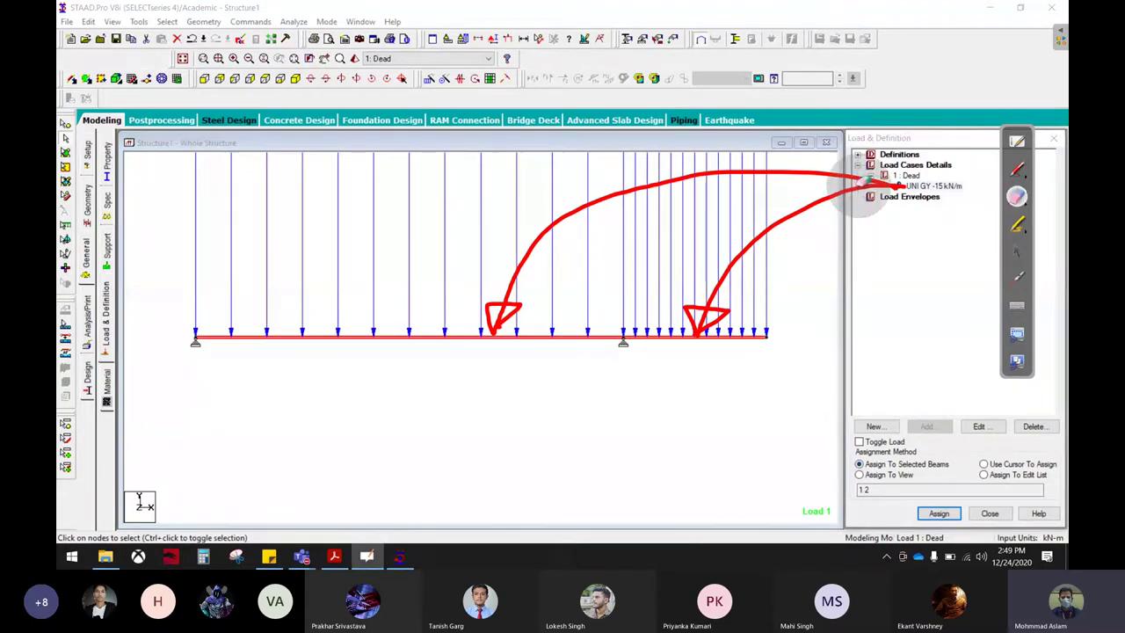
{"action": "mouse_move", "coordinate": [853, 188]}
{"action": "left_mouse_down"}
{"action": "mouse_move", "coordinate": [721, 180]}
{"action": "mouse_move", "coordinate": [486, 356]}
{"action": "mouse_move", "coordinate": [561, 271]}
{"action": "mouse_move", "coordinate": [791, 221]}
{"action": "left_mouse_up"}
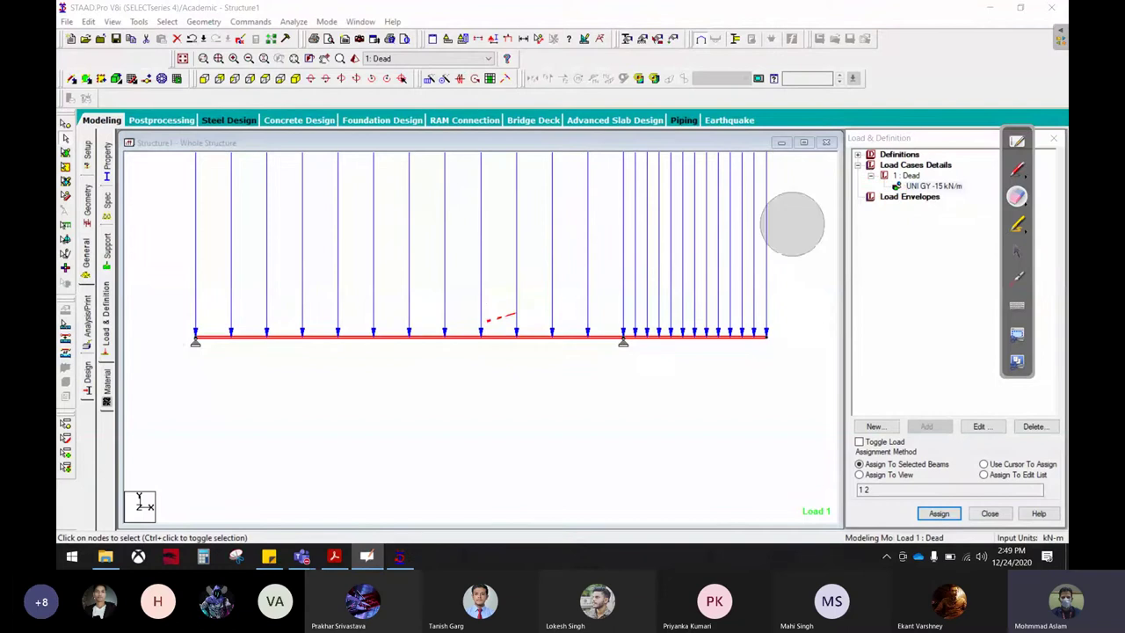
{"action": "left_click", "coordinate": [1017, 252]}
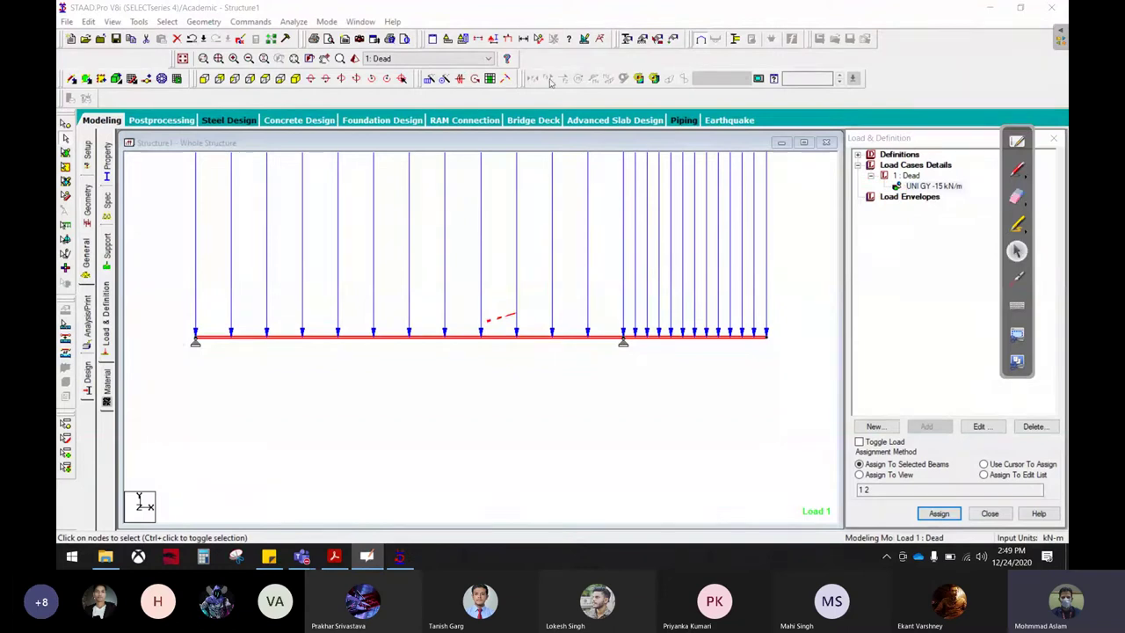
{"action": "left_click", "coordinate": [466, 41]}
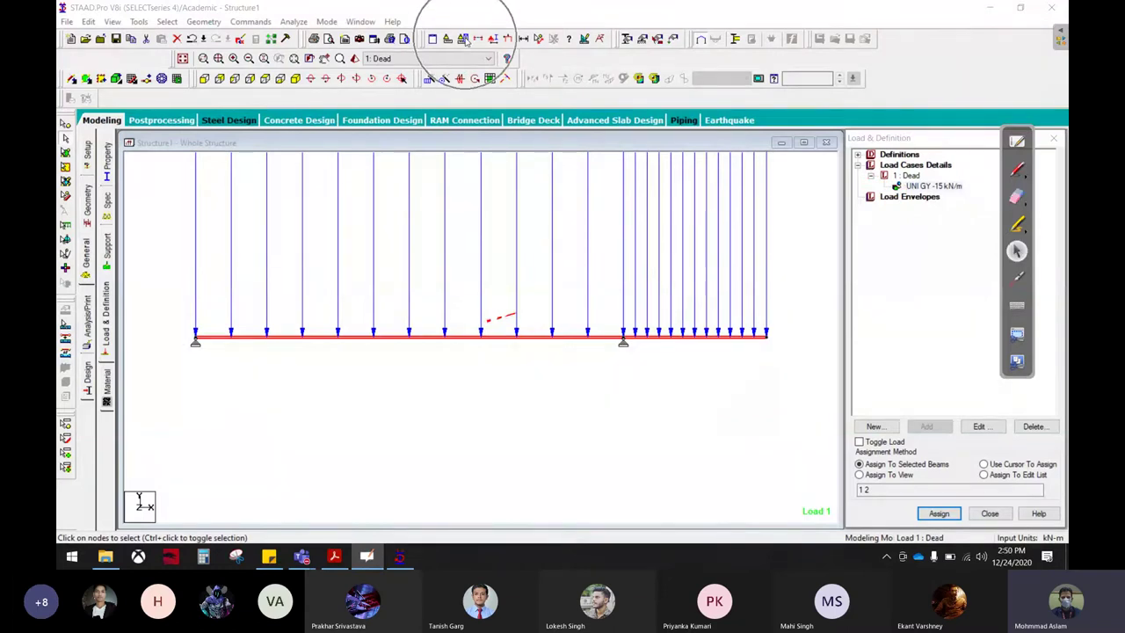
- Set the Dist. Force diagram scale to 40 with Apply Immediately ticked
{"action": "left_click", "coordinate": [465, 40]}
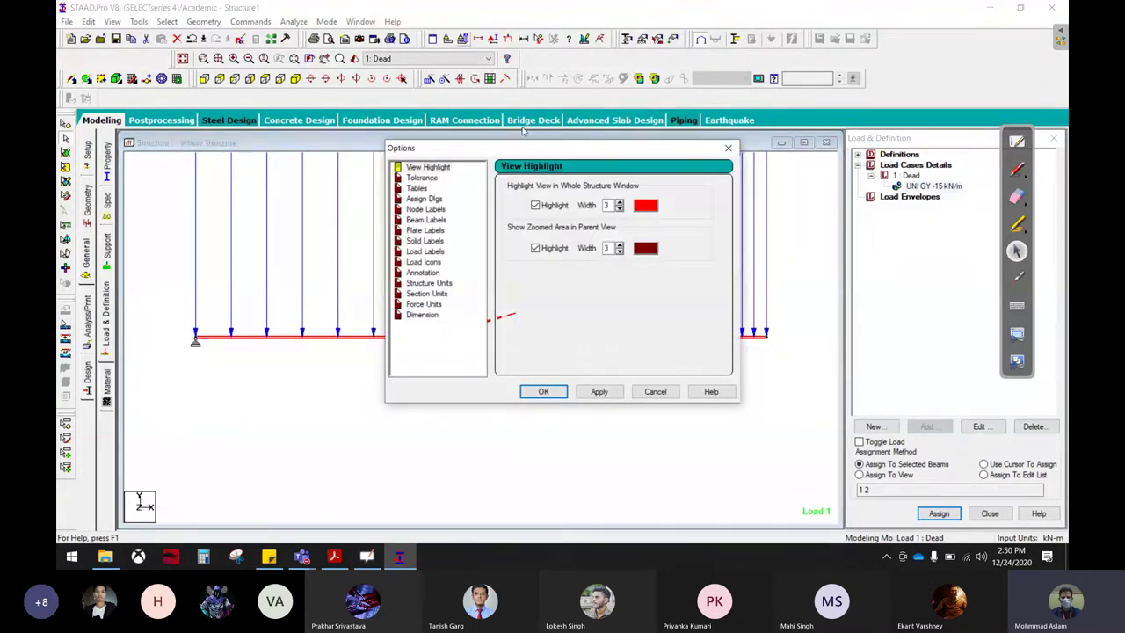
{"action": "left_click", "coordinate": [727, 148]}
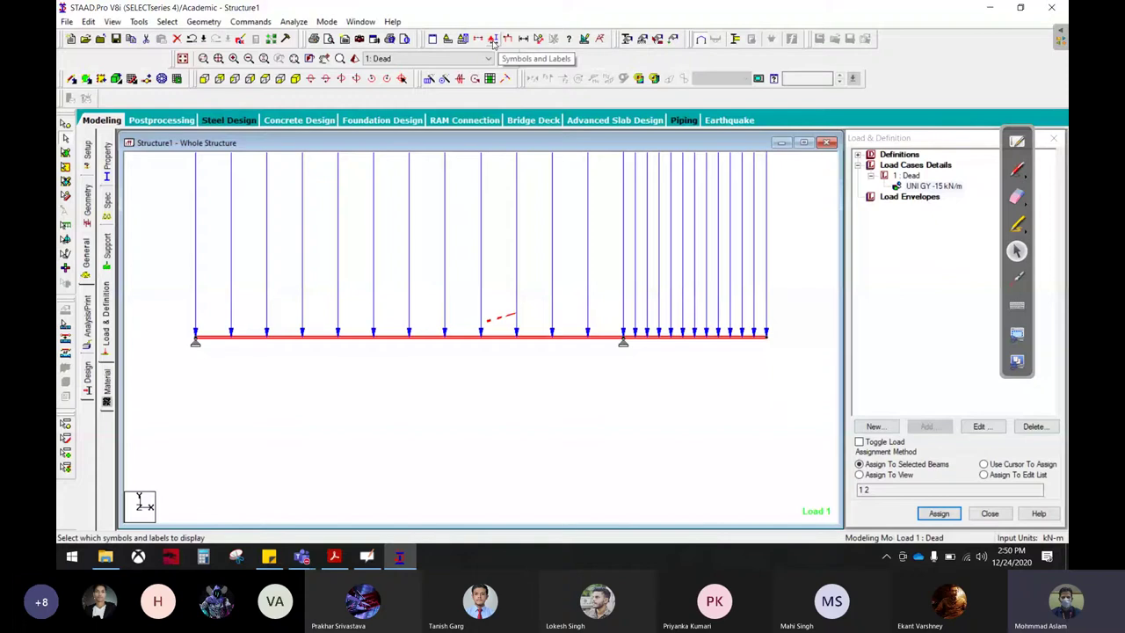
{"action": "left_click", "coordinate": [568, 280]}
{"action": "left_click", "coordinate": [493, 43]}
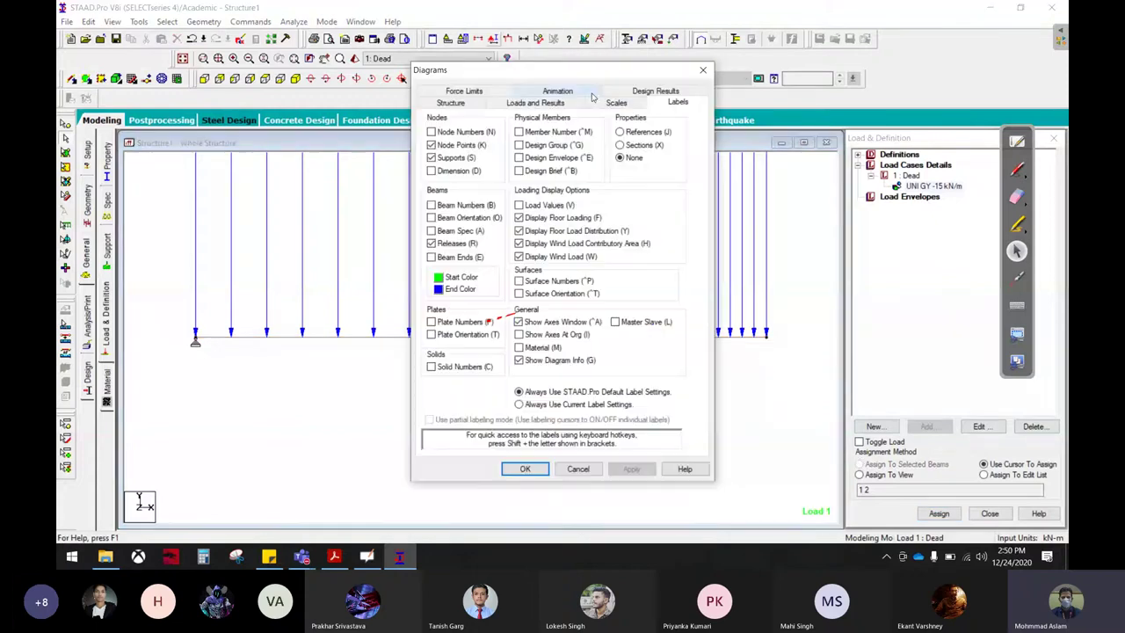
{"action": "left_click", "coordinate": [618, 102]}
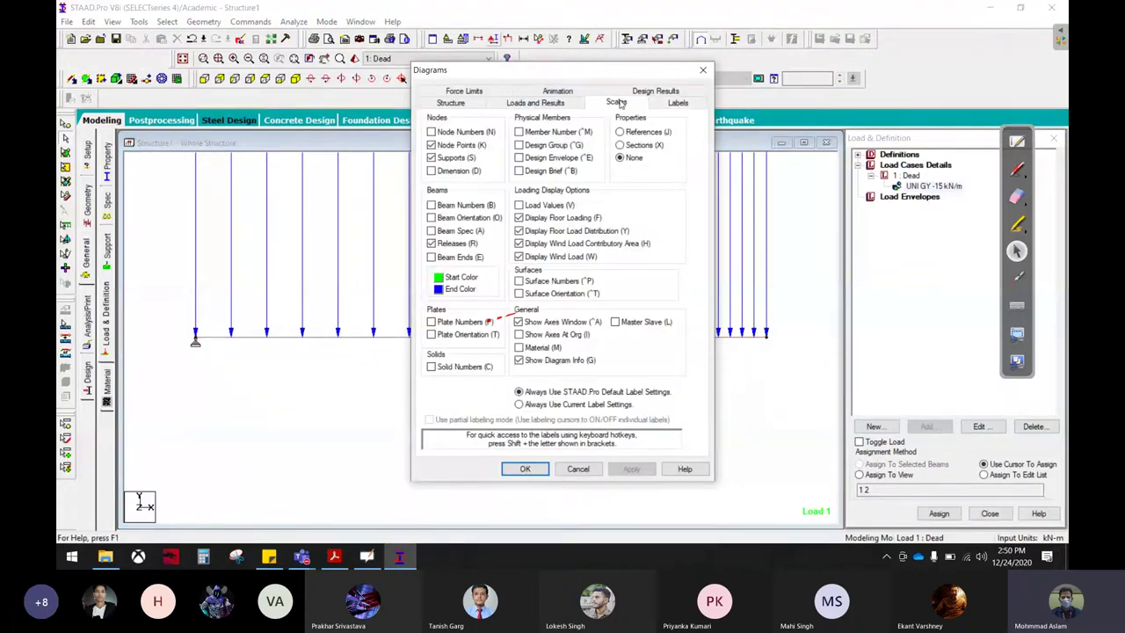
{"action": "left_click", "coordinate": [1017, 169]}
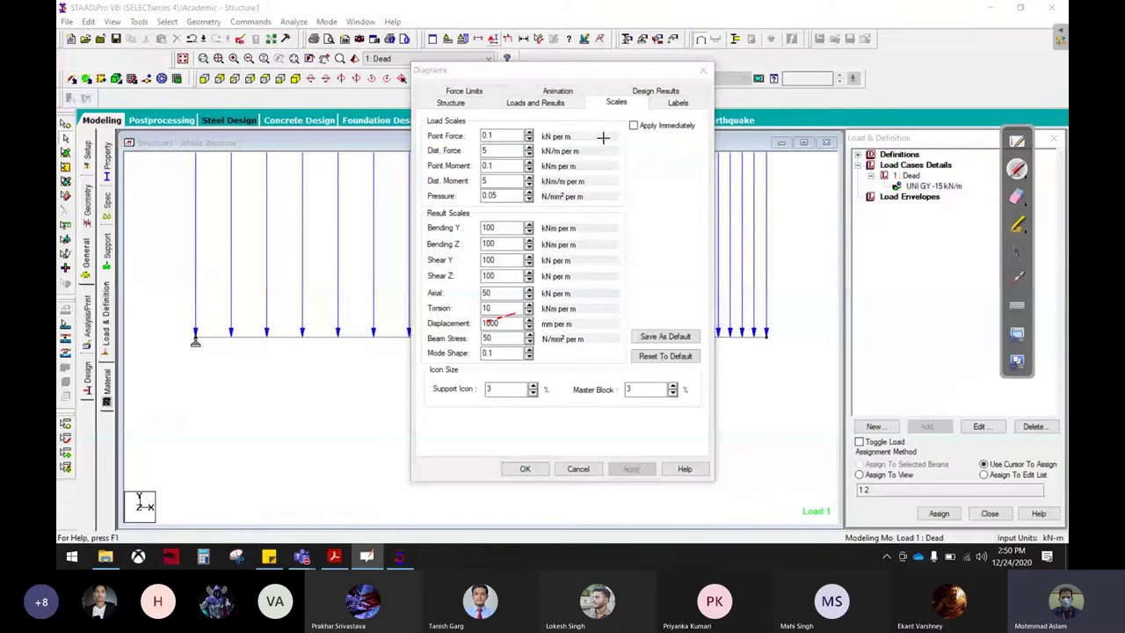
{"action": "left_click_drag", "start_coordinate": [603, 137], "coordinate": [648, 160]}
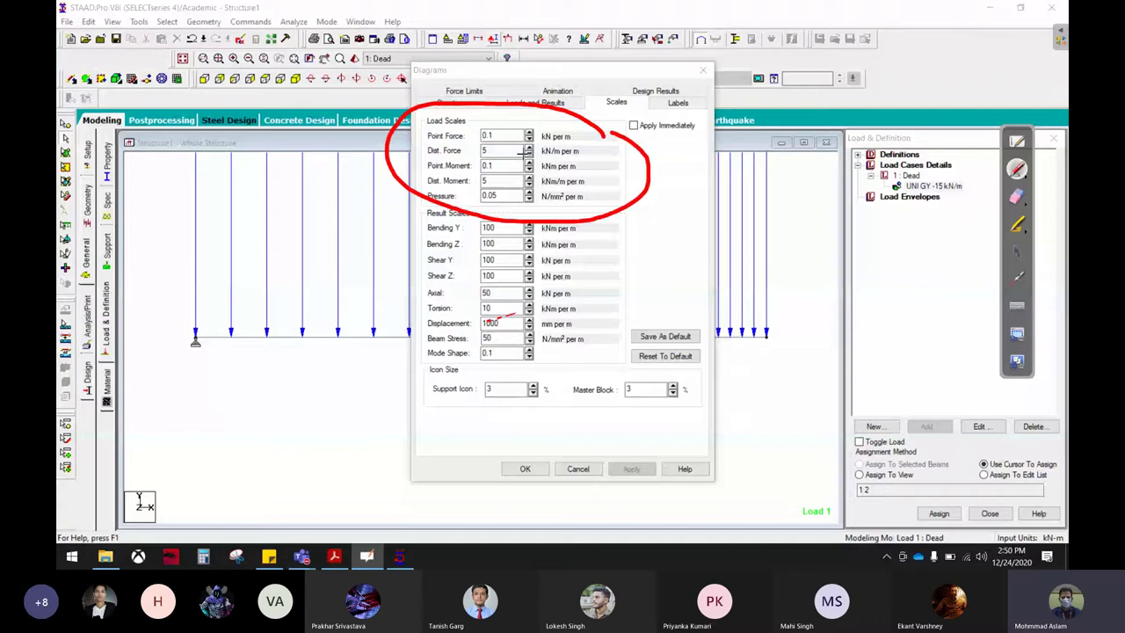
{"action": "mouse_move", "coordinate": [575, 151]}
{"action": "left_mouse_down"}
{"action": "mouse_move", "coordinate": [724, 151]}
{"action": "mouse_move", "coordinate": [796, 130]}
{"action": "left_mouse_up"}
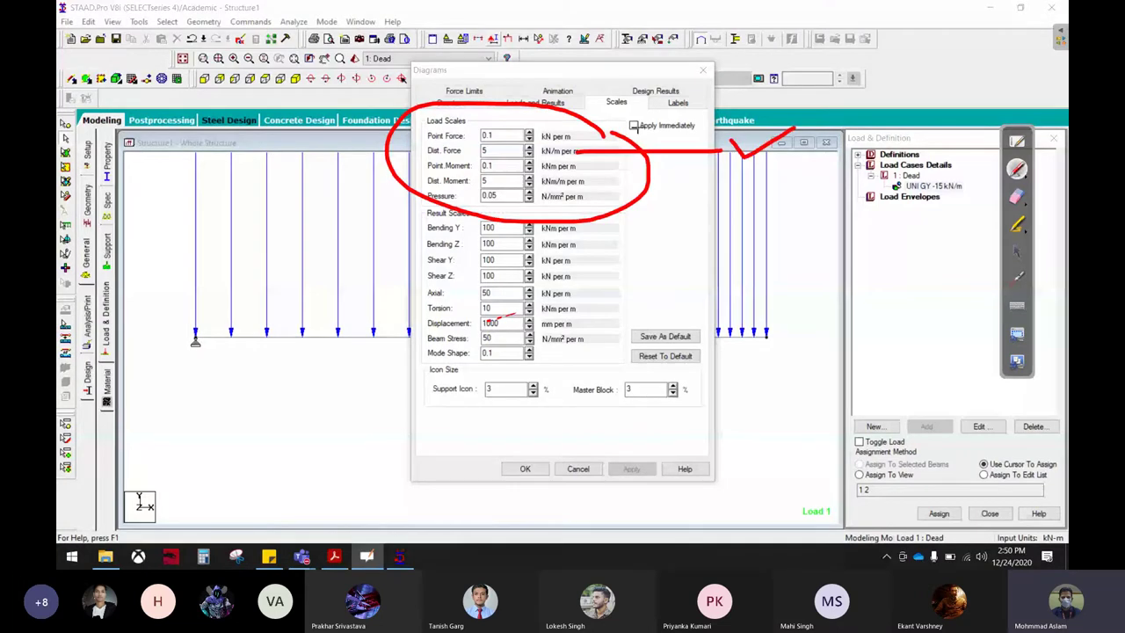
{"action": "left_click", "coordinate": [1017, 251]}
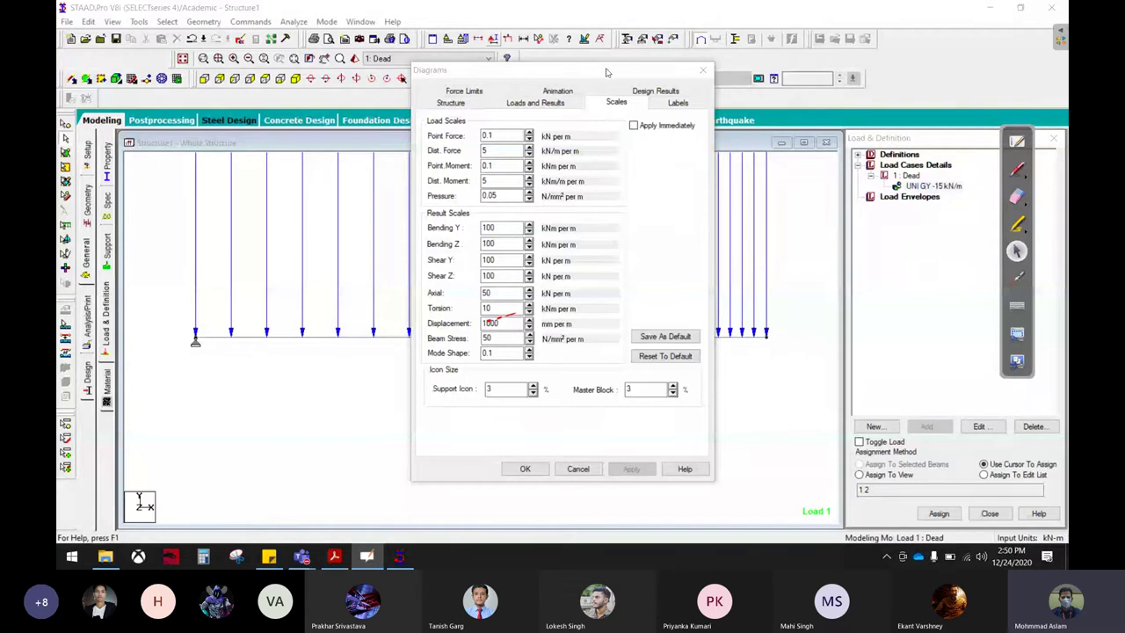
{"action": "left_click_drag", "start_coordinate": [563, 69], "coordinate": [921, 55]}
{"action": "left_click", "coordinate": [992, 111]}
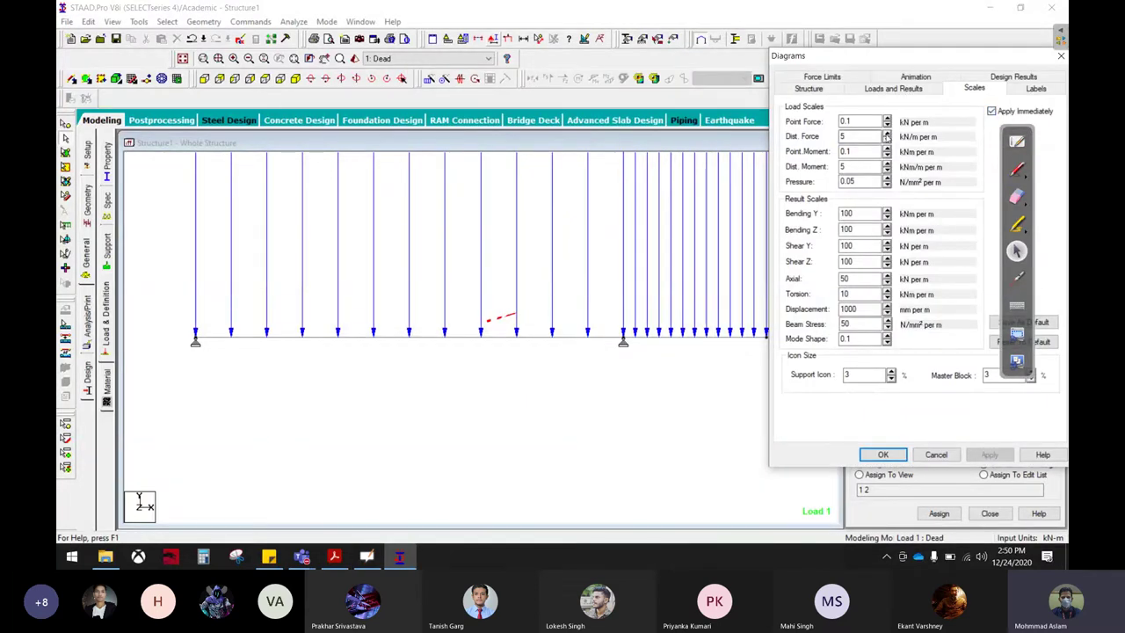
{"action": "left_click", "coordinate": [887, 132]}
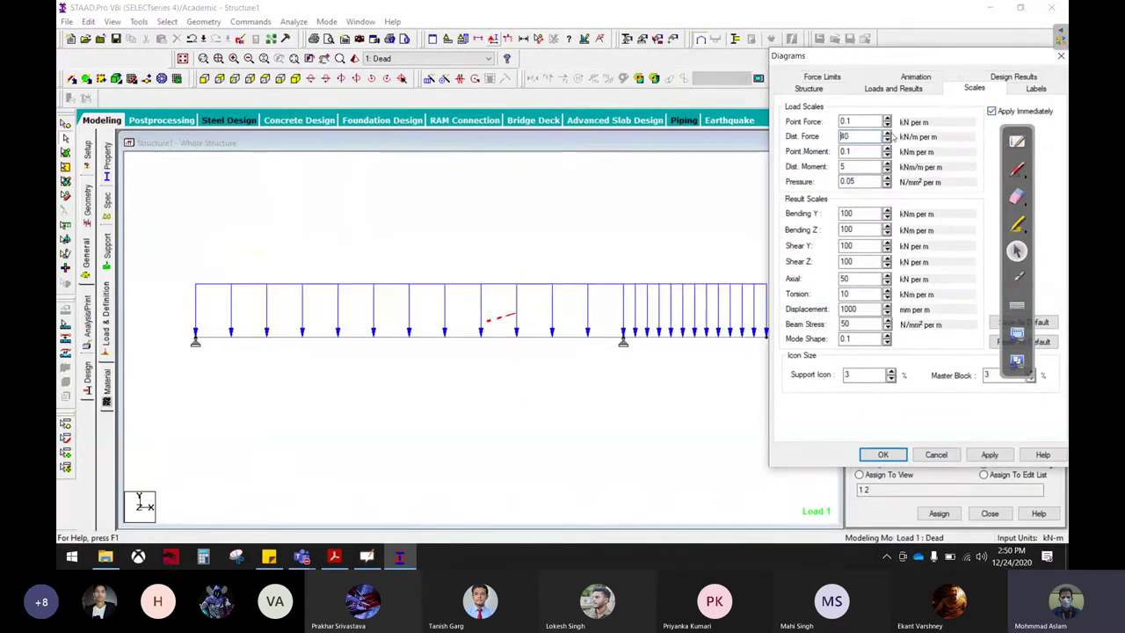
{"action": "left_click", "coordinate": [883, 455]}
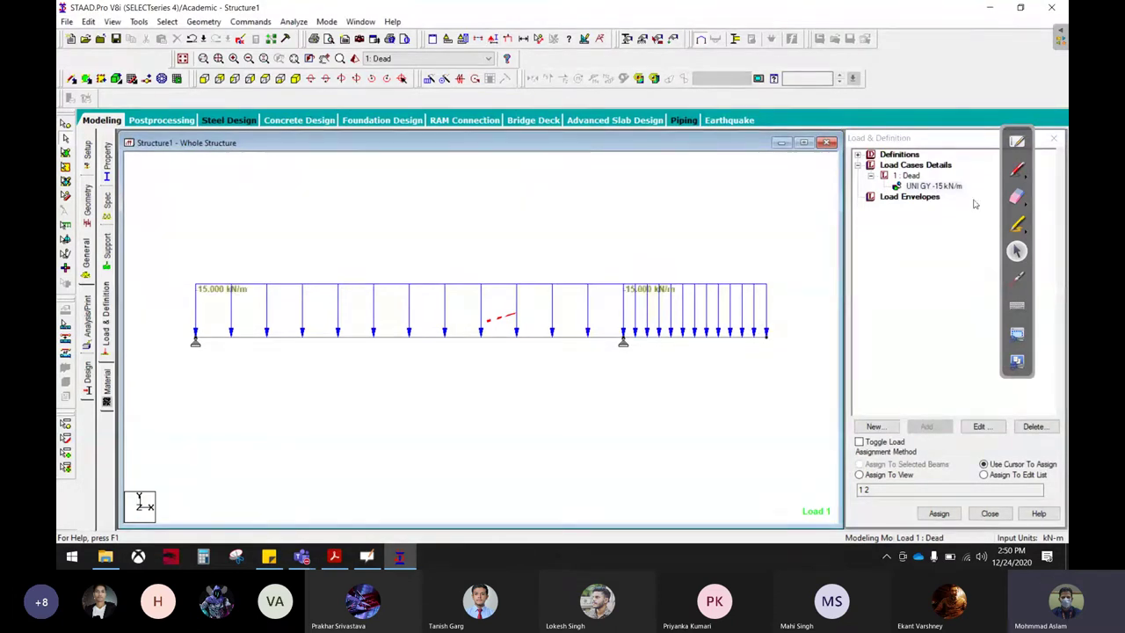
- Highlight the 15.000 kN/m load labels on both spans, then erase the marks
{"action": "left_click", "coordinate": [1017, 168]}
{"action": "left_click_drag", "start_coordinate": [277, 251], "coordinate": [264, 259]}
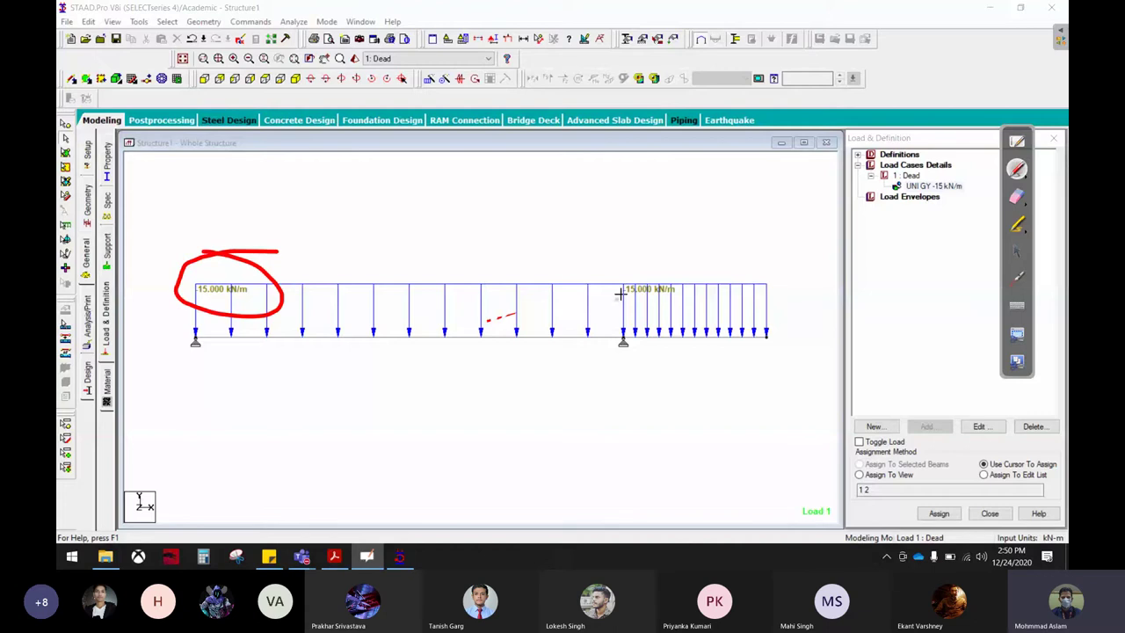
{"action": "left_click_drag", "start_coordinate": [622, 256], "coordinate": [680, 253]}
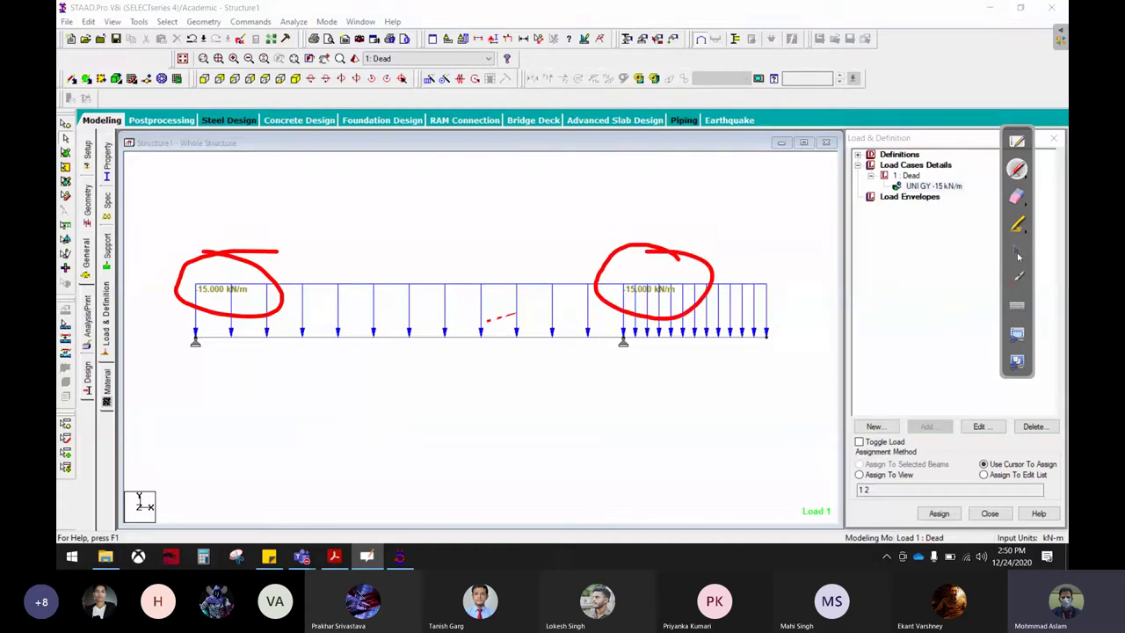
{"action": "left_click", "coordinate": [1017, 196]}
{"action": "mouse_move", "coordinate": [499, 289]}
{"action": "left_mouse_down"}
{"action": "mouse_move", "coordinate": [312, 236]}
{"action": "mouse_move", "coordinate": [264, 303]}
{"action": "left_mouse_up"}
{"action": "left_click", "coordinate": [1020, 253]}
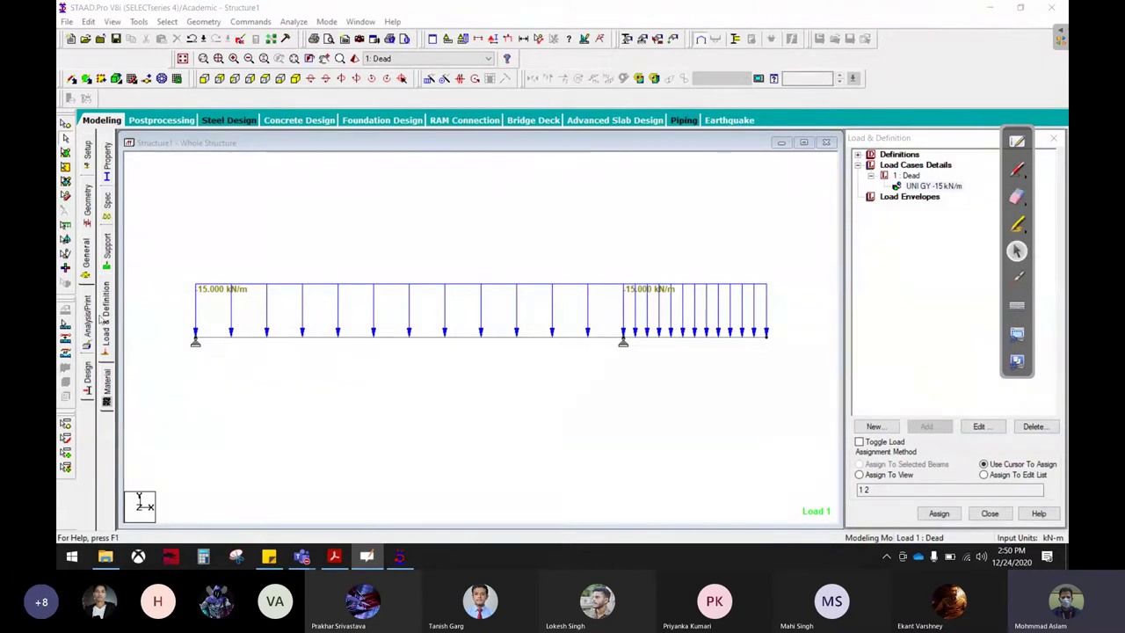
- Add a Perform Analysis command to the model
{"action": "left_click", "coordinate": [89, 320]}
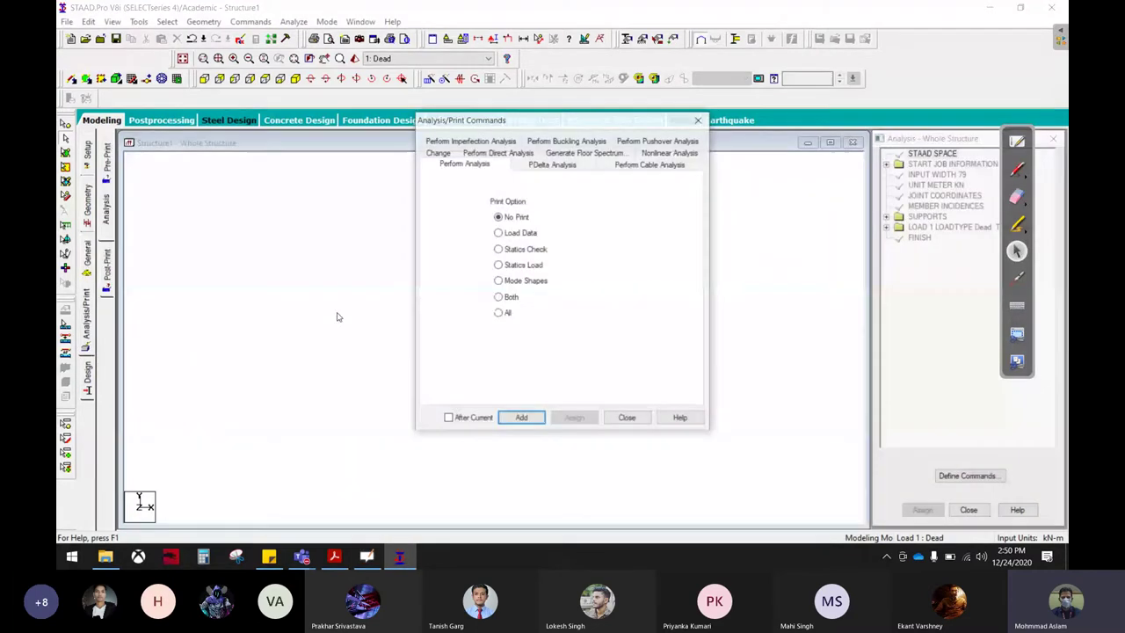
{"action": "left_click", "coordinate": [519, 417]}
{"action": "left_click", "coordinate": [624, 417]}
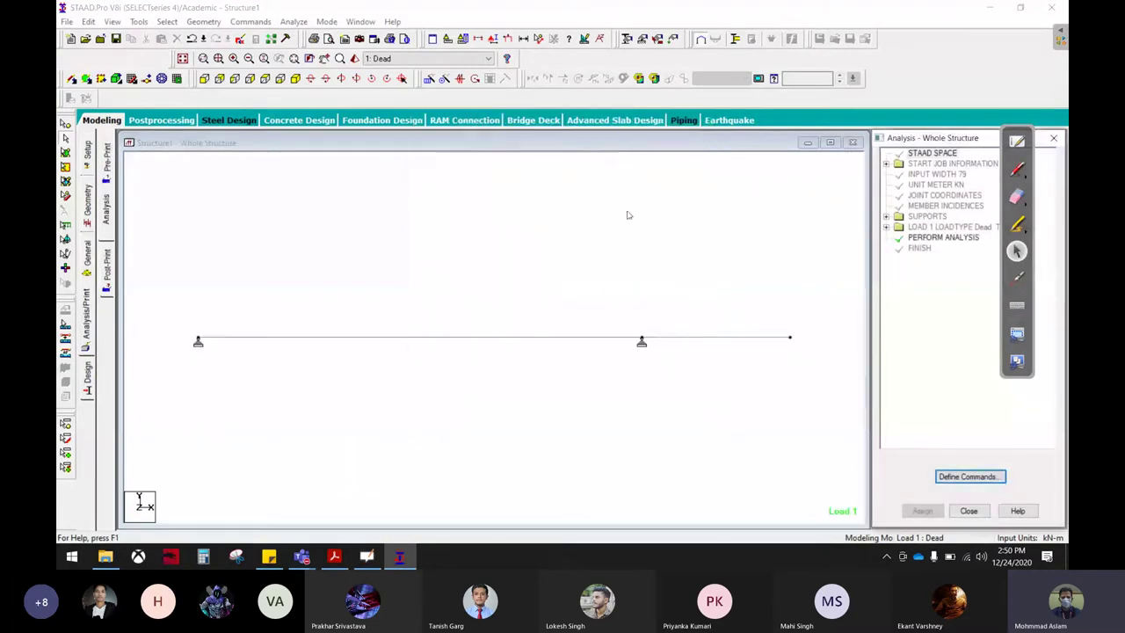
- Run the analysis, saving the structure, and circle the 4 errors reported
{"action": "left_click", "coordinate": [293, 21]}
{"action": "left_click", "coordinate": [310, 39]}
{"action": "key", "text": "Return"}
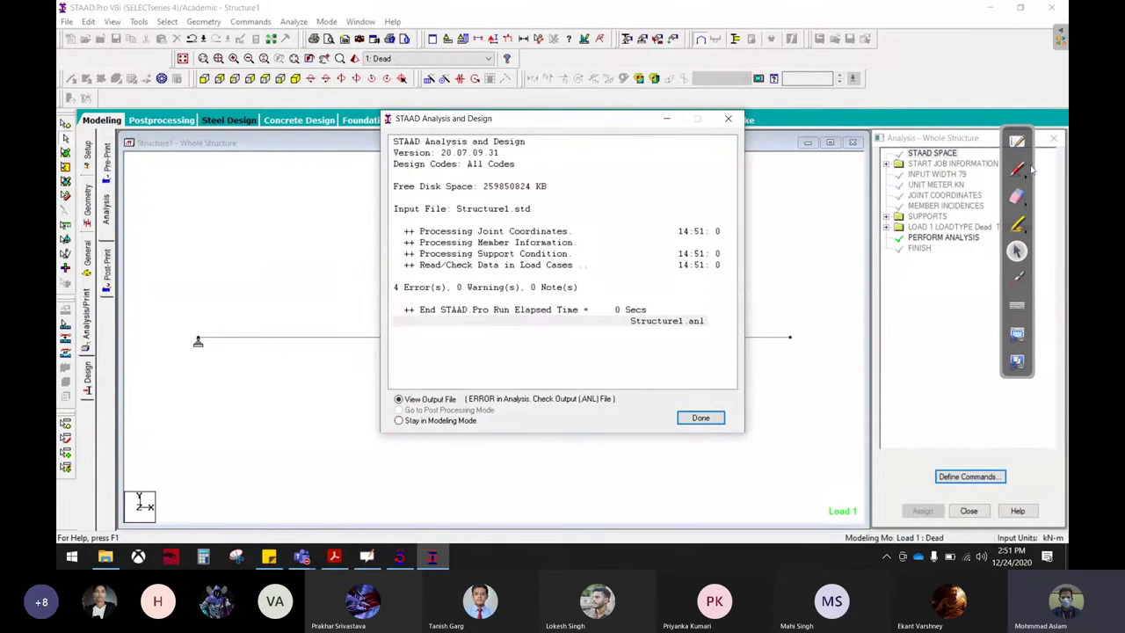
{"action": "left_click", "coordinate": [1017, 167]}
{"action": "mouse_move", "coordinate": [545, 277]}
{"action": "left_mouse_down"}
{"action": "mouse_move", "coordinate": [520, 303]}
{"action": "mouse_move", "coordinate": [541, 278]}
{"action": "left_mouse_up"}
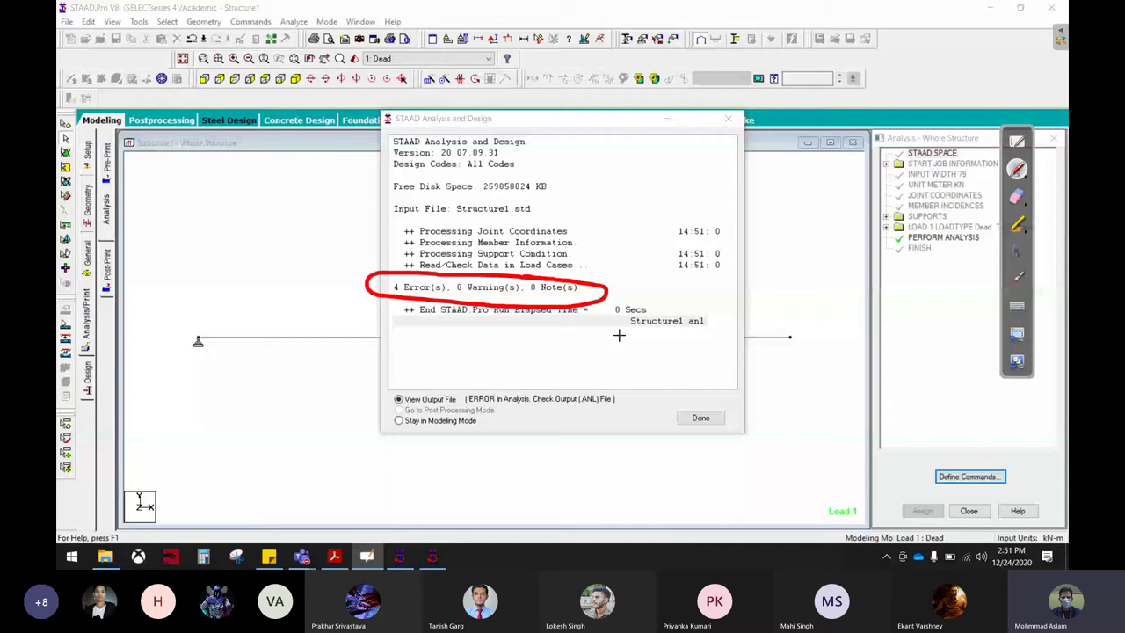
- Clear the annotation and close the run report and output file
{"action": "left_click", "coordinate": [1017, 196]}
{"action": "left_click_drag", "start_coordinate": [567, 303], "coordinate": [297, 287]}
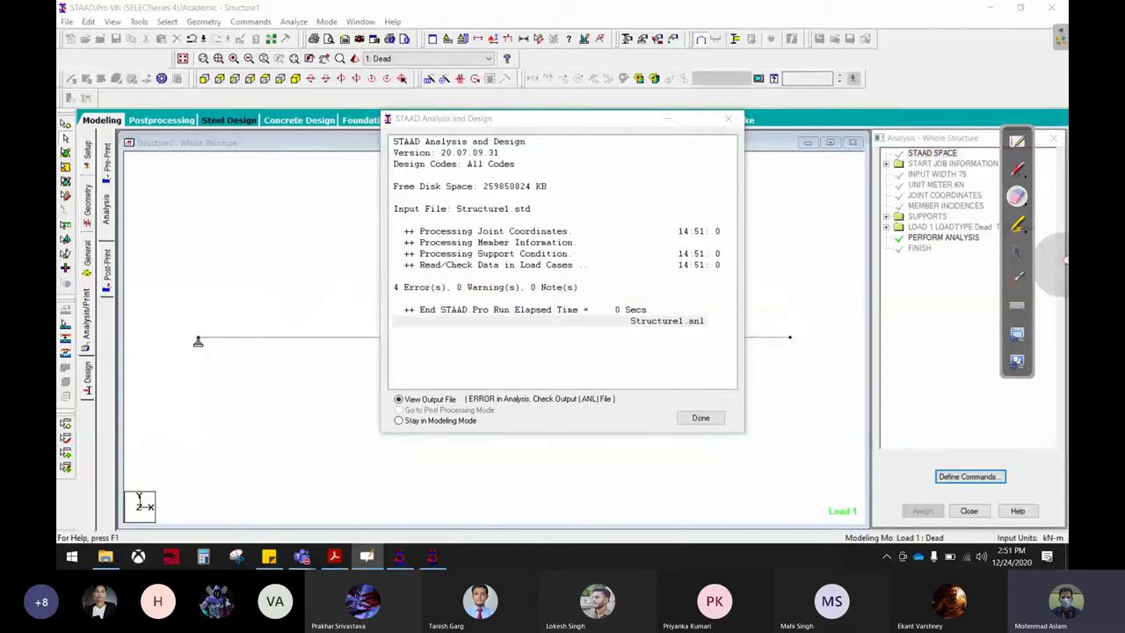
{"action": "left_click", "coordinate": [1017, 251]}
{"action": "left_click", "coordinate": [694, 421]}
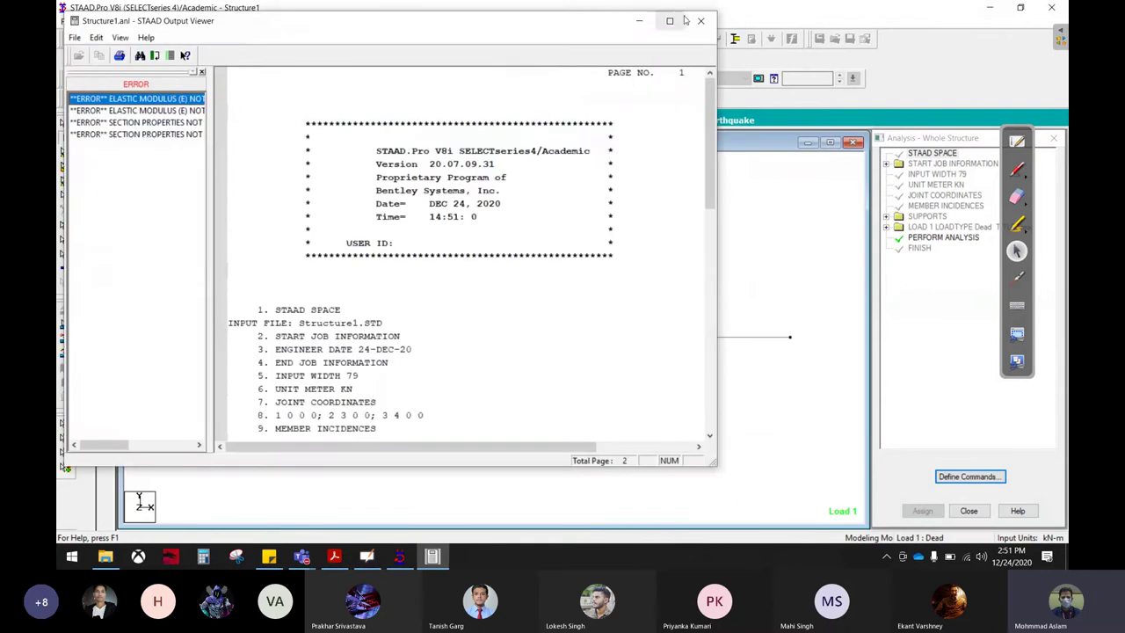
{"action": "left_click", "coordinate": [700, 20]}
- Define a rectangular 0.30 × 0.23 m concrete section and assign it to all beams in view
{"action": "left_click", "coordinate": [107, 160]}
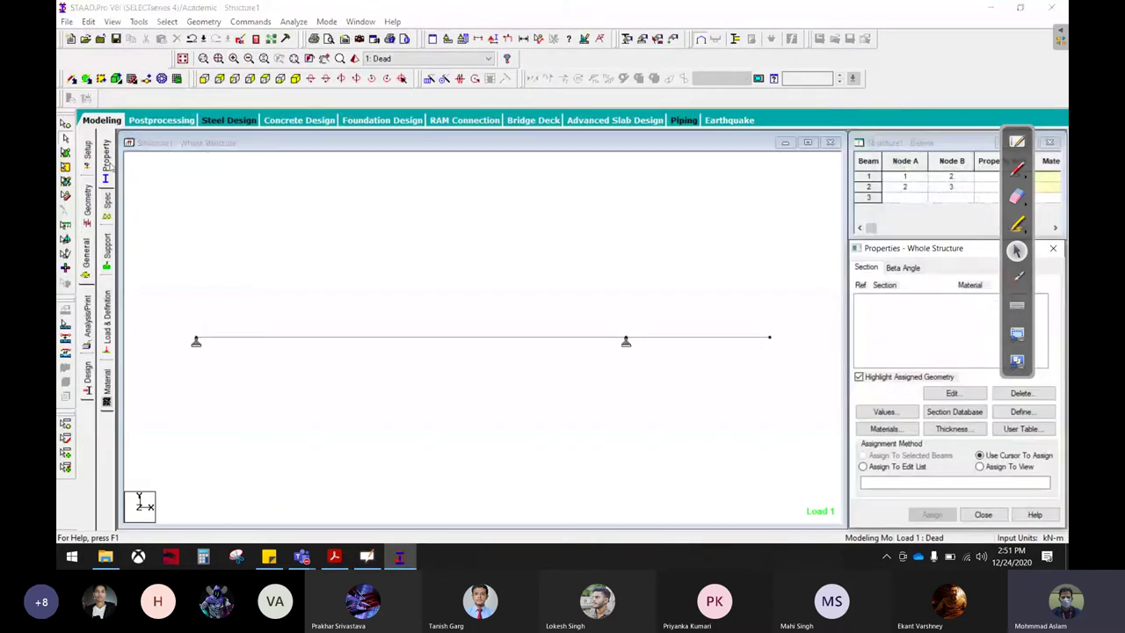
{"action": "left_click", "coordinate": [1028, 413]}
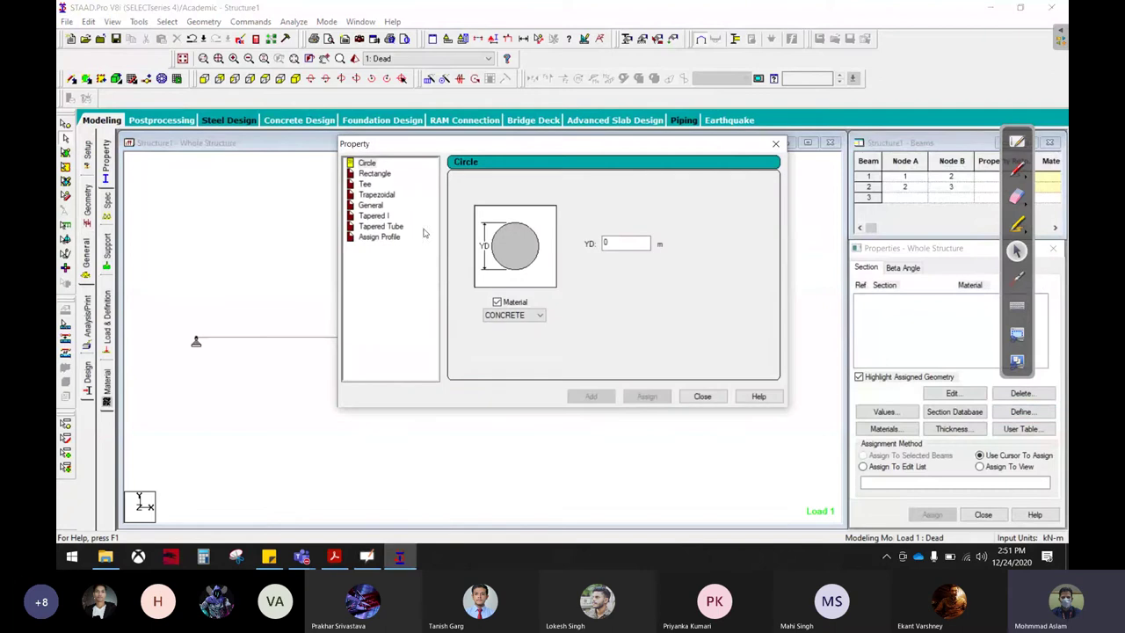
{"action": "left_click", "coordinate": [376, 174]}
{"action": "left_click", "coordinate": [615, 234]}
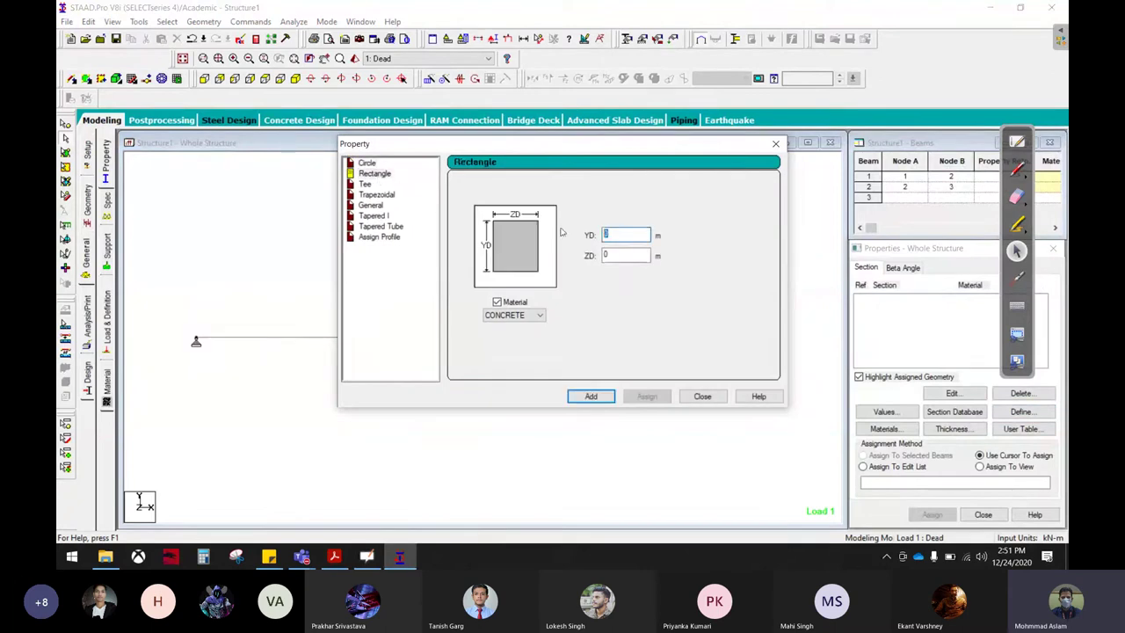
{"action": "type", "text": ".3"}
{"action": "type", "text": "0"}
{"action": "left_click", "coordinate": [613, 402]}
{"action": "left_click", "coordinate": [702, 397]}
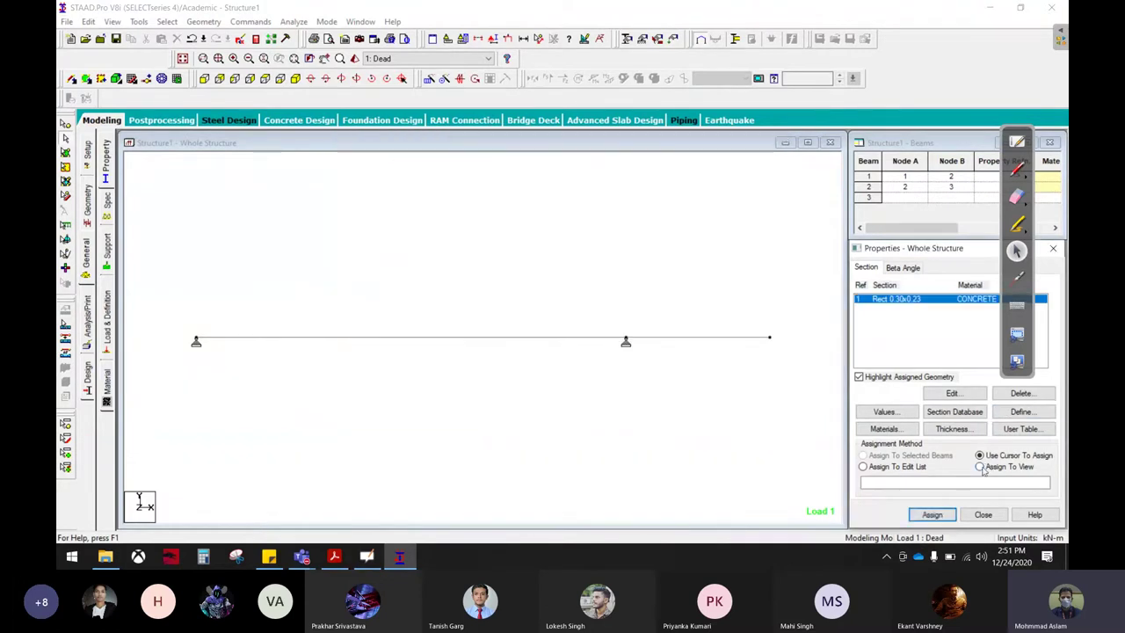
{"action": "left_click", "coordinate": [979, 467]}
{"action": "left_click", "coordinate": [931, 514]}
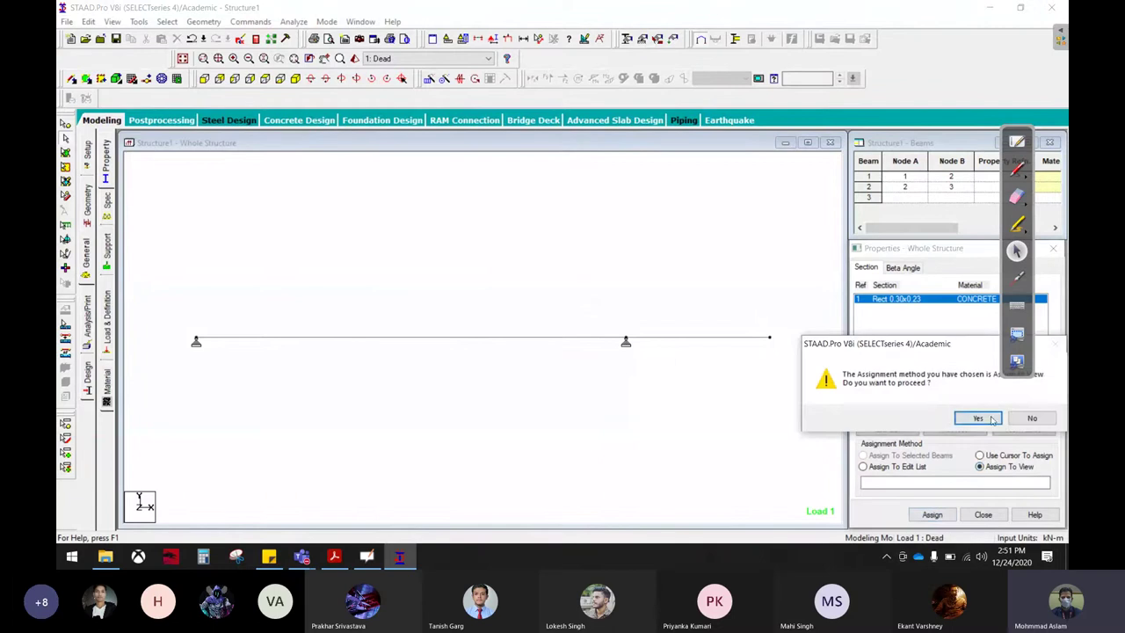
{"action": "left_click", "coordinate": [978, 418]}
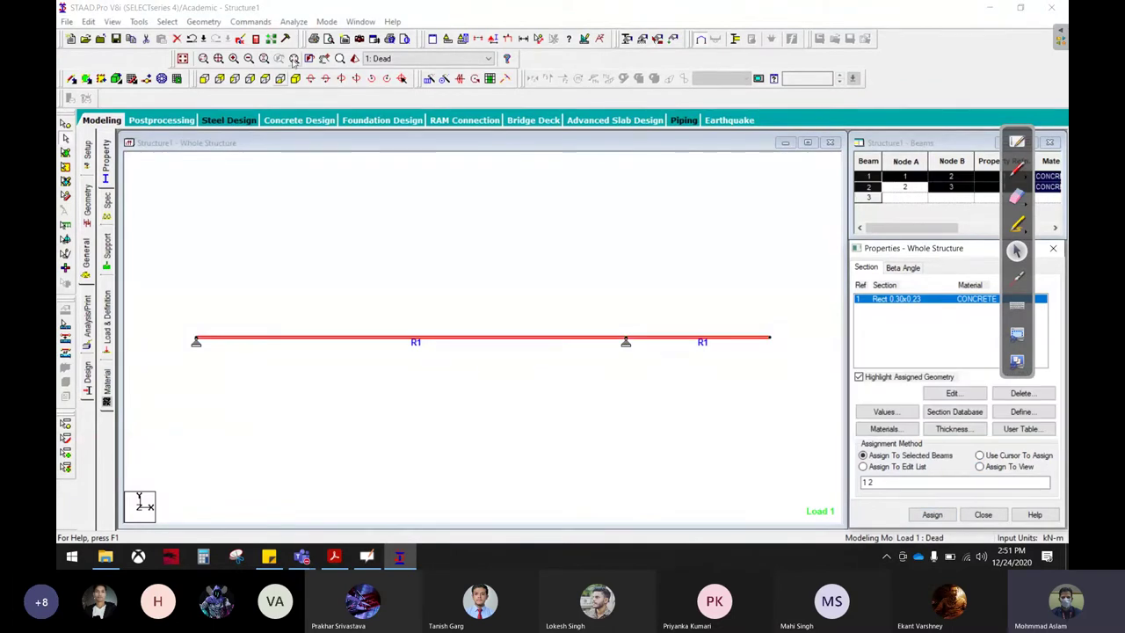
- Save the structure and rerun the analysis, which now completes with 0 errors
{"action": "left_click", "coordinate": [299, 34]}
{"action": "left_click", "coordinate": [304, 37]}
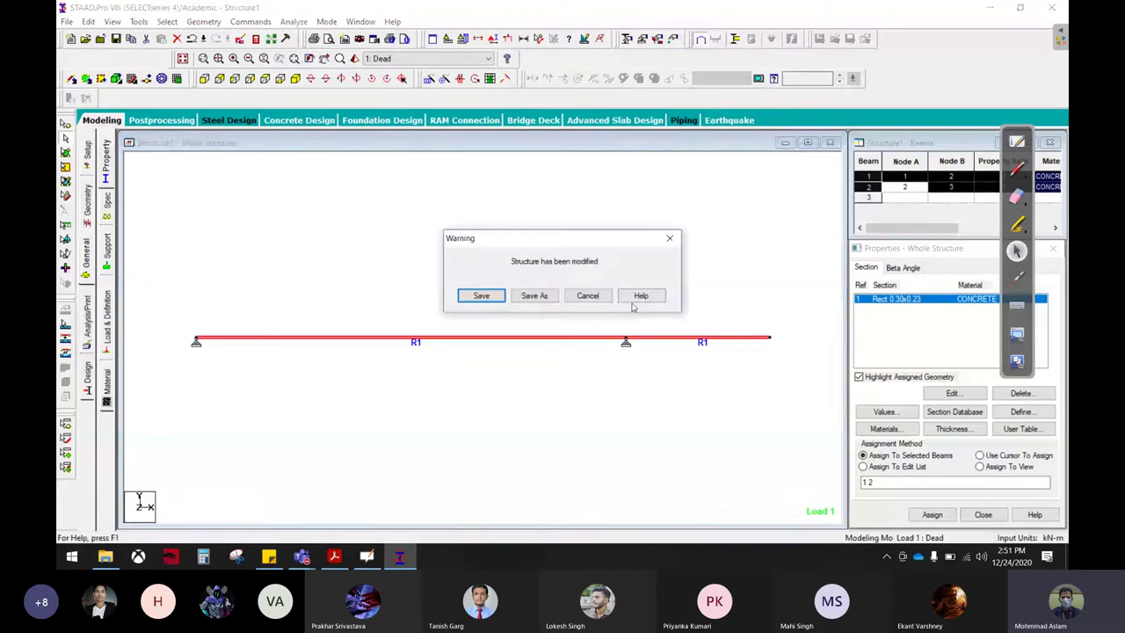
{"action": "left_click", "coordinate": [477, 294]}
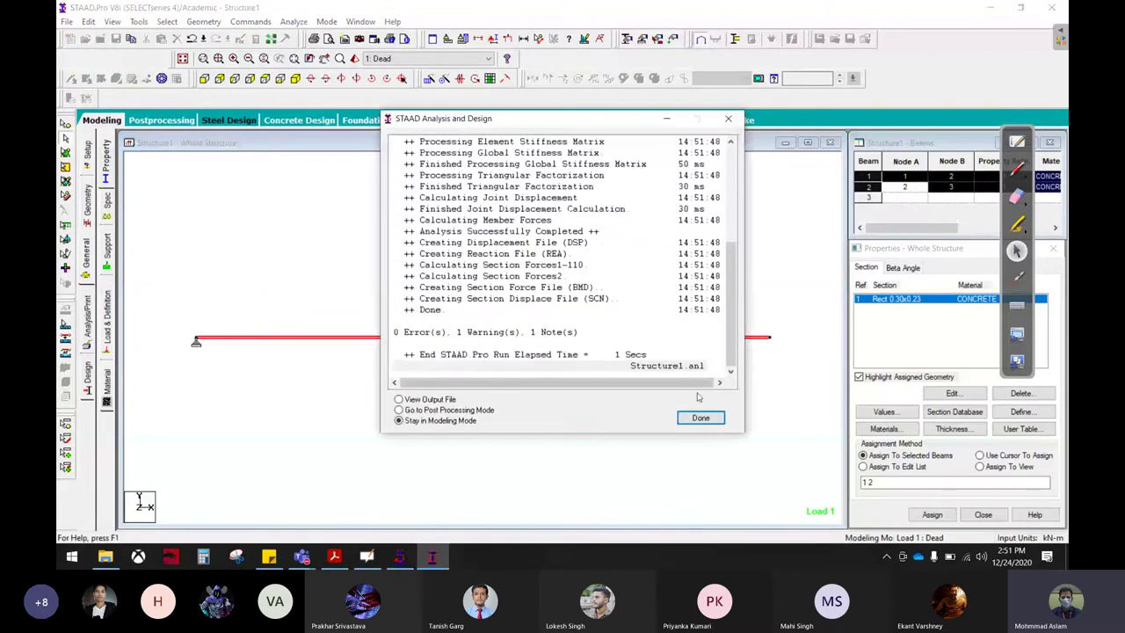
{"action": "left_click", "coordinate": [701, 417]}
- Review beam 1's shear and bending diagram, then inspect beam 2's details
{"action": "left_click", "coordinate": [407, 362]}
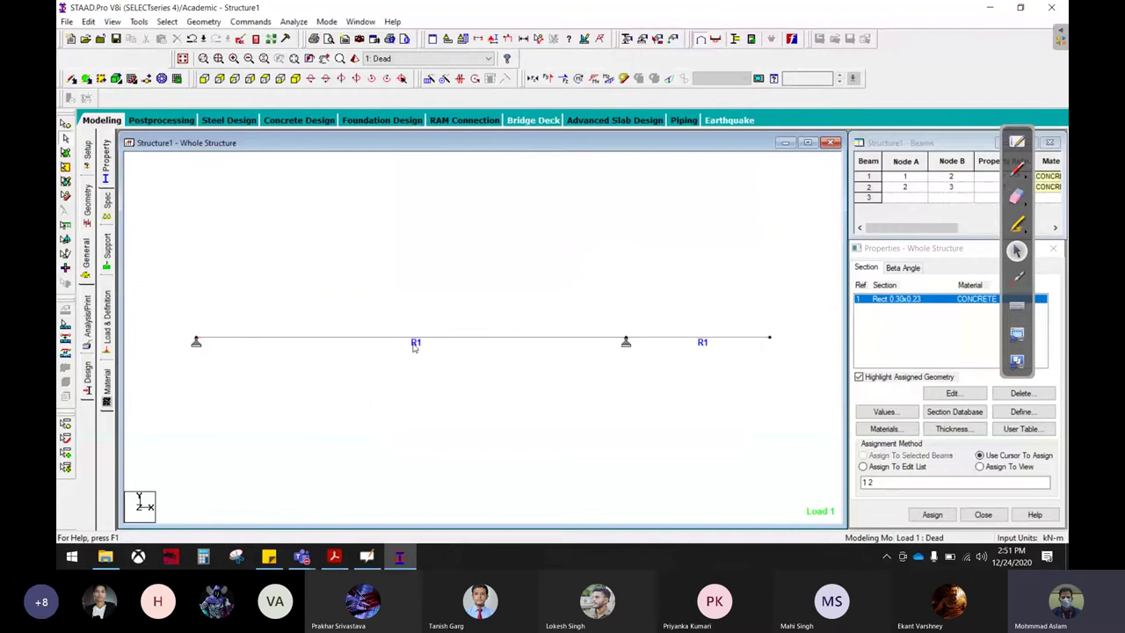
{"action": "double_click", "coordinate": [416, 338]}
{"action": "left_click", "coordinate": [538, 146]}
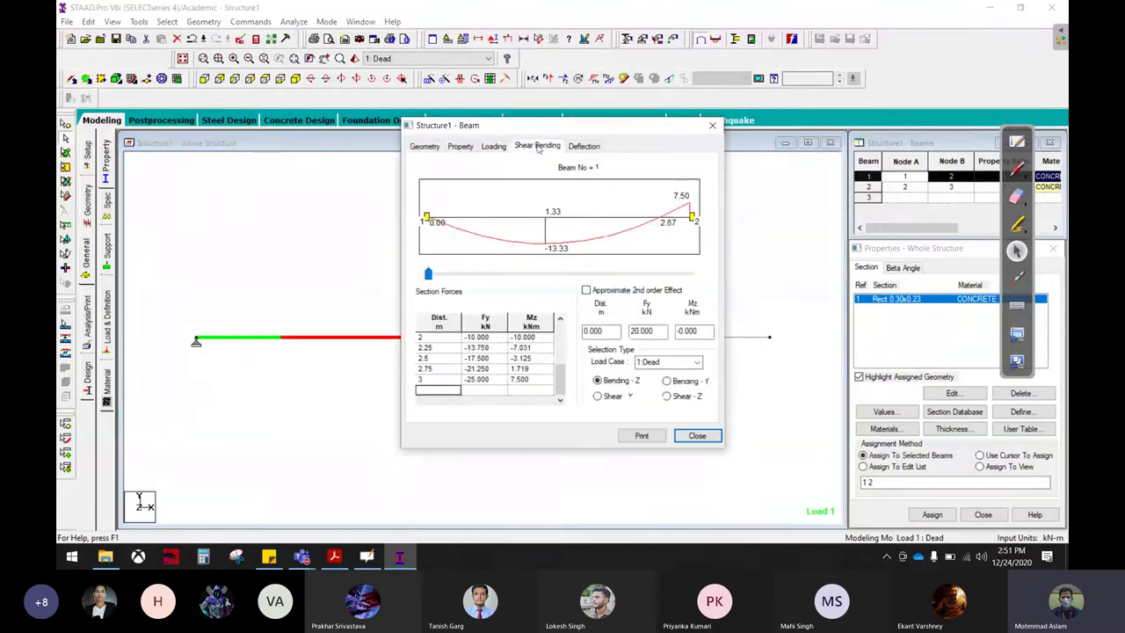
{"action": "left_click", "coordinate": [697, 435]}
{"action": "left_click", "coordinate": [716, 342]}
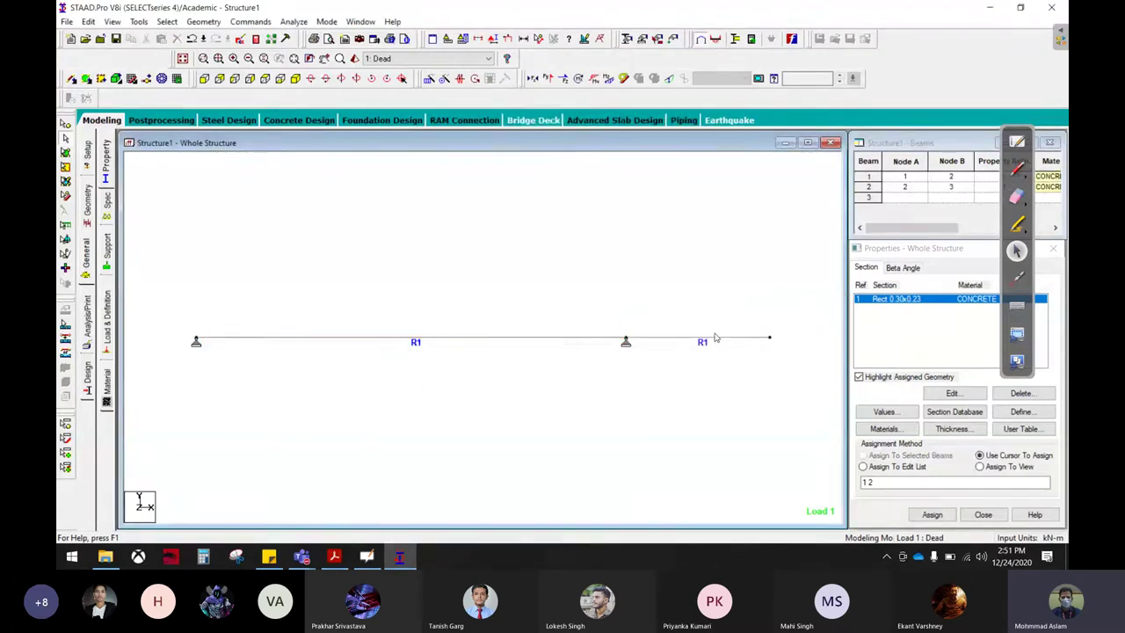
{"action": "double_click", "coordinate": [718, 338]}
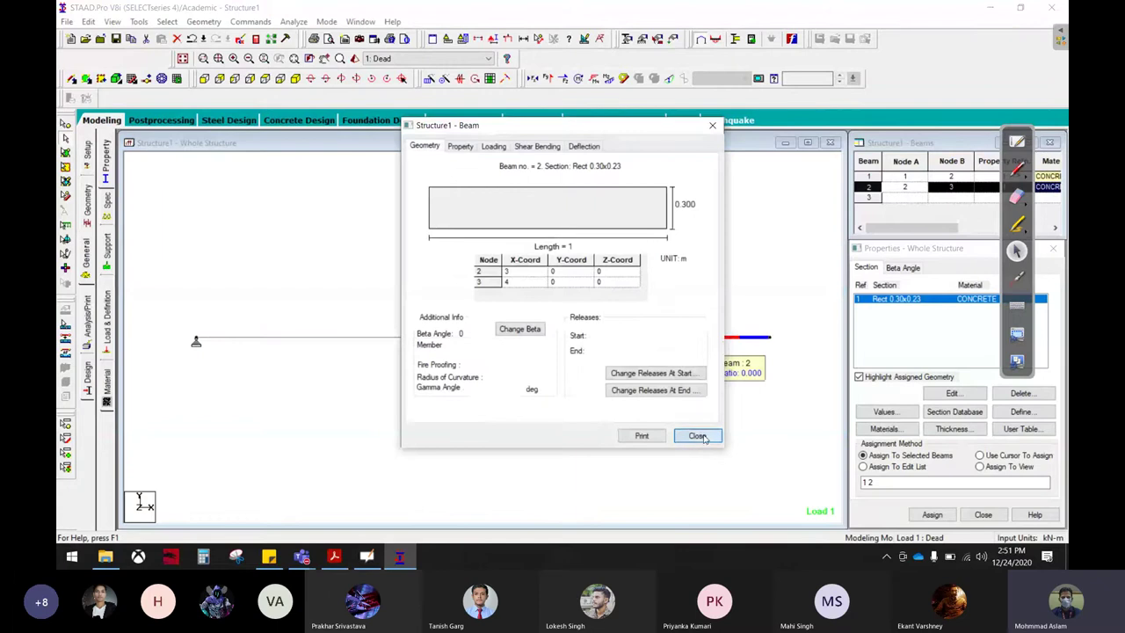
{"action": "left_click", "coordinate": [699, 436]}
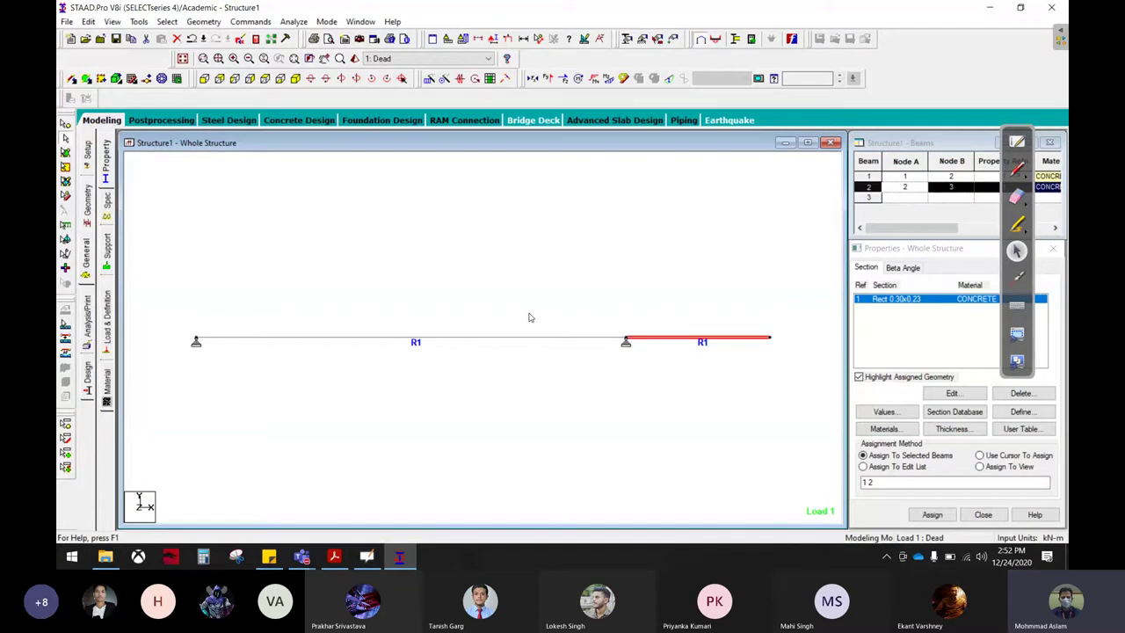
{"action": "left_click", "coordinate": [494, 417]}
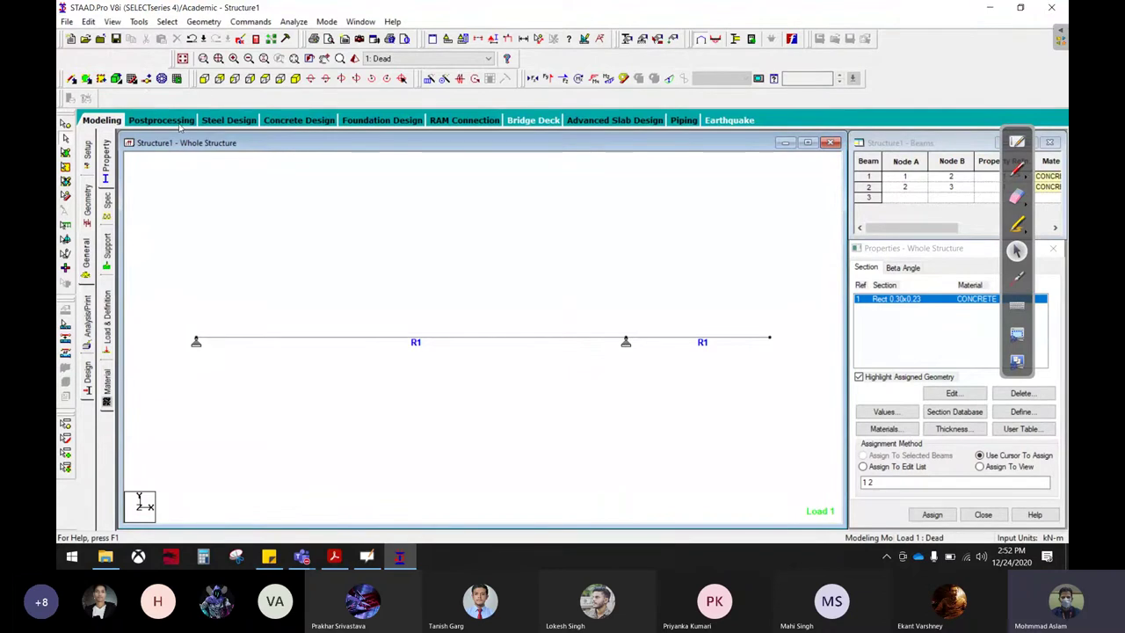
- Switch to Post-processing mode showing results for load case 1 Dead
{"action": "left_click", "coordinate": [176, 126]}
{"action": "left_click", "coordinate": [1016, 169]}
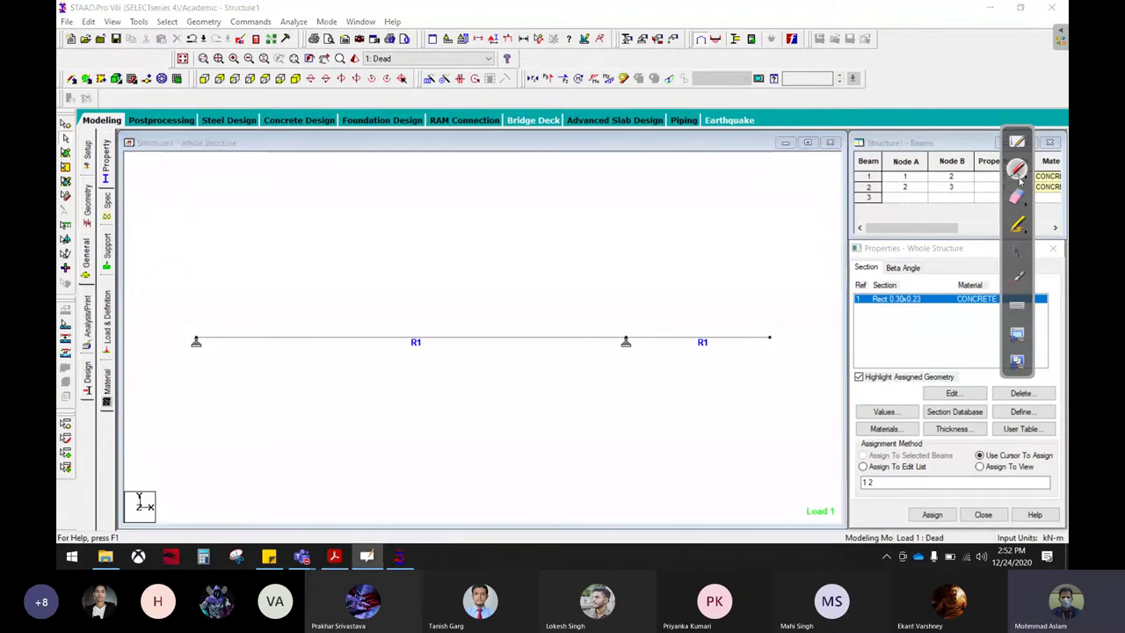
{"action": "left_click_drag", "start_coordinate": [203, 115], "coordinate": [205, 123]}
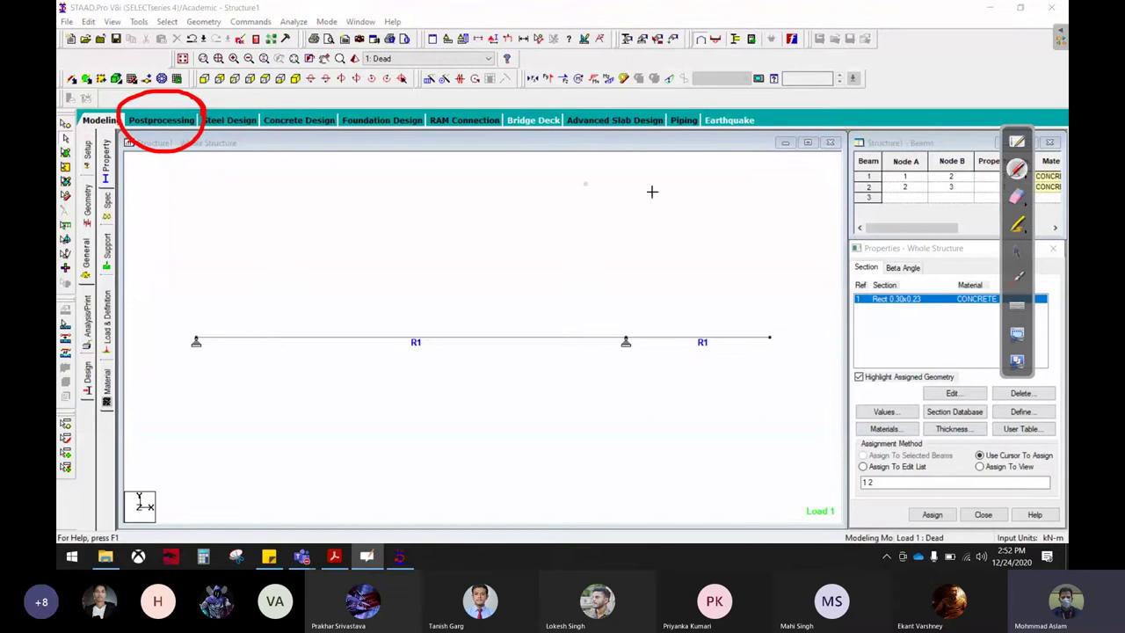
{"action": "left_click", "coordinate": [1017, 250]}
{"action": "left_click", "coordinate": [161, 119]}
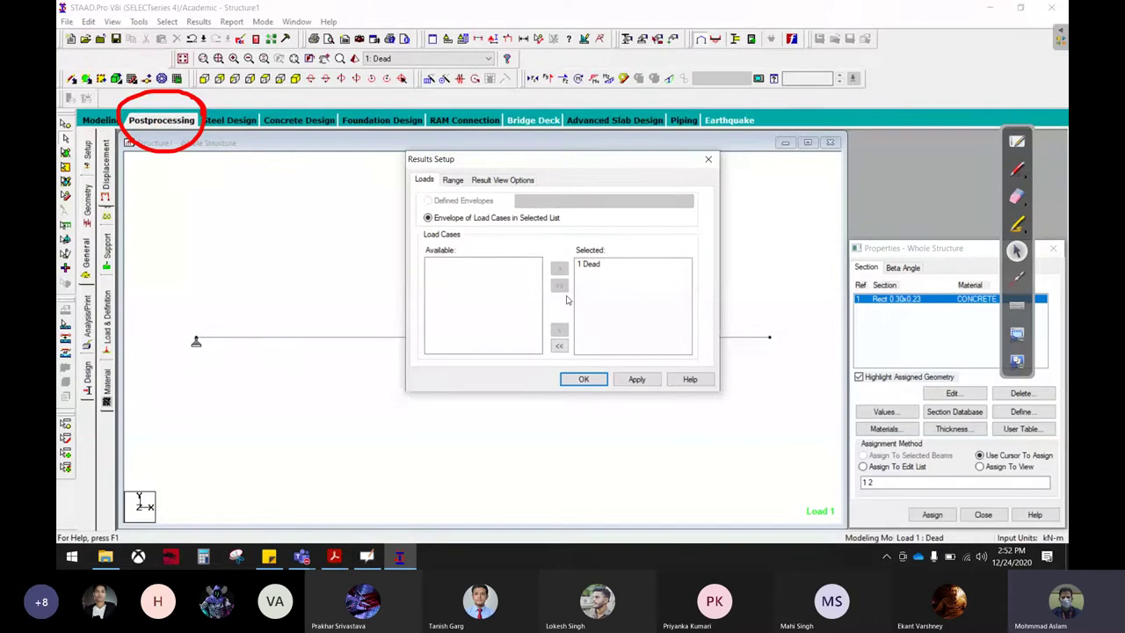
{"action": "left_click", "coordinate": [601, 266]}
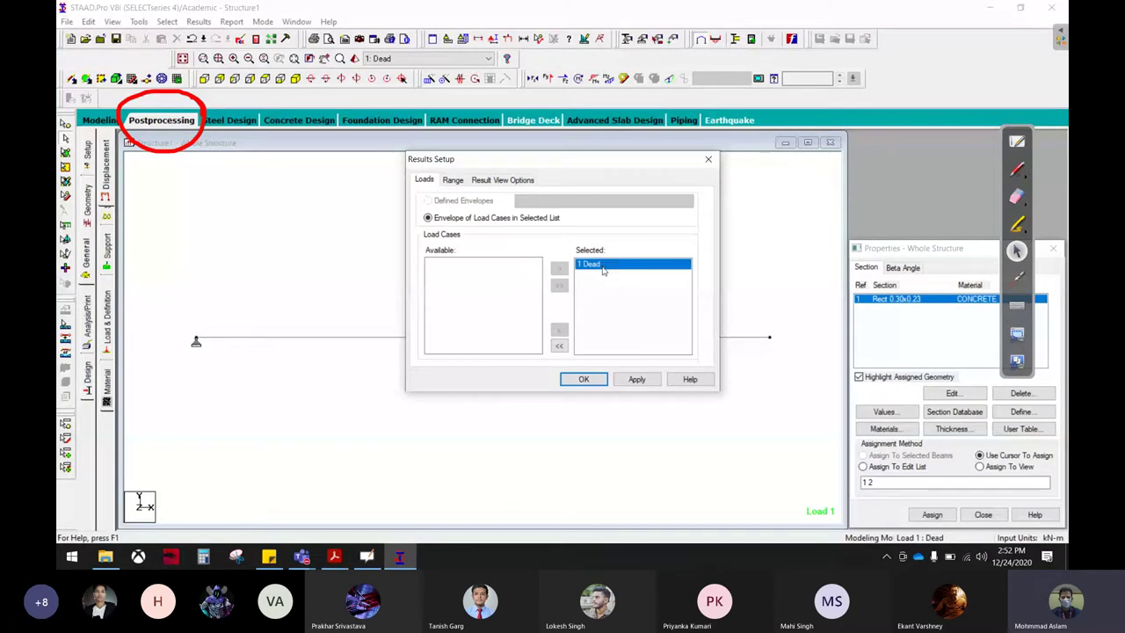
{"action": "left_click", "coordinate": [596, 381]}
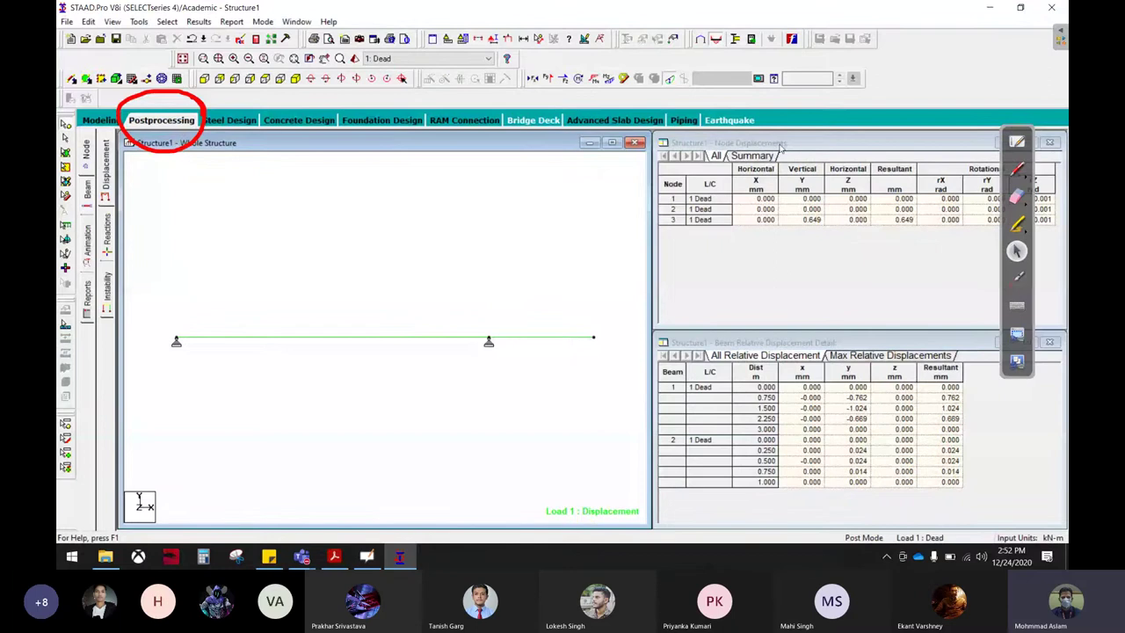
{"action": "left_click", "coordinate": [1017, 195]}
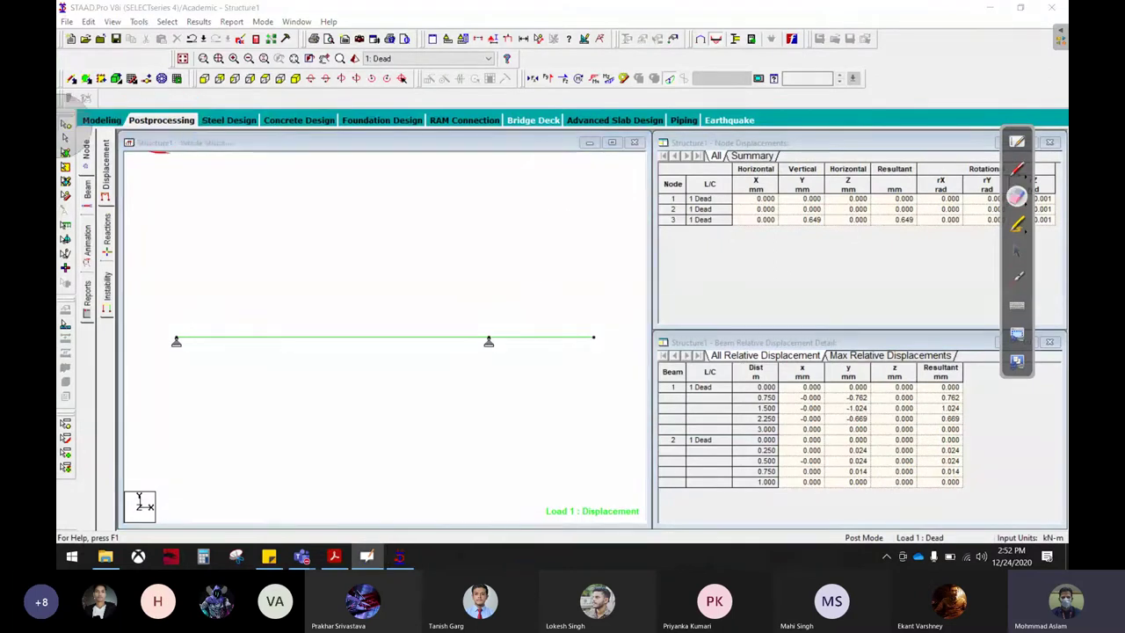
{"action": "left_click", "coordinate": [1017, 251]}
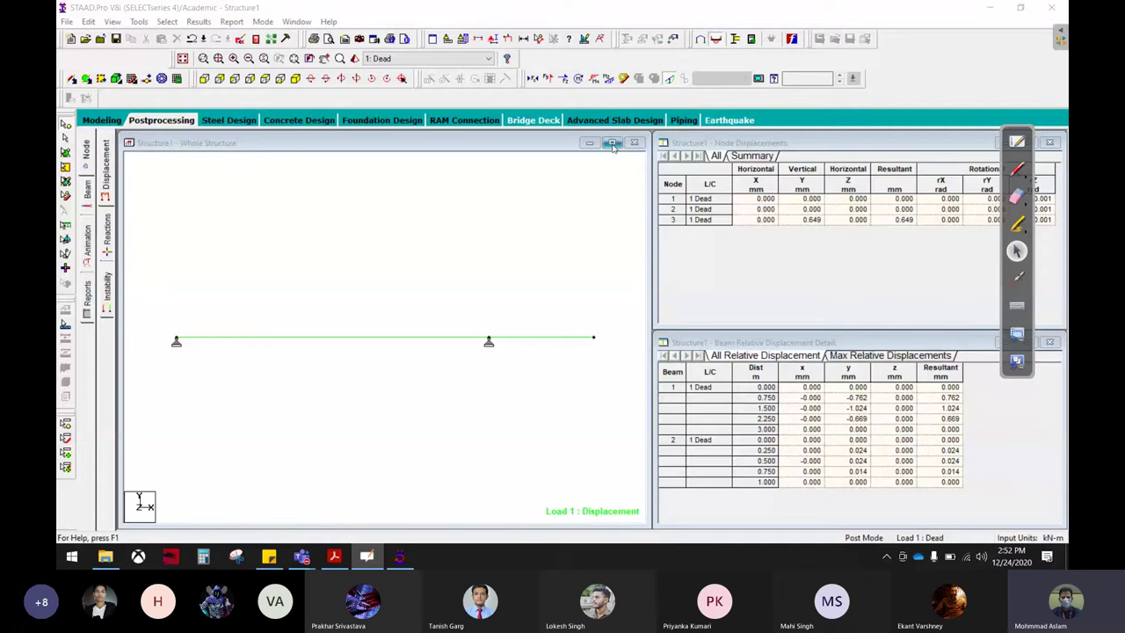
- Cross out the displacement tables and maximize the Whole Structure window, then erase the marks
{"action": "left_click", "coordinate": [1017, 169]}
{"action": "left_click_drag", "start_coordinate": [898, 130], "coordinate": [732, 475]}
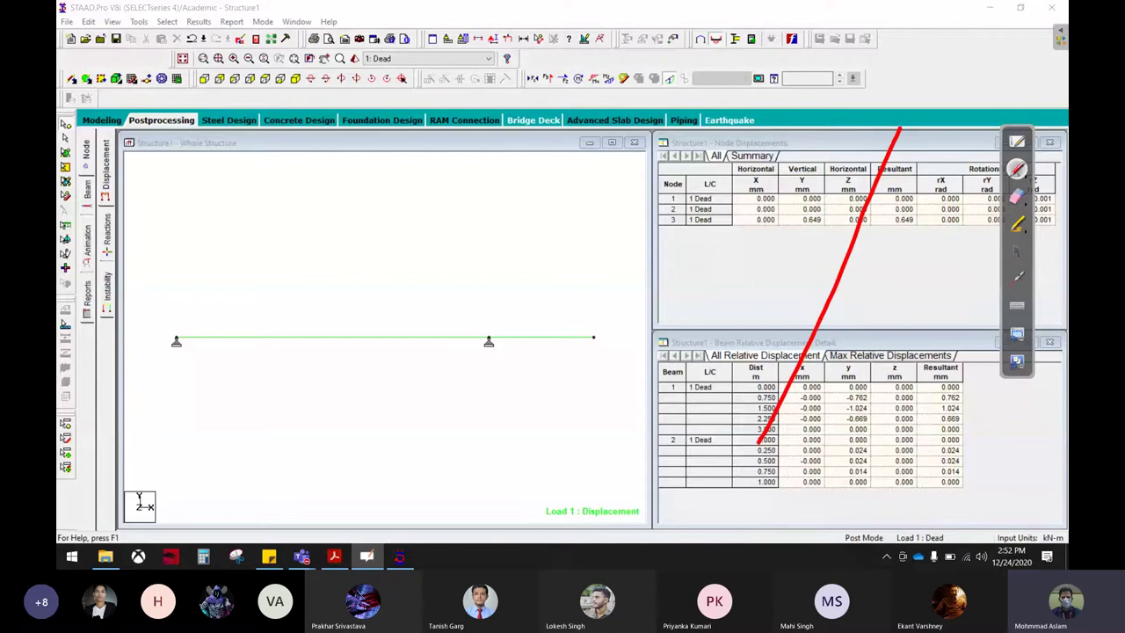
{"action": "left_click_drag", "start_coordinate": [686, 153], "coordinate": [964, 494]}
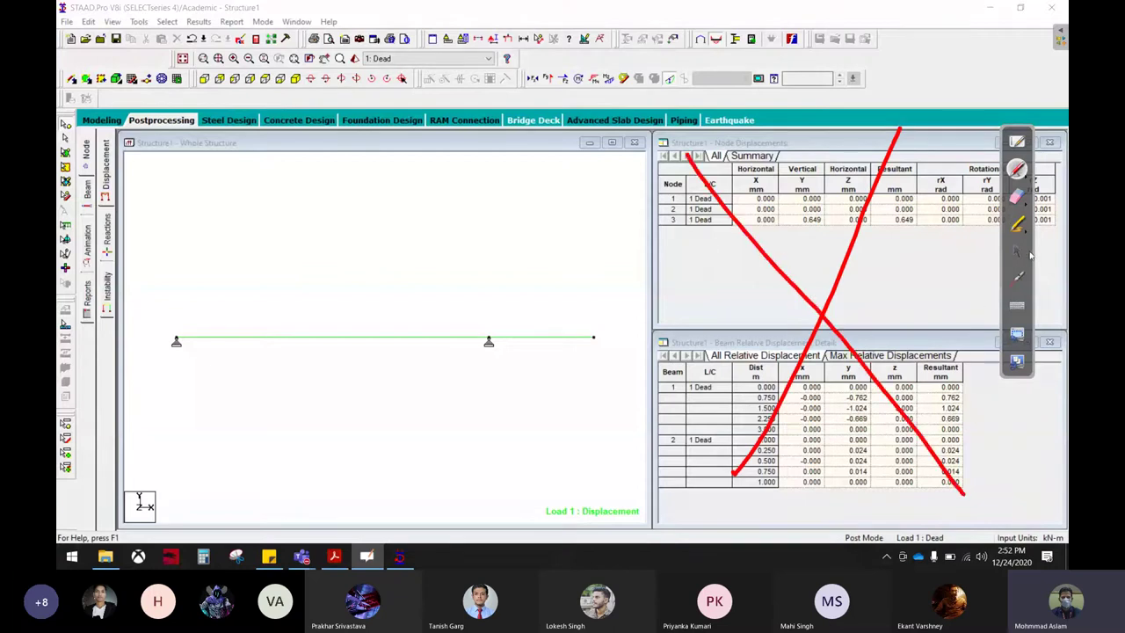
{"action": "left_click", "coordinate": [1017, 253]}
{"action": "left_click", "coordinate": [612, 142]}
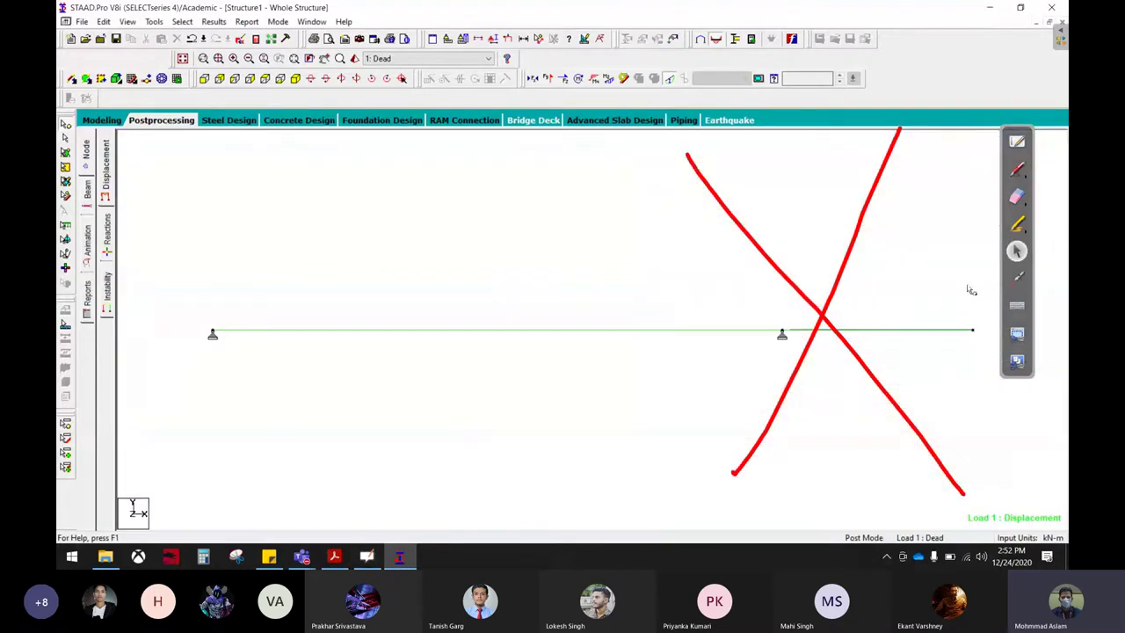
{"action": "left_click", "coordinate": [1017, 197]}
{"action": "mouse_move", "coordinate": [833, 311]}
{"action": "left_mouse_down"}
{"action": "mouse_move", "coordinate": [730, 219]}
{"action": "mouse_move", "coordinate": [941, 146]}
{"action": "left_mouse_up"}
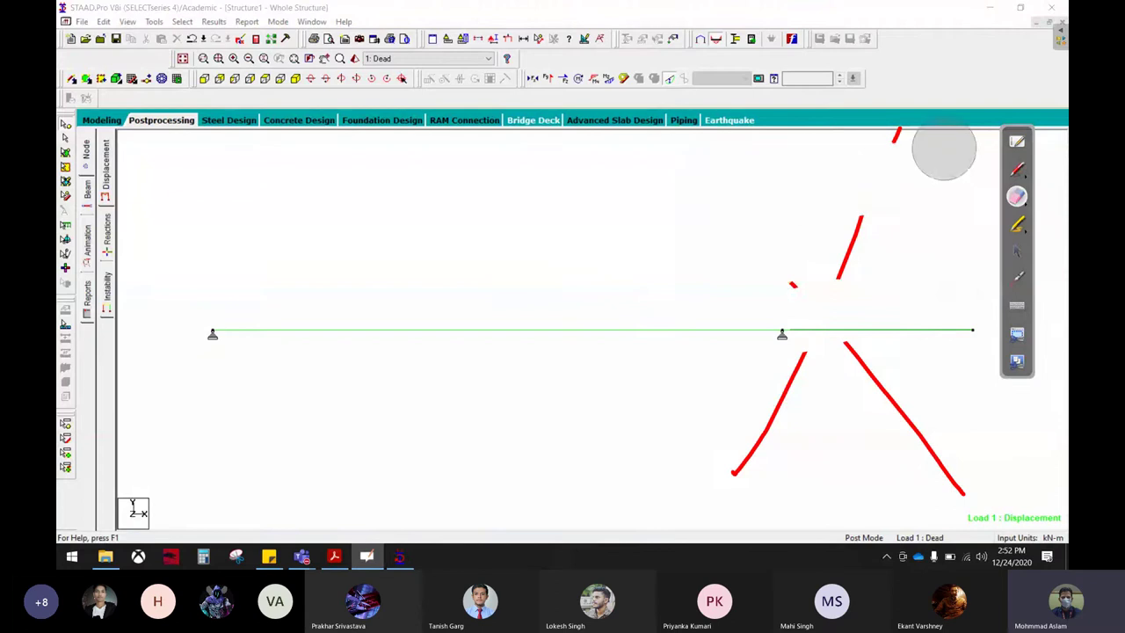
{"action": "mouse_move", "coordinate": [743, 358]}
{"action": "left_mouse_down"}
{"action": "mouse_move", "coordinate": [779, 465]}
{"action": "mouse_move", "coordinate": [834, 470]}
{"action": "left_mouse_up"}
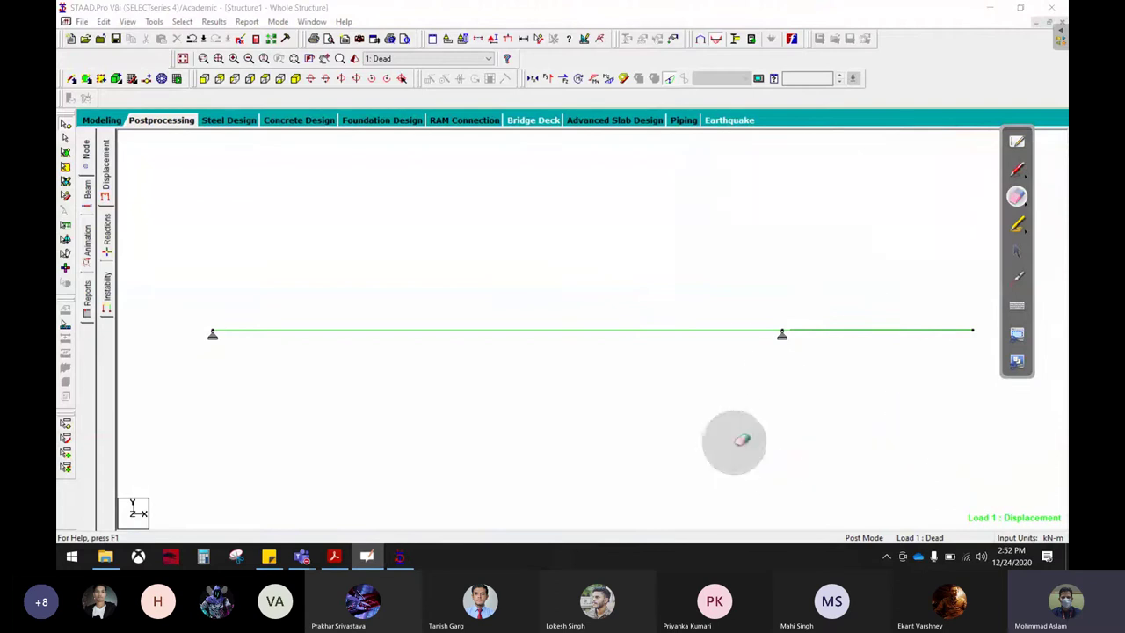
{"action": "left_click", "coordinate": [1016, 253]}
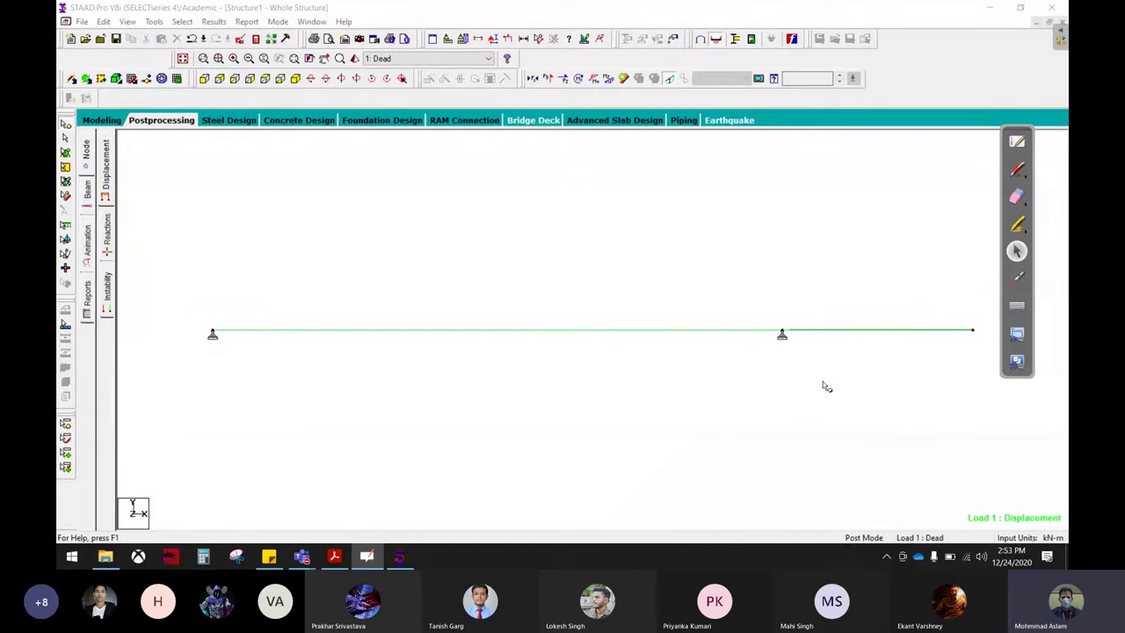
- Launch Windows Magnifier by searching 'mag' in Start
{"action": "key", "text": "super"}
{"action": "type", "text": "mag"}
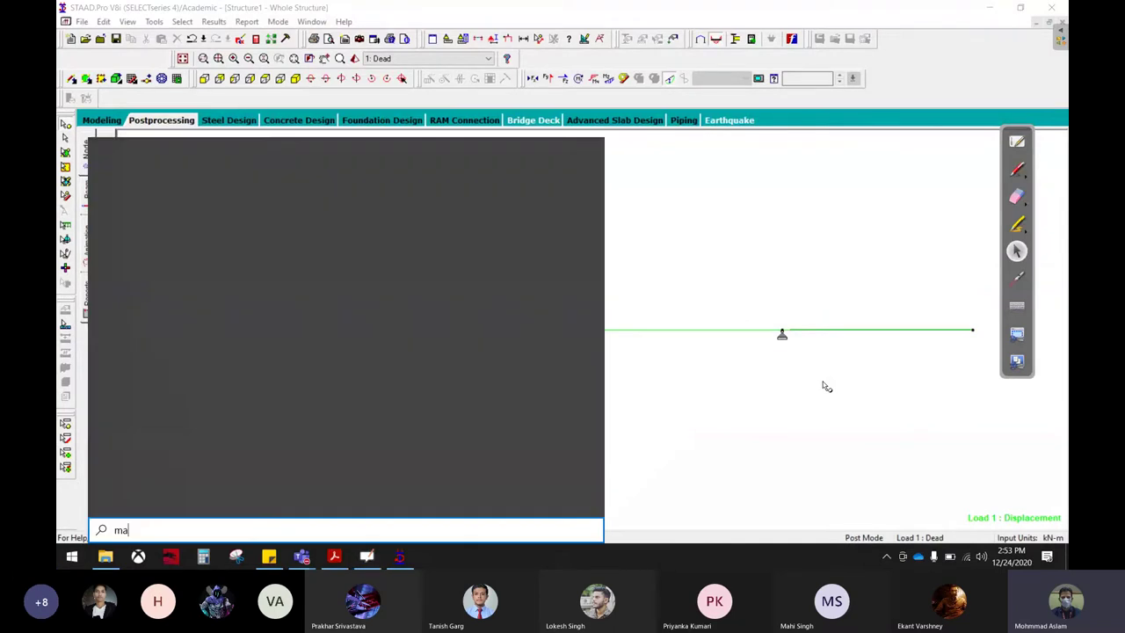
{"action": "left_click", "coordinate": [264, 230]}
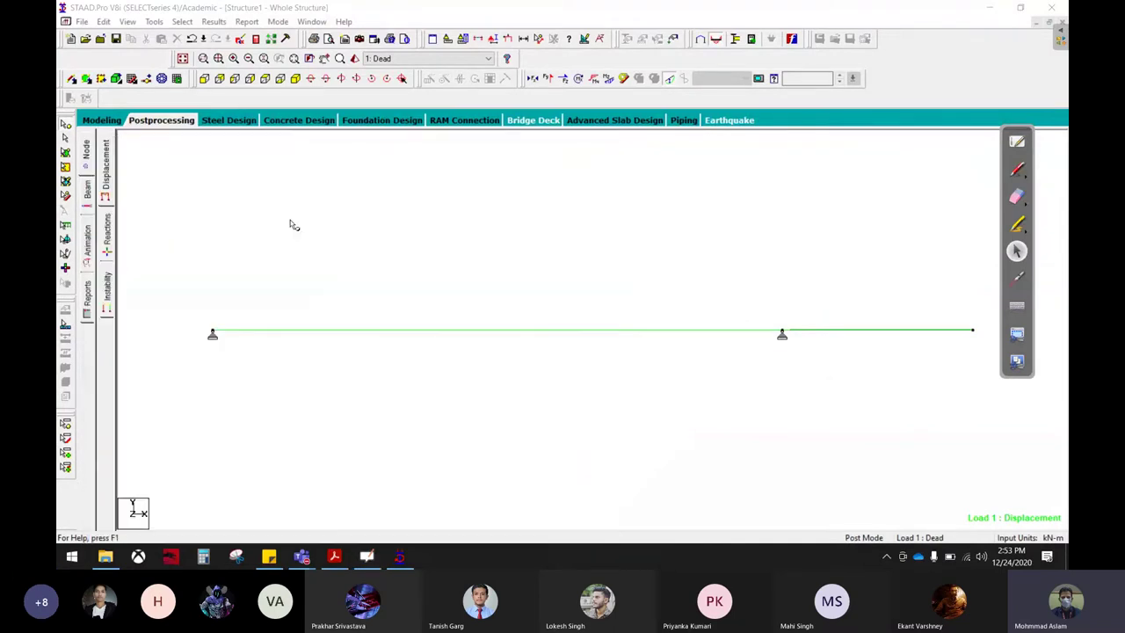
- Zoom the Magnifier in to 200% over the STAAD.Pro results toolbar
{"action": "left_click", "coordinate": [828, 119]}
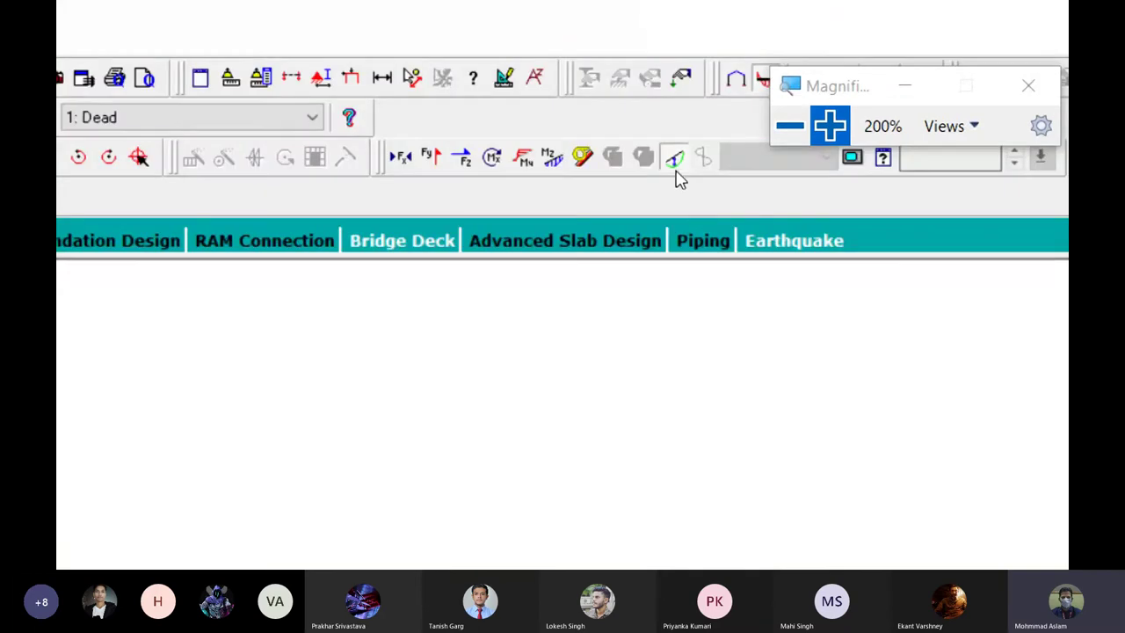
{"action": "key", "text": "ctrl"}
{"action": "key", "text": "ctrl"}
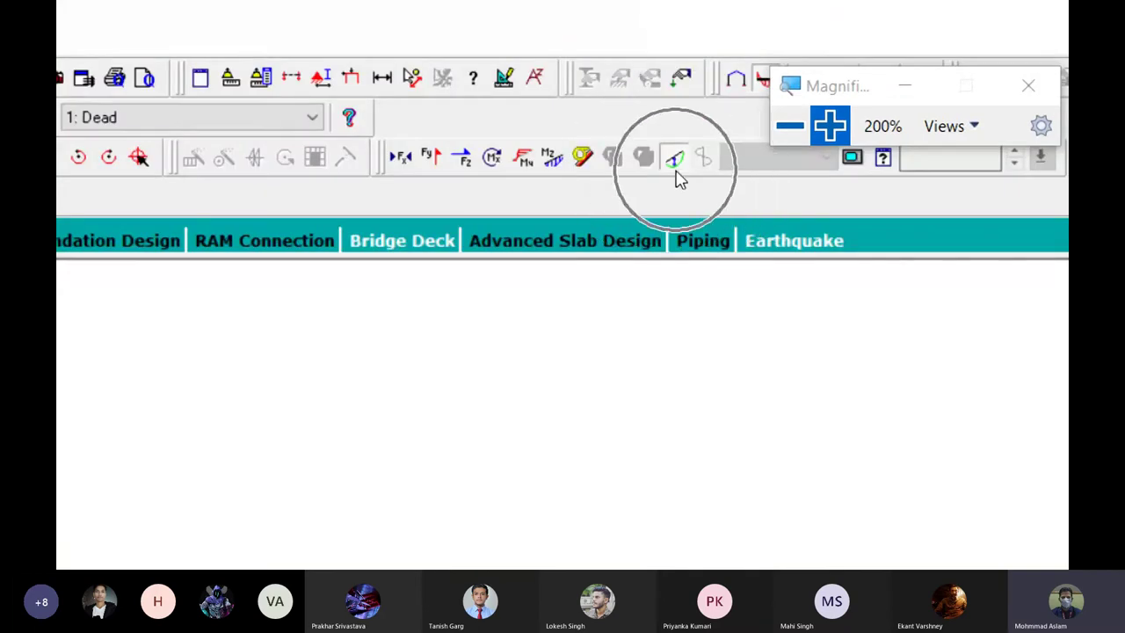
{"action": "key", "text": "ctrl"}
{"action": "key", "text": "ctrl"}
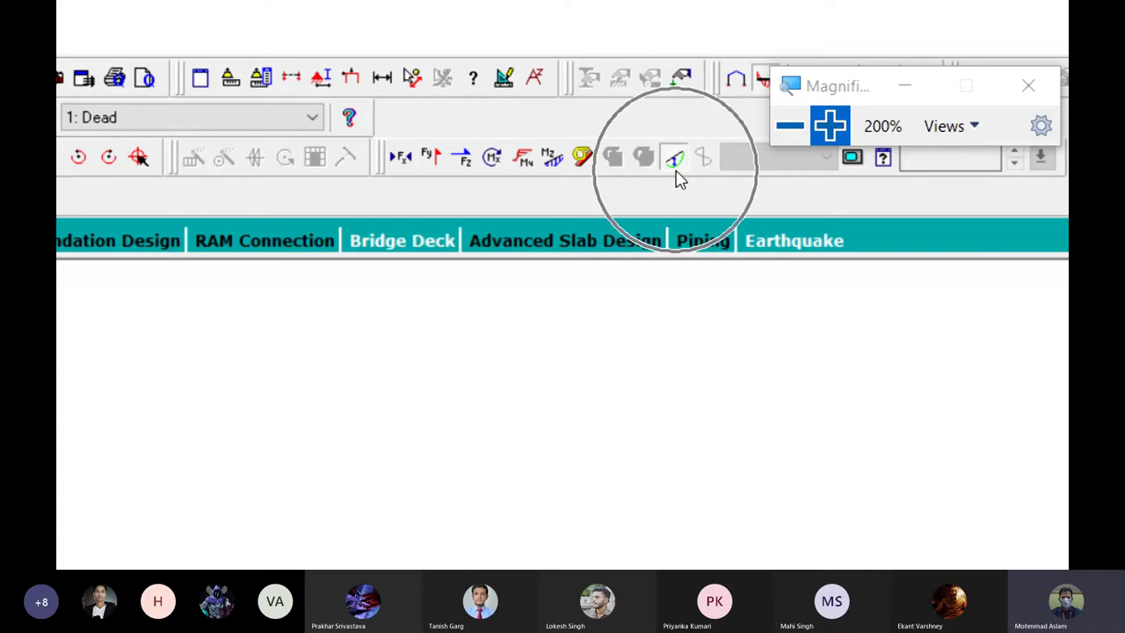
{"action": "key", "text": "ctrl"}
{"action": "key", "text": "ctrl"}
{"action": "key", "text": "ctrl"}
{"action": "key", "text": "ctrl"}
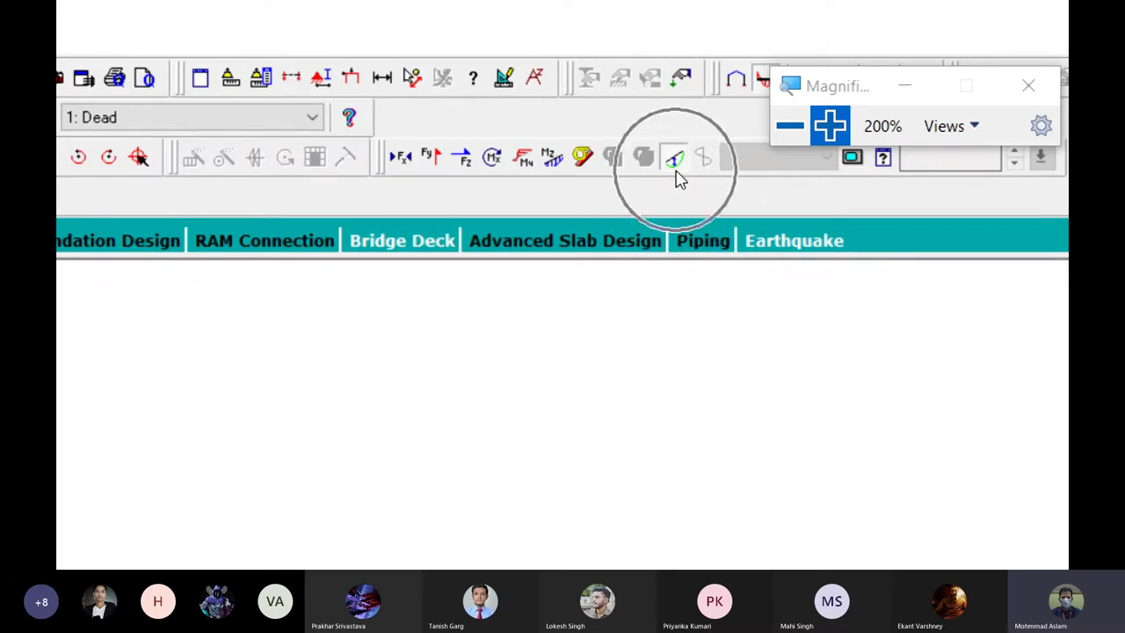
{"action": "key", "text": "ctrl"}
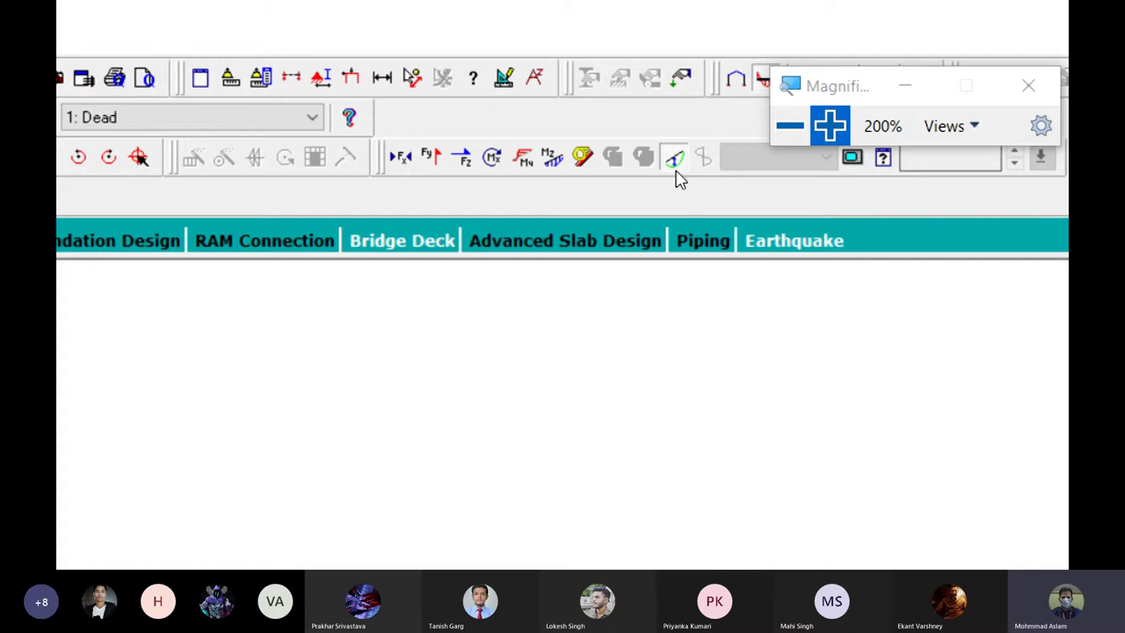
- Return Magnifier to 100% and mark the mid-span sag and overhang uplift of the deflected beam
{"action": "left_click", "coordinate": [786, 127]}
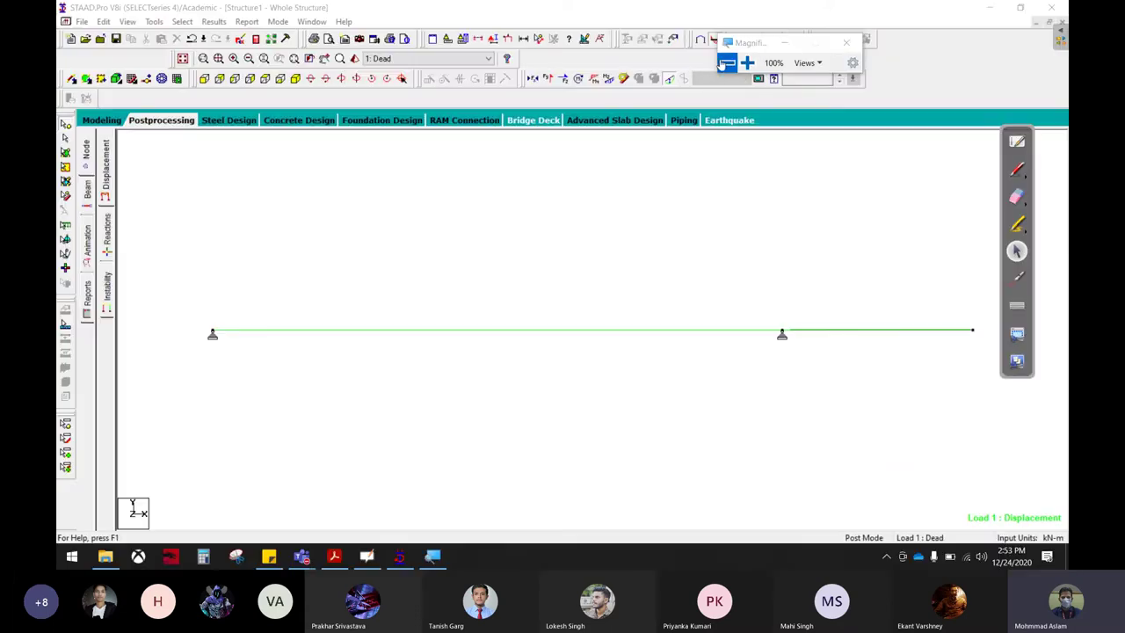
{"action": "left_click", "coordinate": [666, 238]}
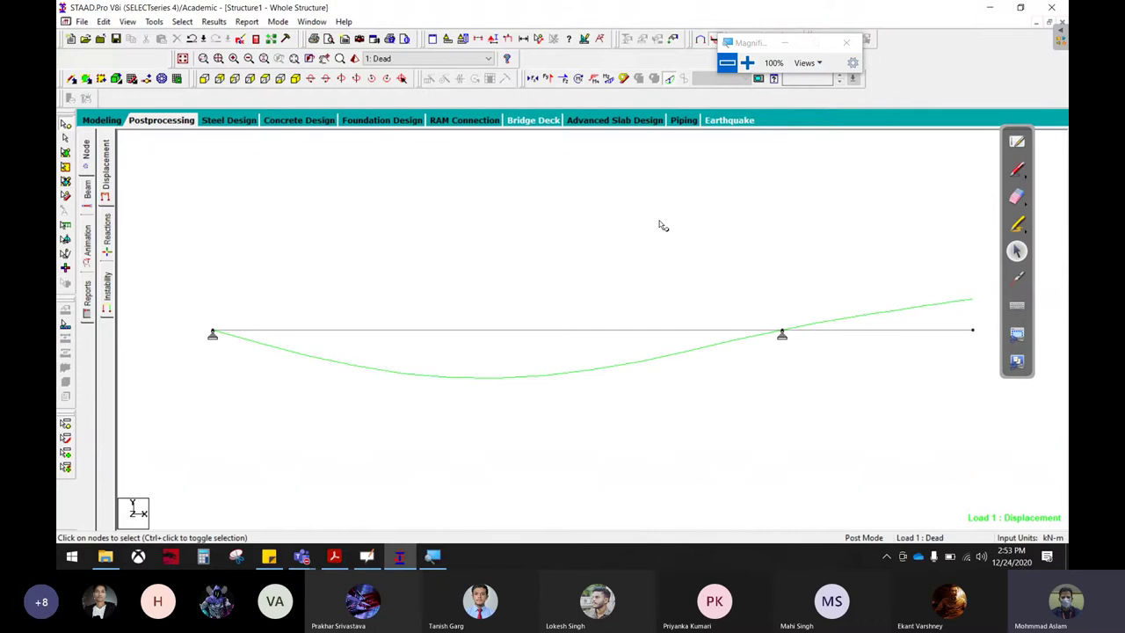
{"action": "left_click", "coordinate": [1016, 169]}
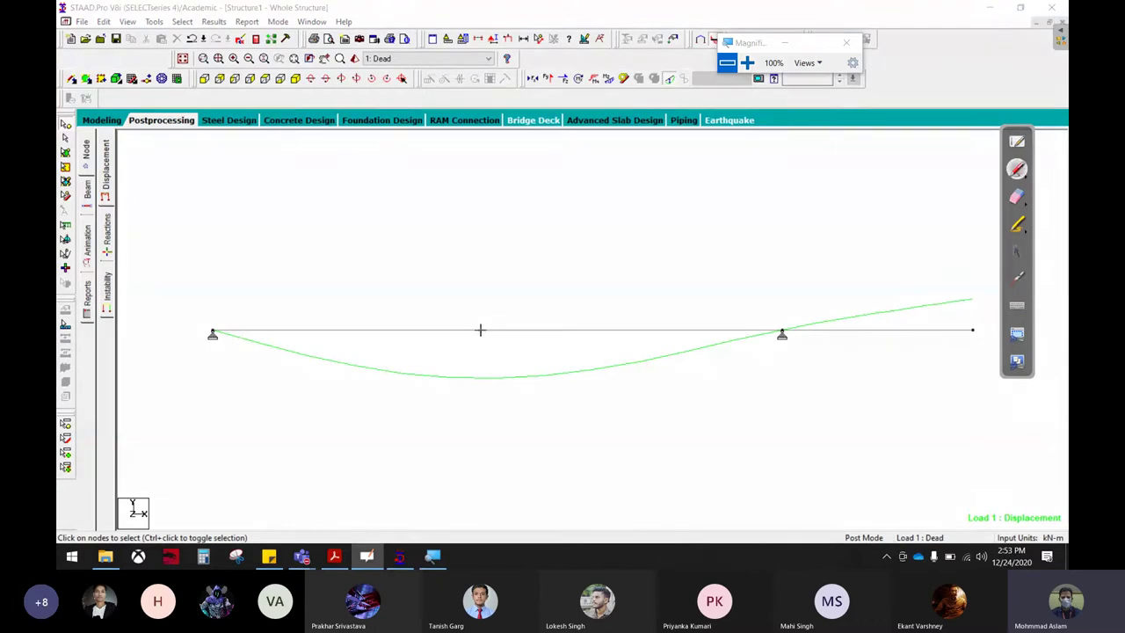
{"action": "mouse_move", "coordinate": [480, 330]}
{"action": "left_mouse_down"}
{"action": "mouse_move", "coordinate": [482, 380]}
{"action": "mouse_move", "coordinate": [494, 343]}
{"action": "left_mouse_up"}
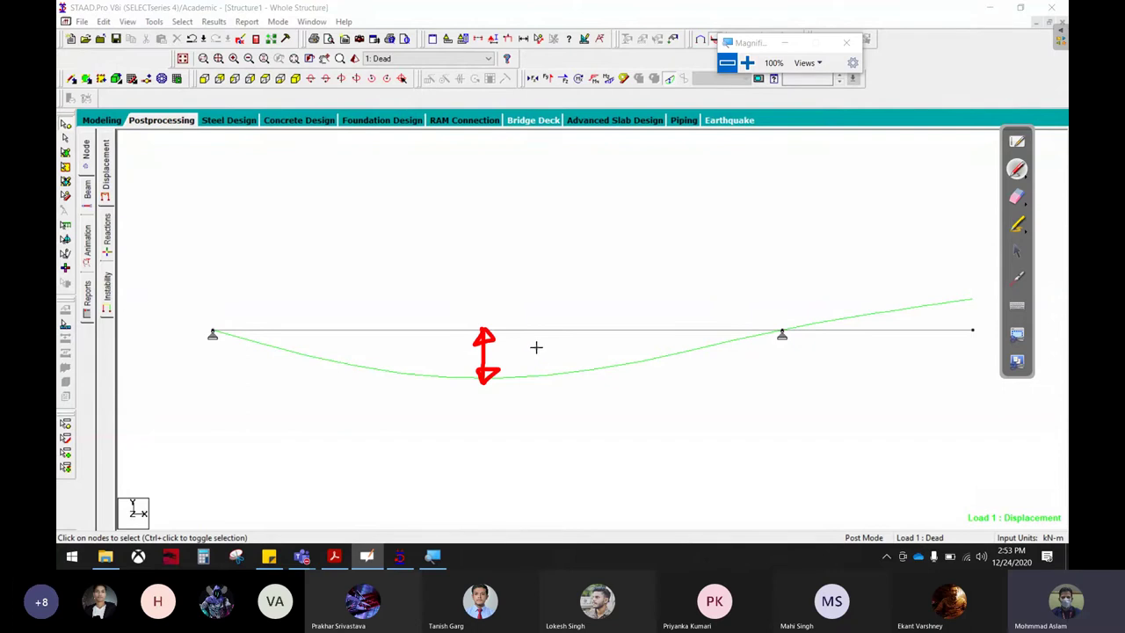
{"action": "left_click_drag", "start_coordinate": [972, 299], "coordinate": [986, 301]}
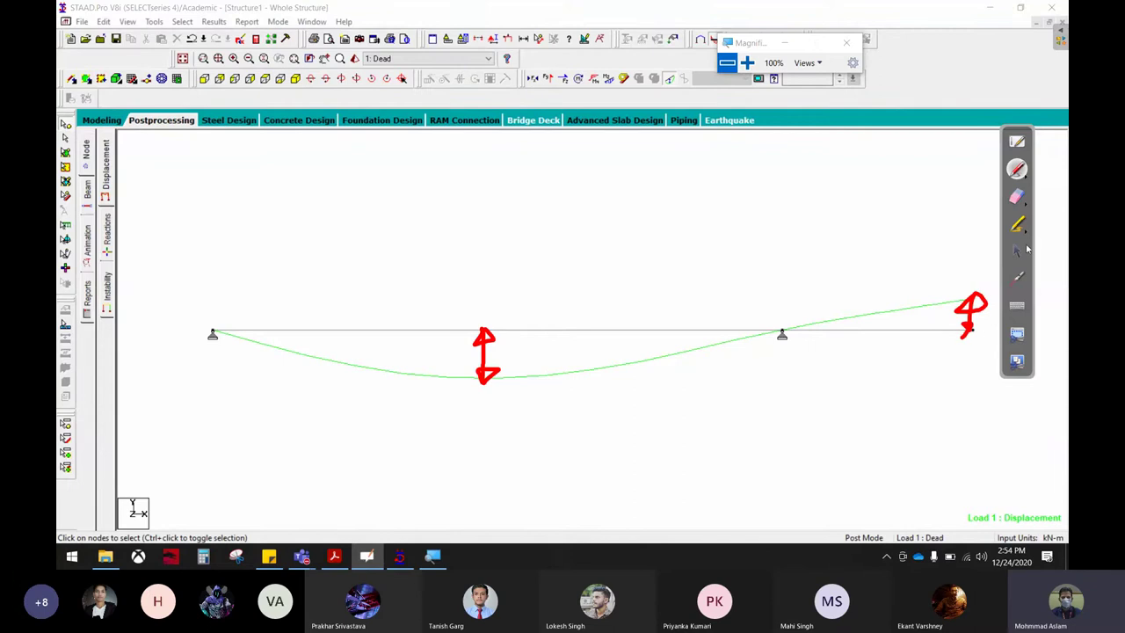
{"action": "left_click", "coordinate": [1017, 197]}
{"action": "left_click", "coordinate": [970, 304]}
{"action": "left_click_drag", "start_coordinate": [486, 343], "coordinate": [486, 378]}
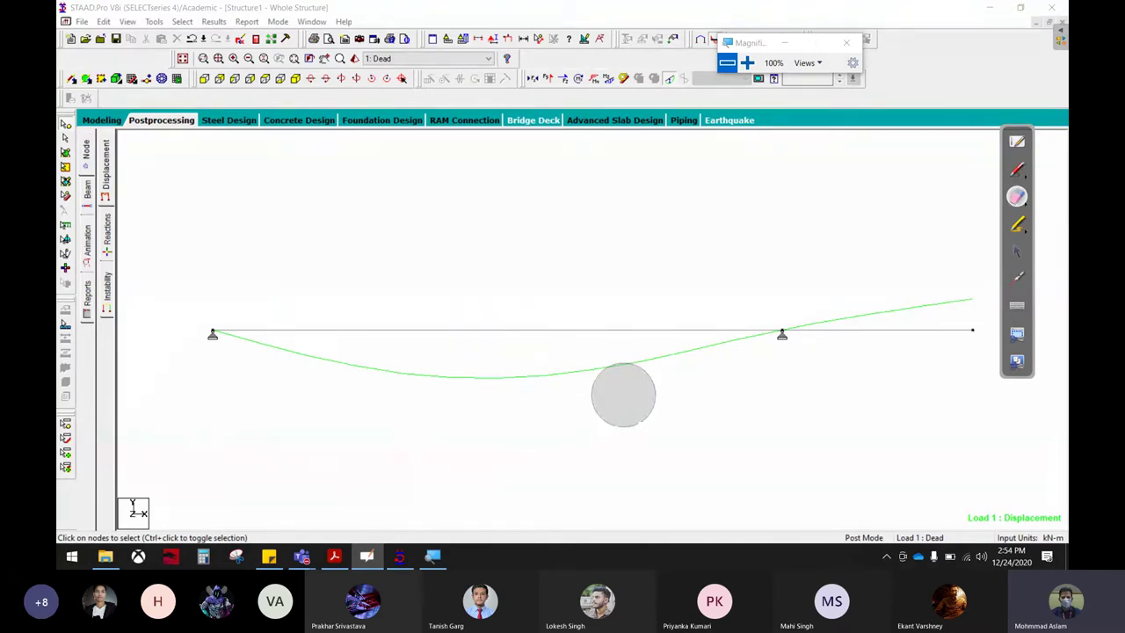
{"action": "left_click", "coordinate": [1017, 251]}
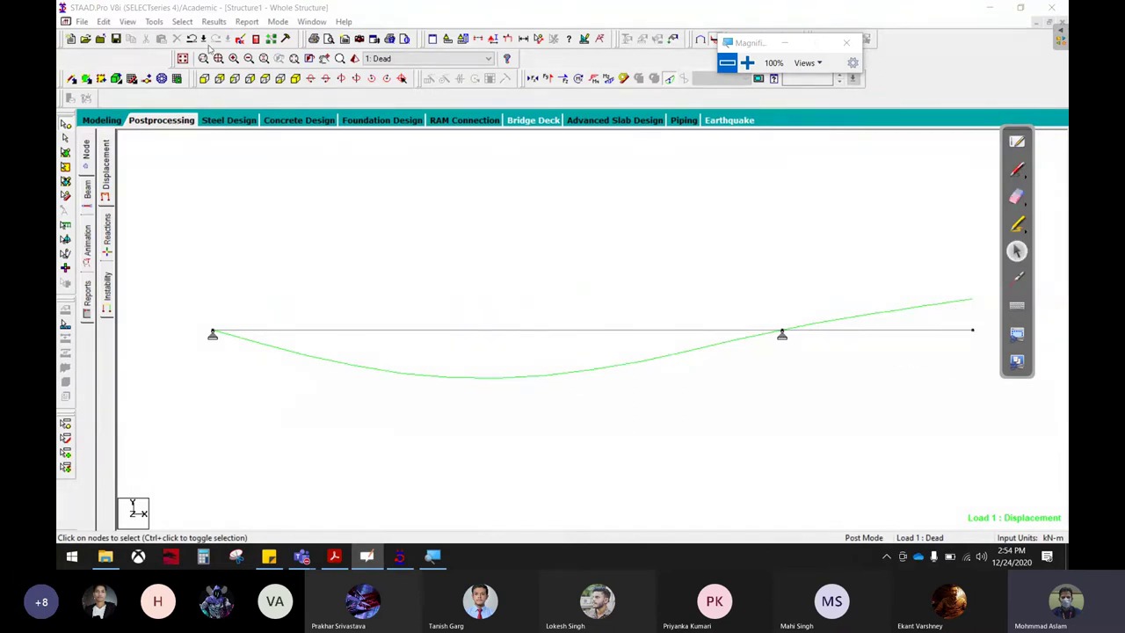
- Browse the Report and Results menus and toggle the deflected shape display off and on
{"action": "left_click", "coordinate": [247, 22]}
{"action": "left_click", "coordinate": [215, 22]}
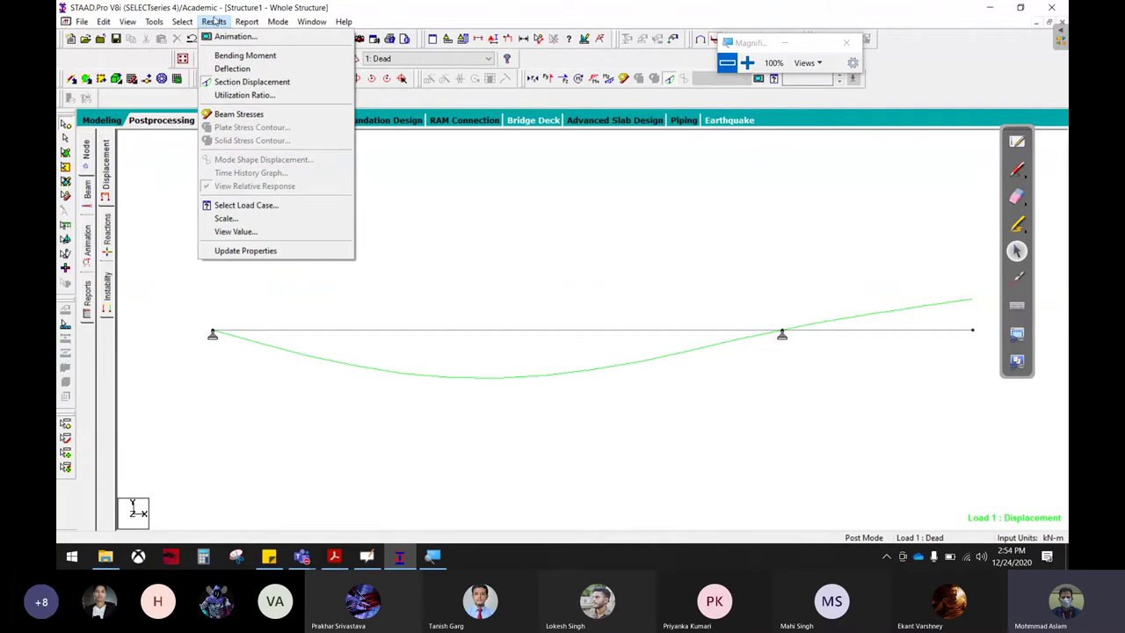
{"action": "left_click", "coordinate": [244, 236]}
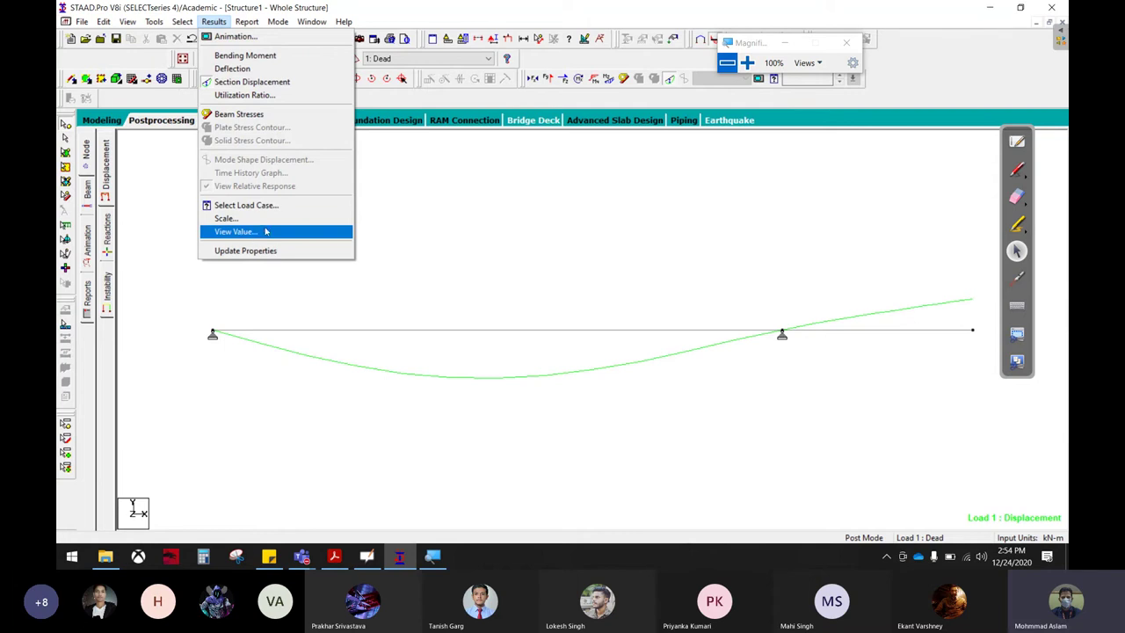
{"action": "left_click", "coordinate": [475, 203]}
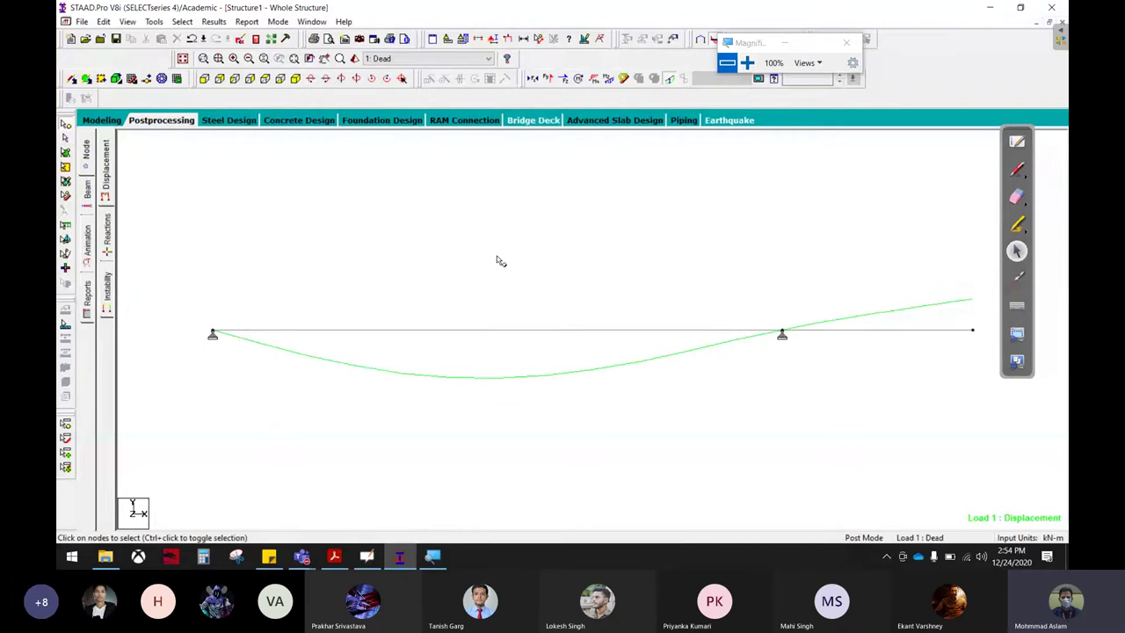
{"action": "left_click", "coordinate": [670, 80]}
{"action": "left_click", "coordinate": [670, 80]}
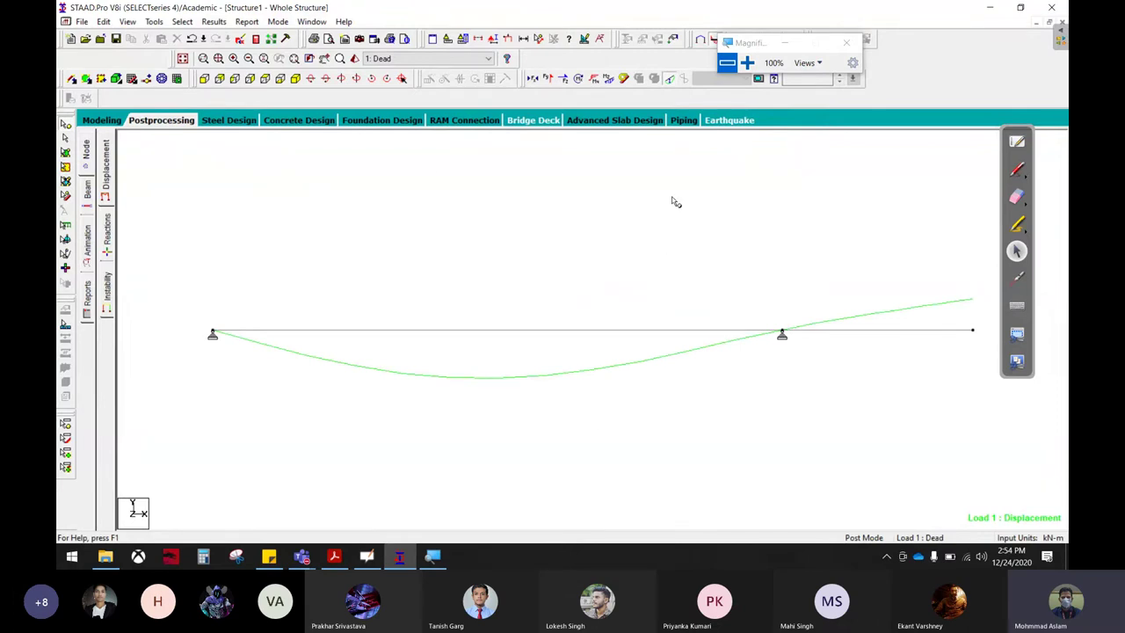
{"action": "left_click", "coordinate": [217, 21]}
- Label the maximum displacements on the Dead deflected shape: 1.024 mm and 0.649 mm
{"action": "left_click", "coordinate": [255, 233]}
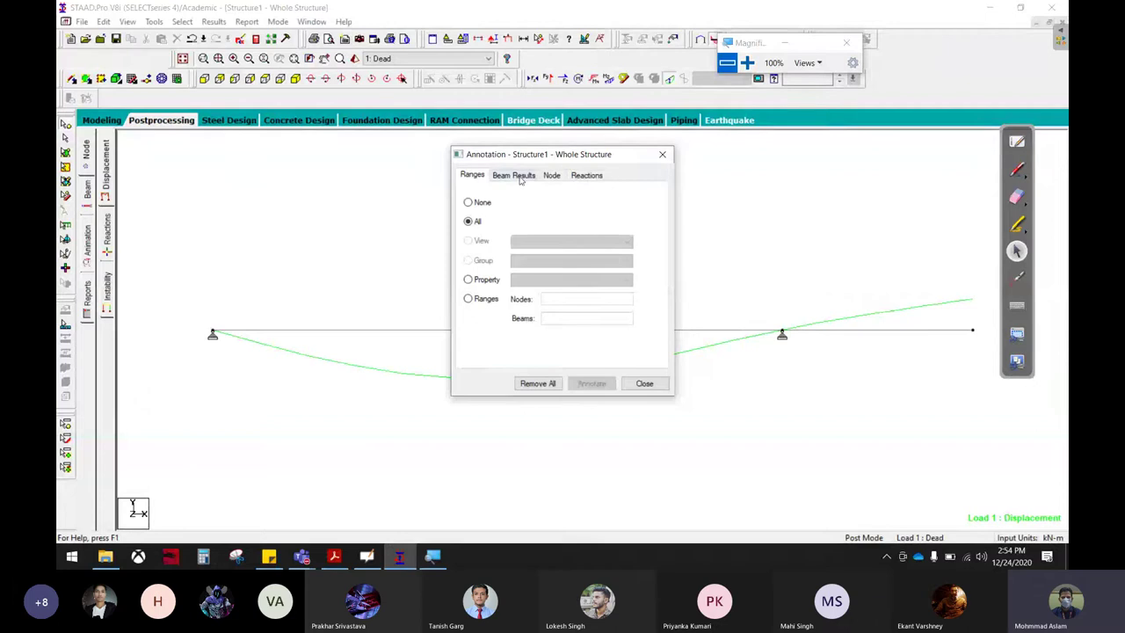
{"action": "left_click", "coordinate": [520, 177]}
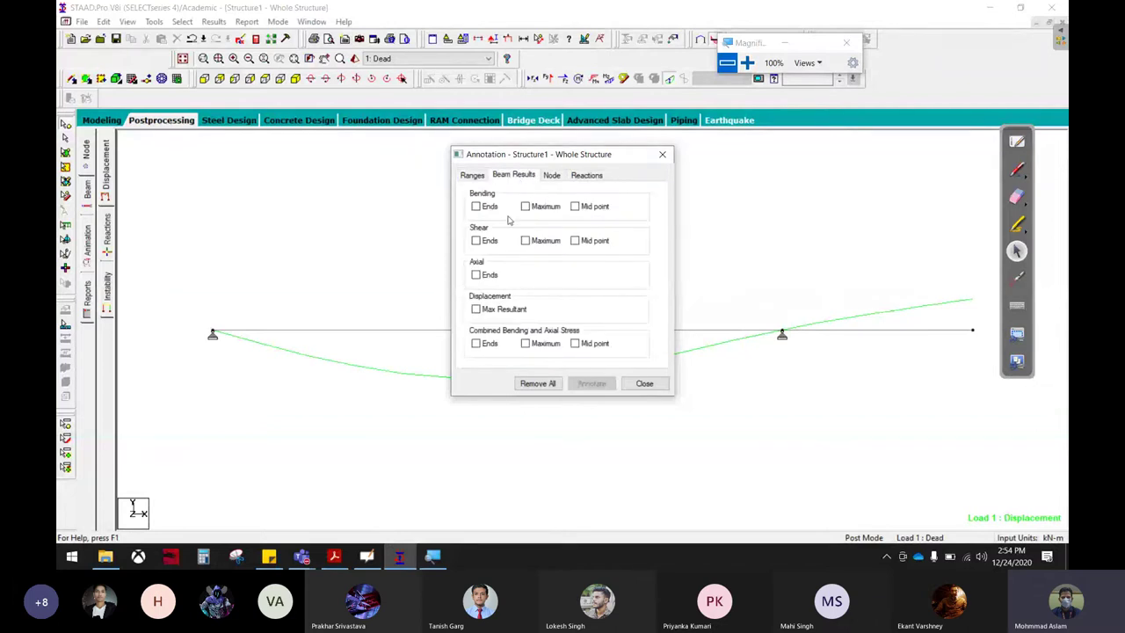
{"action": "left_click", "coordinate": [476, 310]}
{"action": "left_click", "coordinate": [591, 383]}
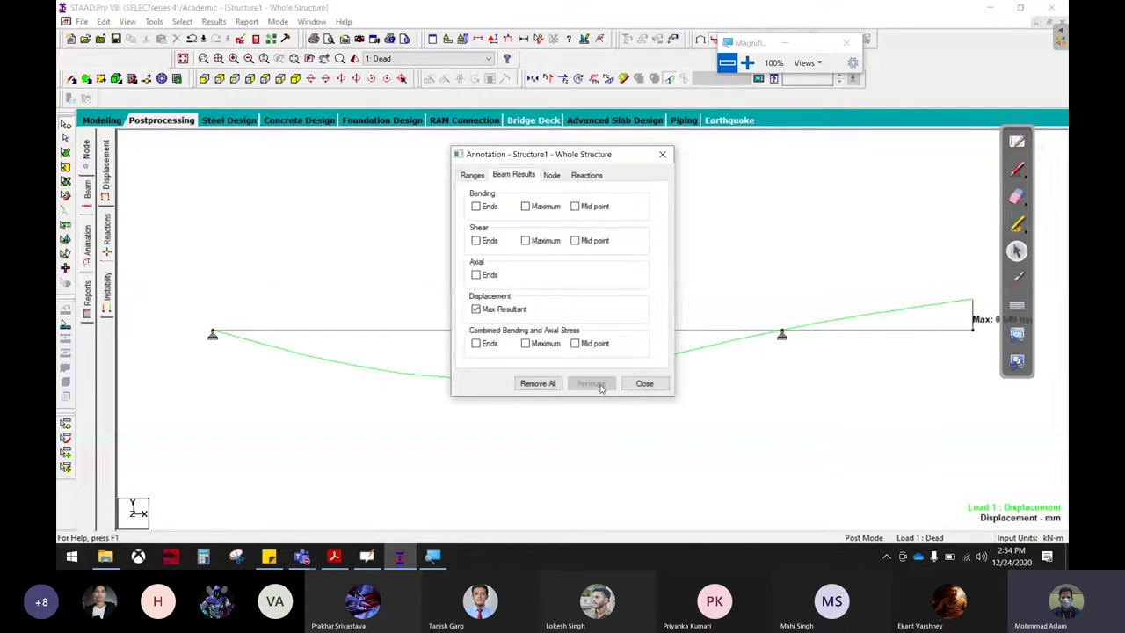
{"action": "left_click", "coordinate": [644, 384]}
{"action": "mouse_move", "coordinate": [649, 281]}
{"action": "middle_mouse_down"}
{"action": "mouse_move", "coordinate": [592, 241]}
{"action": "mouse_move", "coordinate": [592, 228]}
{"action": "middle_mouse_up"}
- Circle the 1.024 mm and 0.649 mm maxima in red ink
{"action": "left_click", "coordinate": [1017, 196]}
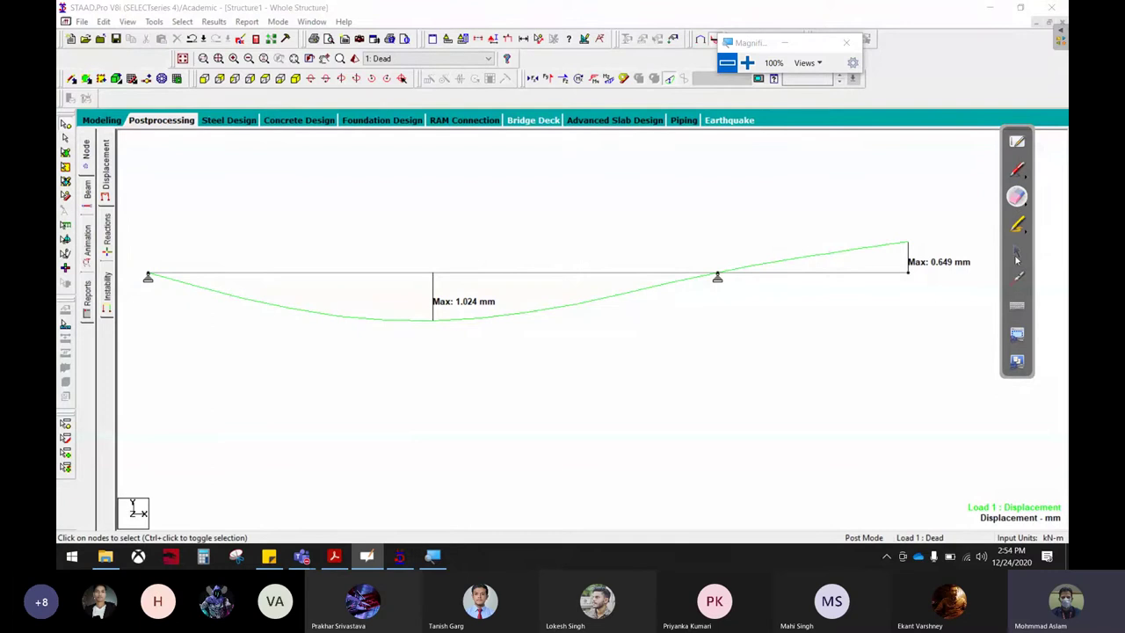
{"action": "left_click", "coordinate": [1017, 169]}
{"action": "mouse_move", "coordinate": [442, 225]}
{"action": "left_mouse_down"}
{"action": "mouse_move", "coordinate": [463, 385]}
{"action": "mouse_move", "coordinate": [380, 231]}
{"action": "left_mouse_up"}
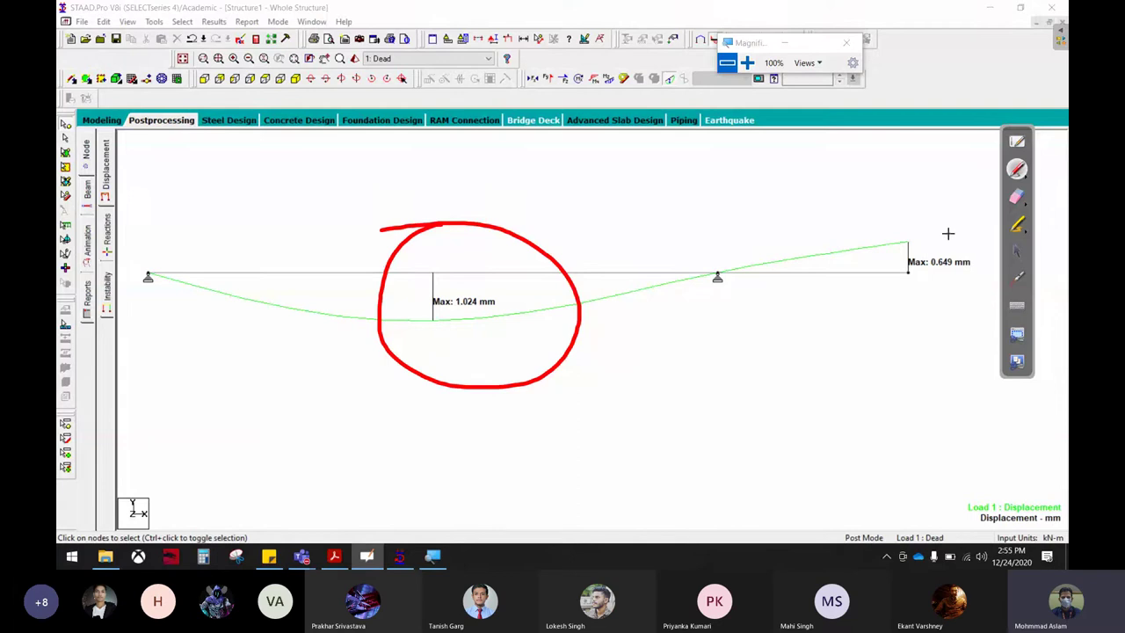
{"action": "left_click_drag", "start_coordinate": [949, 229], "coordinate": [916, 232]}
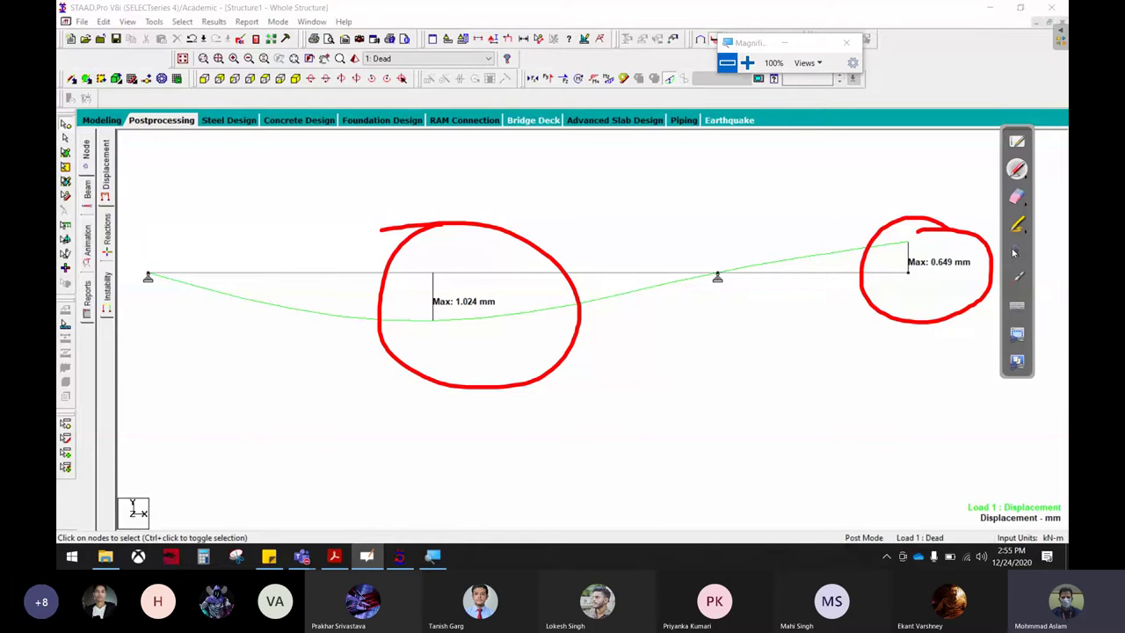
{"action": "left_click", "coordinate": [1016, 252]}
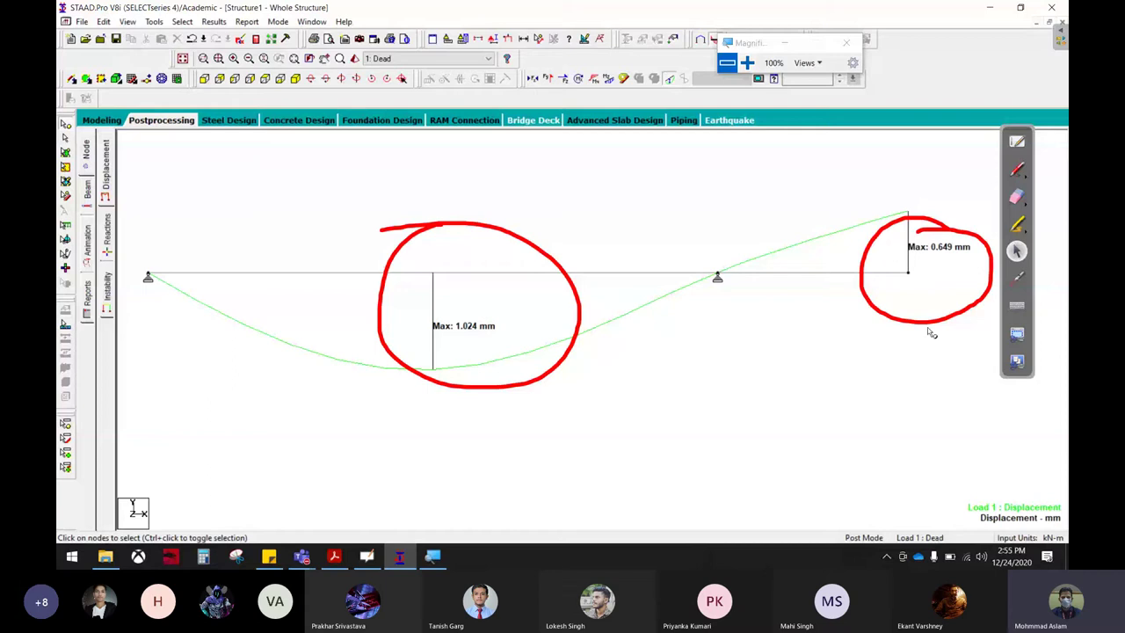
- Erase the red circles around both displacement maxima
{"action": "left_click", "coordinate": [1016, 197]}
{"action": "mouse_move", "coordinate": [976, 220]}
{"action": "left_mouse_down"}
{"action": "mouse_move", "coordinate": [953, 228]}
{"action": "mouse_move", "coordinate": [939, 293]}
{"action": "mouse_move", "coordinate": [395, 334]}
{"action": "mouse_move", "coordinate": [272, 291]}
{"action": "mouse_move", "coordinate": [676, 368]}
{"action": "left_mouse_up"}
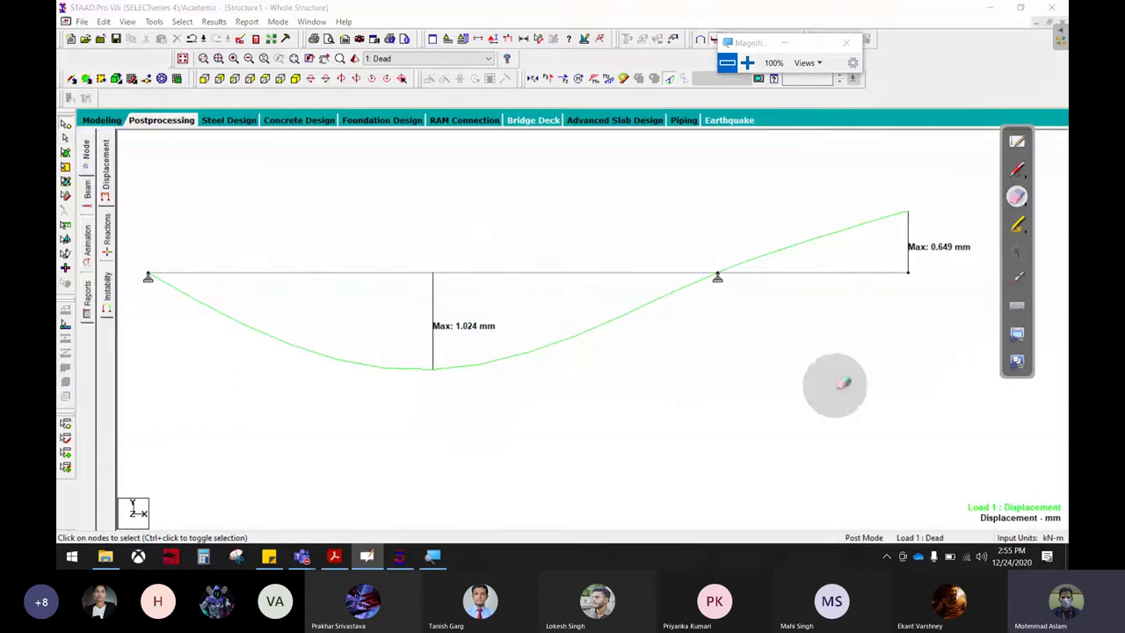
{"action": "left_click", "coordinate": [1017, 252]}
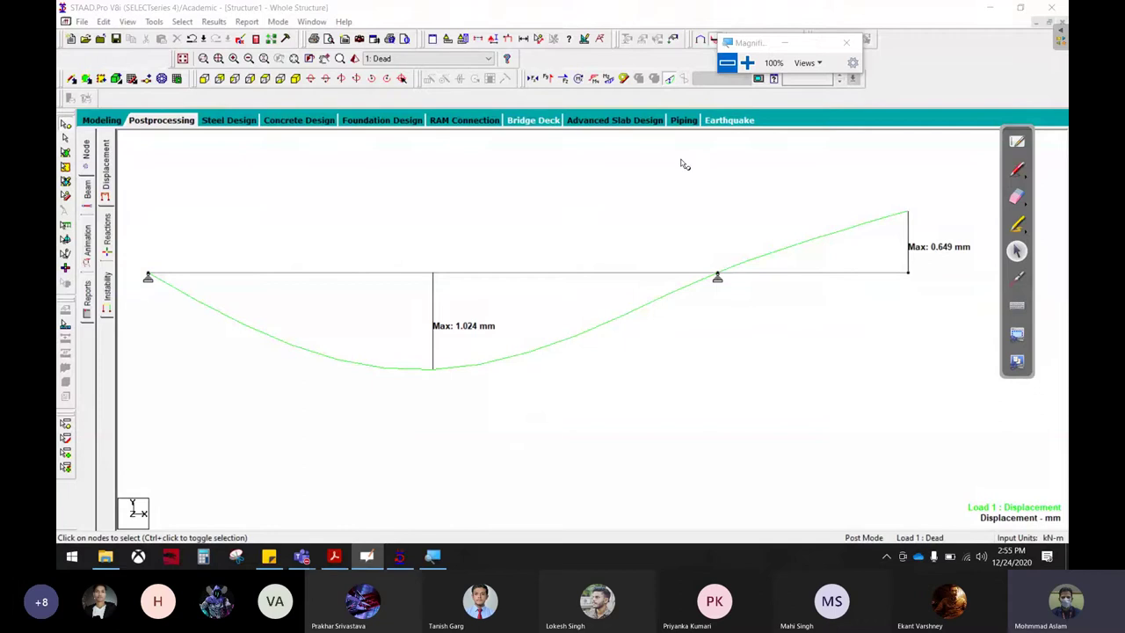
- Hide the displacement diagram, then sketch and erase red force arrows with an fy label
{"action": "left_click", "coordinate": [673, 80]}
{"action": "left_click", "coordinate": [607, 79]}
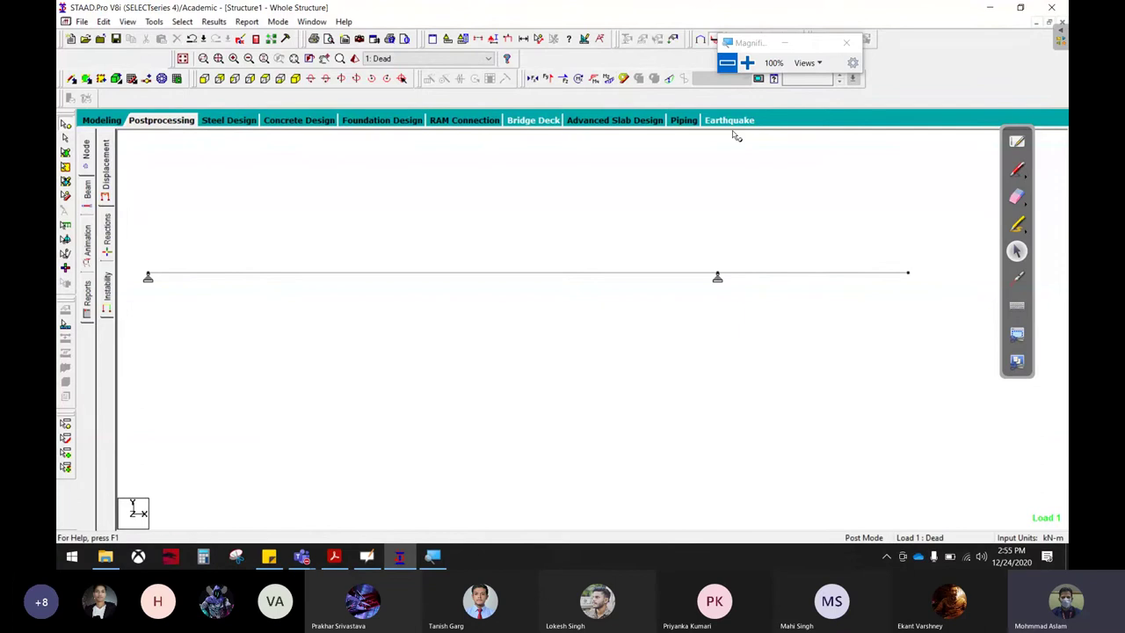
{"action": "left_click", "coordinate": [1017, 169]}
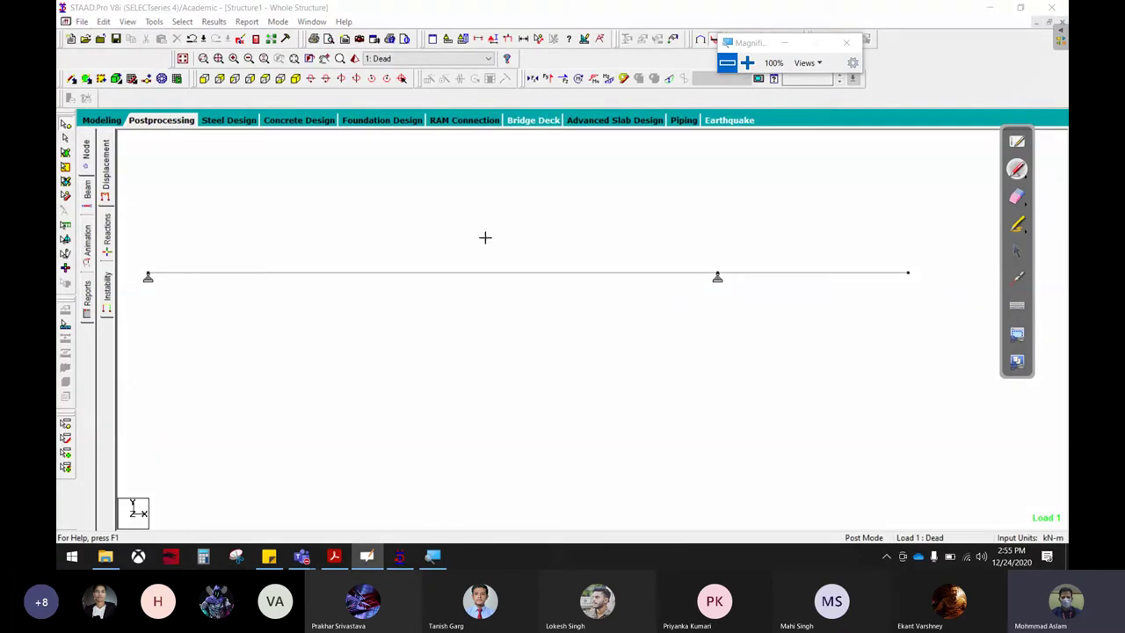
{"action": "mouse_move", "coordinate": [494, 163]}
{"action": "left_mouse_down"}
{"action": "mouse_move", "coordinate": [493, 258]}
{"action": "mouse_move", "coordinate": [479, 252]}
{"action": "mouse_move", "coordinate": [473, 277]}
{"action": "mouse_move", "coordinate": [543, 148]}
{"action": "mouse_move", "coordinate": [538, 171]}
{"action": "left_mouse_up"}
{"action": "left_click_drag", "start_coordinate": [543, 165], "coordinate": [556, 208]}
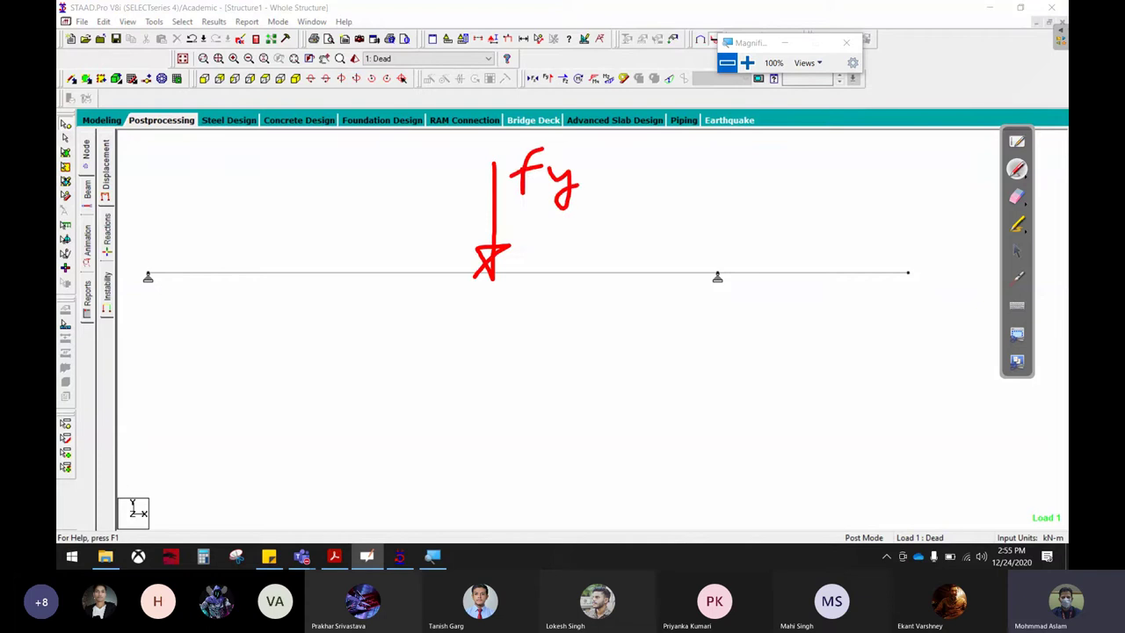
{"action": "mouse_move", "coordinate": [683, 183]}
{"action": "left_mouse_down"}
{"action": "mouse_move", "coordinate": [703, 168]}
{"action": "mouse_move", "coordinate": [712, 179]}
{"action": "mouse_move", "coordinate": [691, 251]}
{"action": "left_mouse_up"}
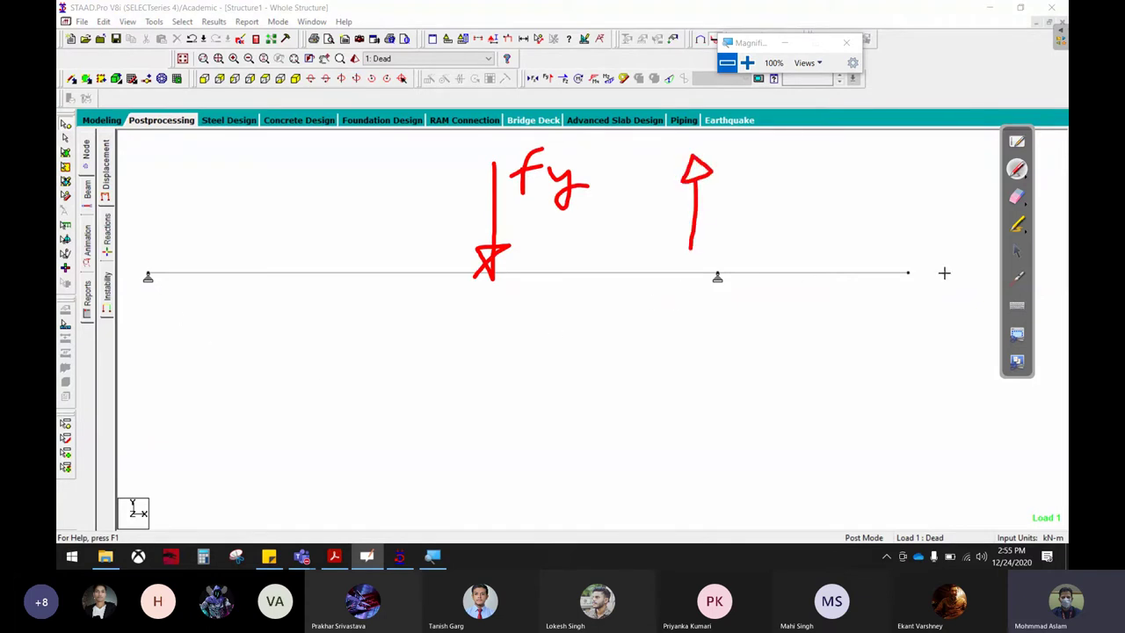
{"action": "mouse_move", "coordinate": [921, 261]}
{"action": "left_mouse_down"}
{"action": "mouse_move", "coordinate": [973, 251]}
{"action": "mouse_move", "coordinate": [922, 260]}
{"action": "mouse_move", "coordinate": [940, 274]}
{"action": "left_mouse_up"}
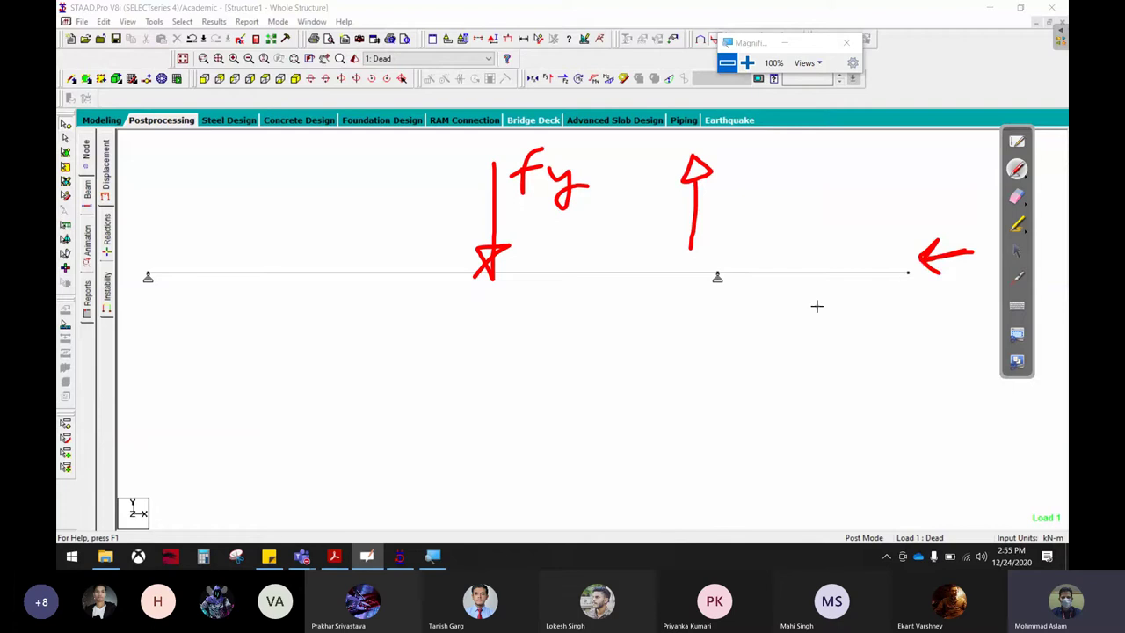
{"action": "mouse_move", "coordinate": [767, 420]}
{"action": "left_mouse_down"}
{"action": "mouse_move", "coordinate": [828, 308]}
{"action": "mouse_move", "coordinate": [837, 325]}
{"action": "left_mouse_up"}
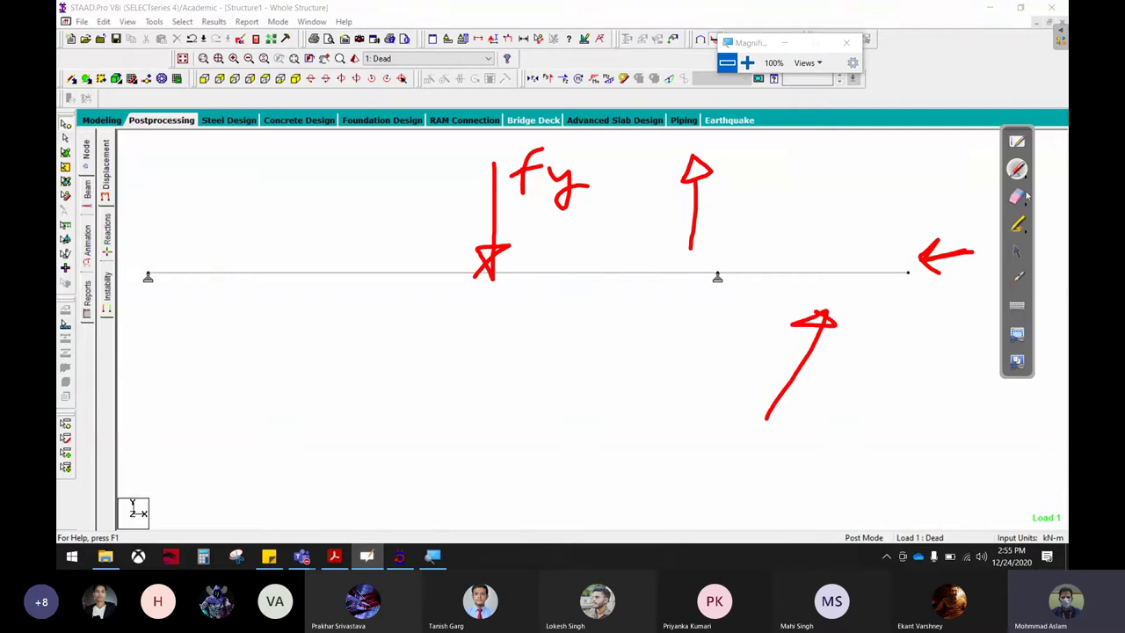
{"action": "left_click", "coordinate": [1017, 196]}
{"action": "mouse_move", "coordinate": [944, 255]}
{"action": "left_mouse_down"}
{"action": "mouse_move", "coordinate": [710, 414]}
{"action": "mouse_move", "coordinate": [590, 229]}
{"action": "mouse_move", "coordinate": [461, 174]}
{"action": "mouse_move", "coordinate": [469, 269]}
{"action": "left_mouse_up"}
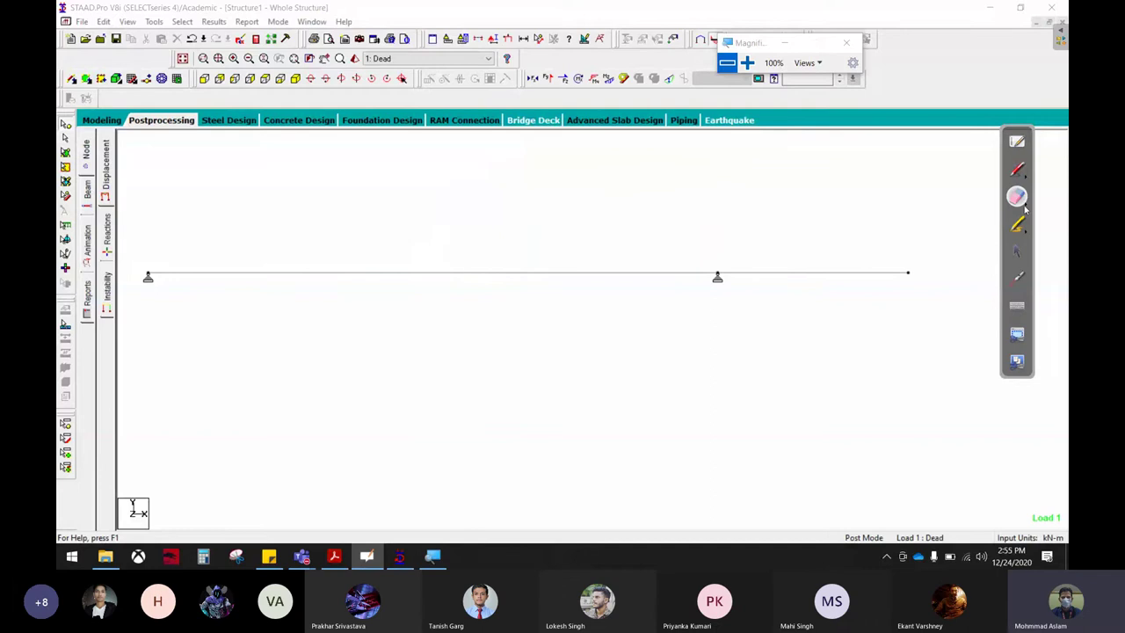
- Sketch a moment curl, Mx/My labels and a z-axis arrow in red, then erase them
{"action": "left_click", "coordinate": [1016, 168]}
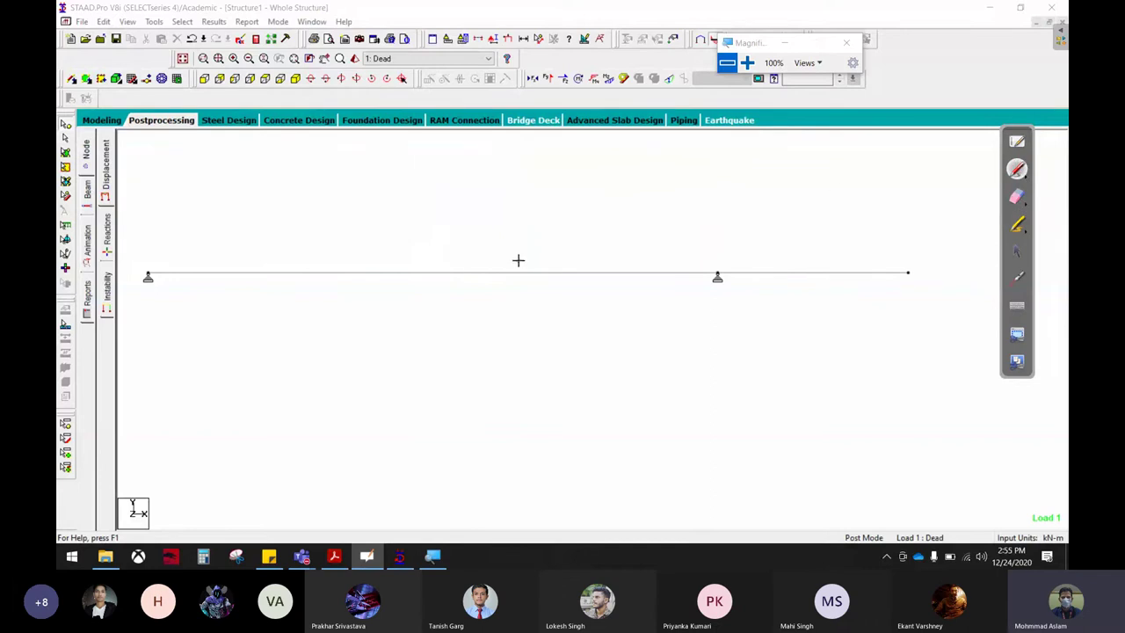
{"action": "mouse_move", "coordinate": [497, 211]}
{"action": "left_mouse_down"}
{"action": "mouse_move", "coordinate": [537, 296]}
{"action": "mouse_move", "coordinate": [640, 308]}
{"action": "left_mouse_up"}
{"action": "mouse_move", "coordinate": [571, 352]}
{"action": "left_mouse_down"}
{"action": "mouse_move", "coordinate": [602, 343]}
{"action": "mouse_move", "coordinate": [621, 357]}
{"action": "left_mouse_up"}
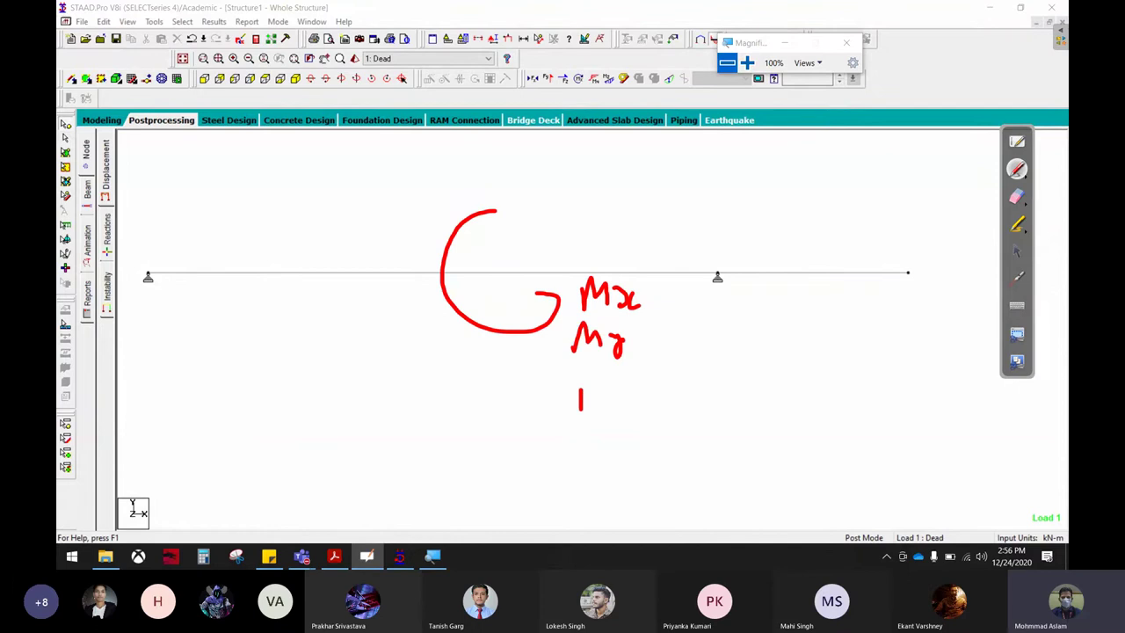
{"action": "left_click_drag", "start_coordinate": [580, 391], "coordinate": [609, 420]}
{"action": "left_click_drag", "start_coordinate": [617, 381], "coordinate": [657, 378]}
{"action": "mouse_move", "coordinate": [597, 149]}
{"action": "left_mouse_down"}
{"action": "mouse_move", "coordinate": [597, 258]}
{"action": "mouse_move", "coordinate": [629, 229]}
{"action": "mouse_move", "coordinate": [670, 226]}
{"action": "mouse_move", "coordinate": [678, 263]}
{"action": "left_mouse_up"}
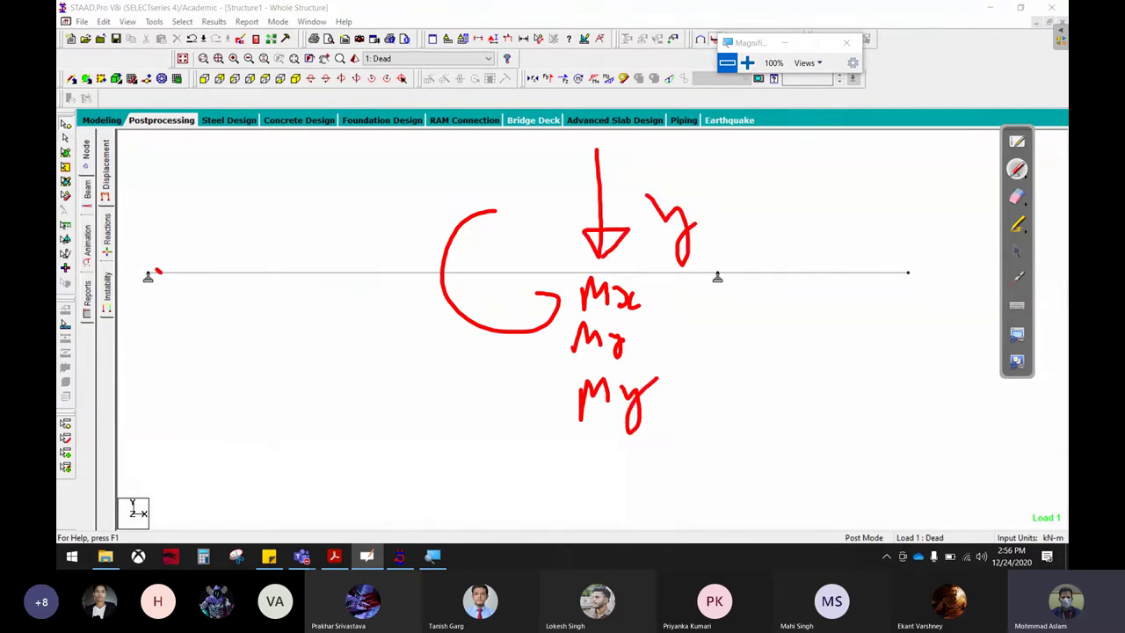
{"action": "mouse_move", "coordinate": [158, 272]}
{"action": "left_mouse_down"}
{"action": "mouse_move", "coordinate": [469, 399]}
{"action": "mouse_move", "coordinate": [812, 320]}
{"action": "mouse_move", "coordinate": [881, 264]}
{"action": "left_mouse_up"}
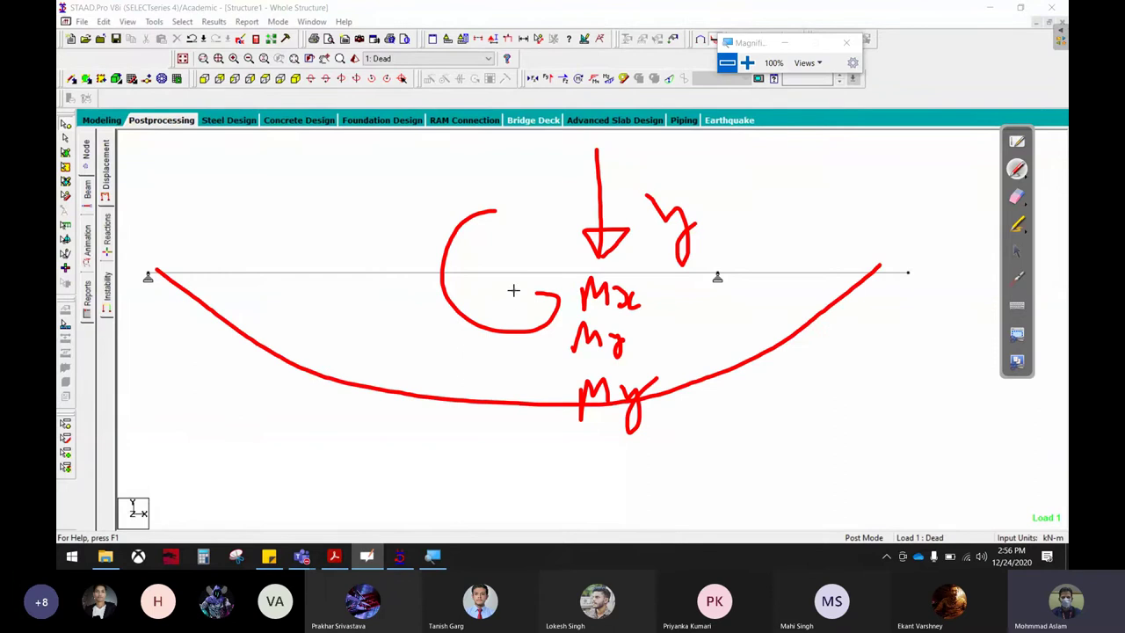
{"action": "left_click_drag", "start_coordinate": [516, 281], "coordinate": [394, 498]}
{"action": "mouse_move", "coordinate": [406, 447]}
{"action": "left_mouse_down"}
{"action": "mouse_move", "coordinate": [447, 491]}
{"action": "mouse_move", "coordinate": [409, 452]}
{"action": "left_mouse_up"}
{"action": "mouse_move", "coordinate": [450, 473]}
{"action": "left_mouse_down"}
{"action": "mouse_move", "coordinate": [495, 444]}
{"action": "mouse_move", "coordinate": [535, 467]}
{"action": "left_mouse_up"}
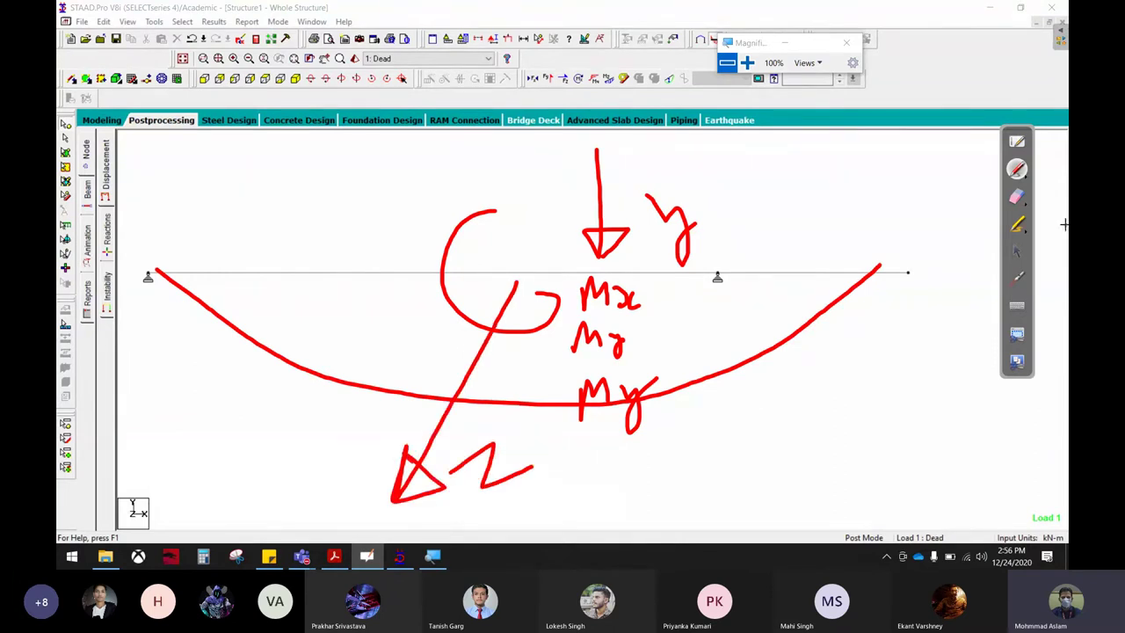
{"action": "left_click", "coordinate": [1017, 197]}
{"action": "mouse_move", "coordinate": [857, 180]}
{"action": "left_mouse_down"}
{"action": "mouse_move", "coordinate": [532, 231]}
{"action": "mouse_move", "coordinate": [419, 351]}
{"action": "mouse_move", "coordinate": [225, 329]}
{"action": "mouse_move", "coordinate": [577, 432]}
{"action": "mouse_move", "coordinate": [507, 489]}
{"action": "mouse_move", "coordinate": [816, 377]}
{"action": "mouse_move", "coordinate": [712, 367]}
{"action": "mouse_move", "coordinate": [286, 252]}
{"action": "left_mouse_up"}
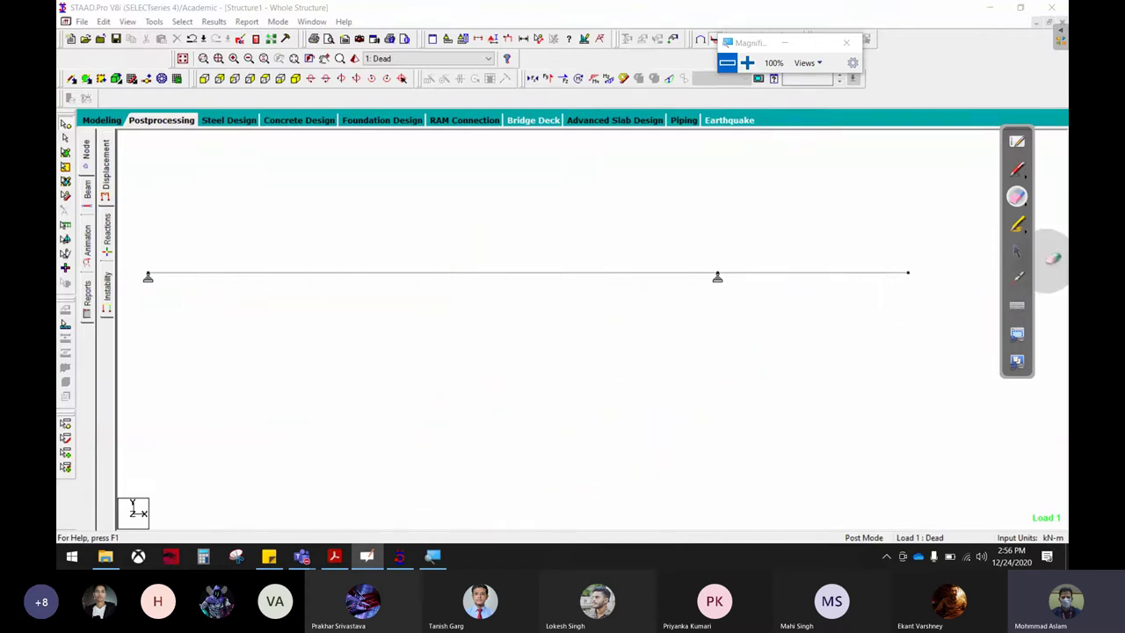
- Show the Bending Z diagram and label its end and maximum moments instead of displacement
{"action": "left_click", "coordinate": [1016, 252]}
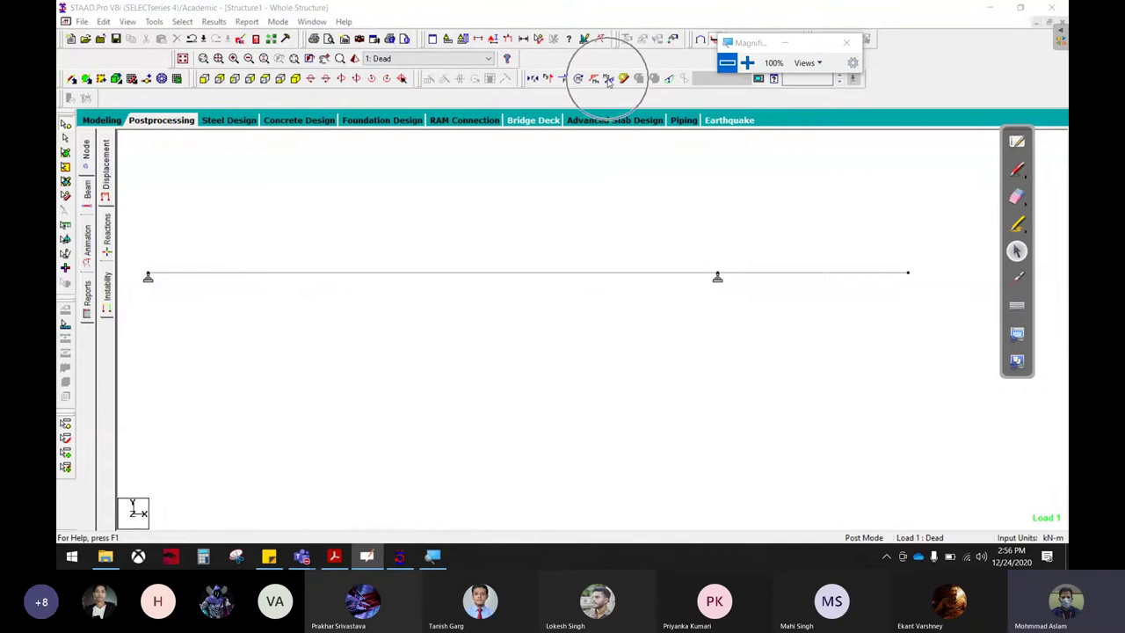
{"action": "left_click", "coordinate": [606, 79]}
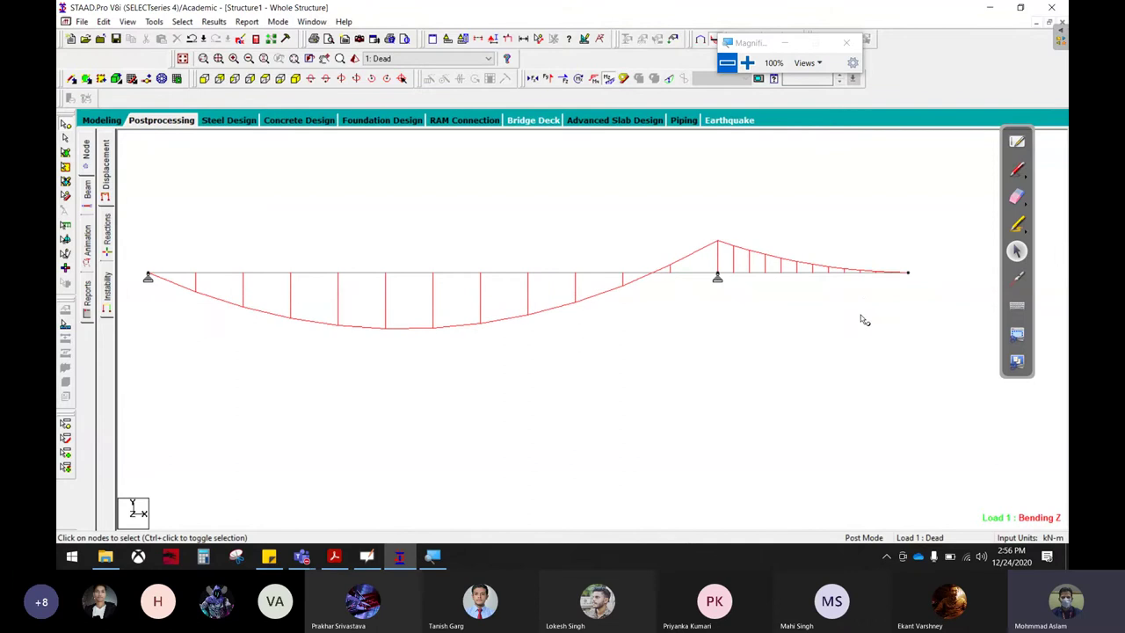
{"action": "left_click", "coordinate": [214, 21]}
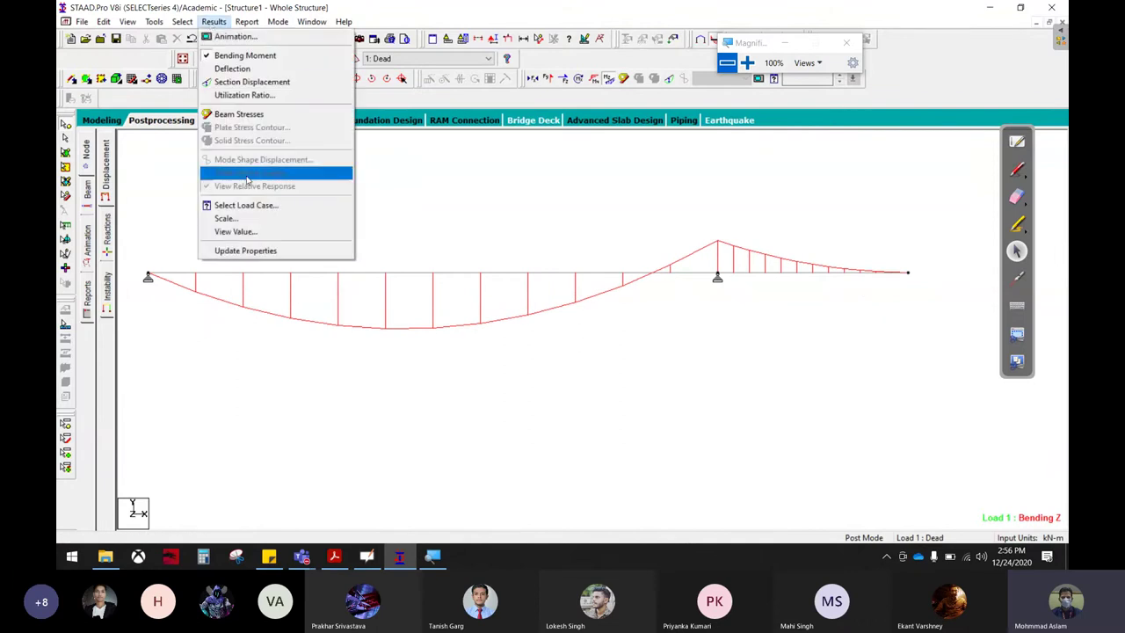
{"action": "left_click", "coordinate": [230, 232]}
{"action": "left_click", "coordinate": [513, 175]}
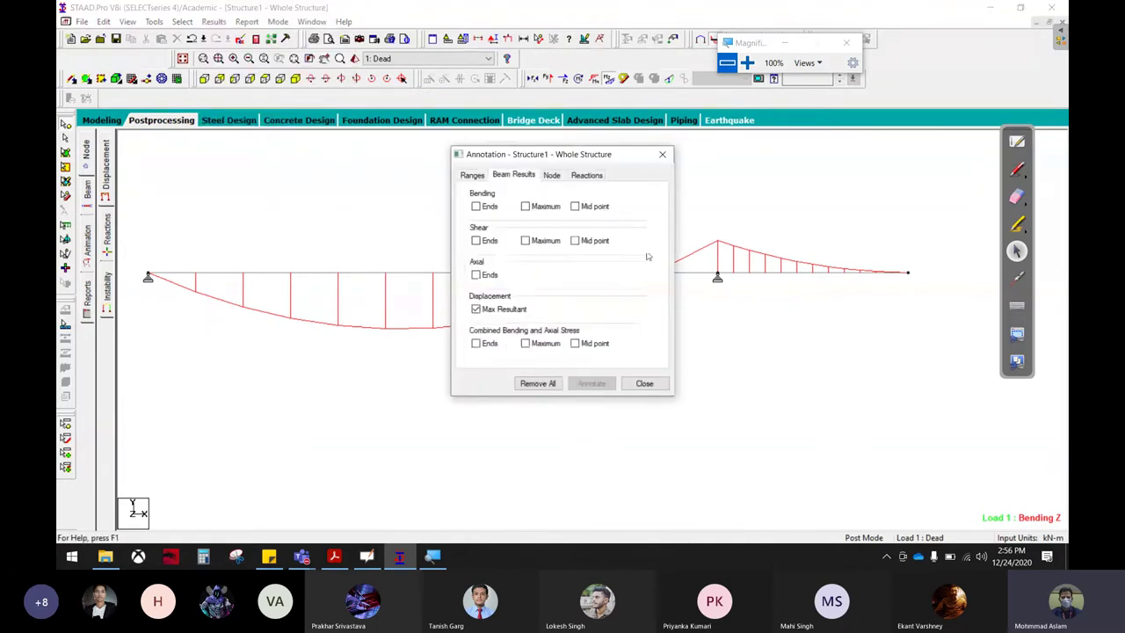
{"action": "left_click", "coordinate": [508, 310]}
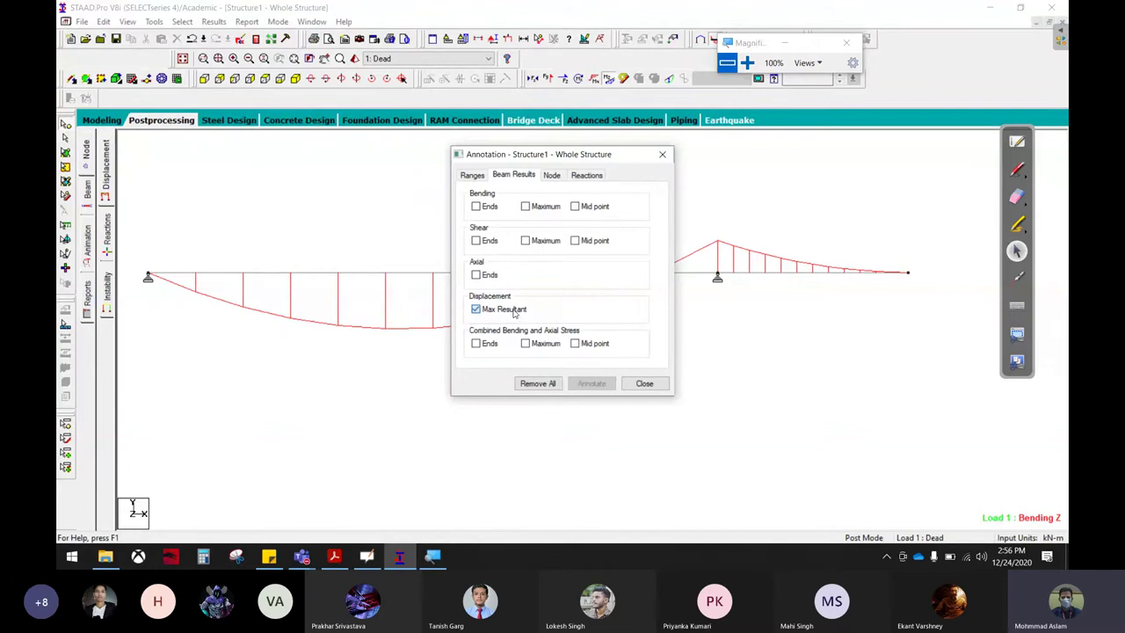
{"action": "left_click", "coordinate": [484, 210]}
{"action": "left_click", "coordinate": [526, 209]}
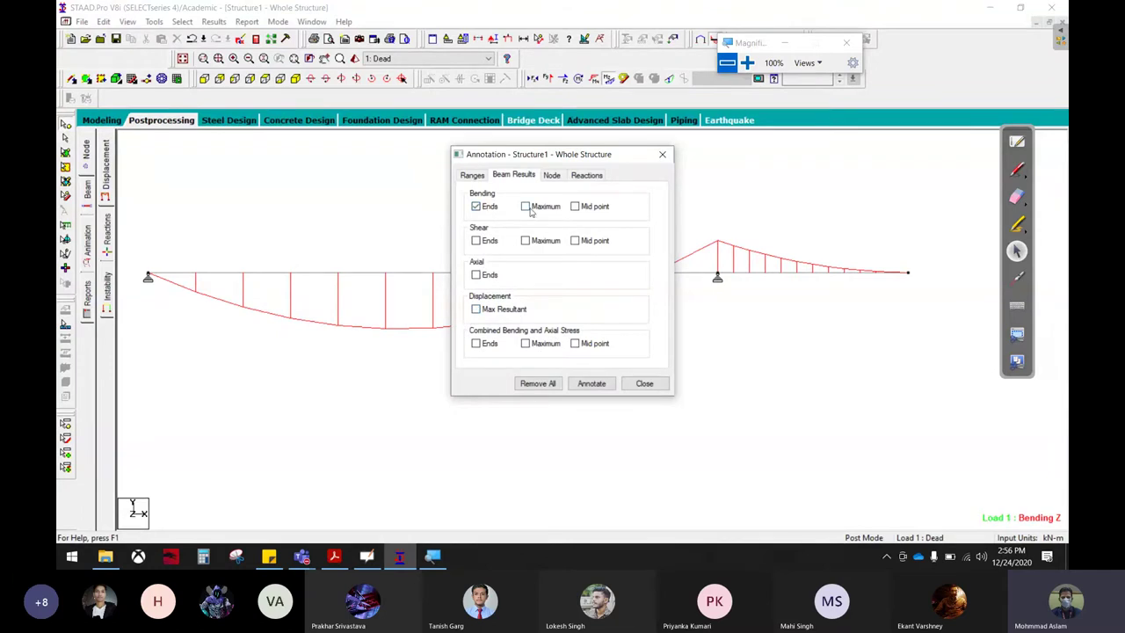
{"action": "left_click", "coordinate": [591, 383]}
{"action": "left_click", "coordinate": [659, 387]}
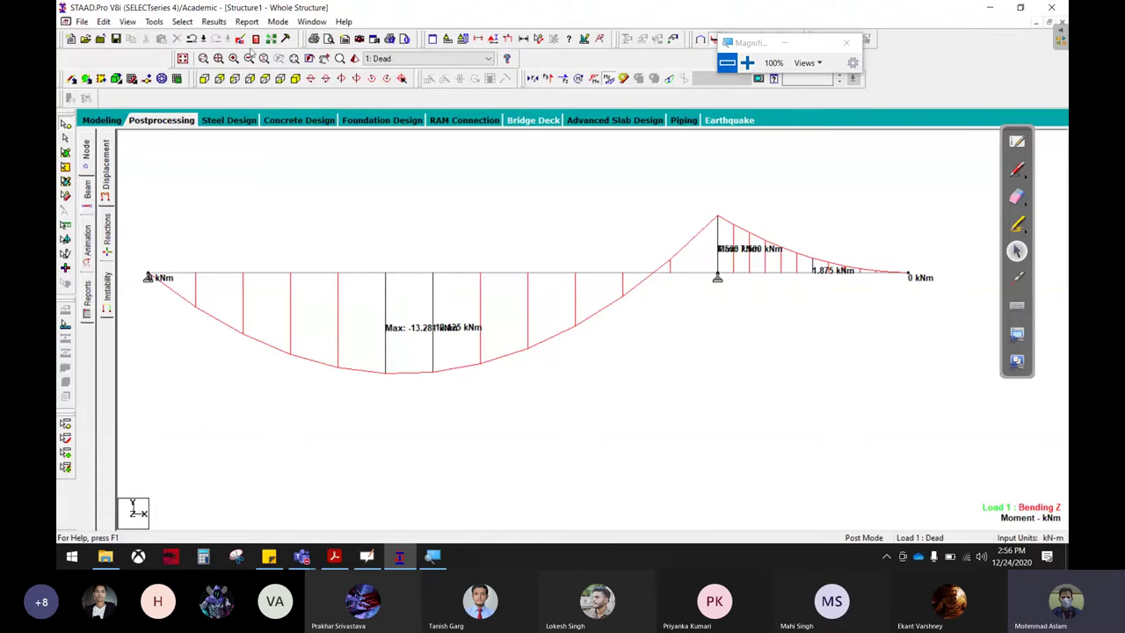
- Reduce the moment labels to maxima only: -13.281 kNm and 7.500 kNm
{"action": "left_click", "coordinate": [213, 21]}
{"action": "left_click", "coordinate": [308, 233]}
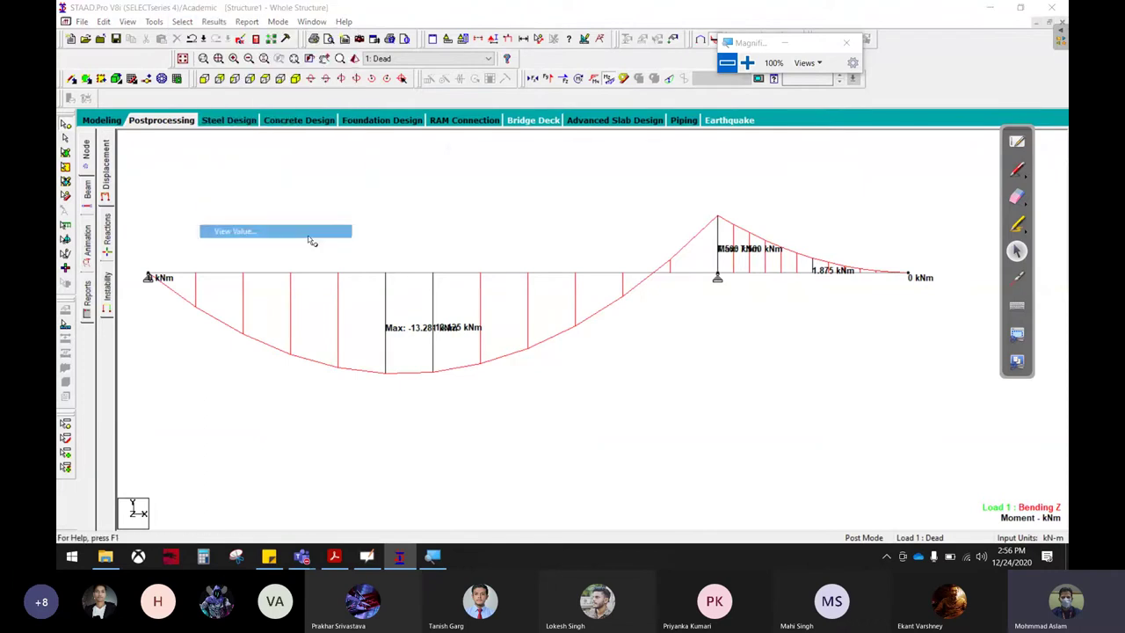
{"action": "left_click", "coordinate": [526, 177]}
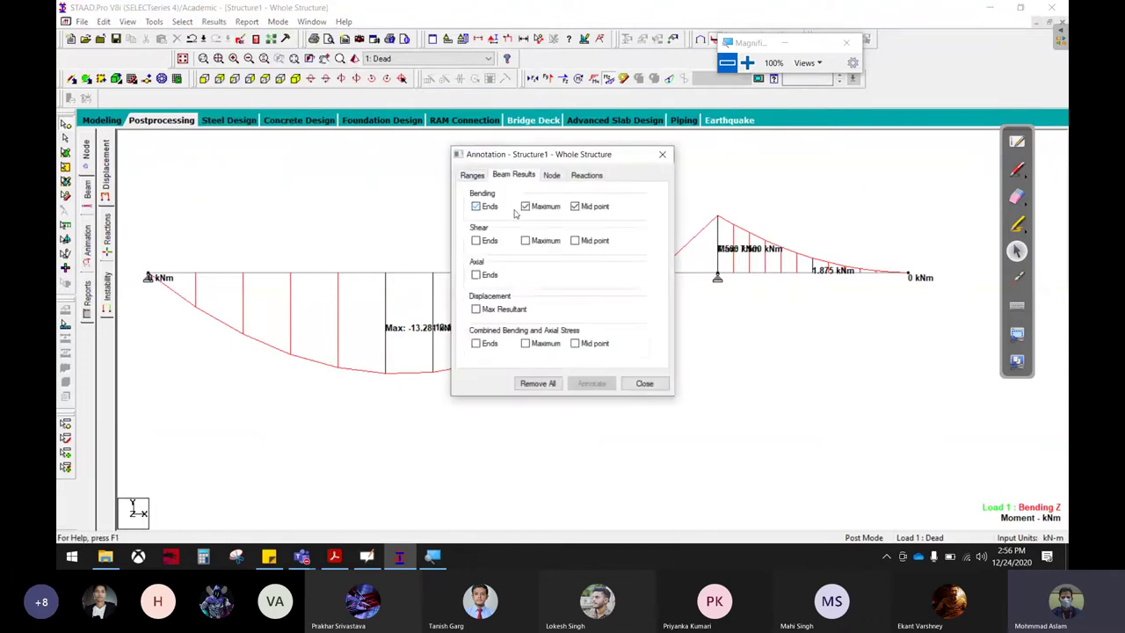
{"action": "left_click", "coordinate": [515, 214]}
{"action": "left_click", "coordinate": [599, 385]}
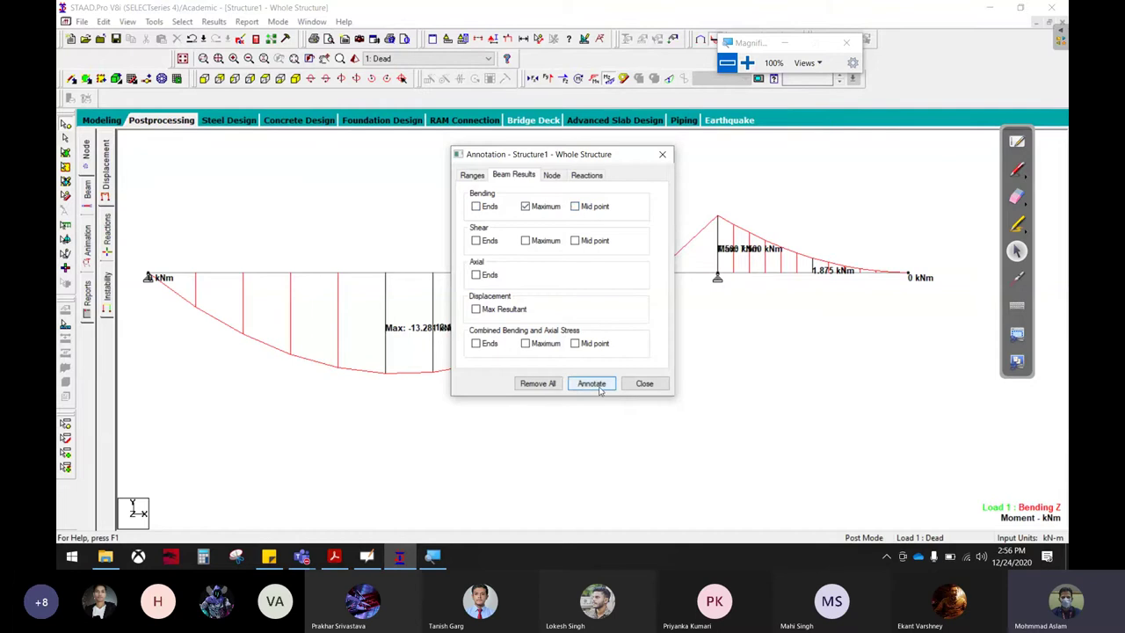
{"action": "left_click", "coordinate": [646, 385]}
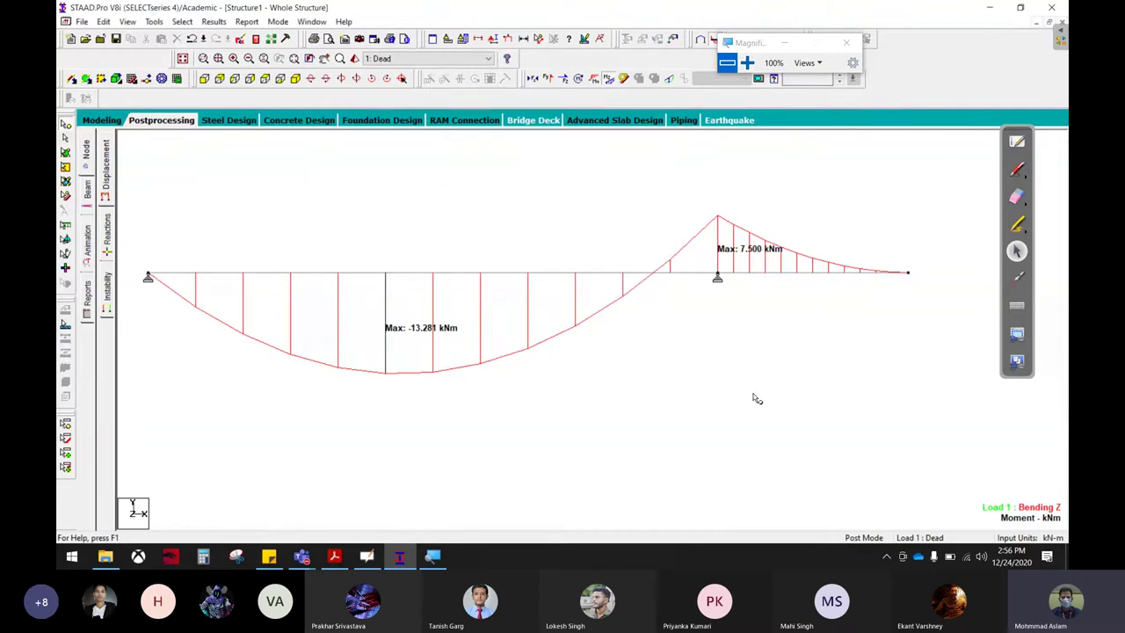
- Circle the -13.281 kNm peak in red ink
{"action": "left_click", "coordinate": [1017, 168]}
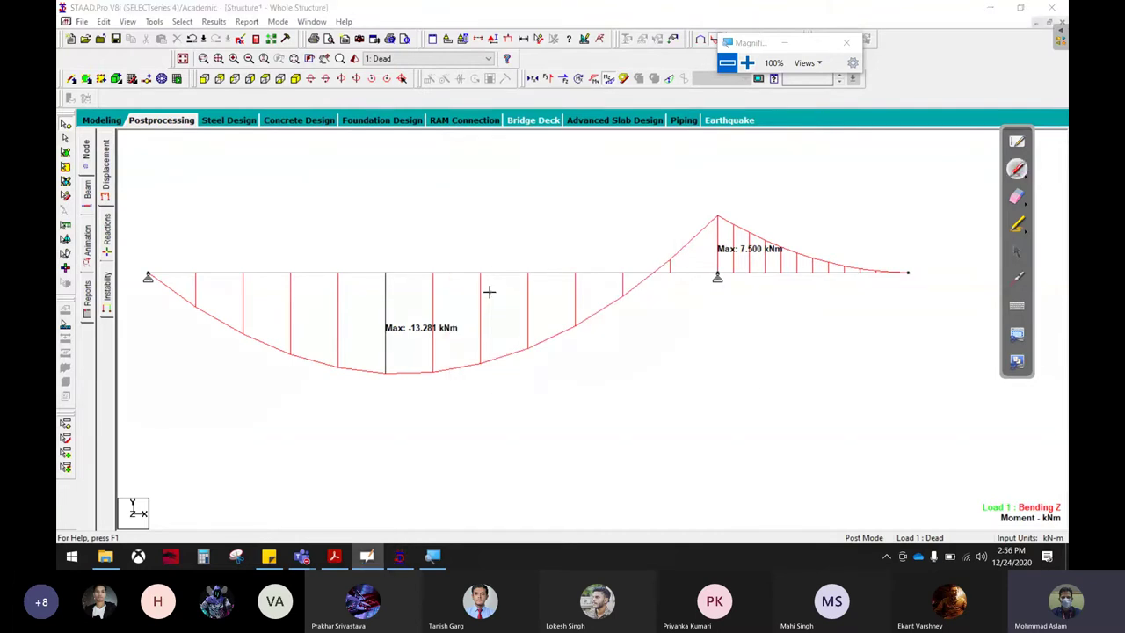
{"action": "left_click_drag", "start_coordinate": [486, 311], "coordinate": [455, 313]}
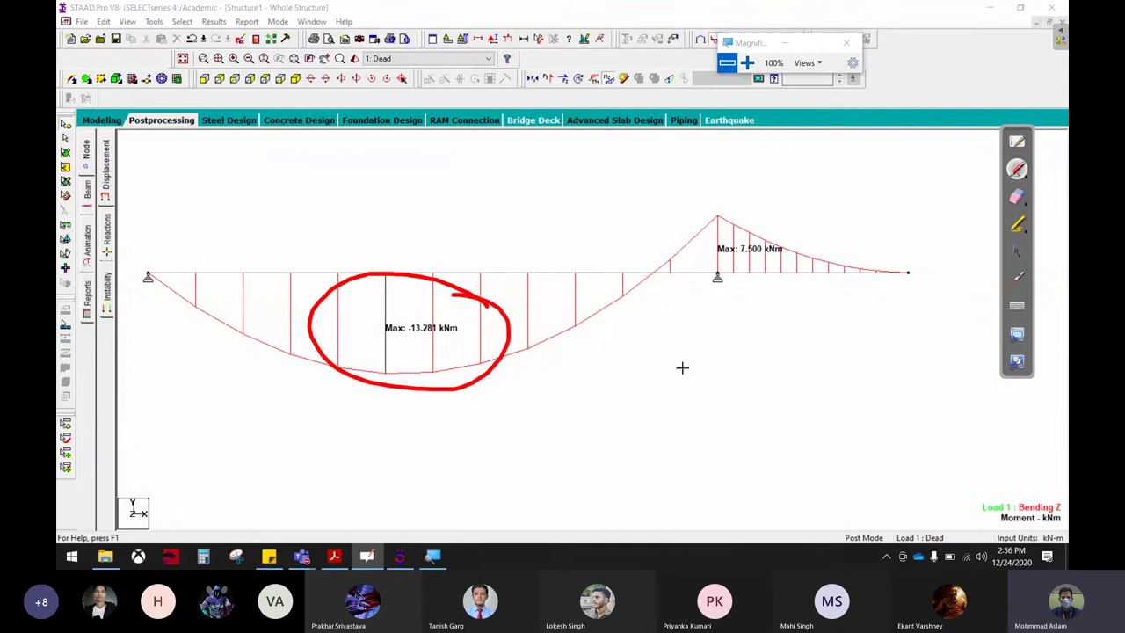
{"action": "left_click", "coordinate": [1016, 250]}
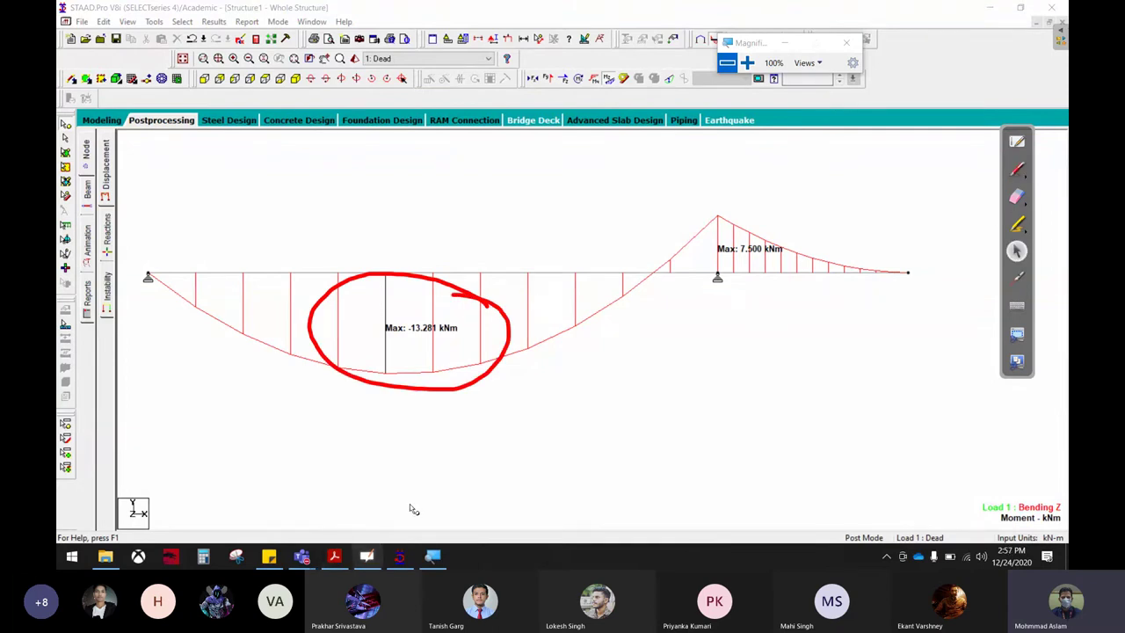
- In day-4.pdf, tick problem 7 and circle its 13.3 kNm maximum moment in red
{"action": "left_click", "coordinate": [334, 556]}
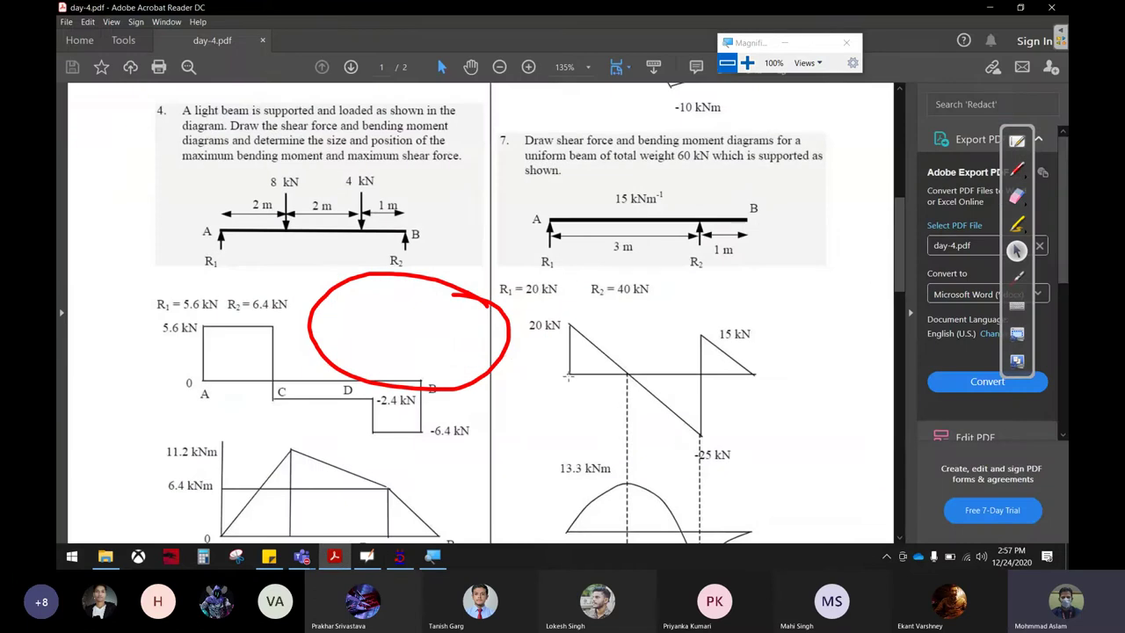
{"action": "scroll", "coordinate": [439, 375], "scroll_direction": "down", "scroll_amount": 1}
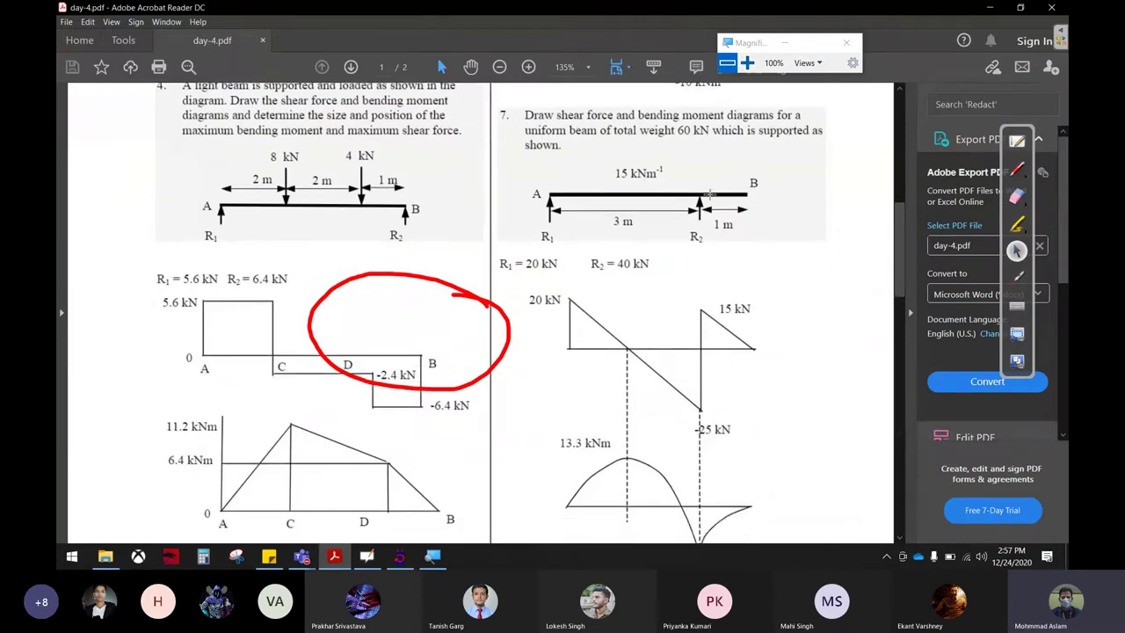
{"action": "left_click", "coordinate": [1017, 169]}
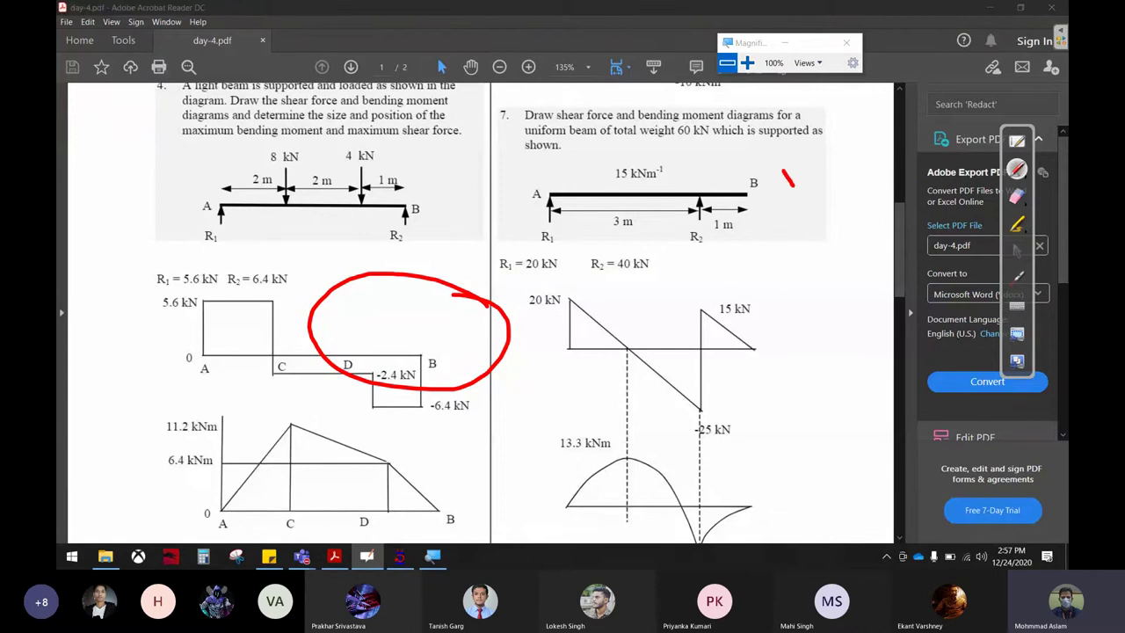
{"action": "left_click_drag", "start_coordinate": [792, 185], "coordinate": [846, 155]}
{"action": "left_click_drag", "start_coordinate": [607, 410], "coordinate": [567, 420]}
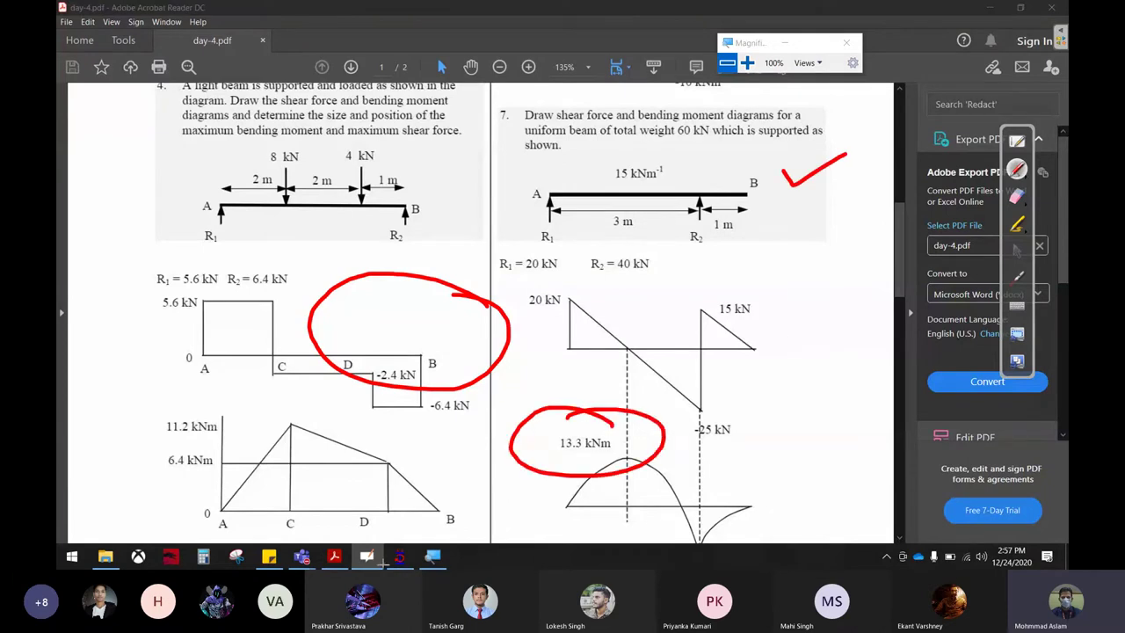
{"action": "left_click", "coordinate": [1016, 251]}
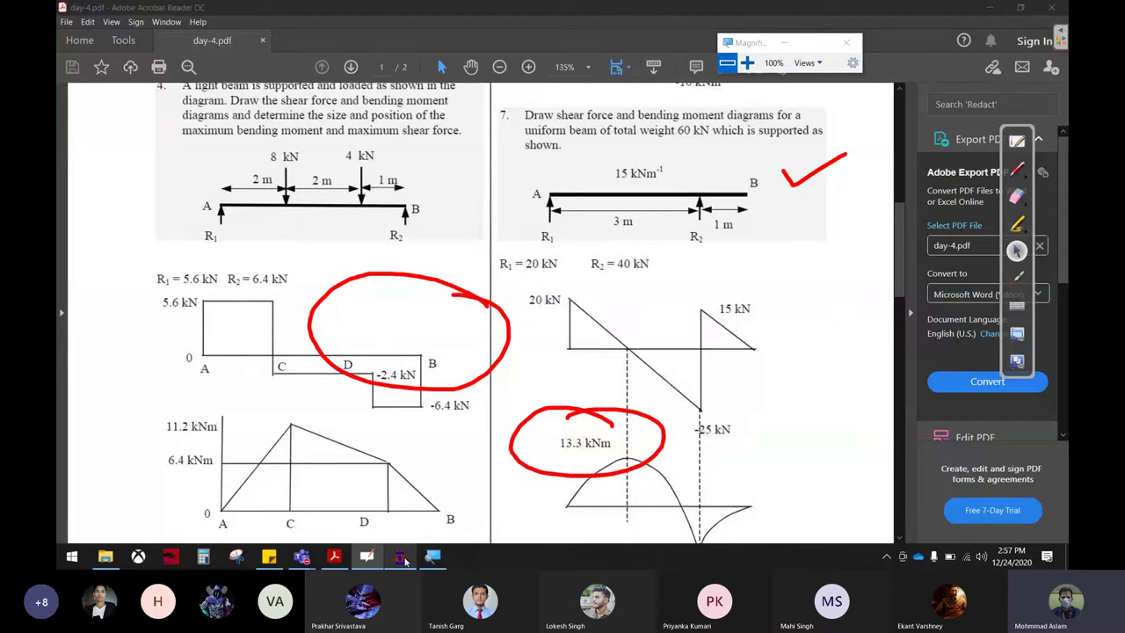
{"action": "left_click", "coordinate": [400, 556]}
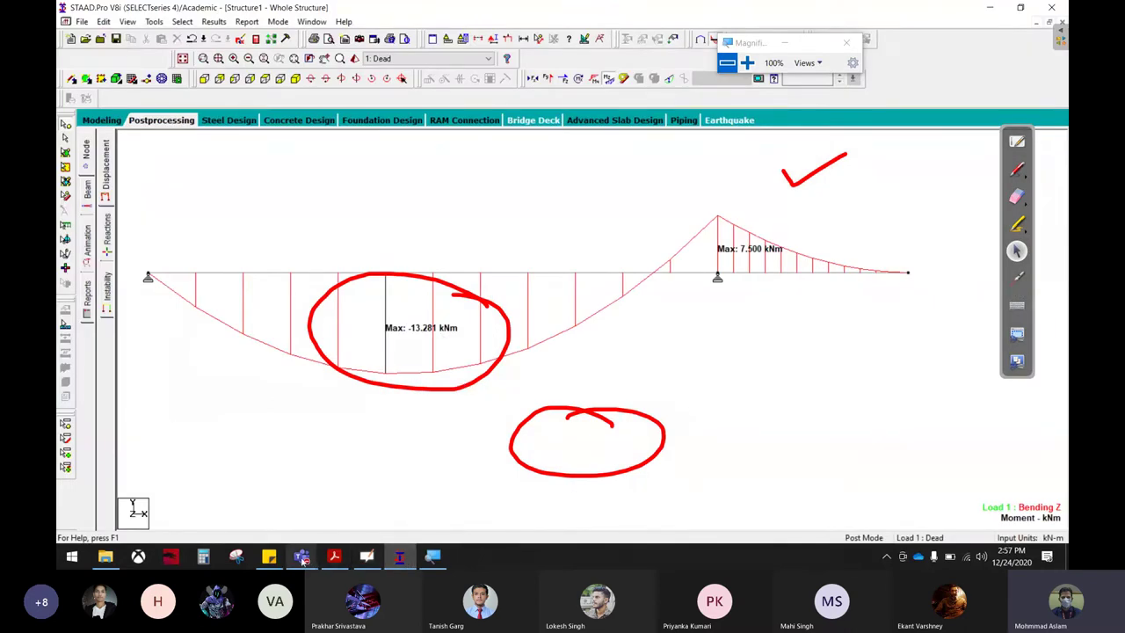
- Circle the PDF's 13.3 kNm value again, then return to STAAD.Pro
{"action": "left_click", "coordinate": [334, 556]}
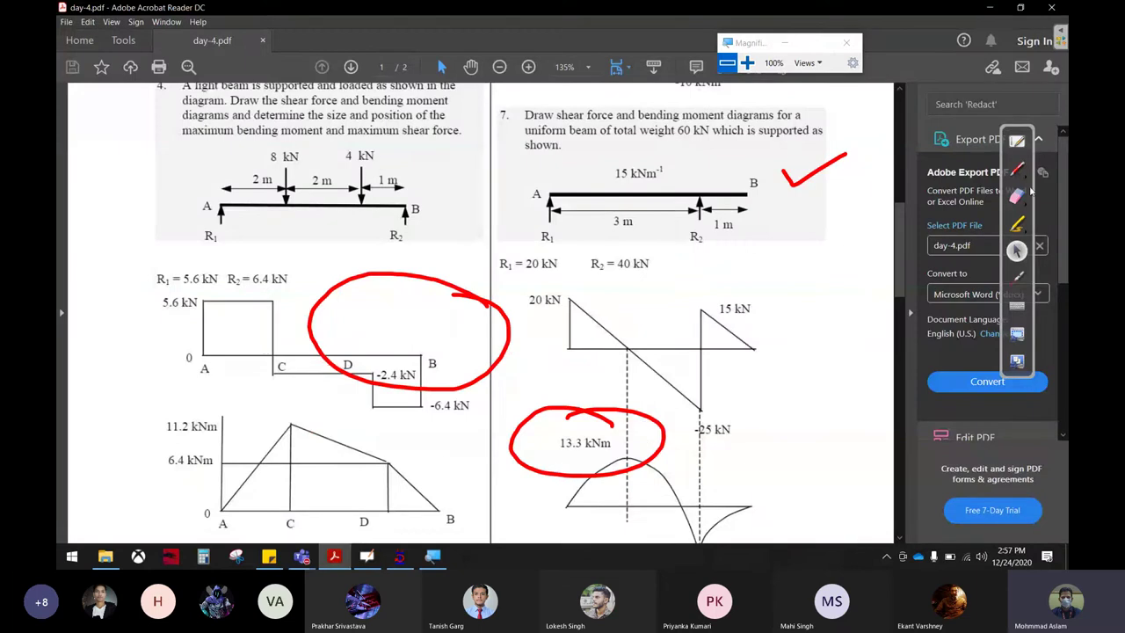
{"action": "left_click", "coordinate": [1017, 170]}
{"action": "mouse_move", "coordinate": [630, 446]}
{"action": "left_mouse_down"}
{"action": "mouse_move", "coordinate": [527, 467]}
{"action": "mouse_move", "coordinate": [633, 406]}
{"action": "left_mouse_up"}
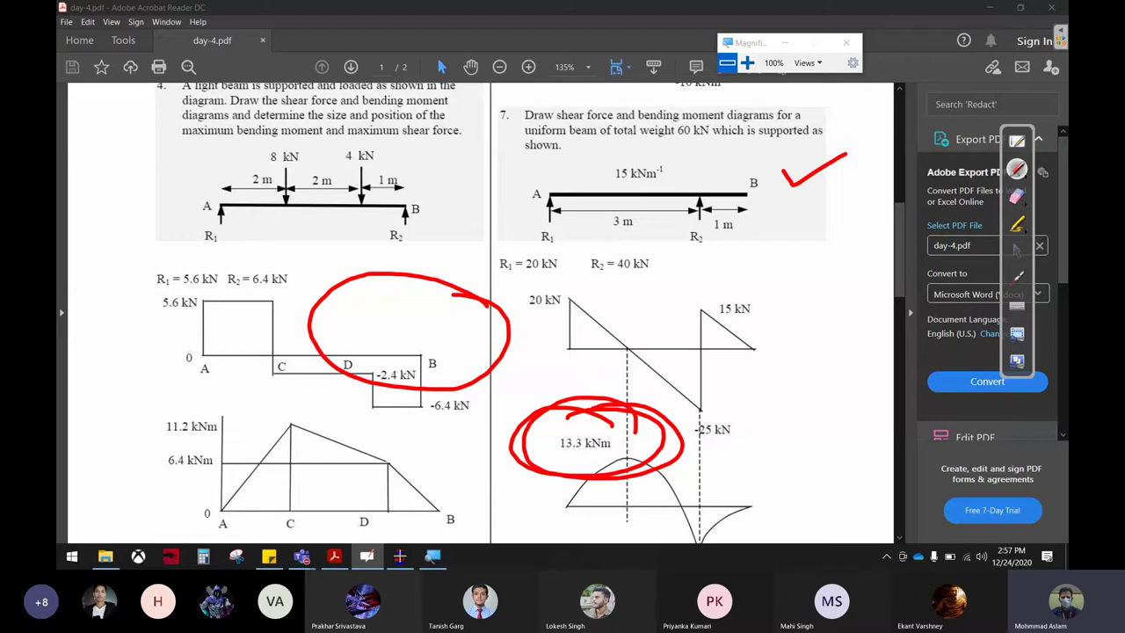
{"action": "left_click", "coordinate": [1017, 251]}
{"action": "left_click", "coordinate": [399, 556]}
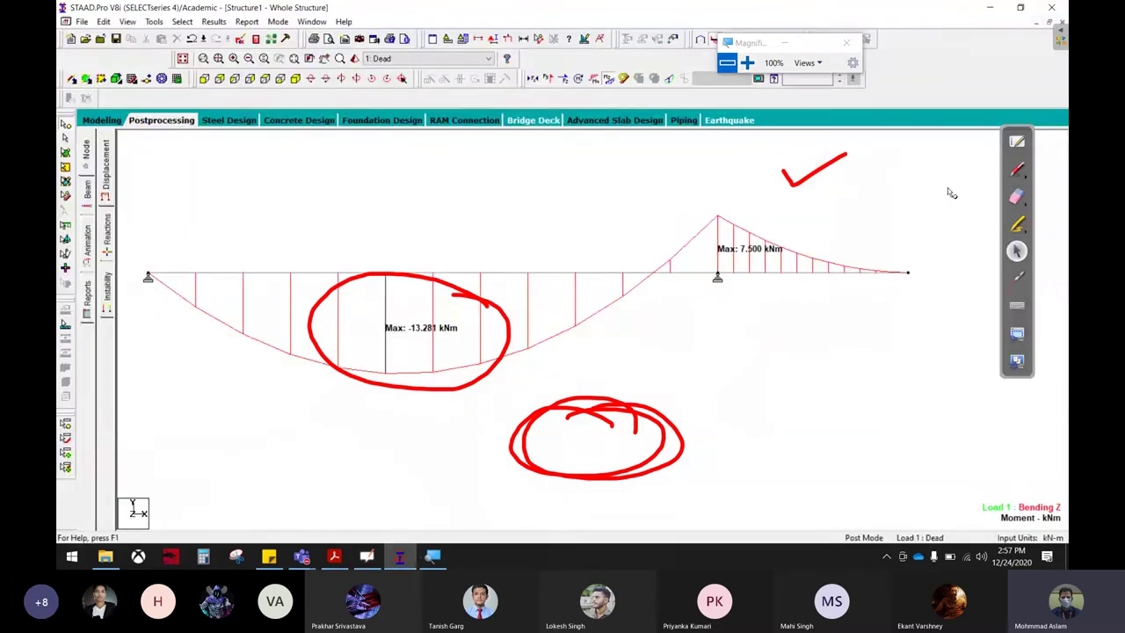
- Erase the red tick and circles from the screen
{"action": "left_click", "coordinate": [1017, 196]}
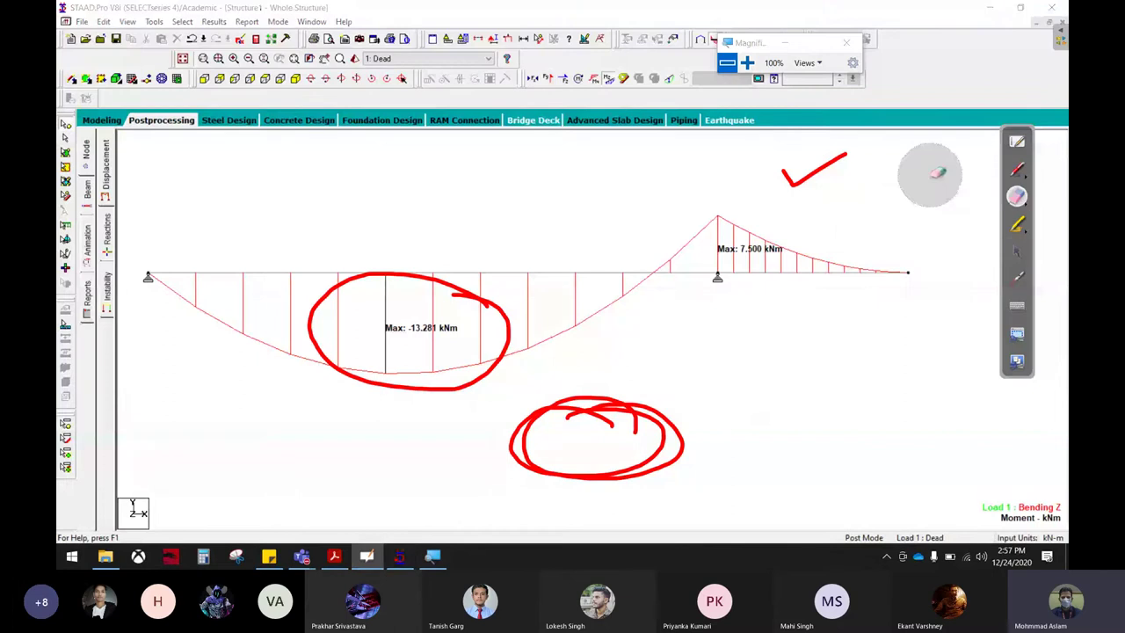
{"action": "mouse_move", "coordinate": [930, 173]}
{"action": "left_mouse_down"}
{"action": "mouse_move", "coordinate": [254, 314]}
{"action": "mouse_move", "coordinate": [832, 417]}
{"action": "mouse_move", "coordinate": [942, 351]}
{"action": "left_mouse_up"}
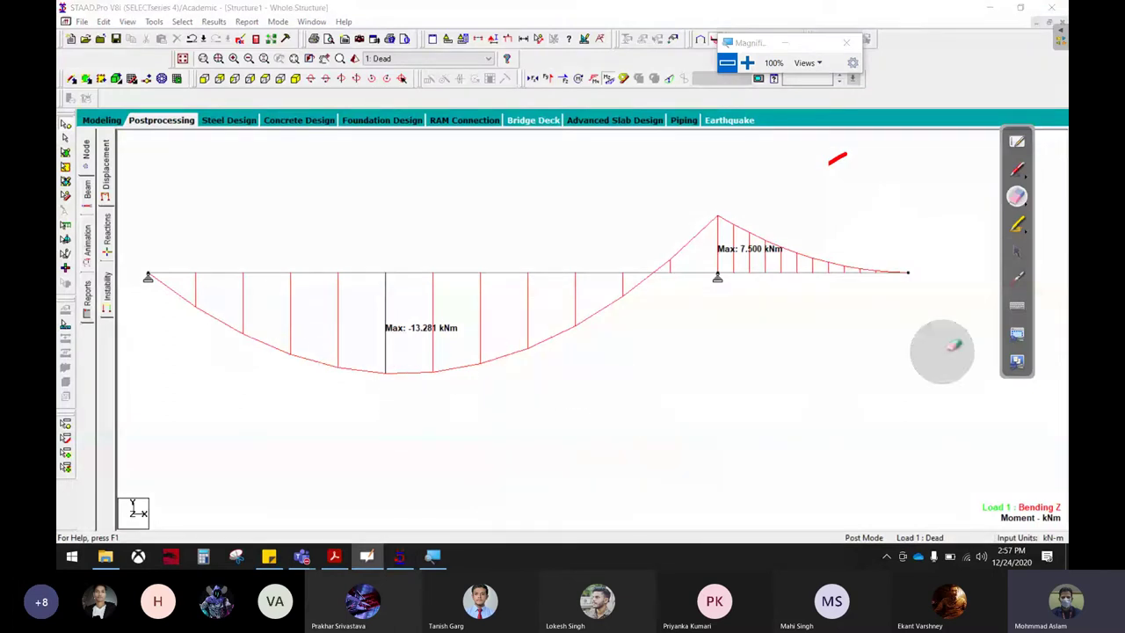
{"action": "left_click_drag", "start_coordinate": [848, 180], "coordinate": [874, 150]}
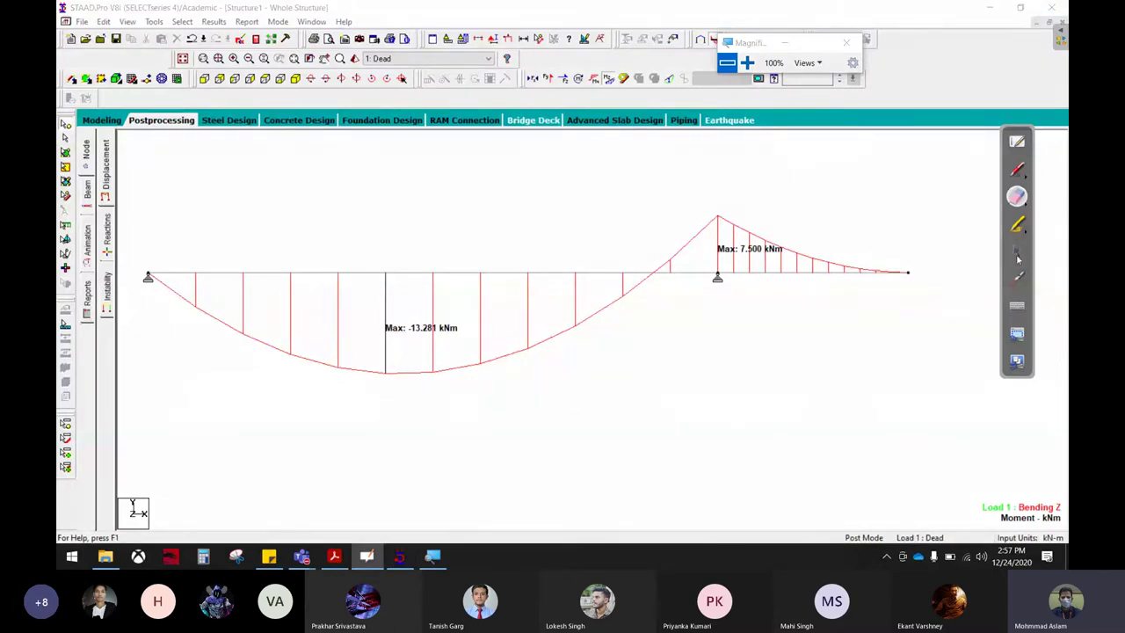
{"action": "left_click", "coordinate": [1017, 252]}
- Switch to the Shear Y diagram and label its maxima, 15.000 kN and -25.000 kN
{"action": "left_click", "coordinate": [609, 79]}
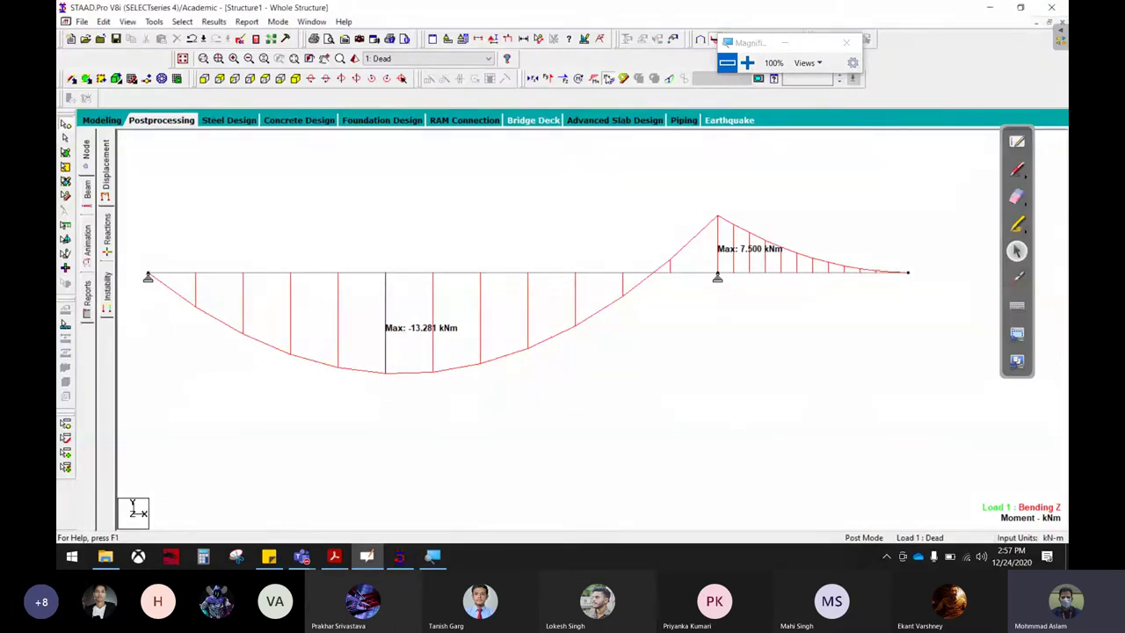
{"action": "left_click", "coordinate": [548, 78]}
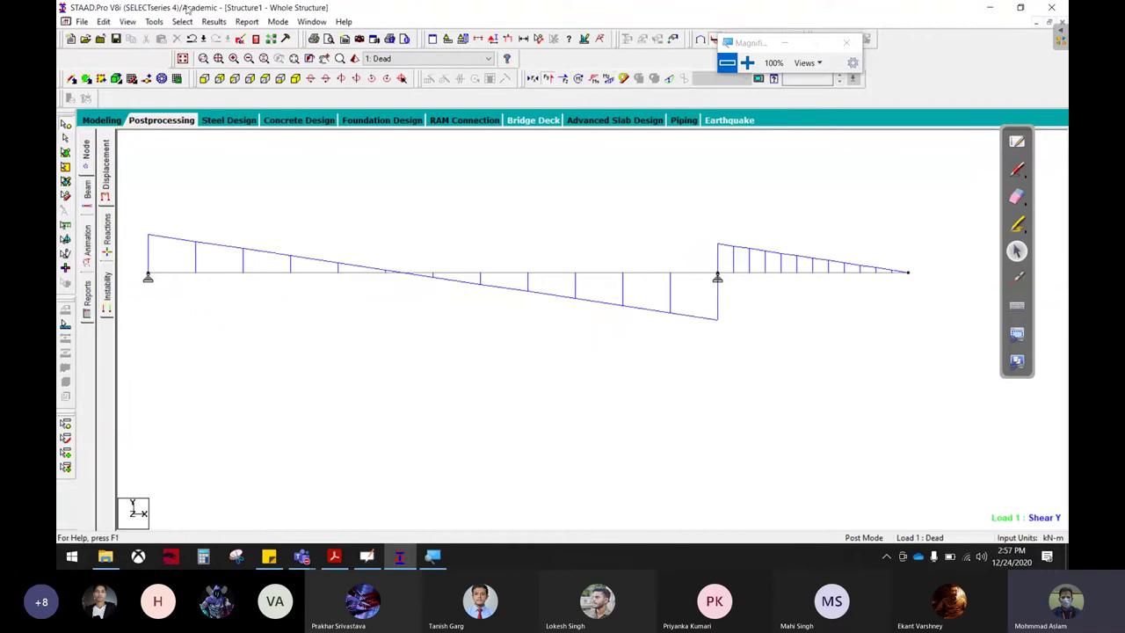
{"action": "left_click", "coordinate": [213, 21]}
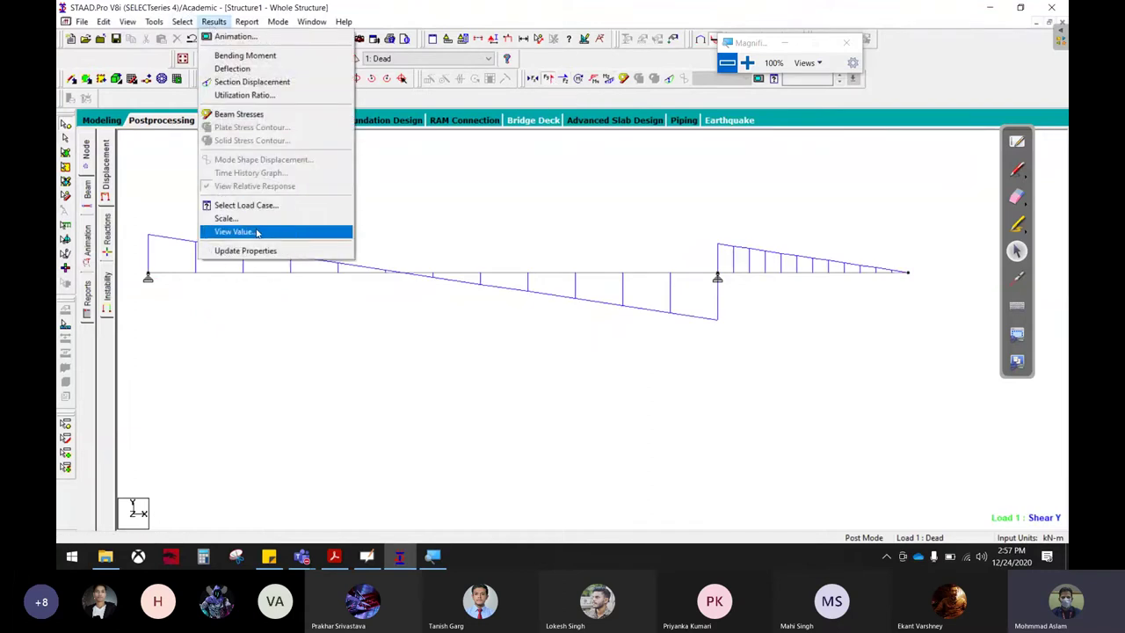
{"action": "left_click", "coordinate": [256, 232]}
{"action": "left_click", "coordinate": [514, 175]}
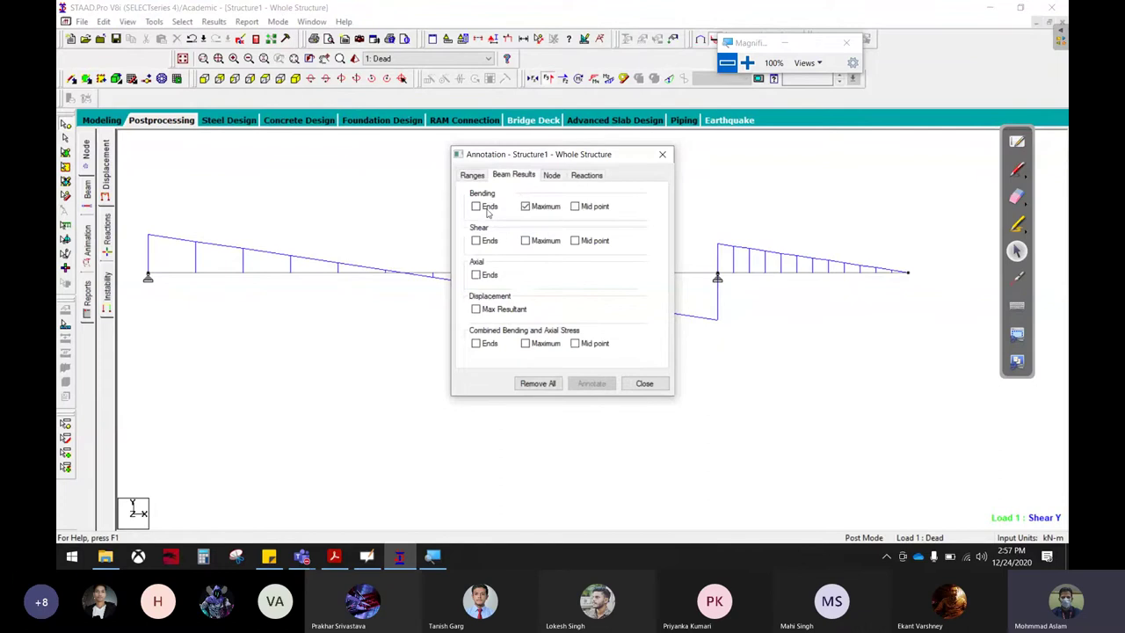
{"action": "left_click", "coordinate": [476, 240]}
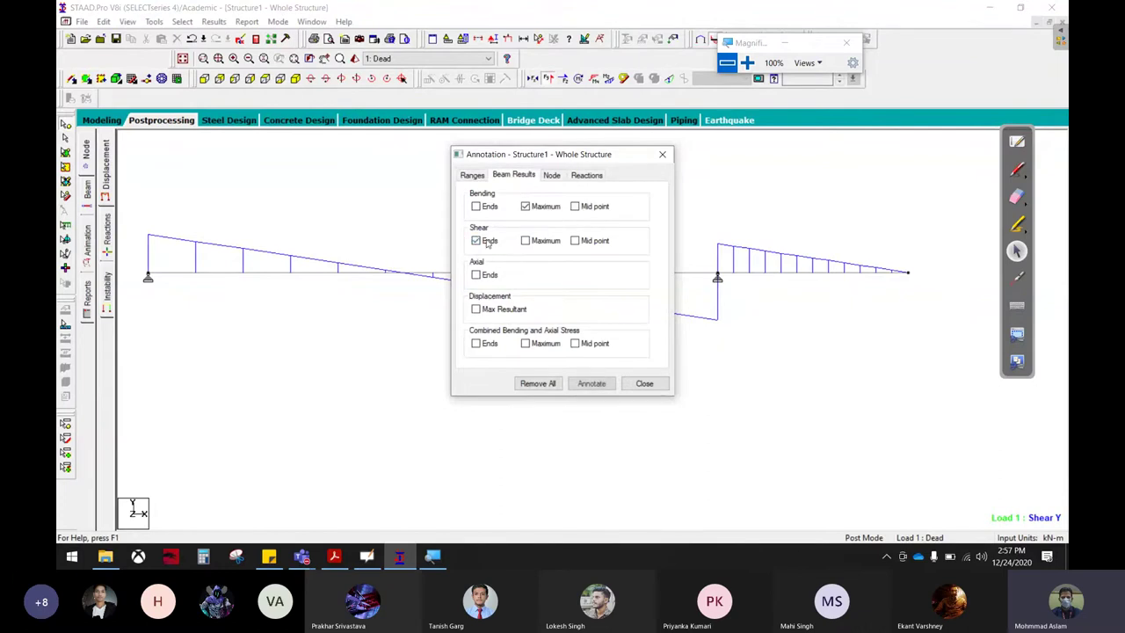
{"action": "left_click", "coordinate": [530, 247]}
{"action": "left_click", "coordinate": [590, 387]}
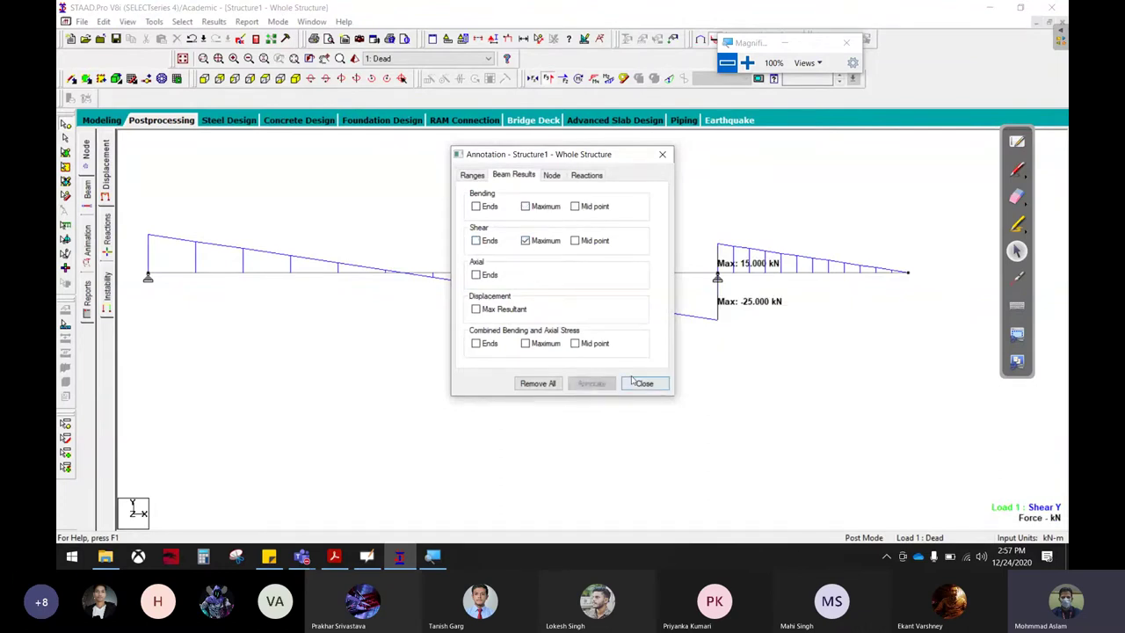
{"action": "left_click", "coordinate": [644, 383]}
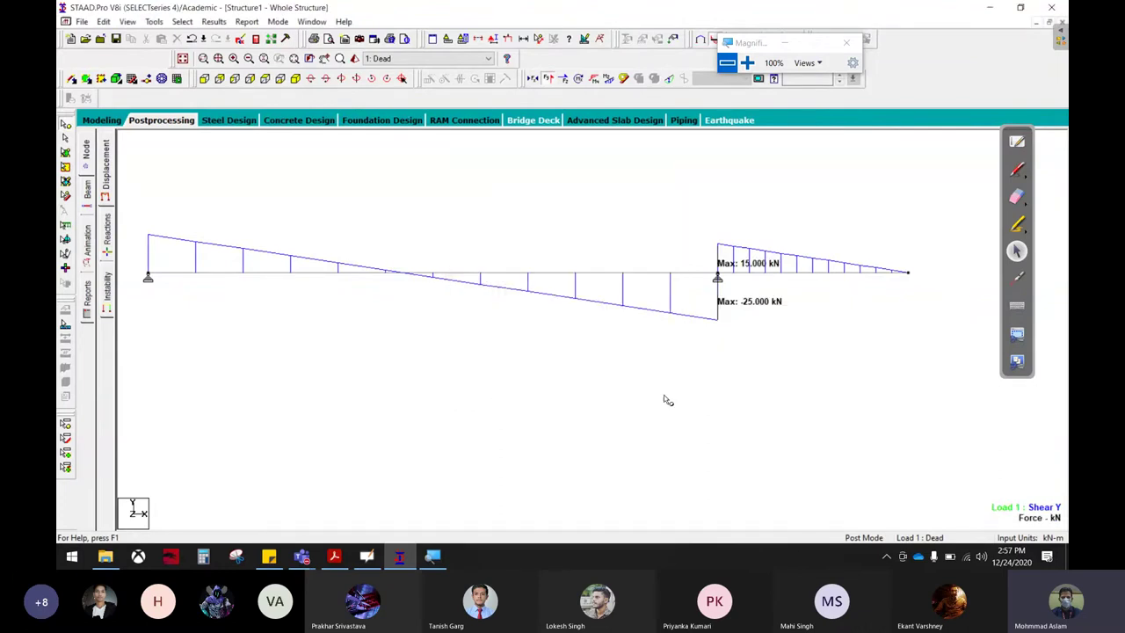
- Toggle between the shear diagram and the problem sheet PDF, ending on the PDF
{"action": "left_click", "coordinate": [335, 560]}
{"action": "left_click", "coordinate": [336, 560]}
{"action": "left_click", "coordinate": [336, 560]}
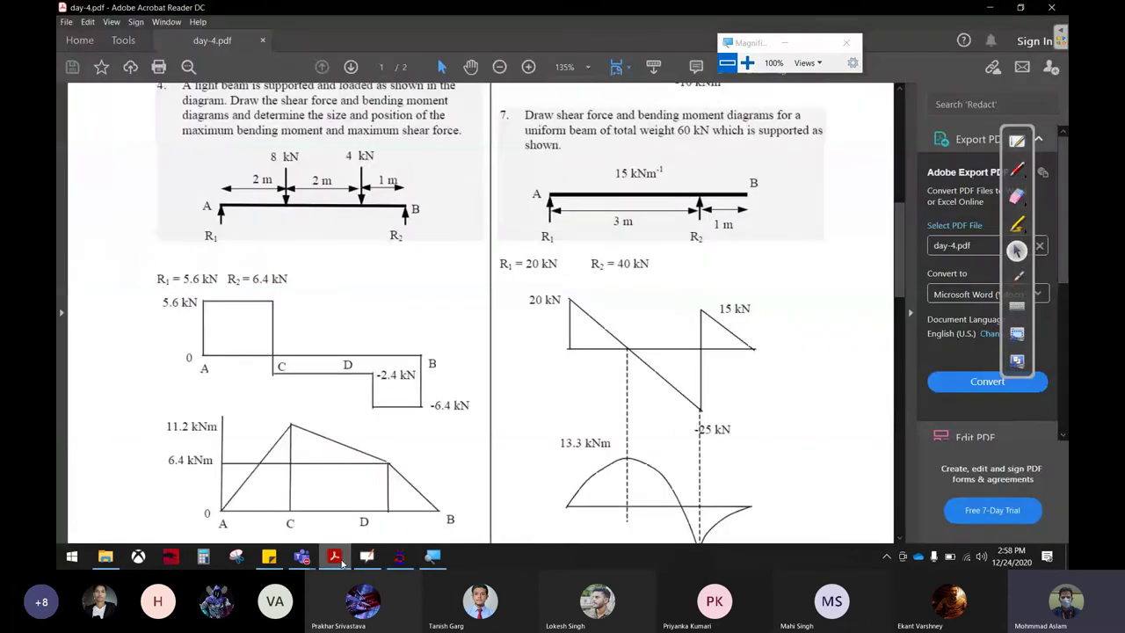
- Bring back the STAAD.Pro Shear Y diagram and pop up the Teams call window
{"action": "left_click", "coordinate": [336, 560]}
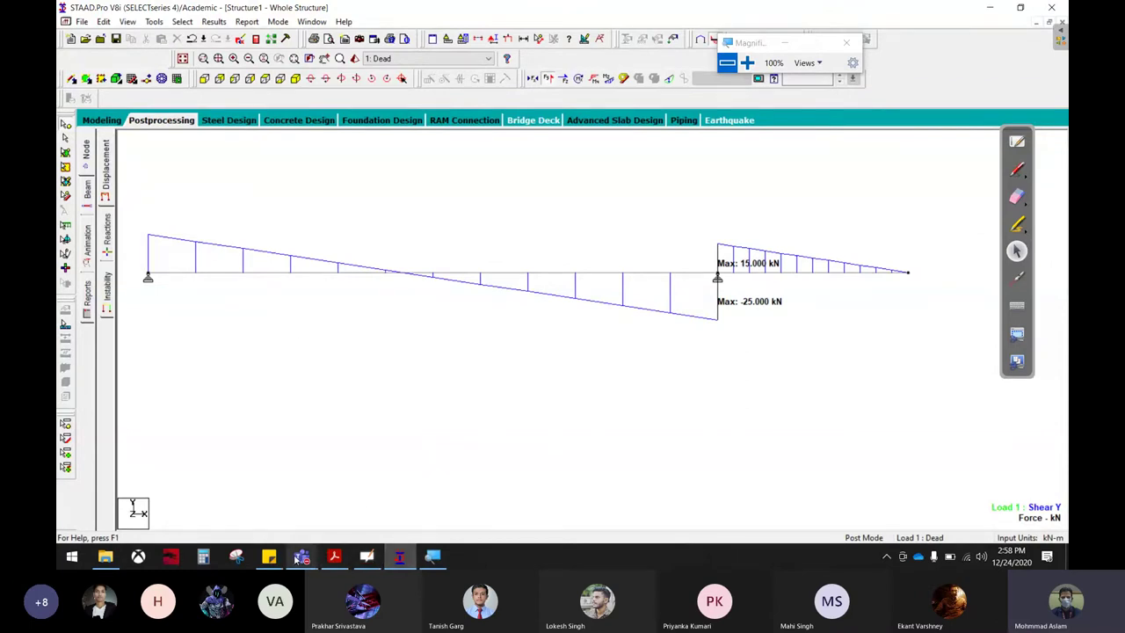
{"action": "mouse_move", "coordinate": [301, 557]}
{"action": "left_click", "coordinate": [413, 473]}
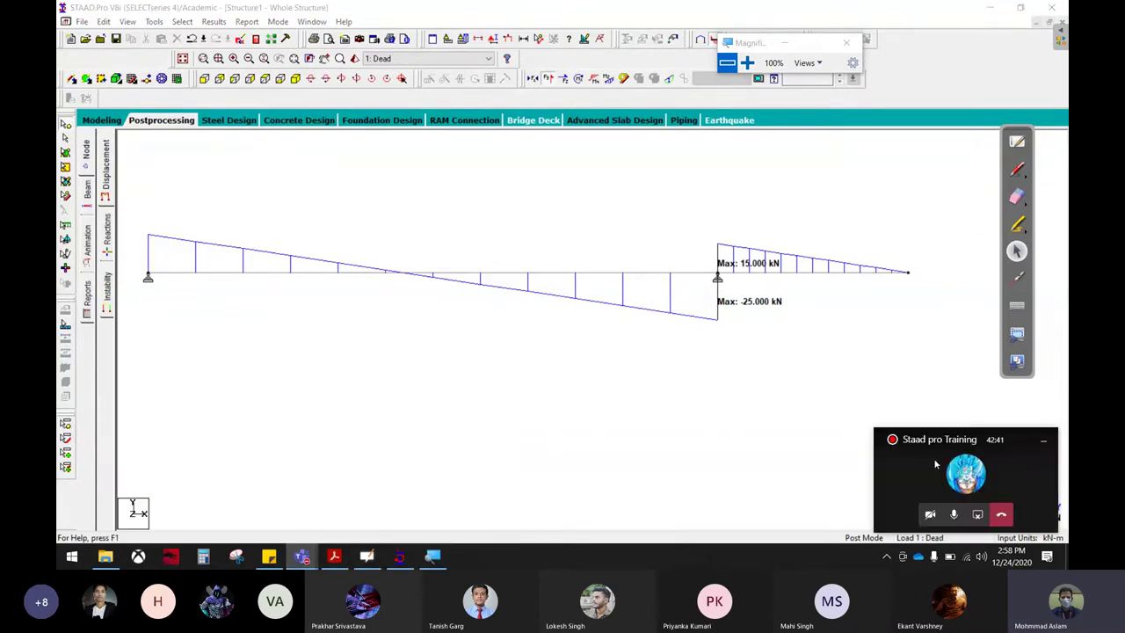
- Expand the Teams meeting to check the participants list, then minimize it
{"action": "left_click", "coordinate": [974, 476]}
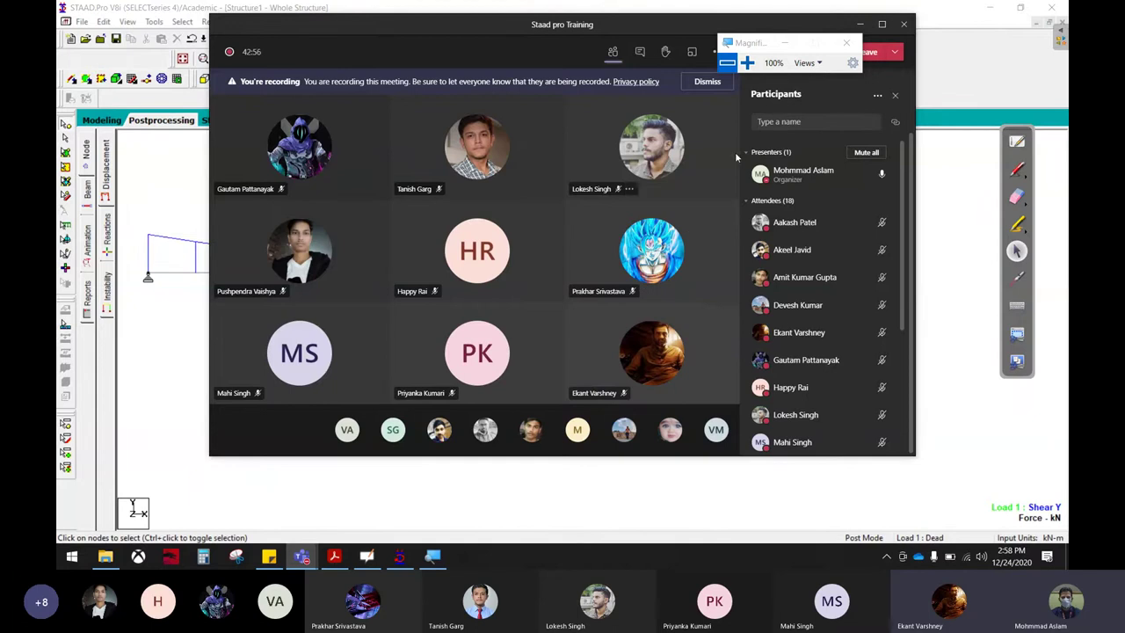
{"action": "left_click", "coordinate": [862, 26]}
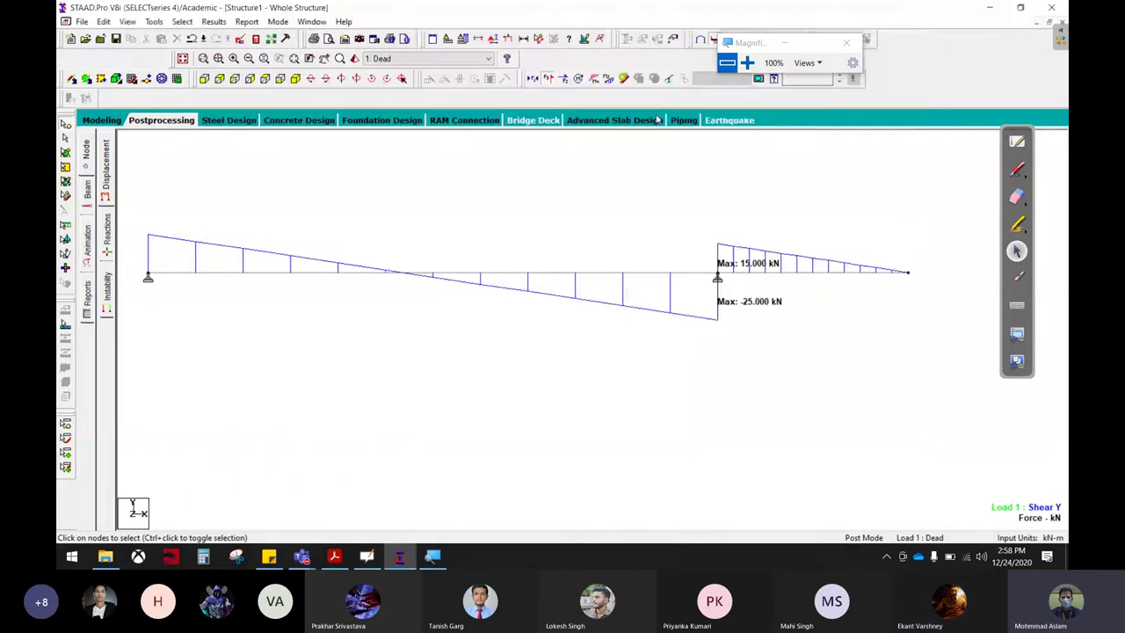
- Overlay Bending Z and displacement on the shear diagram, labelling end, mid-span and maximum values
{"action": "left_click", "coordinate": [621, 79]}
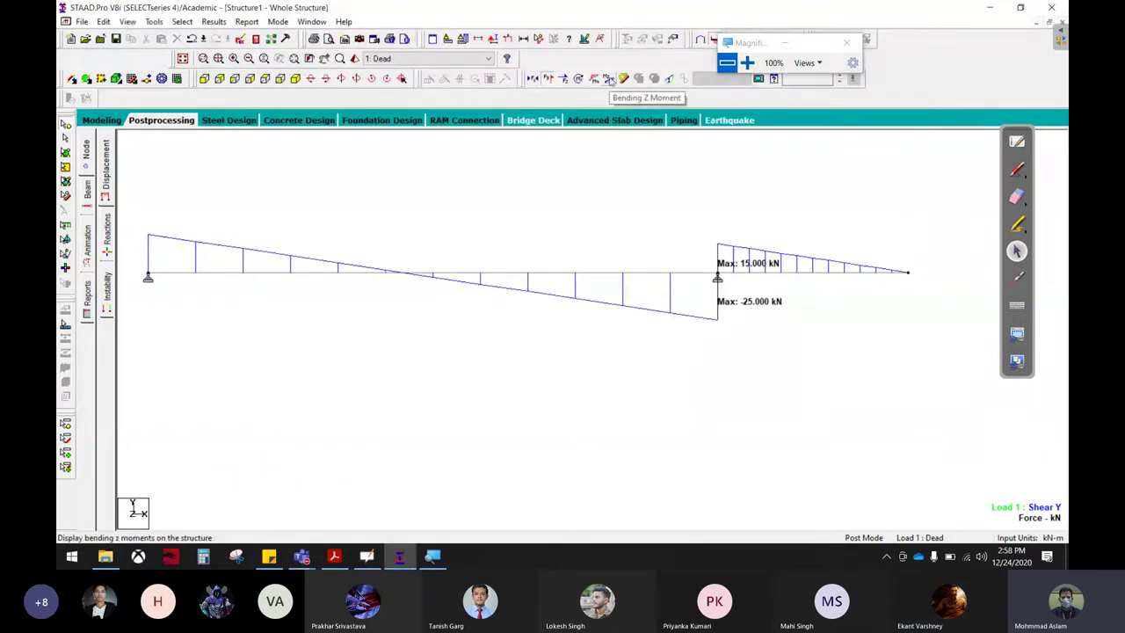
{"action": "left_click", "coordinate": [669, 78]}
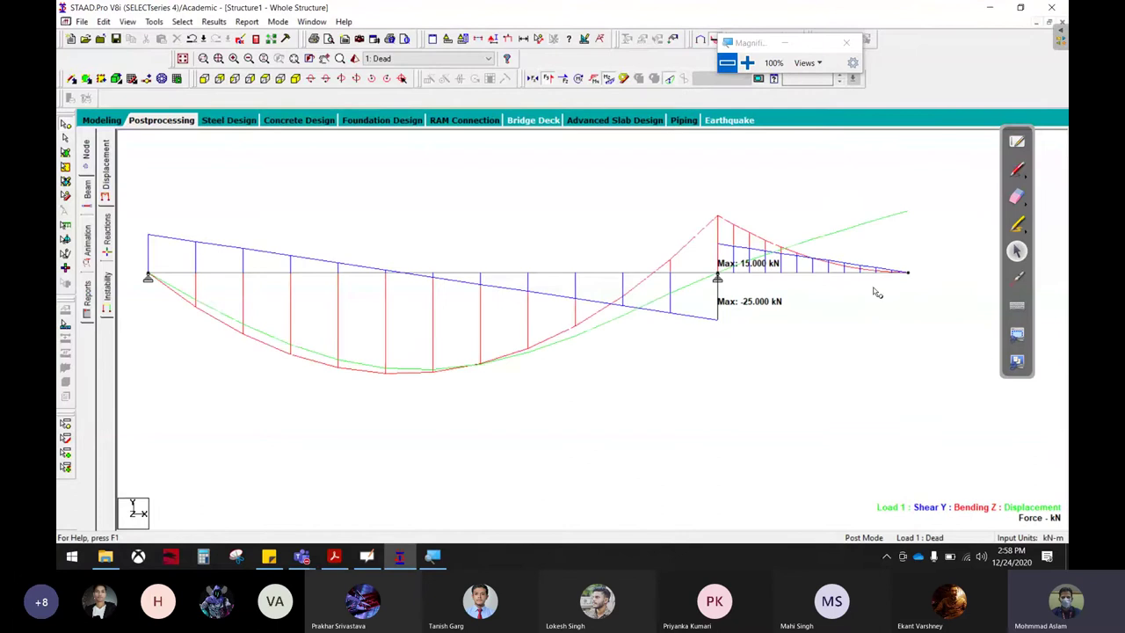
{"action": "left_click", "coordinate": [214, 21]}
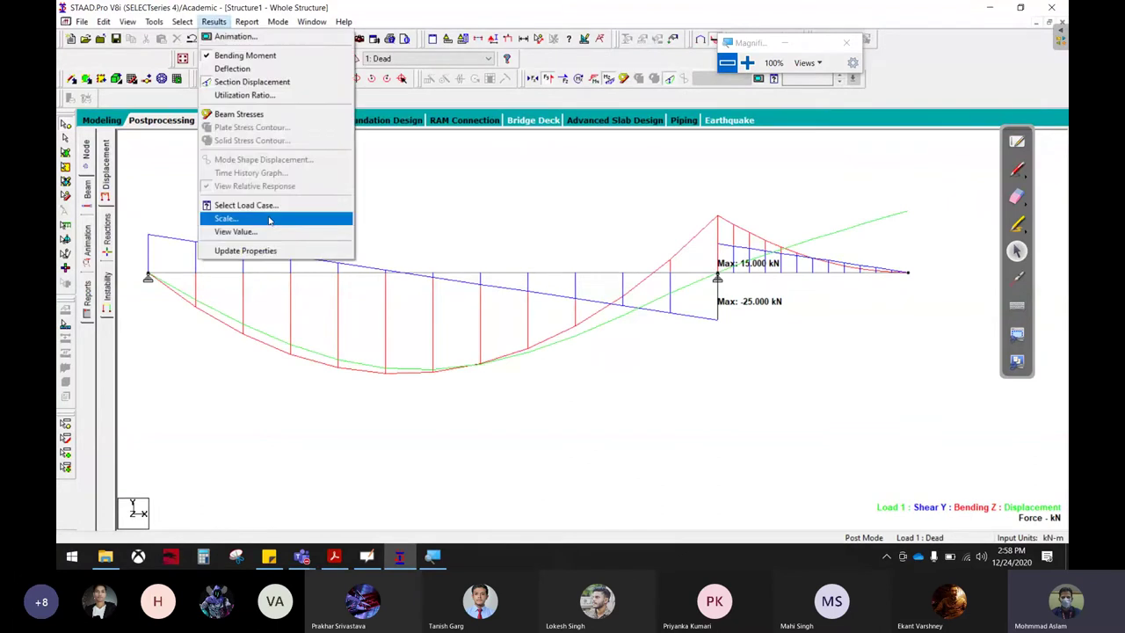
{"action": "left_click", "coordinate": [269, 232]}
{"action": "left_click", "coordinate": [519, 175]}
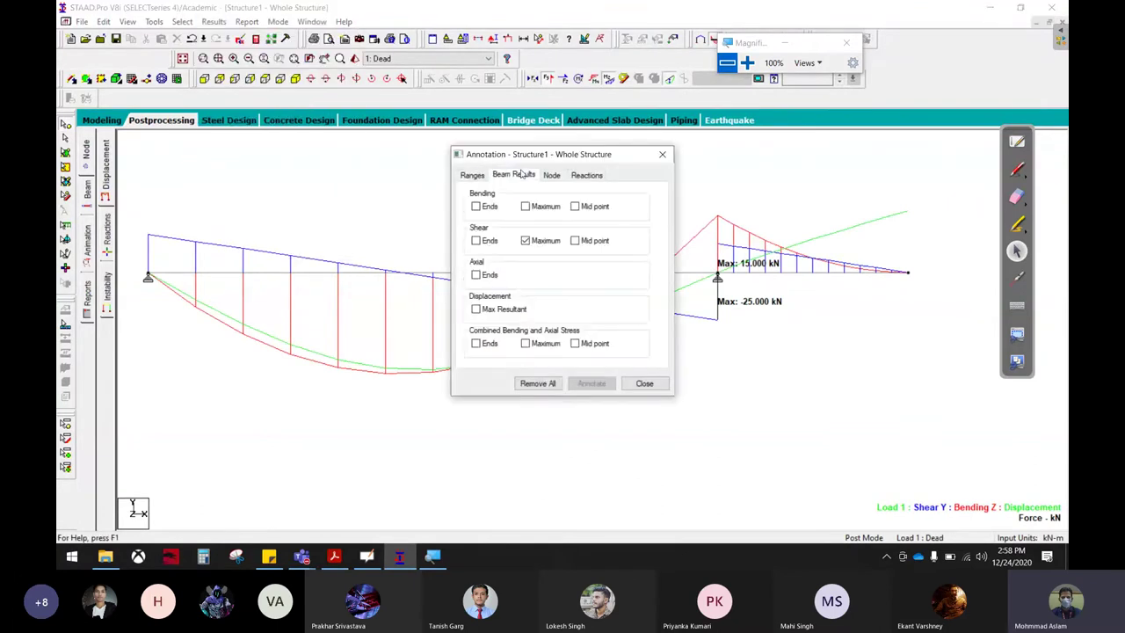
{"action": "left_click", "coordinate": [486, 243]}
{"action": "left_click", "coordinate": [493, 209]}
{"action": "left_click", "coordinate": [541, 209]}
{"action": "left_click", "coordinate": [603, 209]}
{"action": "left_click", "coordinate": [592, 242]}
{"action": "left_click", "coordinate": [588, 383]}
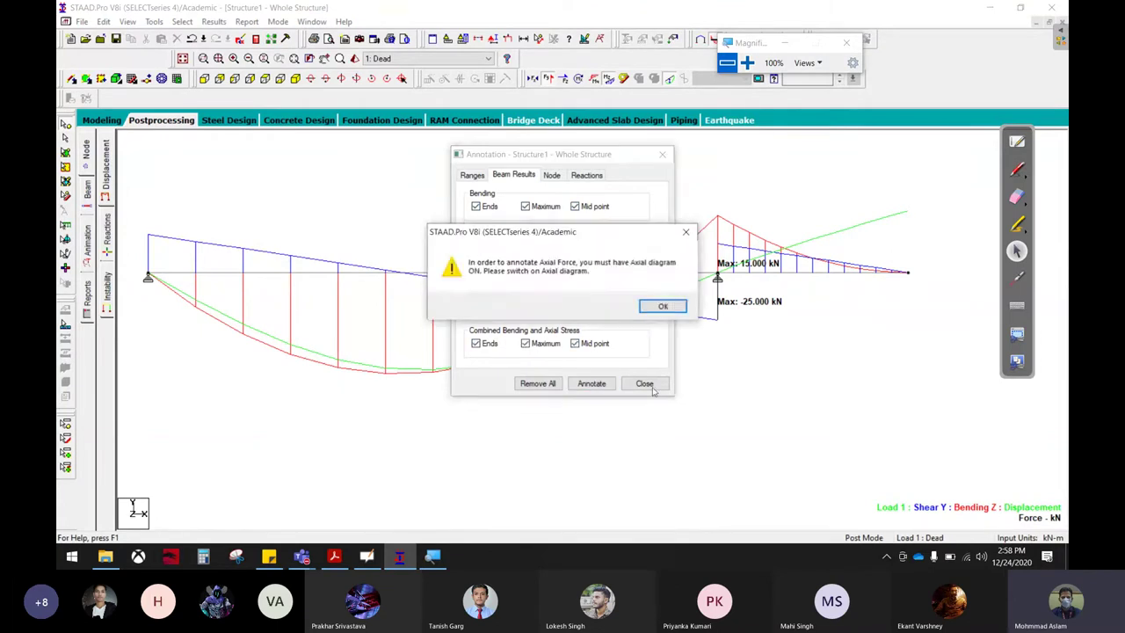
{"action": "left_click", "coordinate": [663, 306]}
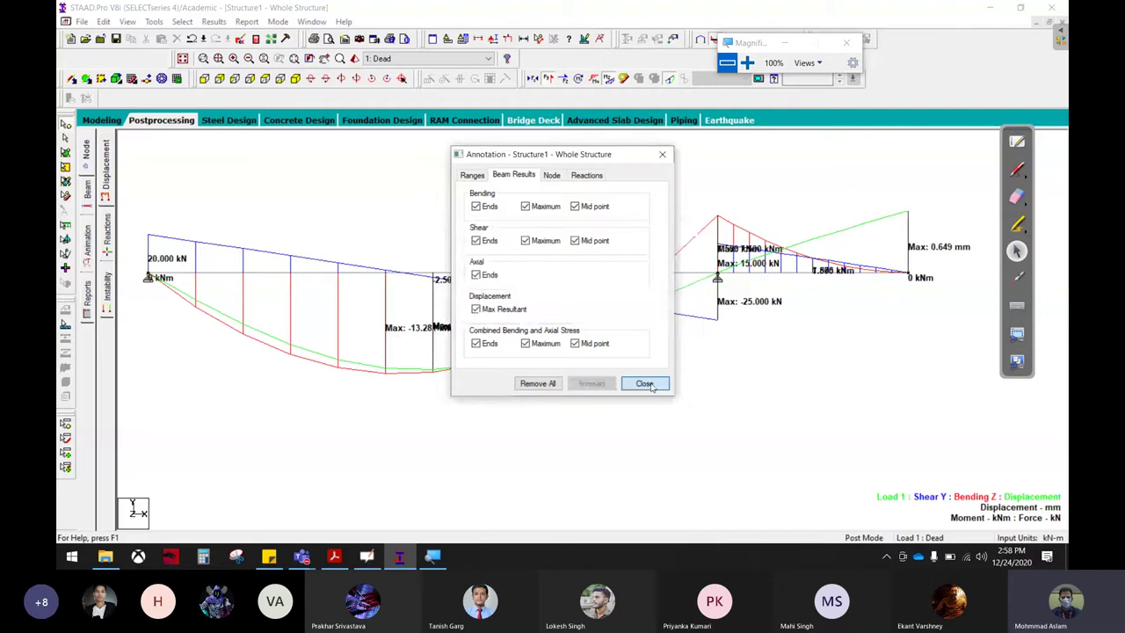
{"action": "left_click", "coordinate": [644, 383]}
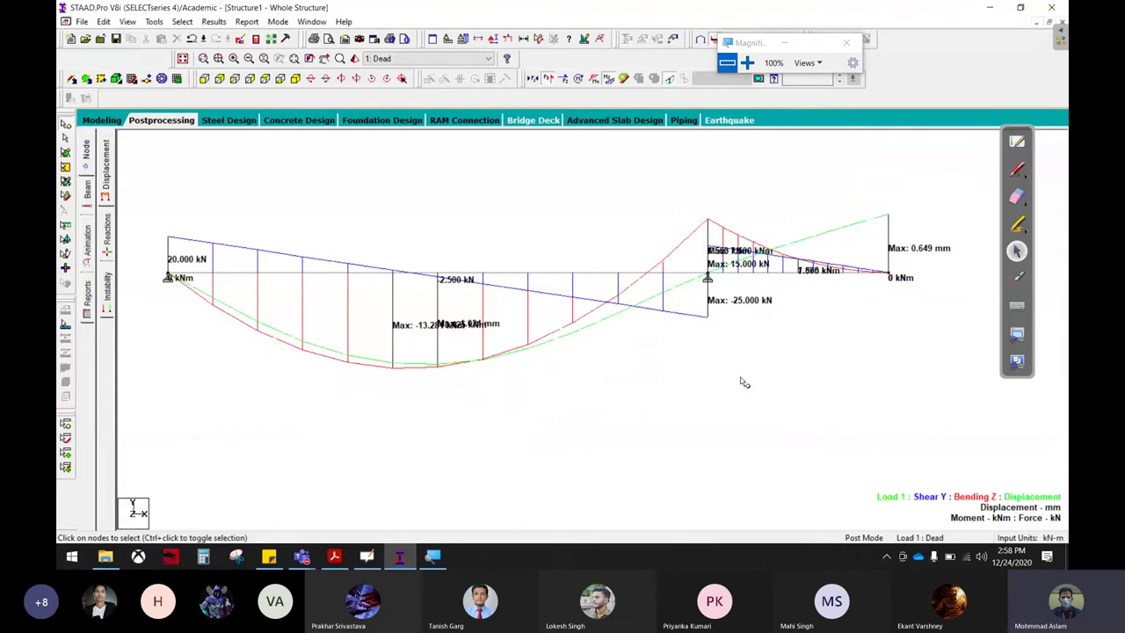
- Ring the shear, bending and displacement legend in red ink
{"action": "left_click", "coordinate": [1017, 169]}
{"action": "left_click_drag", "start_coordinate": [1002, 425], "coordinate": [952, 440]}
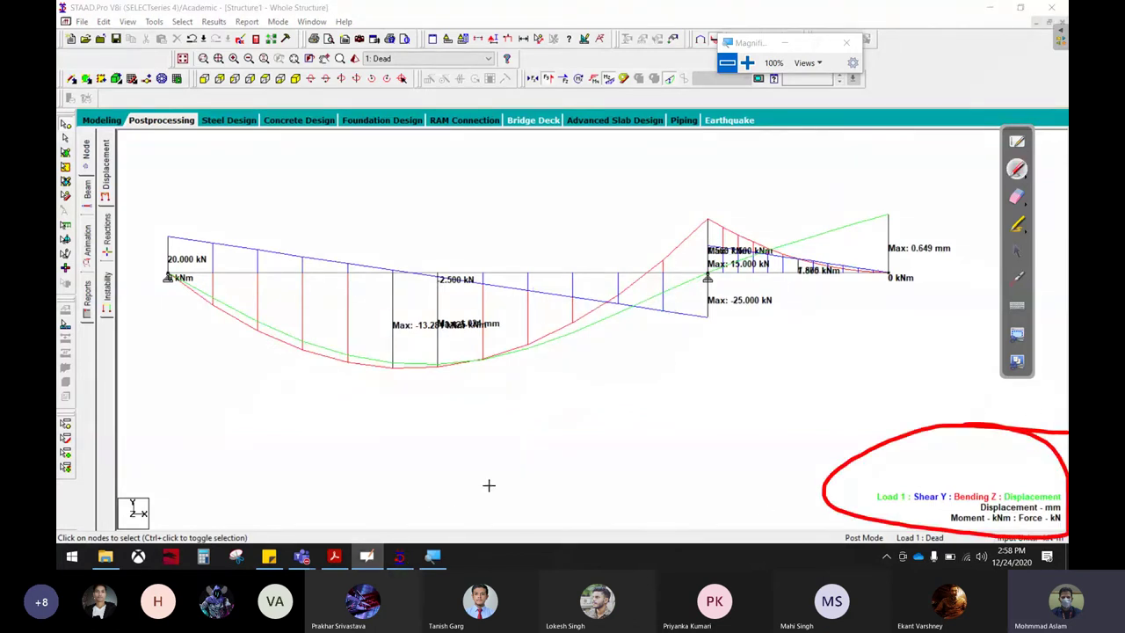
{"action": "left_click", "coordinate": [1018, 251]}
{"action": "mouse_move", "coordinate": [301, 556]}
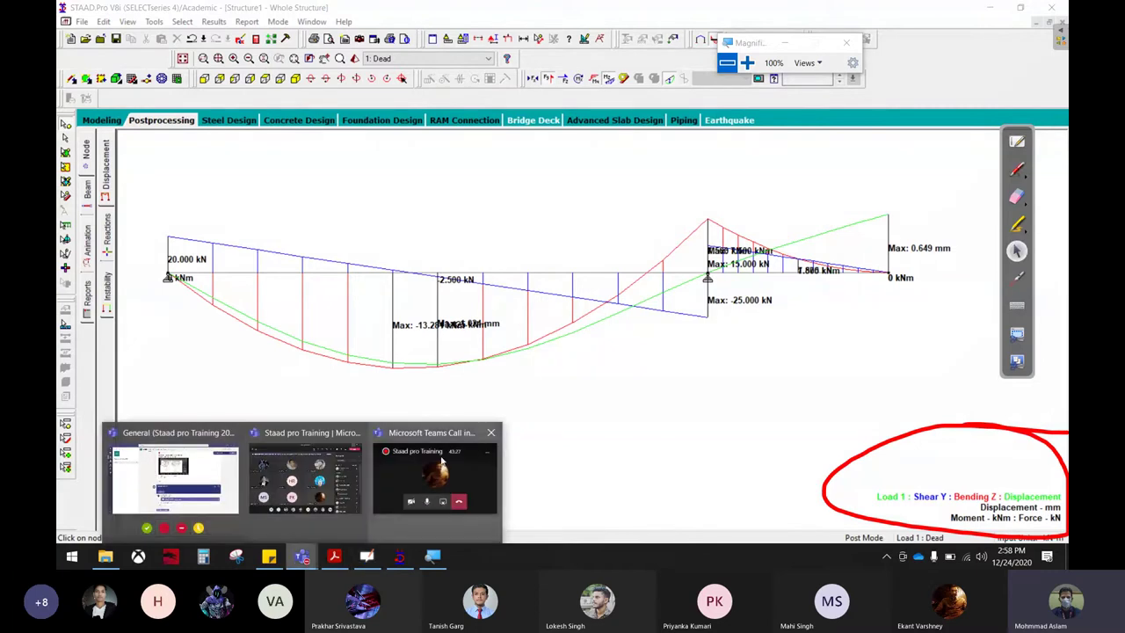
- Open the full Teams meeting window with participants, then switch back to day-4.pdf
{"action": "left_click", "coordinate": [458, 503]}
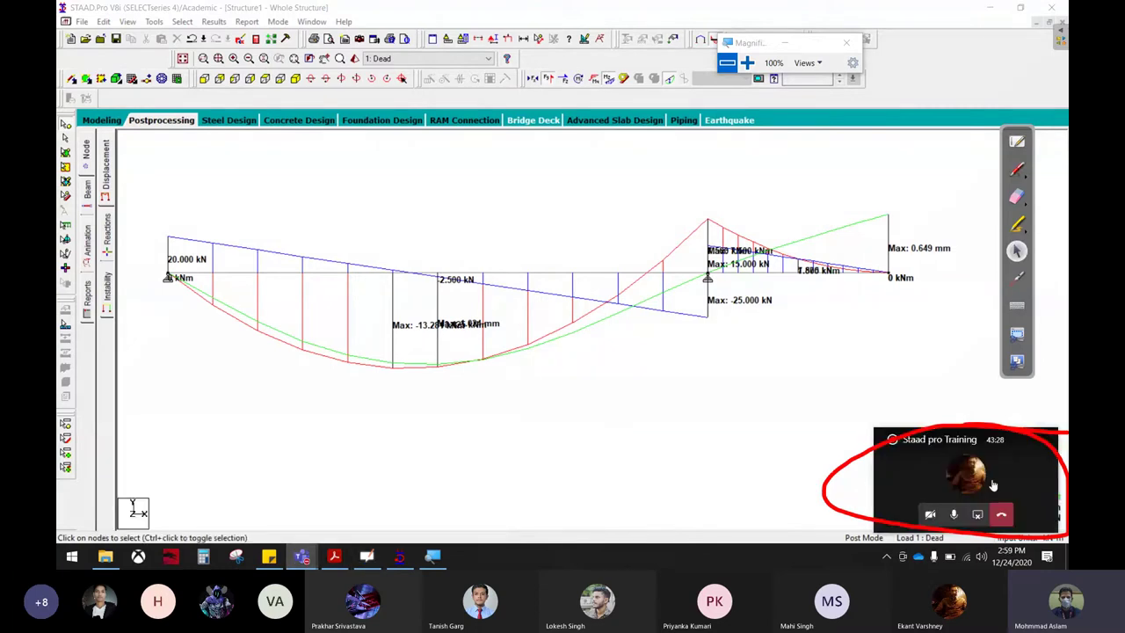
{"action": "left_click", "coordinate": [993, 485]}
{"action": "mouse_move", "coordinate": [791, 388]}
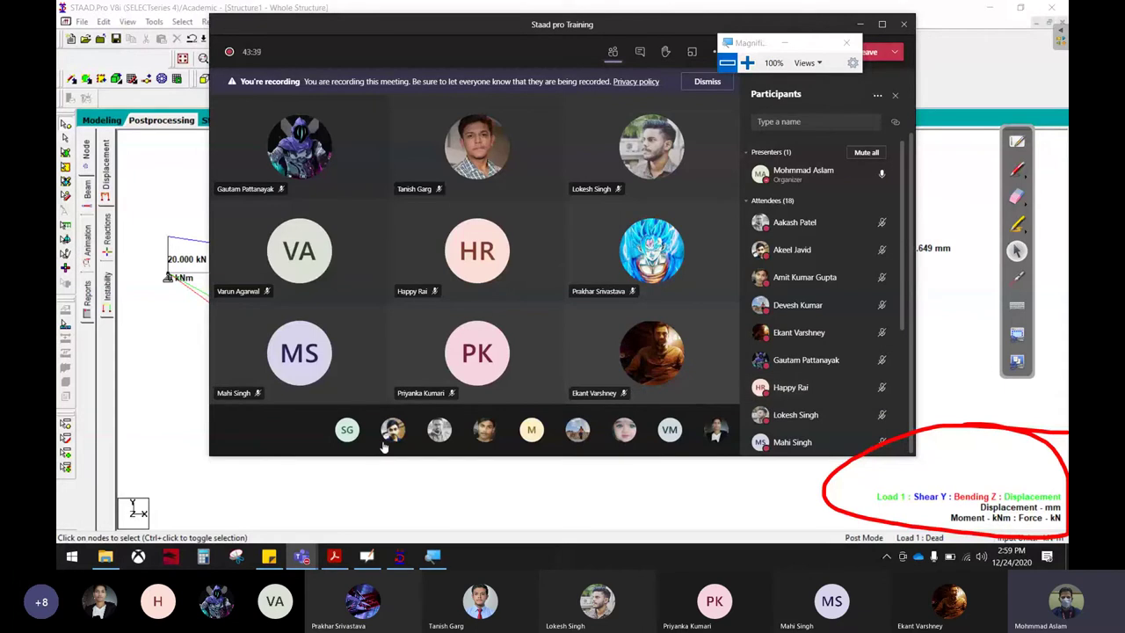
{"action": "left_click", "coordinate": [334, 555]}
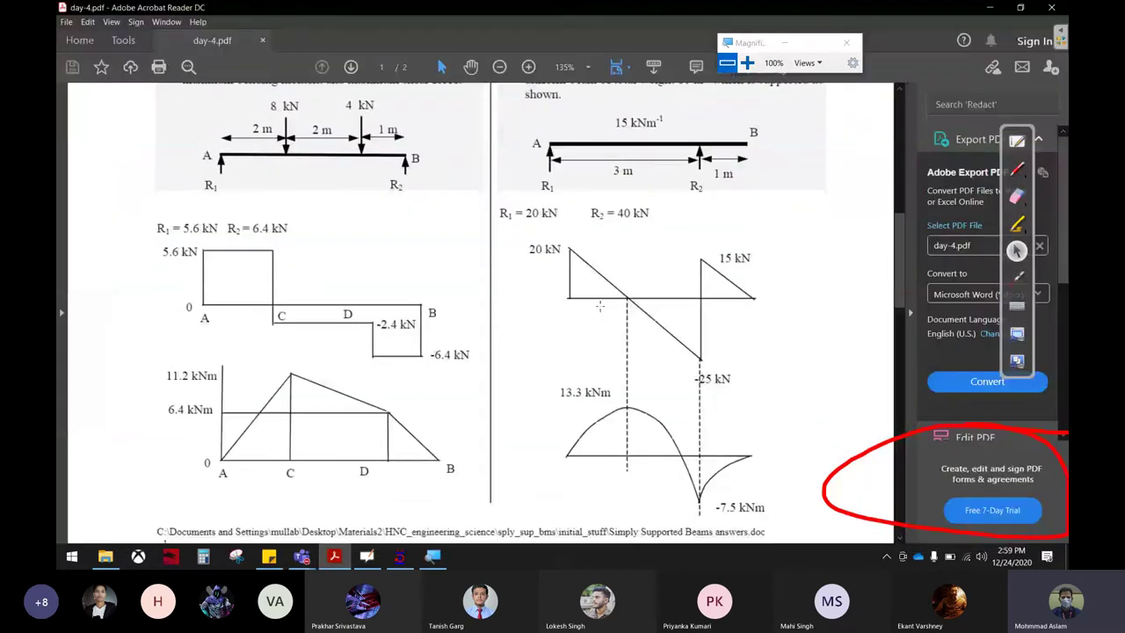
- On page 2, box question 8 and annotate its distributed load as 5 kN/m in red
{"action": "scroll", "coordinate": [600, 305], "scroll_direction": "down", "scroll_amount": 5}
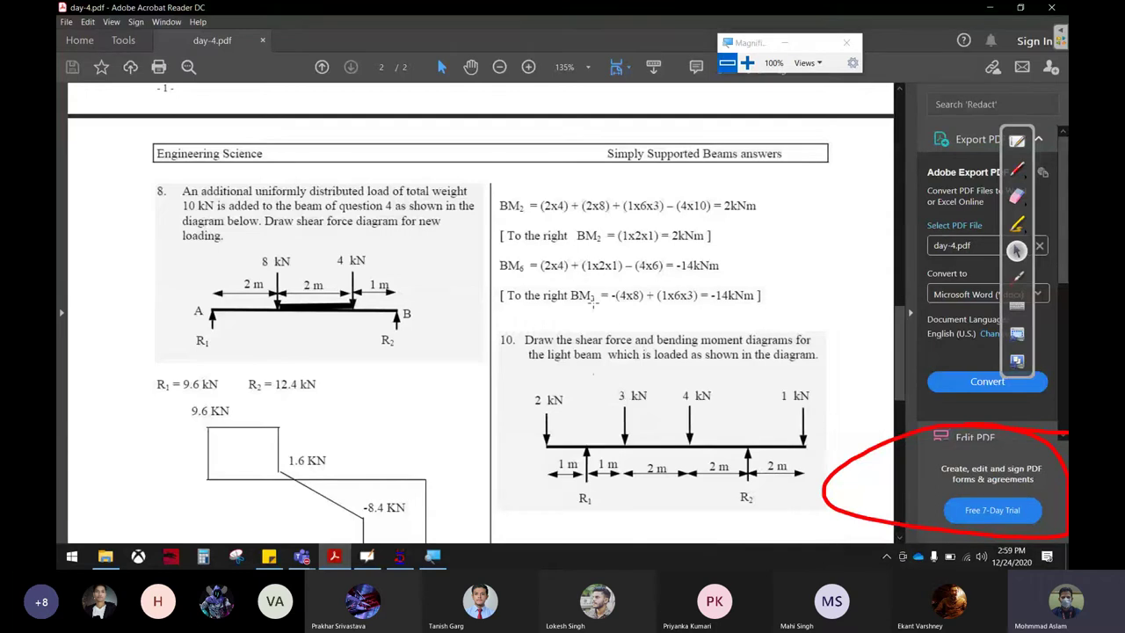
{"action": "scroll", "coordinate": [593, 303], "scroll_direction": "down", "scroll_amount": 2}
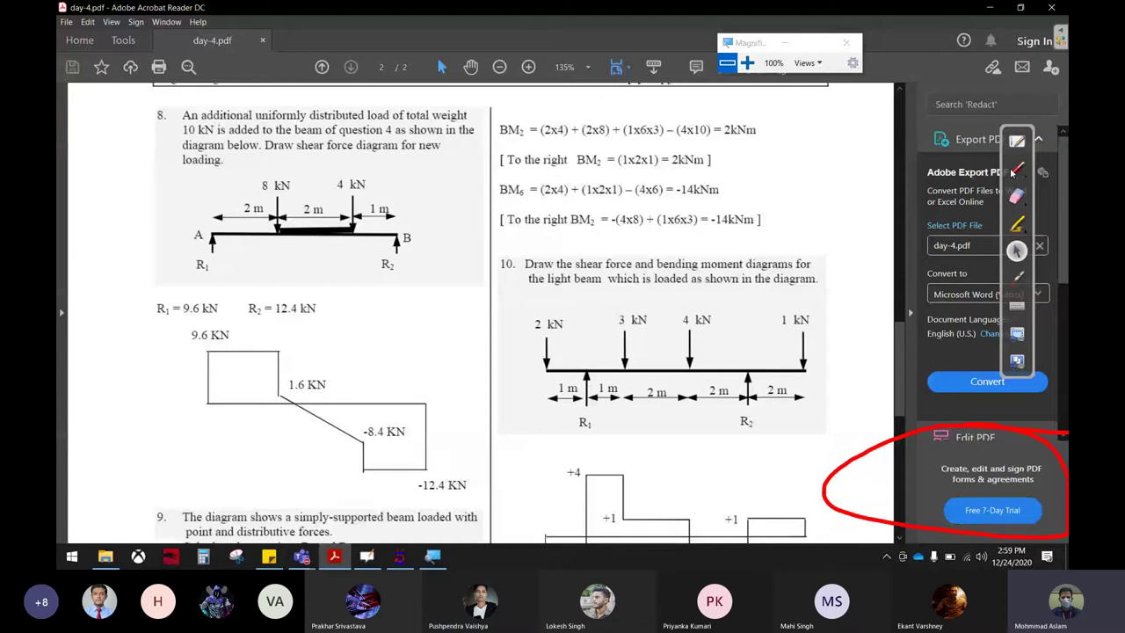
{"action": "left_click", "coordinate": [1016, 170]}
{"action": "mouse_move", "coordinate": [135, 99]}
{"action": "left_mouse_down"}
{"action": "mouse_move", "coordinate": [124, 280]}
{"action": "mouse_move", "coordinate": [464, 288]}
{"action": "mouse_move", "coordinate": [480, 92]}
{"action": "mouse_move", "coordinate": [125, 104]}
{"action": "left_mouse_up"}
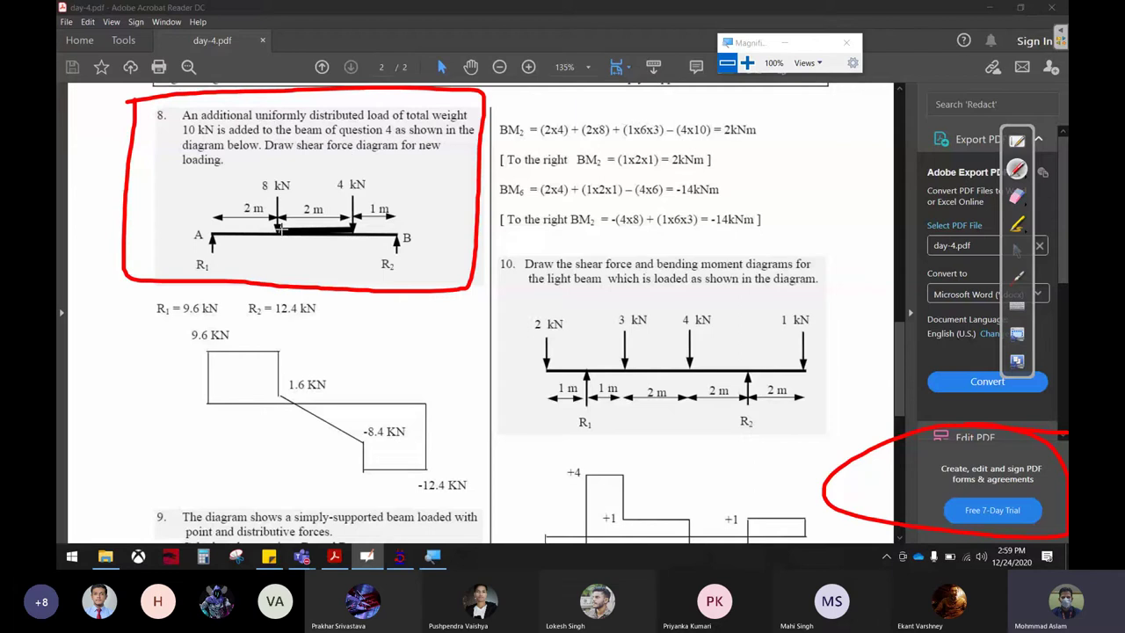
{"action": "mouse_move", "coordinate": [278, 230]}
{"action": "left_mouse_down"}
{"action": "mouse_move", "coordinate": [339, 230]}
{"action": "mouse_move", "coordinate": [281, 225]}
{"action": "left_mouse_up"}
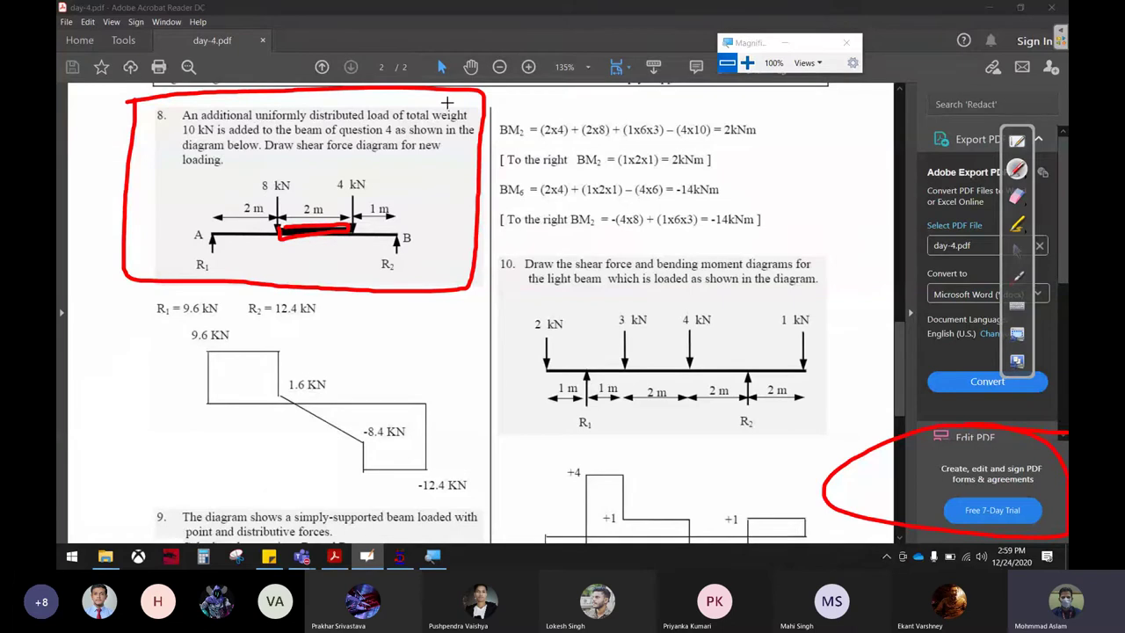
{"action": "left_click_drag", "start_coordinate": [184, 137], "coordinate": [224, 133]}
{"action": "mouse_move", "coordinate": [300, 225]}
{"action": "left_mouse_down"}
{"action": "mouse_move", "coordinate": [423, 186]}
{"action": "mouse_move", "coordinate": [422, 208]}
{"action": "left_mouse_up"}
{"action": "mouse_move", "coordinate": [482, 160]}
{"action": "left_mouse_down"}
{"action": "mouse_move", "coordinate": [481, 200]}
{"action": "mouse_move", "coordinate": [538, 197]}
{"action": "left_mouse_up"}
{"action": "left_click_drag", "start_coordinate": [540, 194], "coordinate": [566, 156]}
{"action": "left_click_drag", "start_coordinate": [589, 120], "coordinate": [571, 222]}
{"action": "mouse_move", "coordinate": [597, 195]}
{"action": "left_mouse_down"}
{"action": "mouse_move", "coordinate": [628, 167]}
{"action": "mouse_move", "coordinate": [657, 176]}
{"action": "left_mouse_up"}
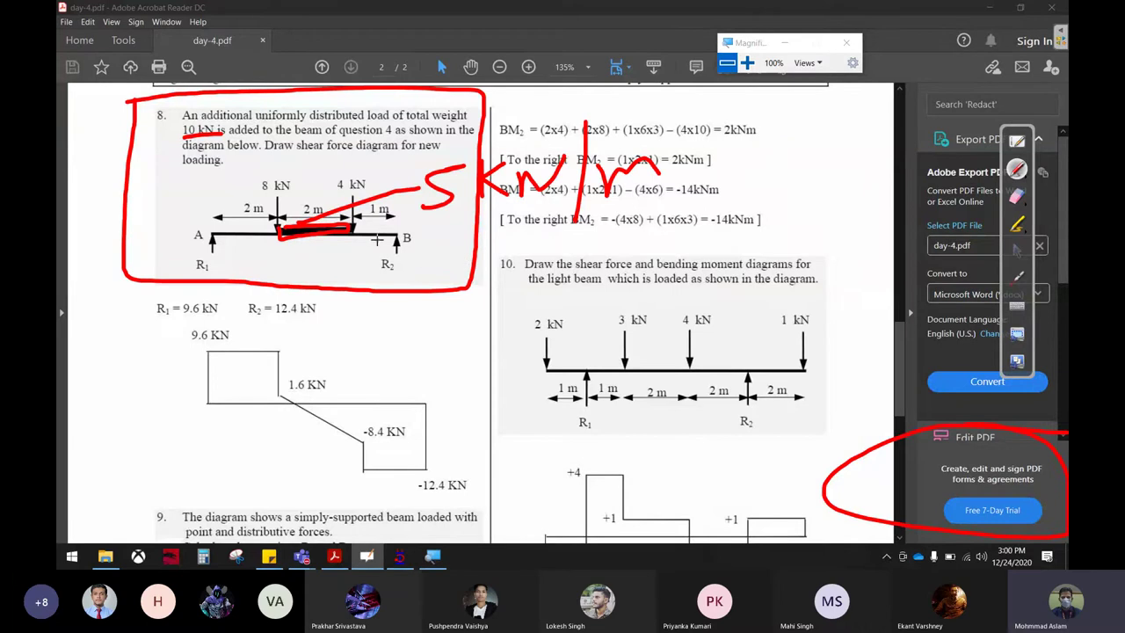
- Erase the 5 kN/m note and box, then return to STAAD.Pro
{"action": "left_click", "coordinate": [1017, 196]}
{"action": "mouse_move", "coordinate": [664, 166]}
{"action": "left_mouse_down"}
{"action": "mouse_move", "coordinate": [709, 204]}
{"action": "mouse_move", "coordinate": [221, 128]}
{"action": "mouse_move", "coordinate": [239, 95]}
{"action": "left_mouse_up"}
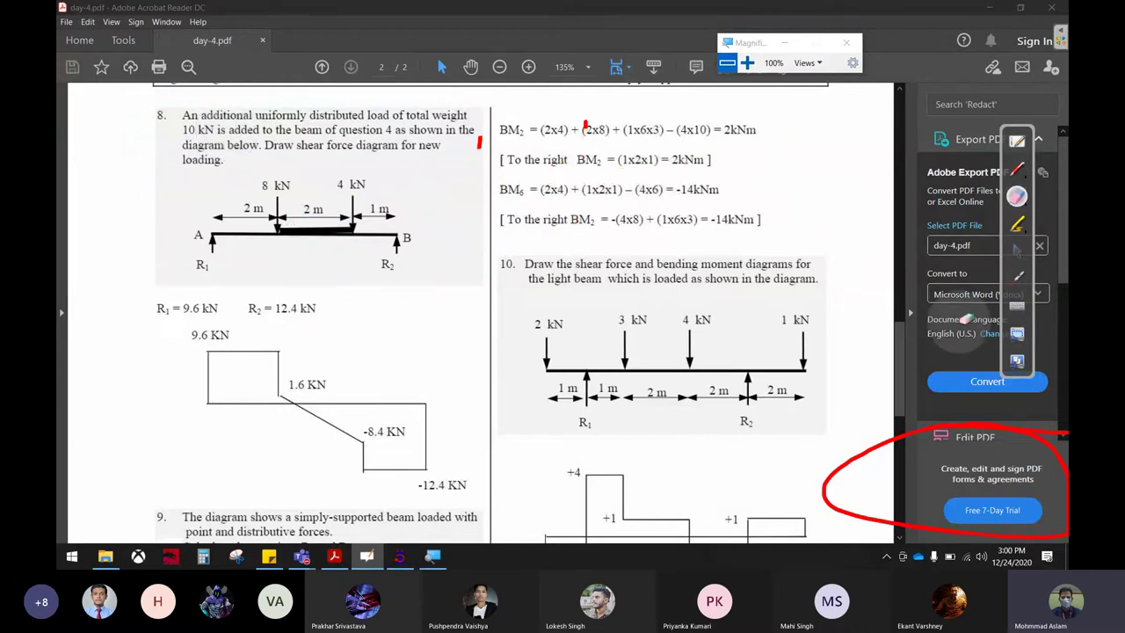
{"action": "left_click", "coordinate": [1017, 251]}
{"action": "left_click", "coordinate": [399, 555]}
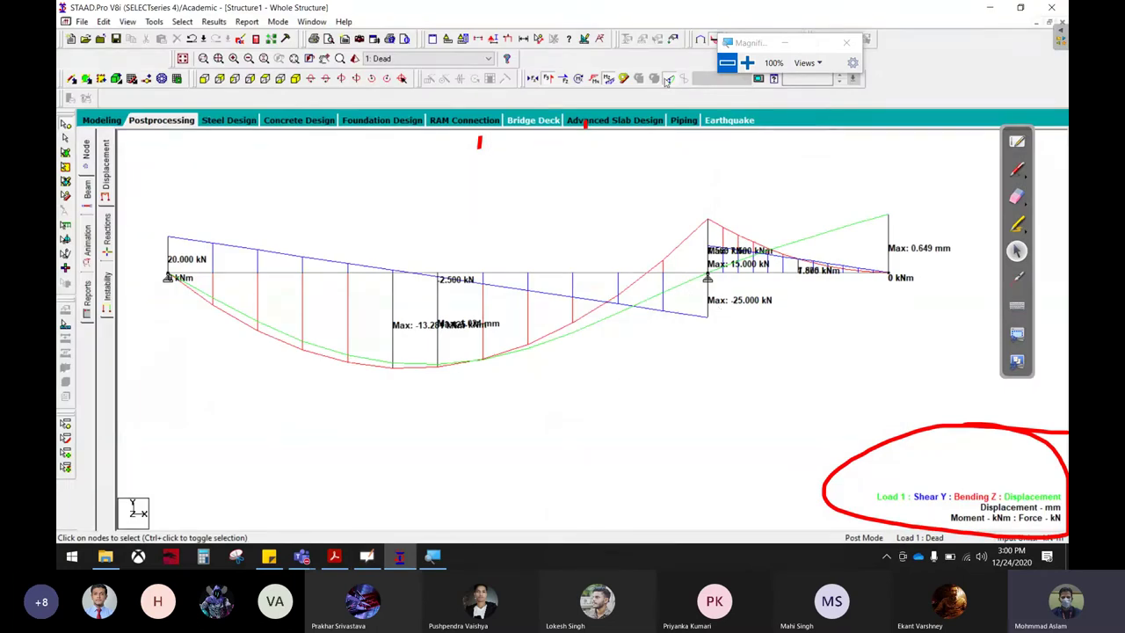
- Hide the displacement, bending and shear diagrams and erase the two stray red marks
{"action": "left_click", "coordinate": [616, 79]}
{"action": "left_click", "coordinate": [579, 79]}
{"action": "left_click", "coordinate": [548, 79]}
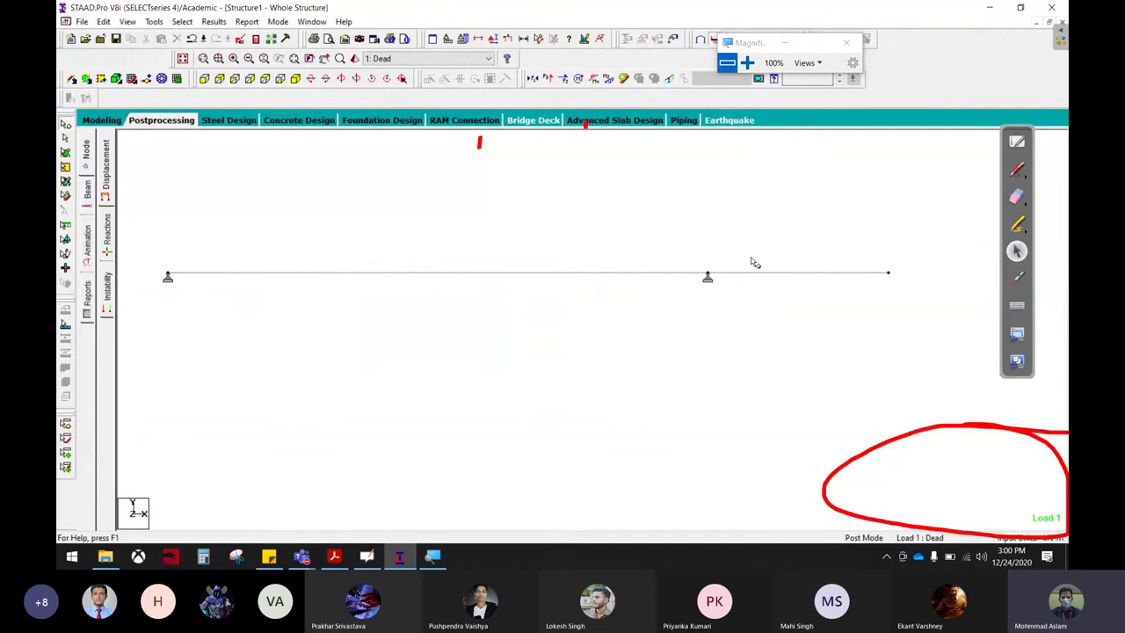
{"action": "left_click", "coordinate": [1017, 198]}
{"action": "left_click", "coordinate": [585, 124]}
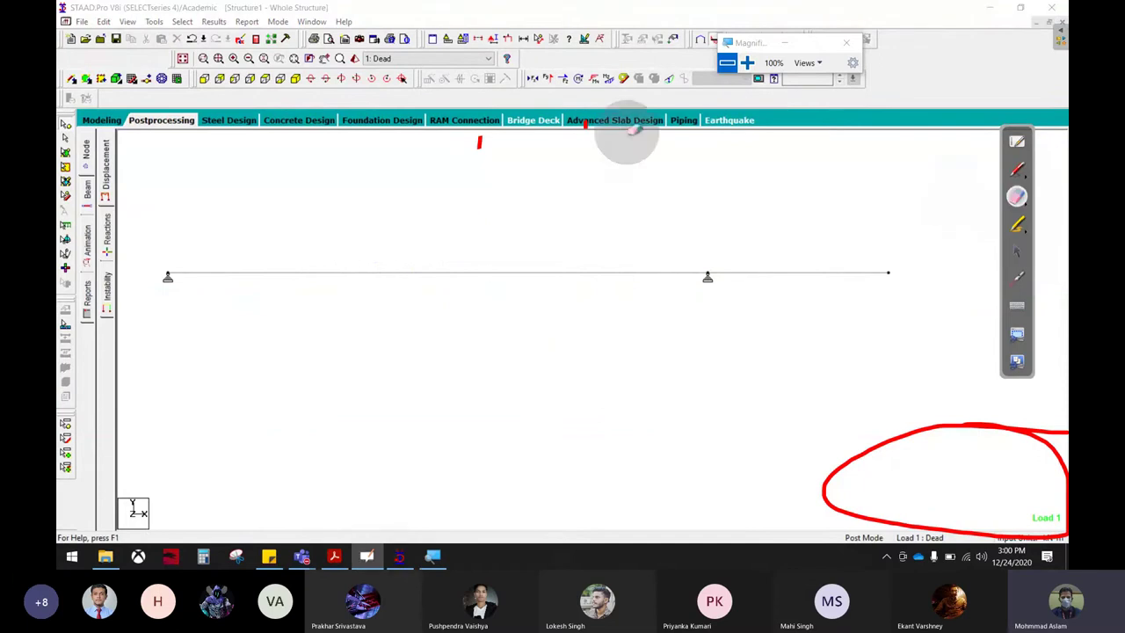
{"action": "left_click", "coordinate": [479, 141]}
{"action": "left_click", "coordinate": [1017, 251]}
{"action": "left_click", "coordinate": [522, 281]}
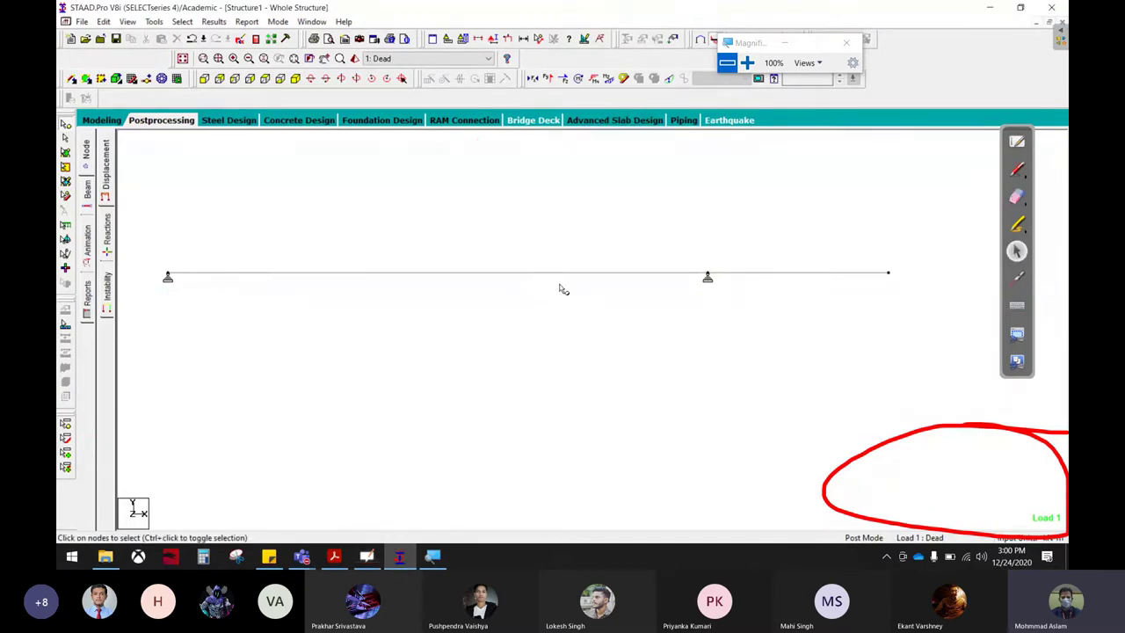
- Sketch the distributed load over the first span in red and label it 5 kN/m
{"action": "left_click", "coordinate": [1016, 172]}
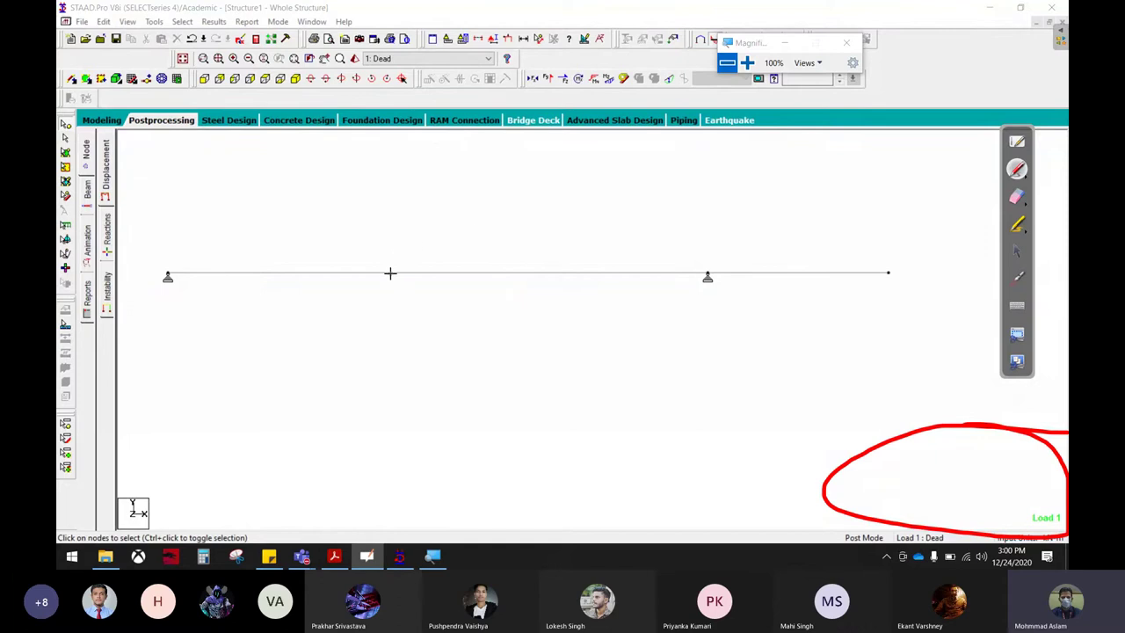
{"action": "mouse_move", "coordinate": [389, 276]}
{"action": "left_mouse_down"}
{"action": "mouse_move", "coordinate": [414, 220]}
{"action": "mouse_move", "coordinate": [451, 220]}
{"action": "mouse_move", "coordinate": [473, 271]}
{"action": "mouse_move", "coordinate": [539, 221]}
{"action": "mouse_move", "coordinate": [612, 202]}
{"action": "mouse_move", "coordinate": [624, 272]}
{"action": "left_mouse_up"}
{"action": "mouse_move", "coordinate": [533, 195]}
{"action": "left_mouse_down"}
{"action": "mouse_move", "coordinate": [791, 136]}
{"action": "mouse_move", "coordinate": [719, 172]}
{"action": "left_mouse_up"}
{"action": "left_click_drag", "start_coordinate": [803, 138], "coordinate": [801, 186]}
{"action": "mouse_move", "coordinate": [828, 146]}
{"action": "left_mouse_down"}
{"action": "mouse_move", "coordinate": [807, 164]}
{"action": "mouse_move", "coordinate": [845, 181]}
{"action": "mouse_move", "coordinate": [875, 176]}
{"action": "mouse_move", "coordinate": [887, 143]}
{"action": "left_mouse_up"}
{"action": "mouse_move", "coordinate": [897, 121]}
{"action": "left_mouse_down"}
{"action": "mouse_move", "coordinate": [904, 174]}
{"action": "mouse_move", "coordinate": [920, 165]}
{"action": "mouse_move", "coordinate": [923, 199]}
{"action": "left_mouse_up"}
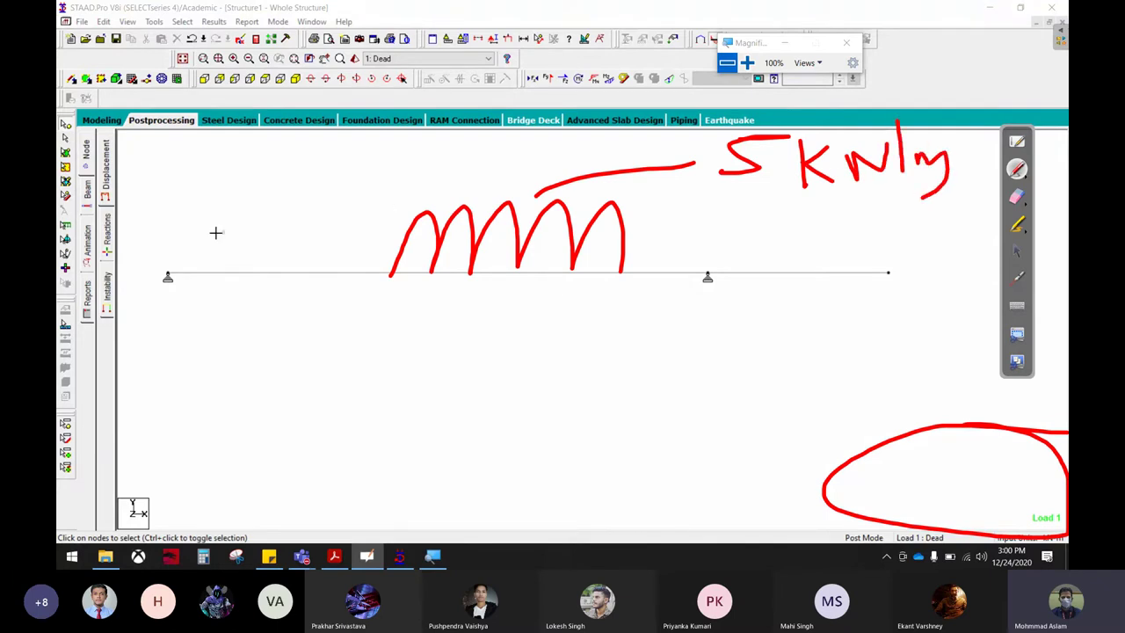
{"action": "left_click", "coordinate": [172, 244]}
{"action": "left_click", "coordinate": [1016, 251]}
- Measure the distance from the left end node to the middle support: 3.00 m
{"action": "left_click", "coordinate": [506, 55]}
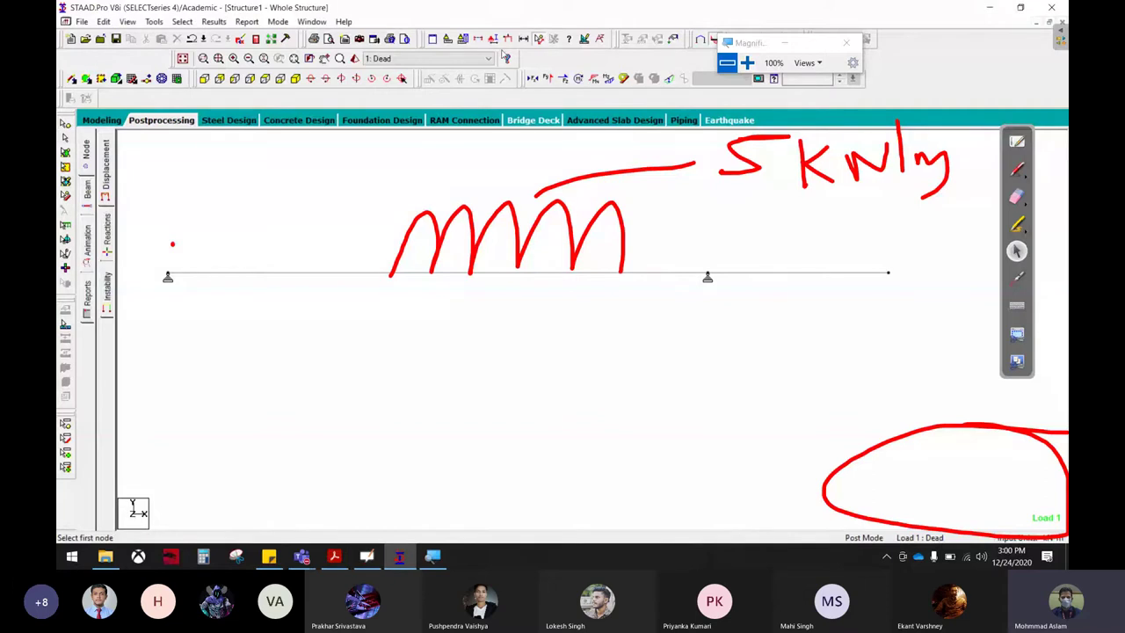
{"action": "left_click", "coordinate": [168, 276]}
{"action": "left_click", "coordinate": [707, 277]}
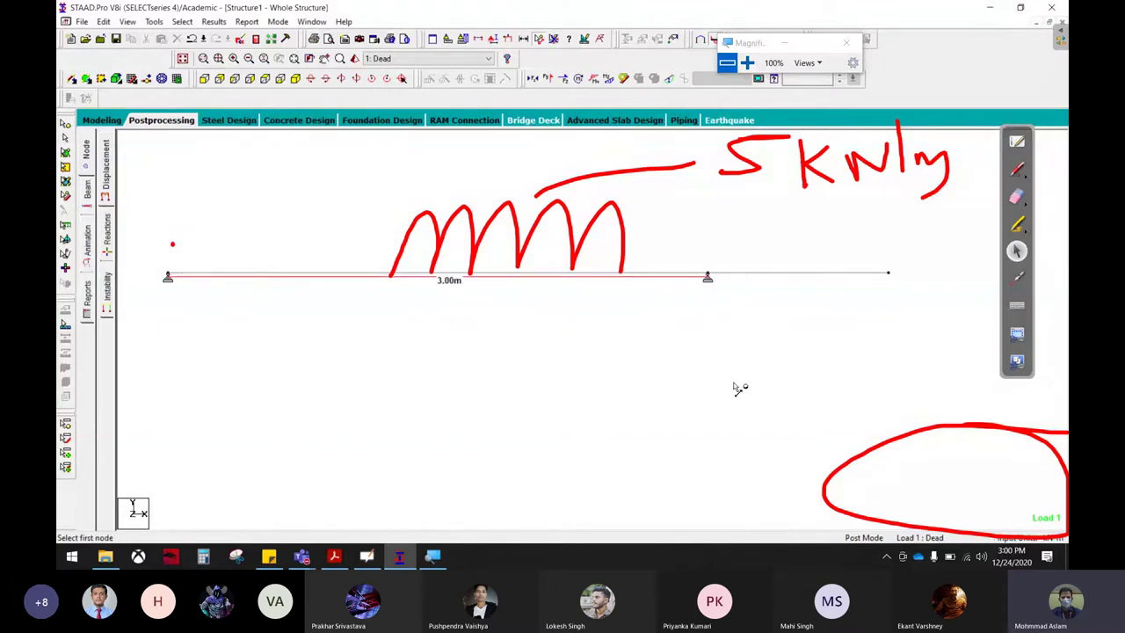
- Mark the 0.5 m load offsets in red, erase the sketch, and select the first-span beam
{"action": "left_click", "coordinate": [1017, 168]}
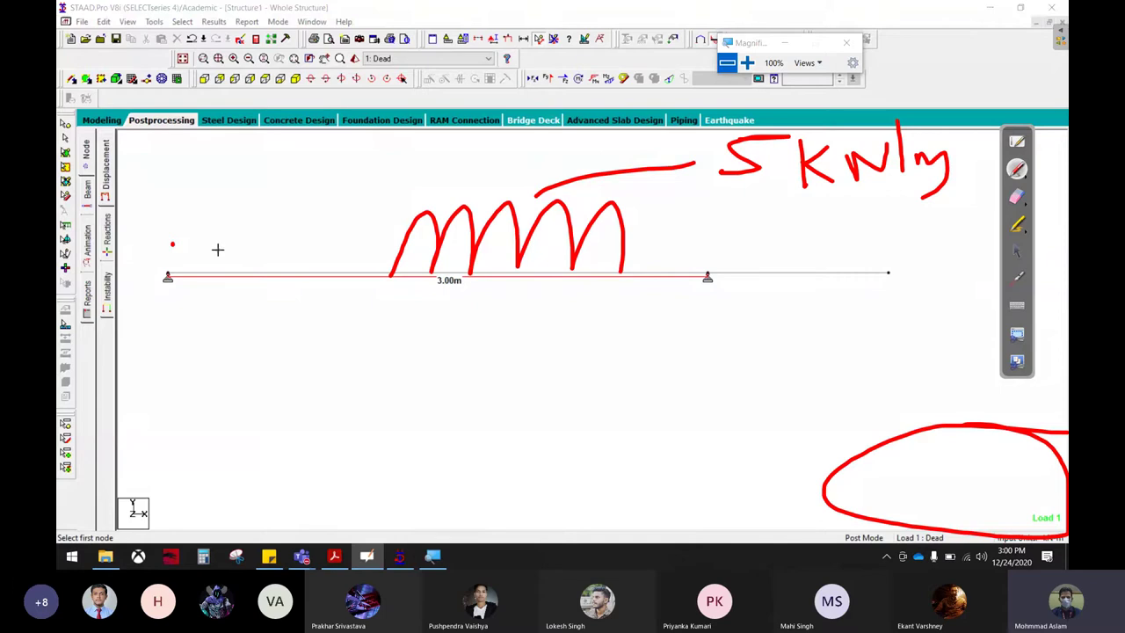
{"action": "mouse_move", "coordinate": [173, 245]}
{"action": "left_mouse_down"}
{"action": "mouse_move", "coordinate": [255, 230]}
{"action": "mouse_move", "coordinate": [272, 246]}
{"action": "mouse_move", "coordinate": [346, 231]}
{"action": "left_mouse_up"}
{"action": "left_click_drag", "start_coordinate": [637, 254], "coordinate": [703, 253]}
{"action": "mouse_move", "coordinate": [661, 217]}
{"action": "left_mouse_down"}
{"action": "mouse_move", "coordinate": [731, 213]}
{"action": "mouse_move", "coordinate": [713, 236]}
{"action": "left_mouse_up"}
{"action": "left_click", "coordinate": [688, 220]}
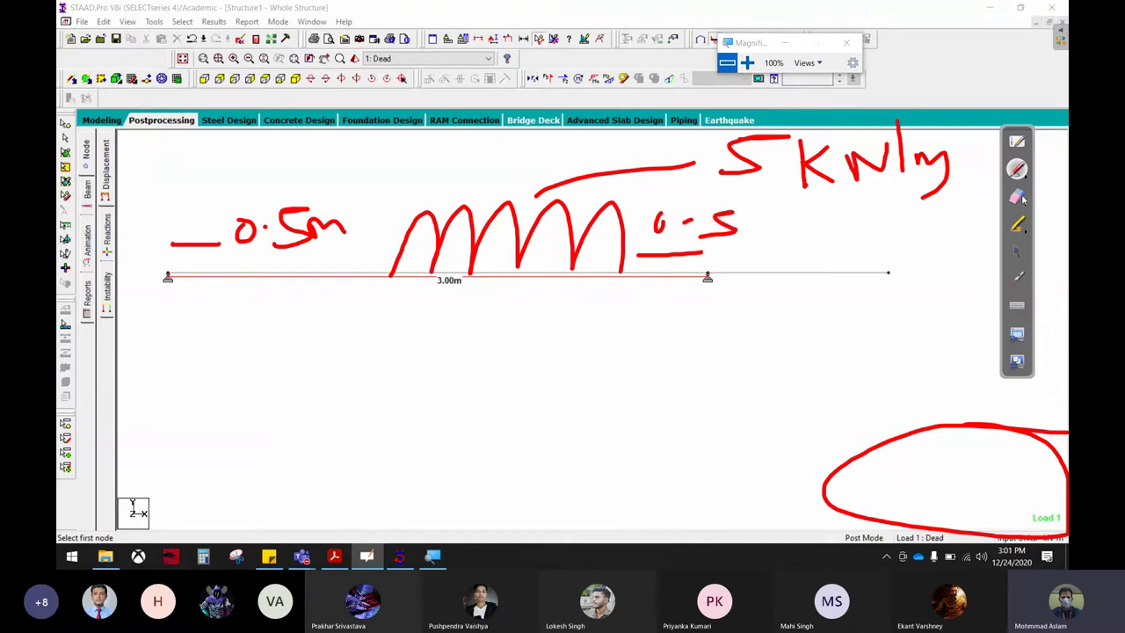
{"action": "left_click", "coordinate": [1016, 197]}
{"action": "mouse_move", "coordinate": [914, 167]}
{"action": "left_mouse_down"}
{"action": "mouse_move", "coordinate": [864, 150]}
{"action": "mouse_move", "coordinate": [846, 181]}
{"action": "mouse_move", "coordinate": [478, 234]}
{"action": "mouse_move", "coordinate": [351, 176]}
{"action": "mouse_move", "coordinate": [955, 284]}
{"action": "left_mouse_up"}
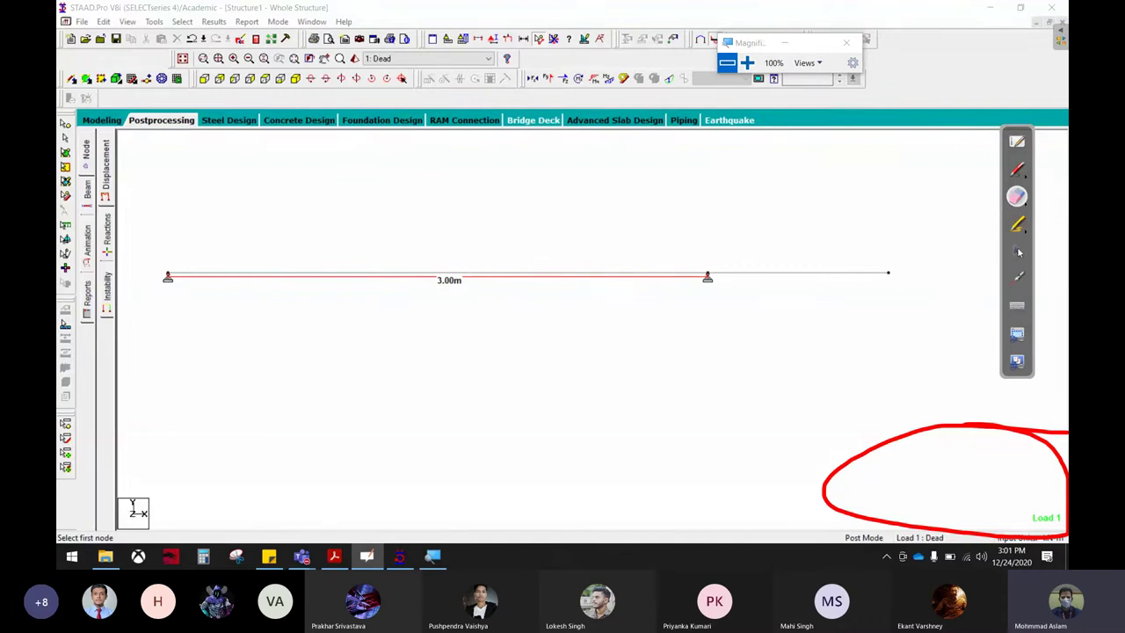
{"action": "left_click", "coordinate": [1018, 252]}
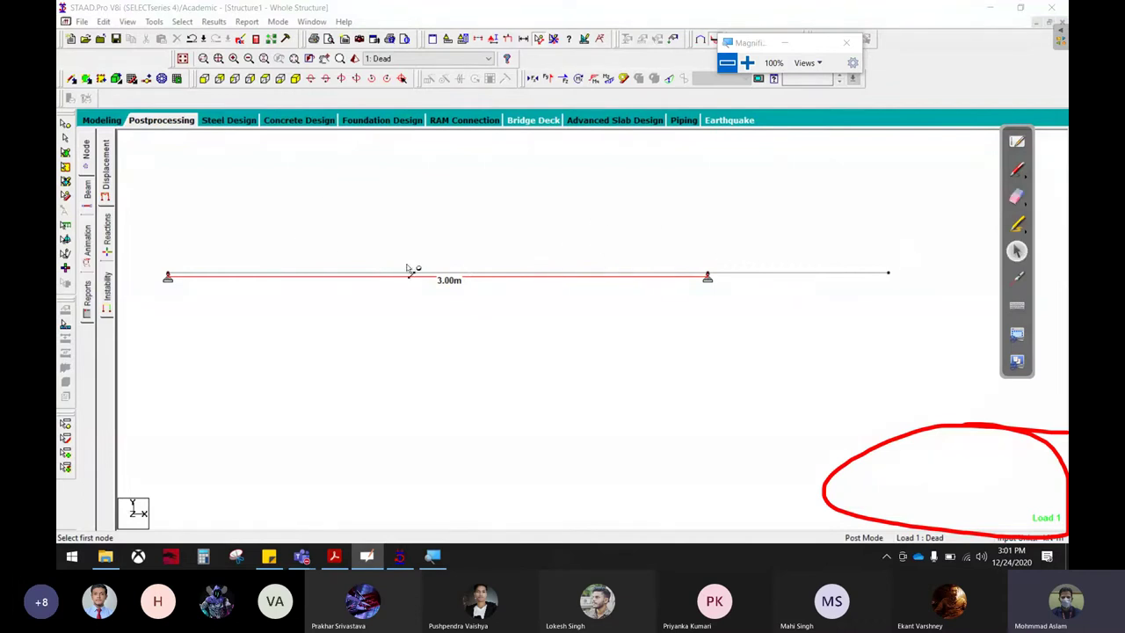
{"action": "left_click", "coordinate": [65, 139]}
{"action": "left_click", "coordinate": [283, 277]}
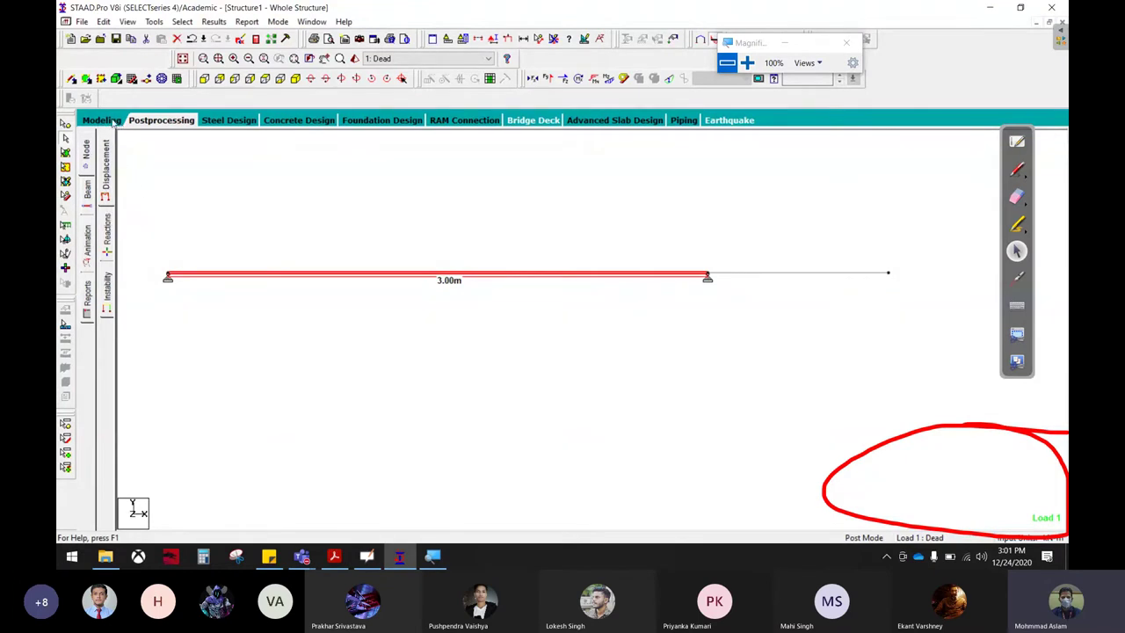
- Select load case 1 : Dead under Load & Definition to add a load item
{"action": "left_click", "coordinate": [101, 119]}
{"action": "left_click", "coordinate": [87, 257]}
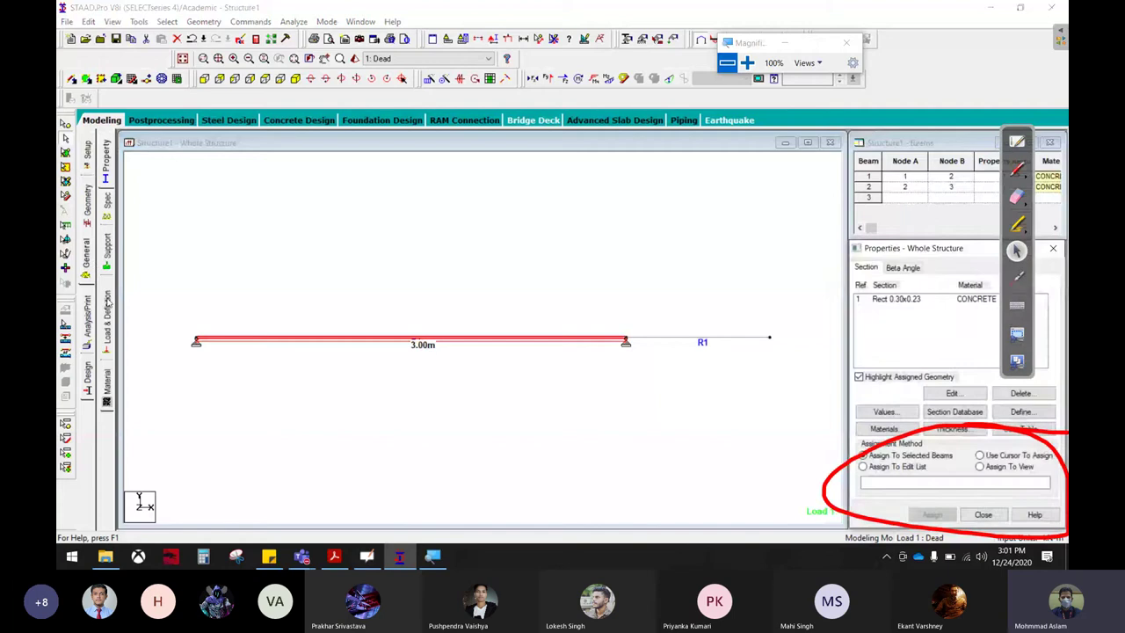
{"action": "left_click", "coordinate": [107, 303]}
{"action": "left_click", "coordinate": [895, 165]}
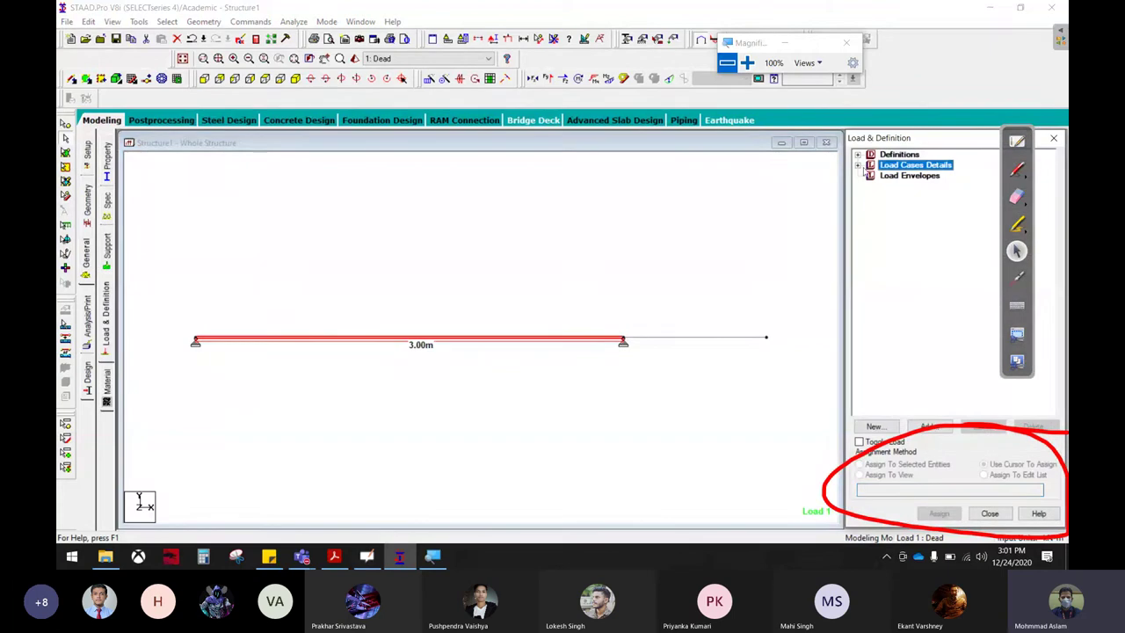
{"action": "left_click", "coordinate": [858, 165]}
{"action": "left_click", "coordinate": [906, 176]}
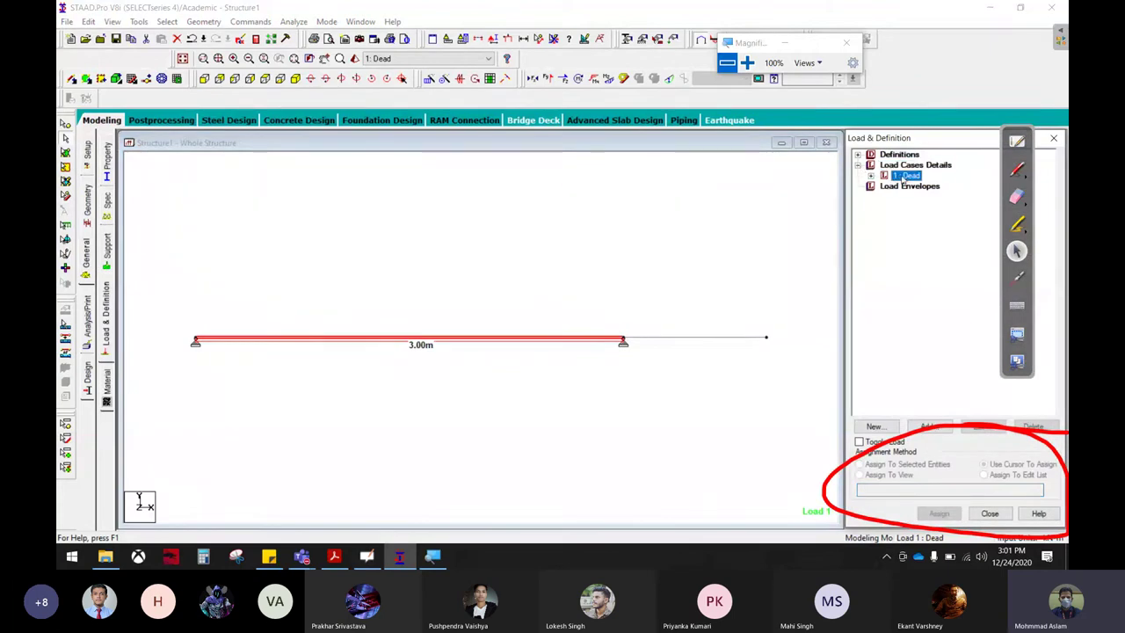
{"action": "left_click", "coordinate": [930, 426]}
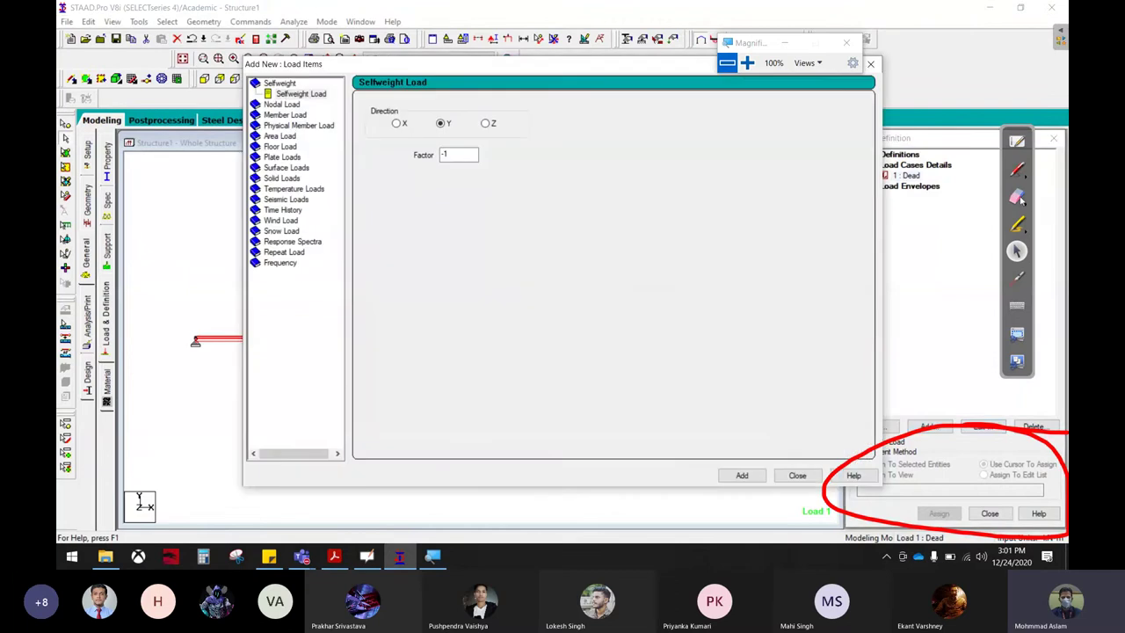
- Add a -5 kN/m GY uniform member load from d1 0.5 m to d2 2.5 m
{"action": "left_click", "coordinate": [1018, 199]}
{"action": "left_click_drag", "start_coordinate": [753, 477], "coordinate": [929, 502]}
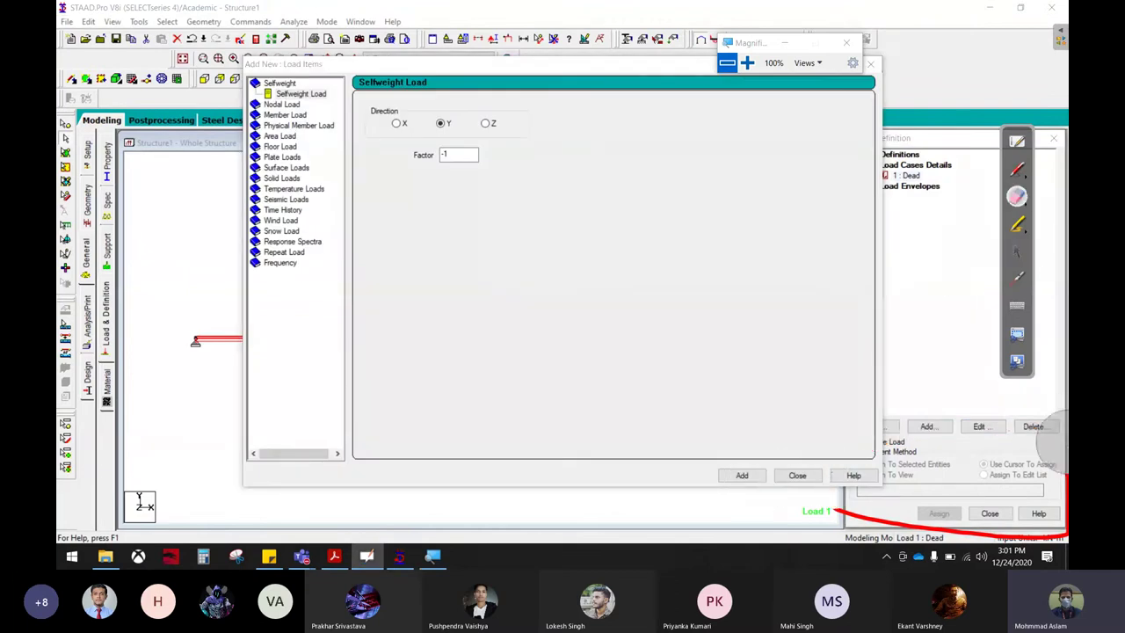
{"action": "left_click", "coordinate": [1017, 251]}
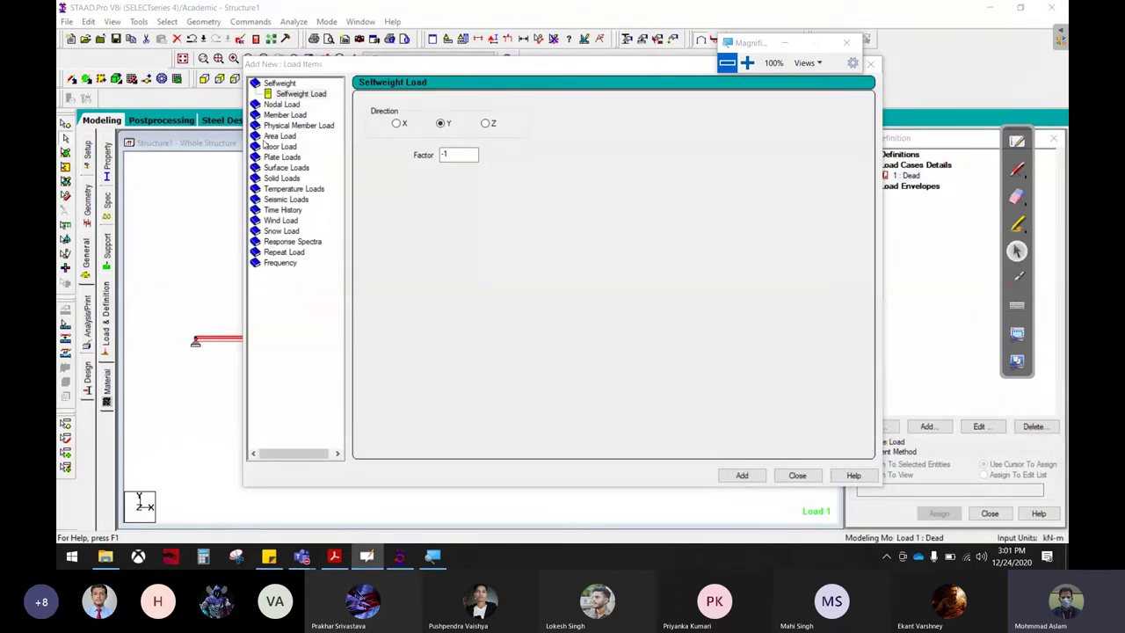
{"action": "left_click", "coordinate": [288, 115]}
{"action": "key", "text": "Tab"}
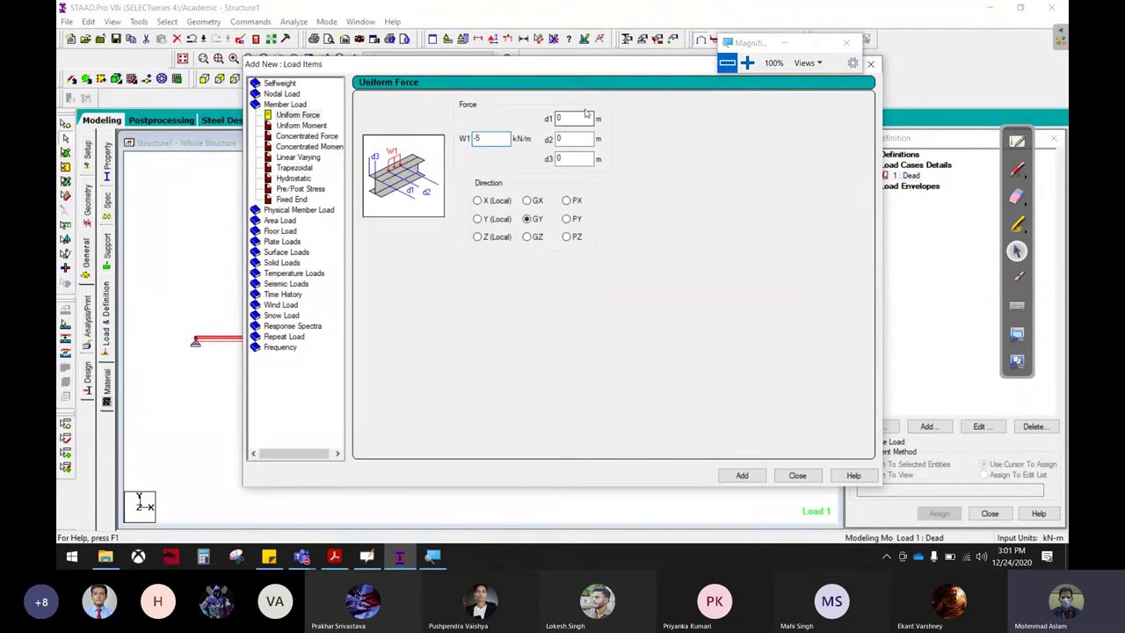
{"action": "left_click", "coordinate": [578, 117]}
{"action": "type", "text": ".5"}
{"action": "left_click_drag", "start_coordinate": [540, 65], "coordinate": [854, 73]}
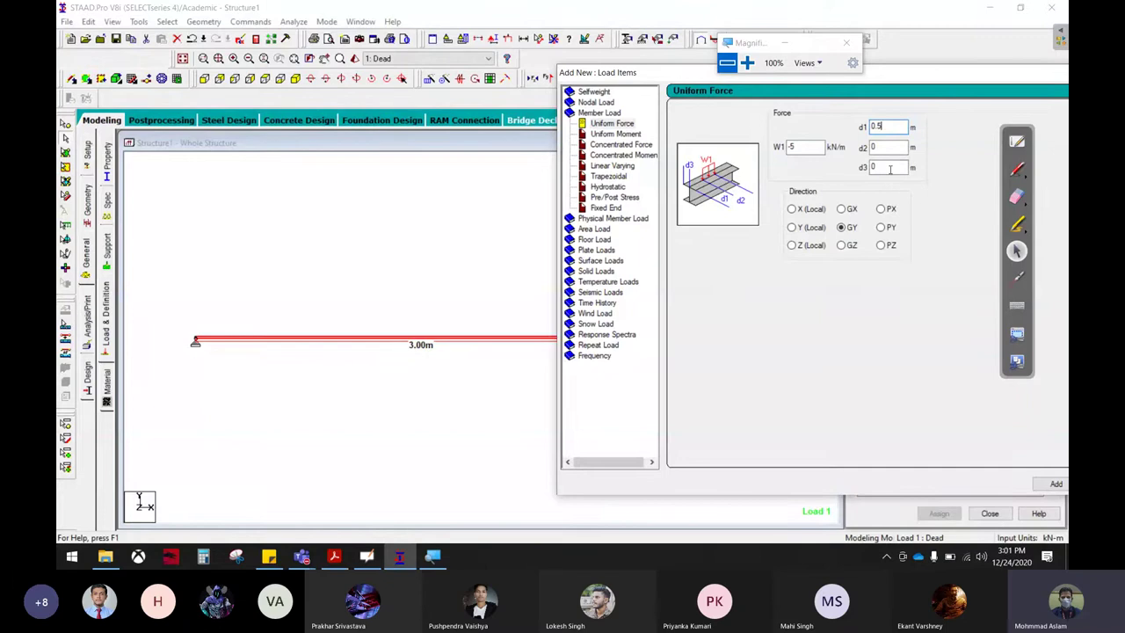
{"action": "key", "text": "Tab"}
{"action": "type", "text": "2.5"}
{"action": "left_click_drag", "start_coordinate": [937, 75], "coordinate": [648, 63]}
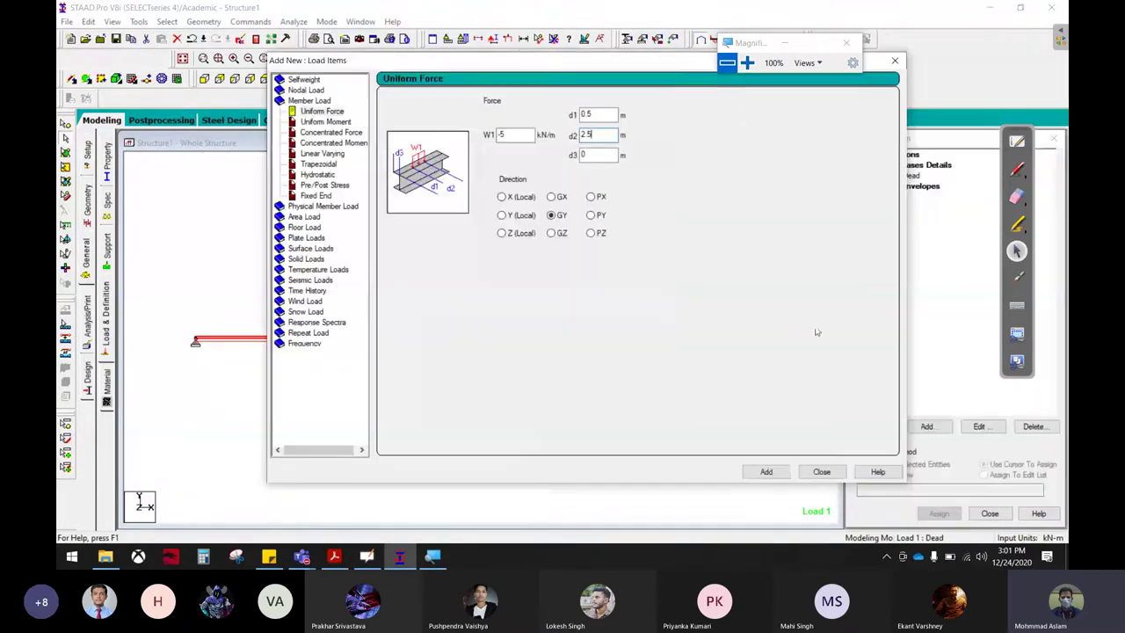
{"action": "left_click", "coordinate": [766, 472]}
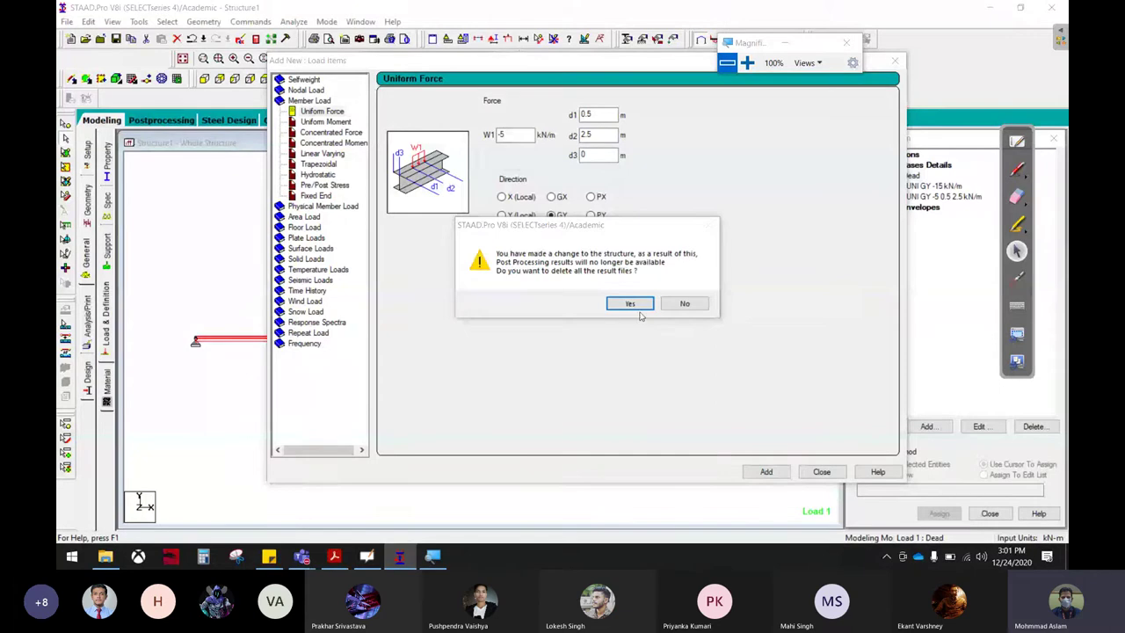
- Discard old results and assign the UNI GY -5 partial load to beam 1
{"action": "left_click", "coordinate": [629, 304]}
{"action": "left_click", "coordinate": [820, 472]}
{"action": "left_click", "coordinate": [931, 197]}
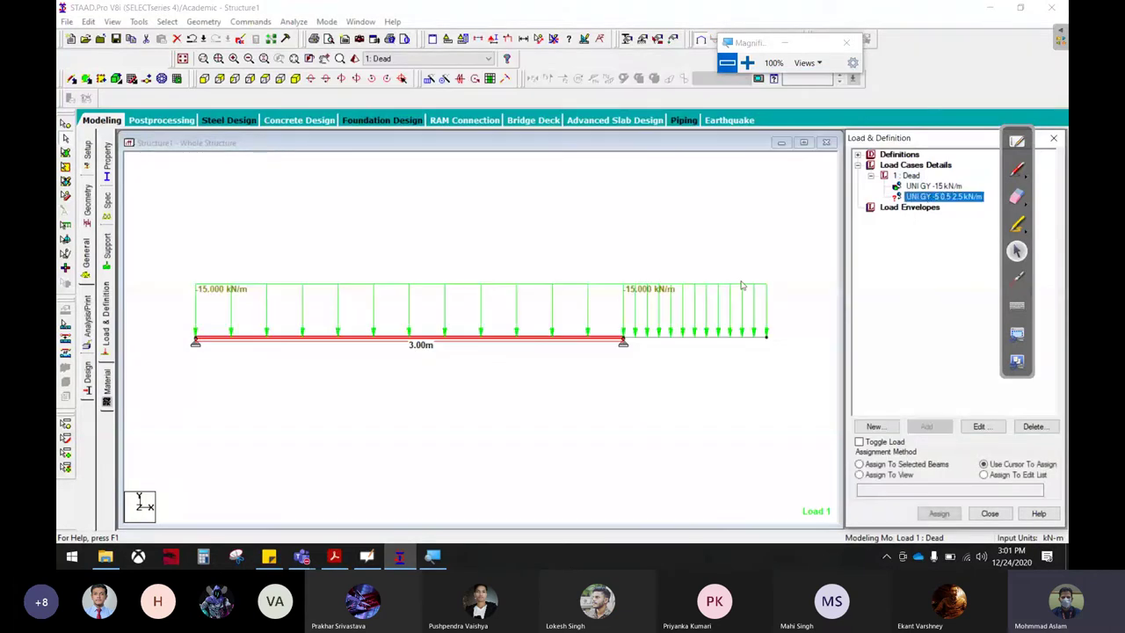
{"action": "left_click", "coordinate": [936, 470]}
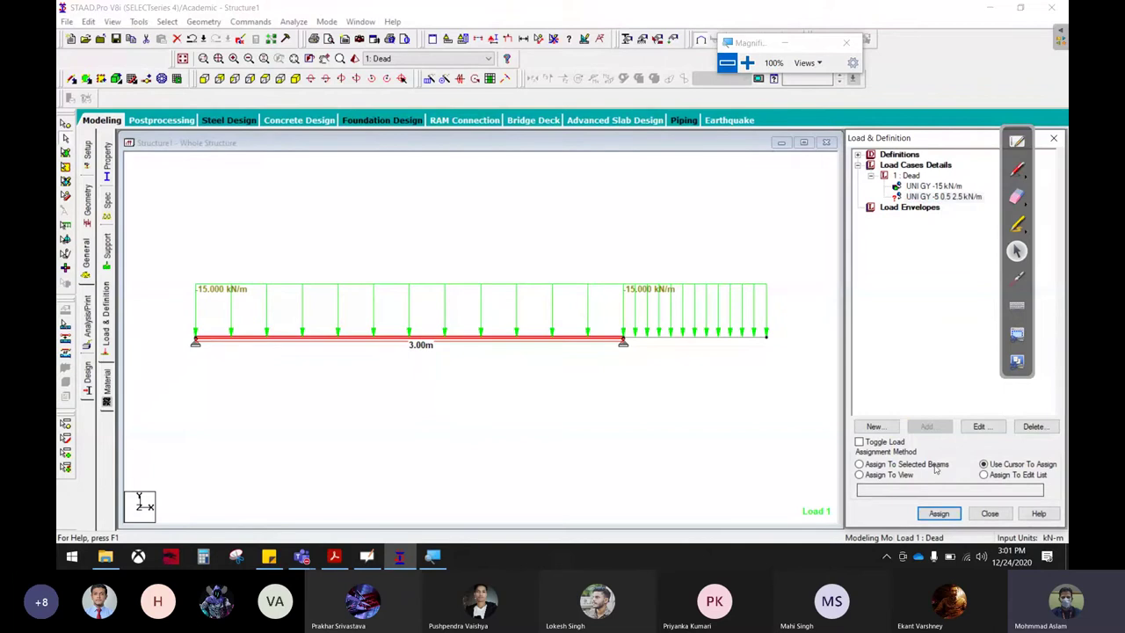
{"action": "left_click", "coordinate": [938, 514]}
{"action": "left_click", "coordinate": [976, 363]}
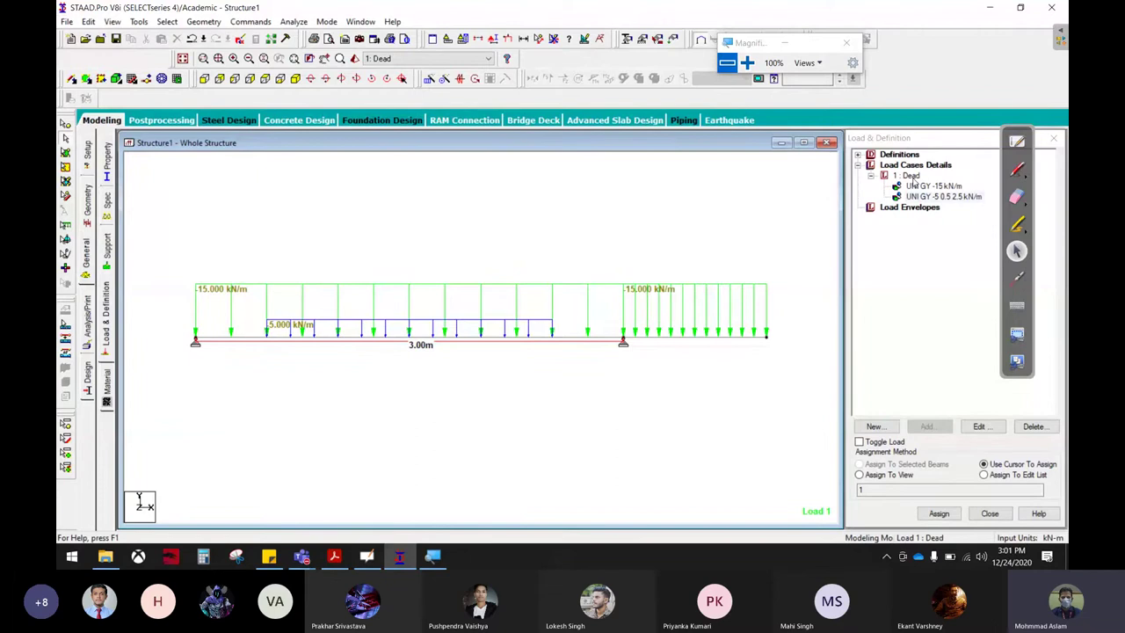
- Circle the load list in red and compare the 15 kN/m and partial 5 kN/m loads
{"action": "left_click", "coordinate": [1017, 169]}
{"action": "left_click_drag", "start_coordinate": [906, 141], "coordinate": [1002, 160]}
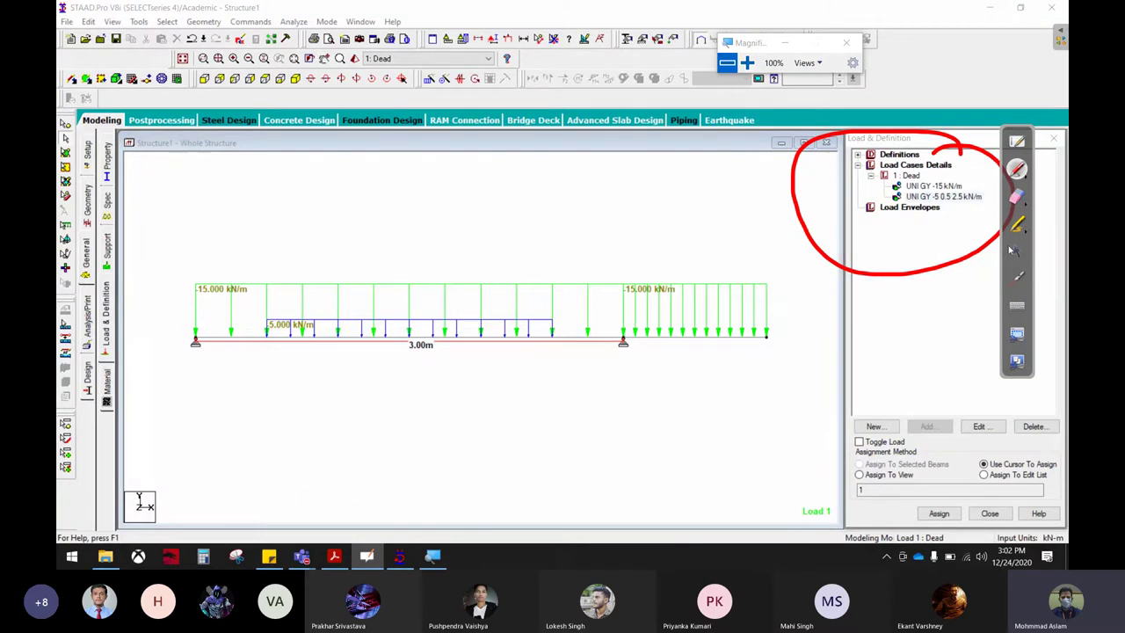
{"action": "left_click", "coordinate": [1015, 255]}
{"action": "left_click", "coordinate": [934, 186]}
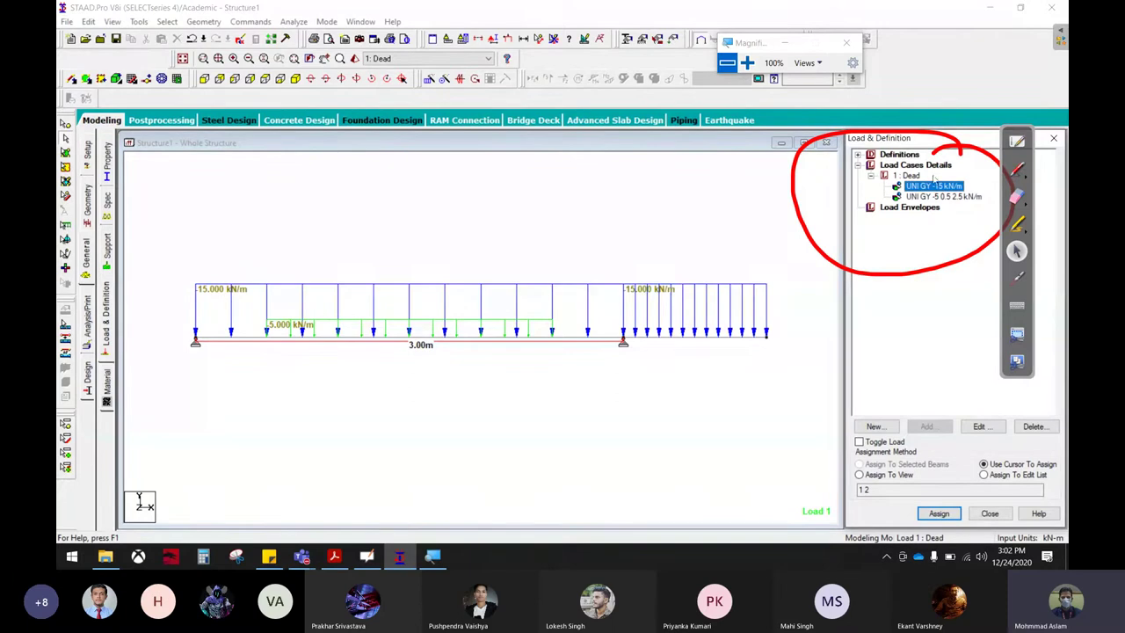
{"action": "left_click", "coordinate": [928, 197]}
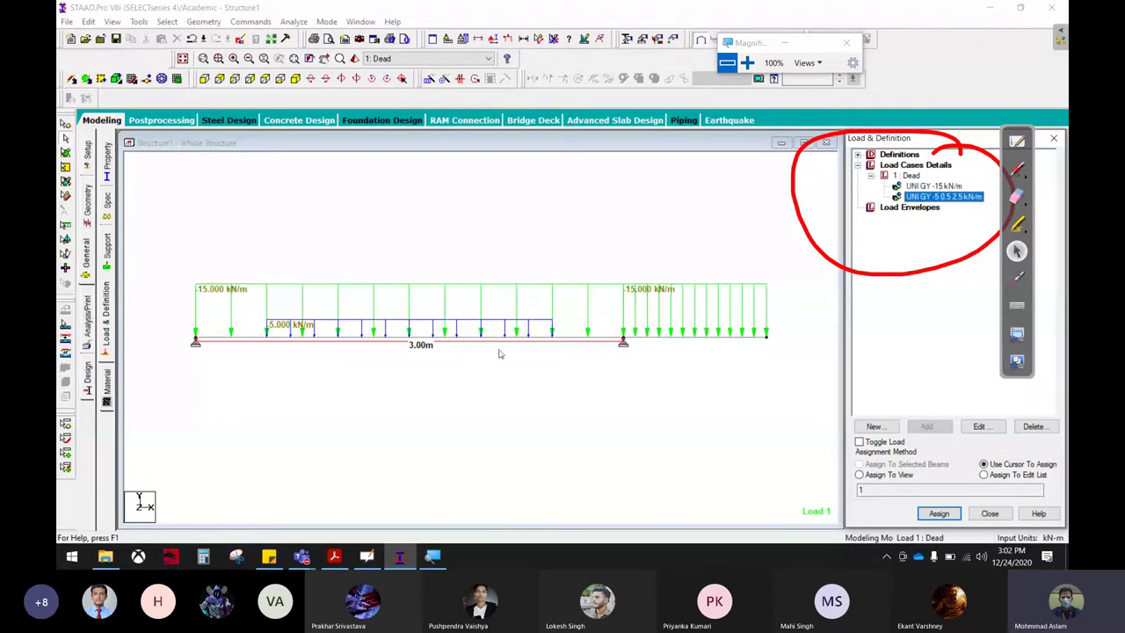
{"action": "left_click", "coordinate": [334, 556]}
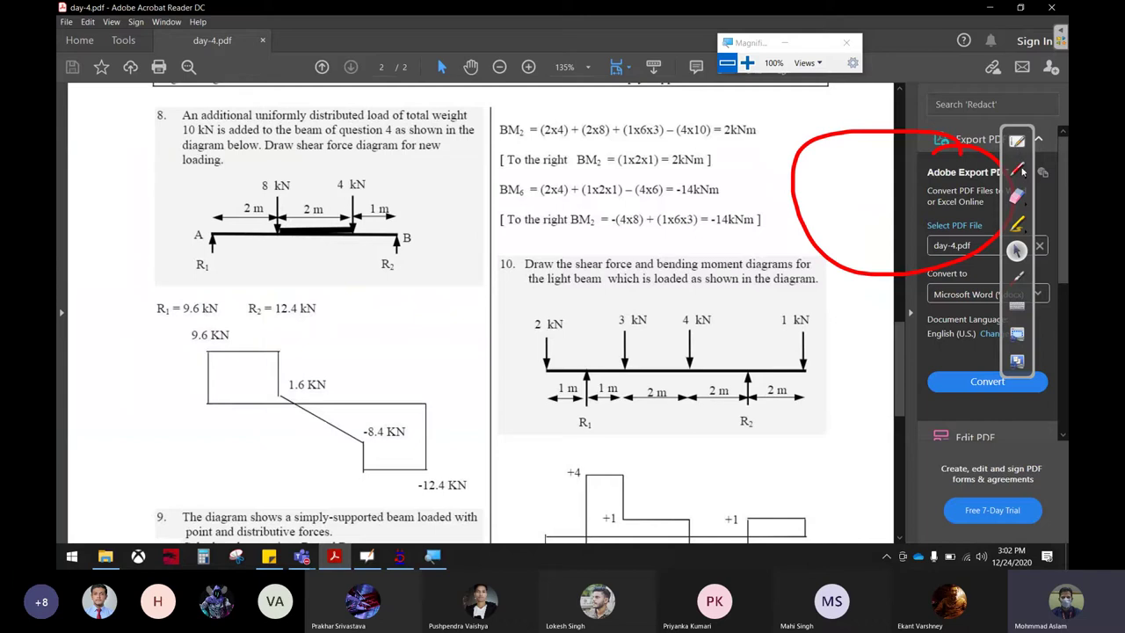
- Mark problem 8's loaded stretch in red, erase all ink, and scroll down to problem 10
{"action": "left_click", "coordinate": [1019, 170]}
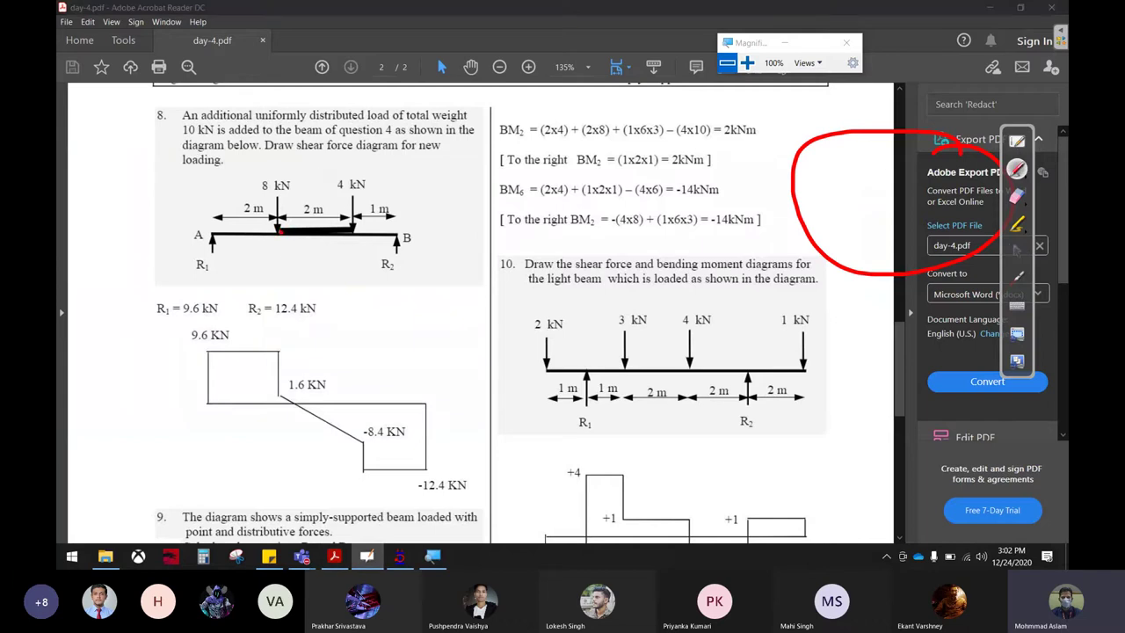
{"action": "left_click_drag", "start_coordinate": [288, 228], "coordinate": [315, 226]}
{"action": "left_click", "coordinate": [1016, 195]}
{"action": "mouse_move", "coordinate": [946, 247]}
{"action": "left_mouse_down"}
{"action": "mouse_move", "coordinate": [976, 215]}
{"action": "mouse_move", "coordinate": [703, 173]}
{"action": "left_mouse_up"}
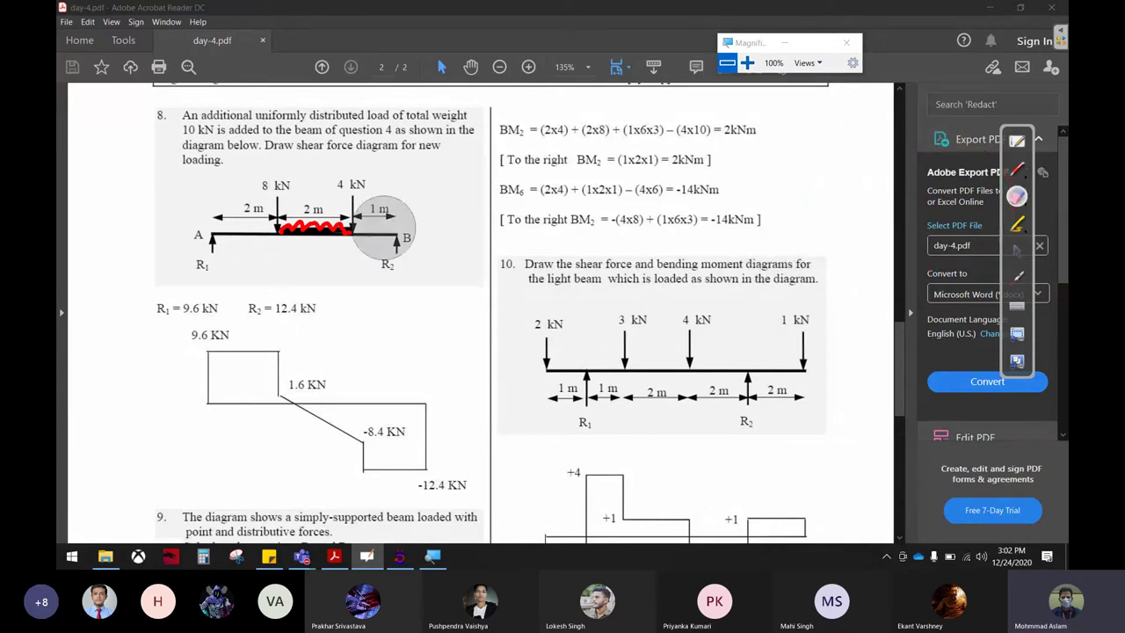
{"action": "left_click", "coordinate": [382, 228]}
{"action": "left_click", "coordinate": [1017, 250]}
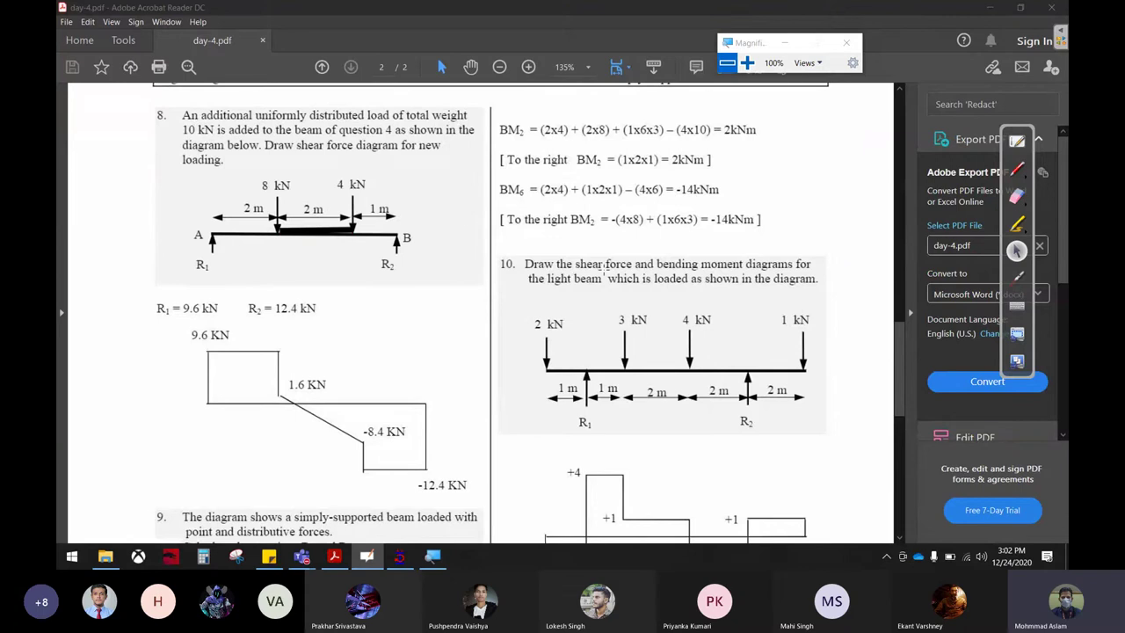
{"action": "scroll", "coordinate": [658, 263], "scroll_direction": "down", "scroll_amount": 1}
{"action": "scroll", "coordinate": [659, 264], "scroll_direction": "down", "scroll_amount": 1}
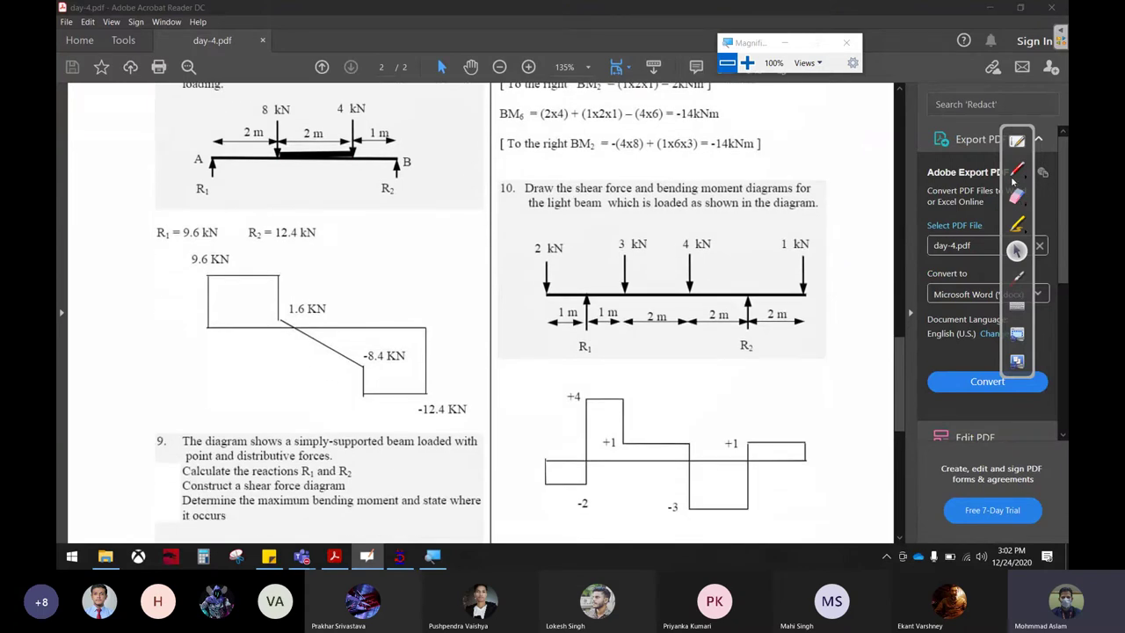
- Circle problem 10's beam end, R1 and R2 supports, span length and 1 kN load in red
{"action": "left_click", "coordinate": [1017, 170]}
{"action": "mouse_move", "coordinate": [834, 230]}
{"action": "left_mouse_down"}
{"action": "mouse_move", "coordinate": [604, 204]}
{"action": "mouse_move", "coordinate": [503, 270]}
{"action": "mouse_move", "coordinate": [848, 374]}
{"action": "mouse_move", "coordinate": [752, 229]}
{"action": "left_mouse_up"}
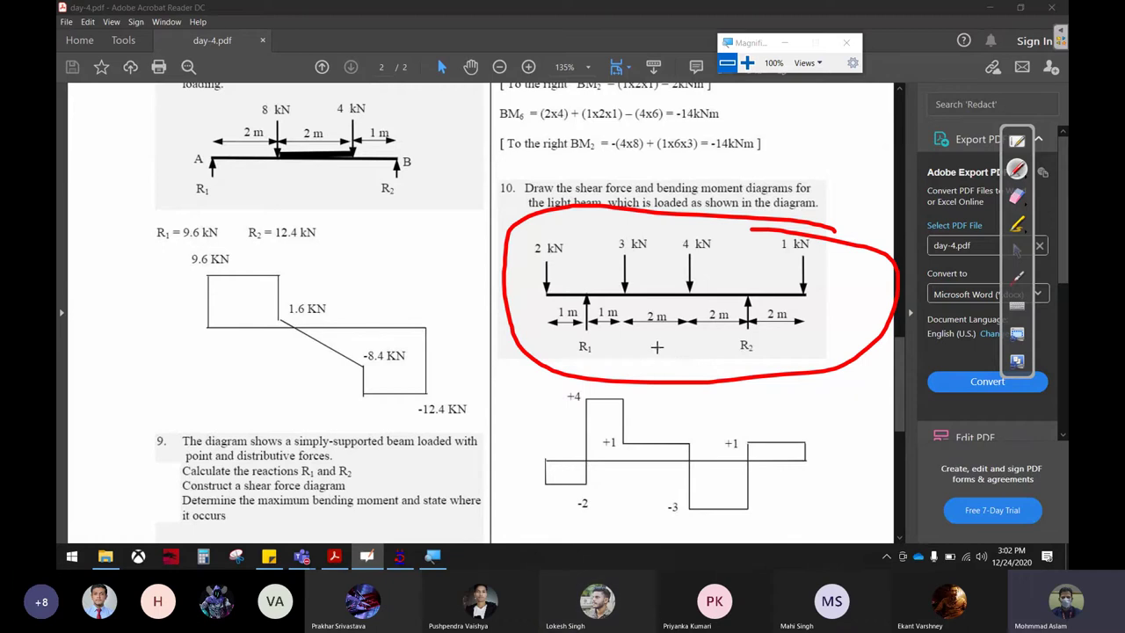
{"action": "left_click_drag", "start_coordinate": [546, 280], "coordinate": [565, 300]}
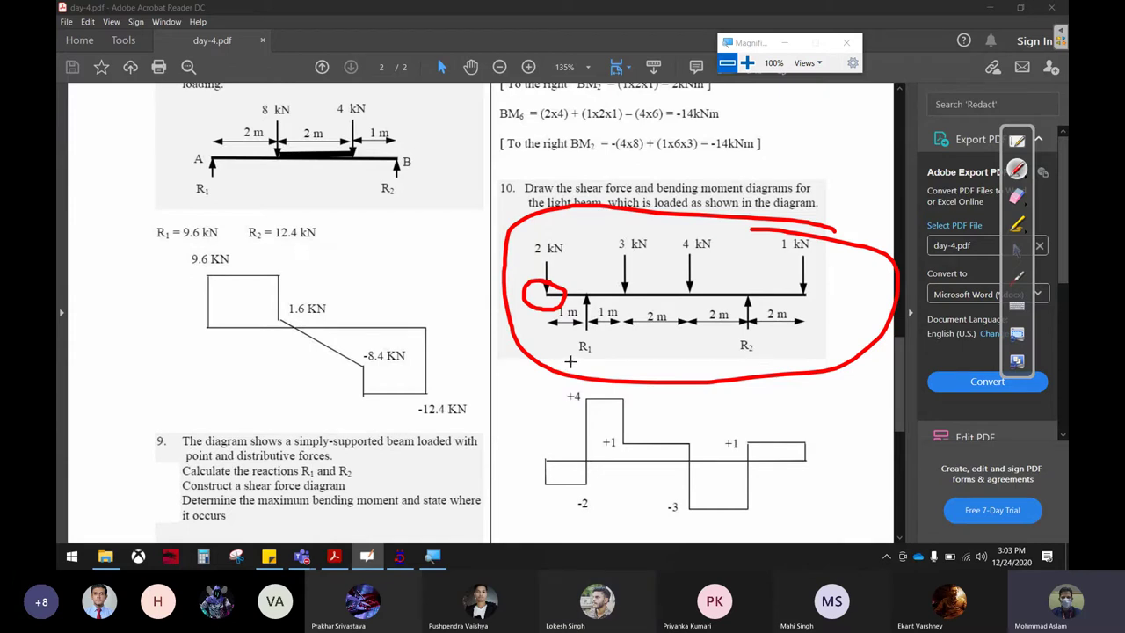
{"action": "mouse_move", "coordinate": [596, 284]}
{"action": "left_mouse_down"}
{"action": "mouse_move", "coordinate": [573, 288]}
{"action": "mouse_move", "coordinate": [603, 290]}
{"action": "left_mouse_up"}
{"action": "left_click_drag", "start_coordinate": [751, 291], "coordinate": [754, 290]}
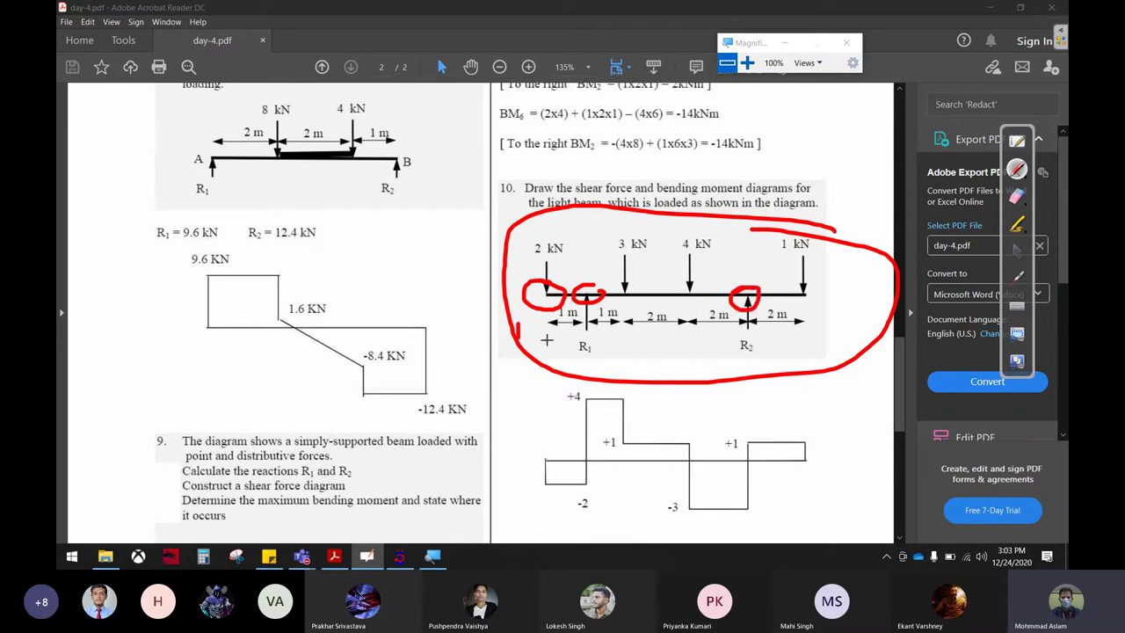
{"action": "left_click_drag", "start_coordinate": [672, 309], "coordinate": [711, 331]}
{"action": "mouse_move", "coordinate": [828, 286]}
{"action": "left_mouse_down"}
{"action": "mouse_move", "coordinate": [826, 303]}
{"action": "mouse_move", "coordinate": [802, 297]}
{"action": "mouse_move", "coordinate": [709, 335]}
{"action": "mouse_move", "coordinate": [678, 271]}
{"action": "mouse_move", "coordinate": [494, 311]}
{"action": "mouse_move", "coordinate": [729, 352]}
{"action": "mouse_move", "coordinate": [581, 349]}
{"action": "left_mouse_up"}
{"action": "left_click", "coordinate": [1016, 195]}
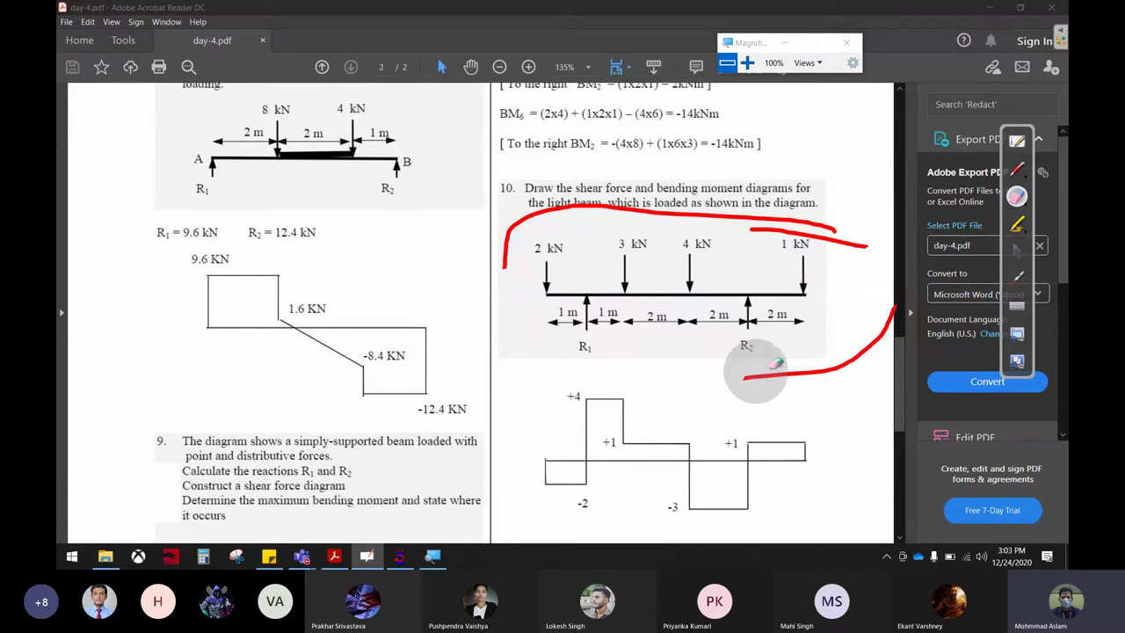
- Circle the 1 kN, 2 kN, 3 kN and 4 kN loads, then erase all the red ink
{"action": "left_click", "coordinate": [1017, 169]}
{"action": "mouse_move", "coordinate": [754, 230]}
{"action": "left_mouse_down"}
{"action": "mouse_move", "coordinate": [831, 247]}
{"action": "mouse_move", "coordinate": [840, 234]}
{"action": "left_mouse_up"}
{"action": "left_click_drag", "start_coordinate": [552, 268], "coordinate": [587, 255]}
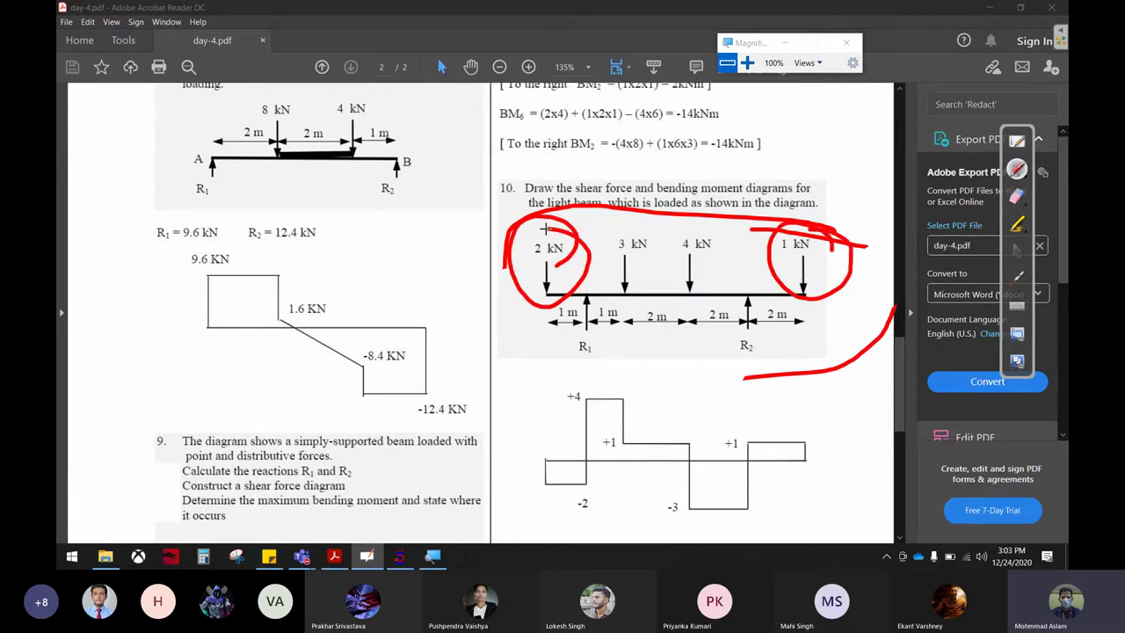
{"action": "mouse_move", "coordinate": [714, 227]}
{"action": "left_mouse_down"}
{"action": "mouse_move", "coordinate": [713, 283]}
{"action": "mouse_move", "coordinate": [696, 211]}
{"action": "left_mouse_up"}
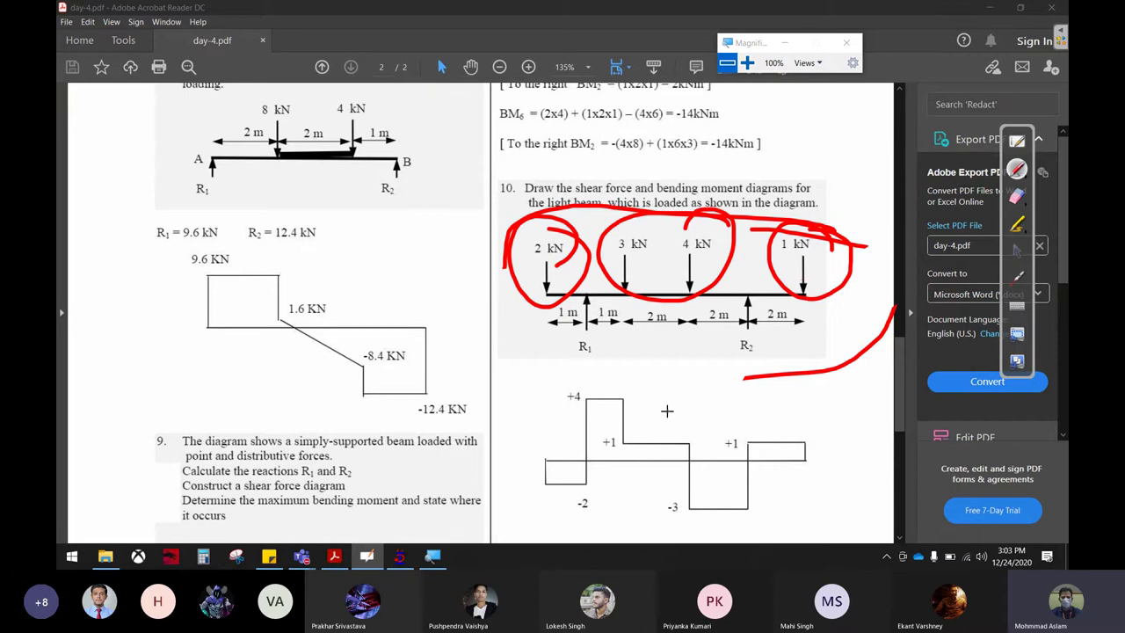
{"action": "left_click", "coordinate": [1017, 196]}
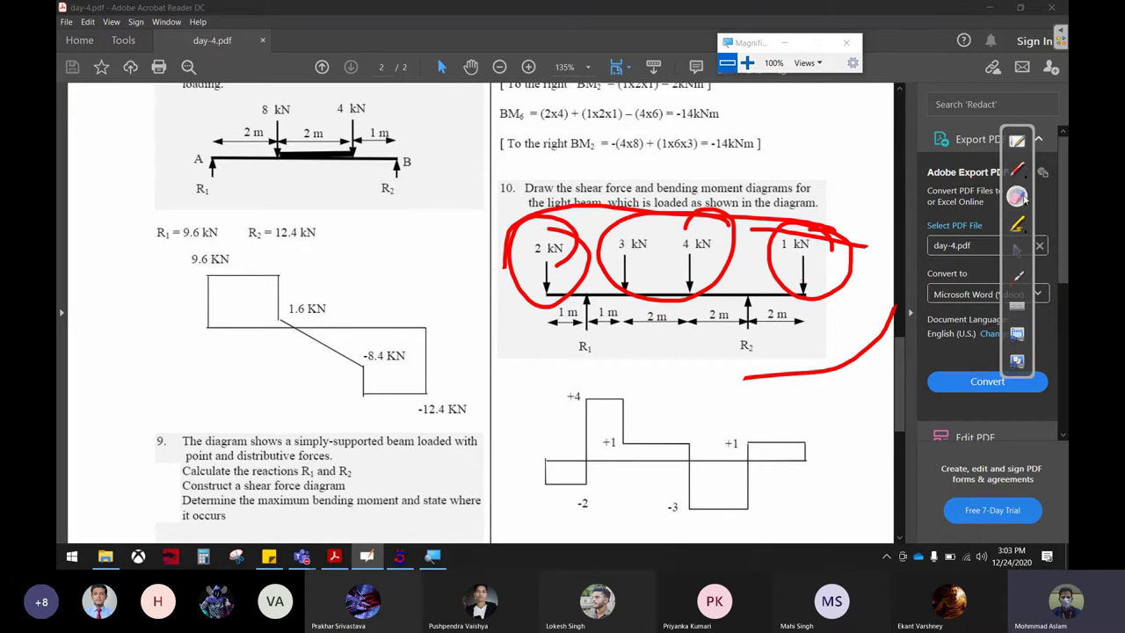
{"action": "mouse_move", "coordinate": [646, 256]}
{"action": "left_mouse_down"}
{"action": "mouse_move", "coordinate": [603, 257]}
{"action": "mouse_move", "coordinate": [775, 278]}
{"action": "left_mouse_up"}
{"action": "left_click_drag", "start_coordinate": [677, 290], "coordinate": [762, 379]}
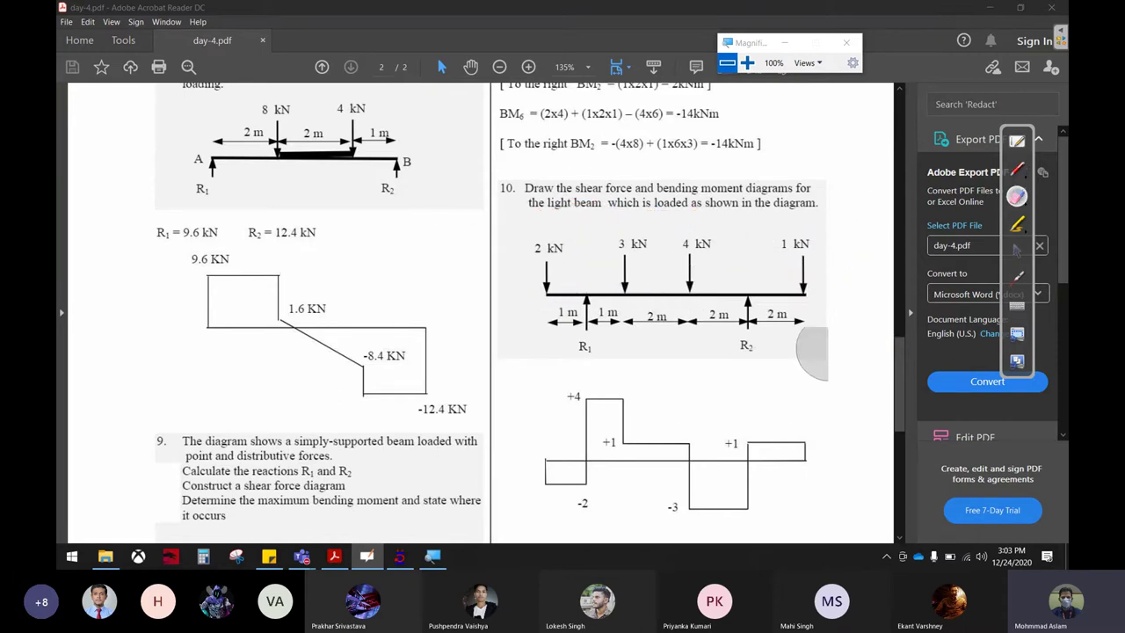
{"action": "left_click", "coordinate": [1016, 250]}
- Return to STAAD.Pro and start a new structure file
{"action": "left_click", "coordinate": [403, 558]}
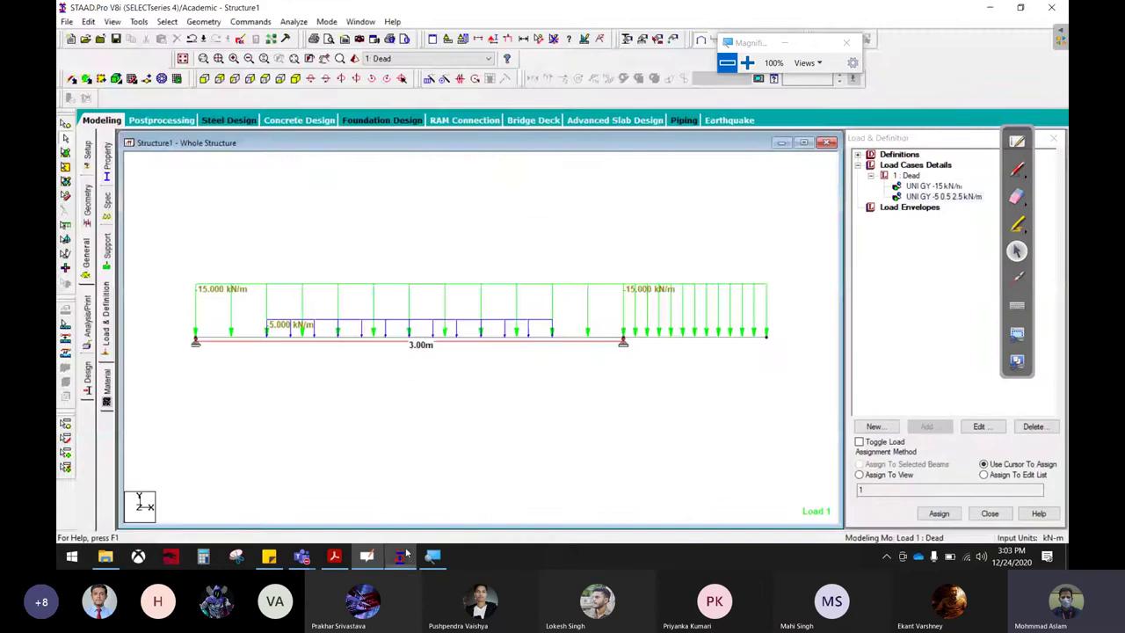
{"action": "left_click", "coordinate": [403, 559]}
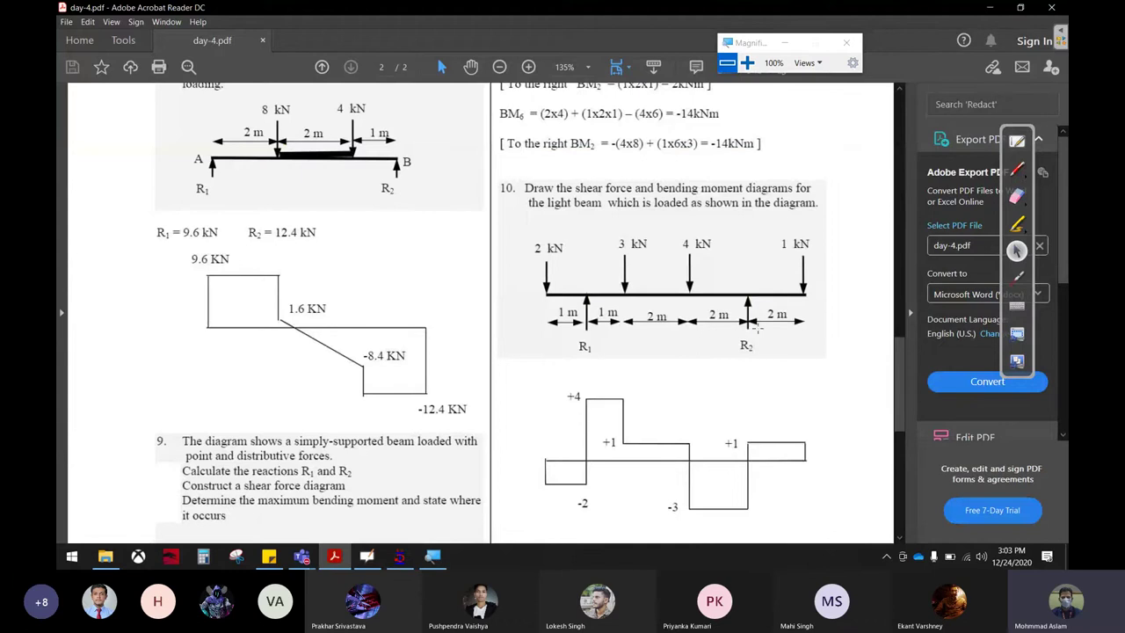
{"action": "left_click", "coordinate": [401, 558]}
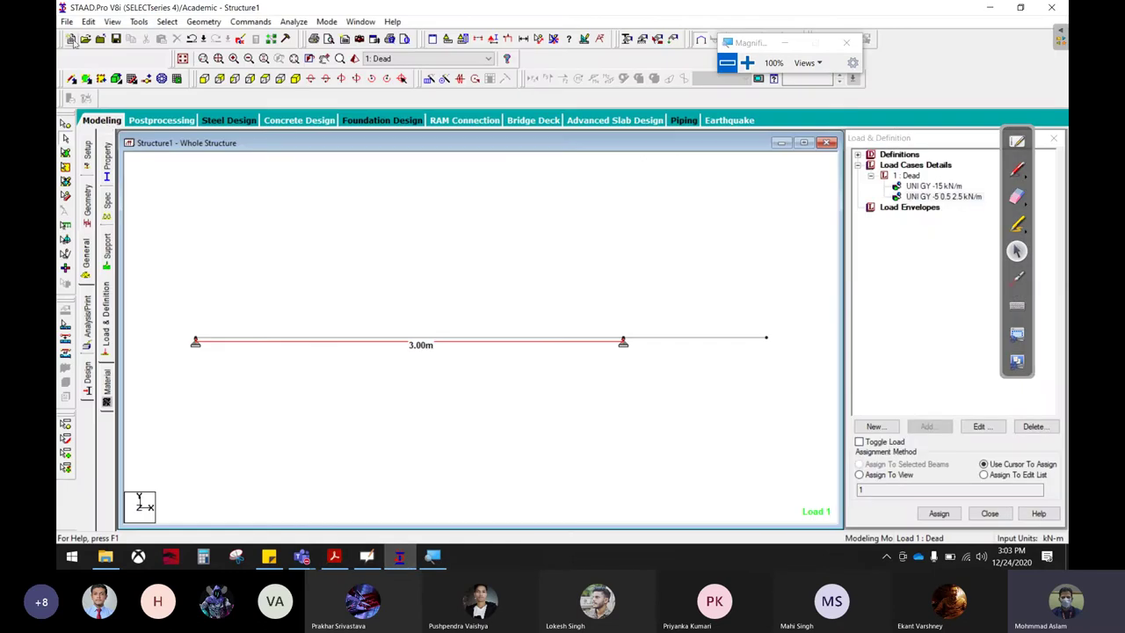
- Save Structure1, overwrite the existing file, and accept the new structure settings
{"action": "left_click", "coordinate": [607, 306]}
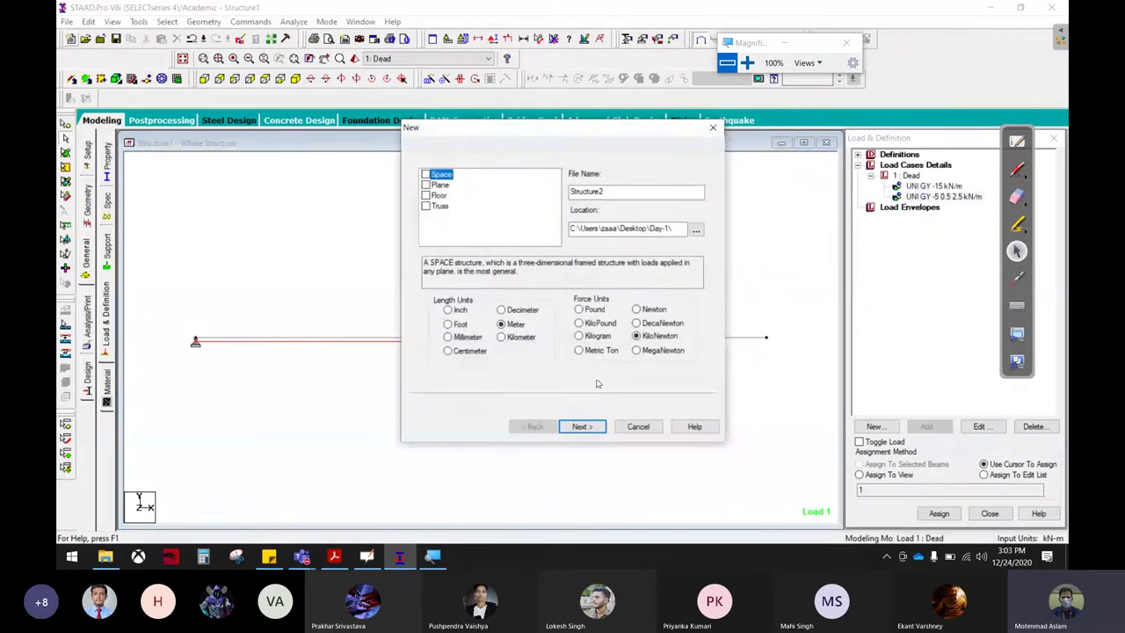
{"action": "left_click", "coordinate": [581, 426]}
{"action": "left_click", "coordinate": [582, 314]}
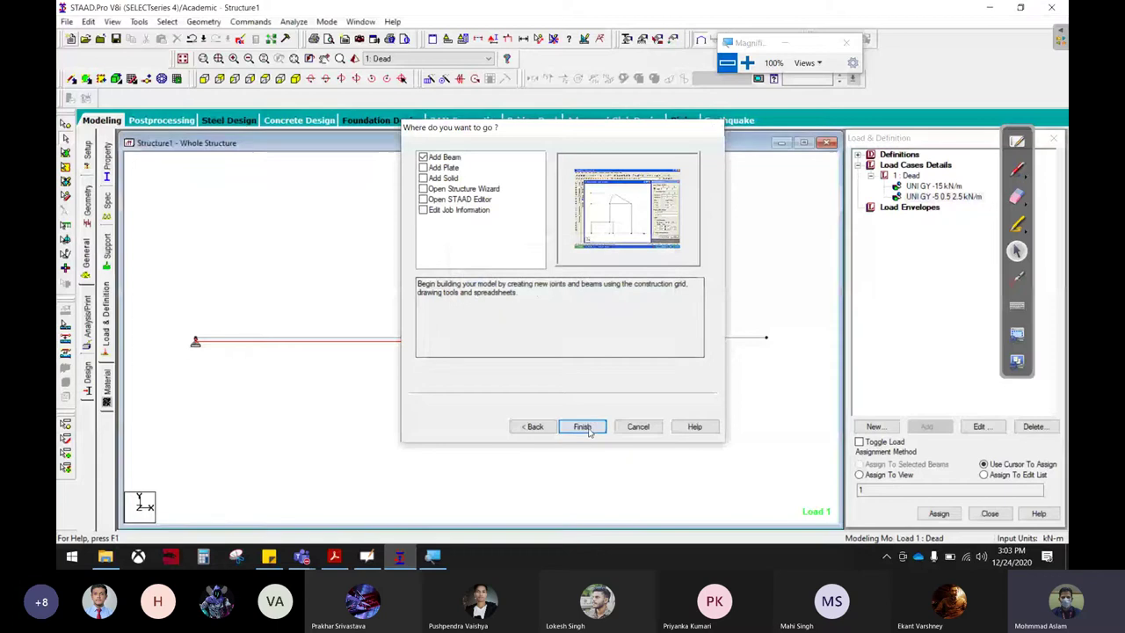
{"action": "left_click", "coordinate": [515, 427]}
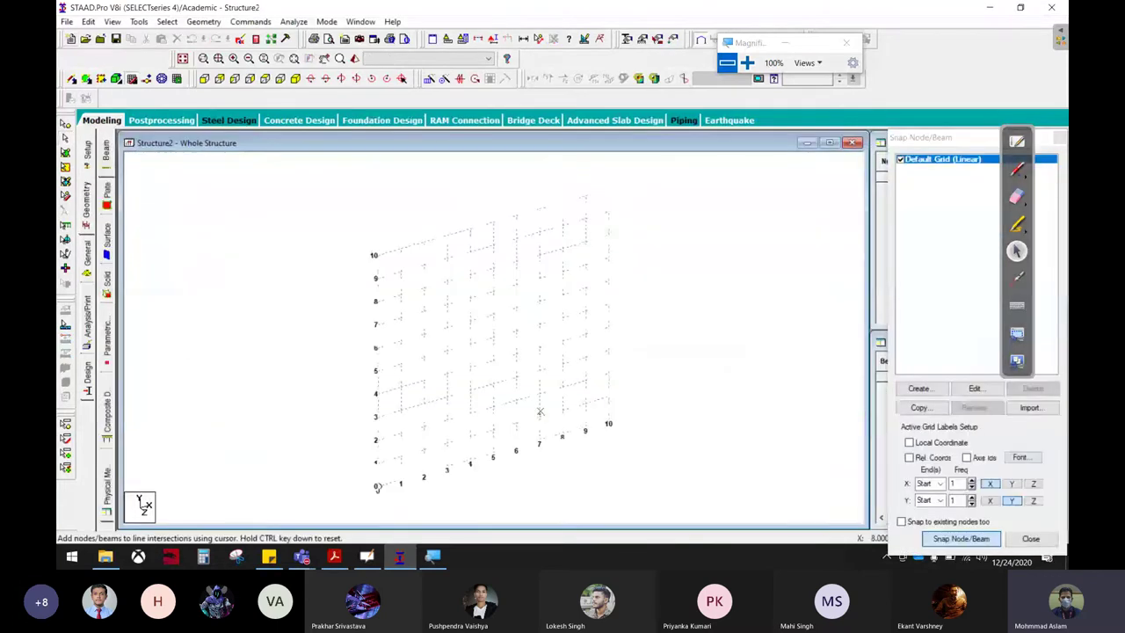
- Draw beams through grid nodes at 0, 1, 6 and 8 m and show the front view
{"action": "left_click", "coordinate": [401, 482]}
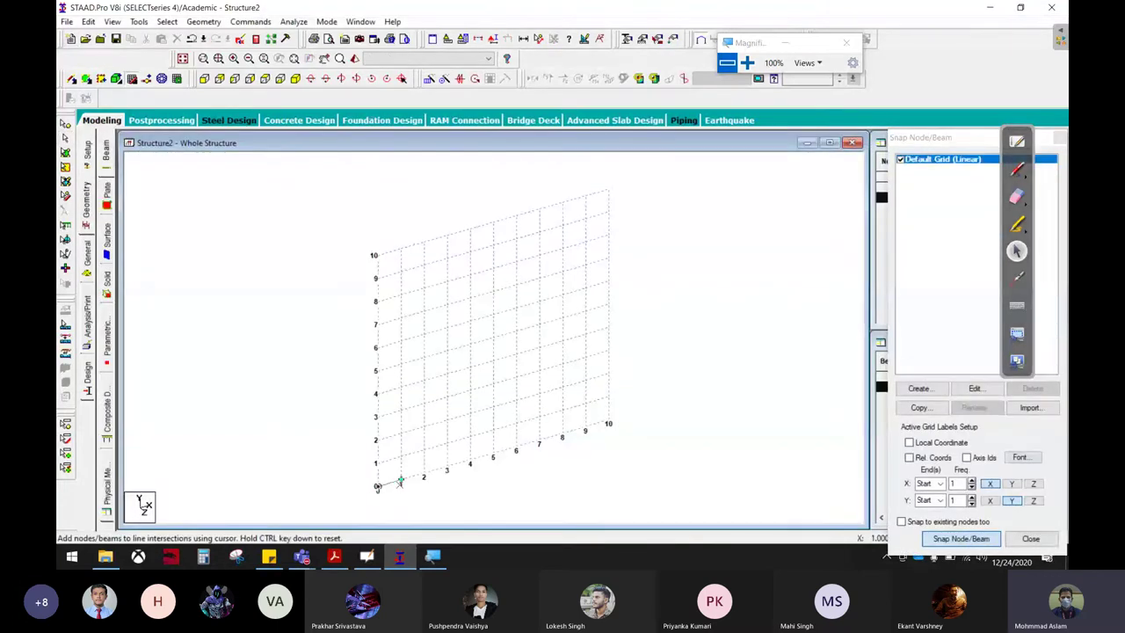
{"action": "left_click", "coordinate": [516, 448]}
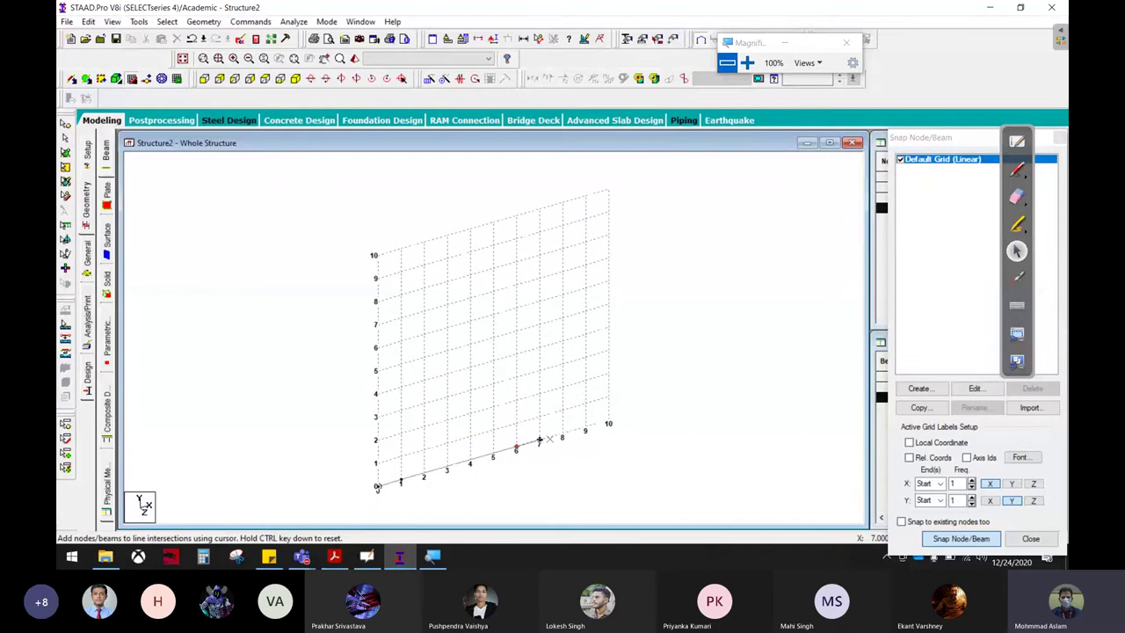
{"action": "left_click", "coordinate": [562, 435]}
{"action": "left_click", "coordinate": [562, 436]}
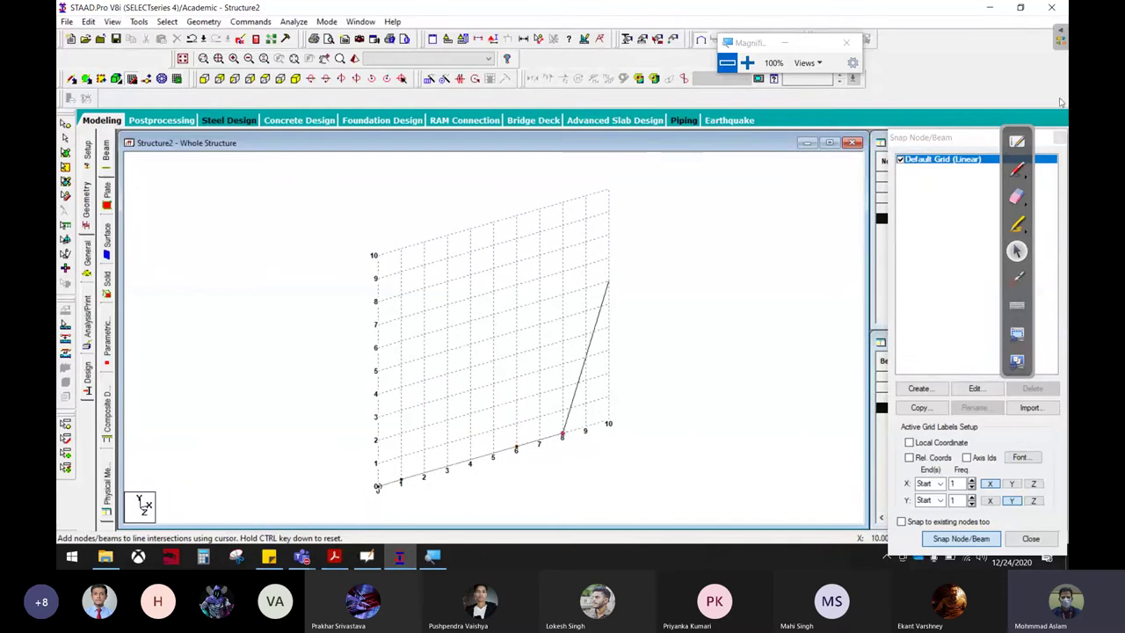
{"action": "left_click", "coordinate": [1058, 138]}
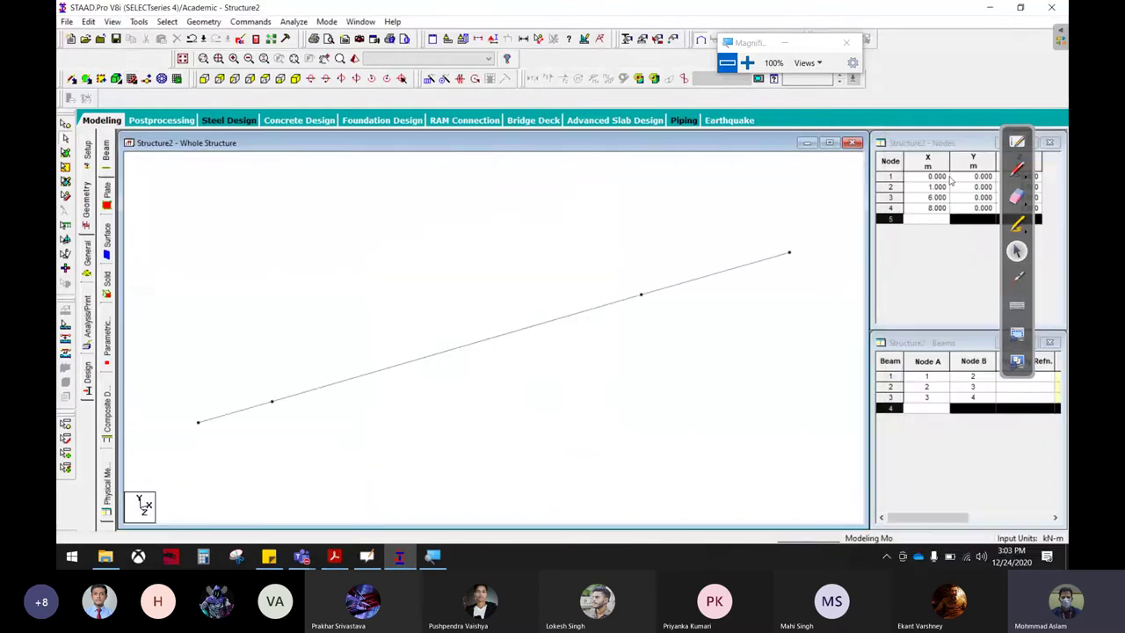
{"action": "left_click", "coordinate": [205, 78]}
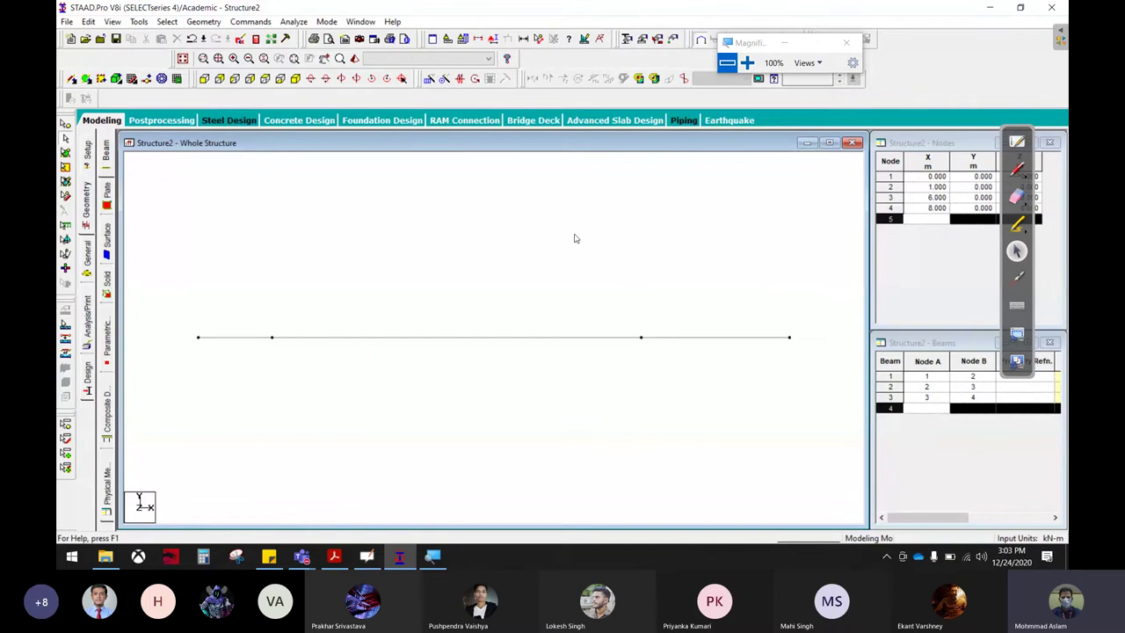
{"action": "left_click", "coordinate": [87, 255]}
- Create a new pinned support, Support 2
{"action": "left_click", "coordinate": [106, 249]}
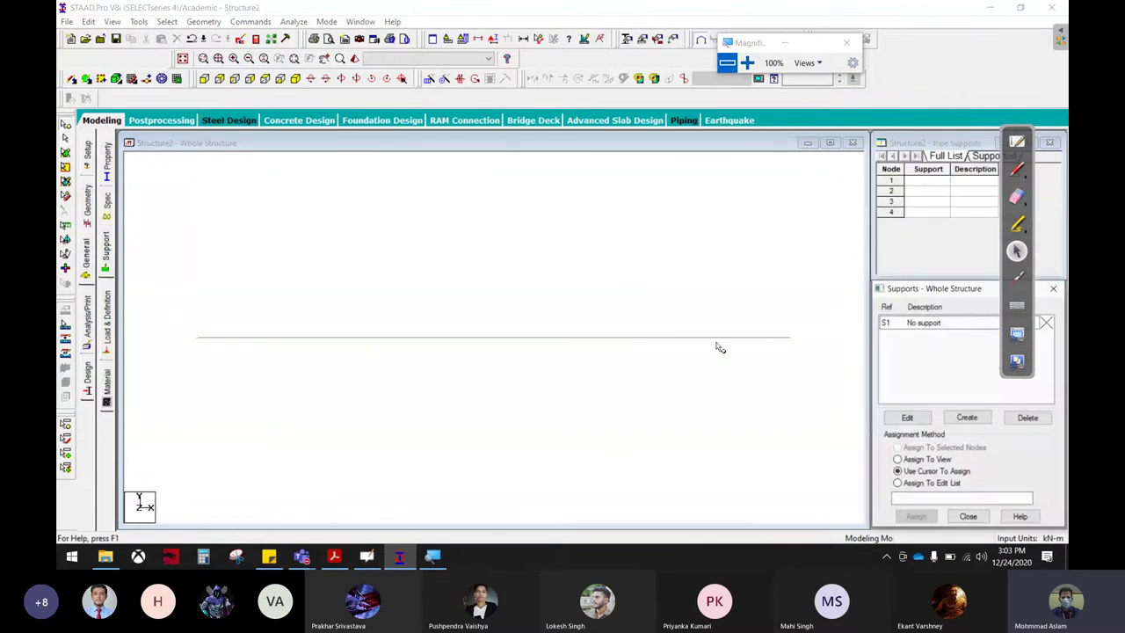
{"action": "left_click", "coordinate": [969, 419]}
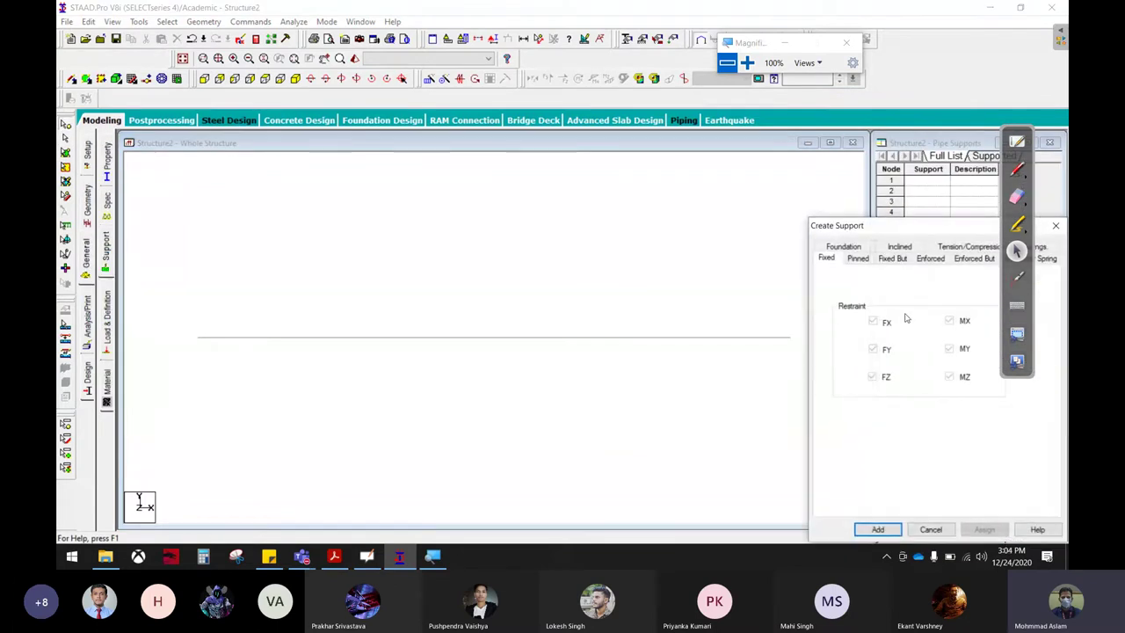
{"action": "left_click", "coordinate": [858, 257]}
{"action": "left_click", "coordinate": [878, 529]}
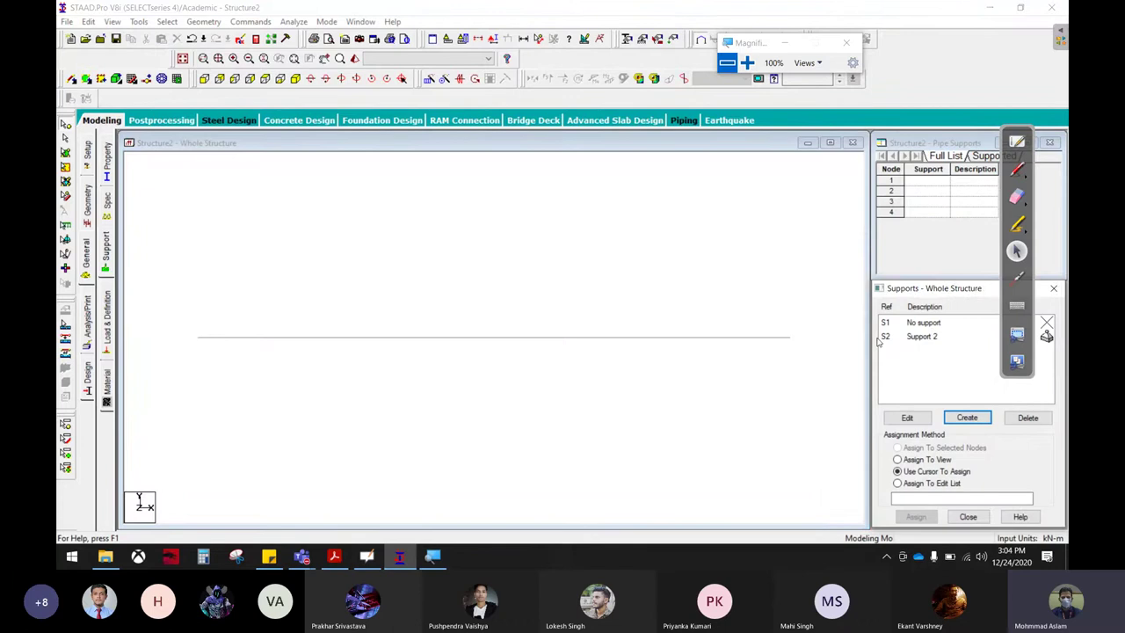
- Assign the pinned Support 2 to nodes 2 and 3
{"action": "left_click", "coordinate": [673, 253]}
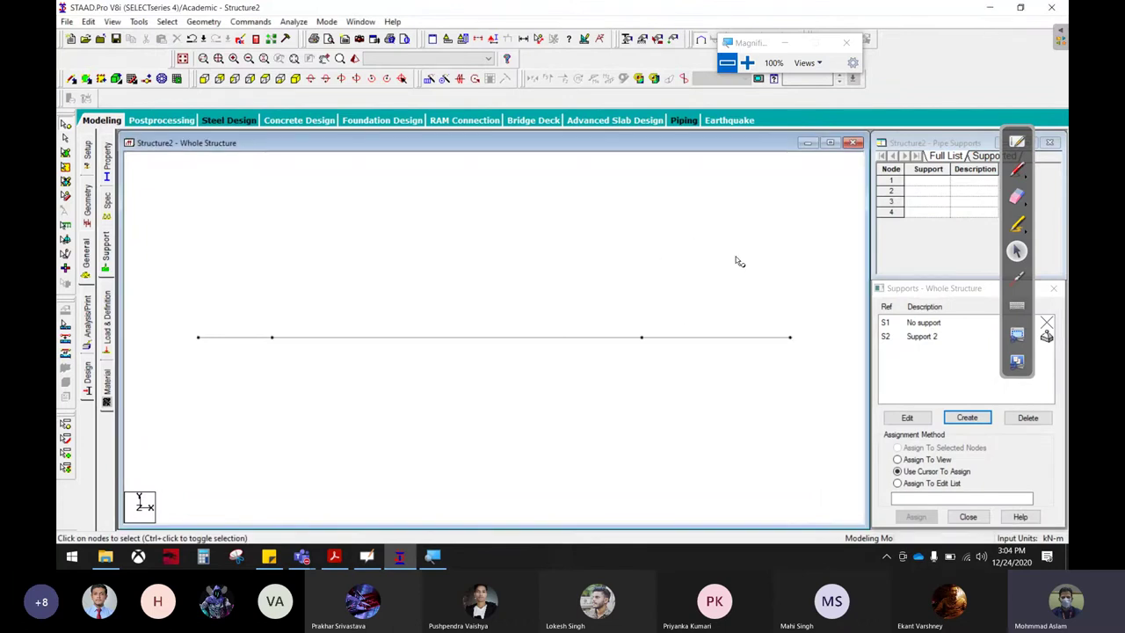
{"action": "left_click", "coordinate": [948, 337]}
{"action": "left_click", "coordinate": [916, 517]}
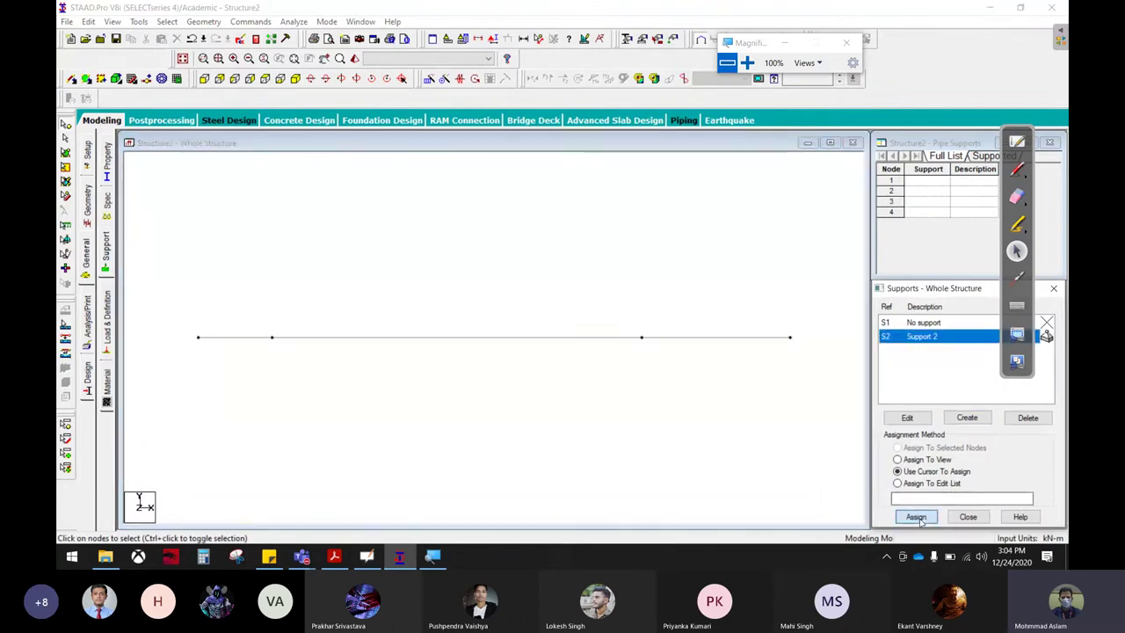
{"action": "left_click", "coordinate": [271, 340]}
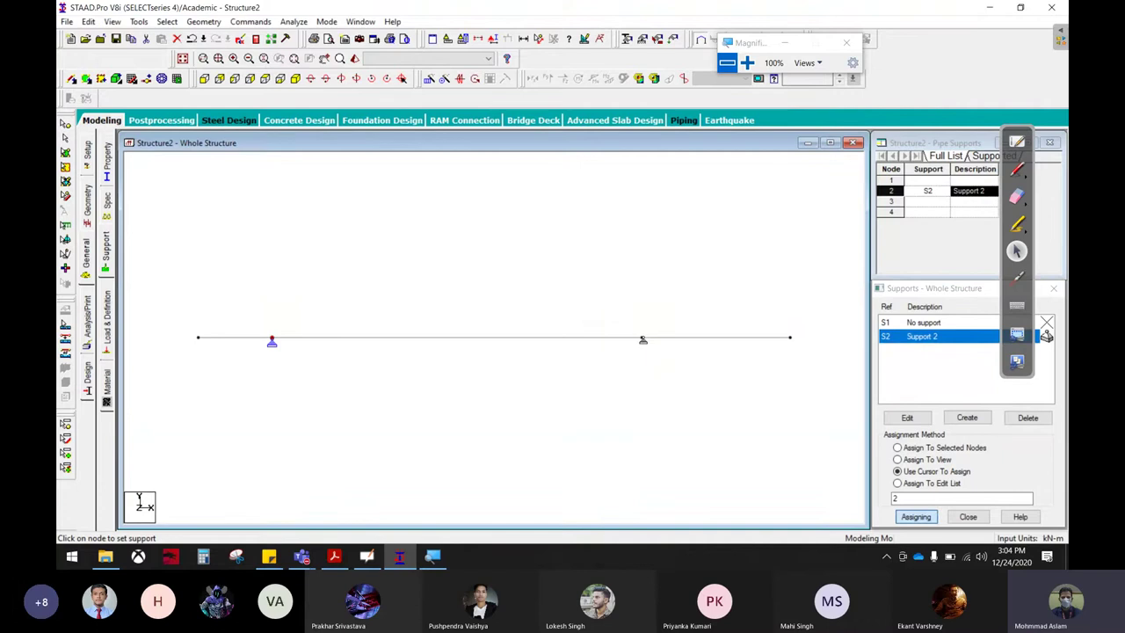
{"action": "left_click", "coordinate": [643, 339]}
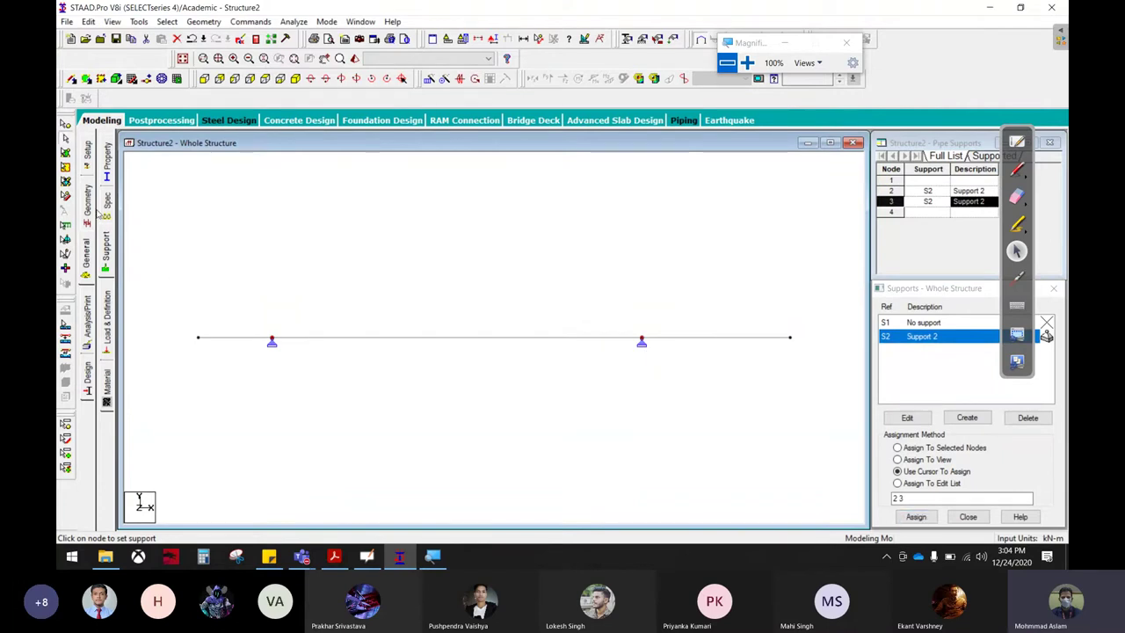
- Define a 0.40 × 0.30 m rectangular section and assign it to all beams in view
{"action": "left_click", "coordinate": [107, 175]}
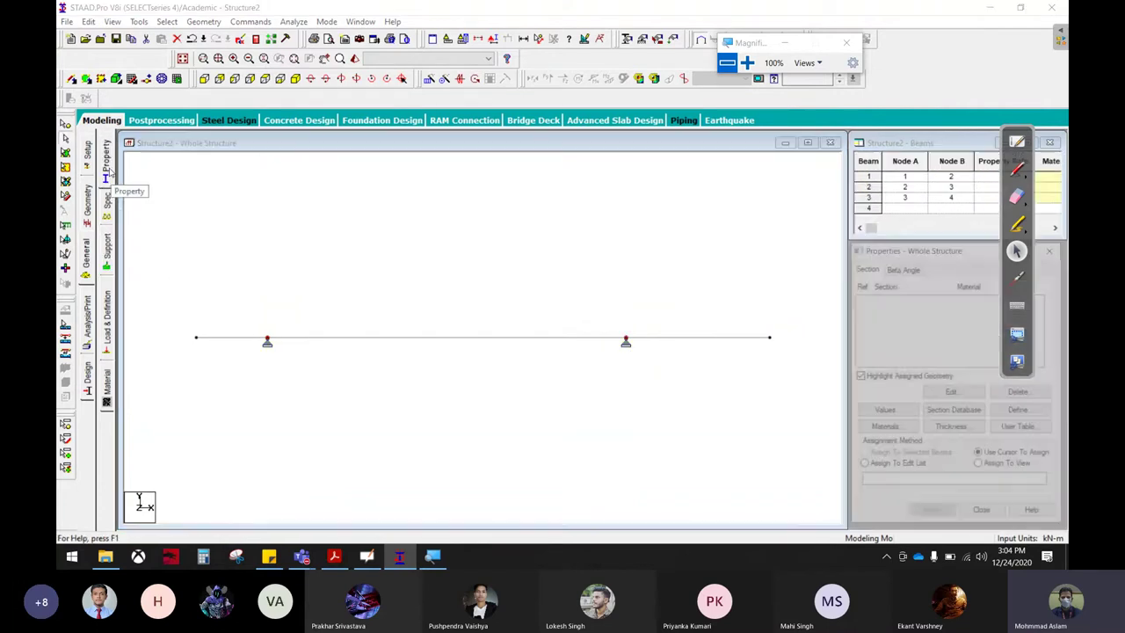
{"action": "left_click", "coordinate": [1021, 411]}
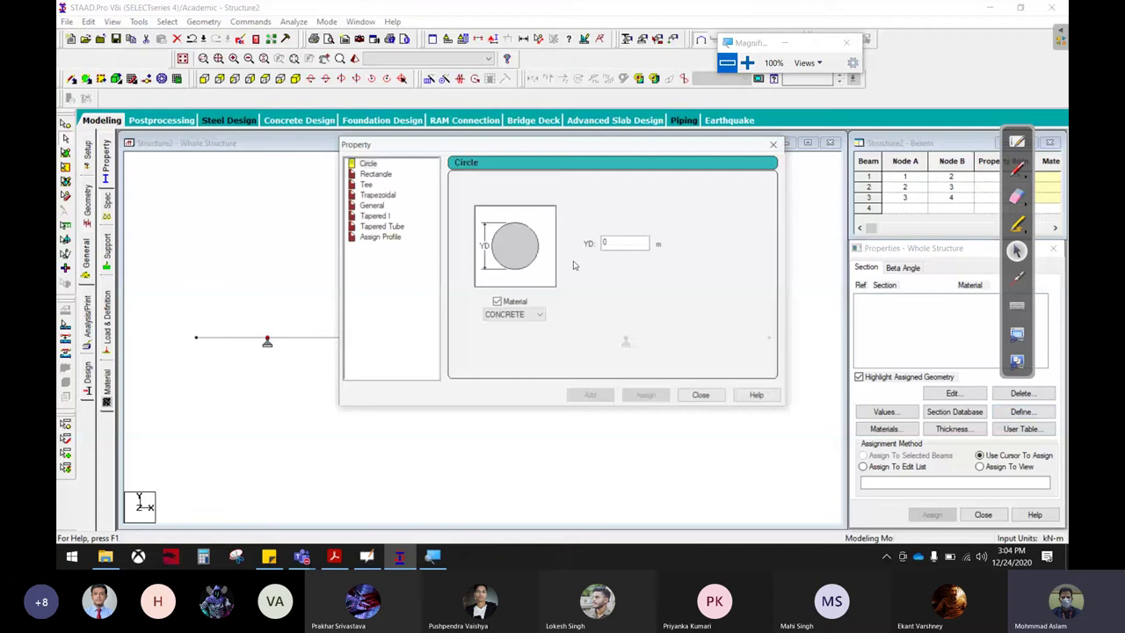
{"action": "left_click", "coordinate": [375, 173]}
{"action": "type", "text": "0.3"}
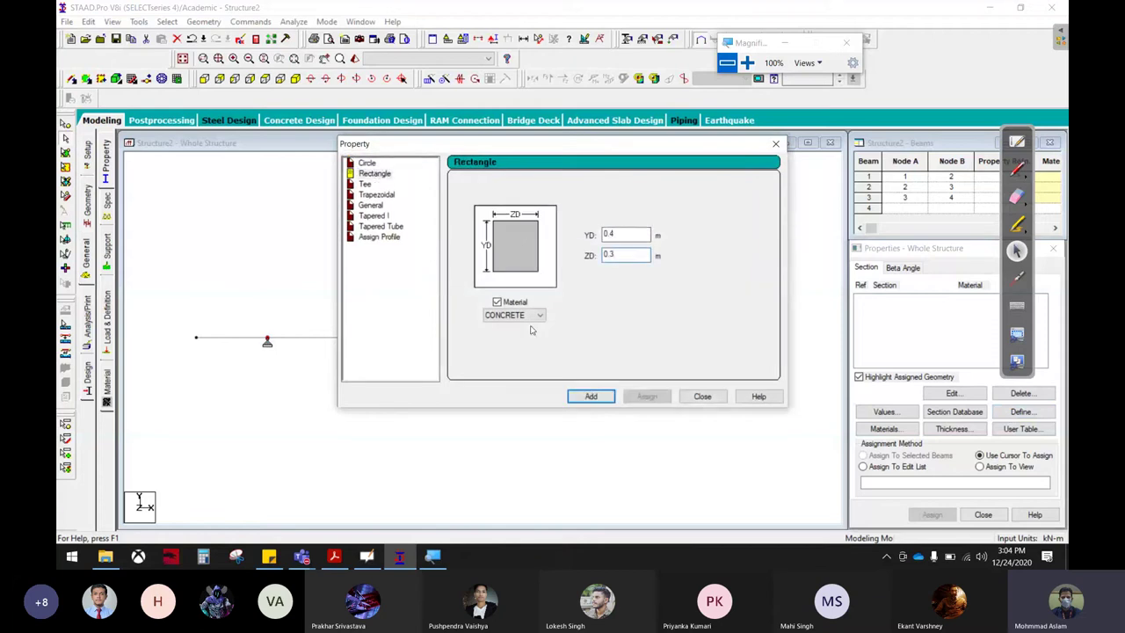
{"action": "left_click", "coordinate": [604, 396]}
{"action": "left_click", "coordinate": [699, 396]}
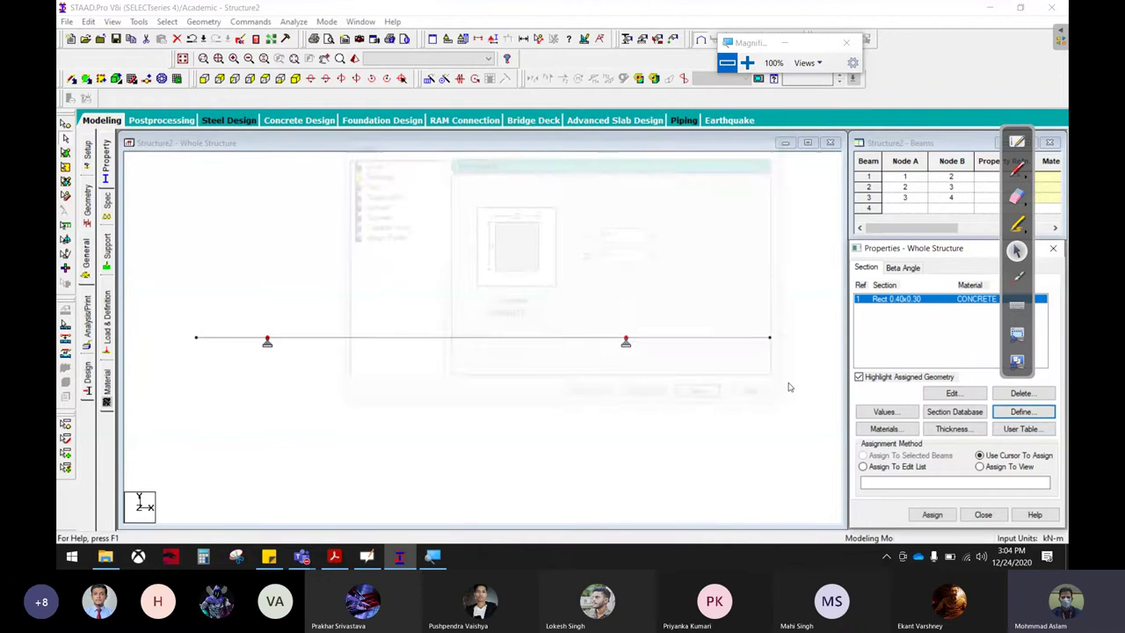
{"action": "left_click", "coordinate": [979, 467]}
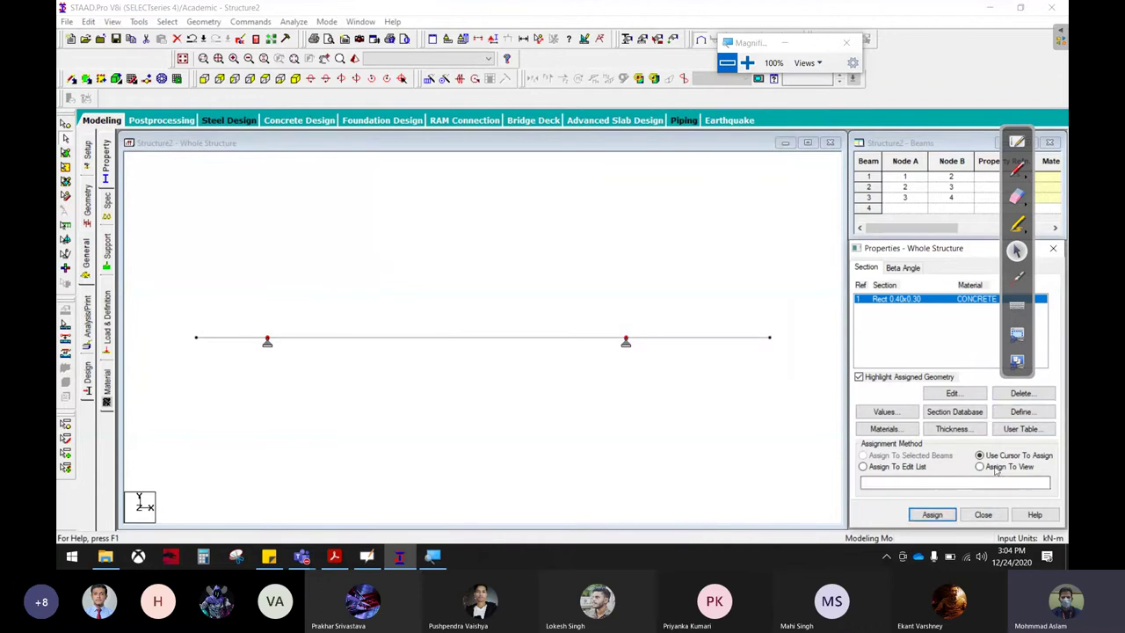
{"action": "left_click", "coordinate": [932, 514]}
{"action": "left_click", "coordinate": [977, 418]}
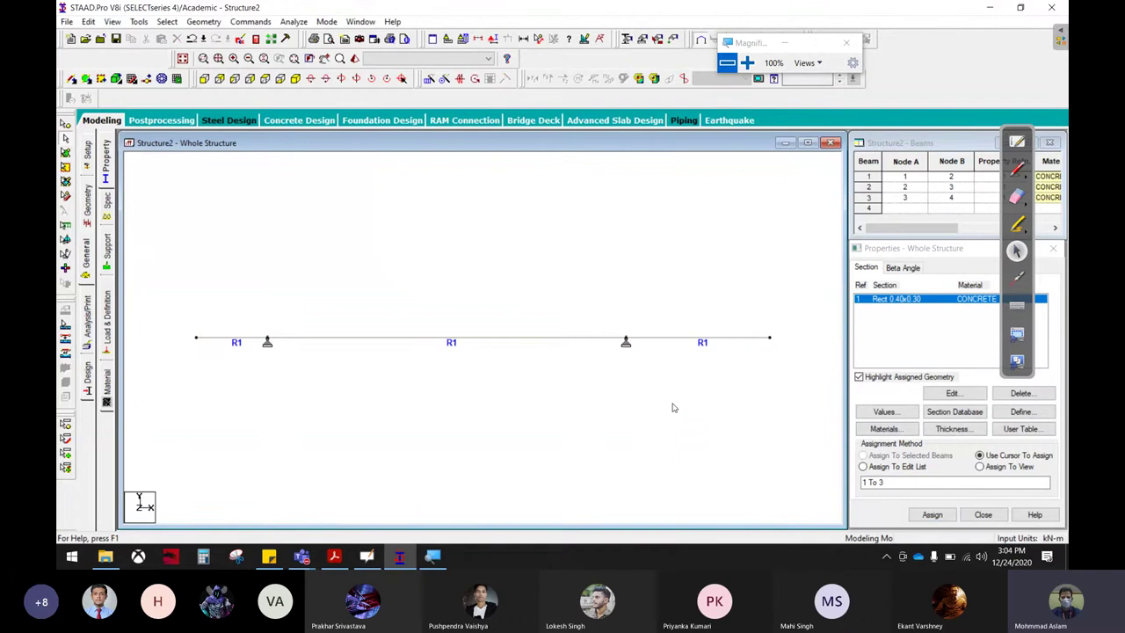
- Add load case 1 titled 'Dead'
{"action": "left_click", "coordinate": [107, 310]}
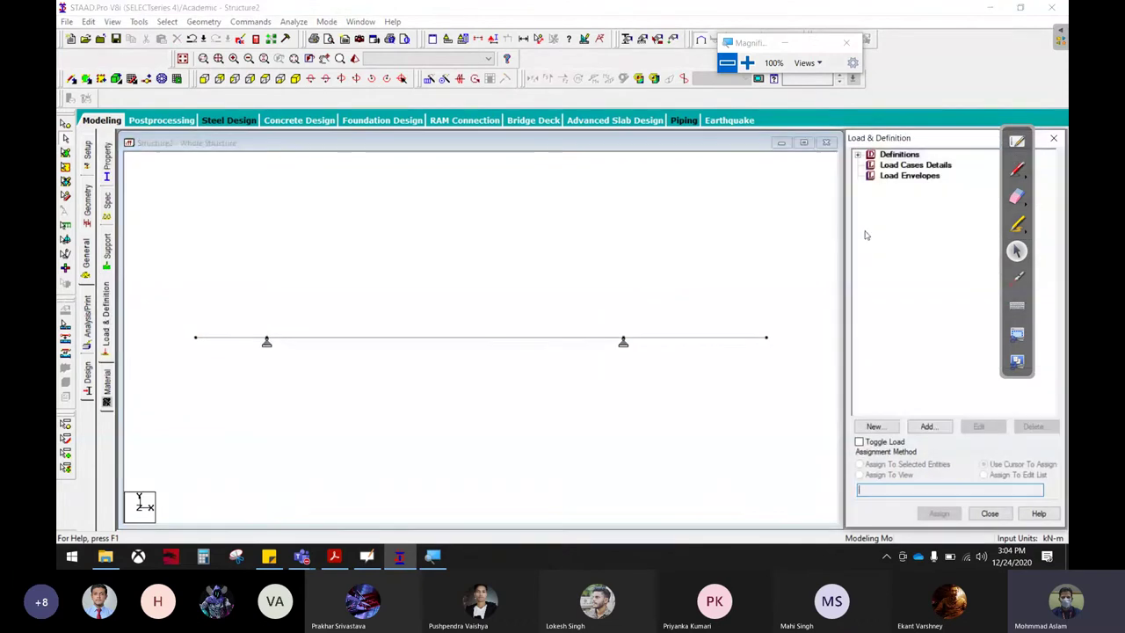
{"action": "left_click", "coordinate": [905, 165]}
{"action": "left_click", "coordinate": [927, 427]}
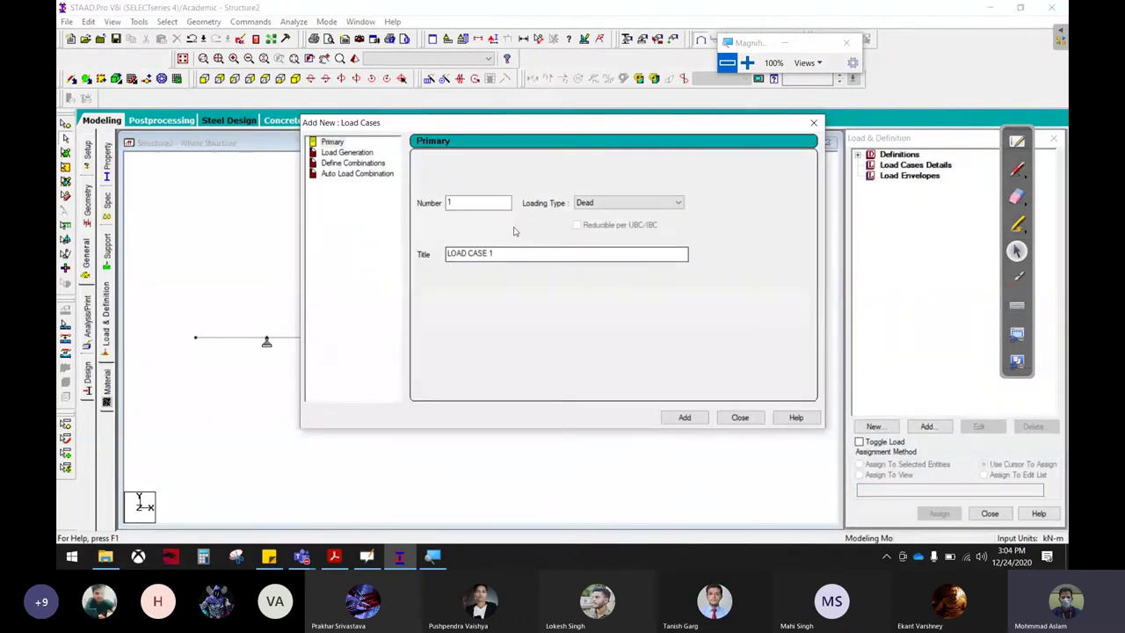
{"action": "left_click_drag", "start_coordinate": [545, 256], "coordinate": [376, 255]}
{"action": "type", "text": "Dead"}
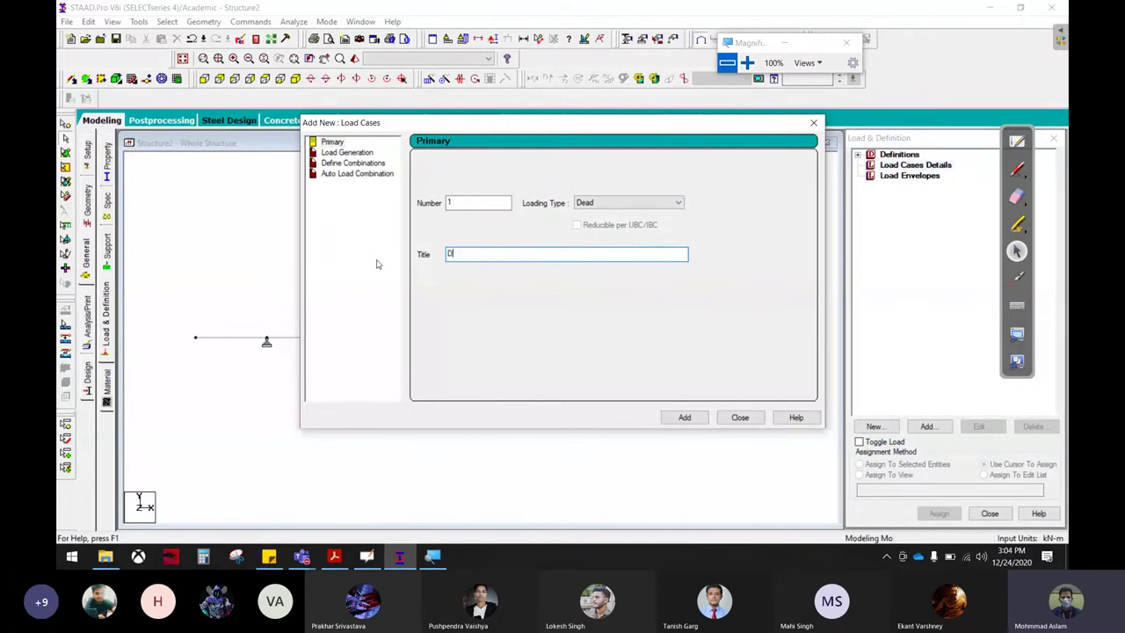
{"action": "left_click", "coordinate": [685, 417]}
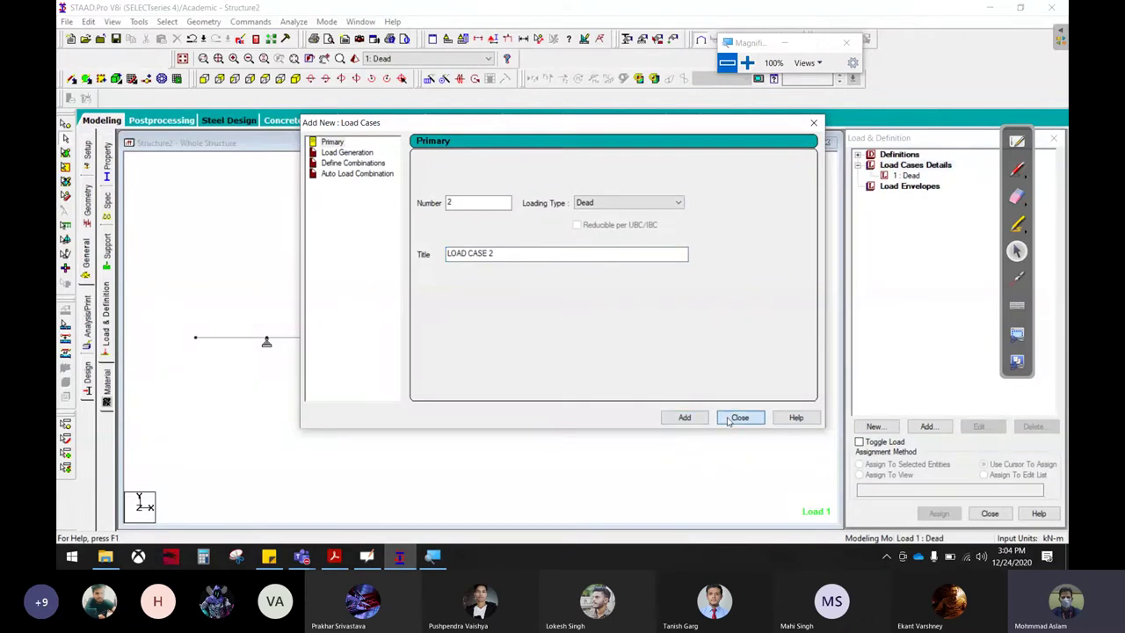
{"action": "left_click", "coordinate": [740, 417]}
- Add -2 kN and -1 kN Fy nodal loads to the Dead case, checking the PDF diagram
{"action": "left_click", "coordinate": [910, 176]}
{"action": "left_click", "coordinate": [930, 427]}
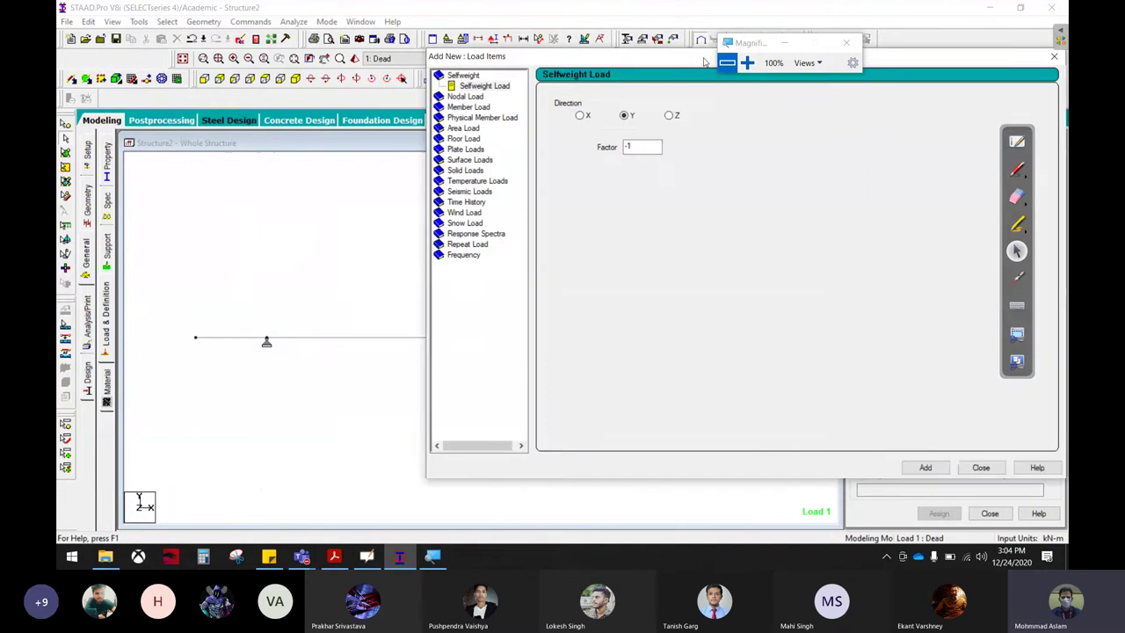
{"action": "left_click", "coordinate": [334, 558]}
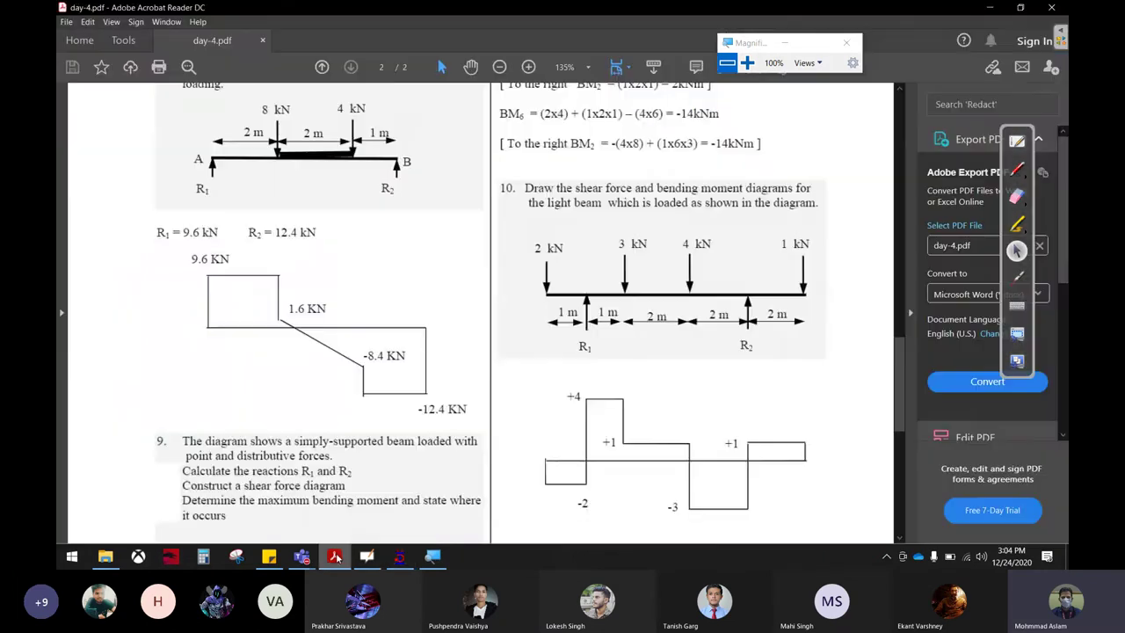
{"action": "left_click", "coordinate": [399, 557]}
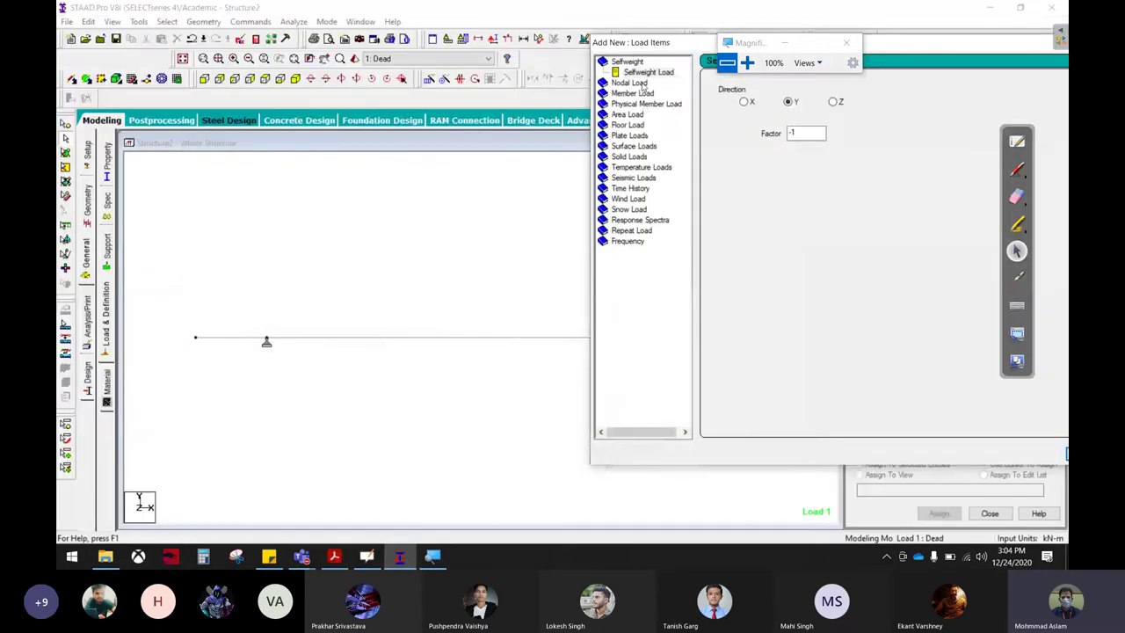
{"action": "left_click", "coordinate": [643, 84]}
{"action": "type", "text": "-2"}
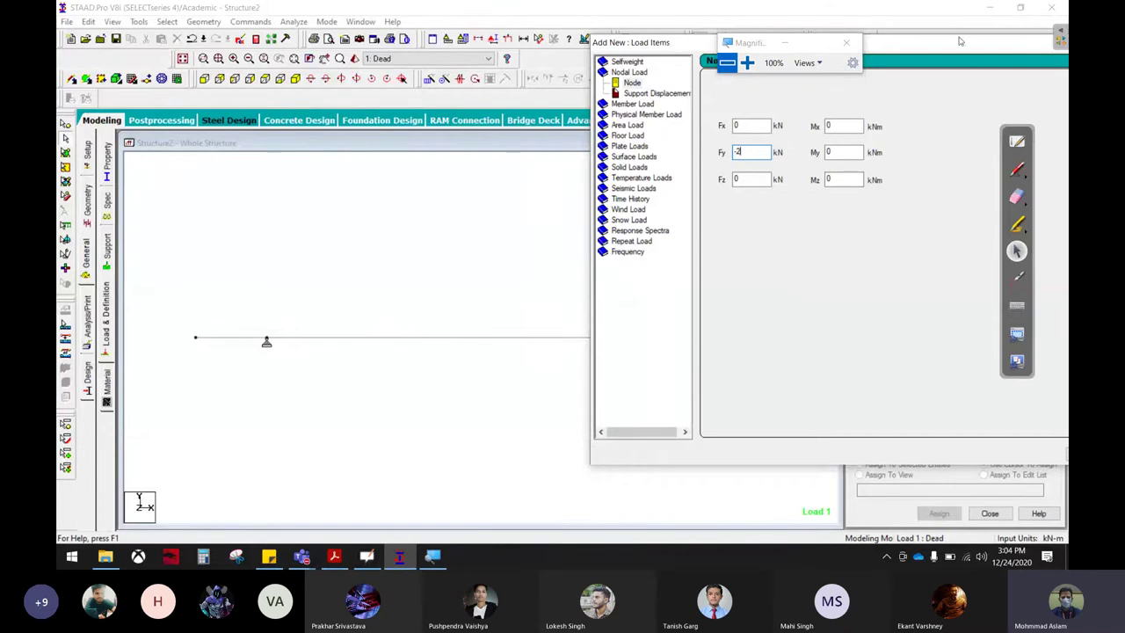
{"action": "left_click_drag", "start_coordinate": [963, 40], "coordinate": [796, 40]}
{"action": "left_click", "coordinate": [912, 440]}
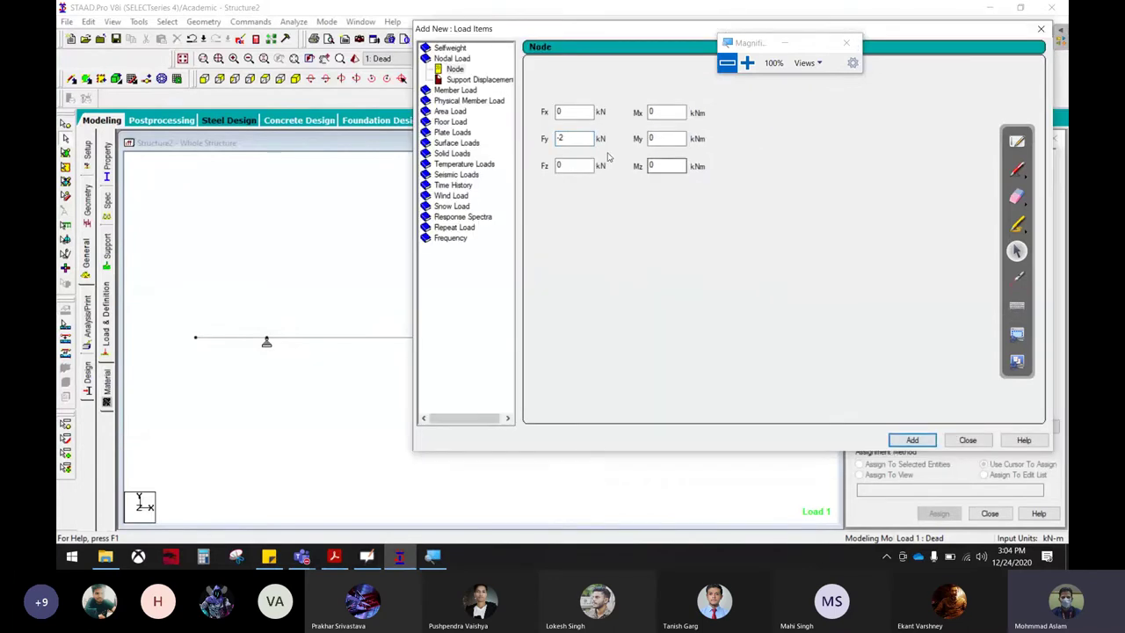
{"action": "type", "text": "1"}
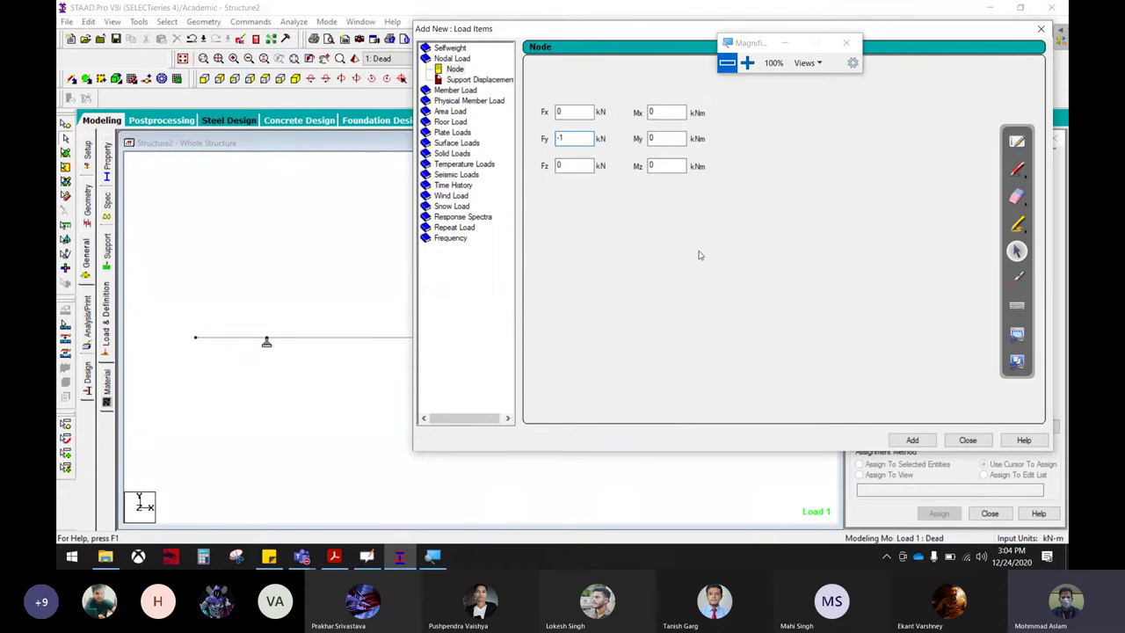
{"action": "left_click", "coordinate": [914, 442]}
{"action": "left_click", "coordinate": [335, 556]}
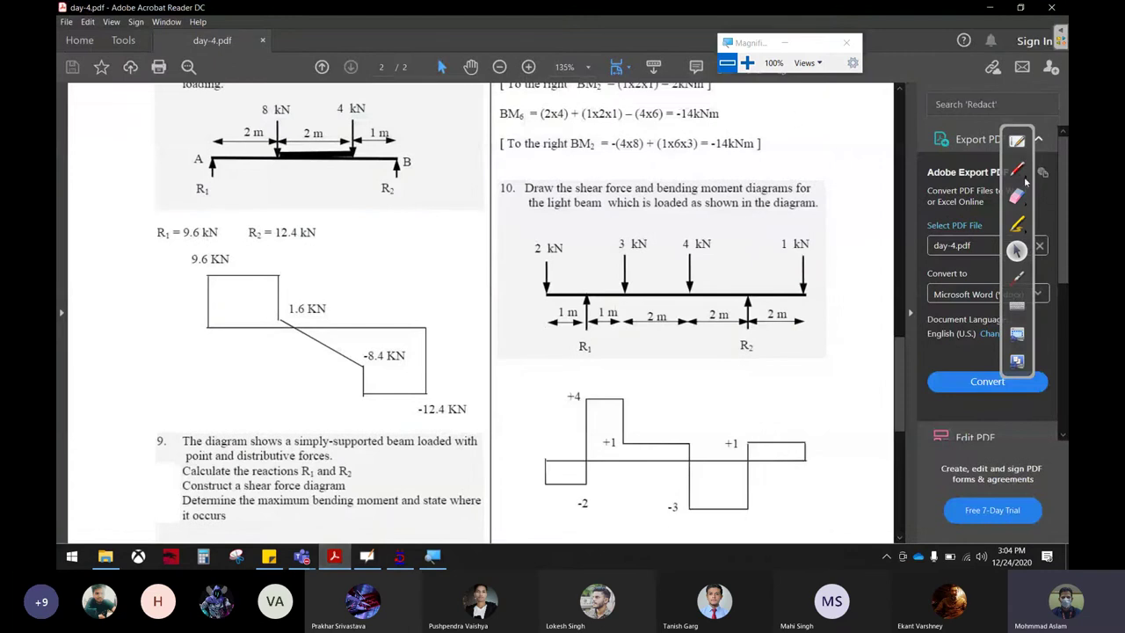
- Circle the 3 kN point load label in red ink
{"action": "left_click", "coordinate": [1017, 169]}
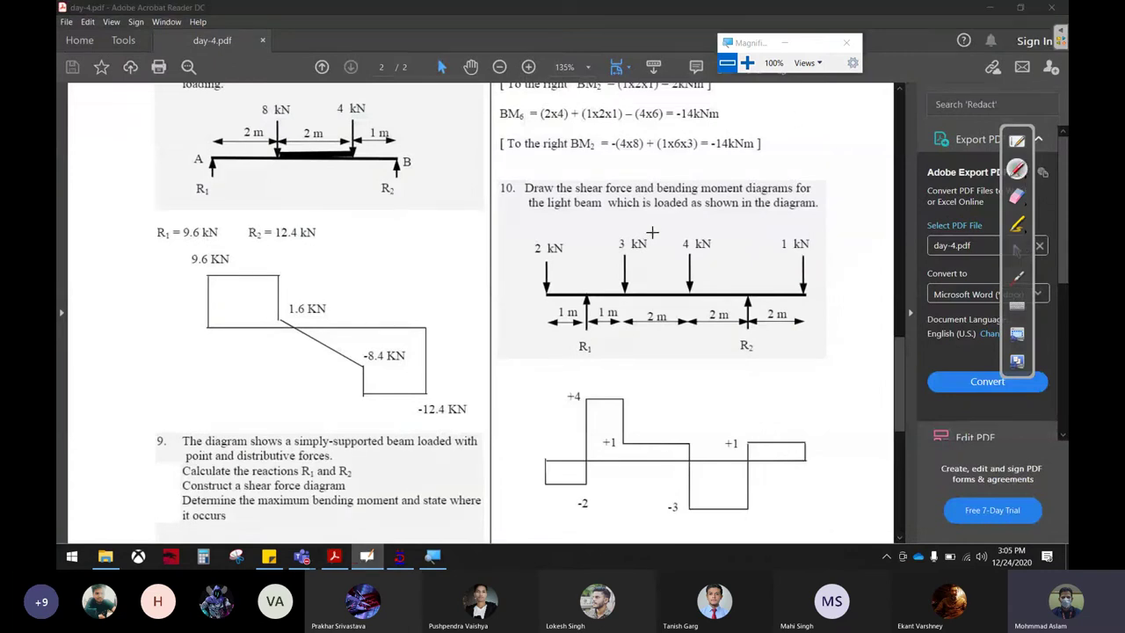
{"action": "mouse_move", "coordinate": [649, 220]}
{"action": "left_mouse_down"}
{"action": "mouse_move", "coordinate": [626, 260]}
{"action": "mouse_move", "coordinate": [654, 230]}
{"action": "left_mouse_up"}
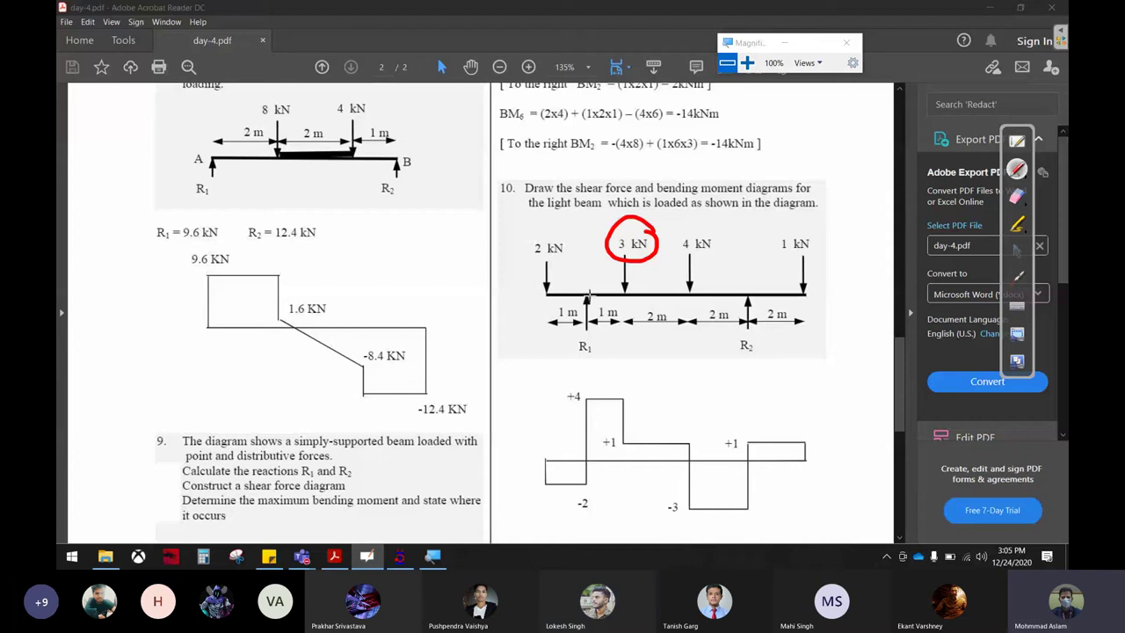
- Mark R1, circle the 4 kN load and underline the 1 m and 2 m spans in red ink
{"action": "left_click_drag", "start_coordinate": [587, 279], "coordinate": [588, 293]}
{"action": "mouse_move", "coordinate": [710, 230]}
{"action": "left_mouse_down"}
{"action": "mouse_move", "coordinate": [703, 268]}
{"action": "mouse_move", "coordinate": [719, 232]}
{"action": "left_mouse_up"}
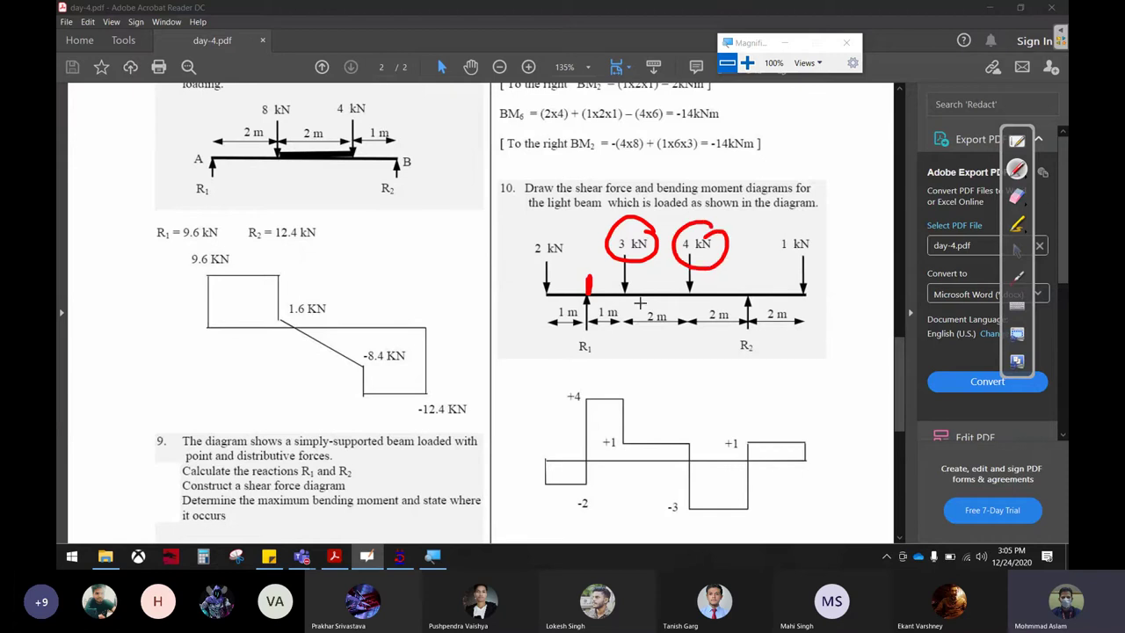
{"action": "left_click_drag", "start_coordinate": [592, 323], "coordinate": [670, 321]}
{"action": "left_click", "coordinate": [1015, 252]}
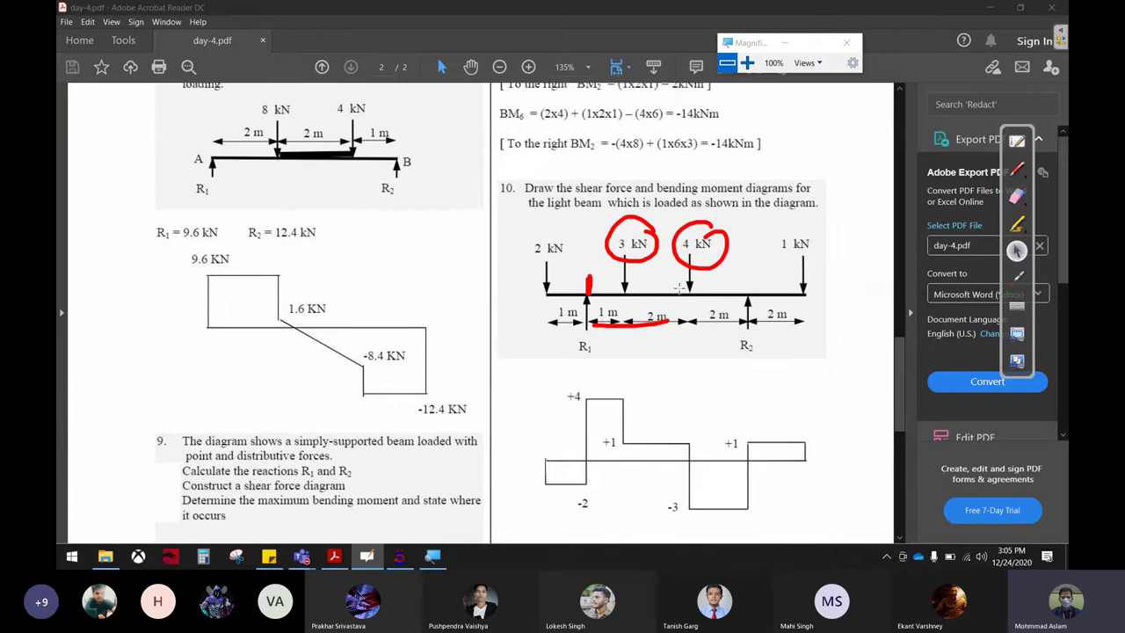
- Clear the red ink and choose a concentrated force member load
{"action": "left_click", "coordinate": [409, 558]}
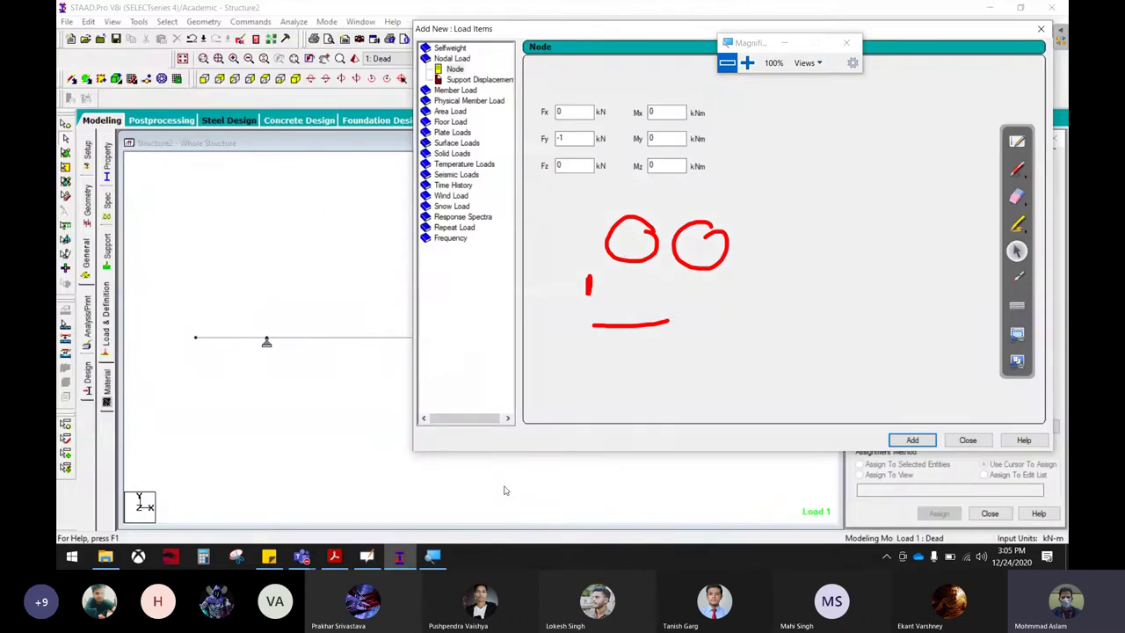
{"action": "left_click_drag", "start_coordinate": [506, 324], "coordinate": [598, 314]}
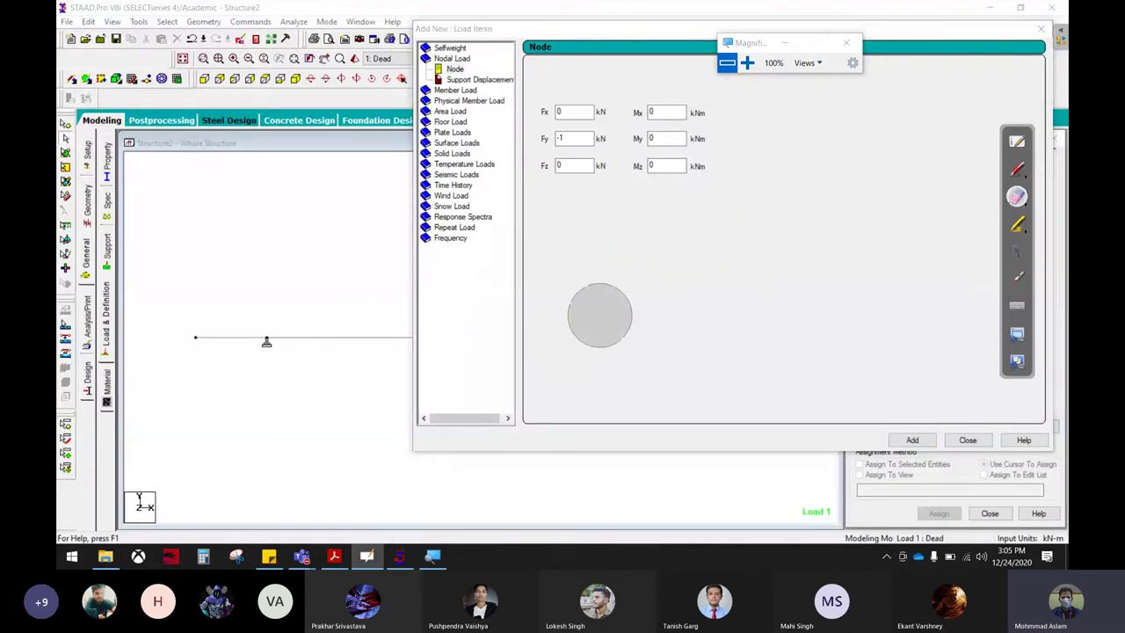
{"action": "left_click", "coordinate": [1016, 251]}
{"action": "left_click", "coordinate": [438, 91]}
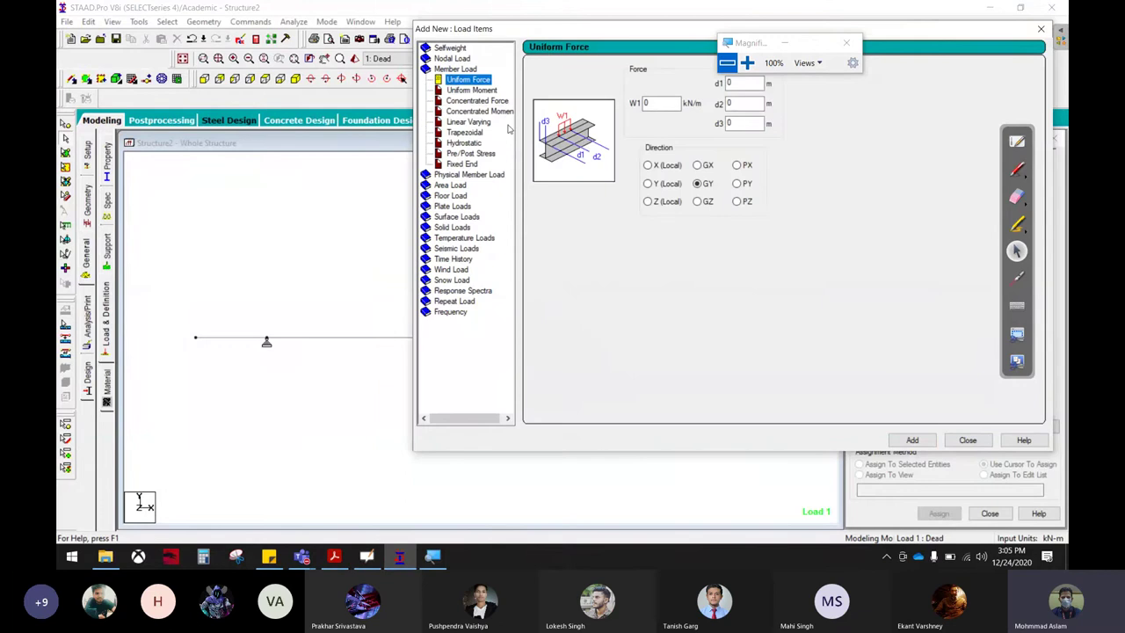
{"action": "left_click", "coordinate": [478, 100]}
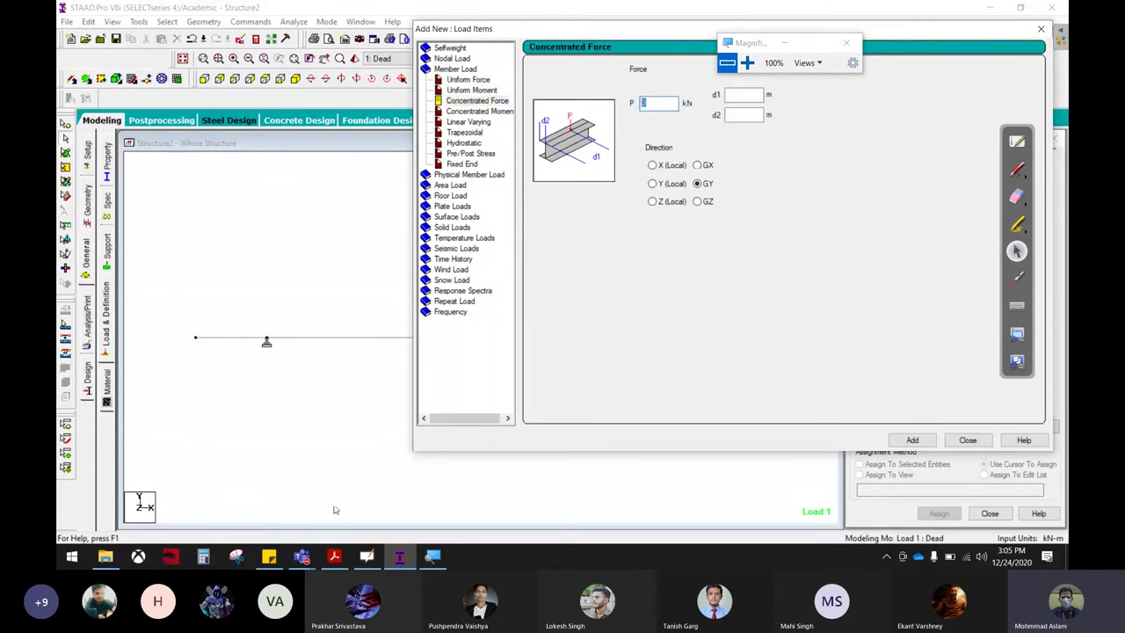
- Add a -3 kN concentrated load at 1 m
{"action": "left_click", "coordinate": [334, 556]}
{"action": "type", "text": "3-"}
{"action": "type", "text": "3"}
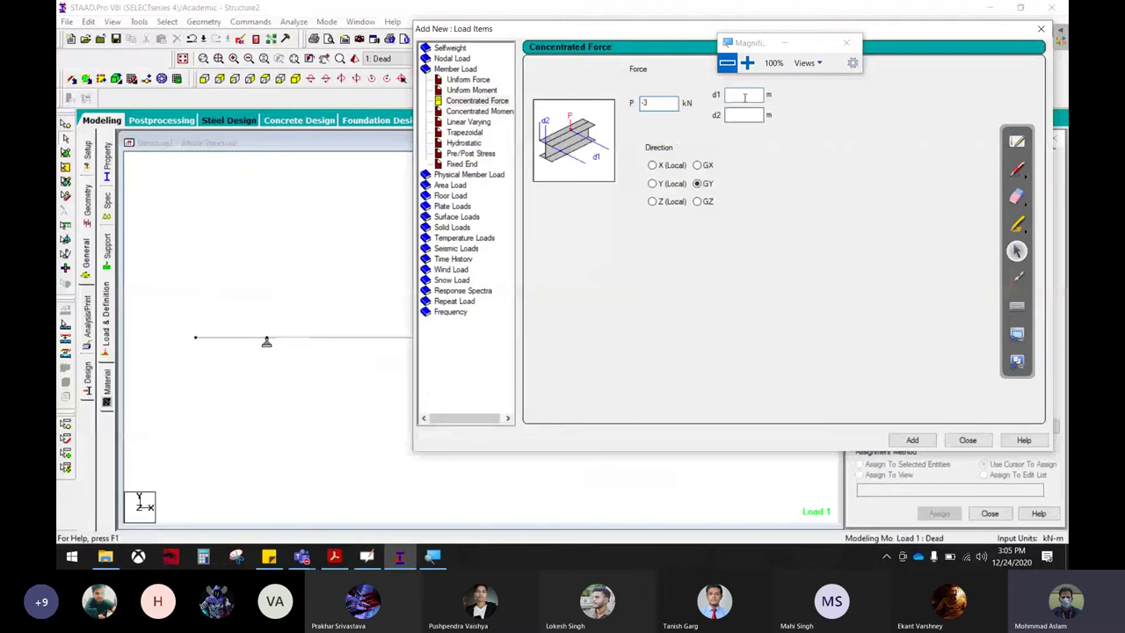
{"action": "left_click", "coordinate": [743, 99]}
{"action": "type", "text": "1"}
{"action": "left_click", "coordinate": [912, 440]}
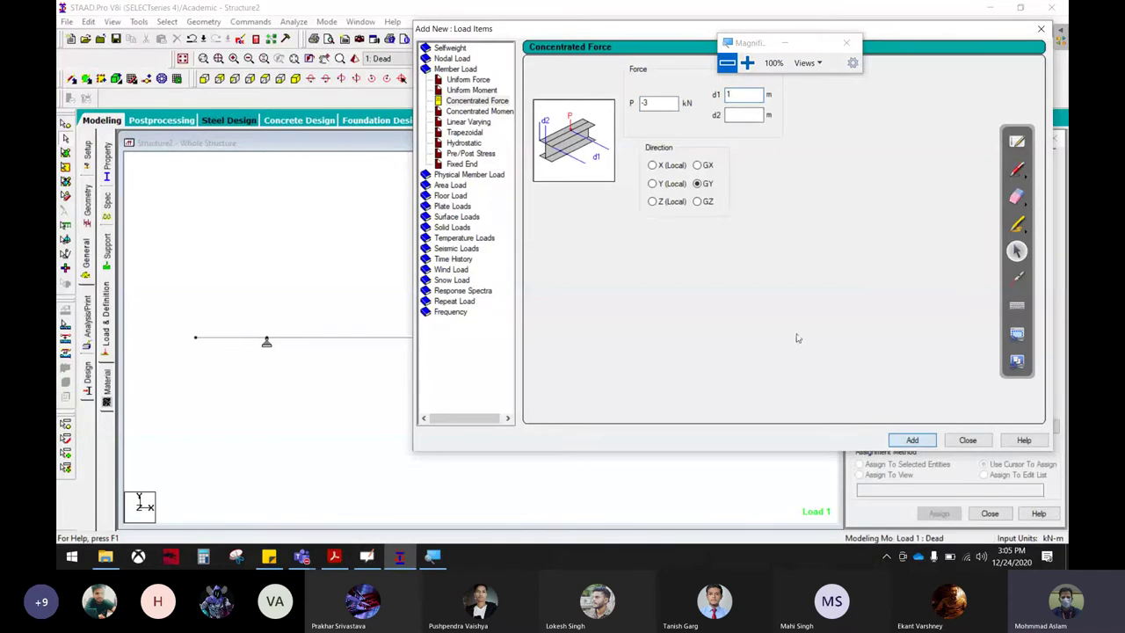
- Add a -4 kN concentrated load at 3 m
{"action": "double_click", "coordinate": [656, 103]}
{"action": "key", "text": "BackSpace"}
{"action": "type", "text": "4"}
{"action": "double_click", "coordinate": [728, 95]}
{"action": "type", "text": "3"}
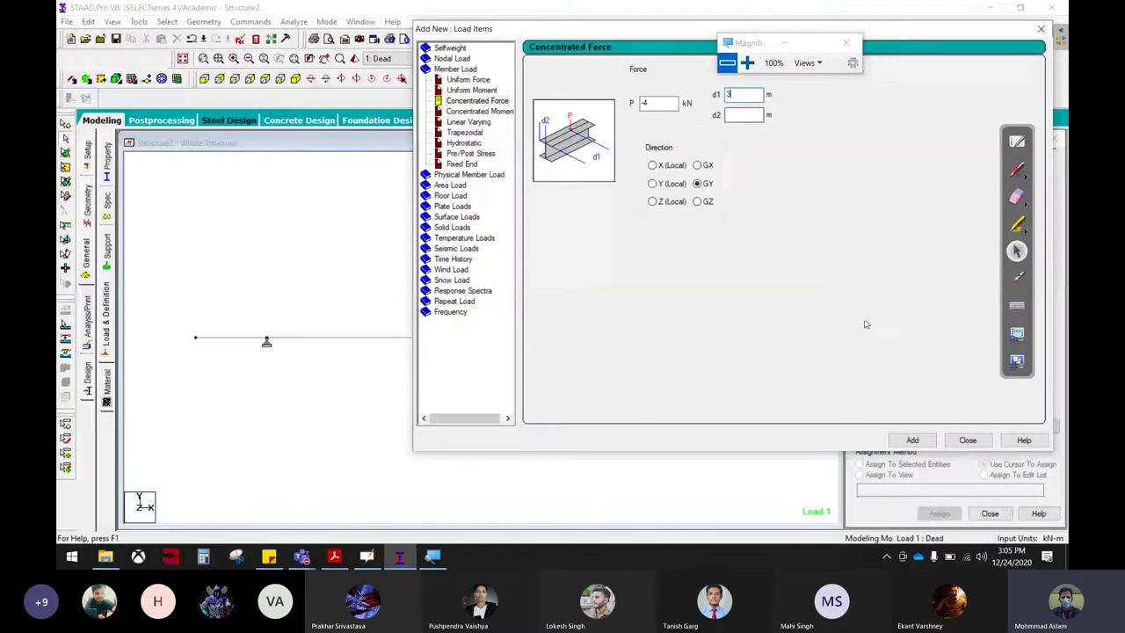
{"action": "left_click", "coordinate": [912, 439]}
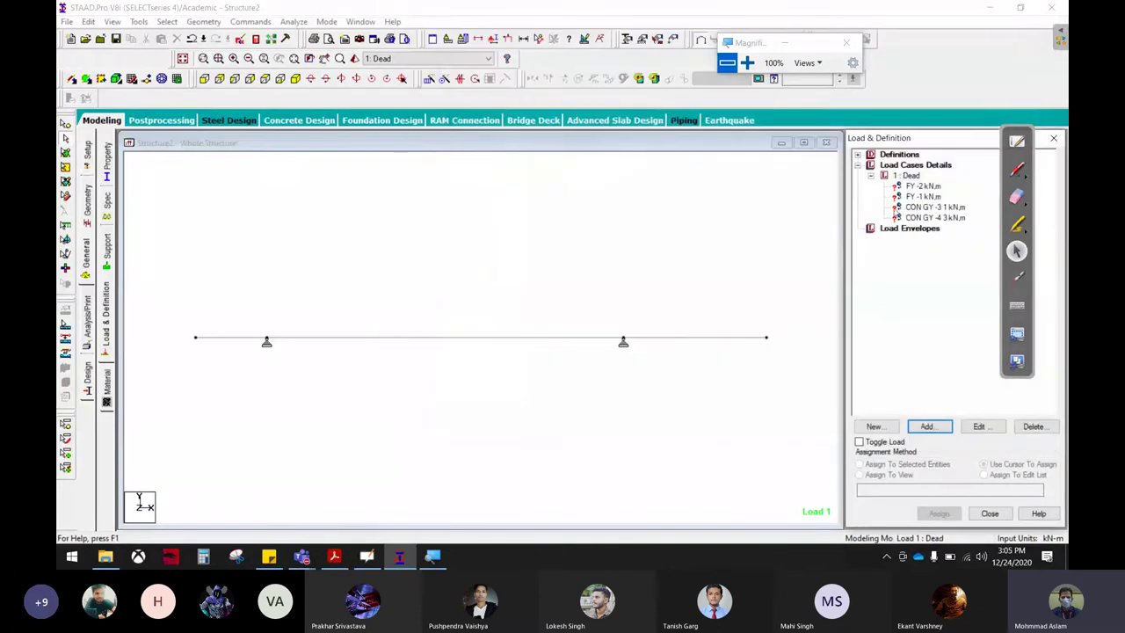
- Assign the -2 kN nodal load to the beam's left-end node and -1 kN to the right-end node
{"action": "left_click", "coordinate": [967, 440]}
{"action": "left_click", "coordinate": [925, 188]}
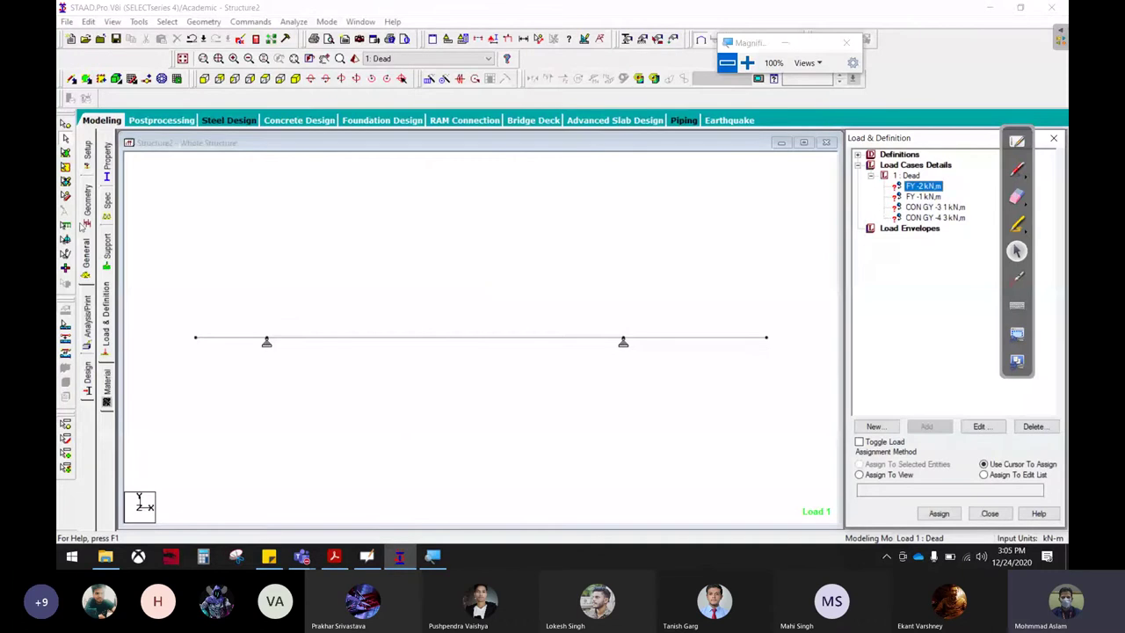
{"action": "left_click", "coordinate": [67, 136]}
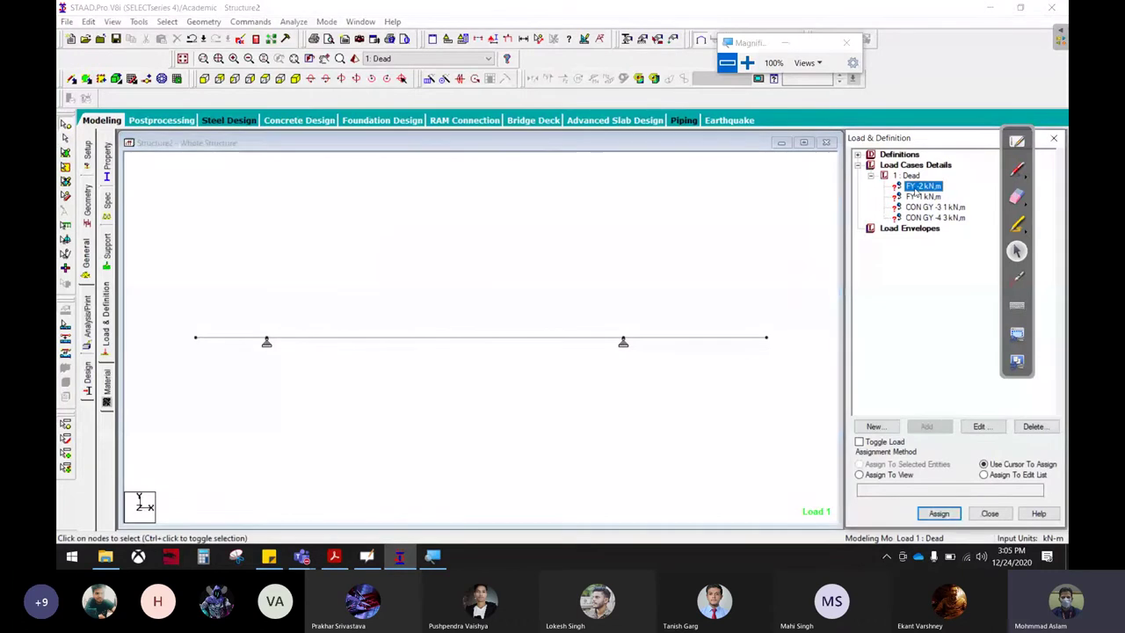
{"action": "left_click", "coordinate": [195, 338]}
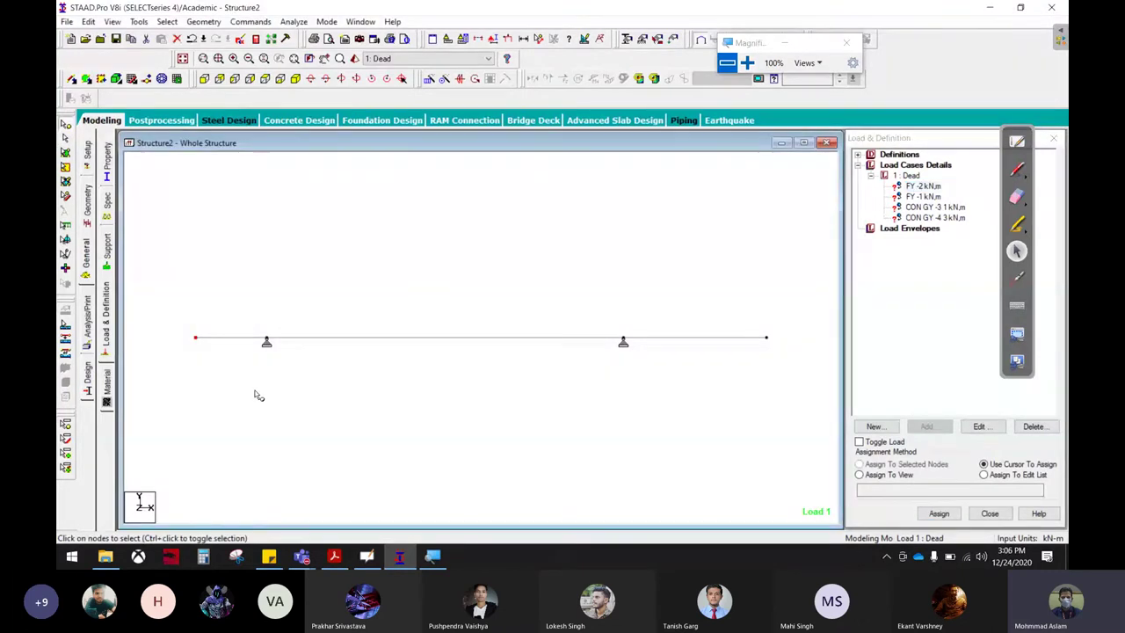
{"action": "left_click", "coordinate": [940, 514]}
{"action": "left_click", "coordinate": [976, 363]}
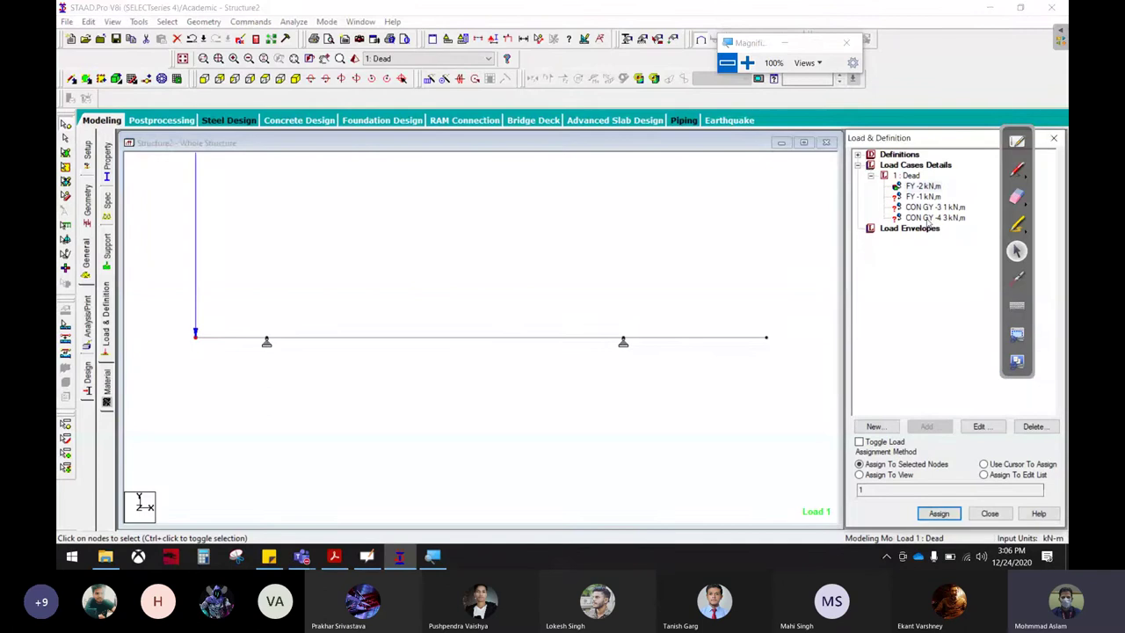
{"action": "left_click", "coordinate": [922, 196]}
{"action": "left_click", "coordinate": [766, 337]}
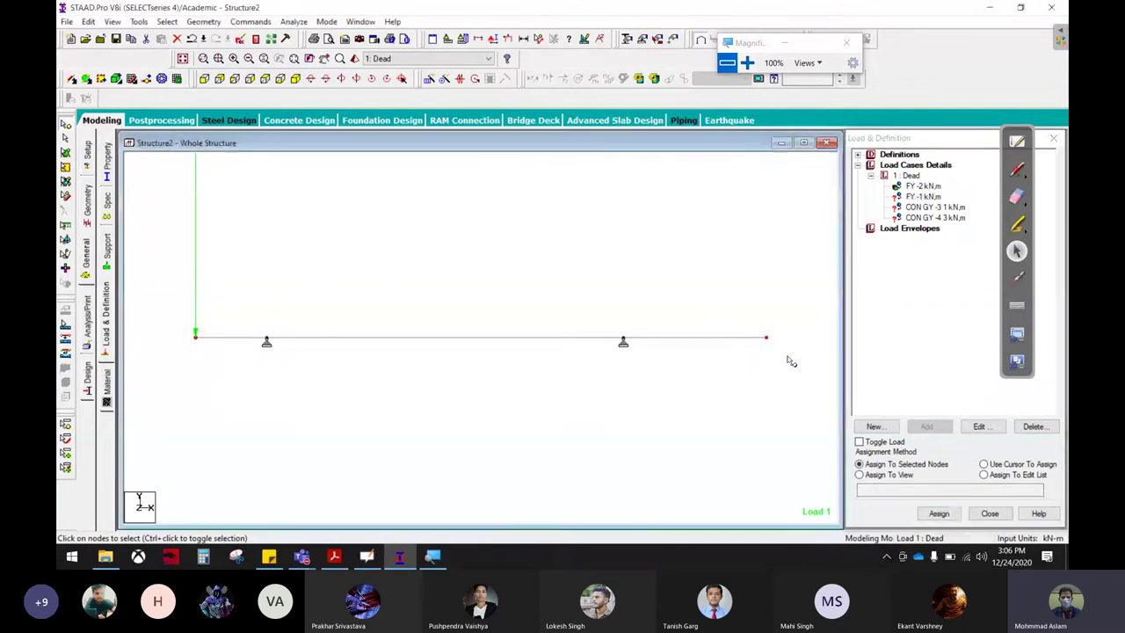
{"action": "left_click", "coordinate": [939, 514]}
{"action": "left_click", "coordinate": [975, 364]}
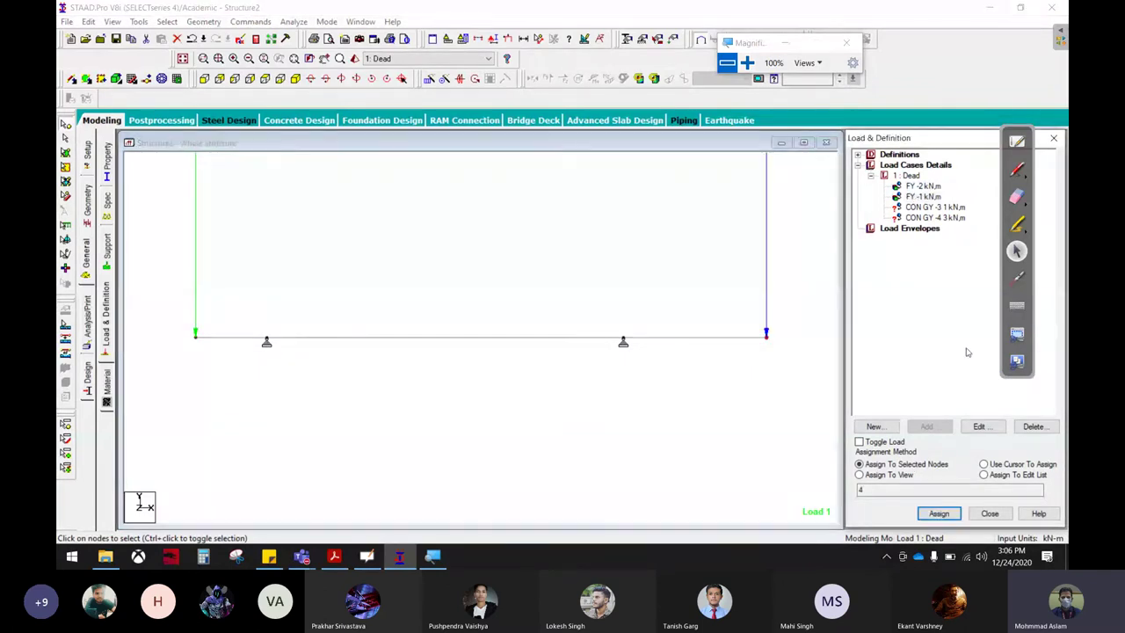
- Assign the -3 kN and -4 kN concentrated loads to the beam between the supports
{"action": "left_click", "coordinate": [927, 211]}
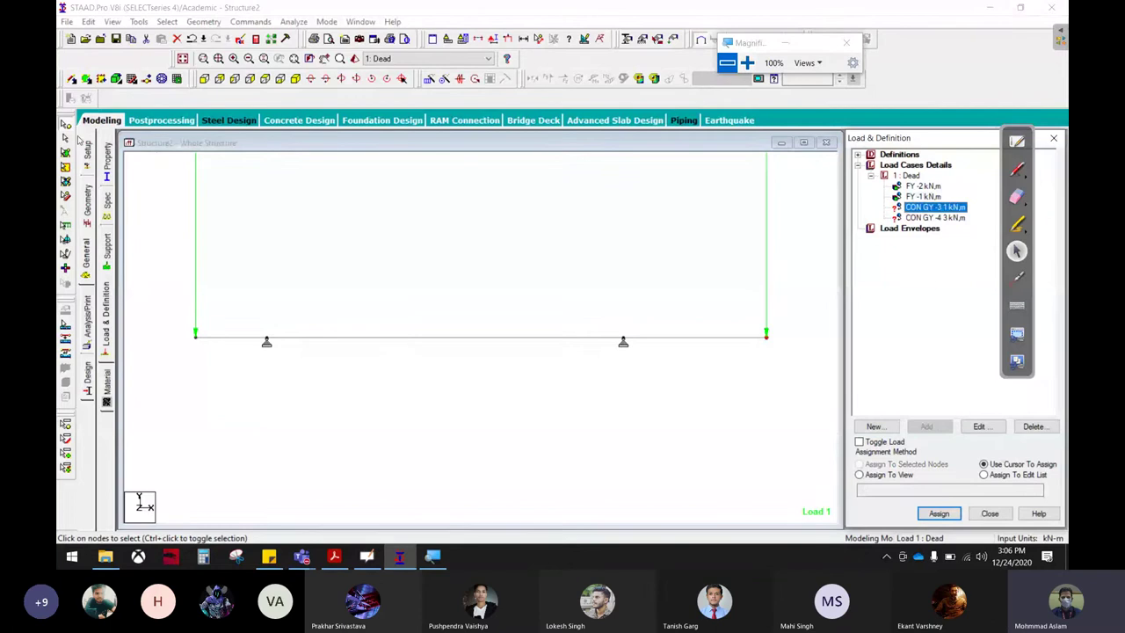
{"action": "left_click", "coordinate": [66, 138]}
{"action": "left_click", "coordinate": [432, 345]}
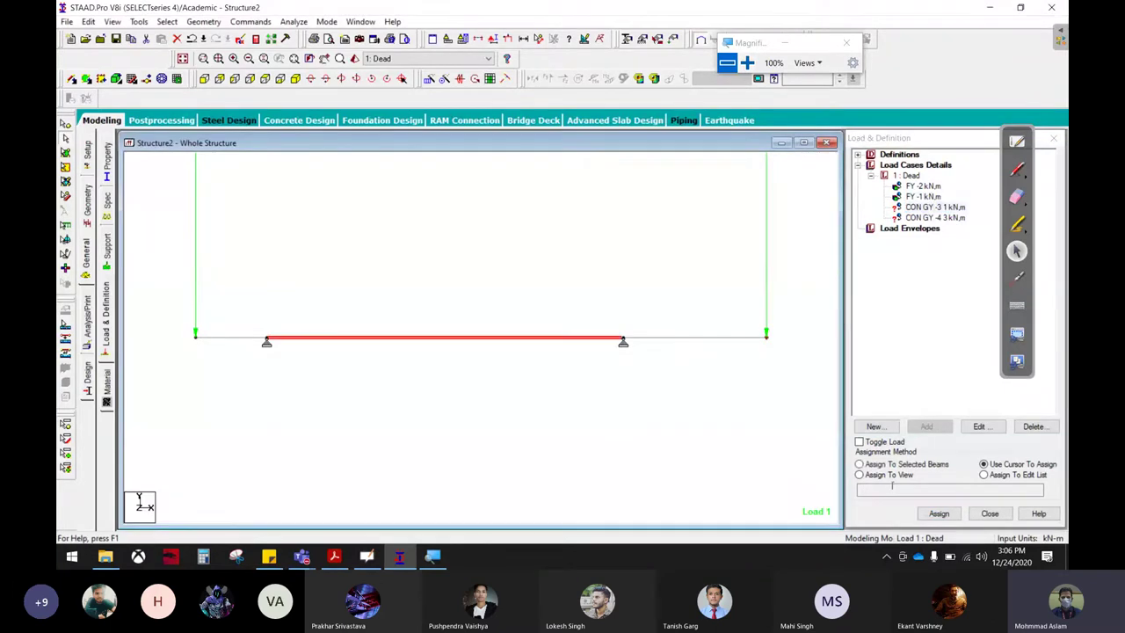
{"action": "left_click", "coordinate": [927, 207]}
{"action": "left_click", "coordinate": [859, 464]}
{"action": "left_click", "coordinate": [940, 513]}
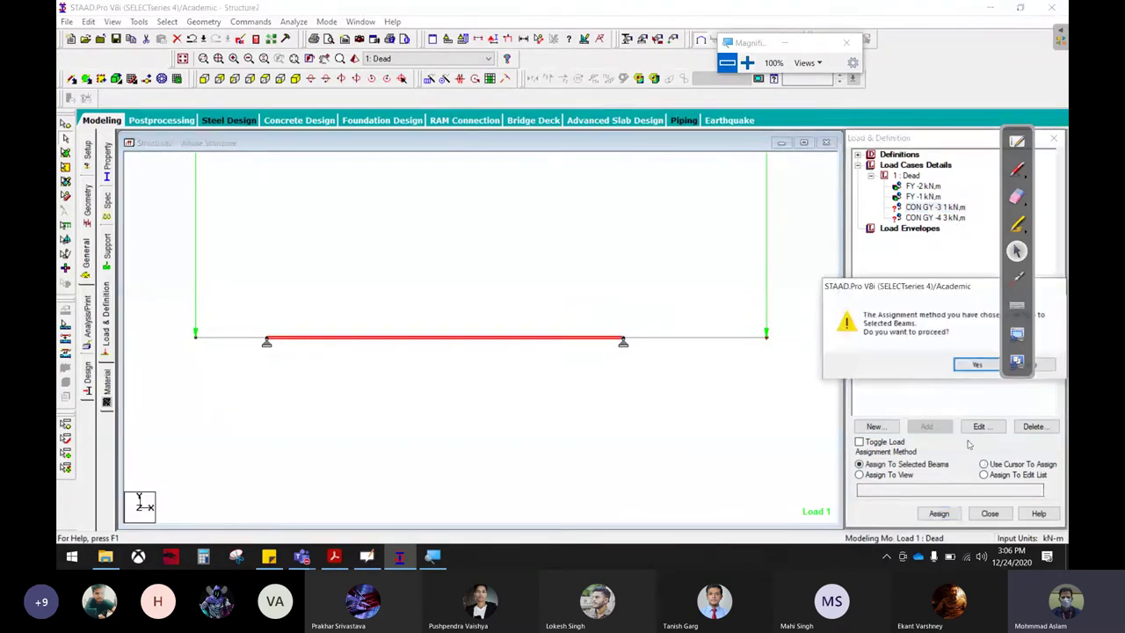
{"action": "left_click", "coordinate": [976, 364]}
{"action": "left_click", "coordinate": [935, 217]}
{"action": "left_click", "coordinate": [550, 341]}
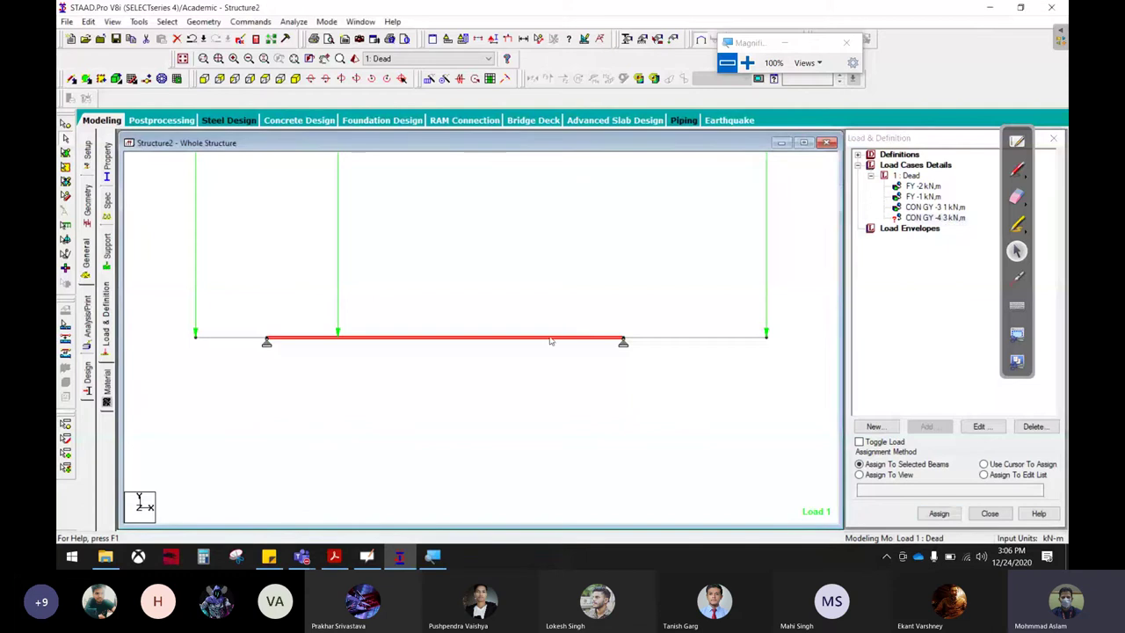
{"action": "left_click", "coordinate": [939, 513]}
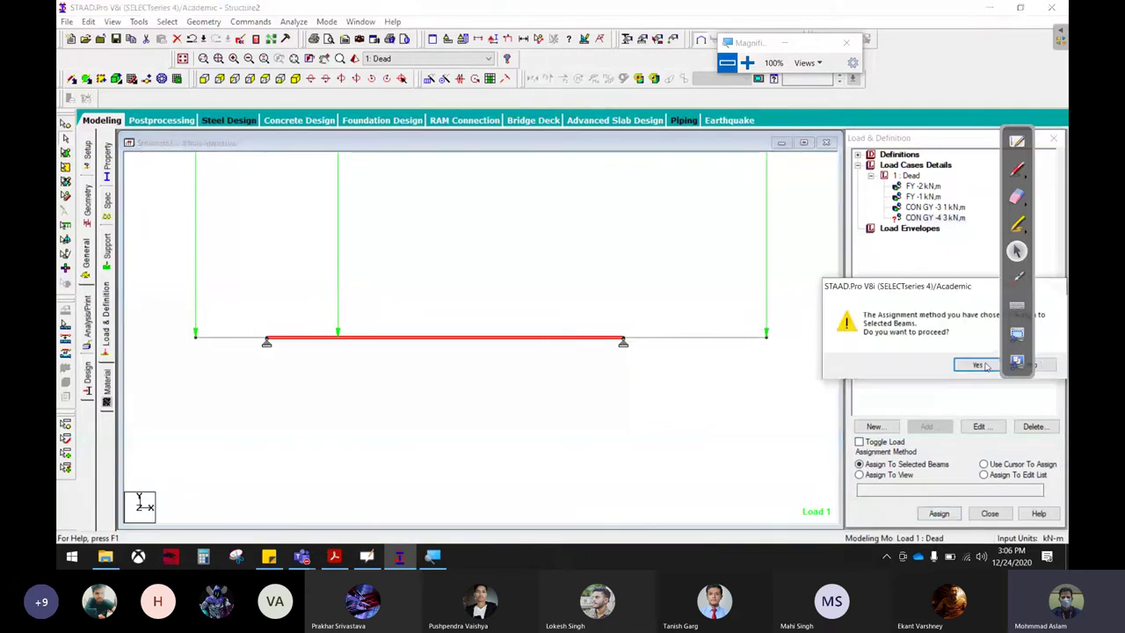
{"action": "left_click", "coordinate": [980, 364]}
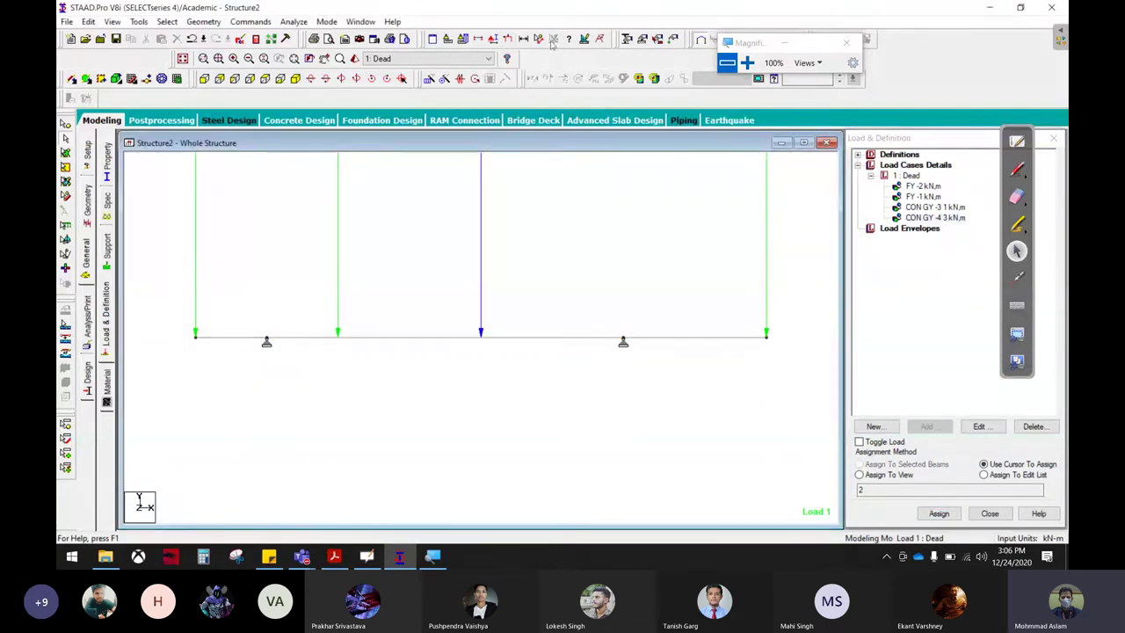
- Check the display highlight options and close them unchanged
{"action": "left_click", "coordinate": [465, 40]}
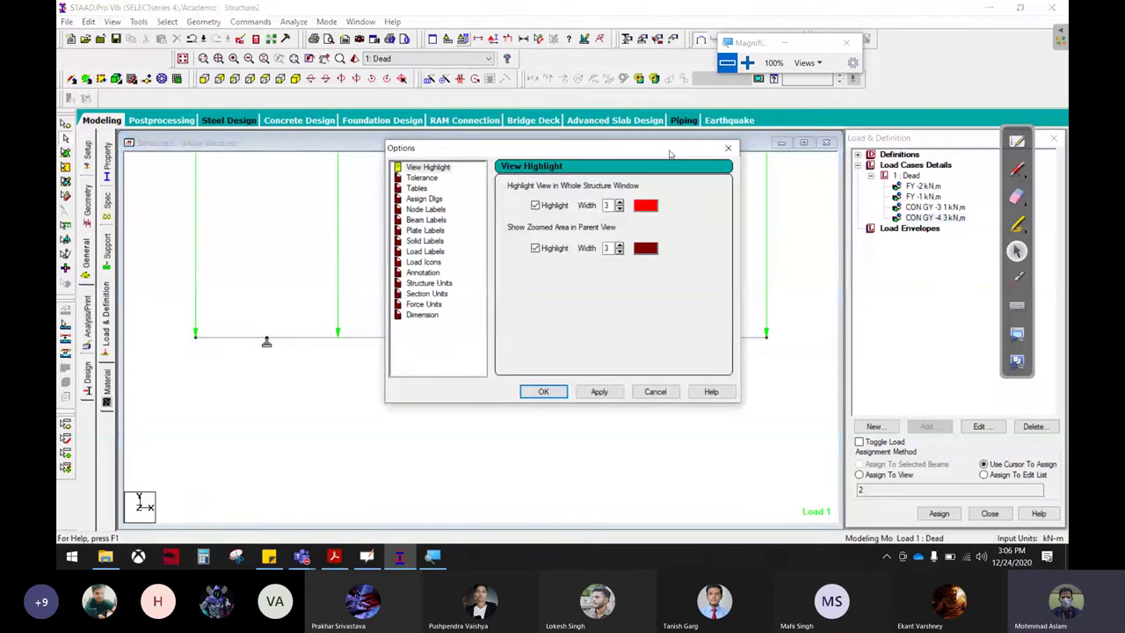
{"action": "left_click", "coordinate": [729, 151]}
{"action": "scroll", "coordinate": [607, 259], "scroll_direction": "down", "scroll_amount": 1}
{"action": "scroll", "coordinate": [603, 255], "scroll_direction": "down", "scroll_amount": 1}
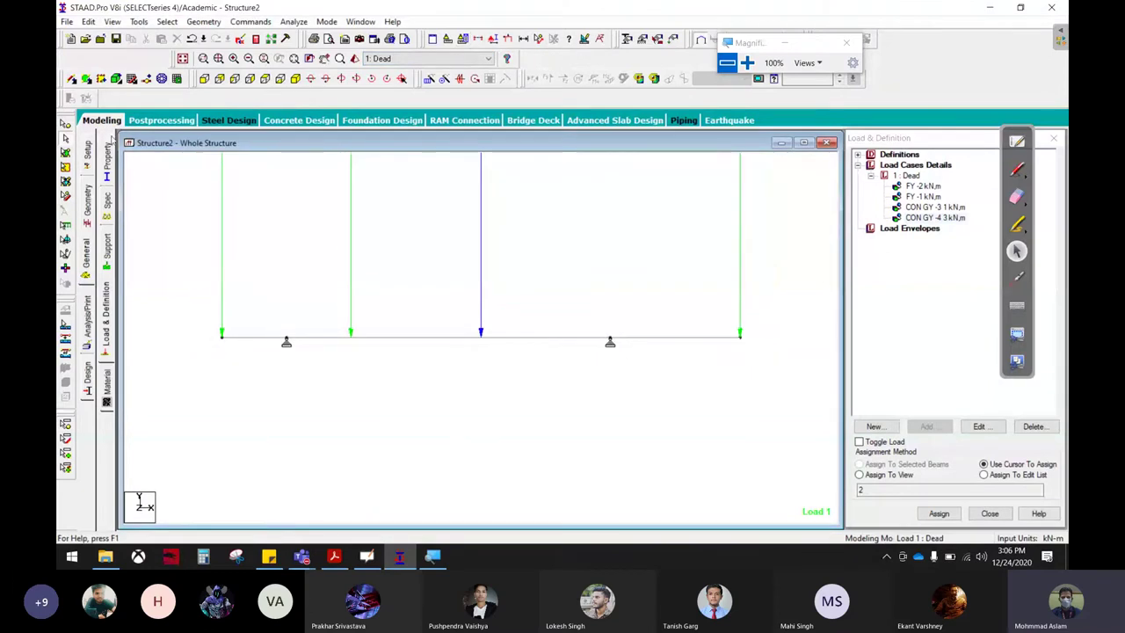
{"action": "left_click", "coordinate": [465, 41]}
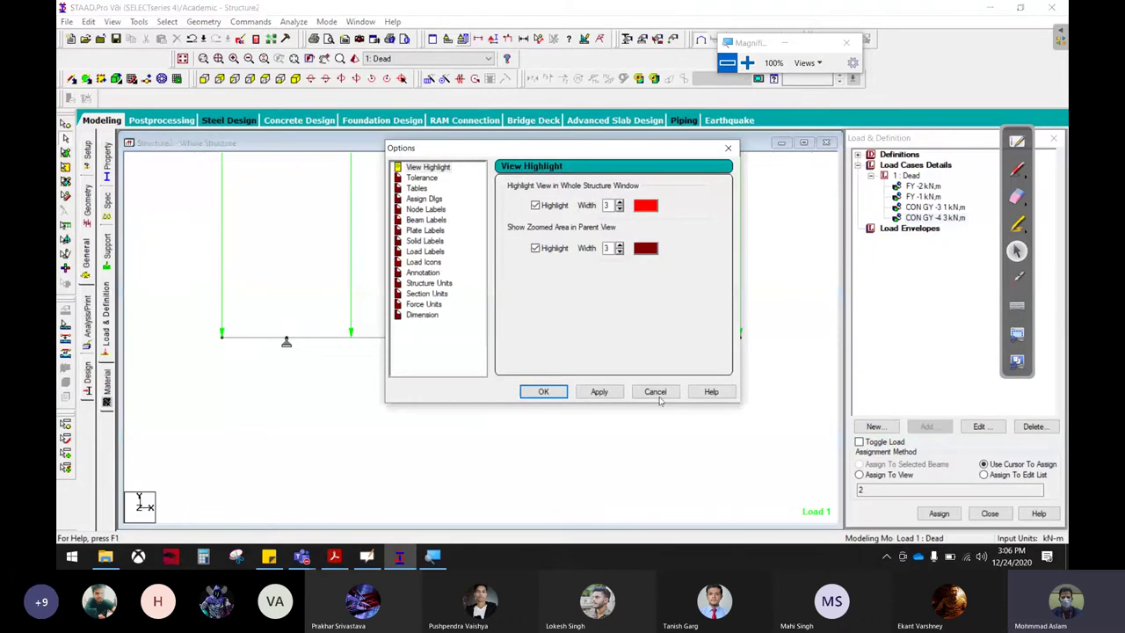
{"action": "left_click", "coordinate": [655, 392]}
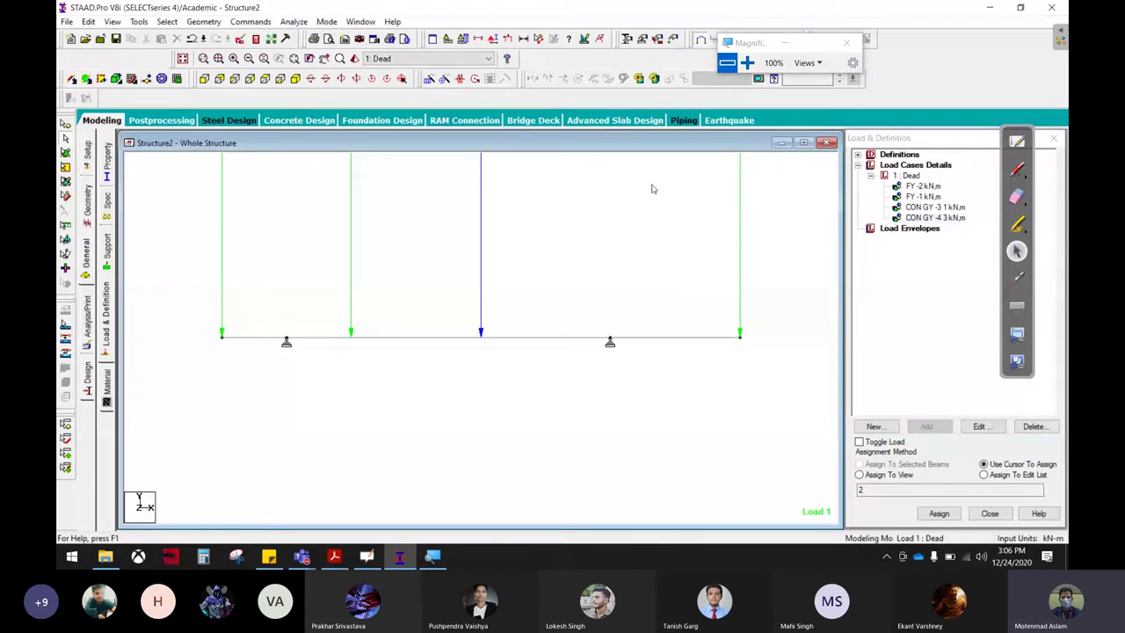
- Set the point-force diagram scale to 4 with Apply Immediately turned on
{"action": "left_click", "coordinate": [494, 42]}
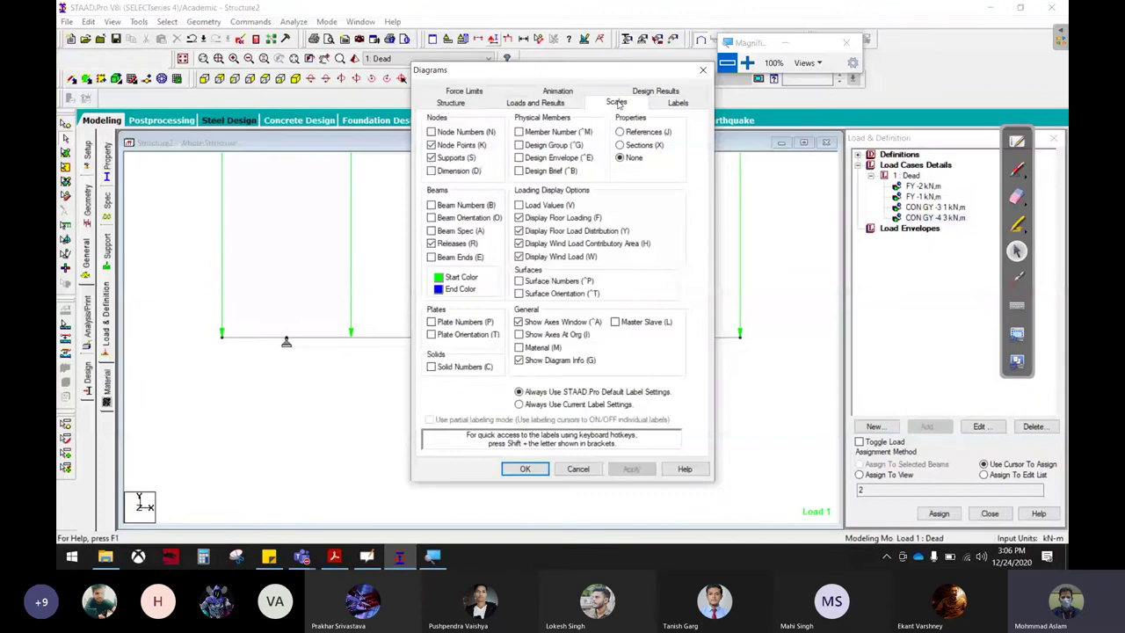
{"action": "left_click", "coordinate": [586, 107]}
{"action": "mouse_move", "coordinate": [576, 75]}
{"action": "left_mouse_down"}
{"action": "mouse_move", "coordinate": [882, 84]}
{"action": "mouse_move", "coordinate": [909, 41]}
{"action": "left_mouse_up"}
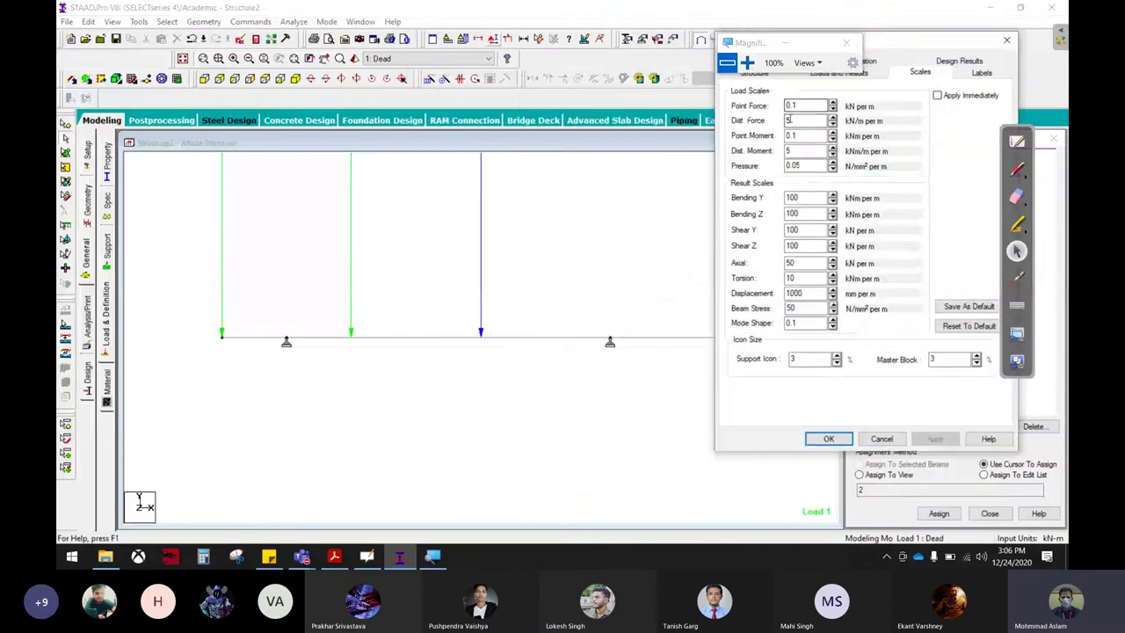
{"action": "left_click", "coordinate": [938, 95]}
{"action": "left_click", "coordinate": [832, 103]}
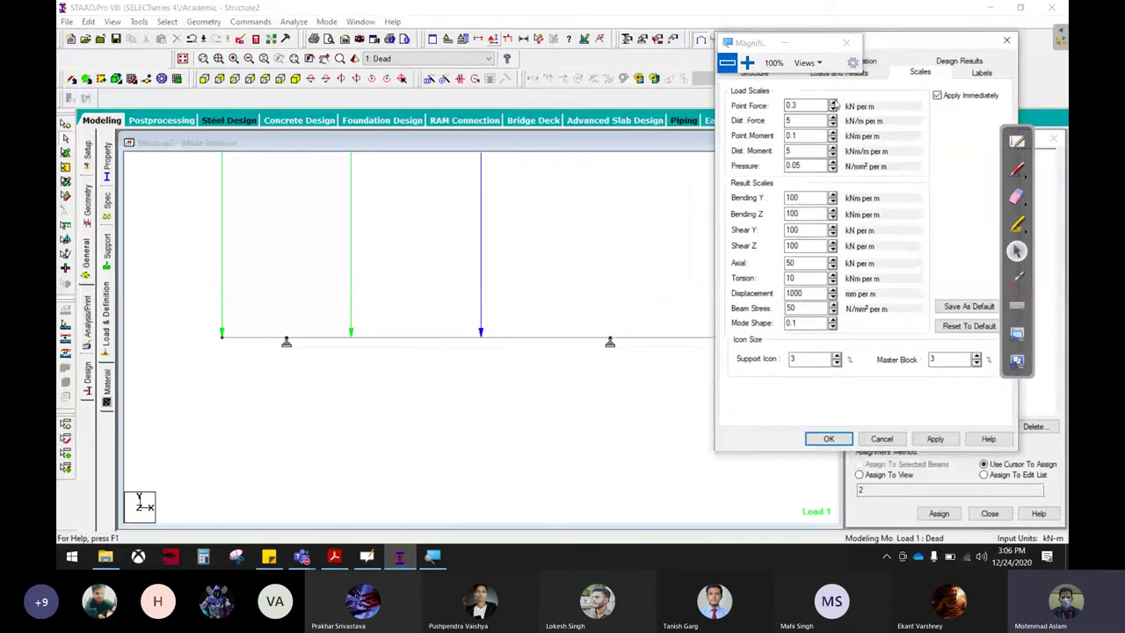
{"action": "type", "text": "4"}
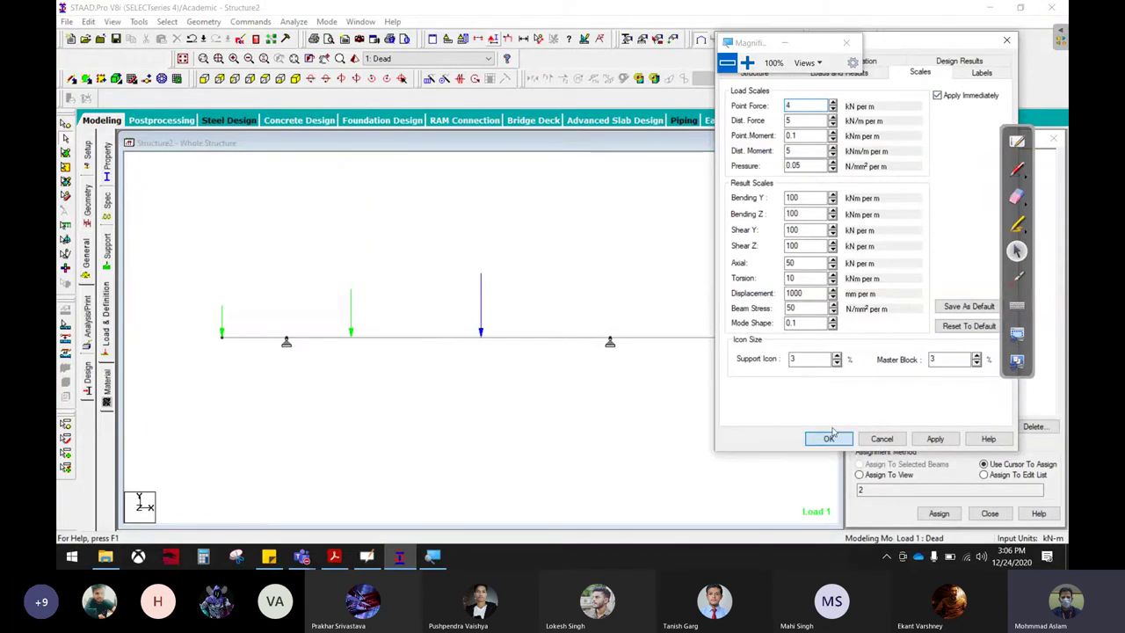
{"action": "left_click", "coordinate": [841, 439]}
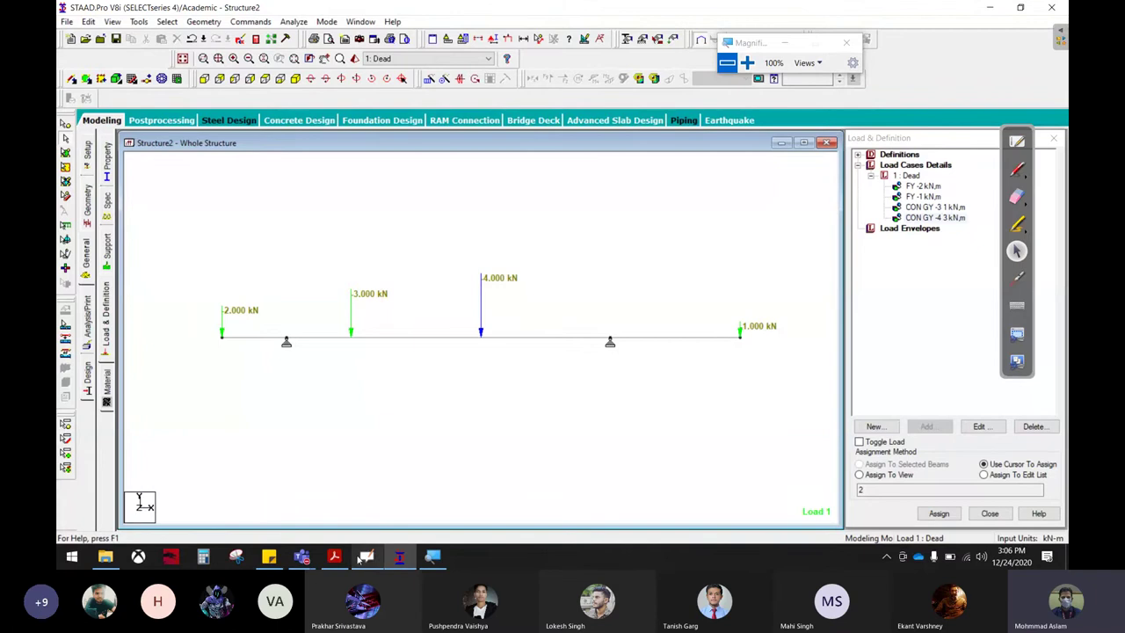
- Bring up the worked-problems PDF and scroll to problem 9
{"action": "left_click", "coordinate": [334, 555]}
{"action": "scroll", "coordinate": [422, 320], "scroll_direction": "down", "scroll_amount": 5}
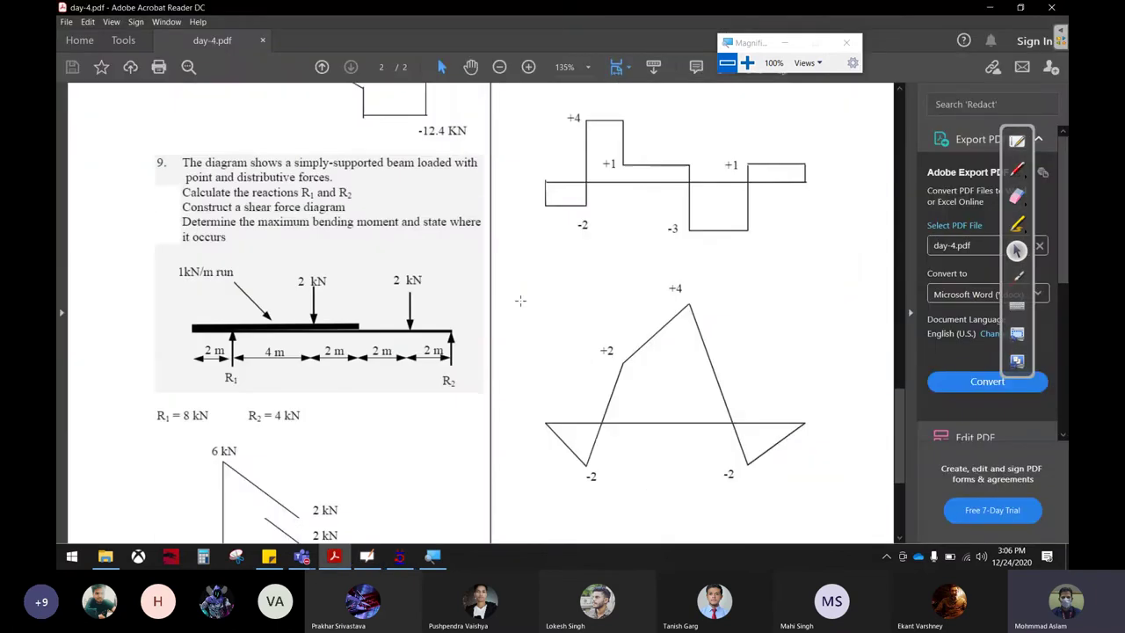
{"action": "scroll", "coordinate": [522, 297], "scroll_direction": "down", "scroll_amount": 1}
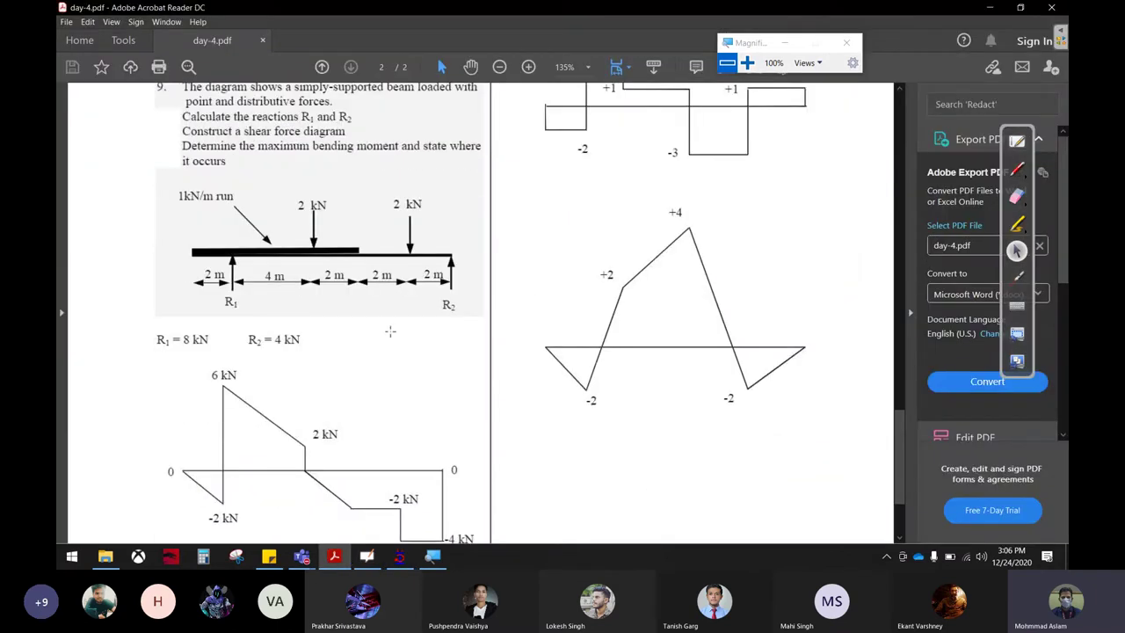
{"action": "scroll", "coordinate": [391, 332], "scroll_direction": "up", "scroll_amount": 1}
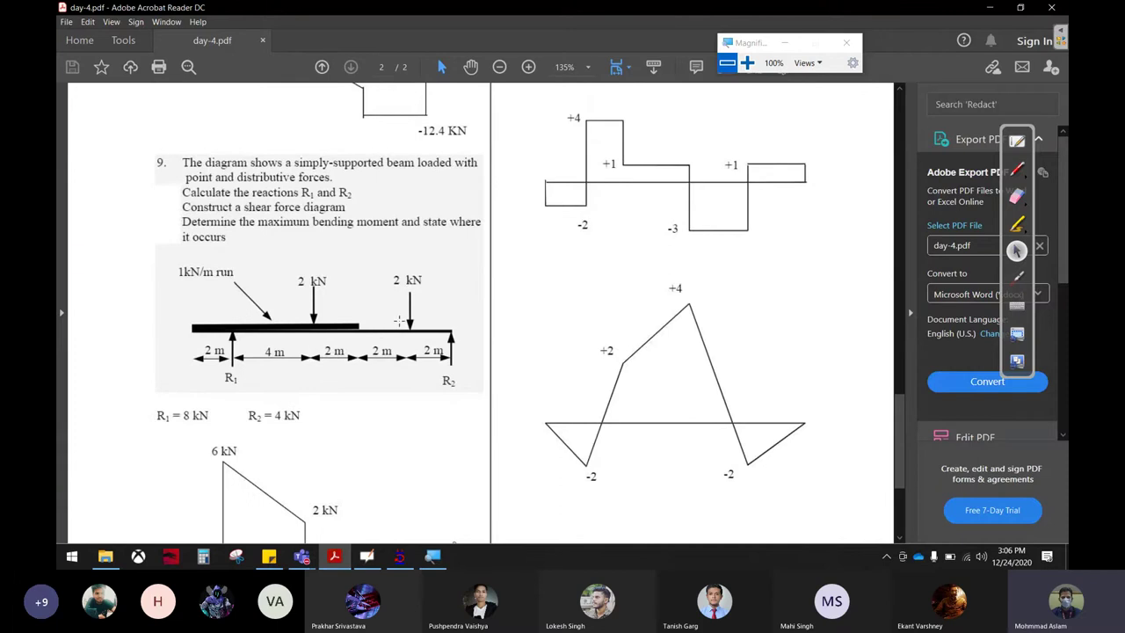
{"action": "scroll", "coordinate": [399, 321], "scroll_direction": "down", "scroll_amount": 2}
{"action": "scroll", "coordinate": [401, 320], "scroll_direction": "up", "scroll_amount": 2}
{"action": "scroll", "coordinate": [406, 316], "scroll_direction": "down", "scroll_amount": 2}
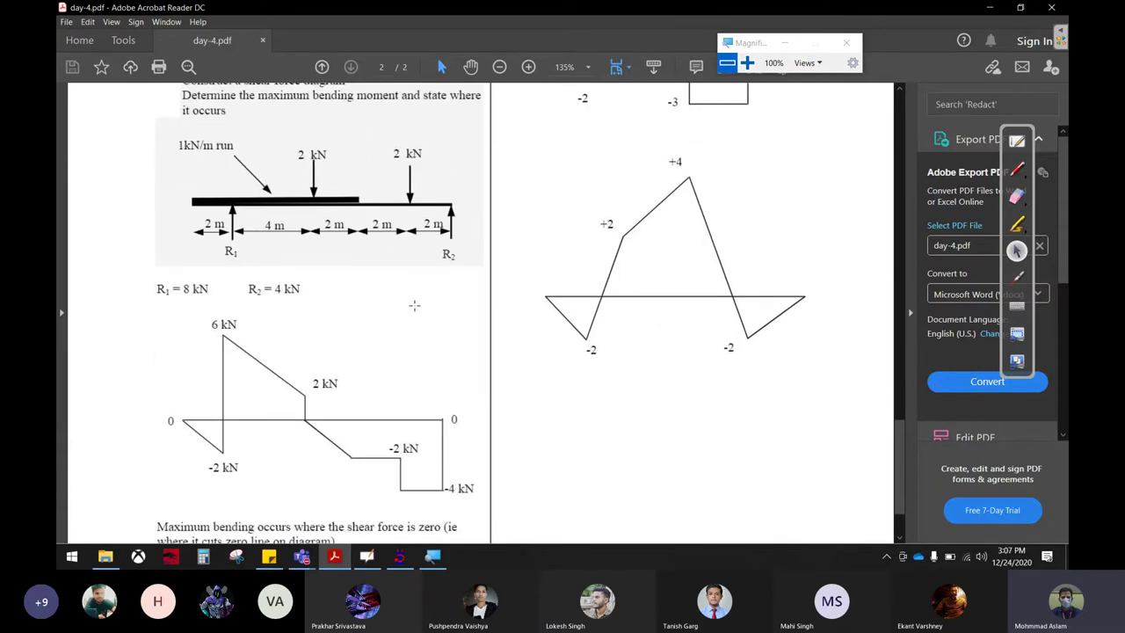
{"action": "scroll", "coordinate": [414, 313], "scroll_direction": "down", "scroll_amount": 1}
{"action": "scroll", "coordinate": [417, 319], "scroll_direction": "up", "scroll_amount": 3}
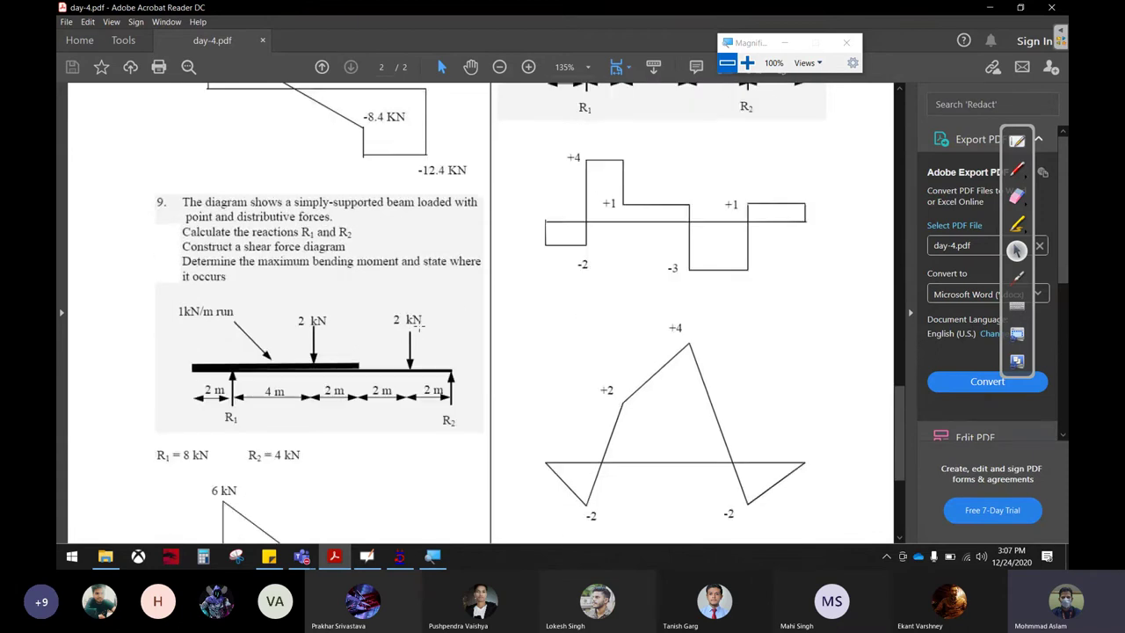
{"action": "scroll", "coordinate": [418, 325], "scroll_direction": "down", "scroll_amount": 1}
- Underline the 2 m overhang and 4 m–2 m–2 m spans and circle the beam's left end in red
{"action": "left_click", "coordinate": [1019, 171]}
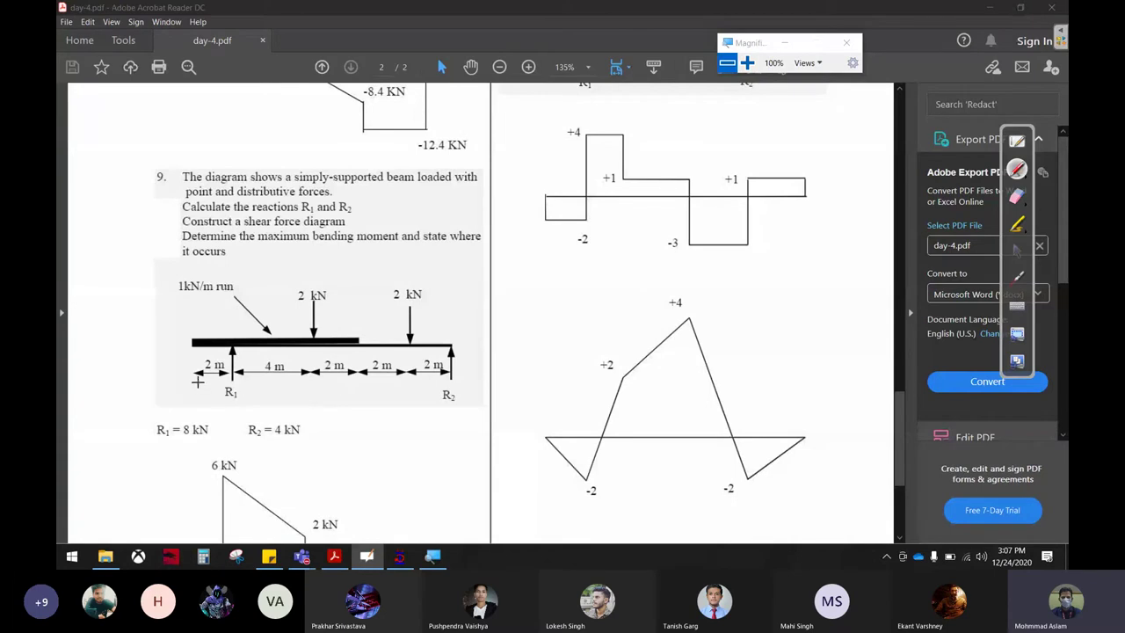
{"action": "left_click_drag", "start_coordinate": [197, 383], "coordinate": [214, 379]}
{"action": "left_click_drag", "start_coordinate": [254, 384], "coordinate": [424, 383]}
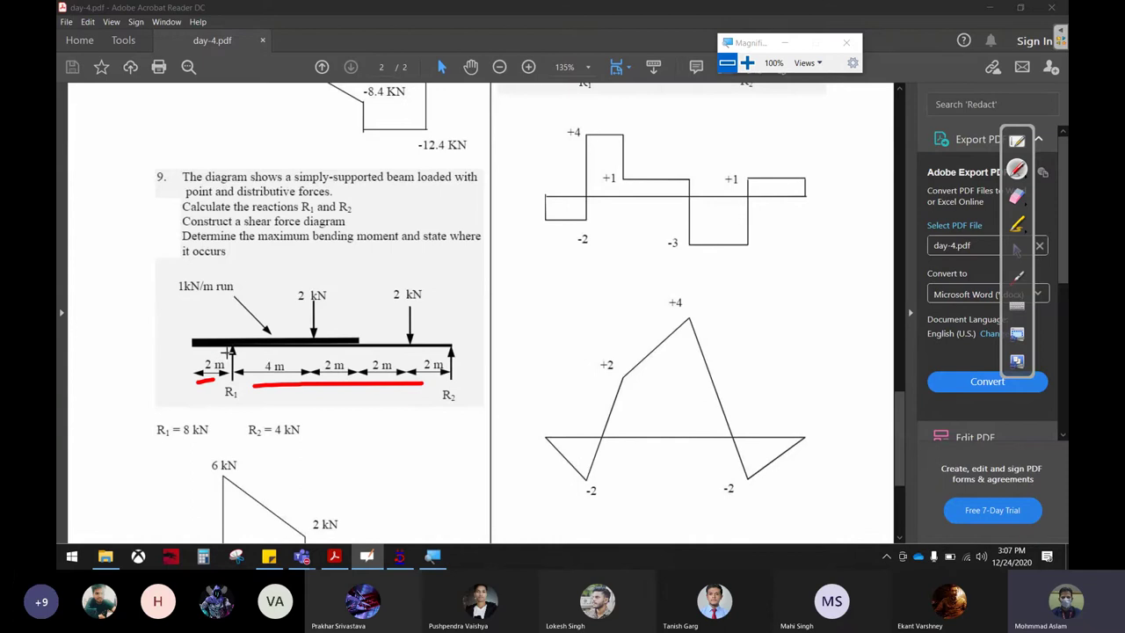
{"action": "left_click_drag", "start_coordinate": [231, 349], "coordinate": [231, 348]}
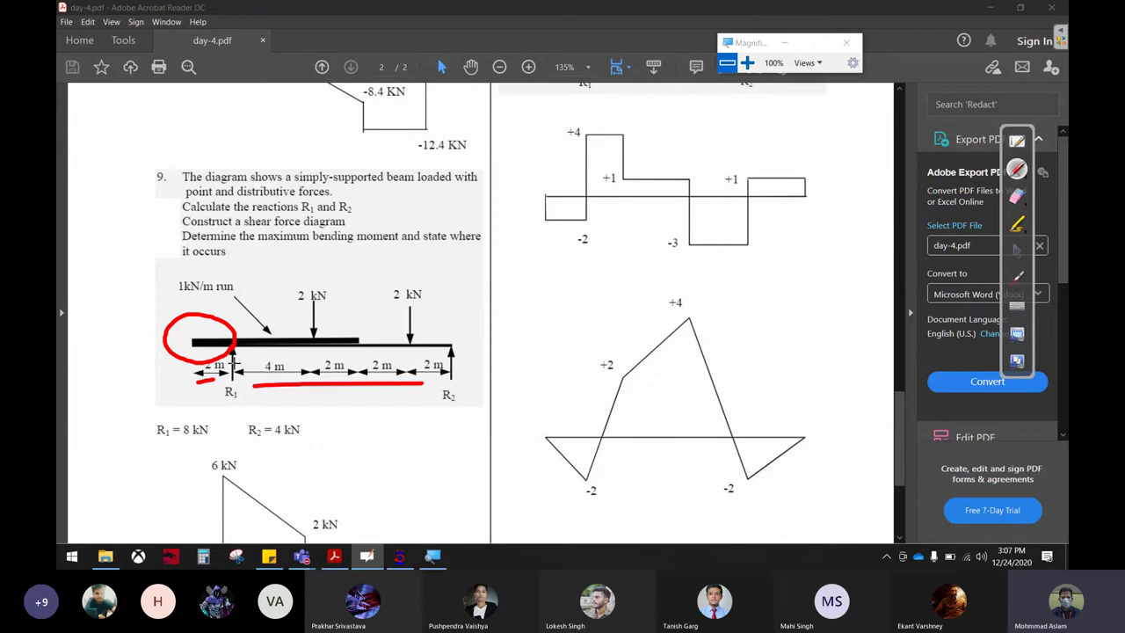
{"action": "left_click", "coordinate": [1017, 251]}
- Start a new empty structure file in STAAD.Pro
{"action": "left_click", "coordinate": [399, 556]}
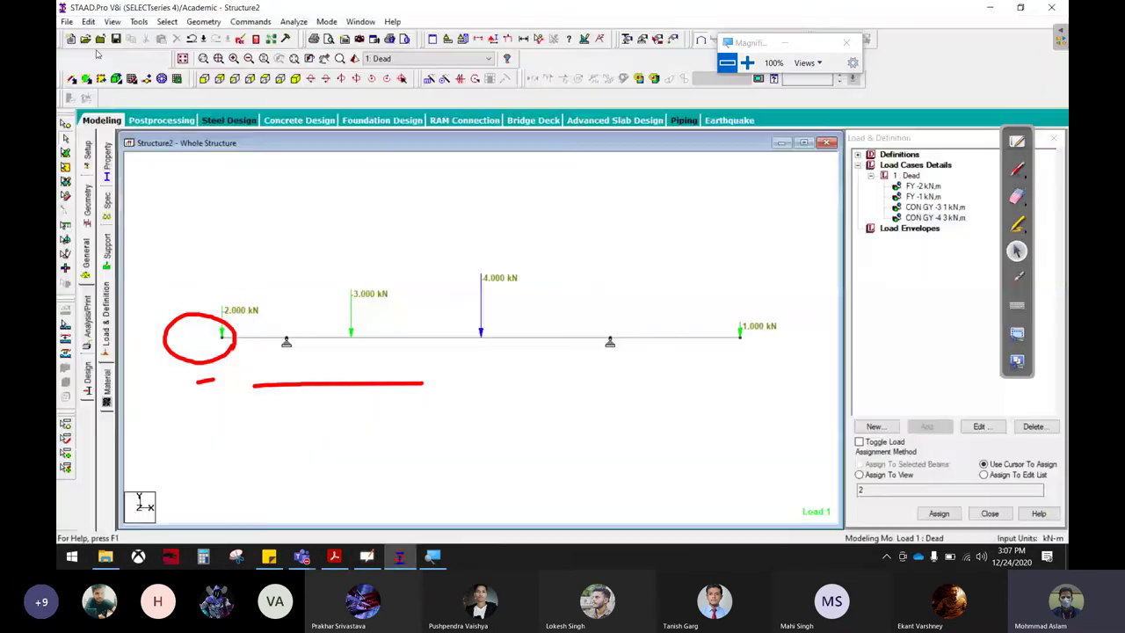
{"action": "left_click", "coordinate": [66, 21]}
{"action": "left_click", "coordinate": [88, 78]}
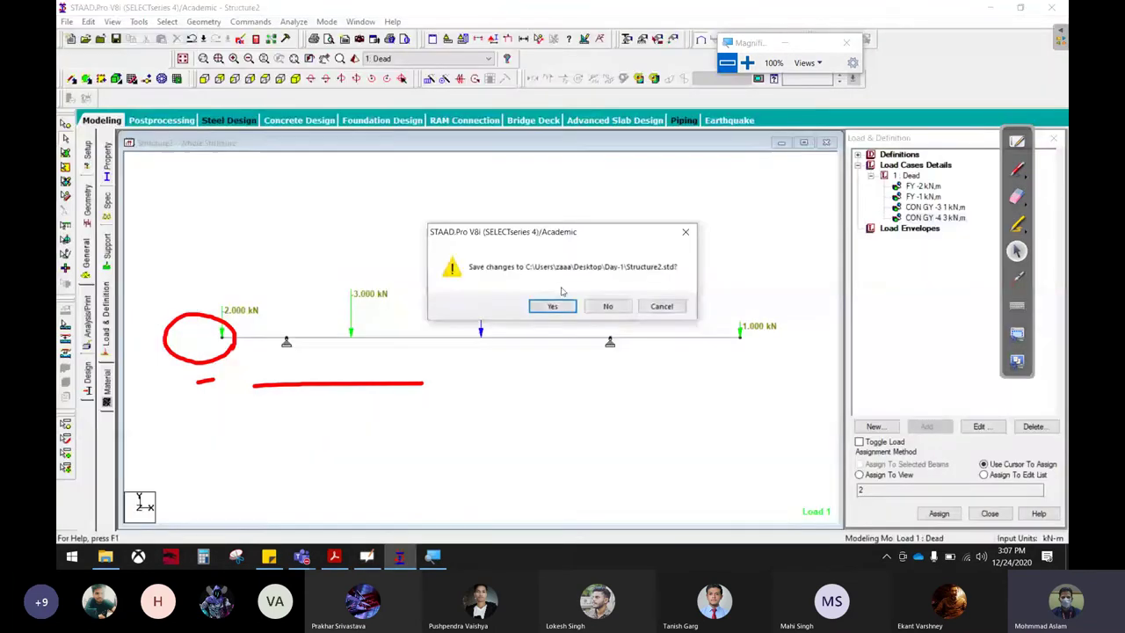
{"action": "left_click", "coordinate": [607, 305]}
{"action": "left_click", "coordinate": [601, 427]}
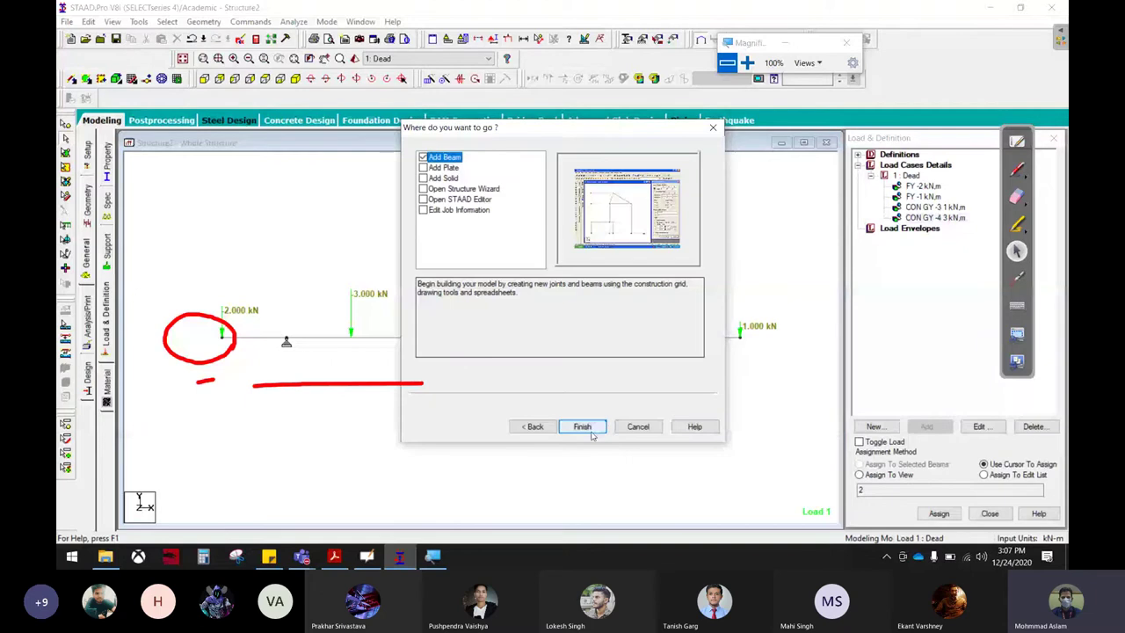
{"action": "left_click", "coordinate": [587, 428]}
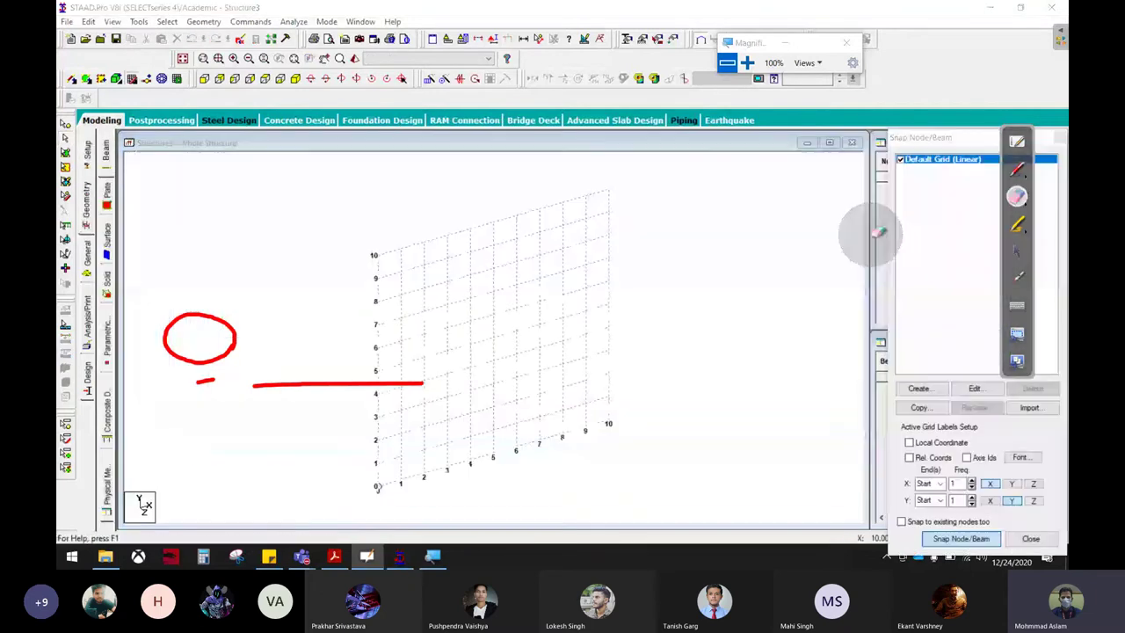
- Clear the red ink and extend the linear construction grid to 12 along X
{"action": "left_click", "coordinate": [1016, 251]}
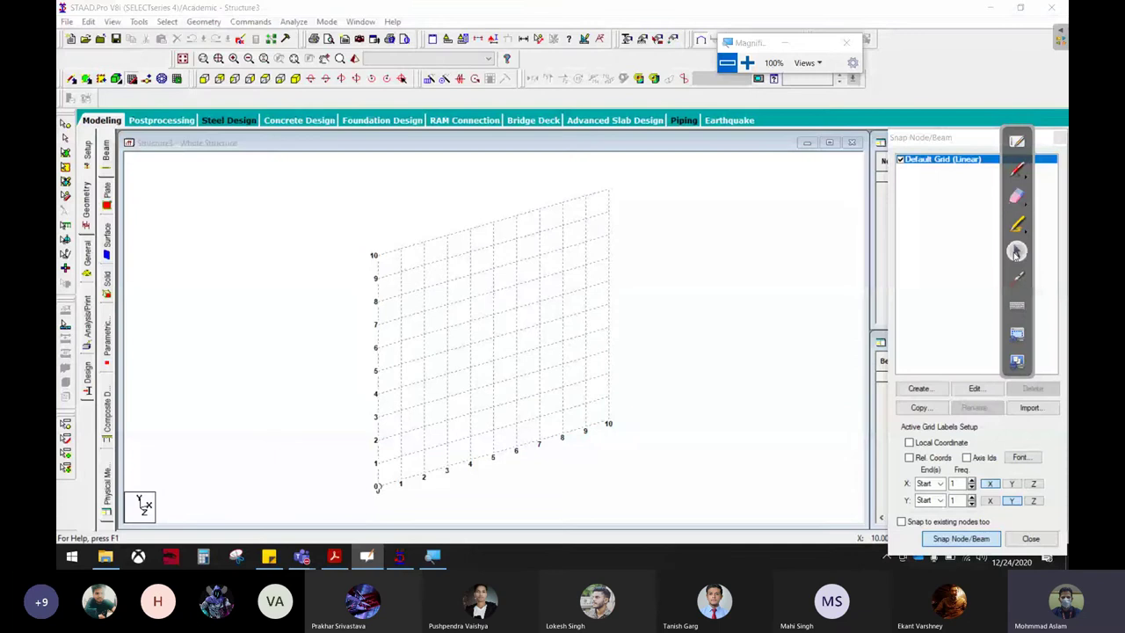
{"action": "left_click", "coordinate": [334, 557]}
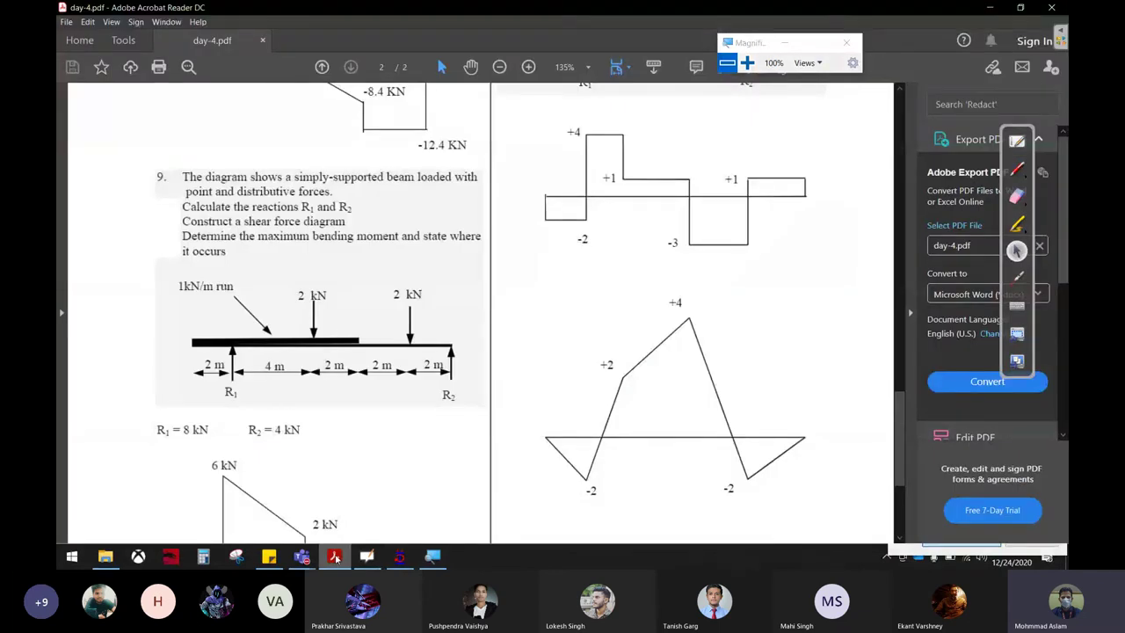
{"action": "left_click", "coordinate": [334, 557]}
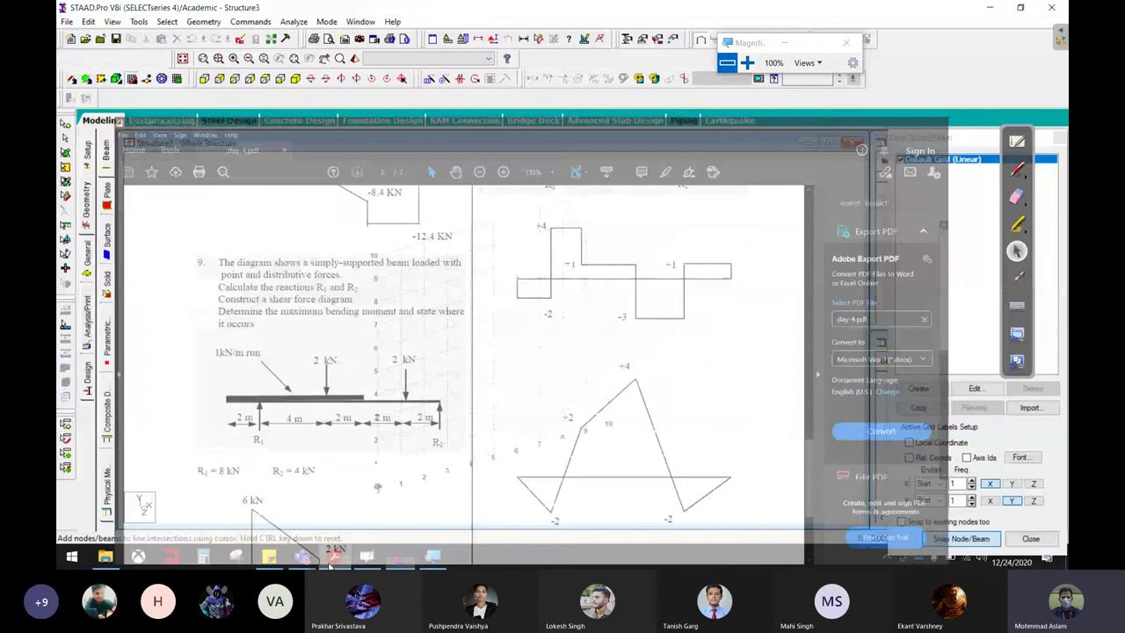
{"action": "left_click", "coordinate": [974, 388]}
{"action": "left_click", "coordinate": [778, 348]}
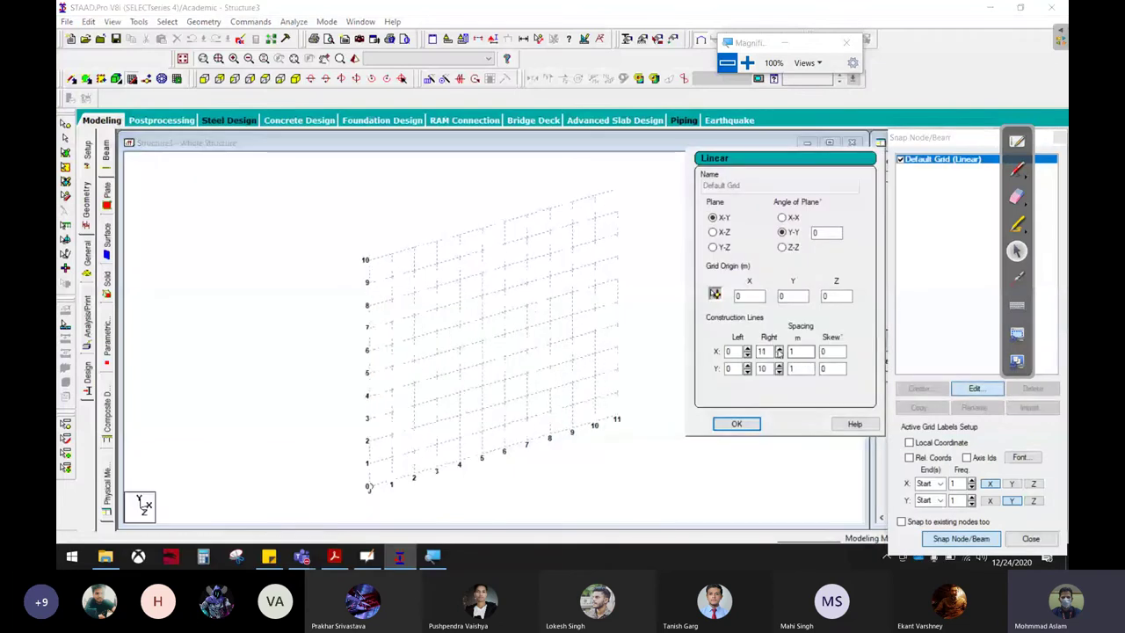
{"action": "left_click", "coordinate": [779, 348]}
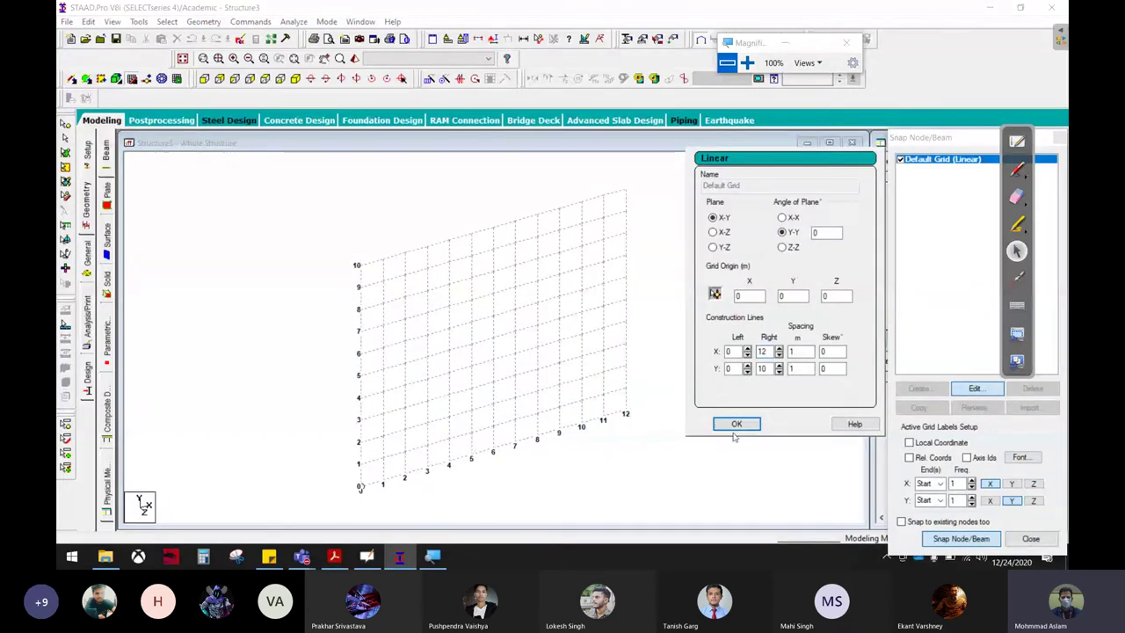
{"action": "left_click", "coordinate": [737, 424]}
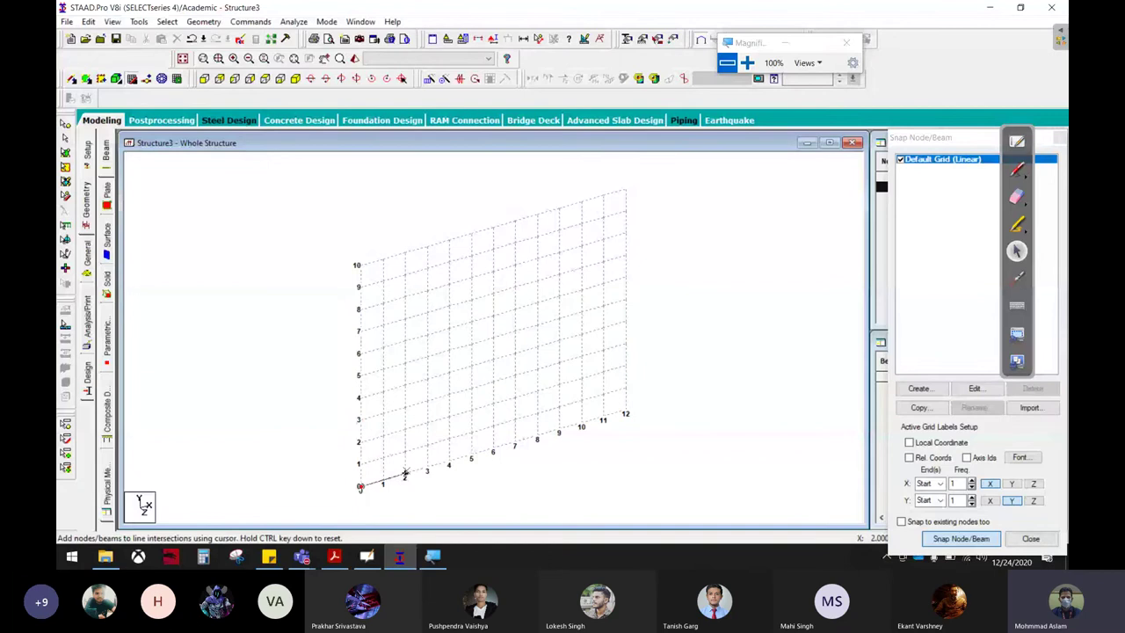
- Draw the beam out to grid point 12 and show it in front view
{"action": "left_click", "coordinate": [625, 413]}
{"action": "key", "text": "Escape"}
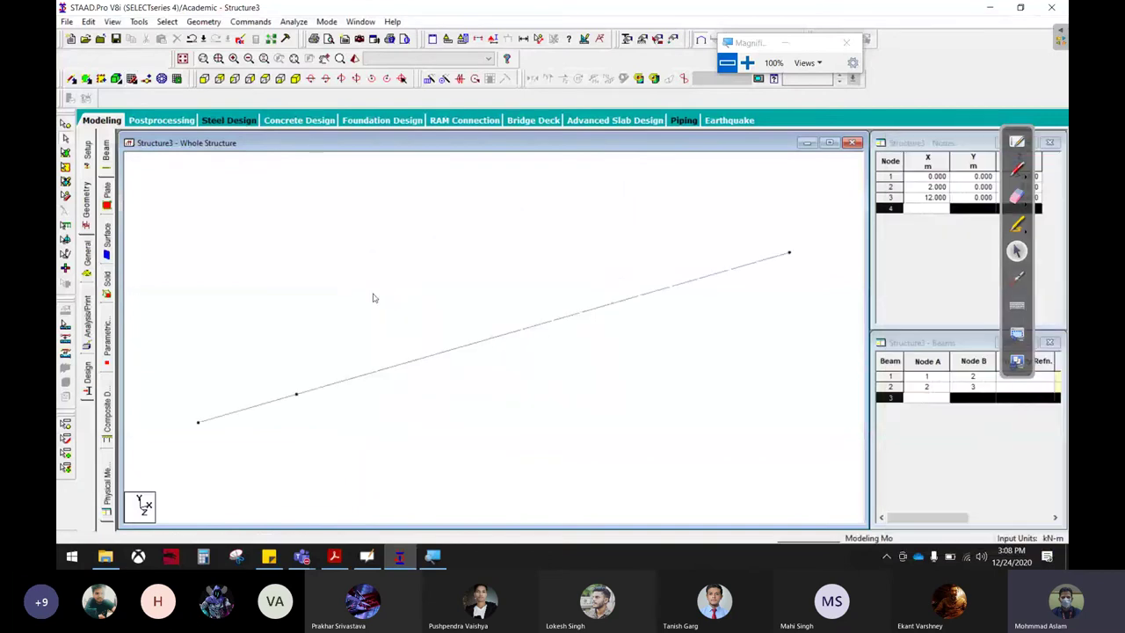
{"action": "left_click", "coordinate": [173, 87]}
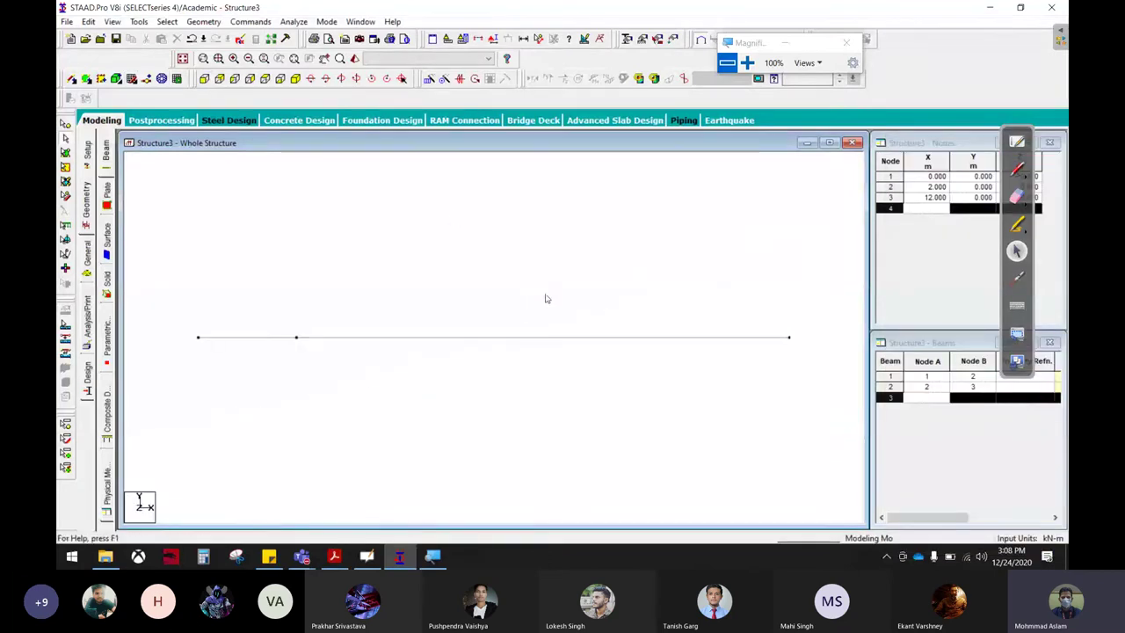
{"action": "left_click", "coordinate": [87, 257]}
- Create a pinned support as Support 2
{"action": "left_click", "coordinate": [106, 253]}
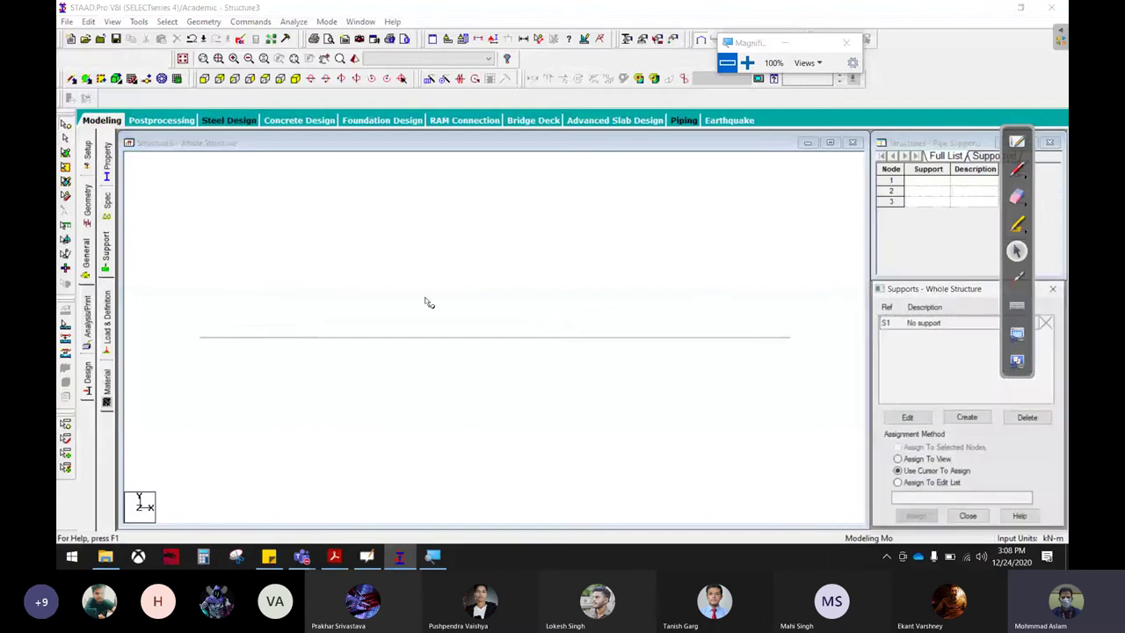
{"action": "left_click", "coordinate": [967, 418]}
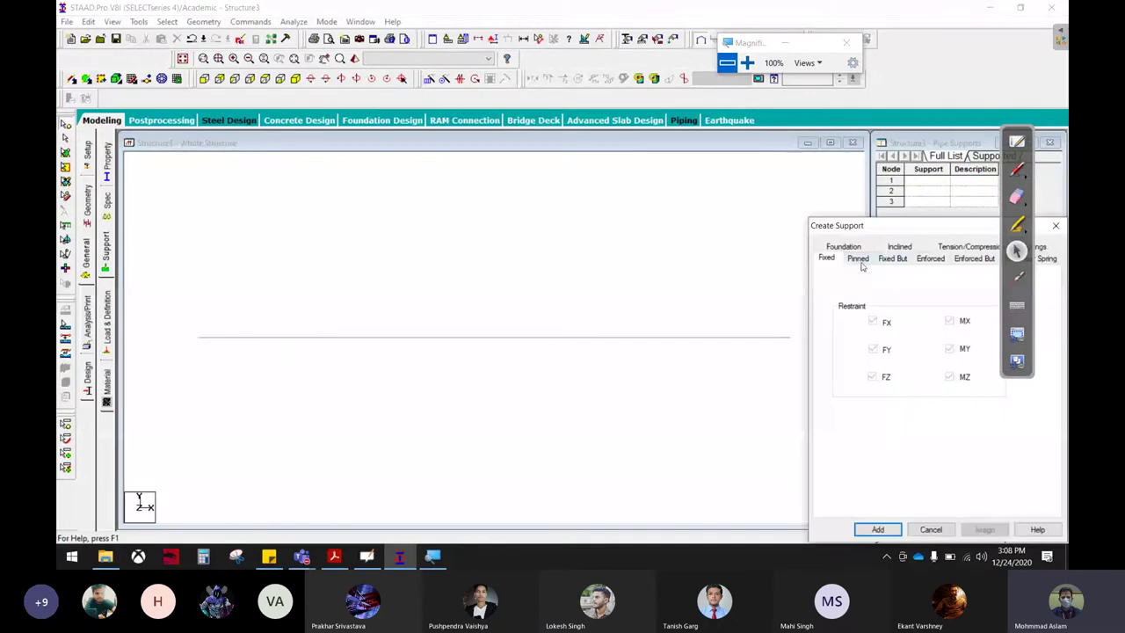
{"action": "left_click", "coordinate": [859, 258]}
{"action": "left_click", "coordinate": [878, 530]}
- Assign the pinned support S2 to nodes 2 and 3
{"action": "left_click", "coordinate": [940, 337]}
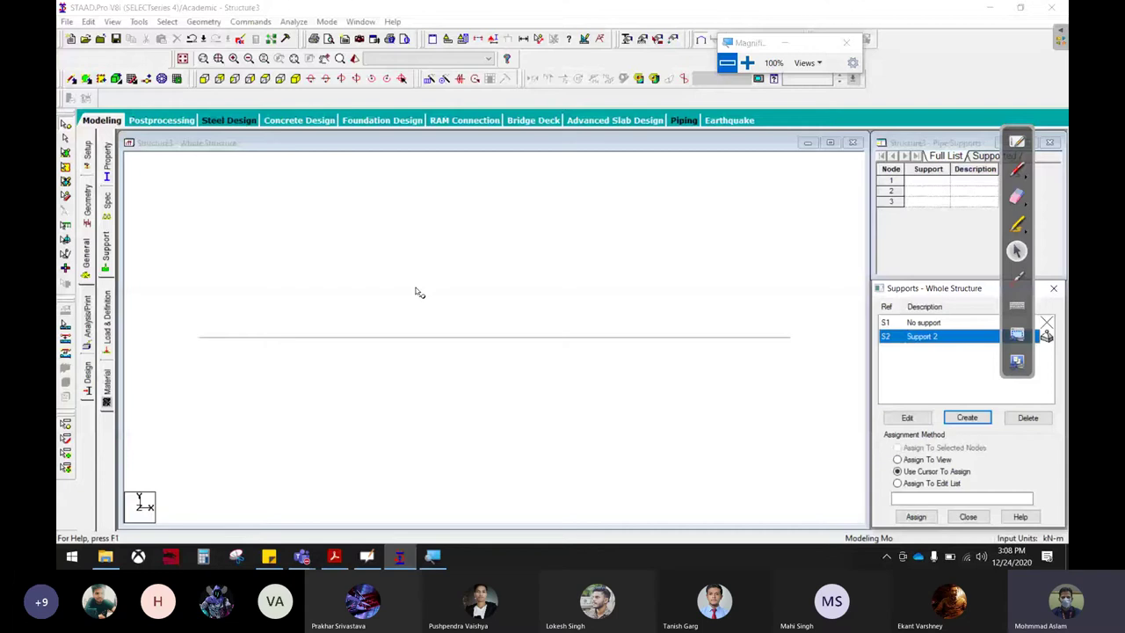
{"action": "left_click", "coordinate": [302, 317]}
{"action": "left_click", "coordinate": [296, 337]}
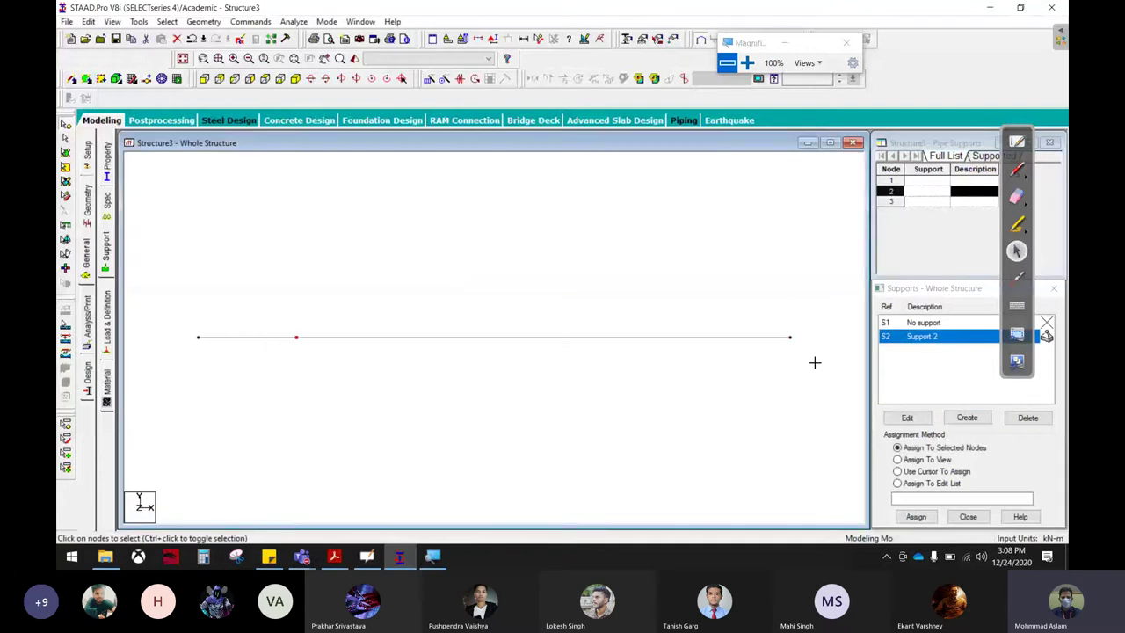
{"action": "left_click", "coordinate": [916, 517]}
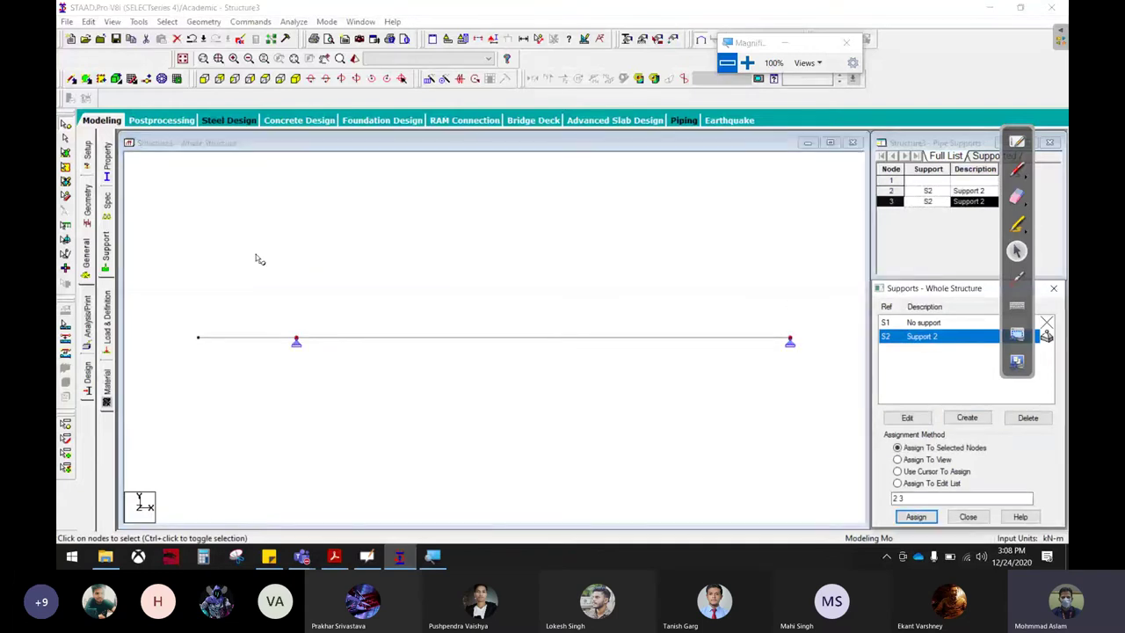
{"action": "left_click", "coordinate": [108, 172]}
- Define a rectangular section with YD 0.5 and ZD 0.4
{"action": "left_click", "coordinate": [1019, 411]}
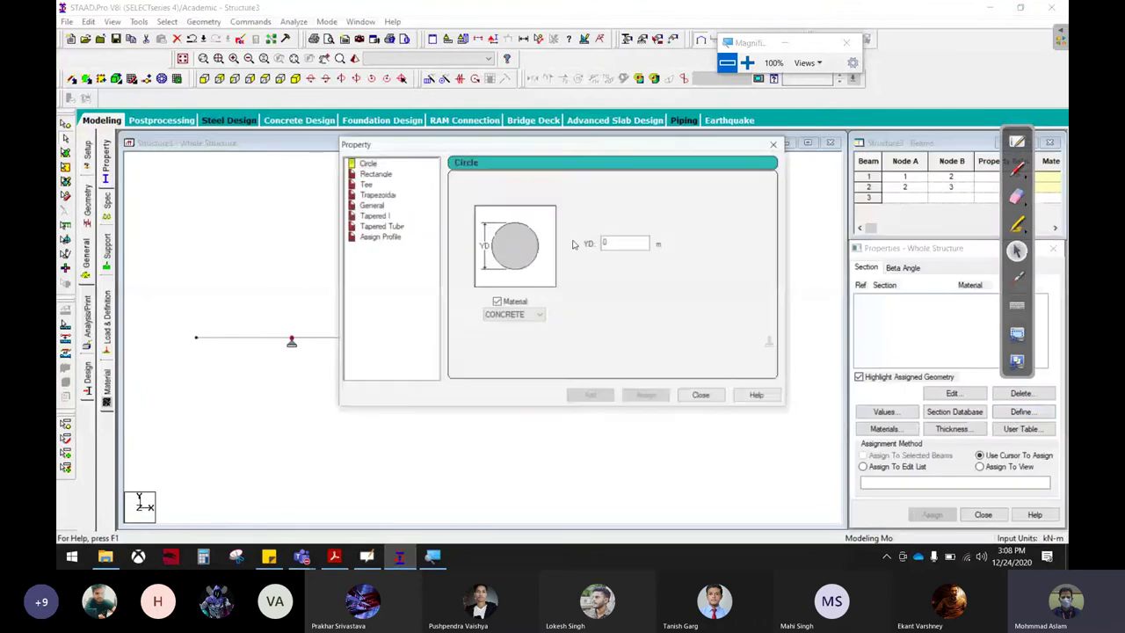
{"action": "left_click", "coordinate": [387, 174]}
{"action": "left_click", "coordinate": [633, 232]}
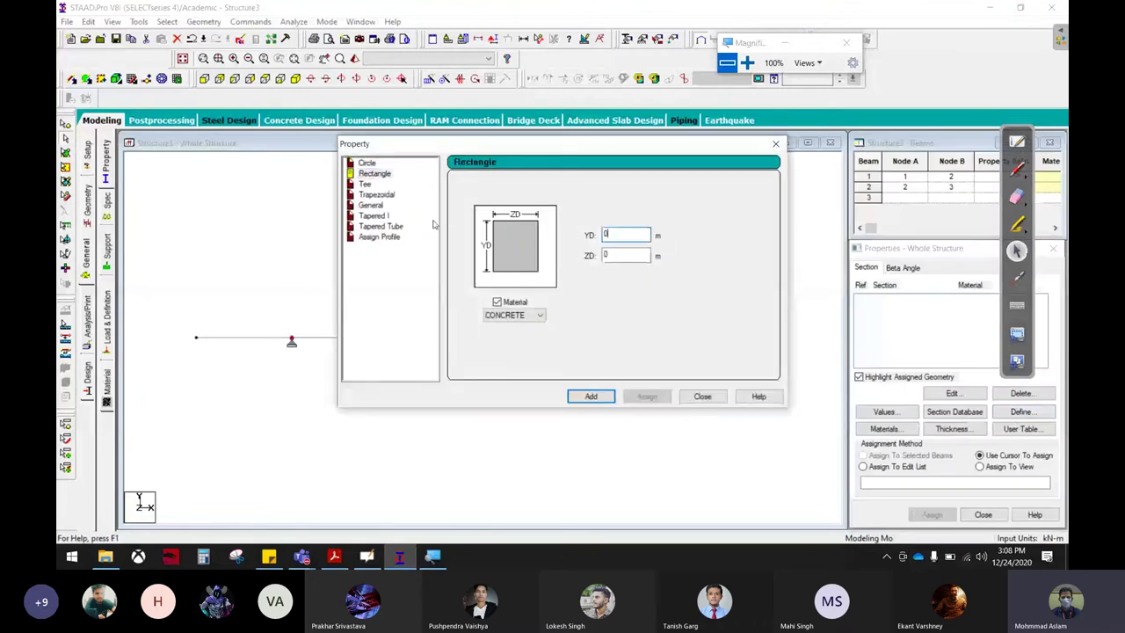
{"action": "type", "text": ".5"}
{"action": "key", "text": "Tab"}
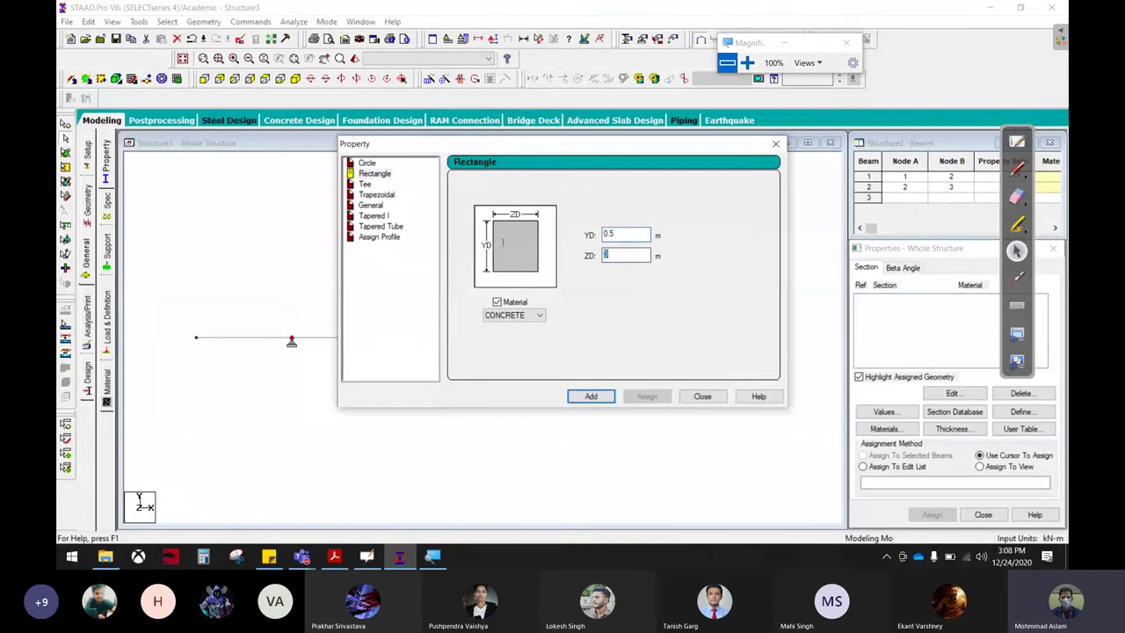
{"action": "type", "text": ".4"}
{"action": "left_click", "coordinate": [590, 395]}
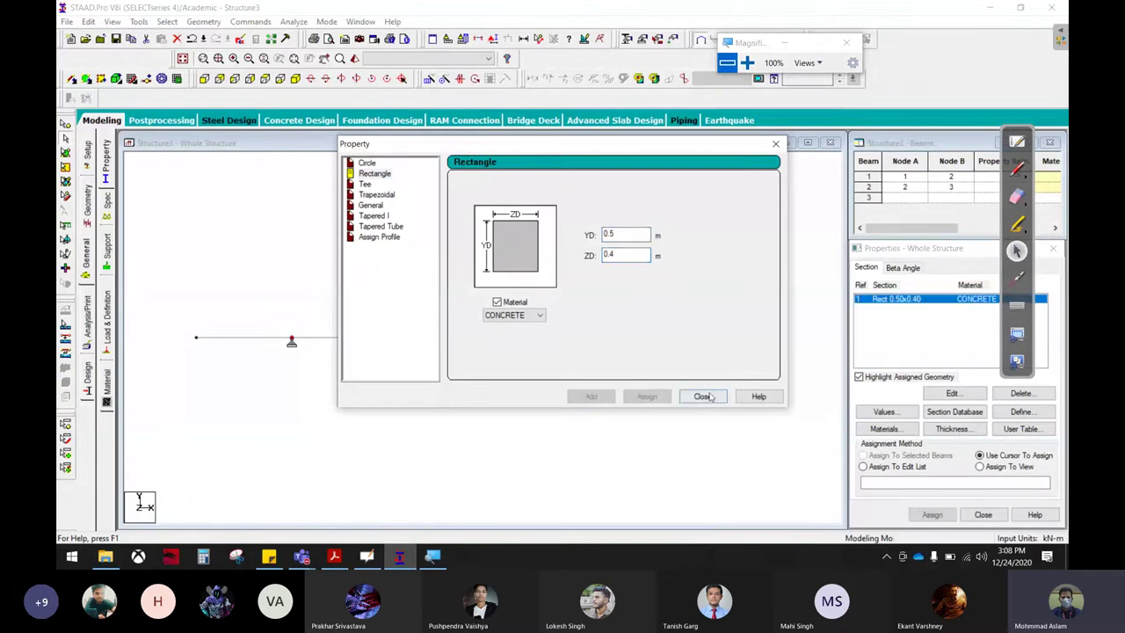
{"action": "left_click", "coordinate": [702, 395]}
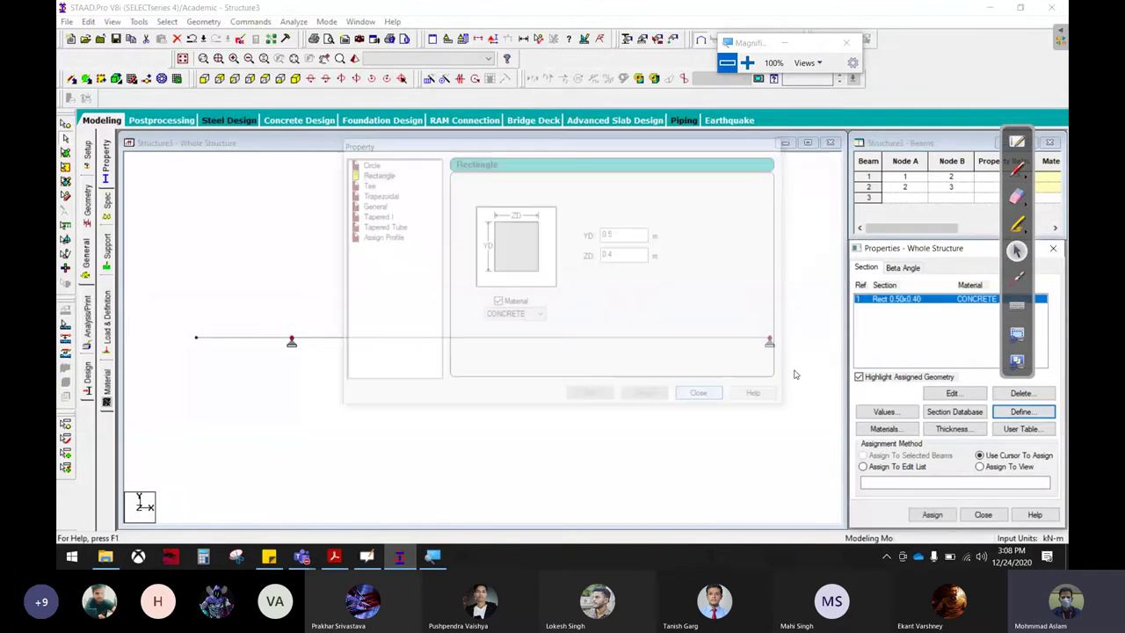
- Assign the 0.5 × 0.4 rectangular section to every beam in the view
{"action": "left_click", "coordinate": [981, 467]}
{"action": "left_click", "coordinate": [931, 514]}
{"action": "left_click", "coordinate": [977, 422]}
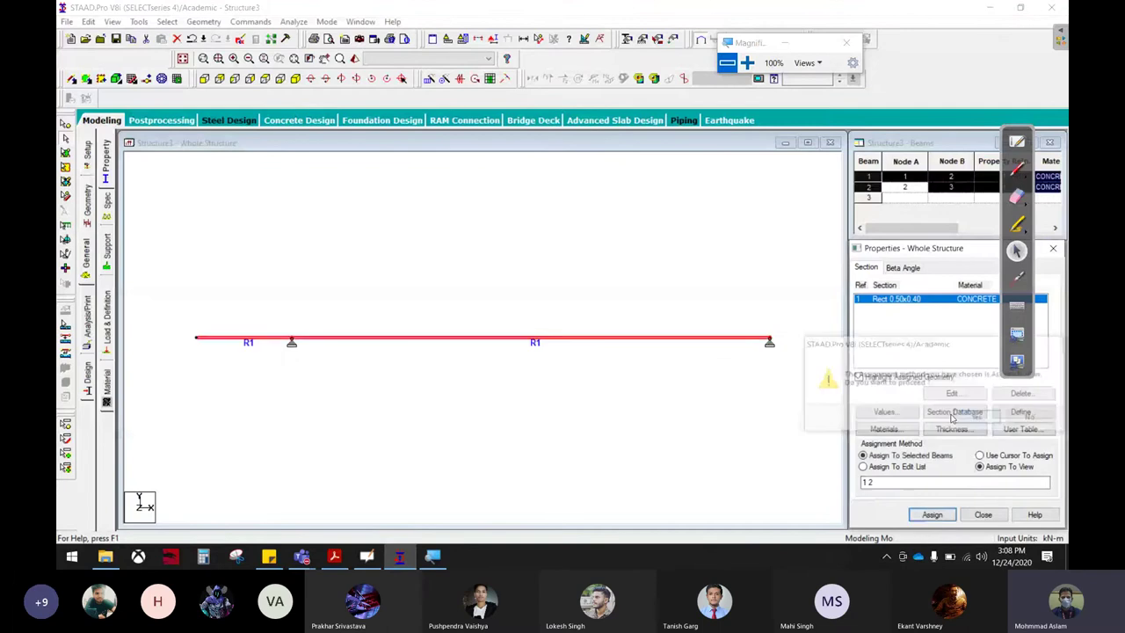
{"action": "left_click", "coordinate": [529, 440]}
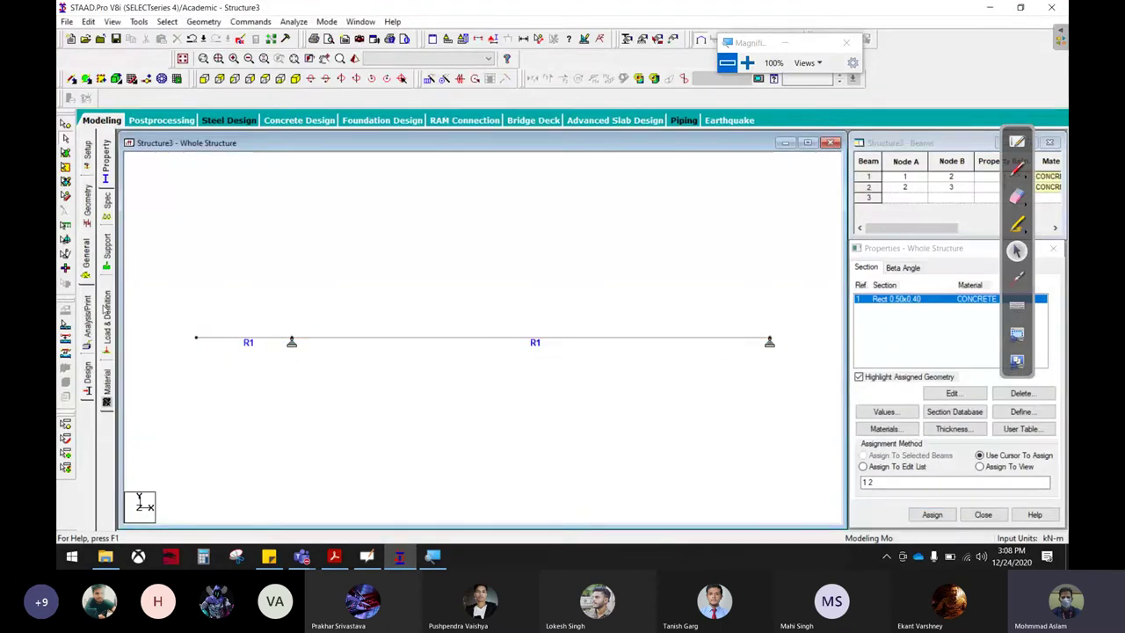
{"action": "left_click", "coordinate": [106, 321]}
- Create a new load case titled 'Dead'
{"action": "left_click", "coordinate": [928, 167]}
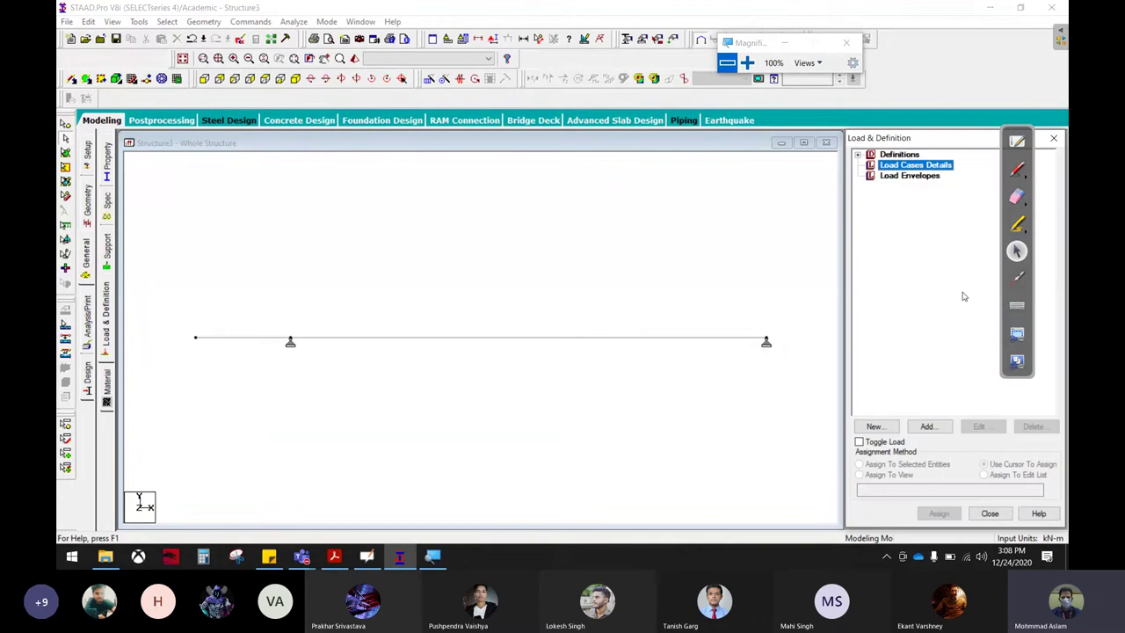
{"action": "left_click", "coordinate": [928, 426]}
{"action": "left_click_drag", "start_coordinate": [605, 254], "coordinate": [363, 254]}
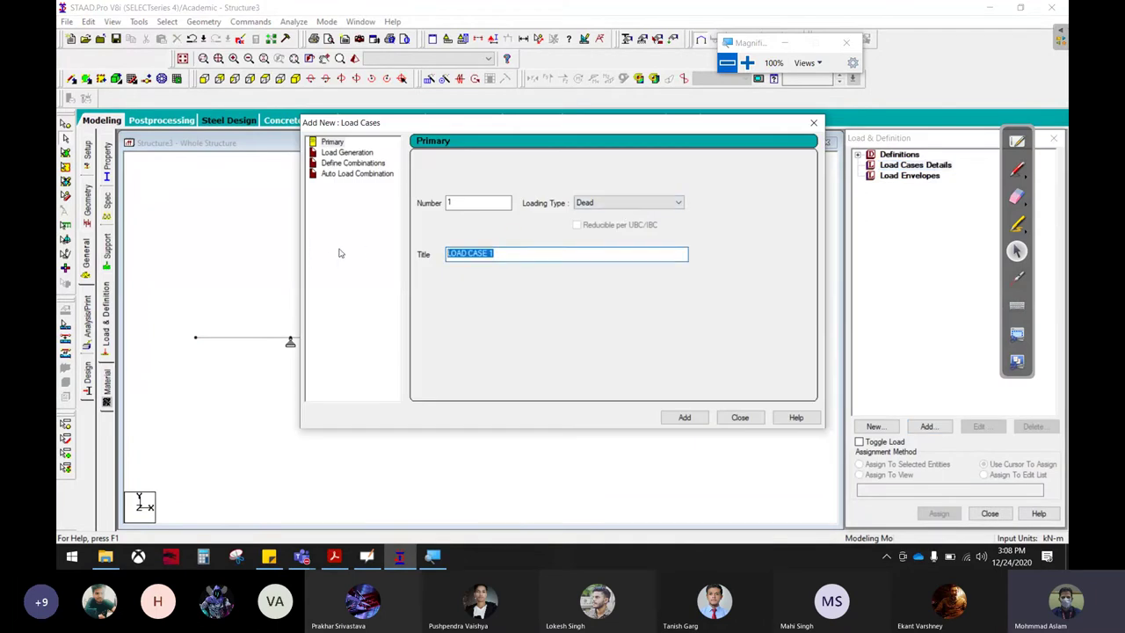
{"action": "type", "text": "Dead"}
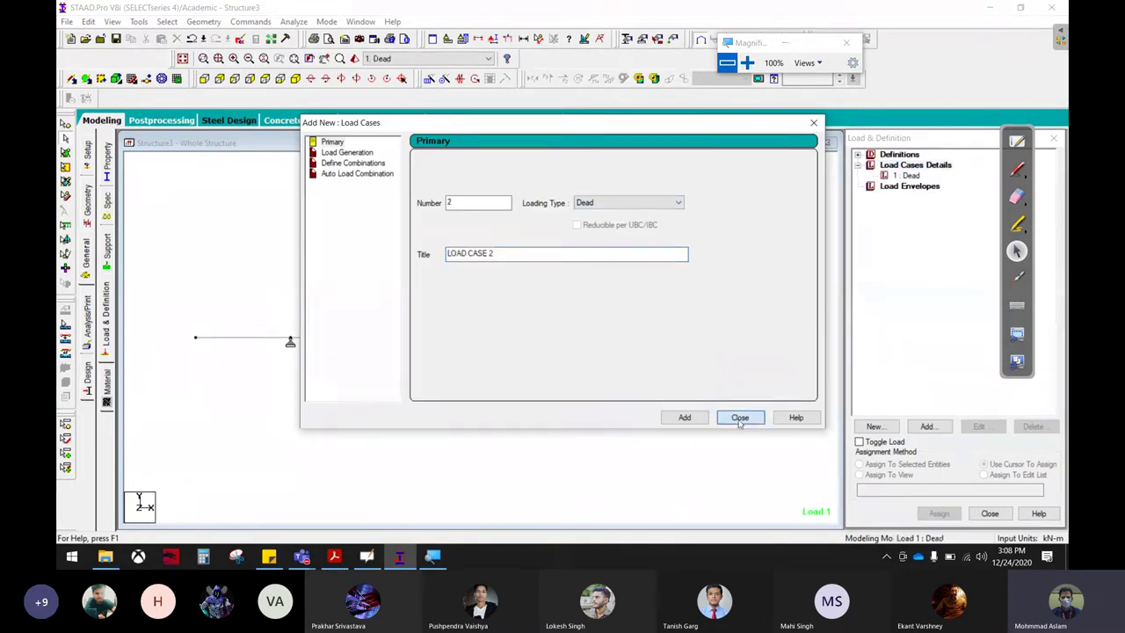
{"action": "left_click", "coordinate": [740, 418]}
- Add a -2 kN/m uniform member load to Dead and assign it to the left overhang
{"action": "left_click", "coordinate": [928, 426]}
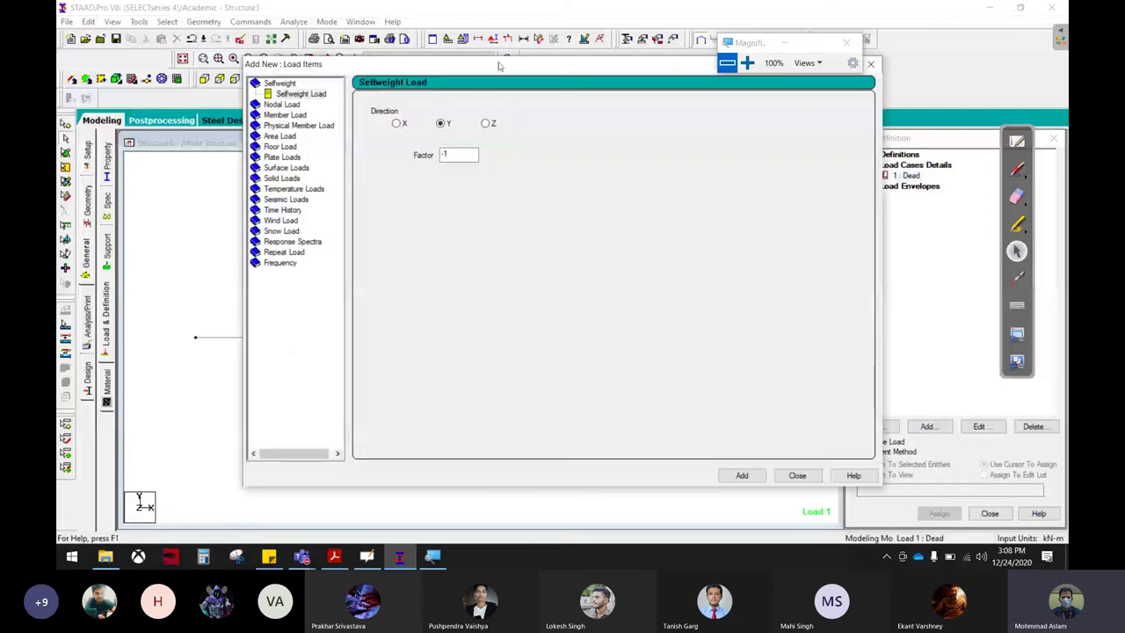
{"action": "left_click_drag", "start_coordinate": [498, 55], "coordinate": [905, 54]}
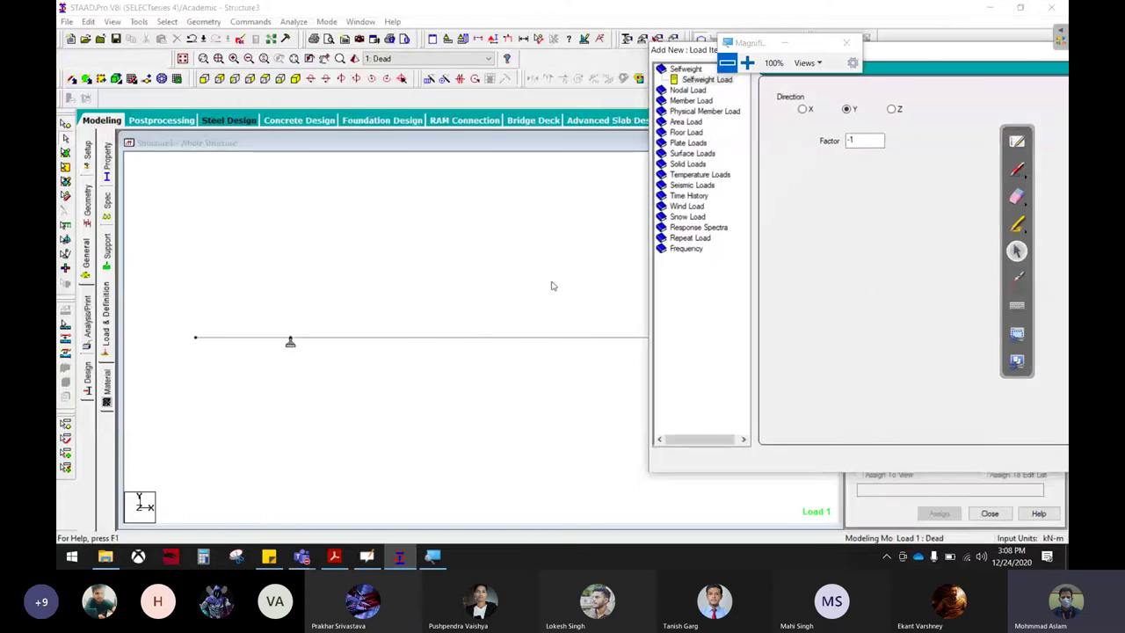
{"action": "left_click", "coordinate": [336, 556]}
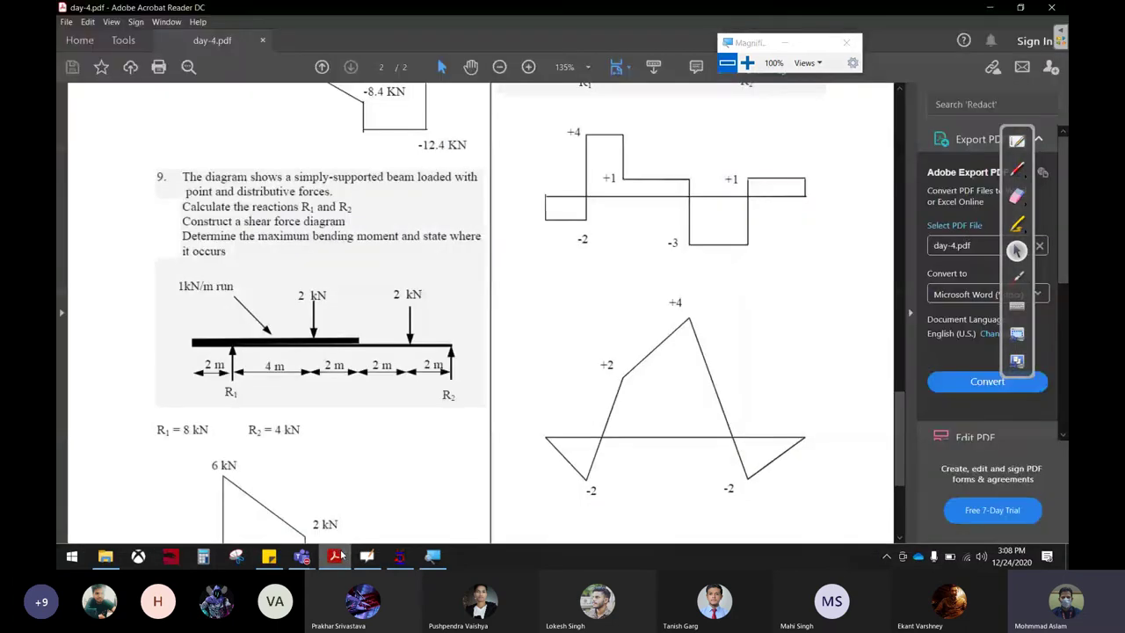
{"action": "left_click", "coordinate": [341, 555]}
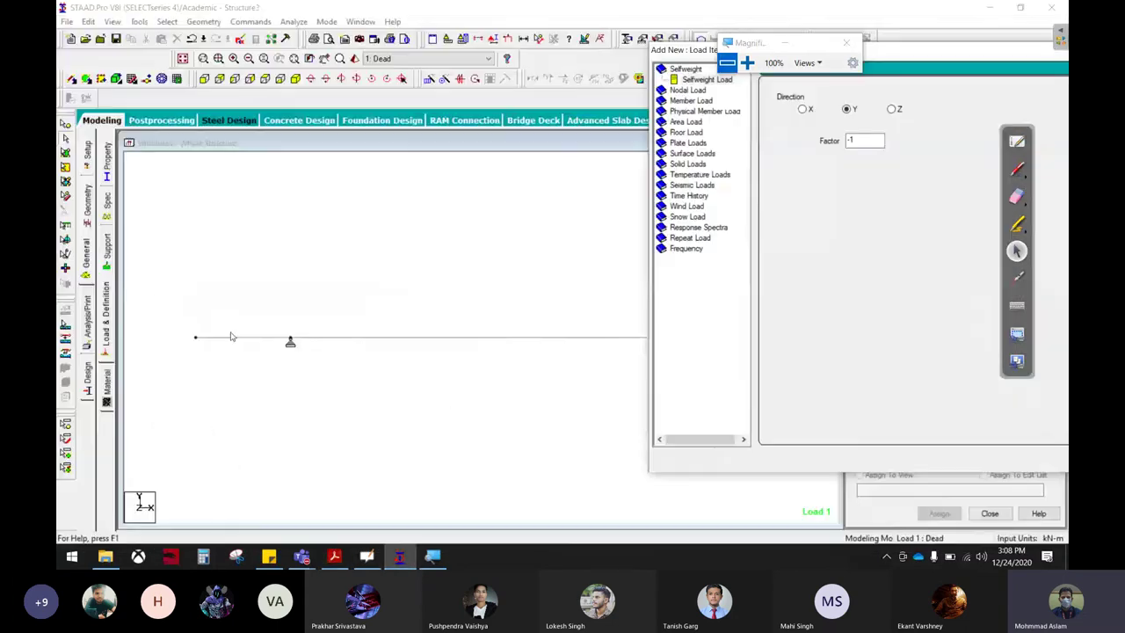
{"action": "left_click", "coordinate": [690, 101]}
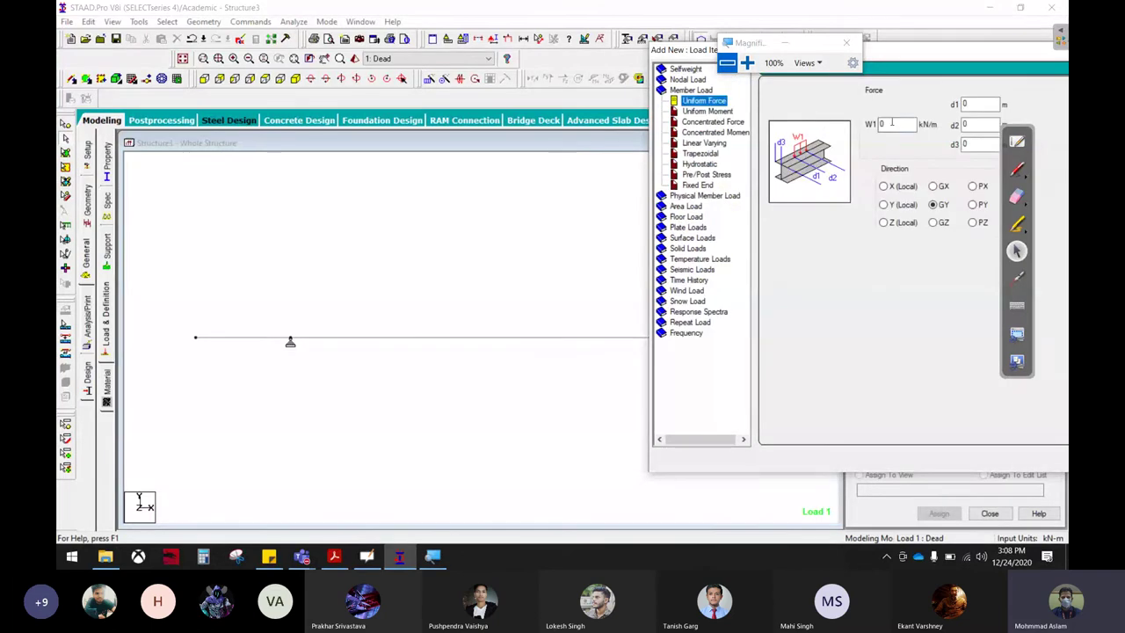
{"action": "type", "text": "-2"}
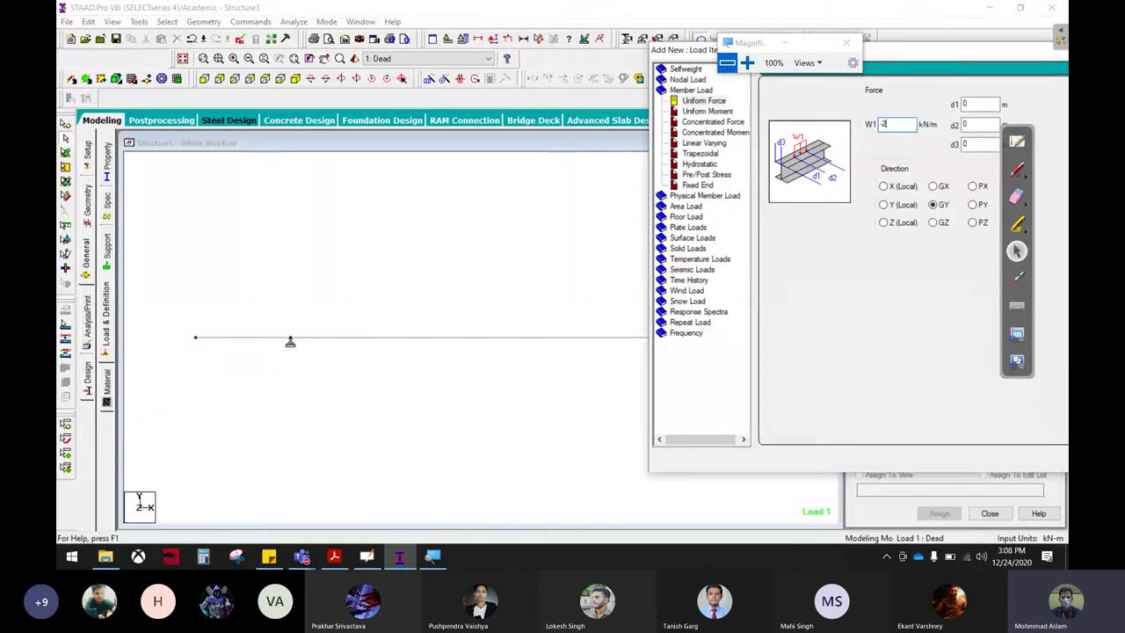
{"action": "left_click_drag", "start_coordinate": [954, 54], "coordinate": [723, 50]}
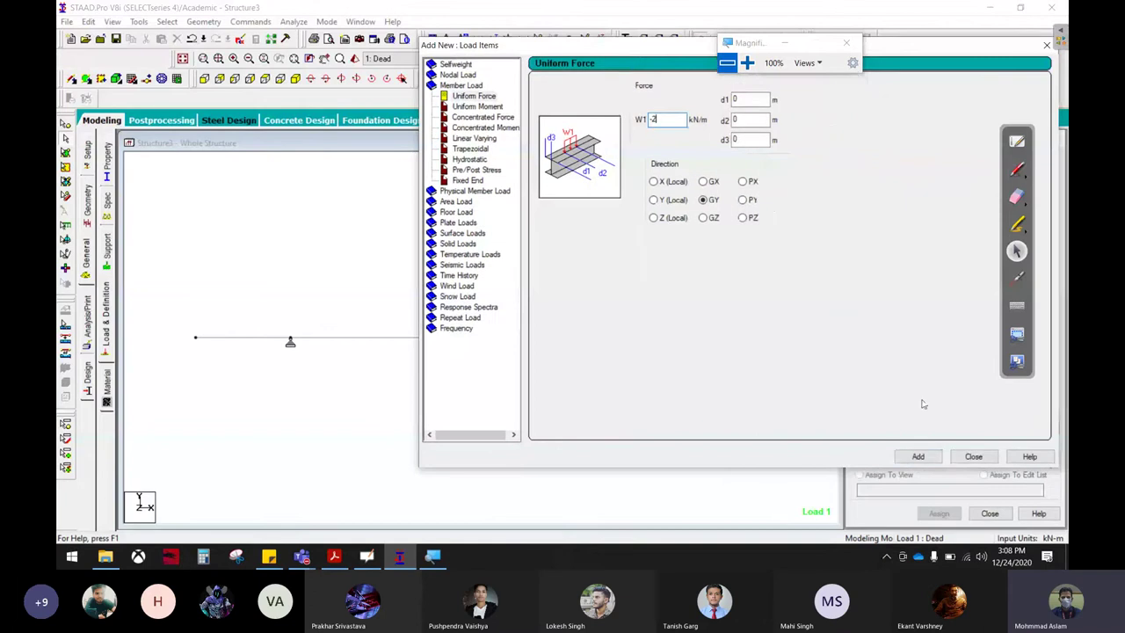
{"action": "left_click", "coordinate": [974, 456]}
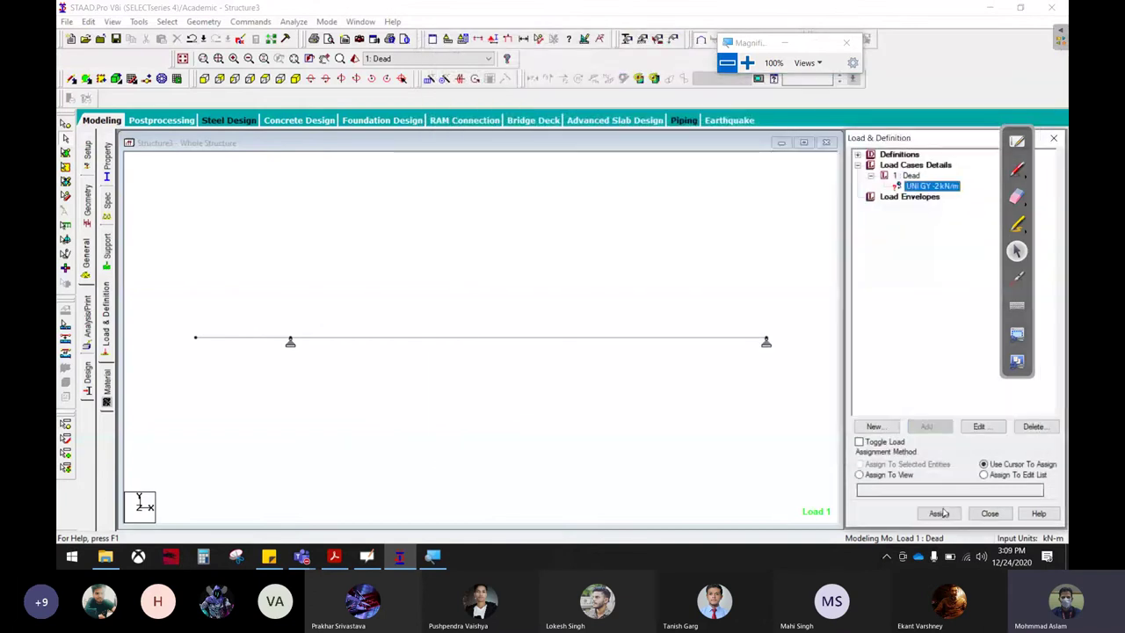
{"action": "left_click", "coordinate": [939, 513]}
{"action": "left_click", "coordinate": [263, 339]}
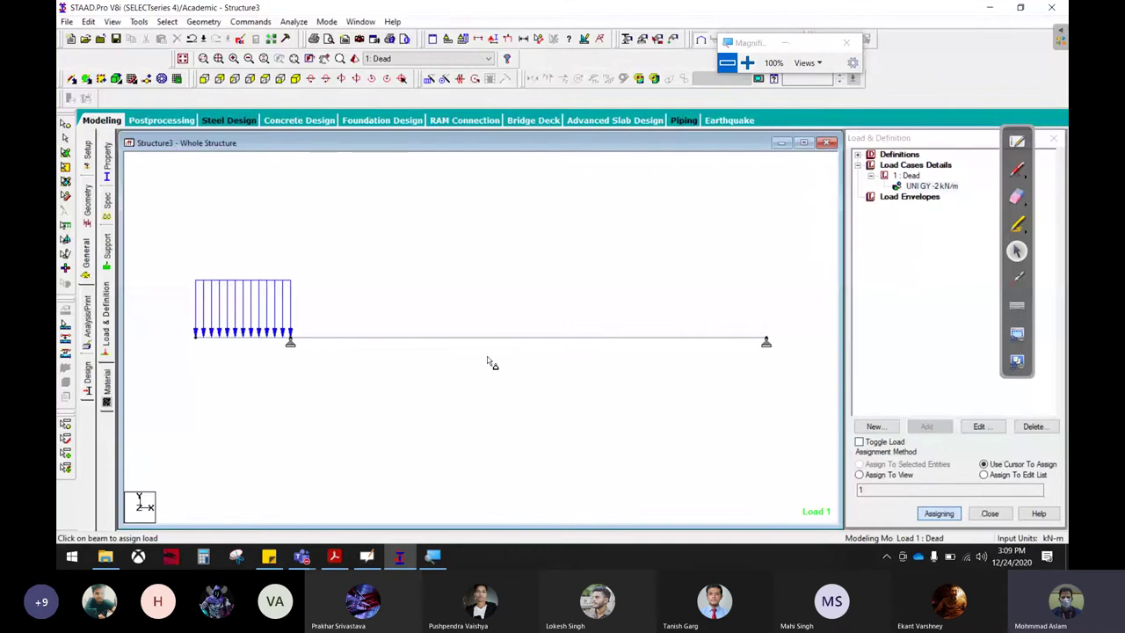
- Outline problem 9's beam from R1 to the second 2 m mark in red, then return to STAAD.Pro
{"action": "left_click", "coordinate": [334, 555]}
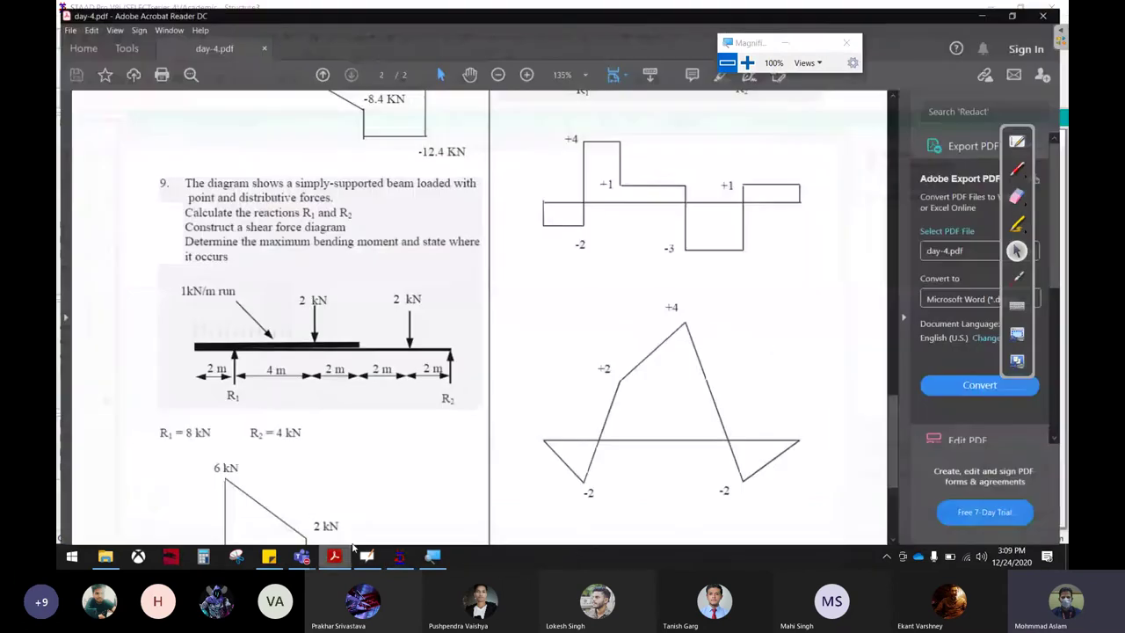
{"action": "left_click", "coordinate": [1017, 168]}
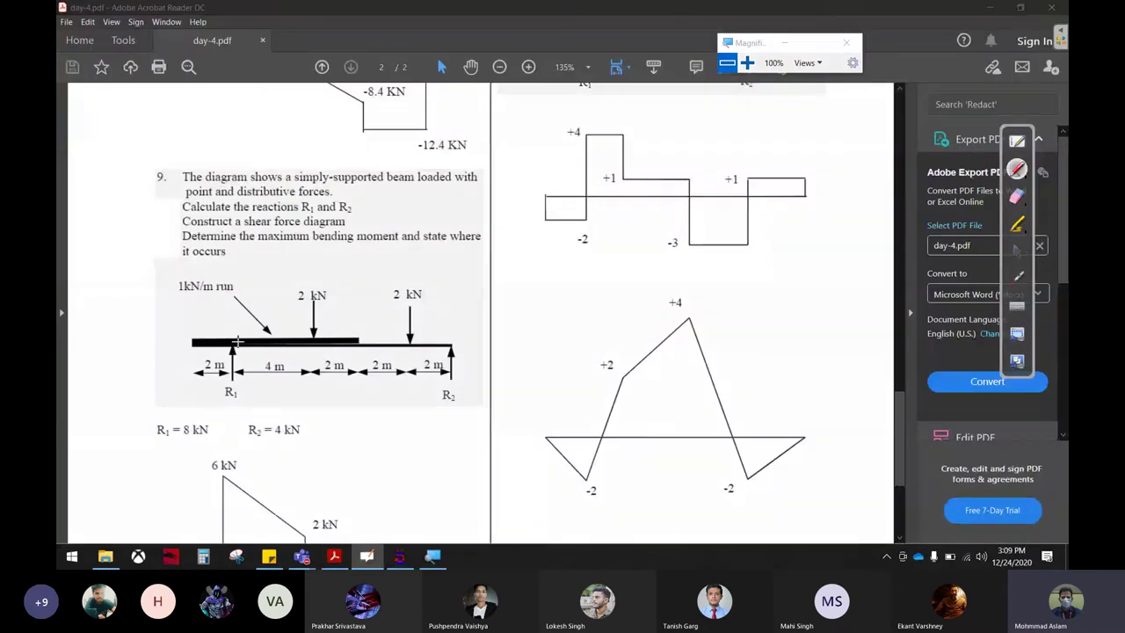
{"action": "mouse_move", "coordinate": [234, 312]}
{"action": "left_mouse_down"}
{"action": "mouse_move", "coordinate": [244, 297]}
{"action": "mouse_move", "coordinate": [233, 309]}
{"action": "left_mouse_up"}
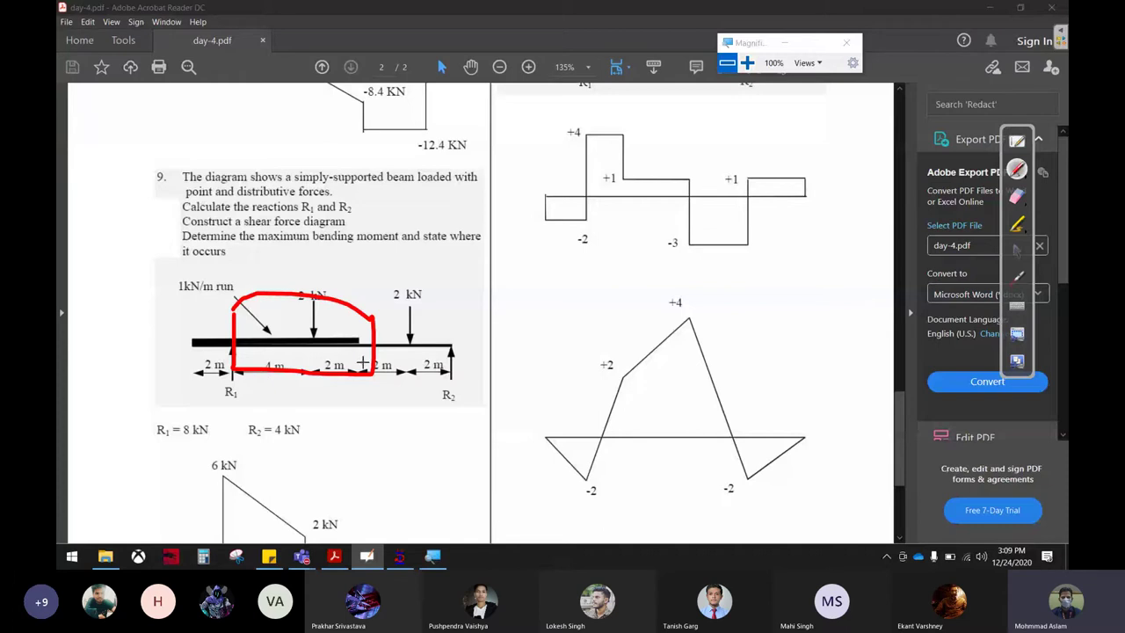
{"action": "left_click", "coordinate": [1015, 252]}
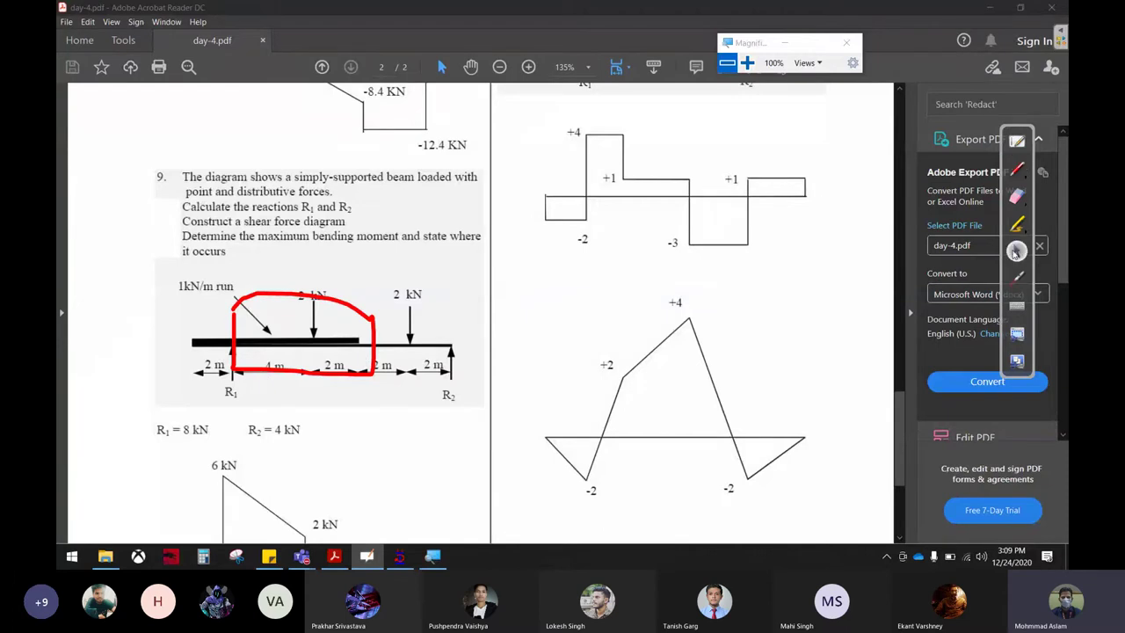
{"action": "left_click", "coordinate": [402, 553]}
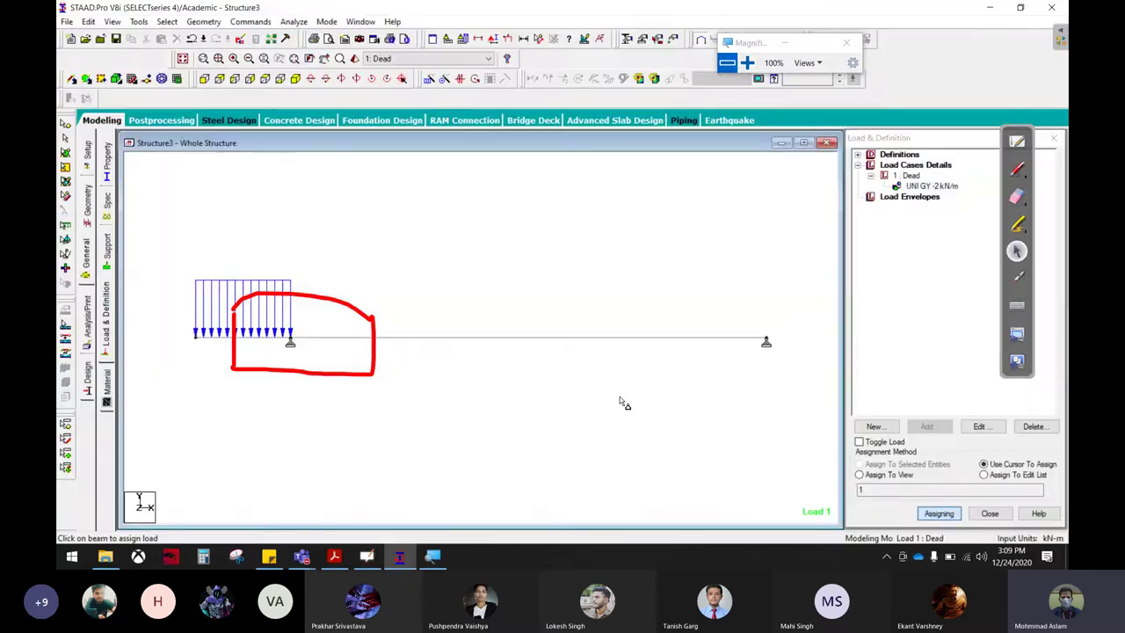
- Define a -2 kN/m uniform force load from 0 to 6 m in the Dead case
{"action": "left_click", "coordinate": [928, 175]}
{"action": "left_click", "coordinate": [928, 426]}
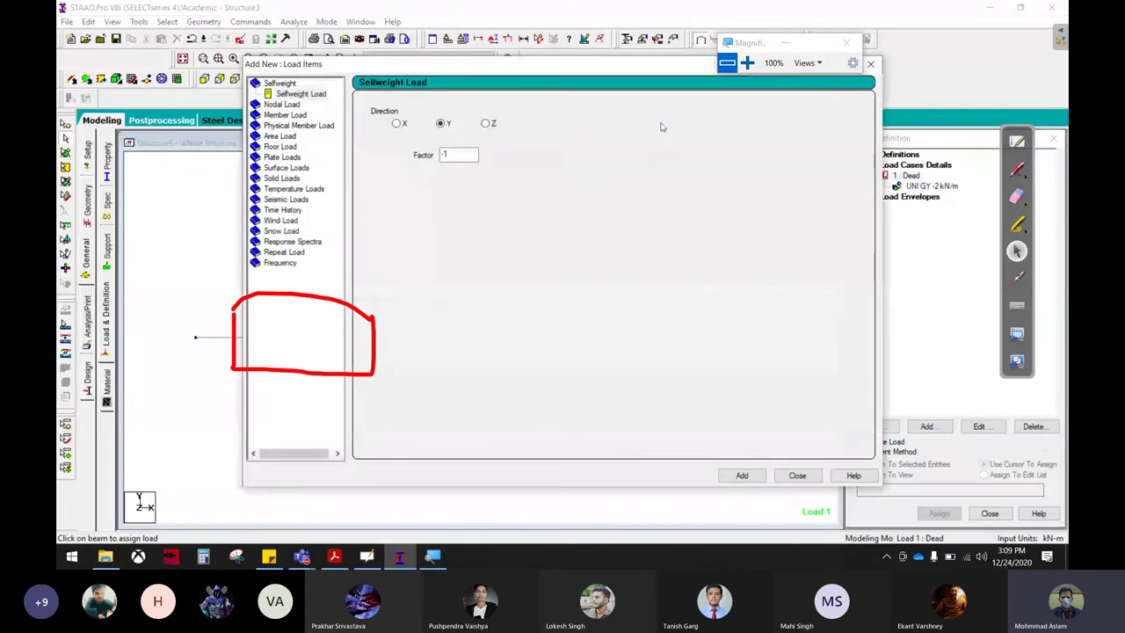
{"action": "left_click", "coordinate": [289, 116]}
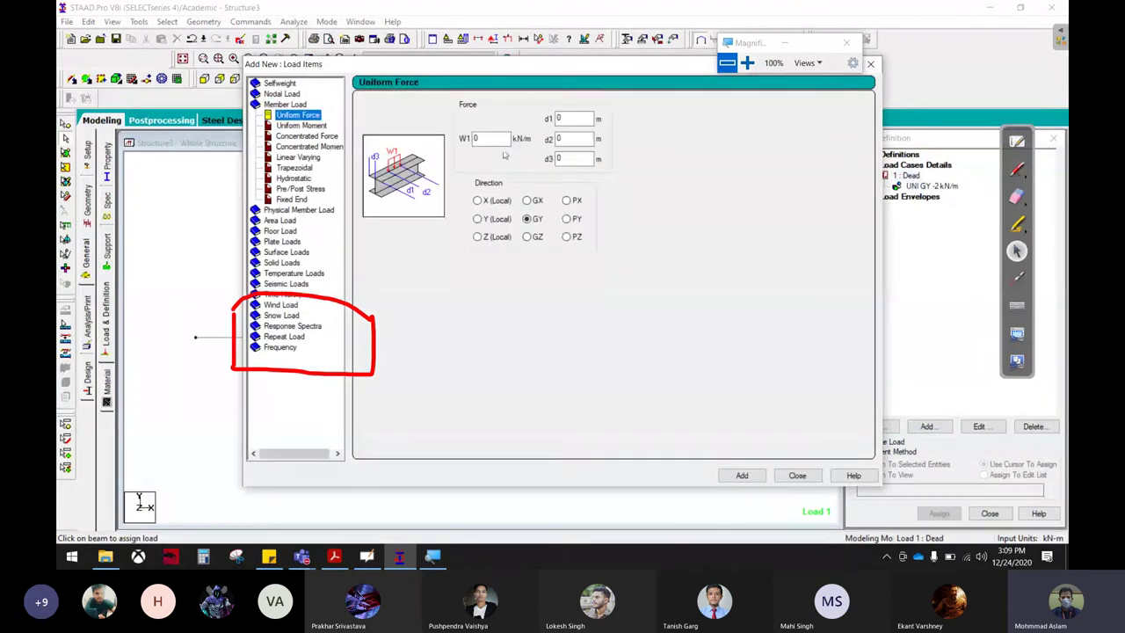
{"action": "double_click", "coordinate": [477, 138]}
{"action": "type", "text": "-2"}
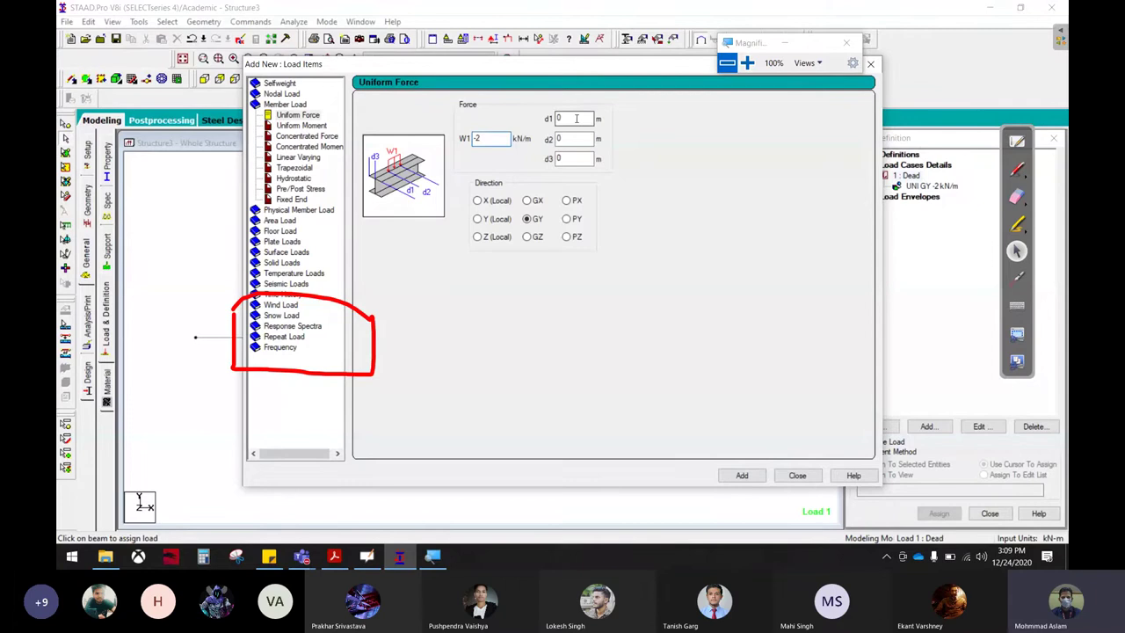
{"action": "key", "text": "Tab"}
{"action": "left_click", "coordinate": [742, 475]}
{"action": "left_click", "coordinate": [797, 475]}
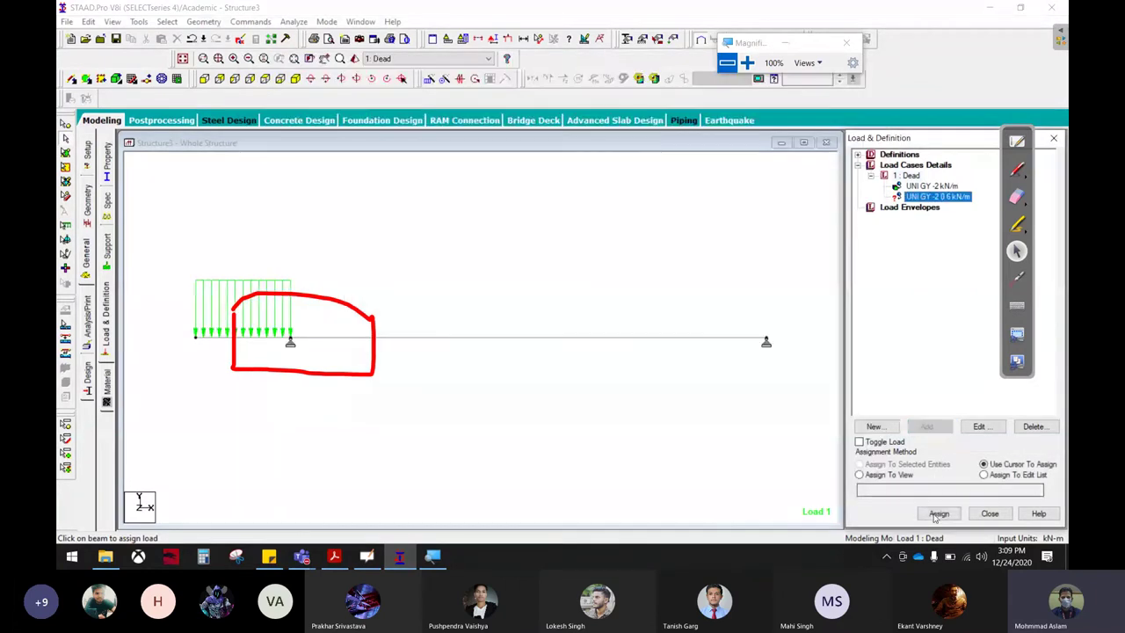
- Assign the new uniform load to the main span member
{"action": "left_click", "coordinate": [938, 513]}
{"action": "left_click", "coordinate": [512, 343]}
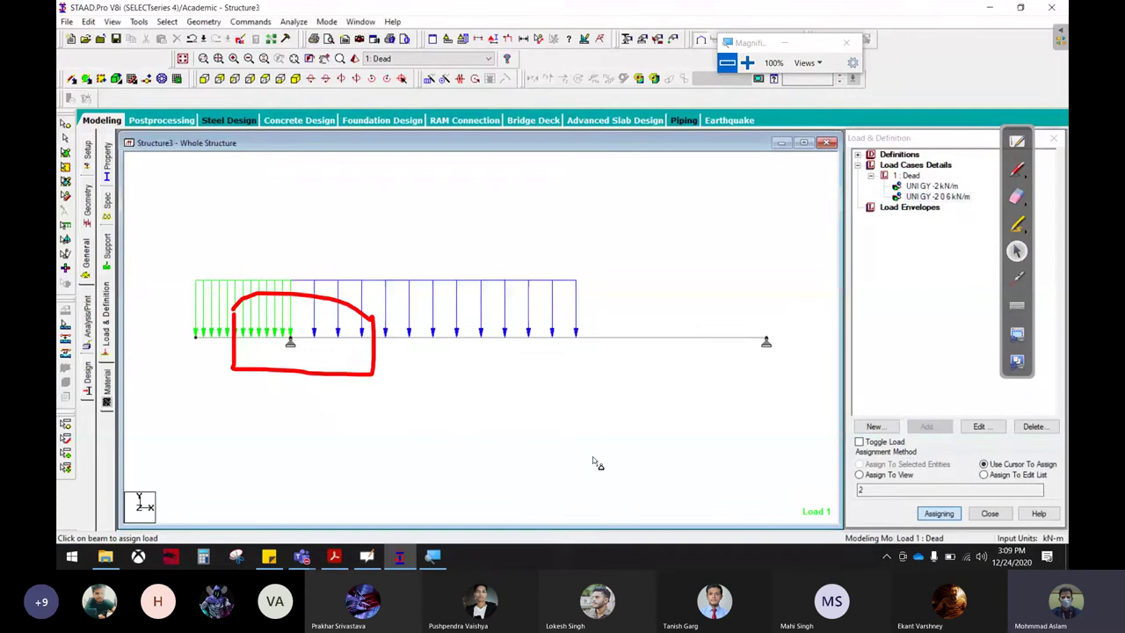
{"action": "left_click", "coordinate": [336, 557]}
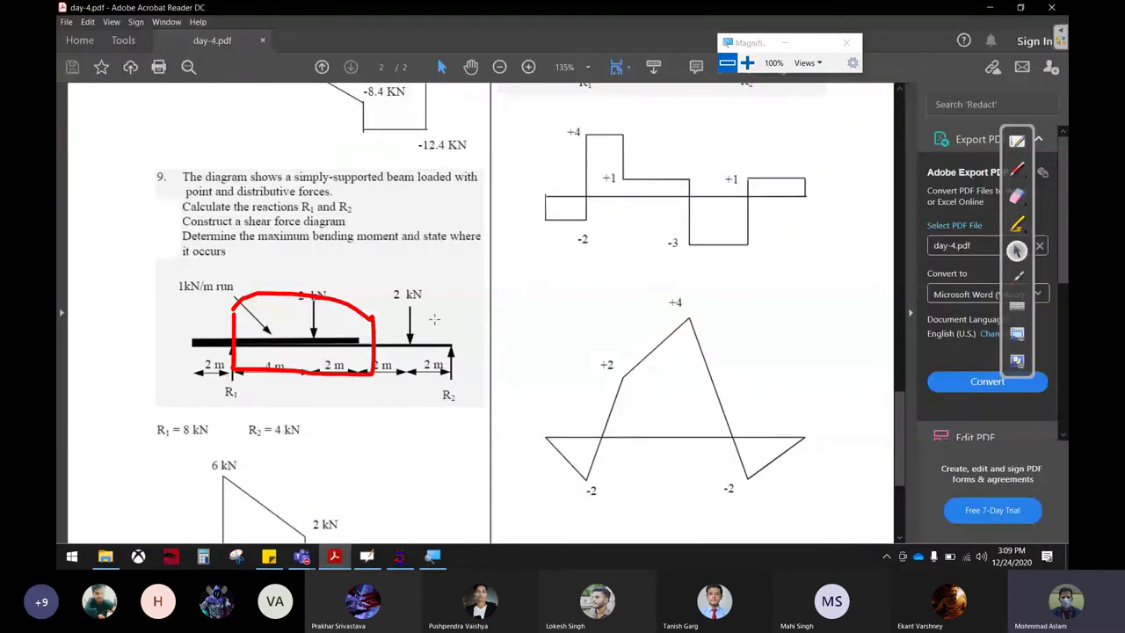
- Circle the second 2 kN point load label on problem 9's beam in red ink
{"action": "left_click", "coordinate": [1022, 173]}
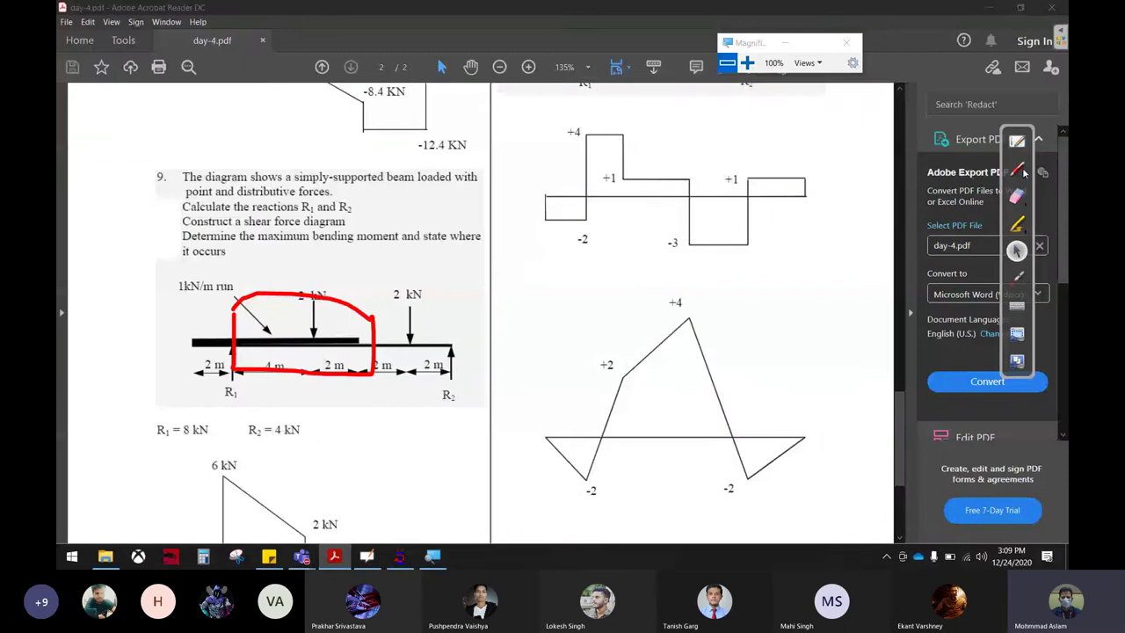
{"action": "left_click_drag", "start_coordinate": [443, 261], "coordinate": [425, 262]}
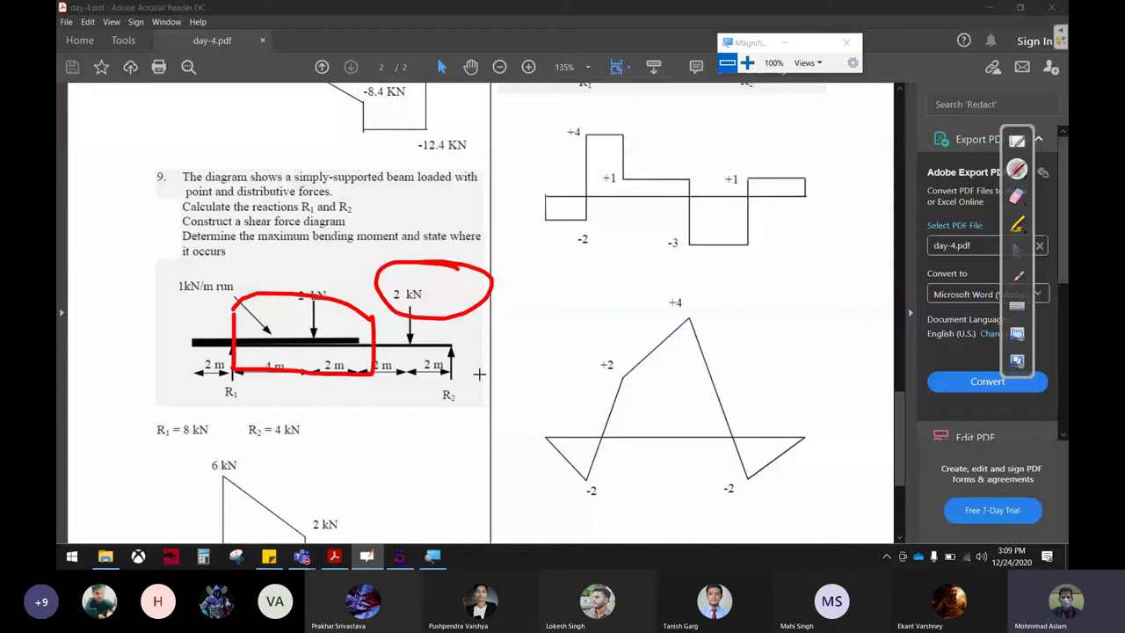
{"action": "key", "text": "Escape"}
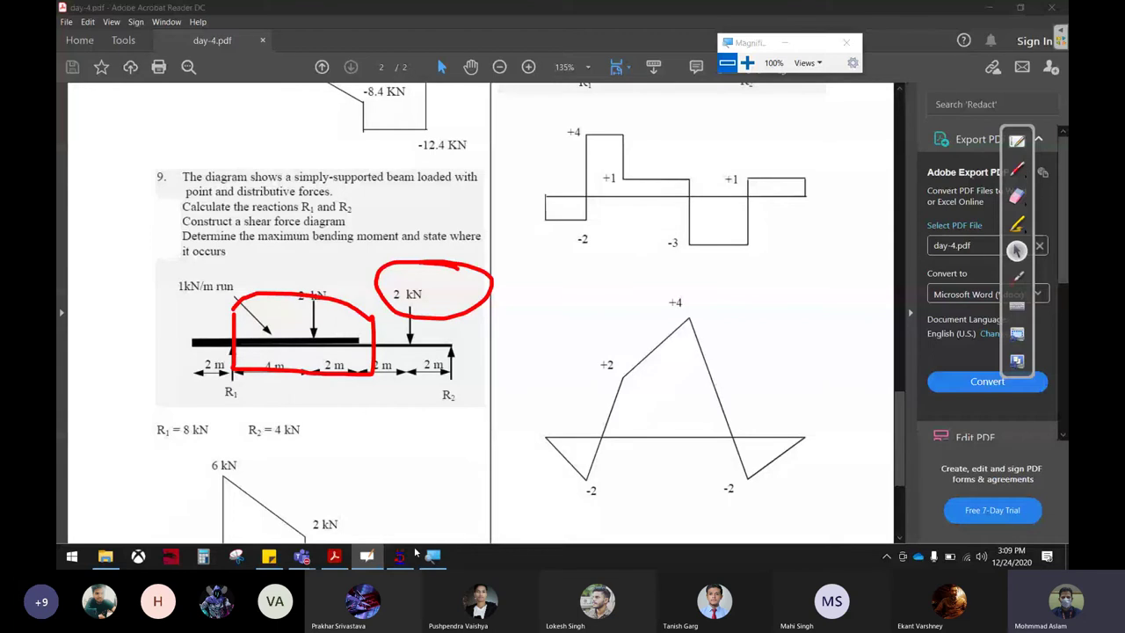
- Add a -2 kN concentrated load at 8 m and assign it to the main span
{"action": "left_click", "coordinate": [408, 554]}
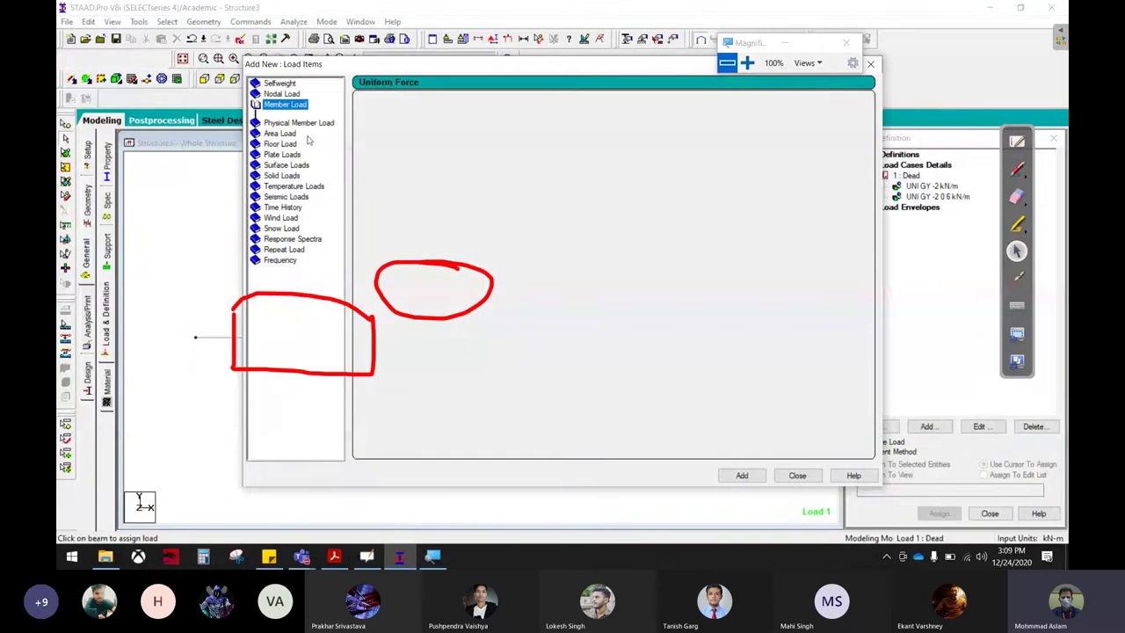
{"action": "left_click", "coordinate": [307, 136]}
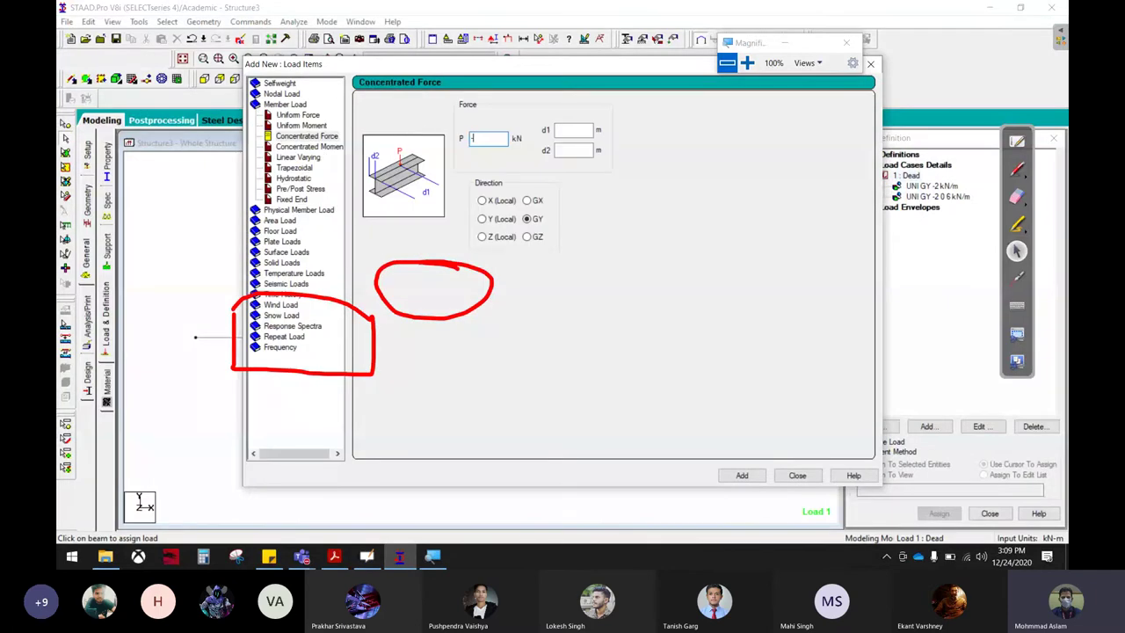
{"action": "type", "text": "-2"}
{"action": "left_click", "coordinate": [577, 130]}
{"action": "left_click", "coordinate": [742, 476]}
{"action": "left_click", "coordinate": [797, 475]}
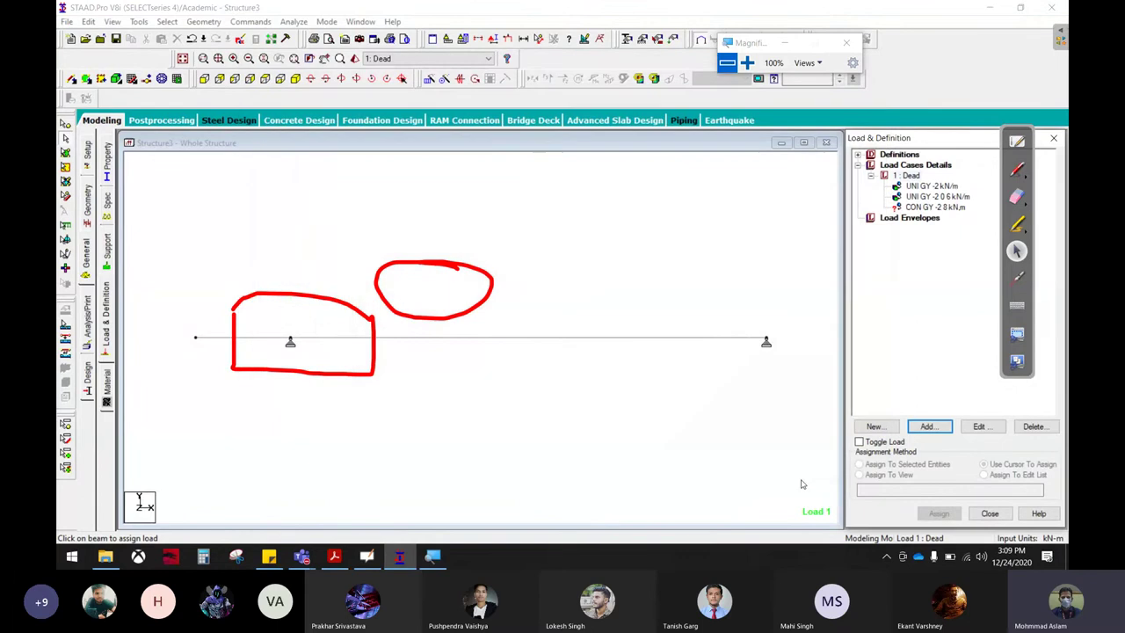
{"action": "left_click", "coordinate": [937, 208]}
{"action": "left_click", "coordinate": [721, 334]}
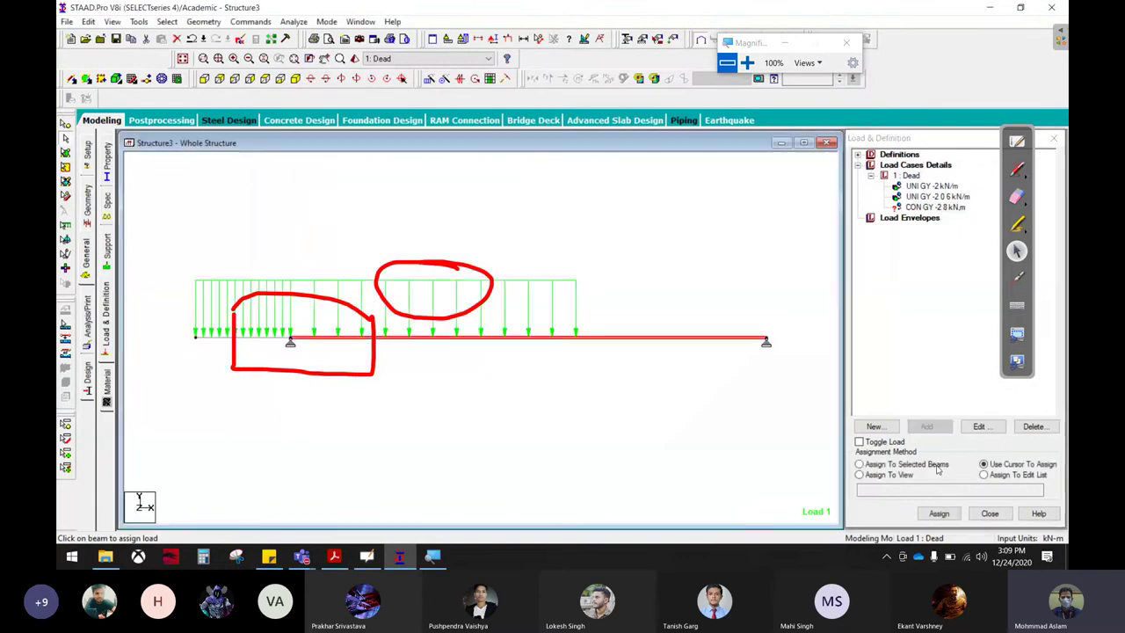
{"action": "left_click", "coordinate": [944, 515]}
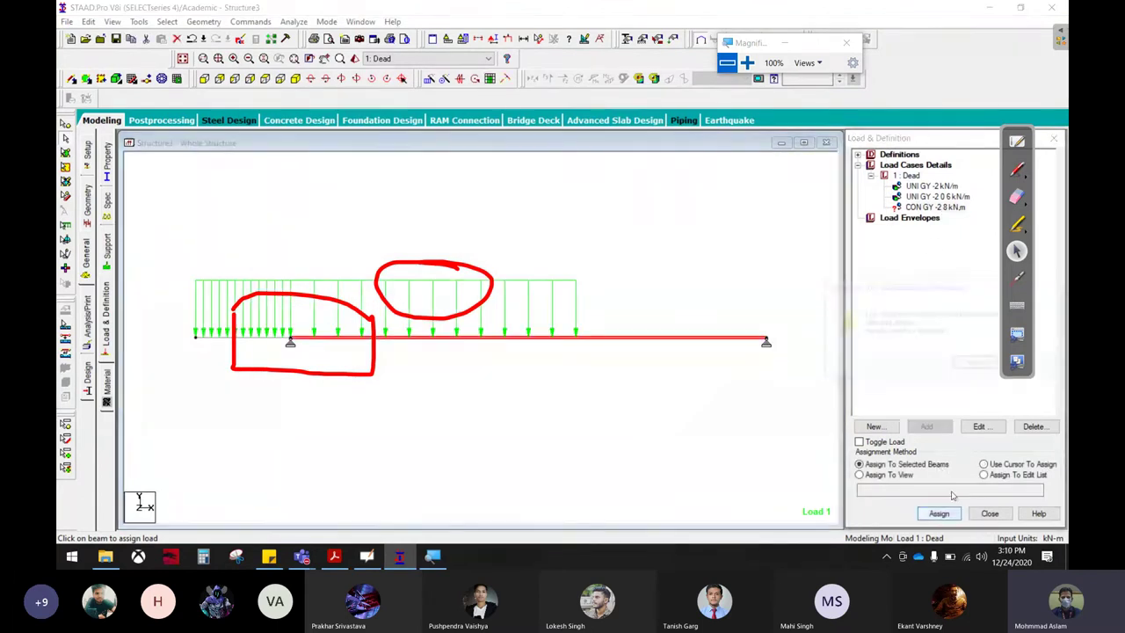
{"action": "left_click", "coordinate": [976, 367]}
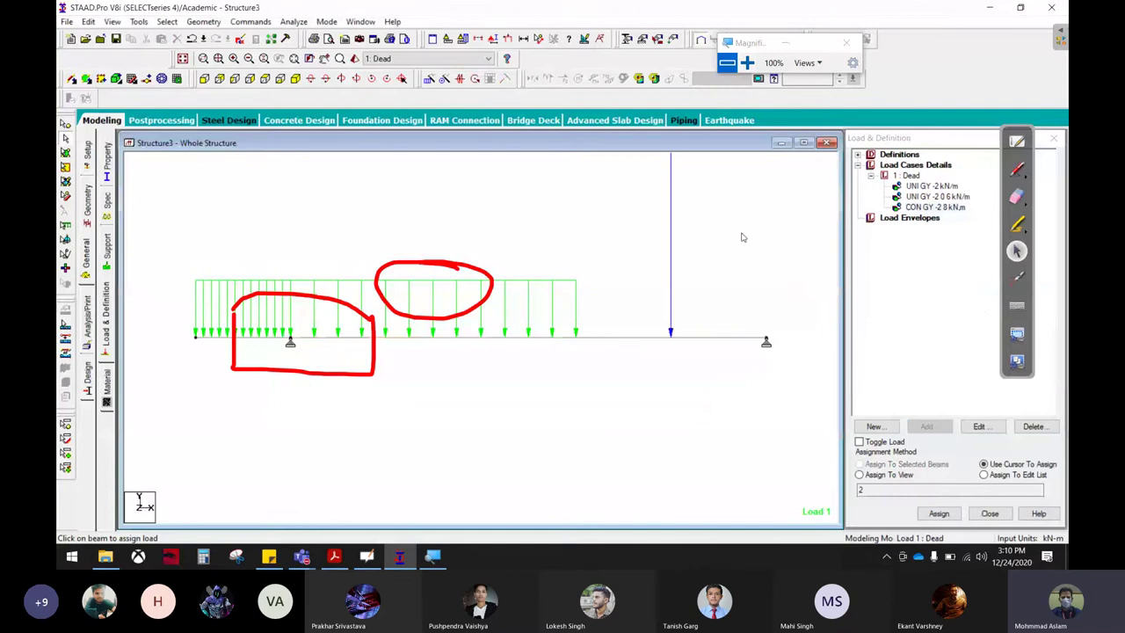
- Erase the red screen markings and reactivate the structure view
{"action": "left_click", "coordinate": [1021, 201]}
{"action": "mouse_move", "coordinate": [474, 281]}
{"action": "left_mouse_down"}
{"action": "mouse_move", "coordinate": [238, 276]}
{"action": "mouse_move", "coordinate": [296, 302]}
{"action": "left_mouse_up"}
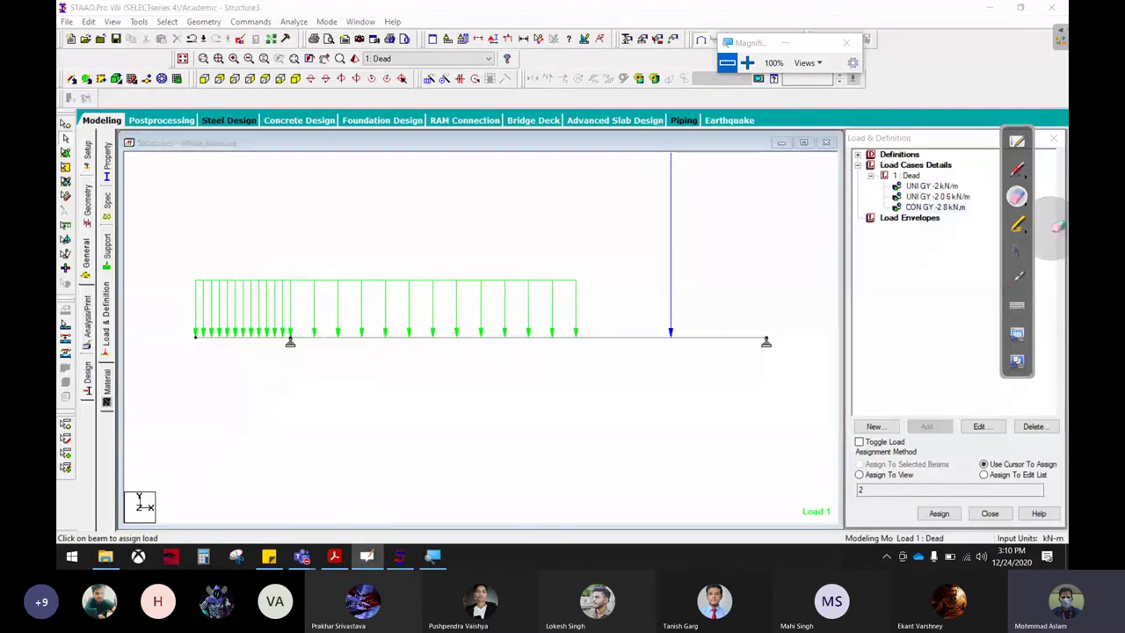
{"action": "left_click", "coordinate": [1017, 252]}
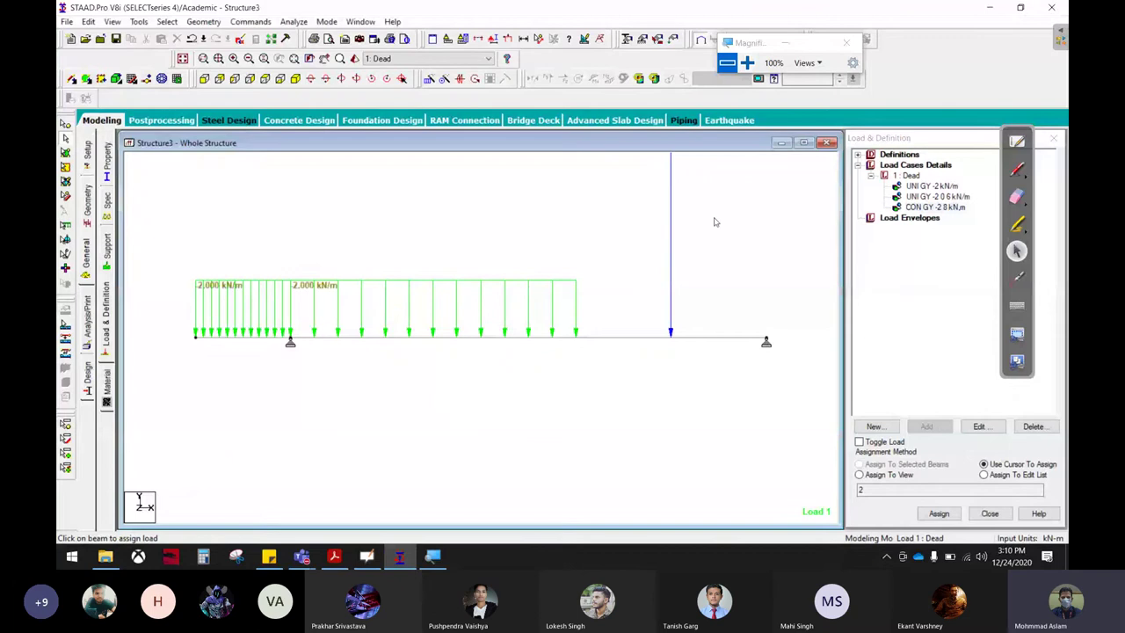
- Turn on load value labels so -2.000 kN/m and 2.000 kN appear on the beam
{"action": "left_click", "coordinate": [492, 39]}
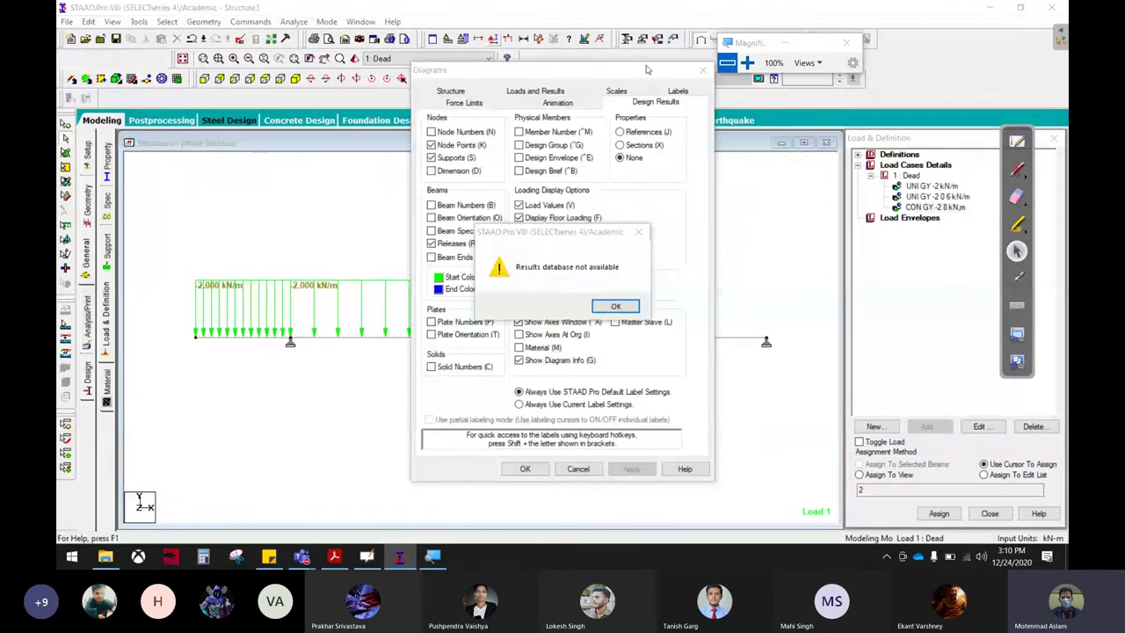
{"action": "key", "text": "Return"}
{"action": "left_click", "coordinate": [617, 91]}
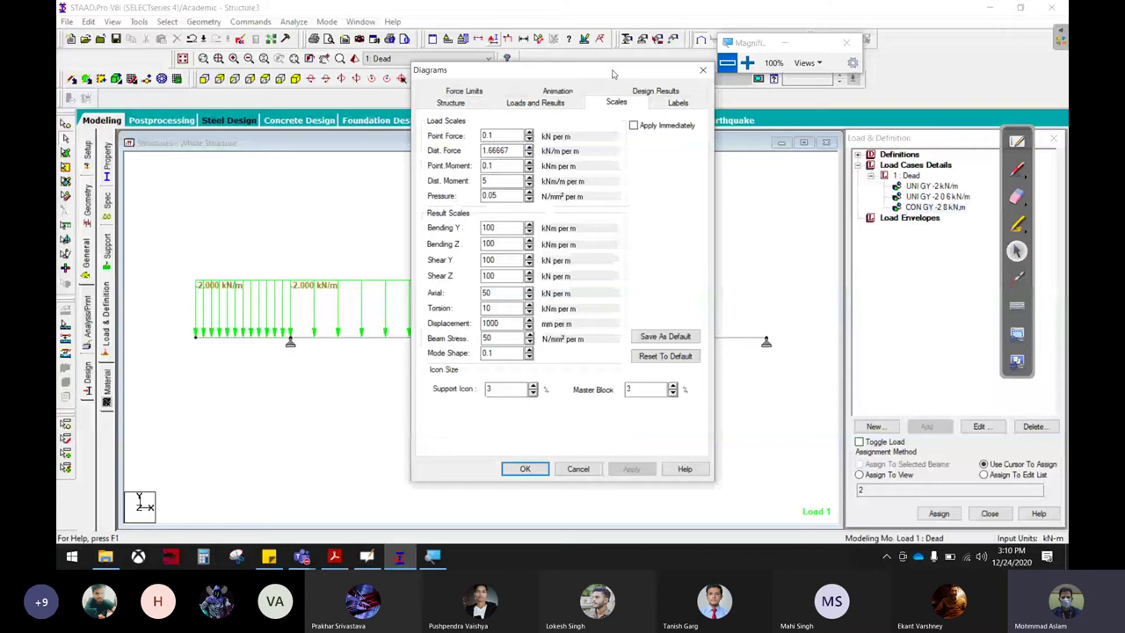
{"action": "left_click_drag", "start_coordinate": [613, 74], "coordinate": [980, 68]}
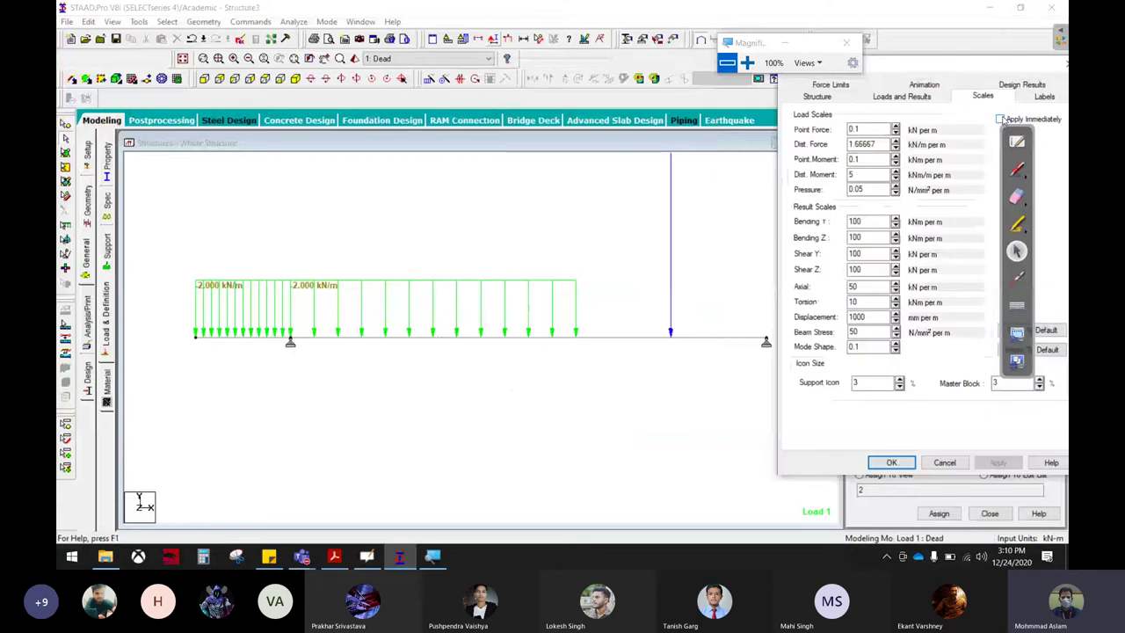
{"action": "key", "text": "Return"}
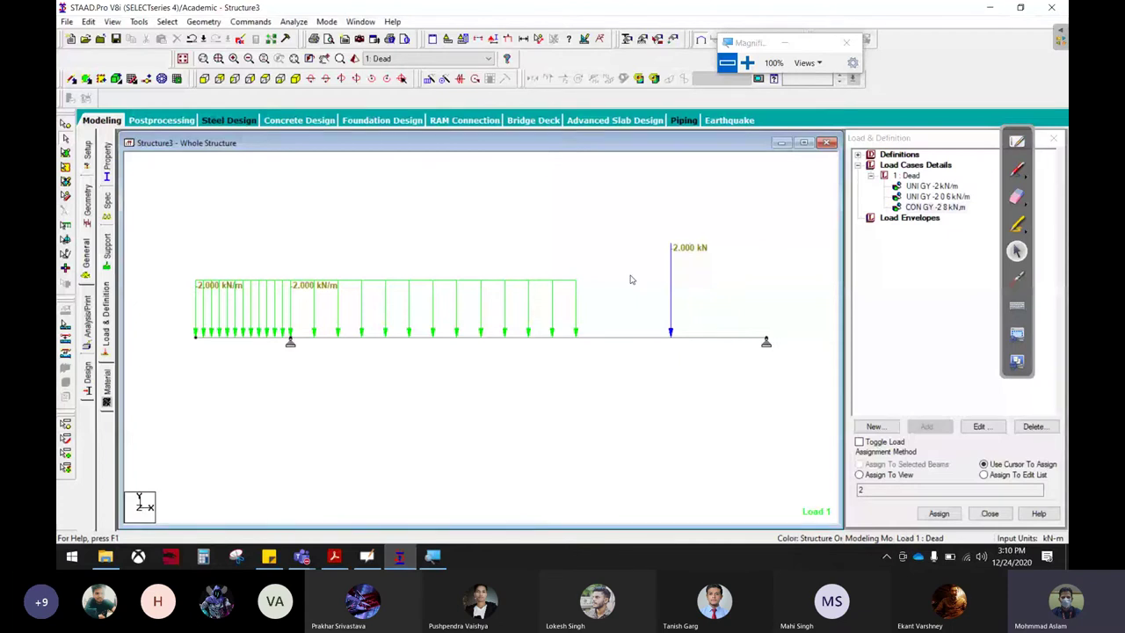
- Add PERFORM ANALYSIS, save and run the analysis, then view Load 1: Dead results
{"action": "left_click", "coordinate": [87, 321]}
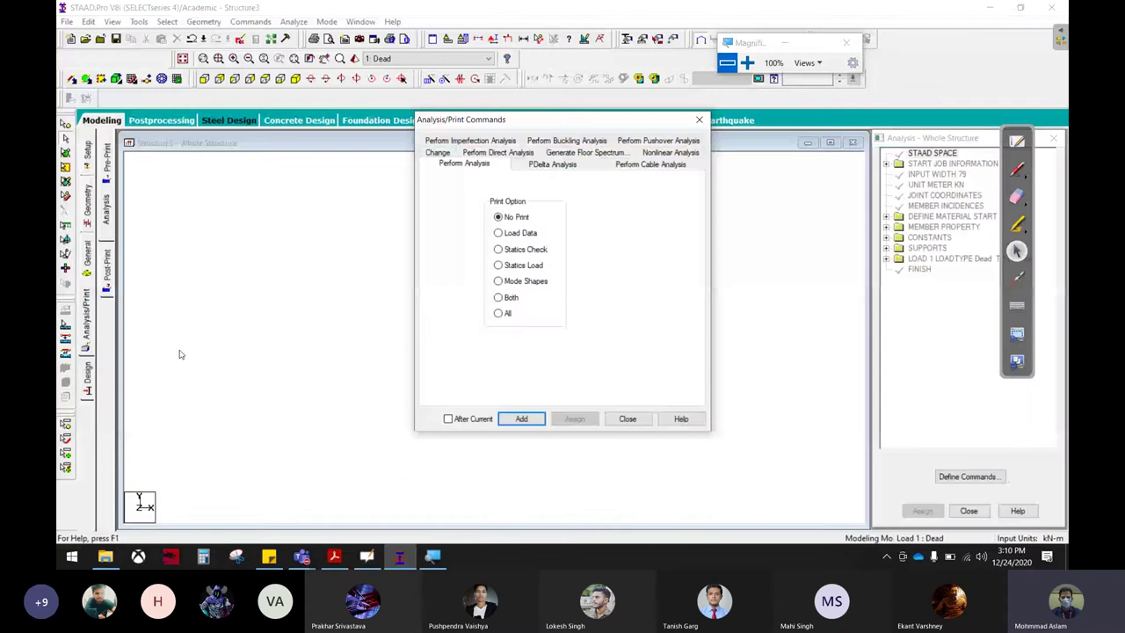
{"action": "key", "text": "Return"}
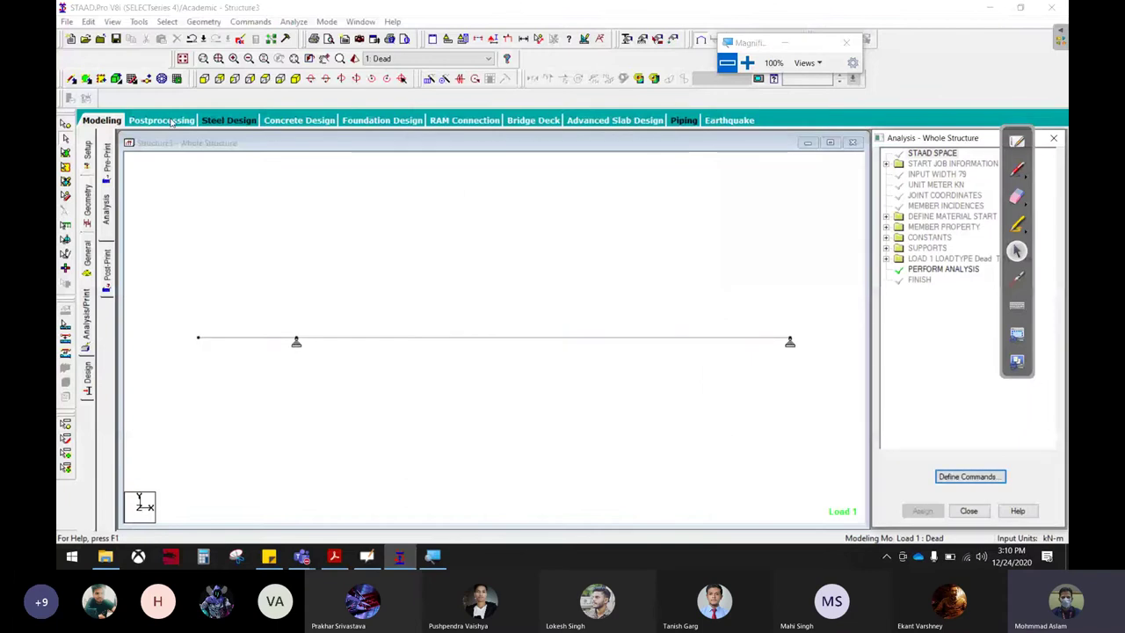
{"action": "left_click", "coordinate": [294, 21]}
{"action": "left_click", "coordinate": [316, 32]}
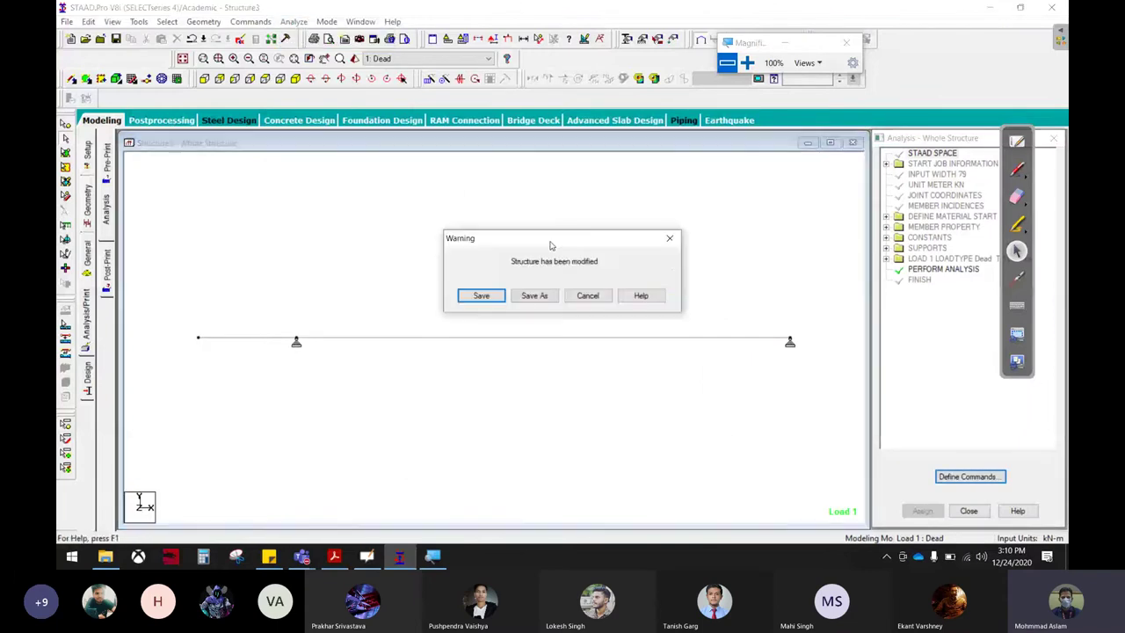
{"action": "key", "text": "Return"}
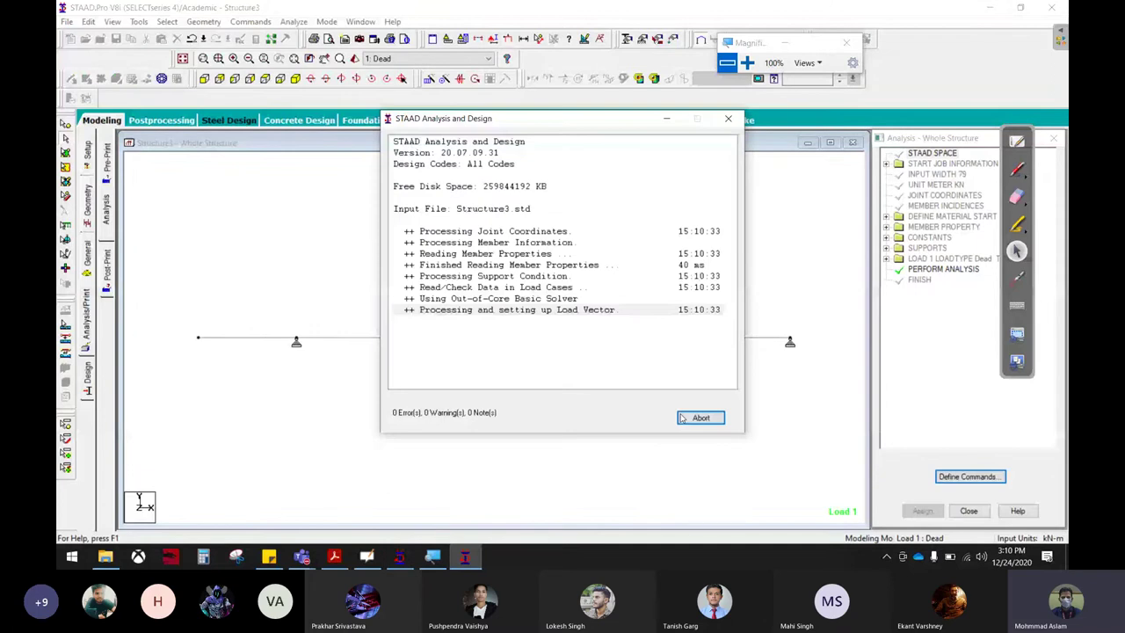
{"action": "left_click", "coordinate": [683, 417]}
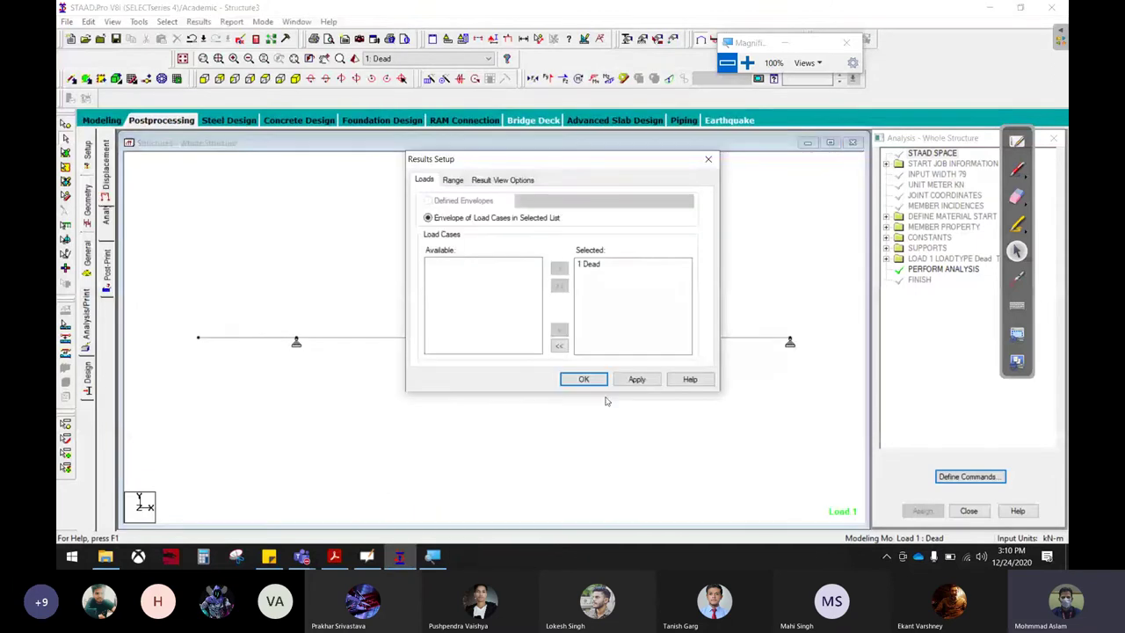
{"action": "left_click", "coordinate": [584, 379]}
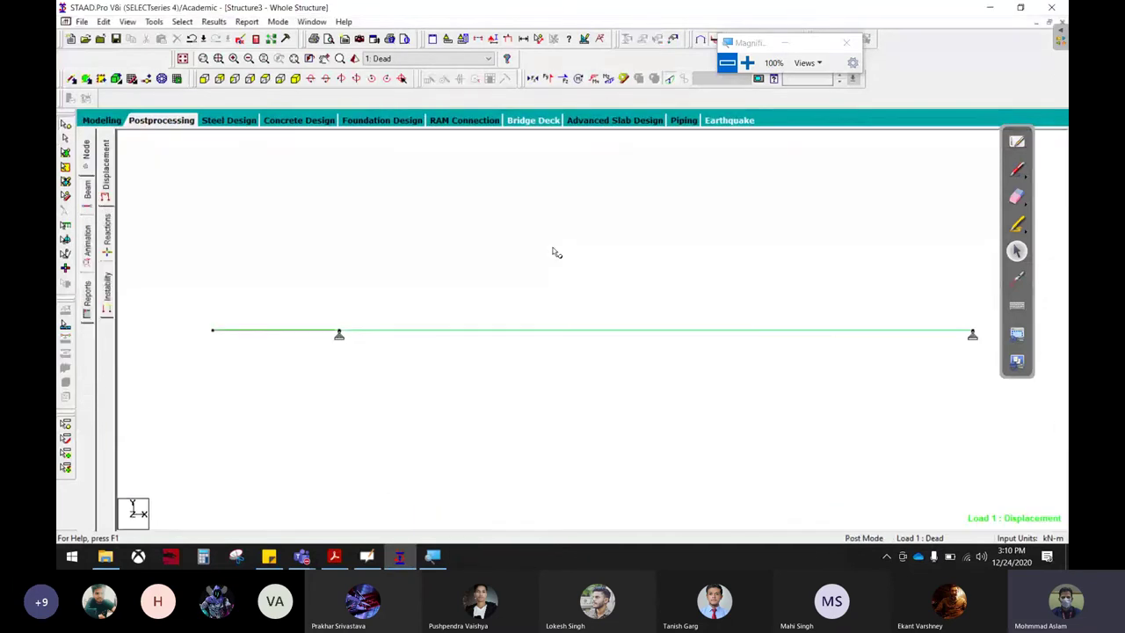
- Show the bending moment diagram labelled with maxima of 4.000 kNm and -17.000 kNm
{"action": "left_click", "coordinate": [607, 79]}
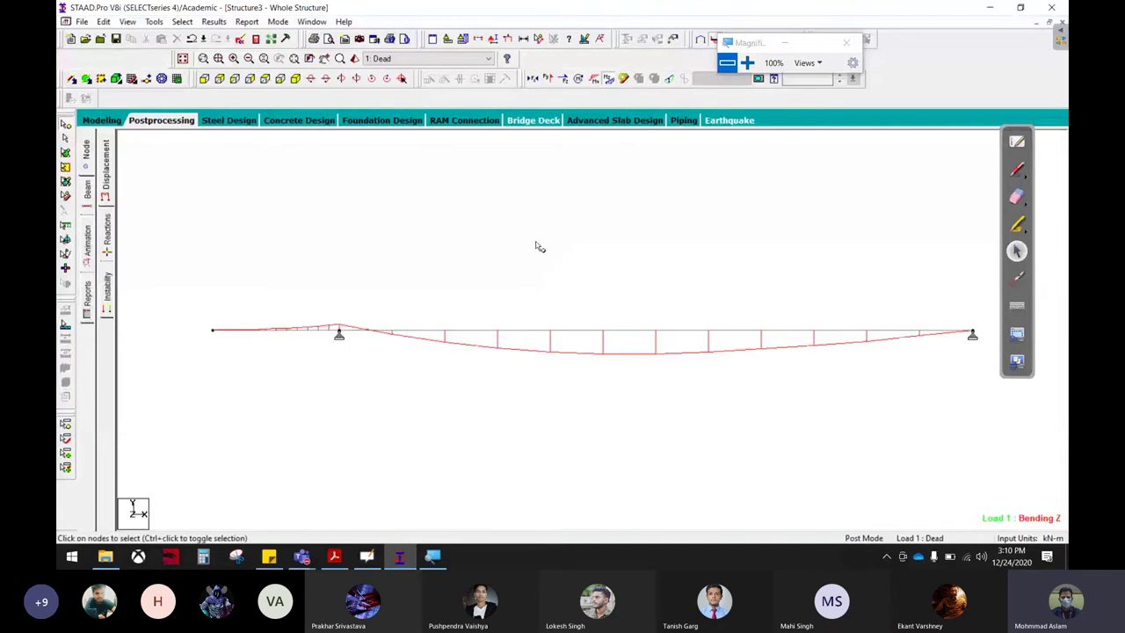
{"action": "left_click", "coordinate": [214, 21]}
{"action": "left_click", "coordinate": [235, 231]}
{"action": "left_click", "coordinate": [513, 175]}
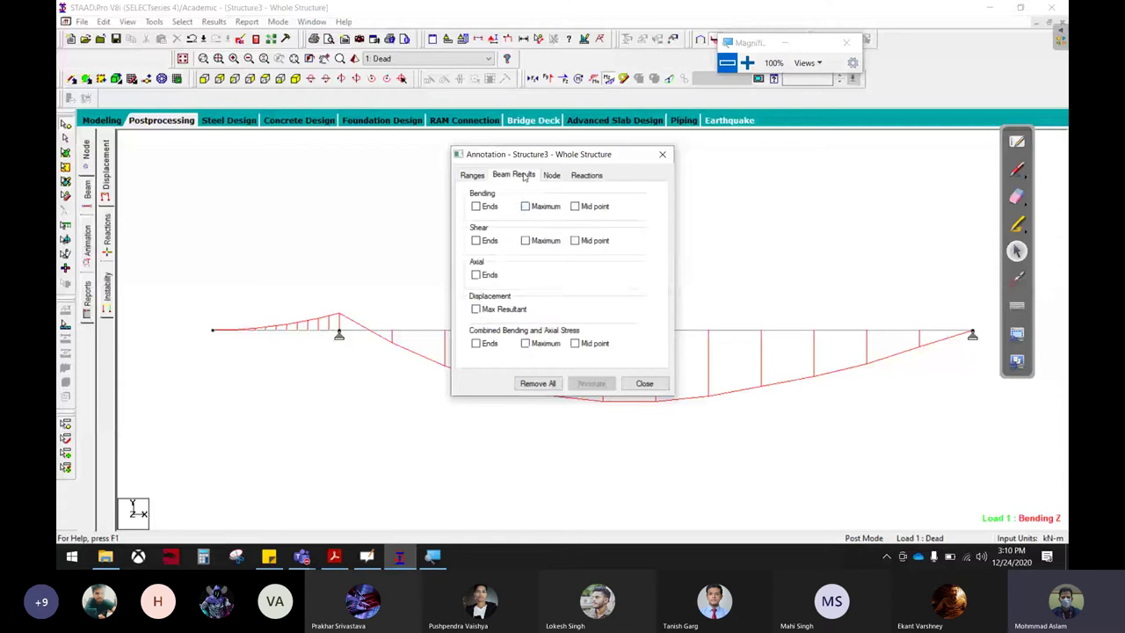
{"action": "left_click", "coordinate": [525, 206]}
{"action": "left_click", "coordinate": [593, 387]}
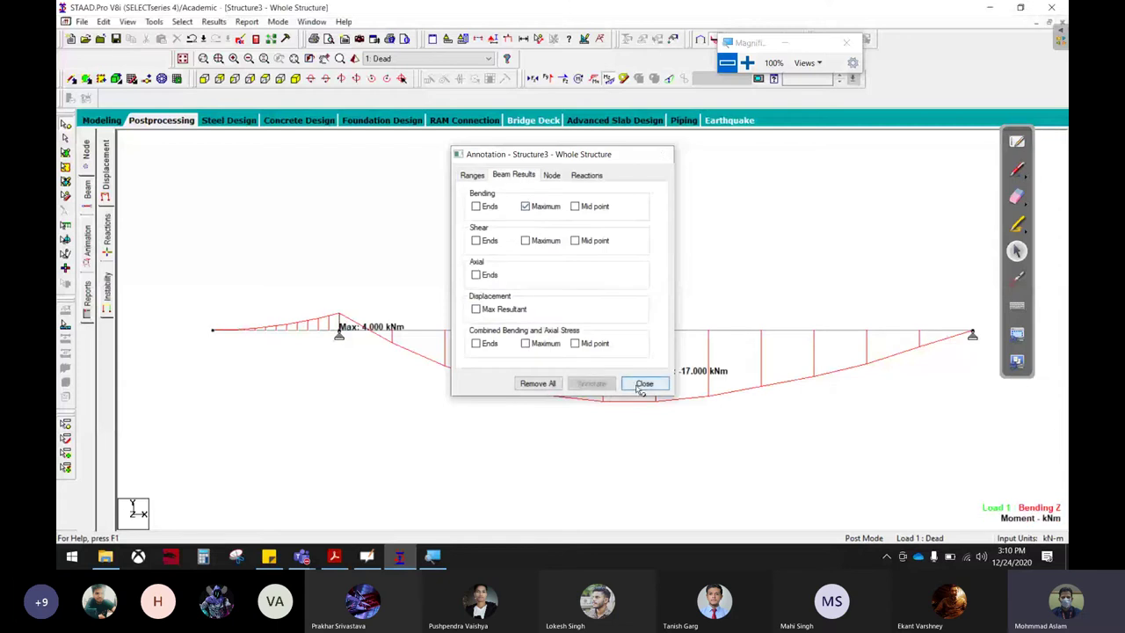
{"action": "left_click", "coordinate": [645, 383]}
{"action": "left_click", "coordinate": [578, 78]}
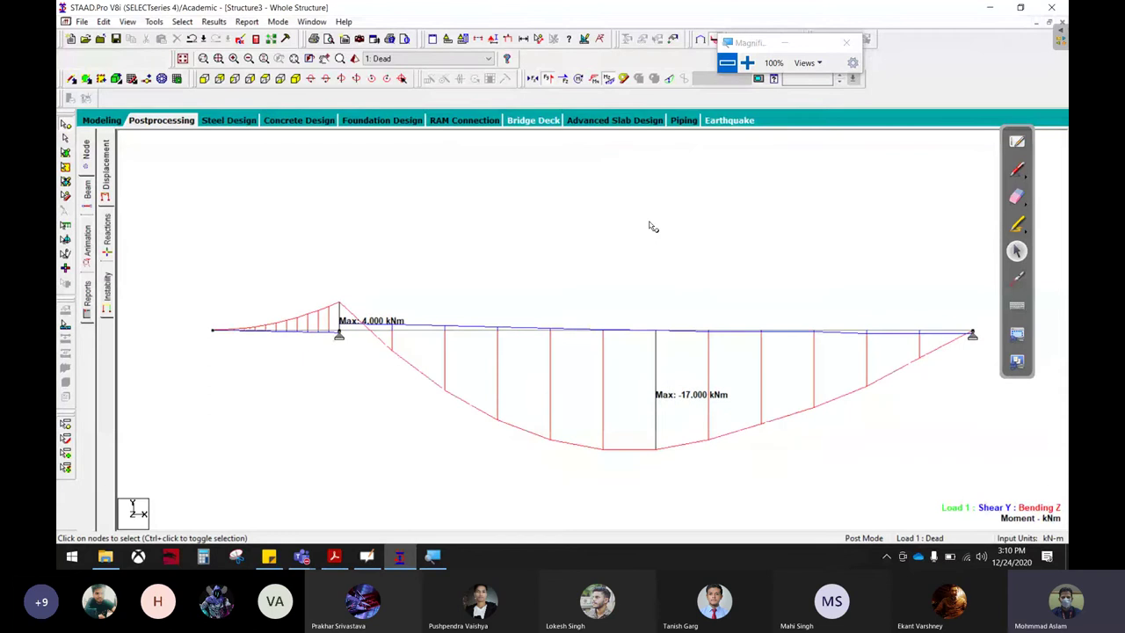
{"action": "left_click", "coordinate": [549, 78]}
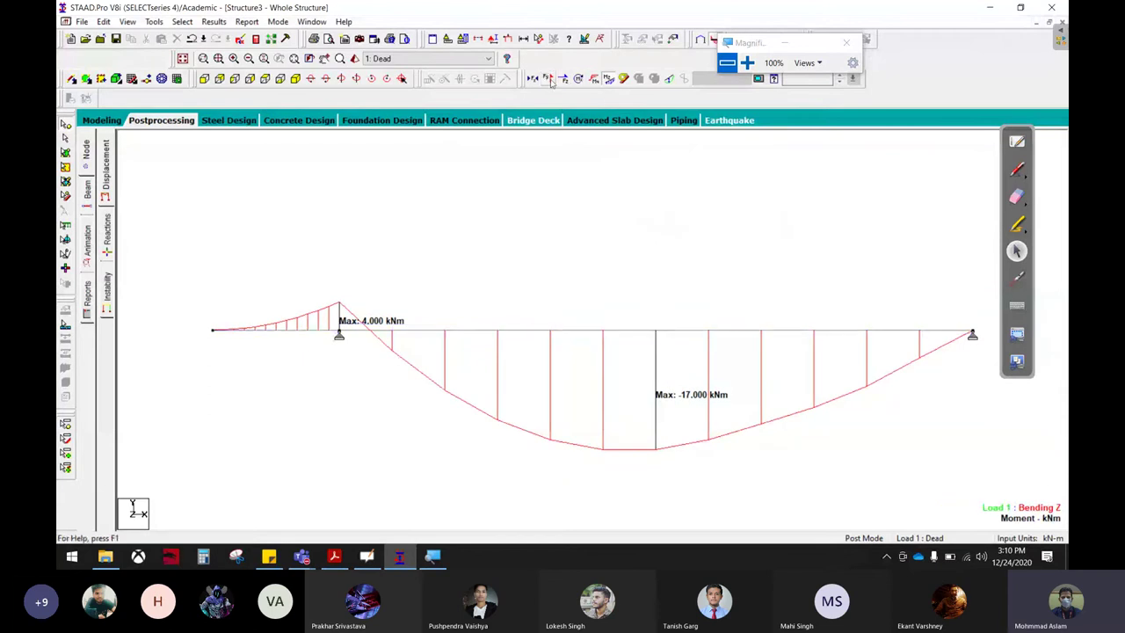
- Scroll through day-4.pdf to review the shear force diagrams for questions 8 and 9
{"action": "left_click", "coordinate": [337, 557]}
{"action": "scroll", "coordinate": [383, 422], "scroll_direction": "down", "scroll_amount": 3}
{"action": "scroll", "coordinate": [383, 418], "scroll_direction": "down", "scroll_amount": 2}
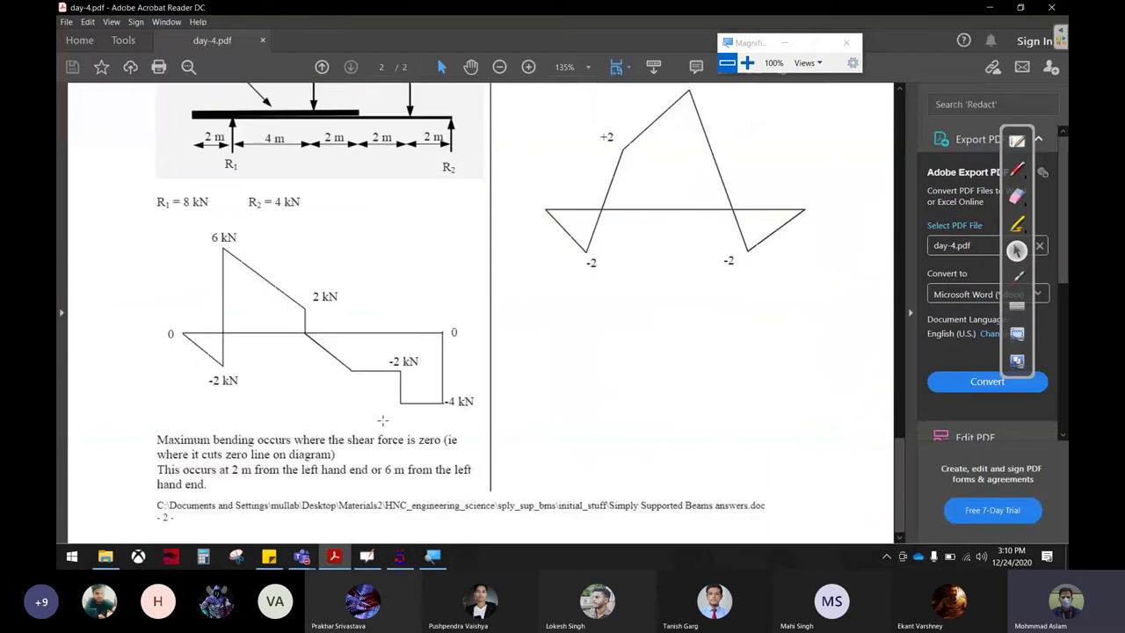
{"action": "scroll", "coordinate": [391, 413], "scroll_direction": "up", "scroll_amount": 5}
{"action": "scroll", "coordinate": [400, 405], "scroll_direction": "up", "scroll_amount": 3}
{"action": "scroll", "coordinate": [402, 402], "scroll_direction": "up", "scroll_amount": 3}
{"action": "scroll", "coordinate": [406, 399], "scroll_direction": "up", "scroll_amount": 3}
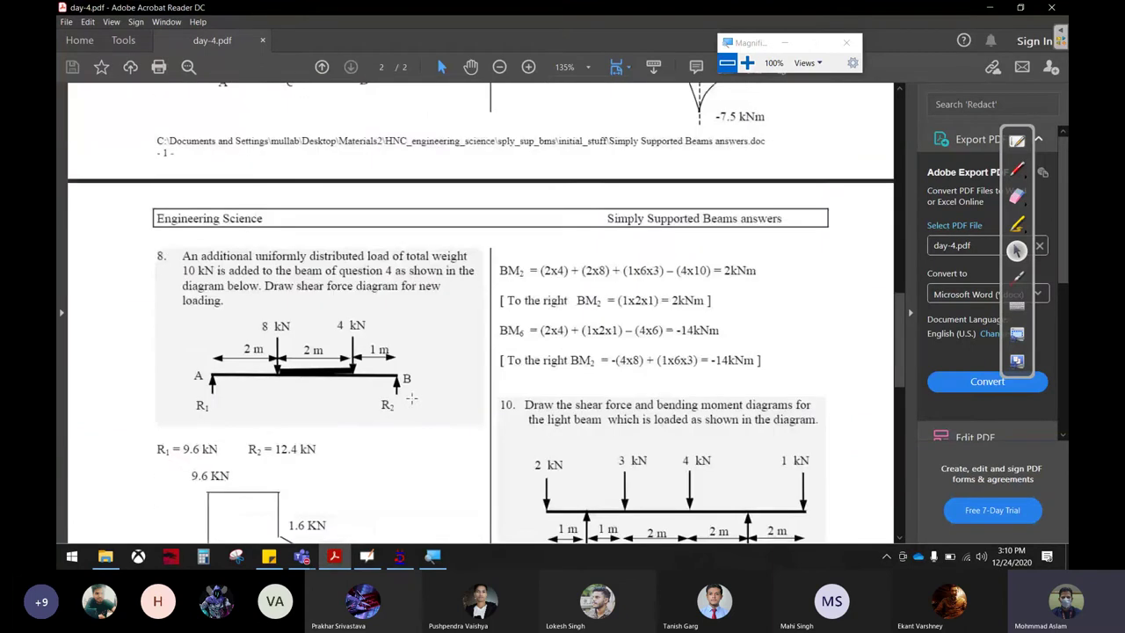
{"action": "scroll", "coordinate": [412, 396], "scroll_direction": "up", "scroll_amount": 1}
{"action": "scroll", "coordinate": [413, 393], "scroll_direction": "down", "scroll_amount": 4}
{"action": "scroll", "coordinate": [415, 391], "scroll_direction": "down", "scroll_amount": 8}
{"action": "scroll", "coordinate": [418, 387], "scroll_direction": "down", "scroll_amount": 1}
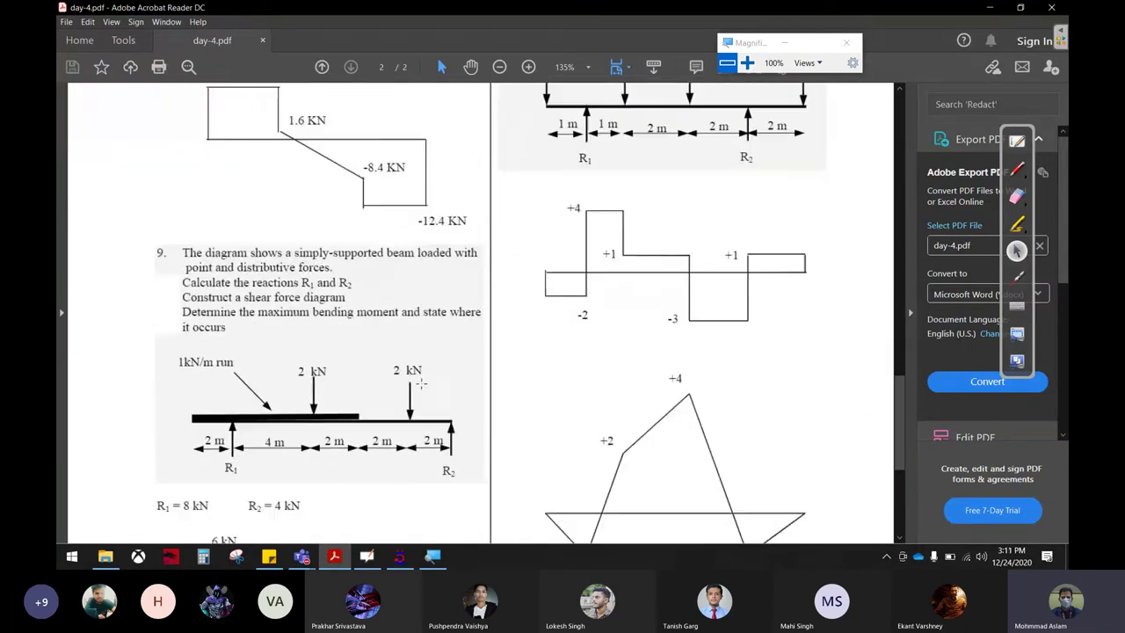
{"action": "scroll", "coordinate": [421, 383], "scroll_direction": "up", "scroll_amount": 4}
{"action": "scroll", "coordinate": [424, 377], "scroll_direction": "up", "scroll_amount": 3}
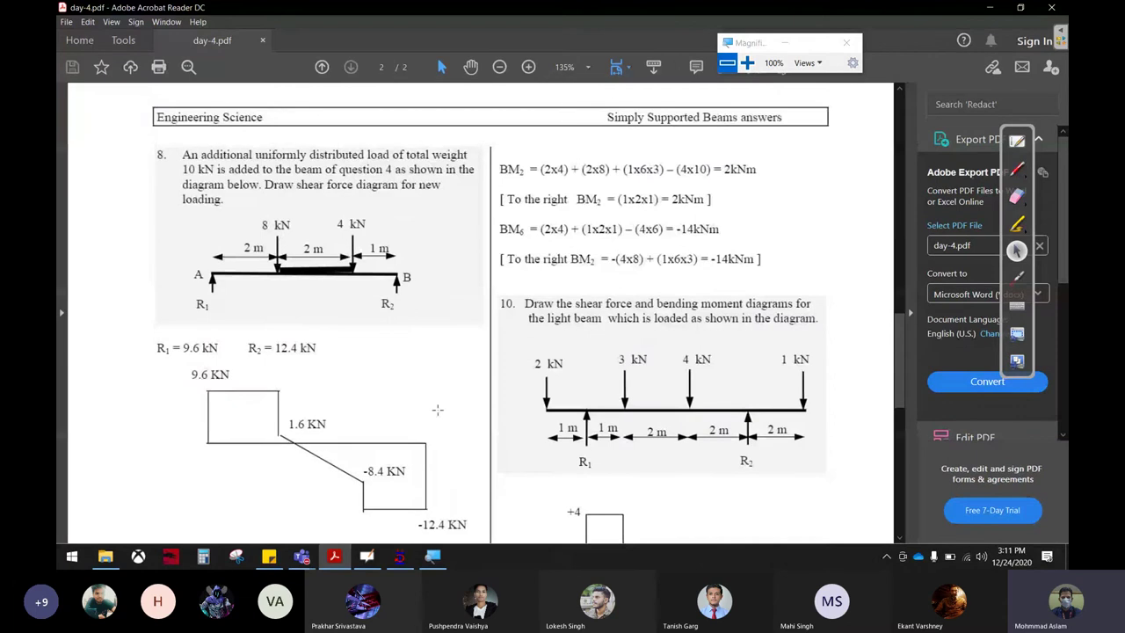
- Switch the beam view to the shear force diagram, glancing at the PDF answers
{"action": "left_click", "coordinate": [409, 558]}
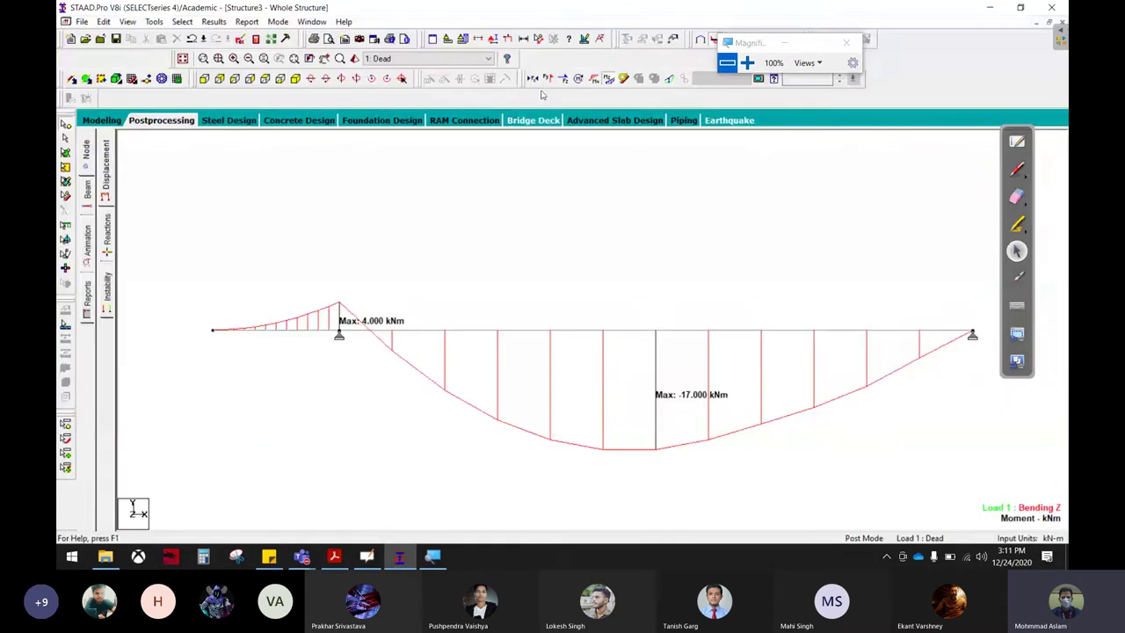
{"action": "left_click", "coordinate": [549, 78]}
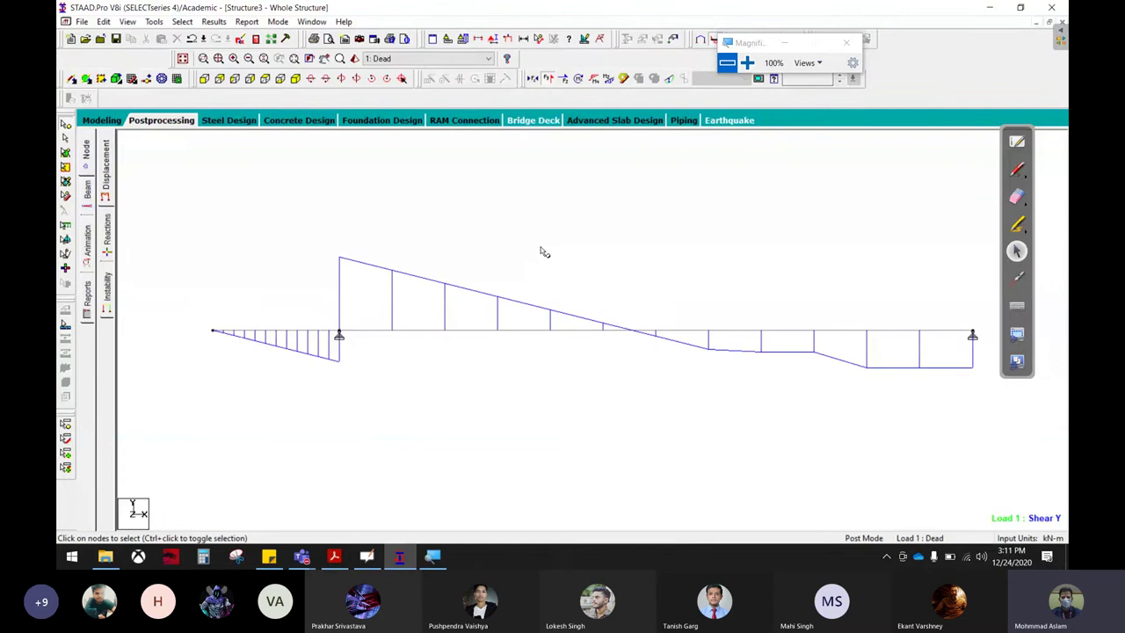
{"action": "left_click", "coordinate": [345, 559]}
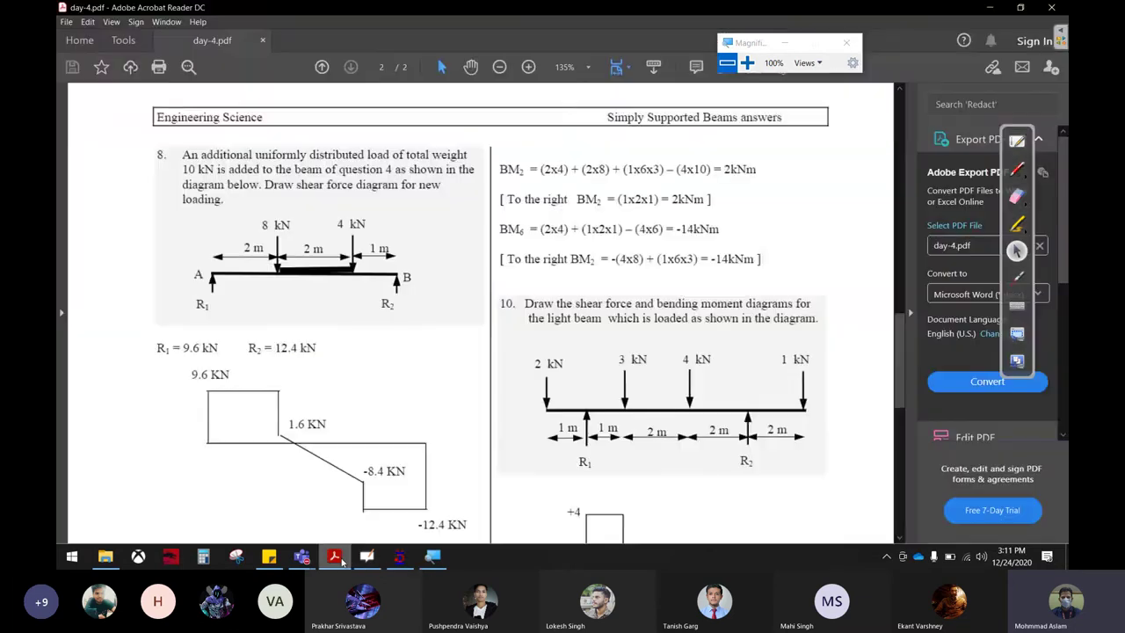
{"action": "left_click", "coordinate": [341, 561]}
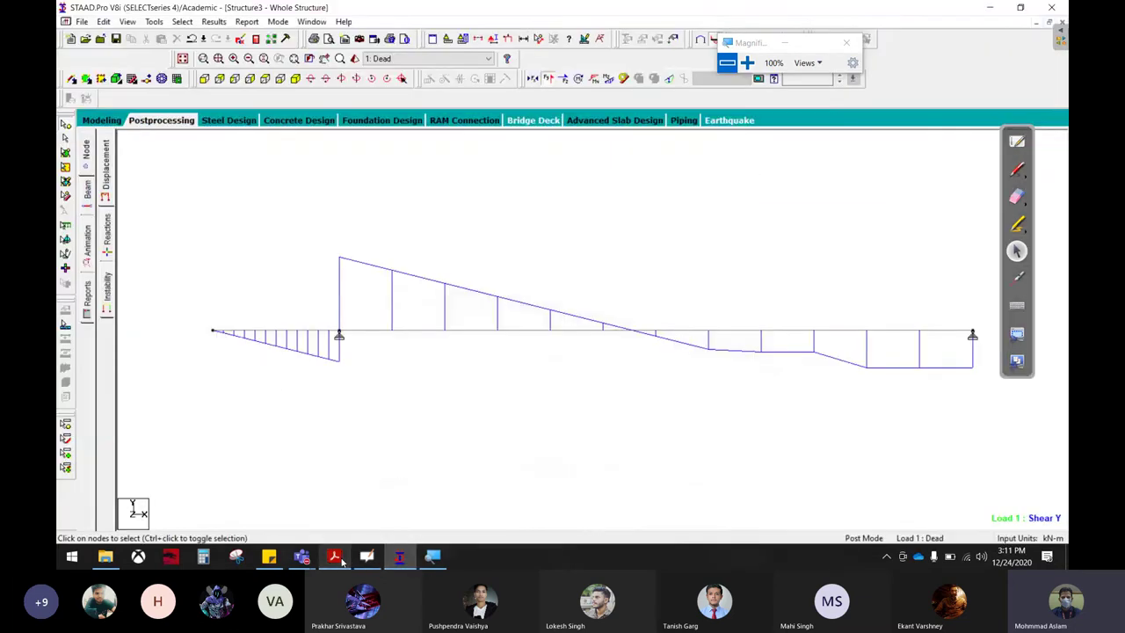
{"action": "left_click", "coordinate": [342, 561]}
{"action": "left_click", "coordinate": [342, 560]}
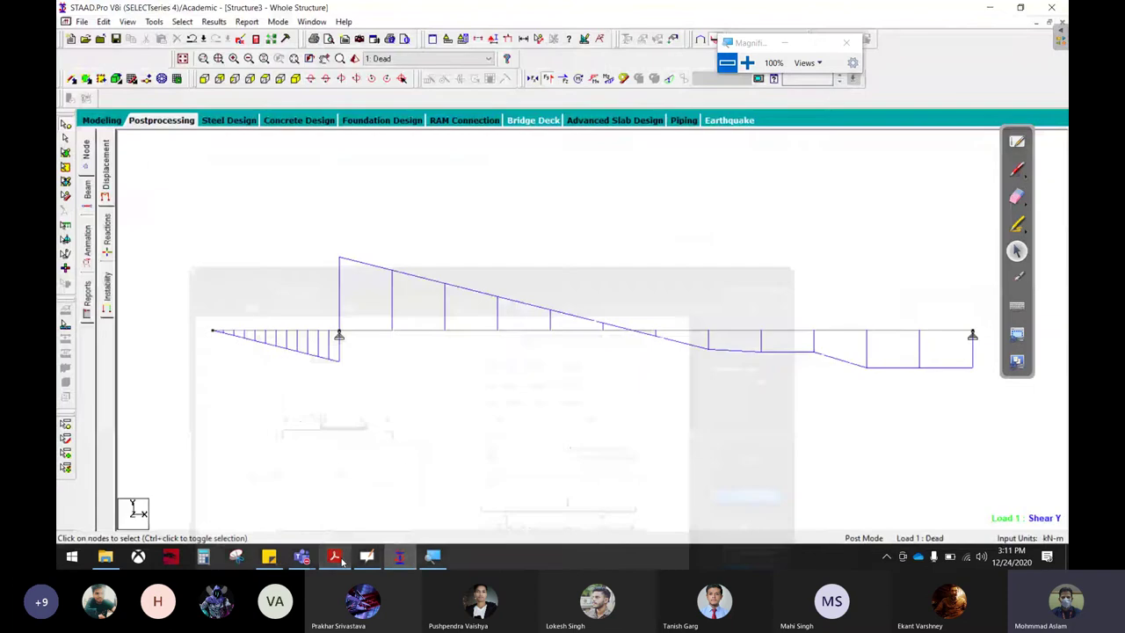
- Label shear maxima 9.200 kN and -4.000 kN instead of bending maxima
{"action": "left_click", "coordinate": [214, 22]}
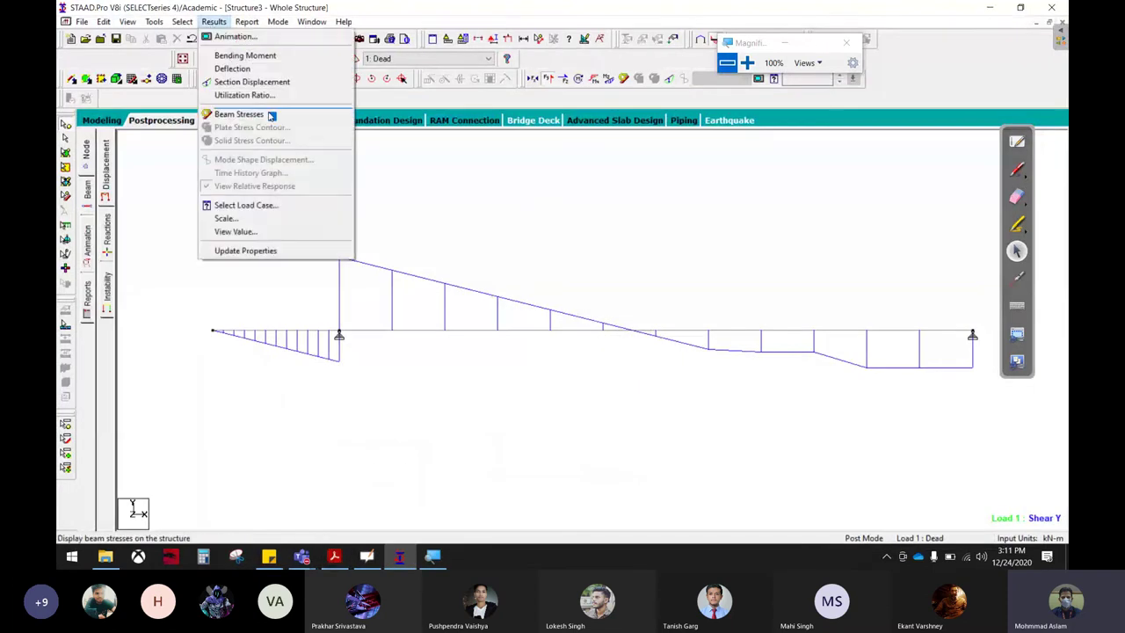
{"action": "left_click", "coordinate": [262, 233]}
{"action": "left_click", "coordinate": [517, 176]}
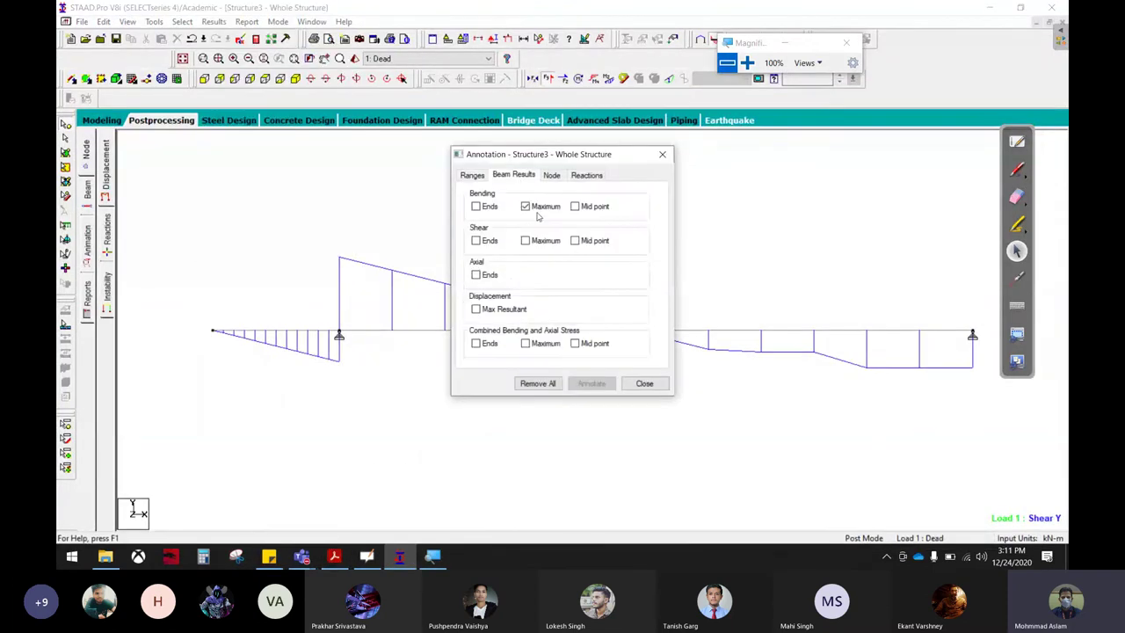
{"action": "left_click", "coordinate": [542, 240]}
{"action": "left_click", "coordinate": [542, 211]}
{"action": "left_click", "coordinate": [591, 384]}
{"action": "left_click", "coordinate": [644, 383]}
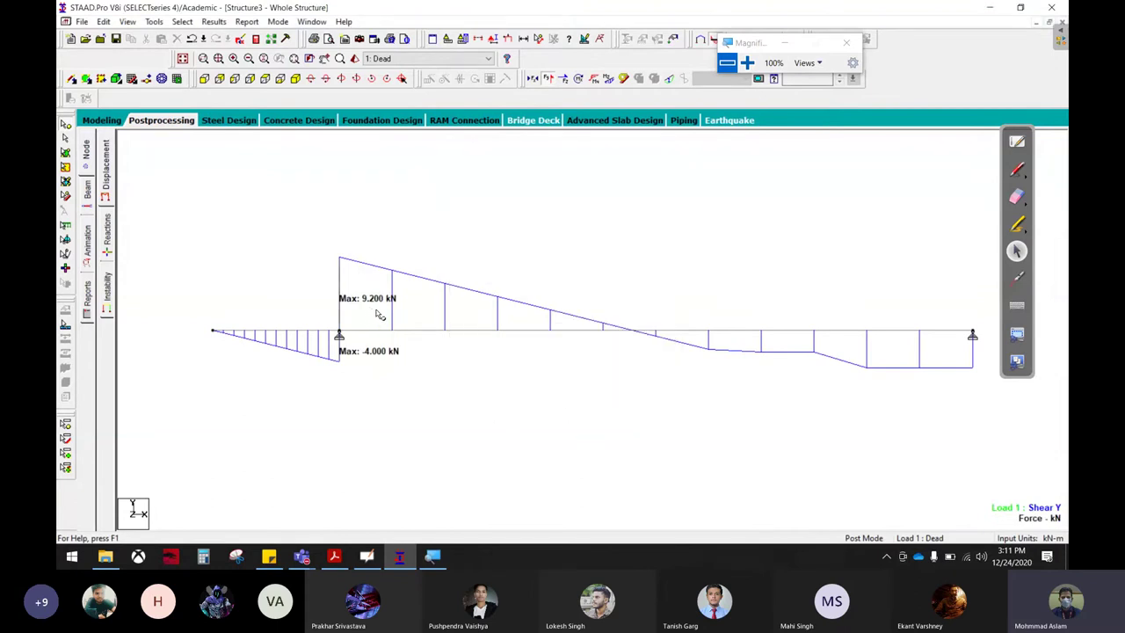
{"action": "left_click", "coordinate": [335, 558]}
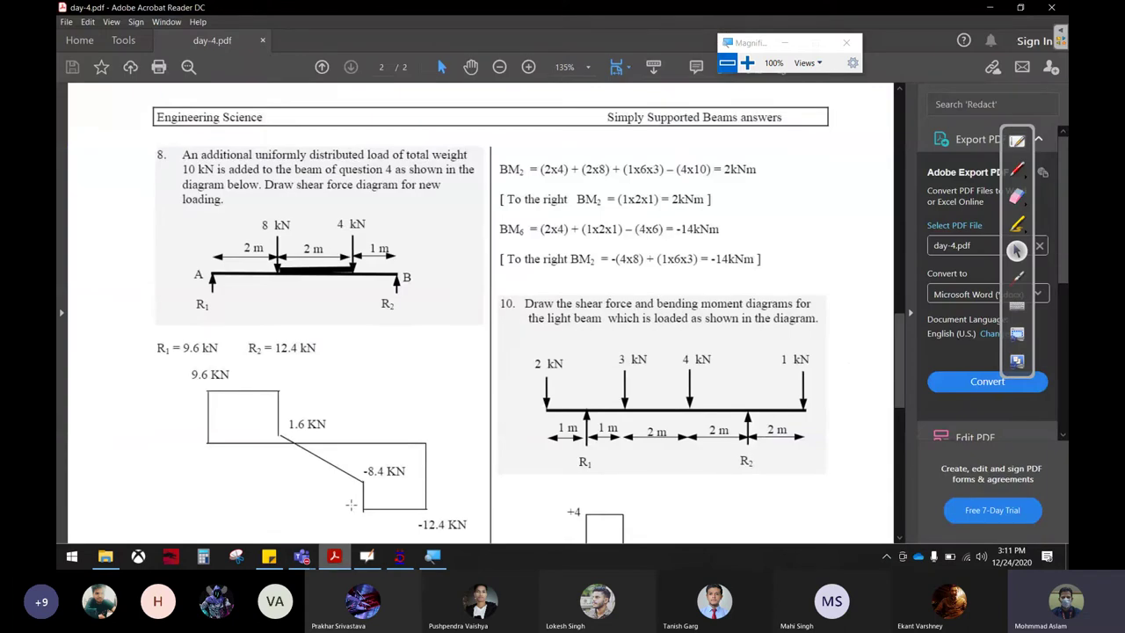
- Minimize the PDF and clear the shear diagram from STAAD's beam view
{"action": "left_click", "coordinate": [989, 7]}
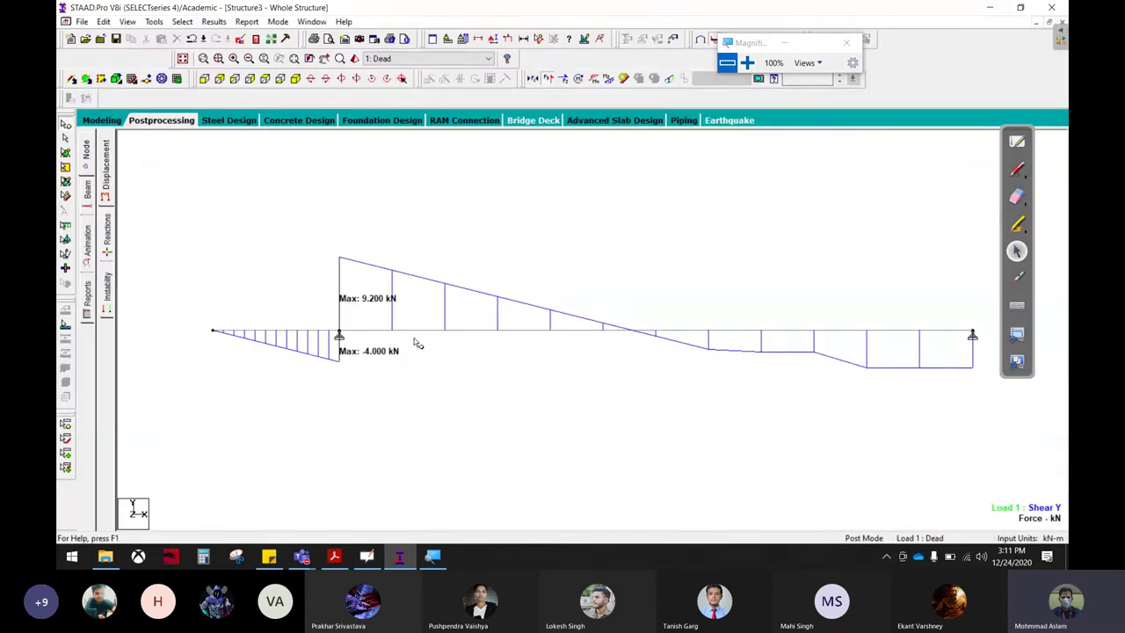
{"action": "left_click", "coordinate": [547, 78]}
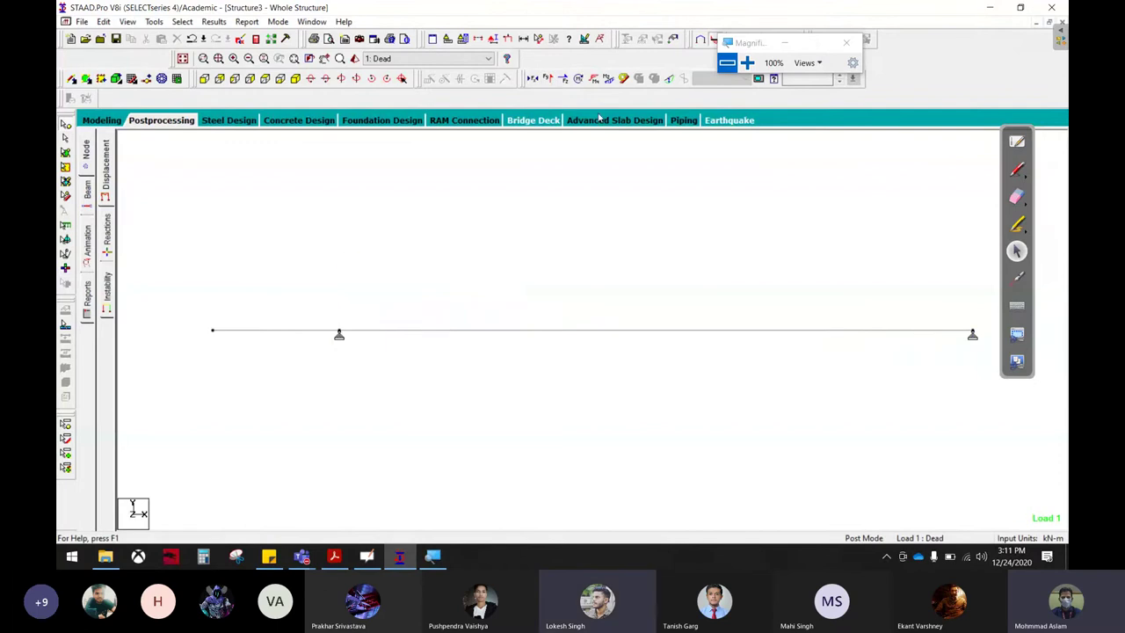
{"action": "scroll", "coordinate": [624, 237], "scroll_direction": "down", "scroll_amount": 2}
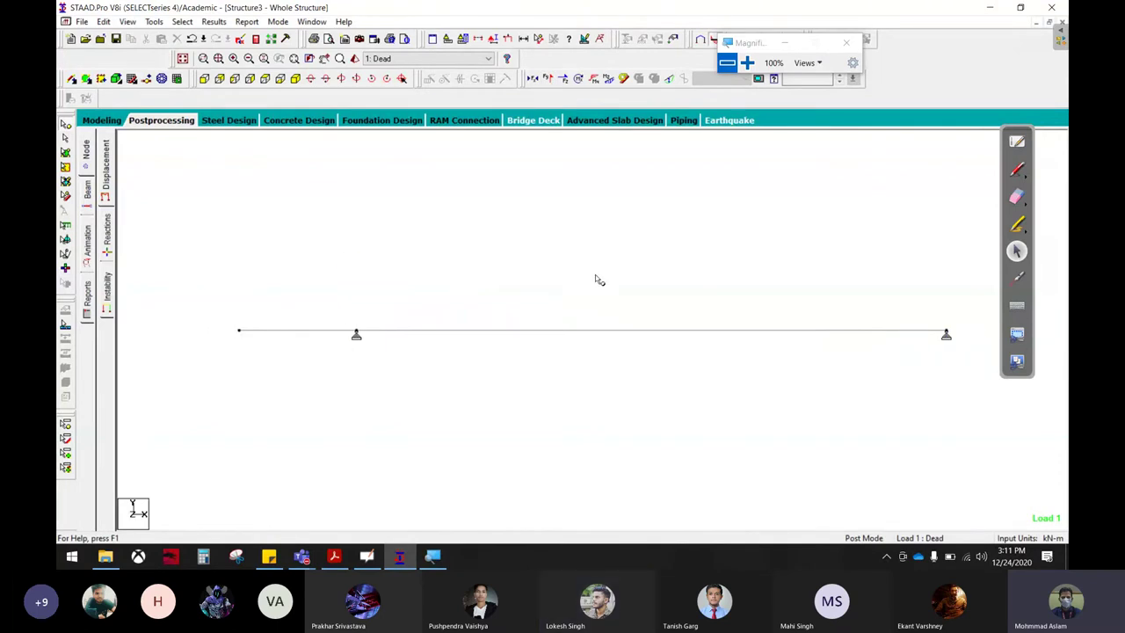
{"action": "left_click", "coordinate": [400, 555]}
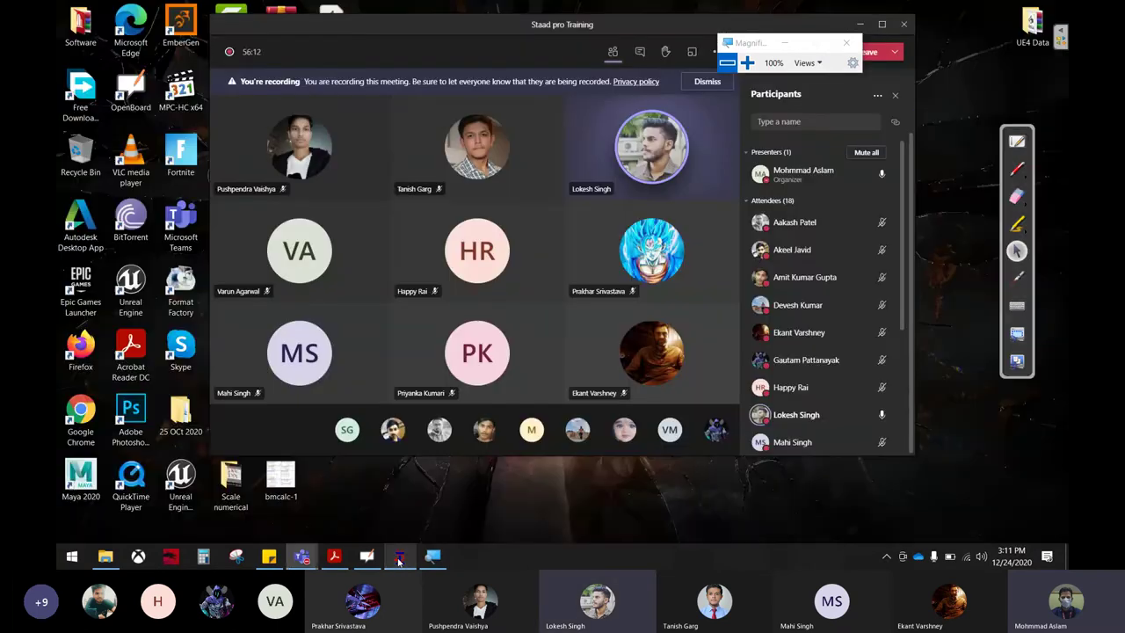
- Scroll day-4.pdf to question 9's shear force diagram with reactions 8 kN and 4 kN
{"action": "left_click", "coordinate": [335, 556]}
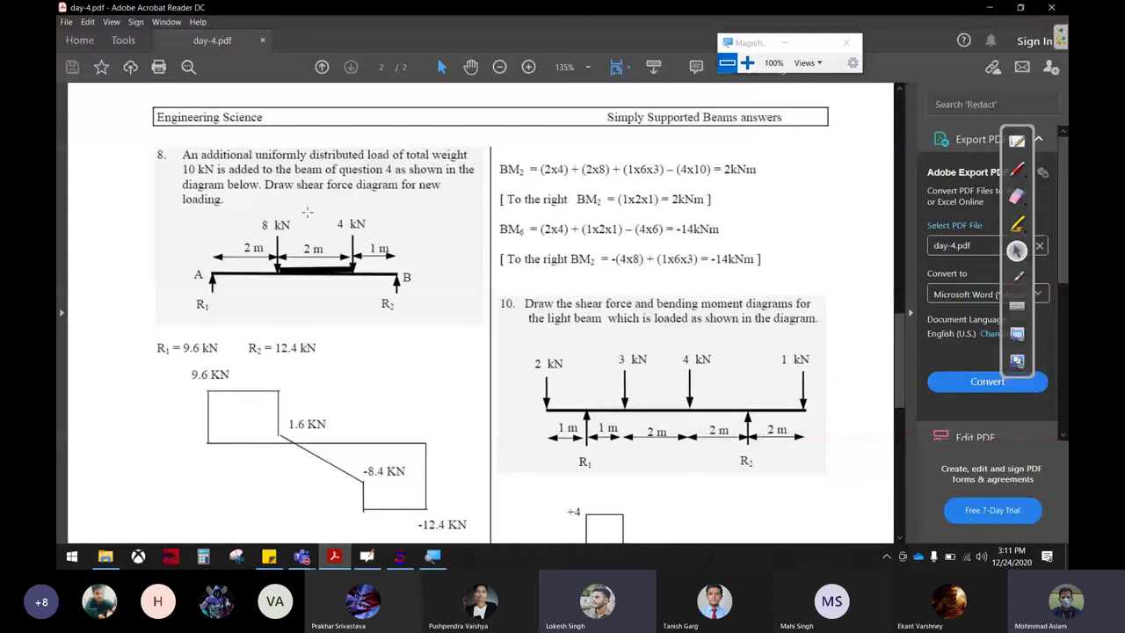
{"action": "scroll", "coordinate": [370, 378], "scroll_direction": "down", "scroll_amount": 4}
{"action": "scroll", "coordinate": [374, 369], "scroll_direction": "down", "scroll_amount": 4}
{"action": "scroll", "coordinate": [384, 354], "scroll_direction": "down", "scroll_amount": 3}
{"action": "scroll", "coordinate": [386, 353], "scroll_direction": "down", "scroll_amount": 2}
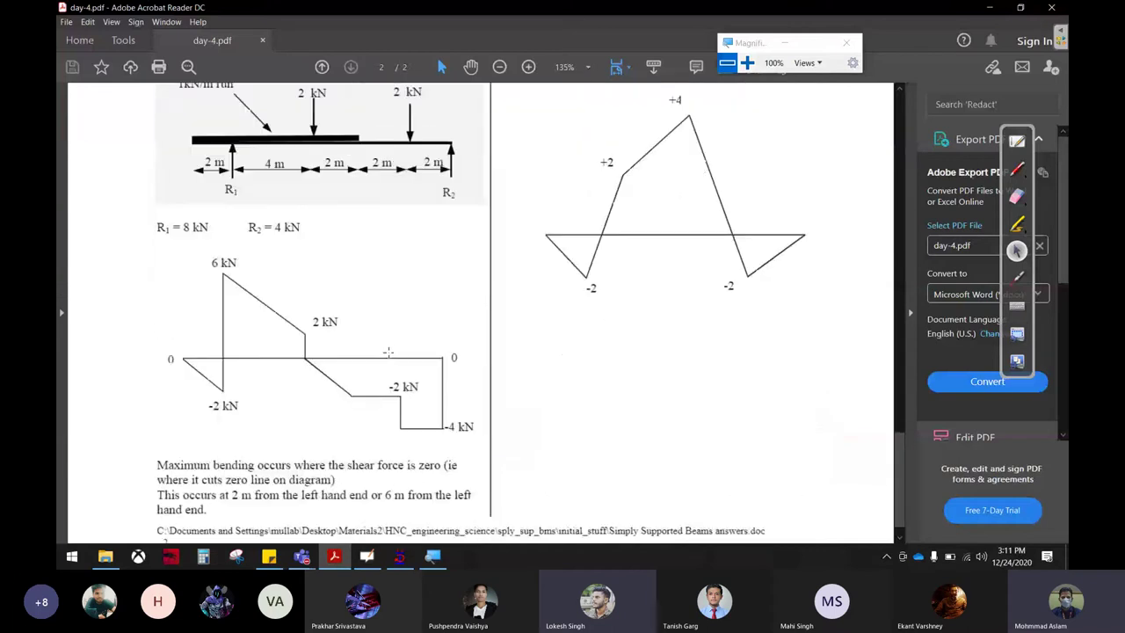
{"action": "scroll", "coordinate": [390, 352], "scroll_direction": "down", "scroll_amount": 1}
{"action": "scroll", "coordinate": [387, 352], "scroll_direction": "up", "scroll_amount": 2}
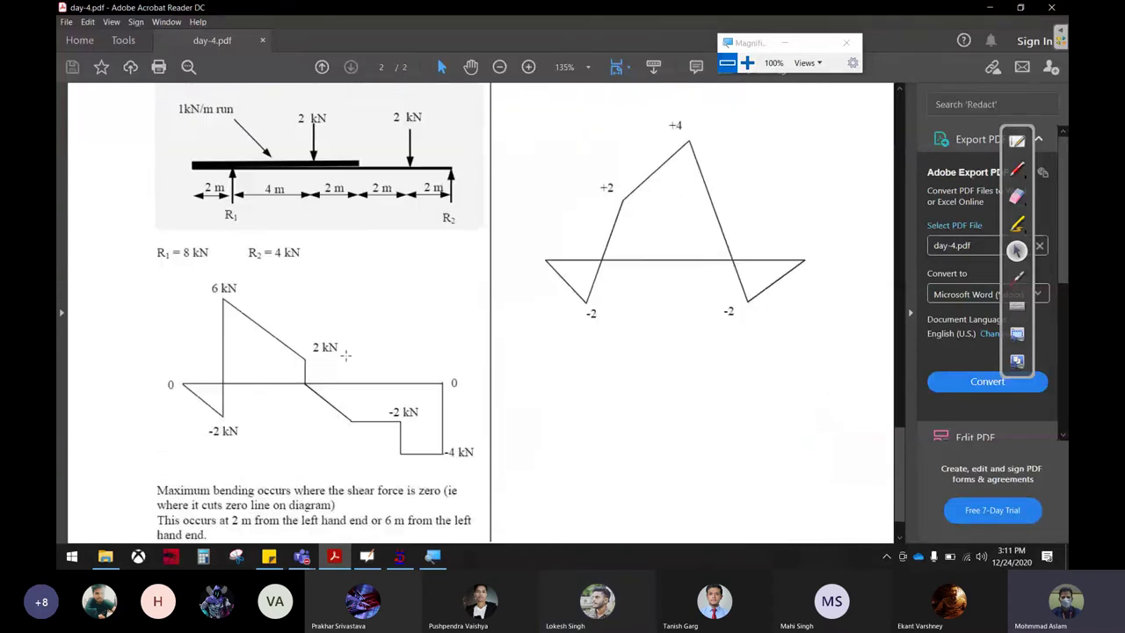
{"action": "scroll", "coordinate": [310, 314], "scroll_direction": "up", "scroll_amount": 1}
- Redisplay STAAD's shear force diagram and compare it with the PDF answer
{"action": "left_click", "coordinate": [400, 555]}
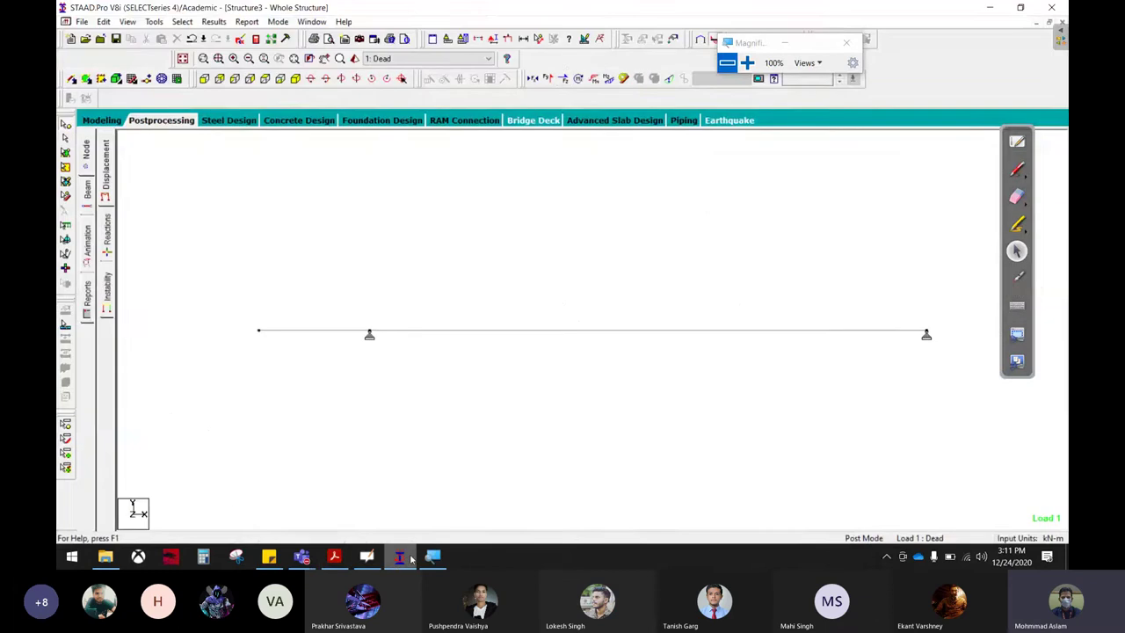
{"action": "left_click", "coordinate": [564, 78]}
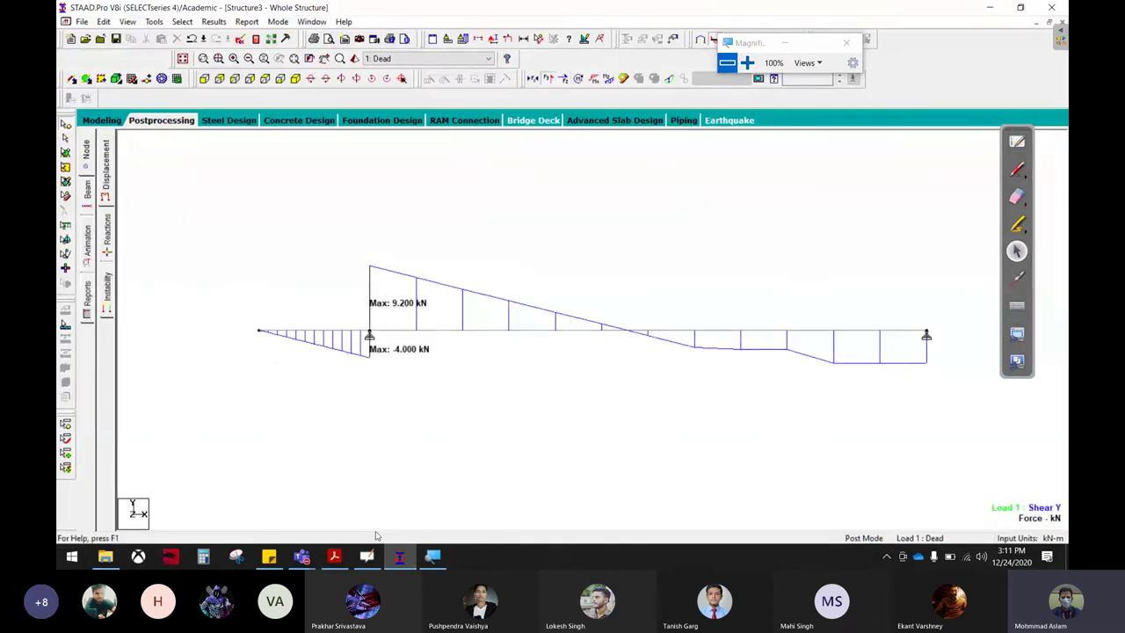
{"action": "left_click", "coordinate": [337, 558]}
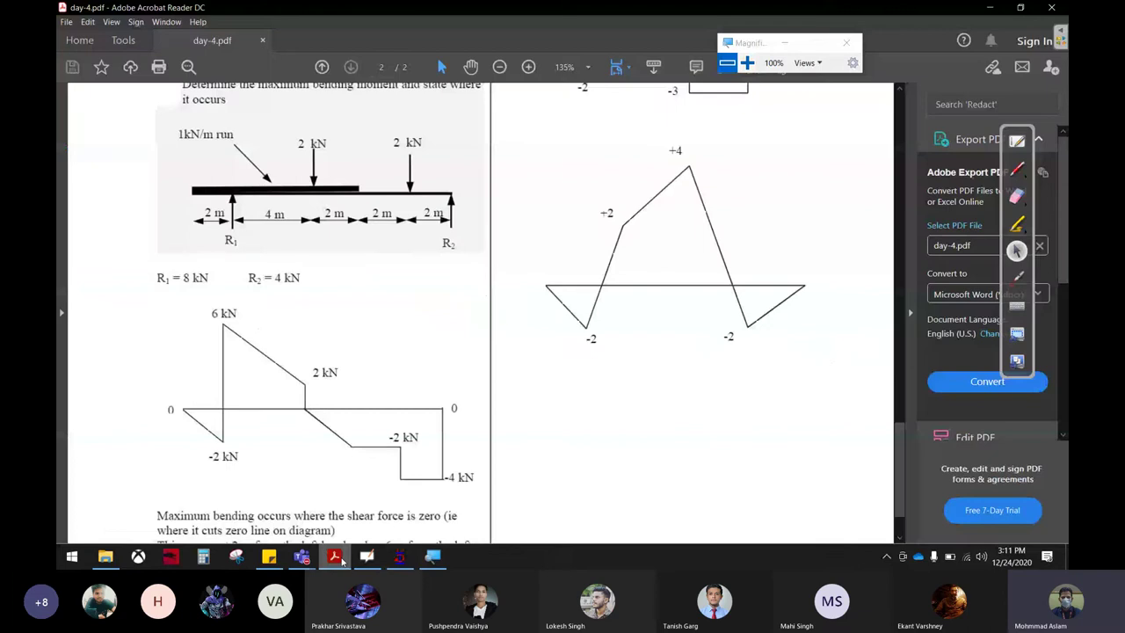
- Flip between STAAD's shear diagram and the PDF solutions to compare them
{"action": "left_click", "coordinate": [341, 560]}
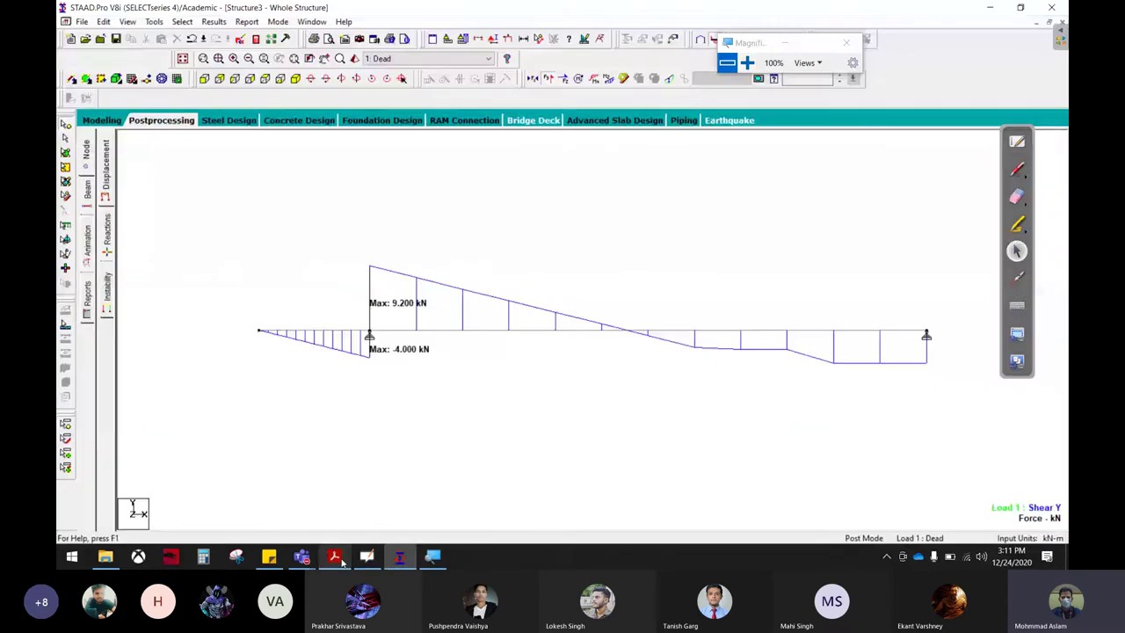
{"action": "left_click", "coordinate": [341, 562]}
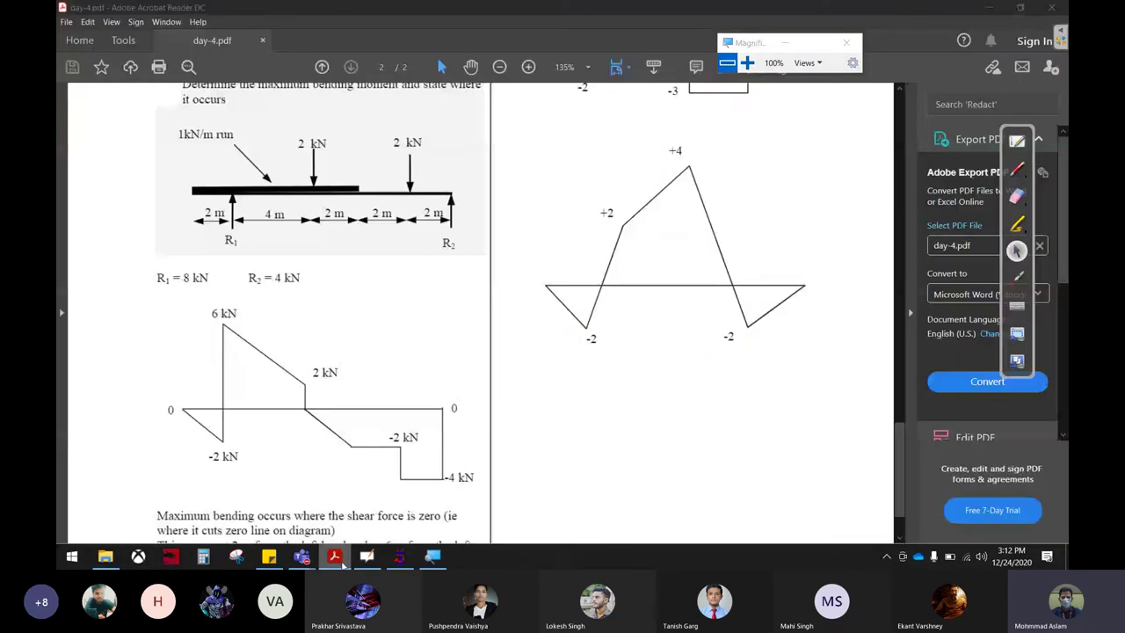
{"action": "left_click", "coordinate": [343, 565]}
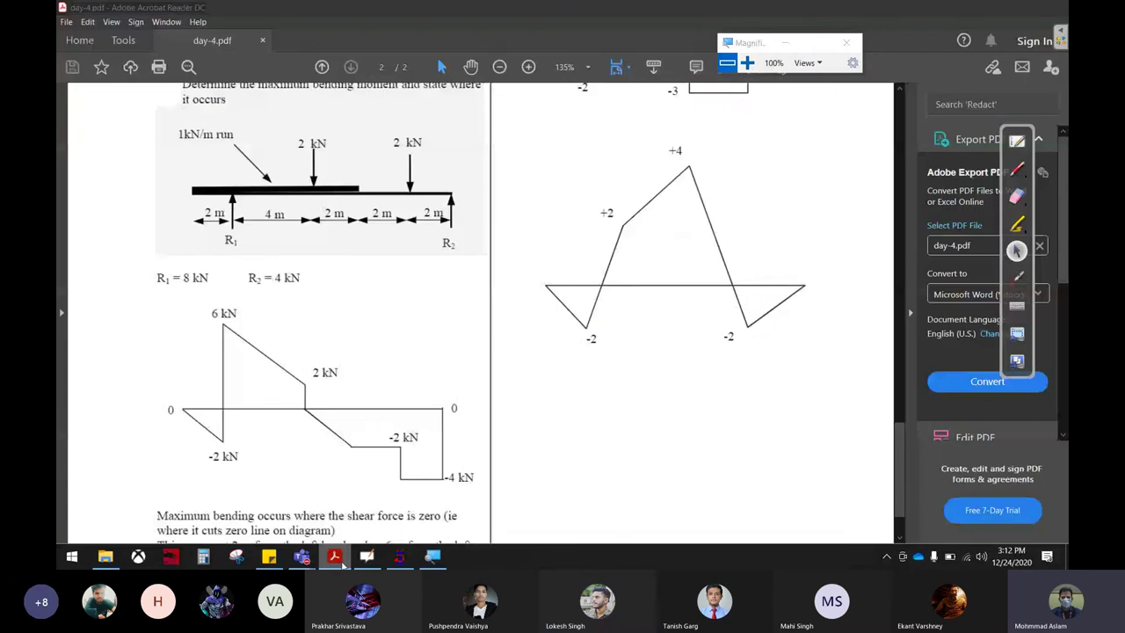
{"action": "left_click", "coordinate": [343, 566]}
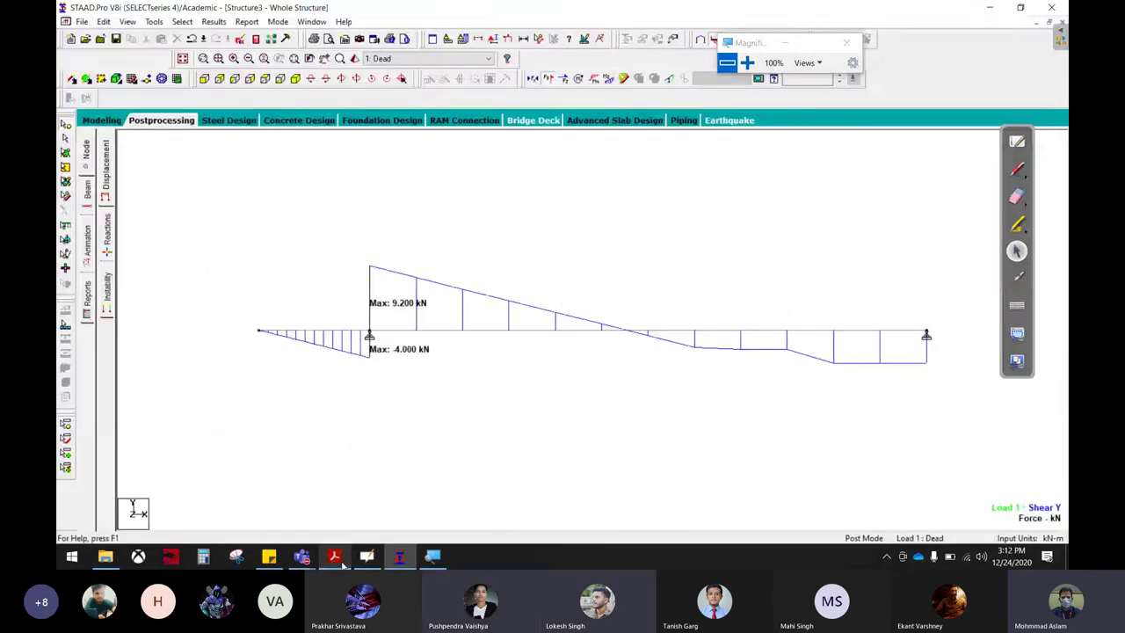
{"action": "left_click", "coordinate": [343, 565]}
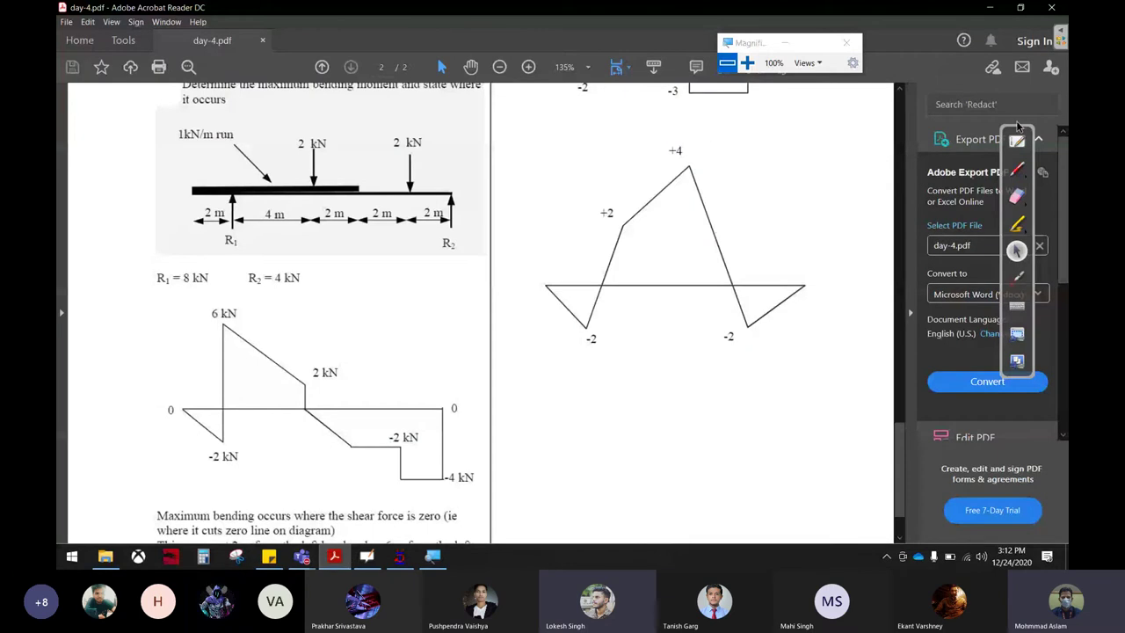
- Circle the first 2 kN load label on question 9's beam in red
{"action": "left_click", "coordinate": [1017, 169]}
{"action": "left_click_drag", "start_coordinate": [320, 119], "coordinate": [338, 128]}
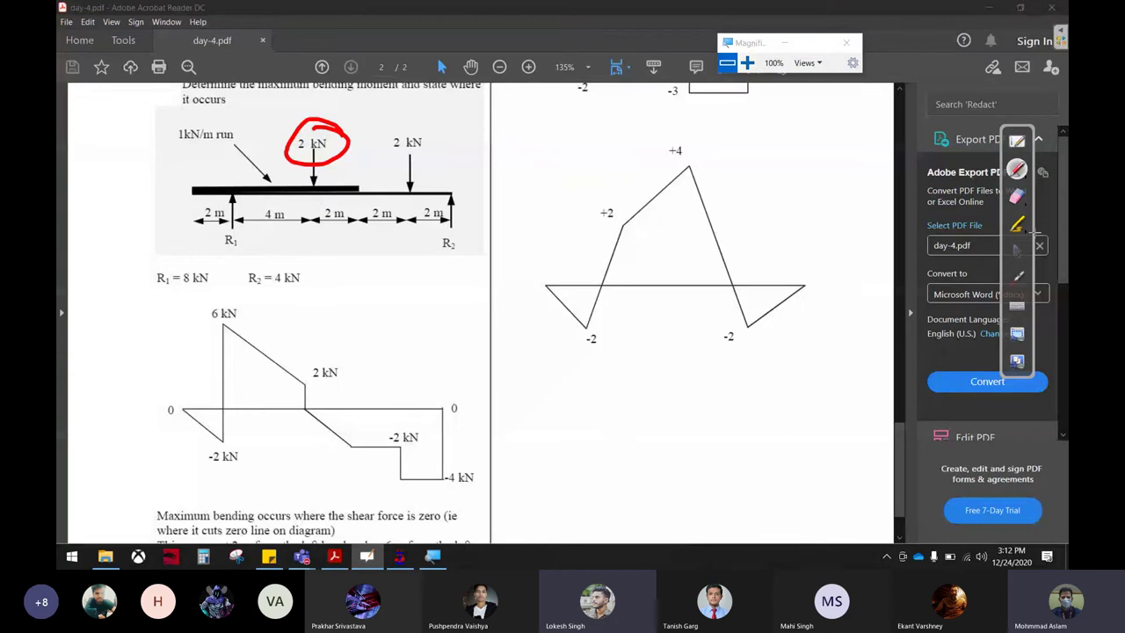
{"action": "left_click", "coordinate": [1017, 250]}
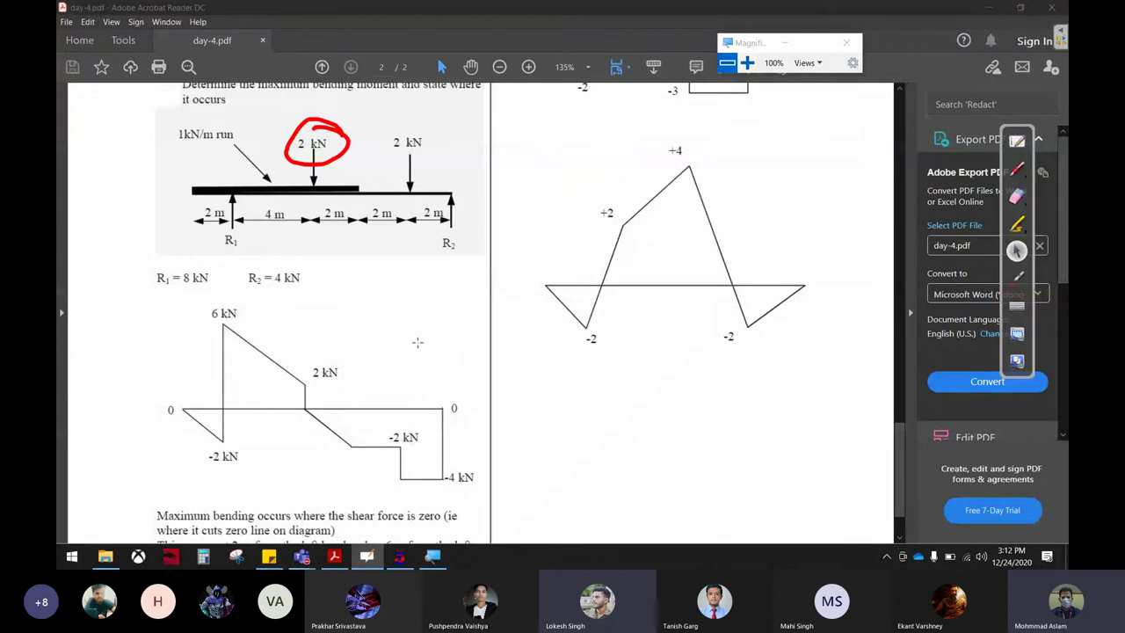
{"action": "left_click", "coordinate": [400, 556]}
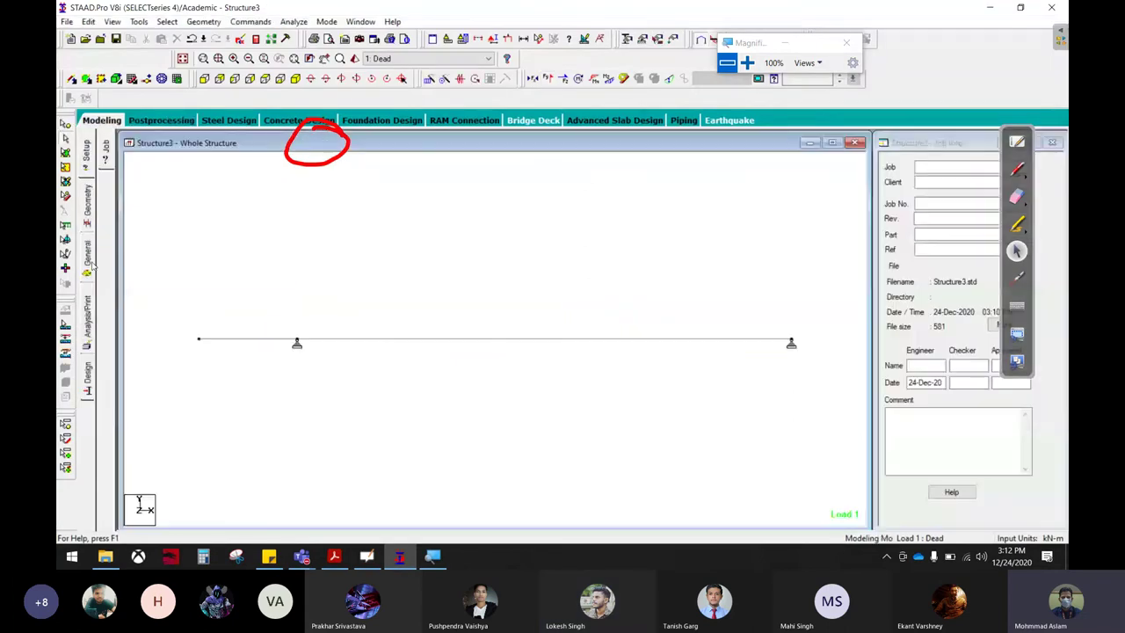
- Change the overhang uniform load in the Dead case from -2 to -1 kN/m
{"action": "left_click", "coordinate": [87, 259]}
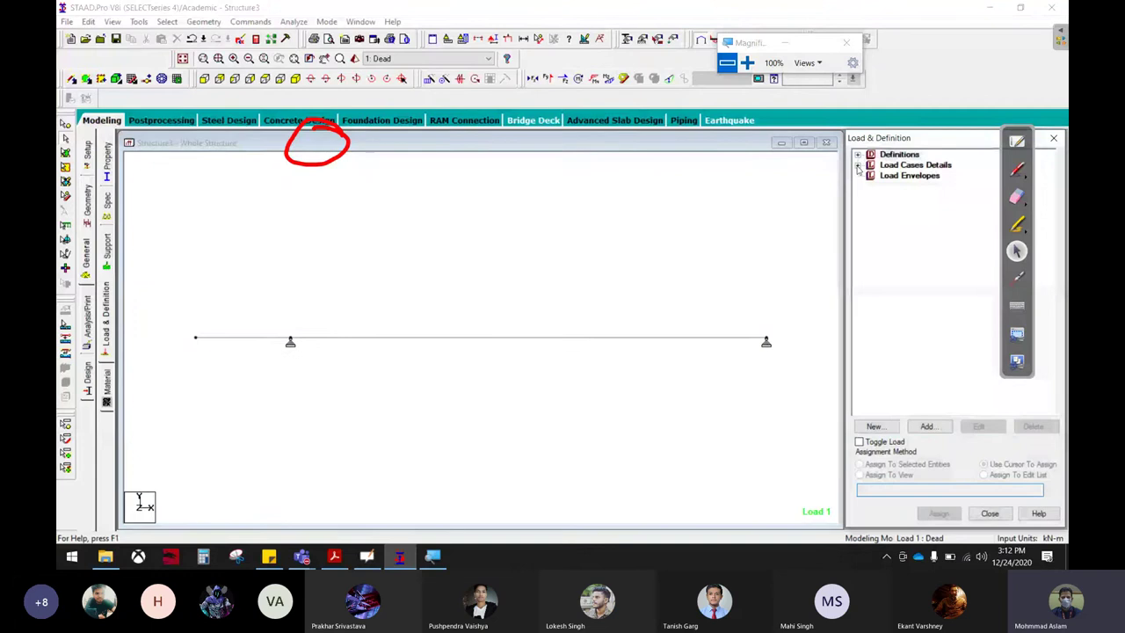
{"action": "left_click", "coordinate": [858, 165]}
{"action": "left_click", "coordinate": [871, 176]}
{"action": "double_click", "coordinate": [930, 186]}
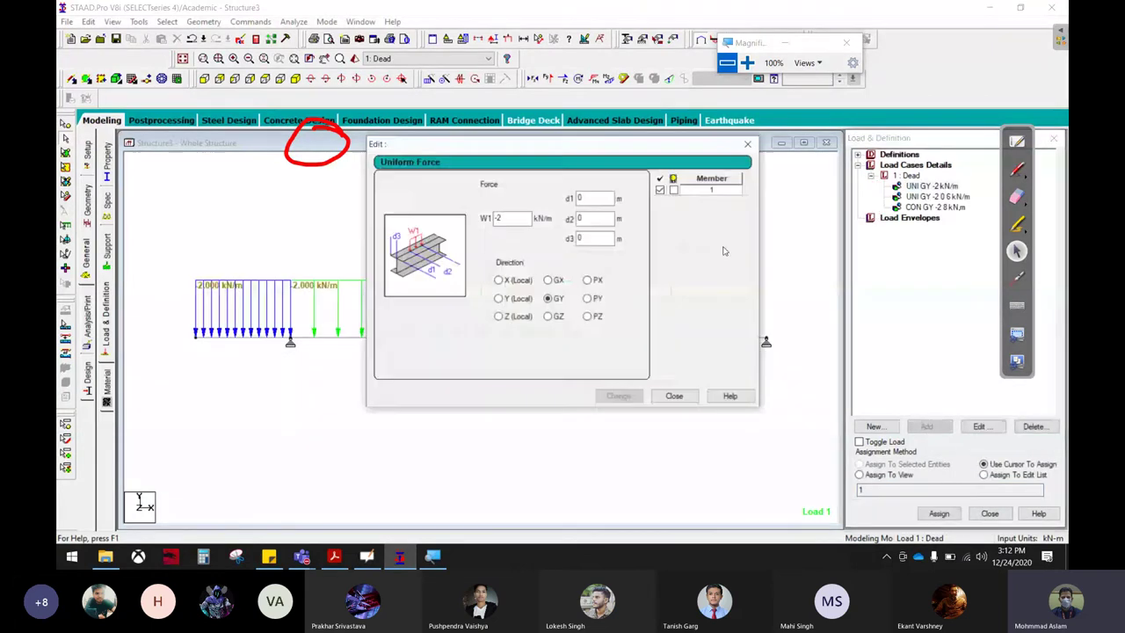
{"action": "type", "text": "-1"}
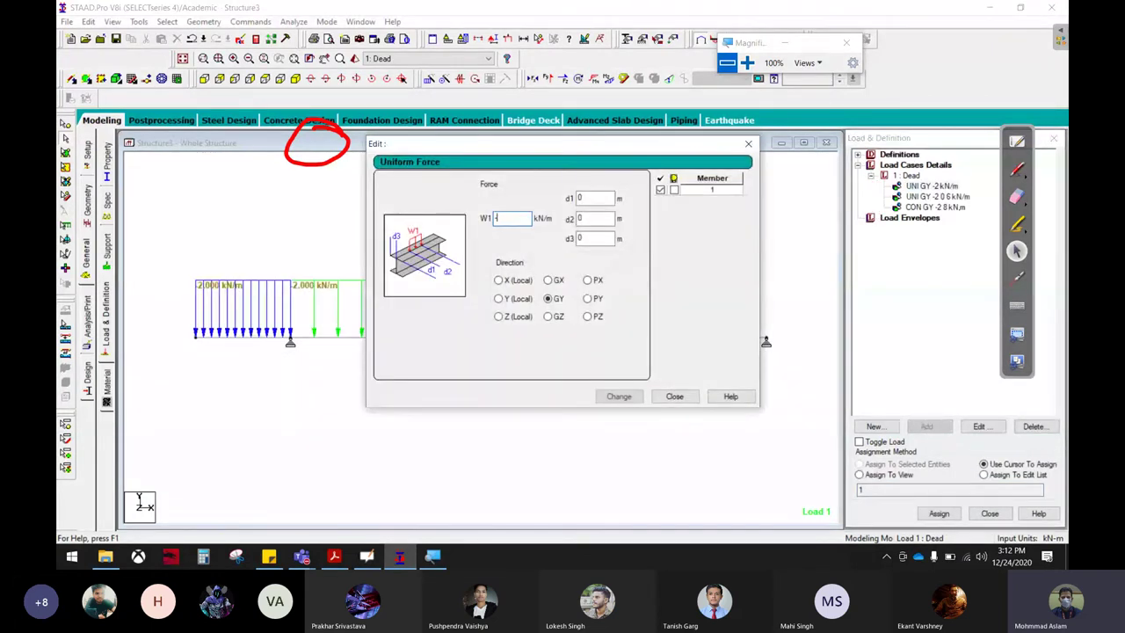
{"action": "left_click", "coordinate": [606, 397]}
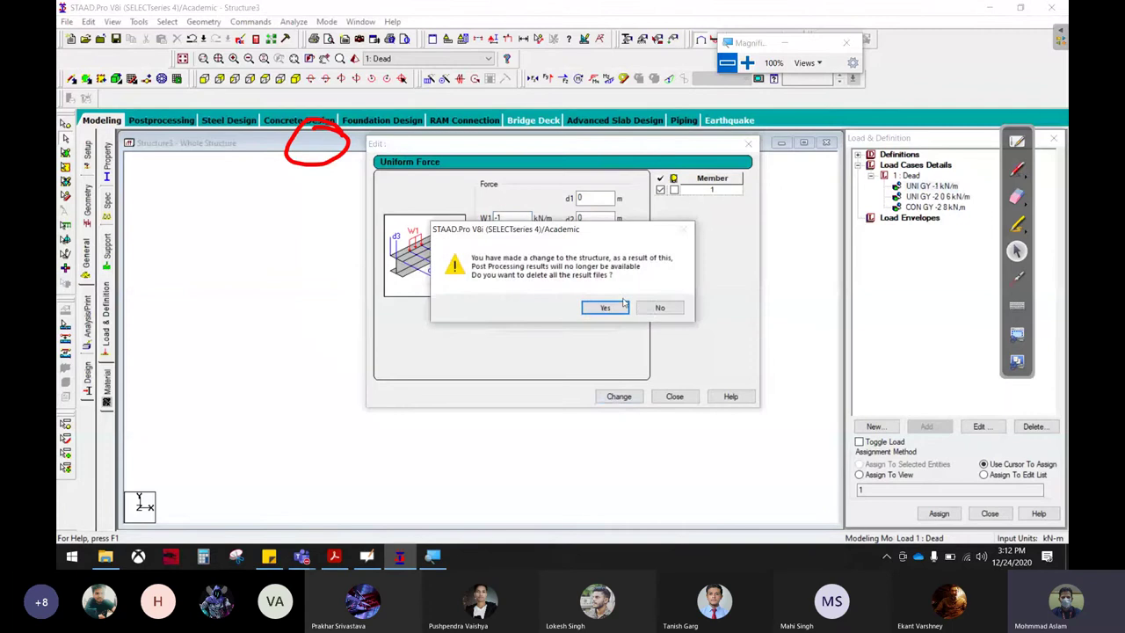
{"action": "left_click", "coordinate": [622, 303]}
{"action": "left_click", "coordinate": [674, 396]}
- Change the 0–6 m uniform load to -1 kN/m as well
{"action": "double_click", "coordinate": [937, 196]}
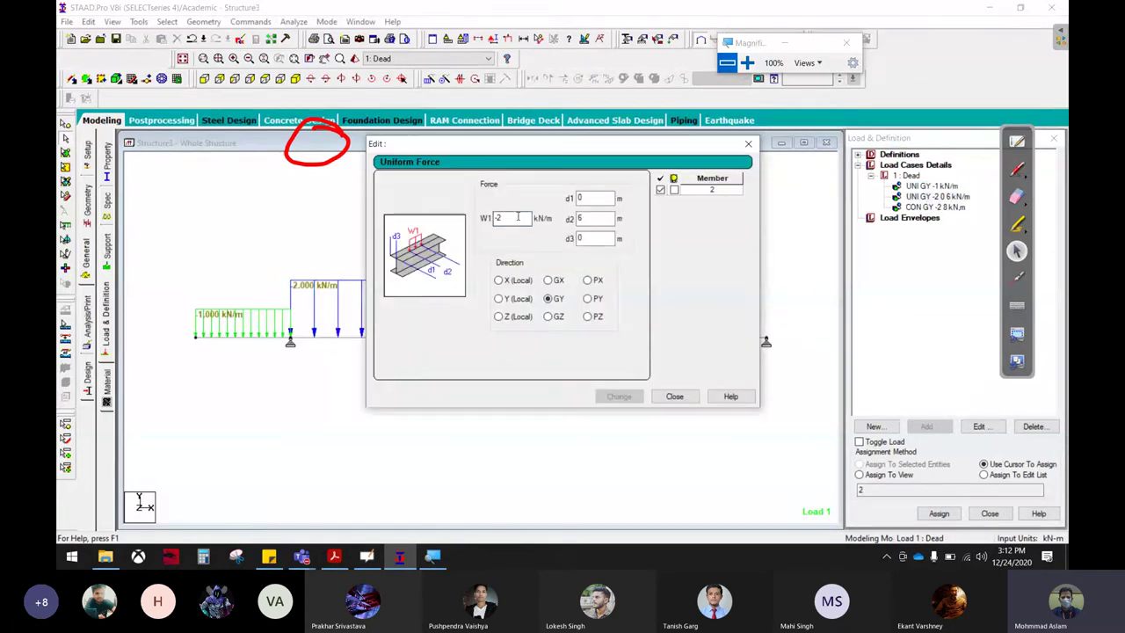
{"action": "double_click", "coordinate": [497, 218]}
{"action": "type", "text": "-11"}
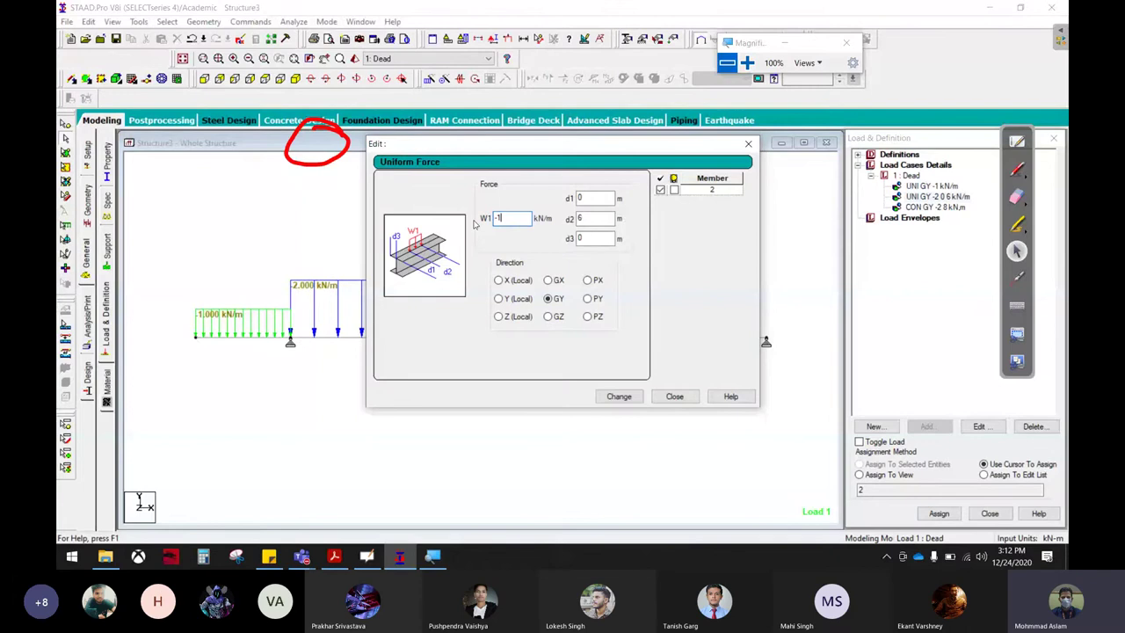
{"action": "left_click", "coordinate": [619, 396]}
{"action": "left_click", "coordinate": [674, 397]}
{"action": "left_click", "coordinate": [910, 176]}
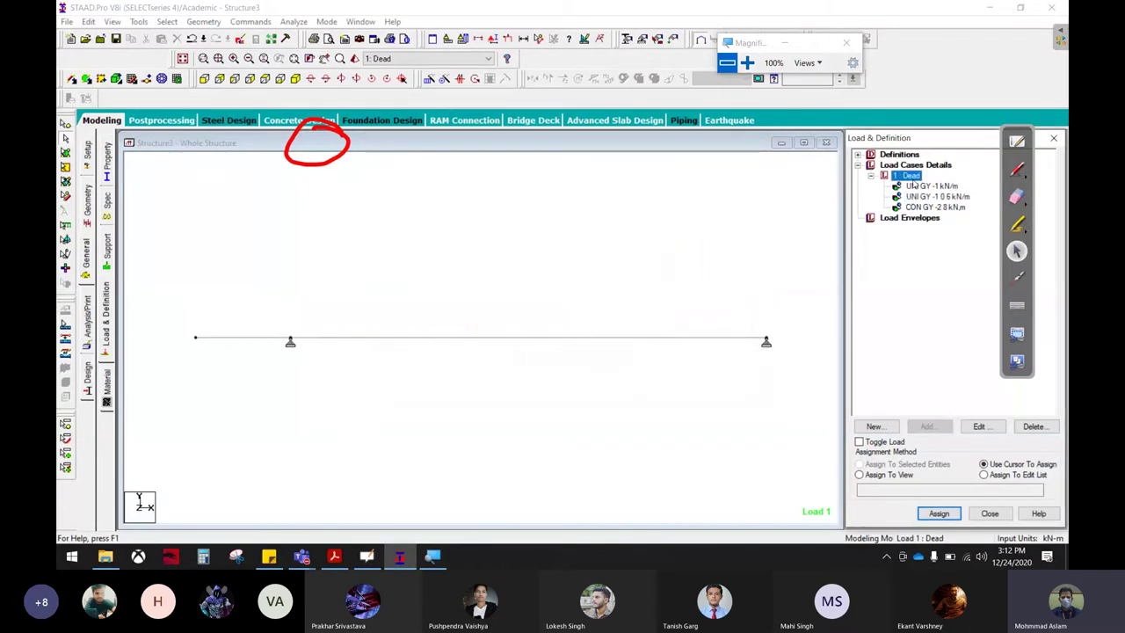
{"action": "left_click", "coordinate": [926, 426]}
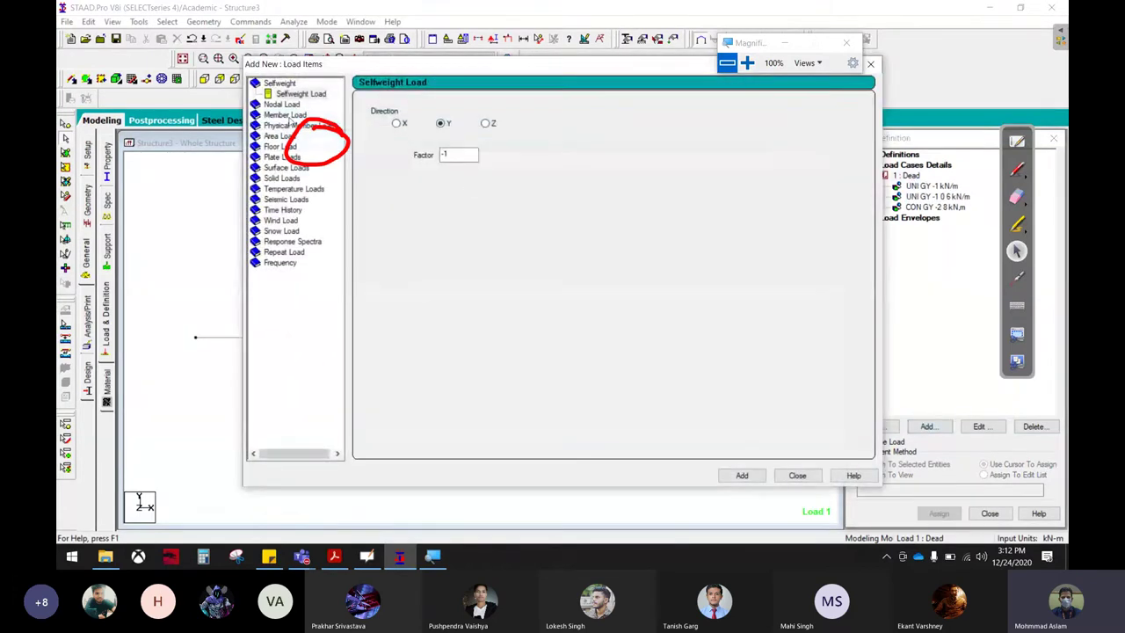
- Define a concentrated member force of P = -2 kN at d1 = 4 m
{"action": "double_click", "coordinate": [285, 116]}
{"action": "left_click", "coordinate": [307, 136]}
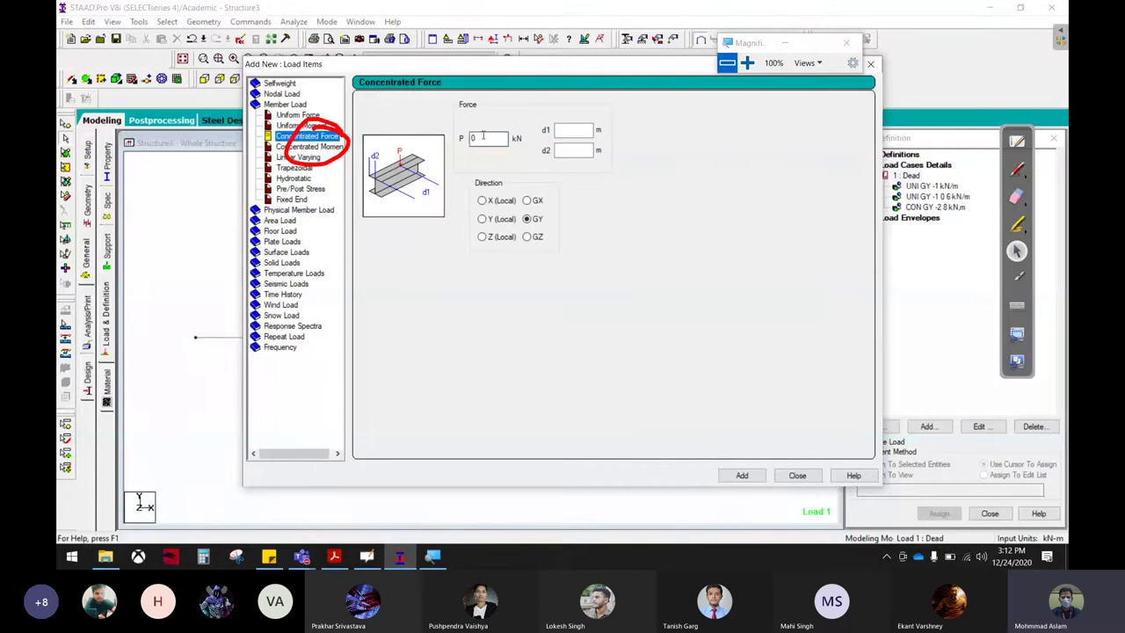
{"action": "double_click", "coordinate": [482, 137]}
{"action": "type", "text": "-2"}
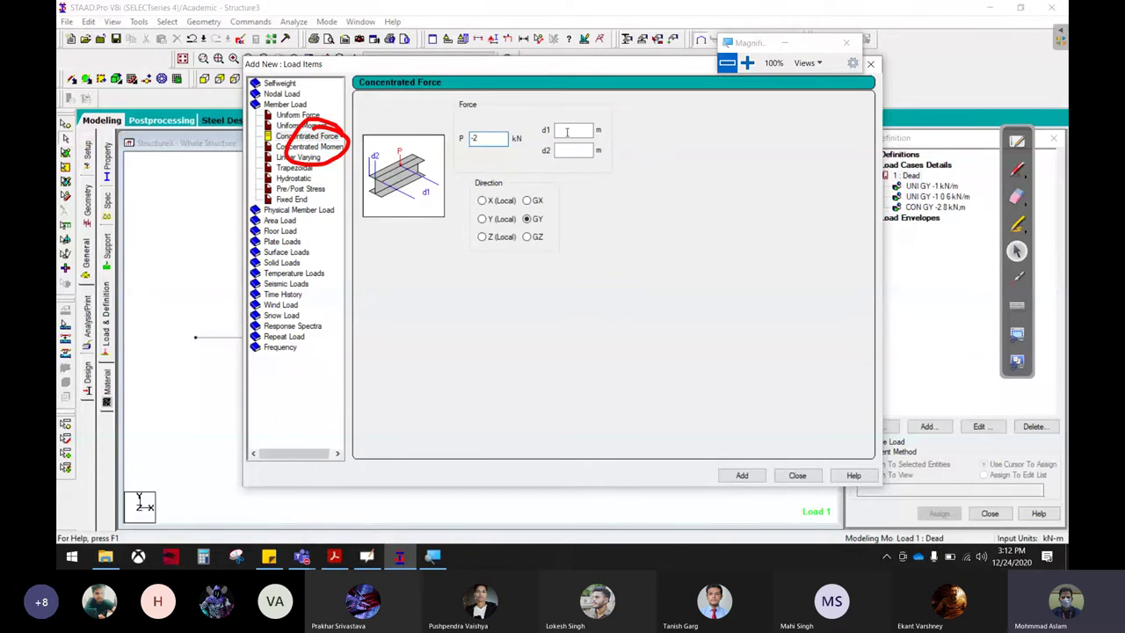
{"action": "double_click", "coordinate": [567, 131]}
{"action": "type", "text": "4"}
{"action": "left_click", "coordinate": [743, 474]}
{"action": "left_click", "coordinate": [797, 475]}
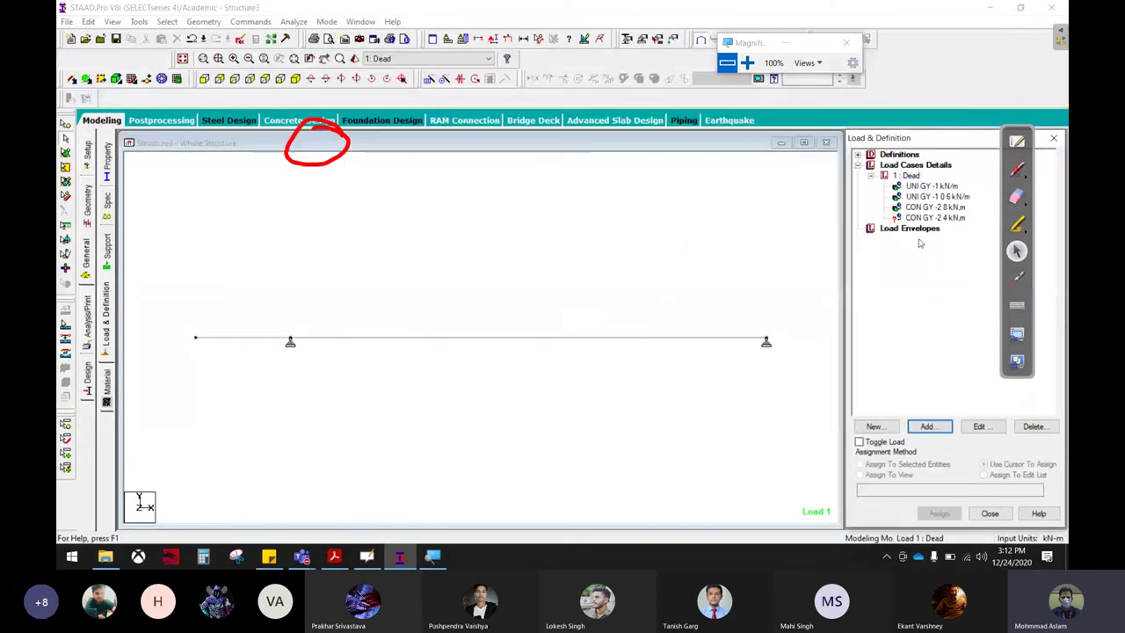
- Assign the -2 kN point load to the right-hand beam and compare it with the PDF
{"action": "left_click", "coordinate": [627, 343]}
{"action": "left_click", "coordinate": [939, 513]}
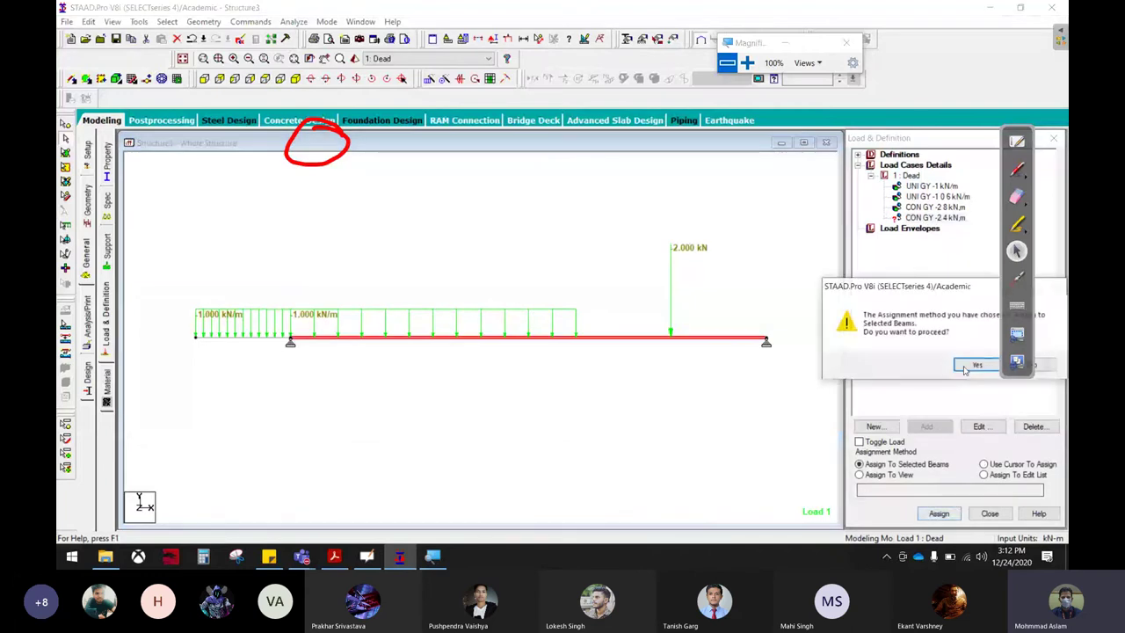
{"action": "left_click", "coordinate": [964, 367]}
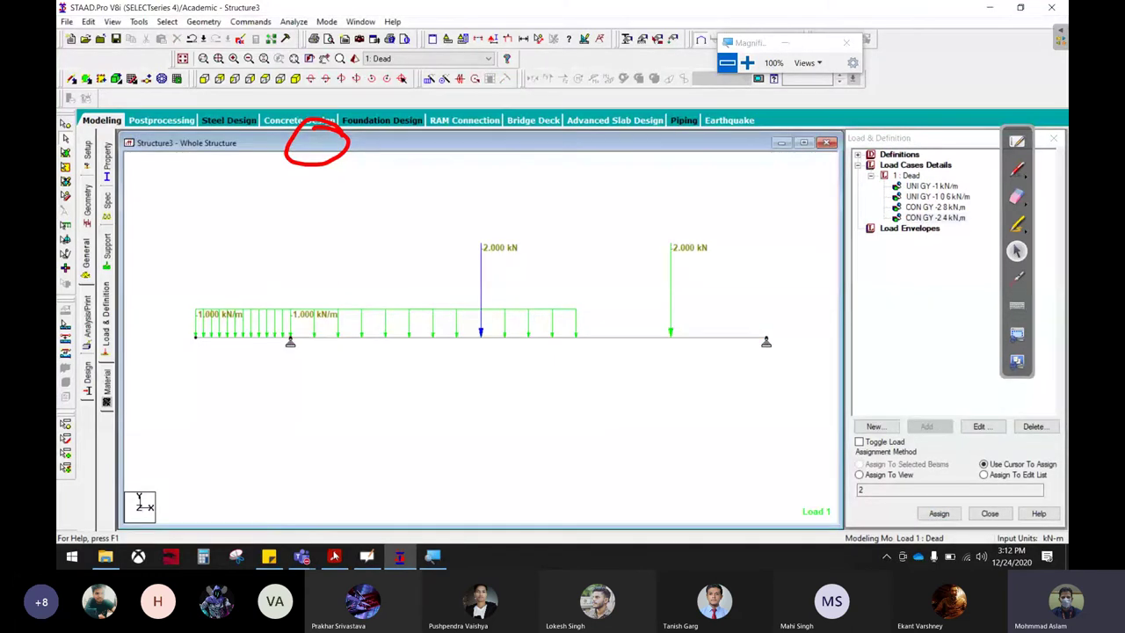
{"action": "left_click", "coordinate": [335, 557]}
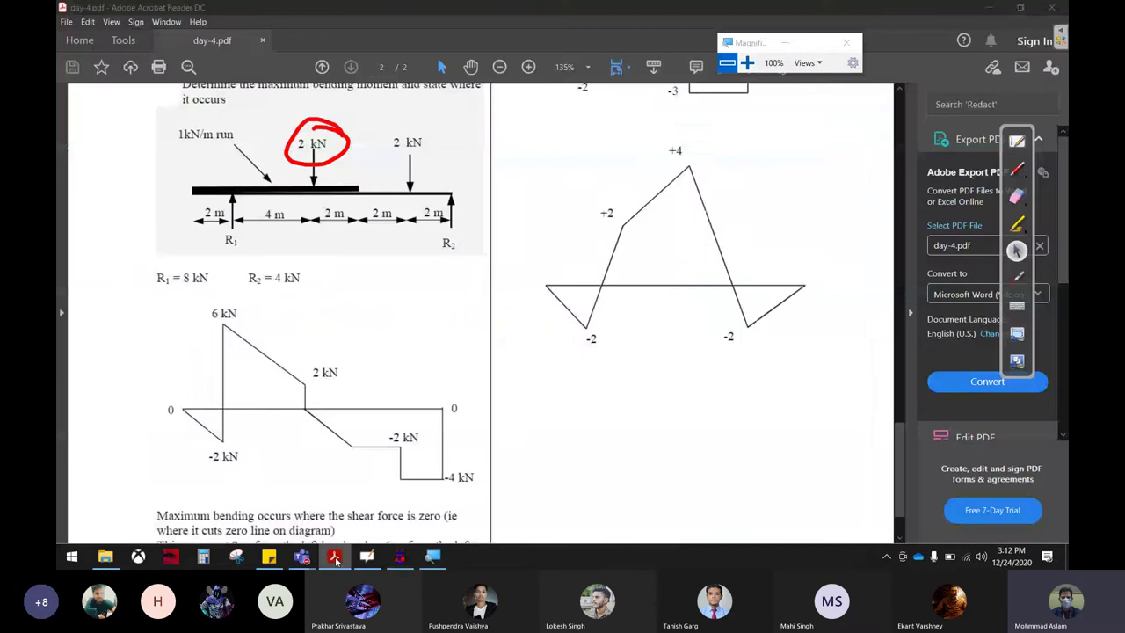
{"action": "left_click", "coordinate": [335, 558]}
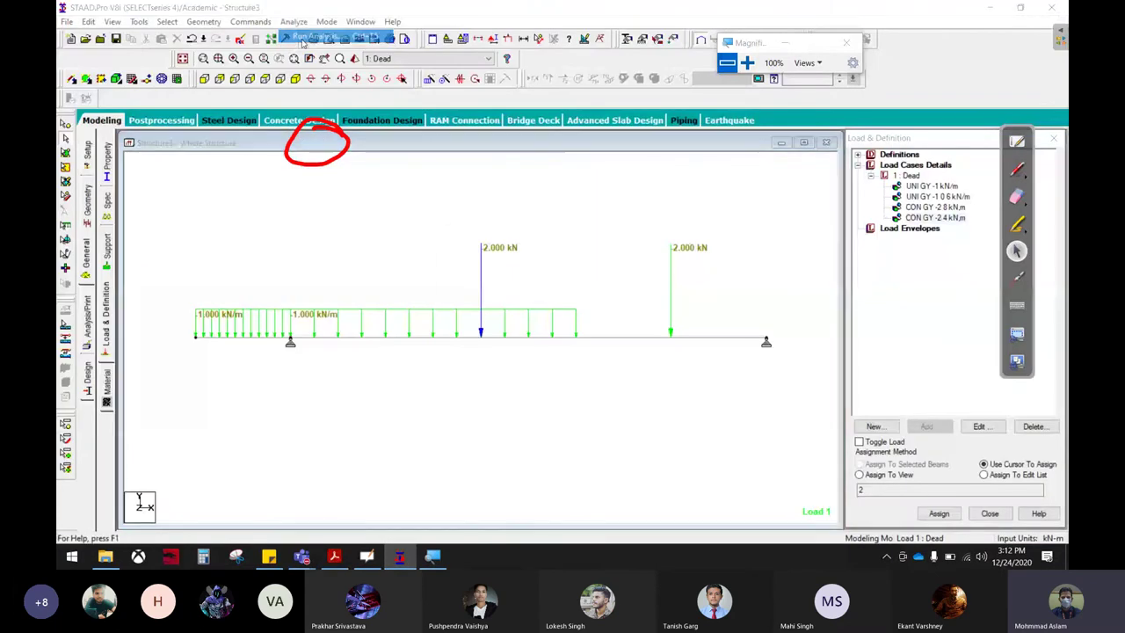
- Save and re-analyse the model, then show the Dead-case Shear Y diagram in a maximized view
{"action": "left_click", "coordinate": [302, 40]}
{"action": "left_click", "coordinate": [480, 294]}
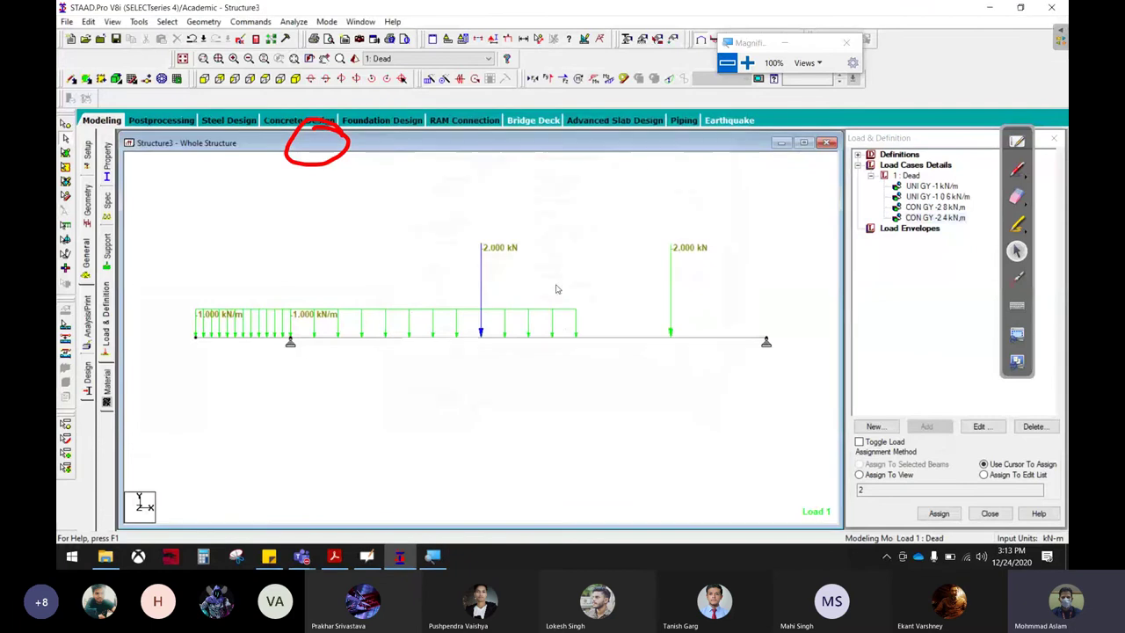
{"action": "left_click", "coordinate": [548, 79]}
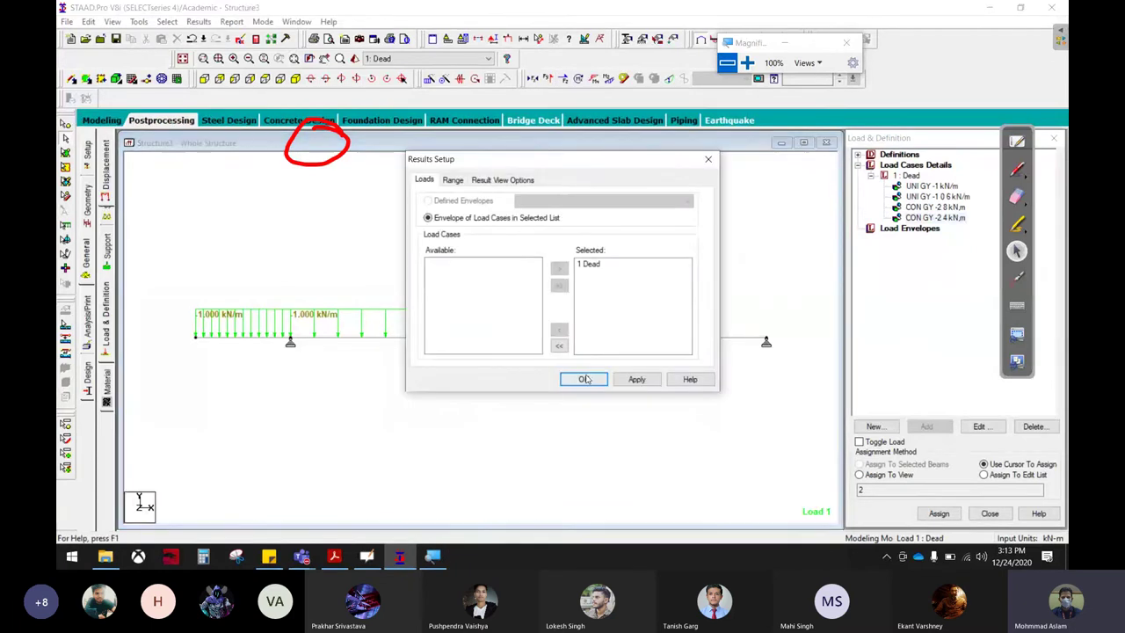
{"action": "left_click", "coordinate": [584, 379]}
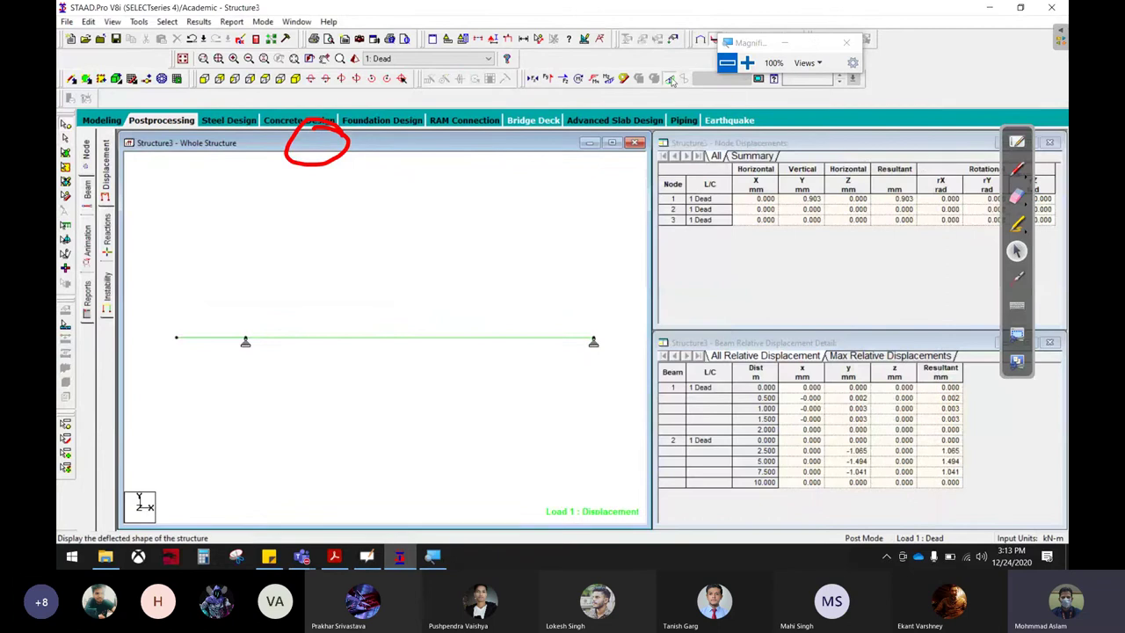
{"action": "left_click", "coordinate": [548, 78]}
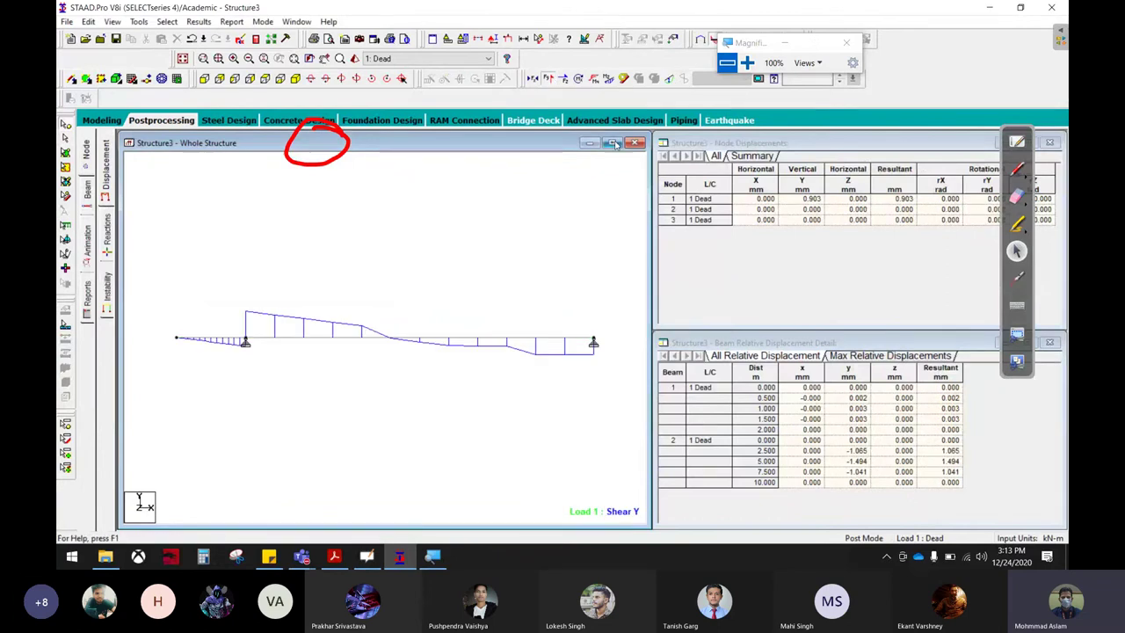
{"action": "left_click", "coordinate": [611, 143]}
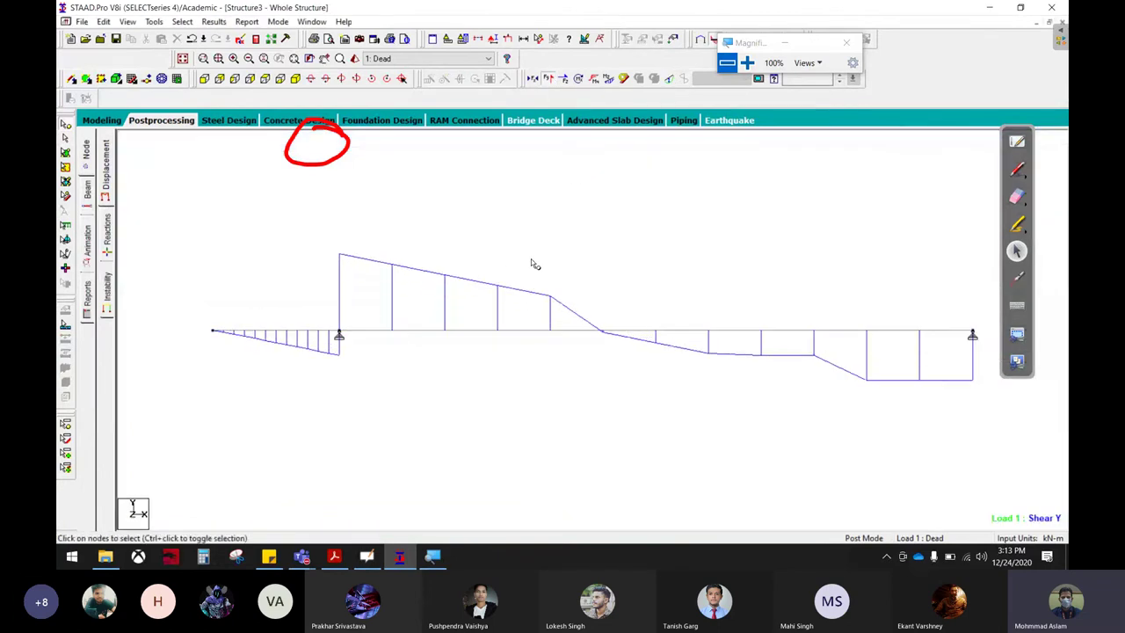
- Erase the old red ink circle around 2 kN on the PDF, then glance back at STAAD
{"action": "left_click", "coordinate": [334, 555]}
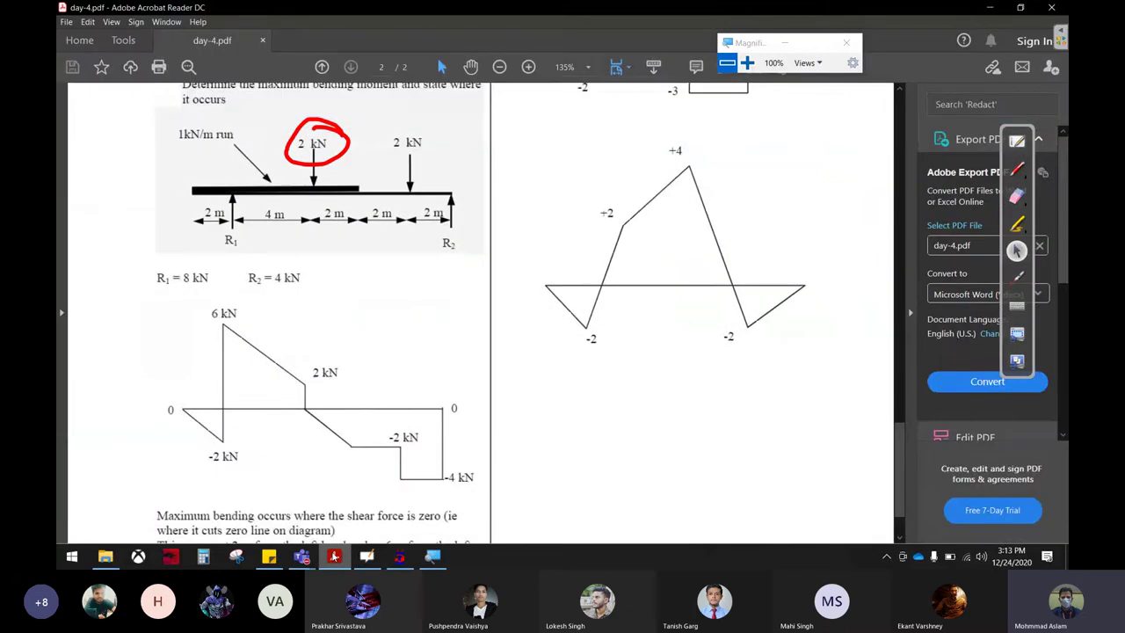
{"action": "left_click", "coordinate": [334, 555]}
{"action": "left_click", "coordinate": [334, 556]}
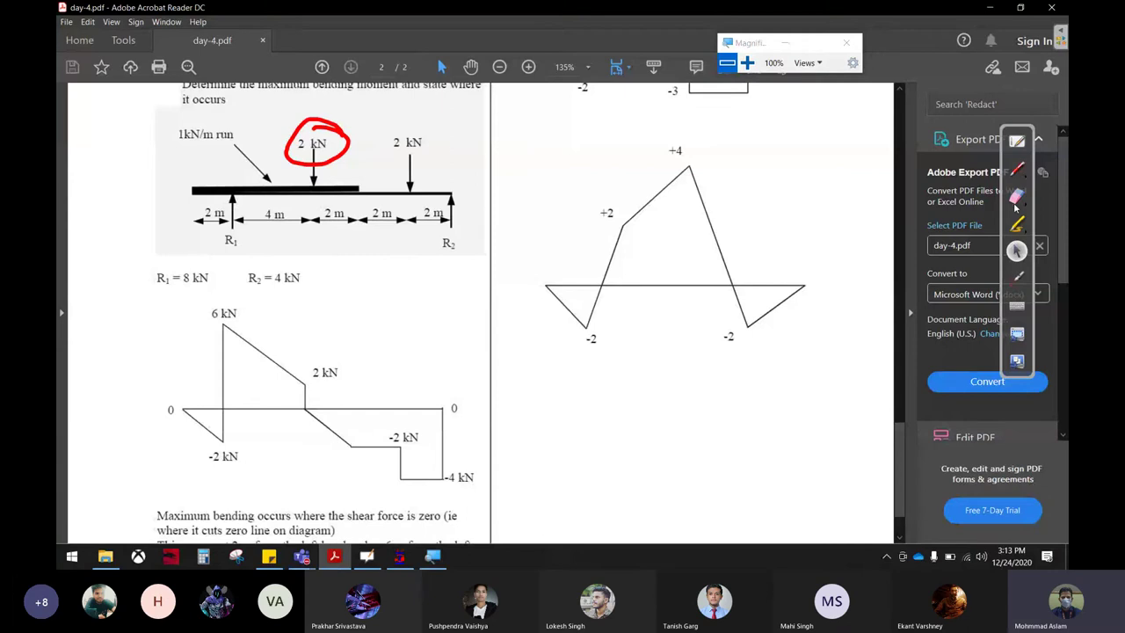
{"action": "left_click", "coordinate": [1015, 199]}
{"action": "left_click", "coordinate": [338, 153]}
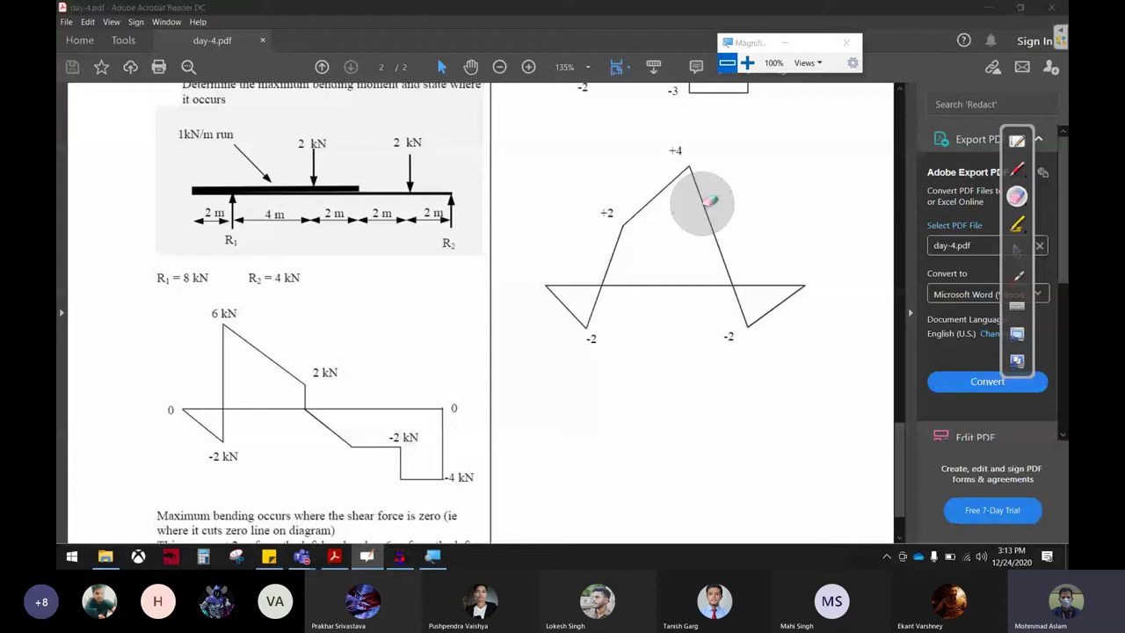
{"action": "key", "text": "ctrl+shift+1"}
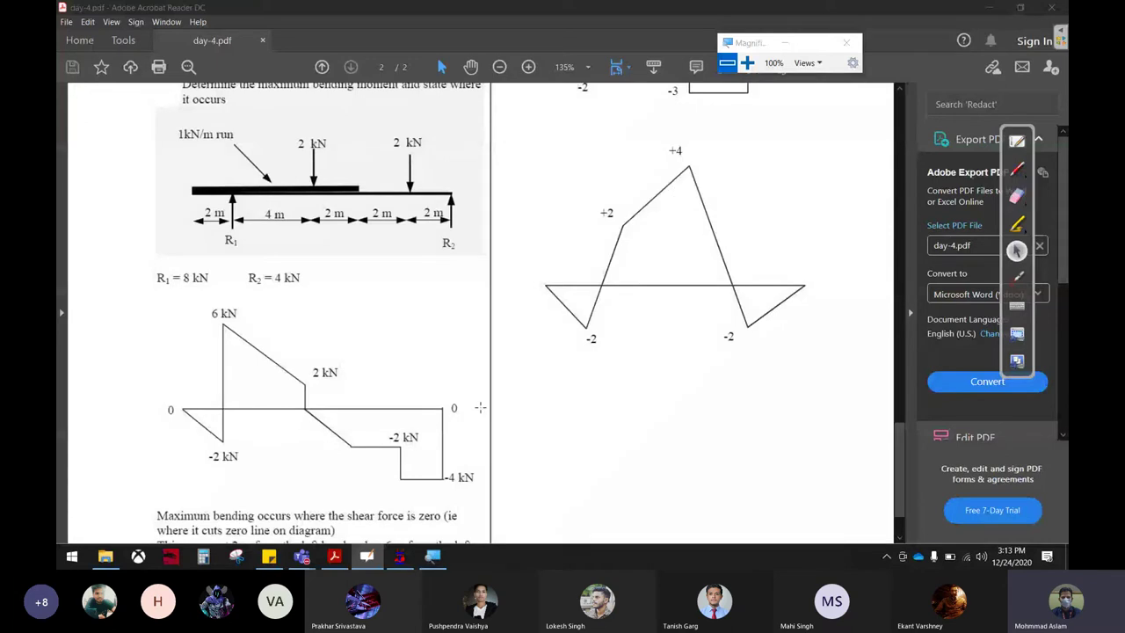
{"action": "key", "text": "alt+Tab"}
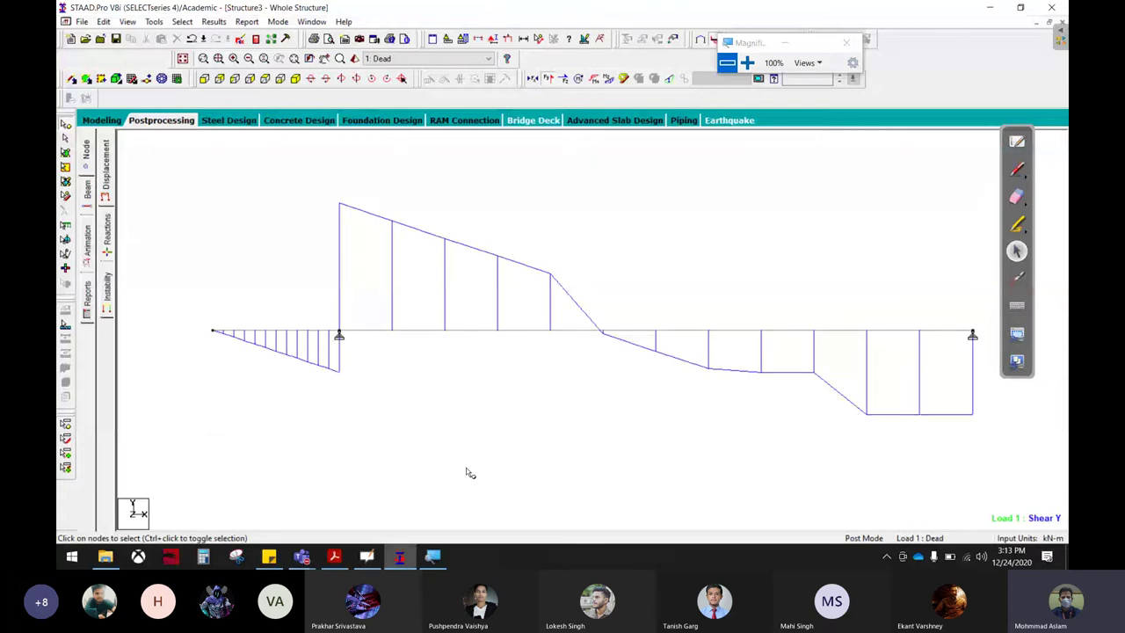
- Circle the 2 kN point on the PDF's shear diagram in red pen
{"action": "left_click", "coordinate": [334, 556]}
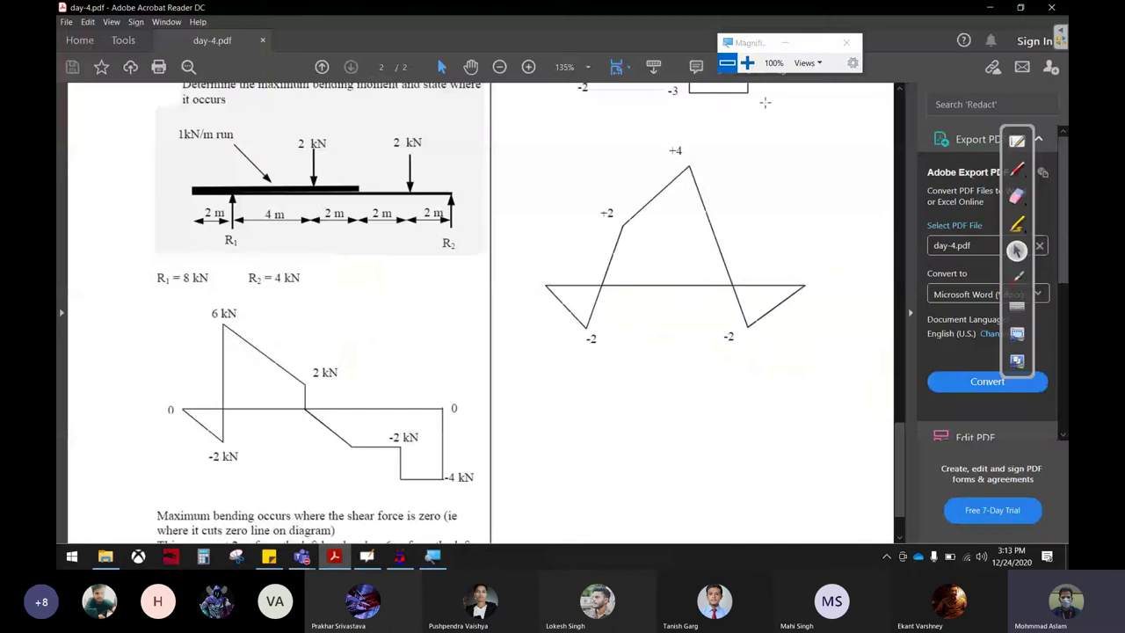
{"action": "left_click", "coordinate": [1017, 169]}
{"action": "mouse_move", "coordinate": [295, 392]}
{"action": "left_mouse_down"}
{"action": "mouse_move", "coordinate": [327, 376]}
{"action": "mouse_move", "coordinate": [294, 406]}
{"action": "mouse_move", "coordinate": [468, 349]}
{"action": "left_mouse_up"}
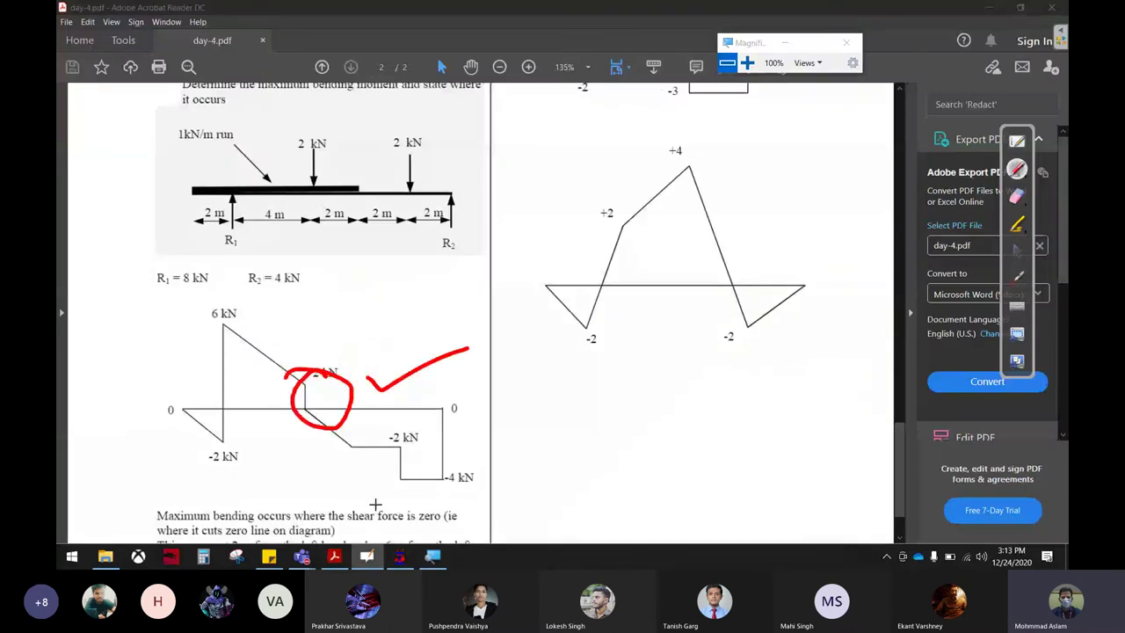
{"action": "left_click", "coordinate": [1017, 250]}
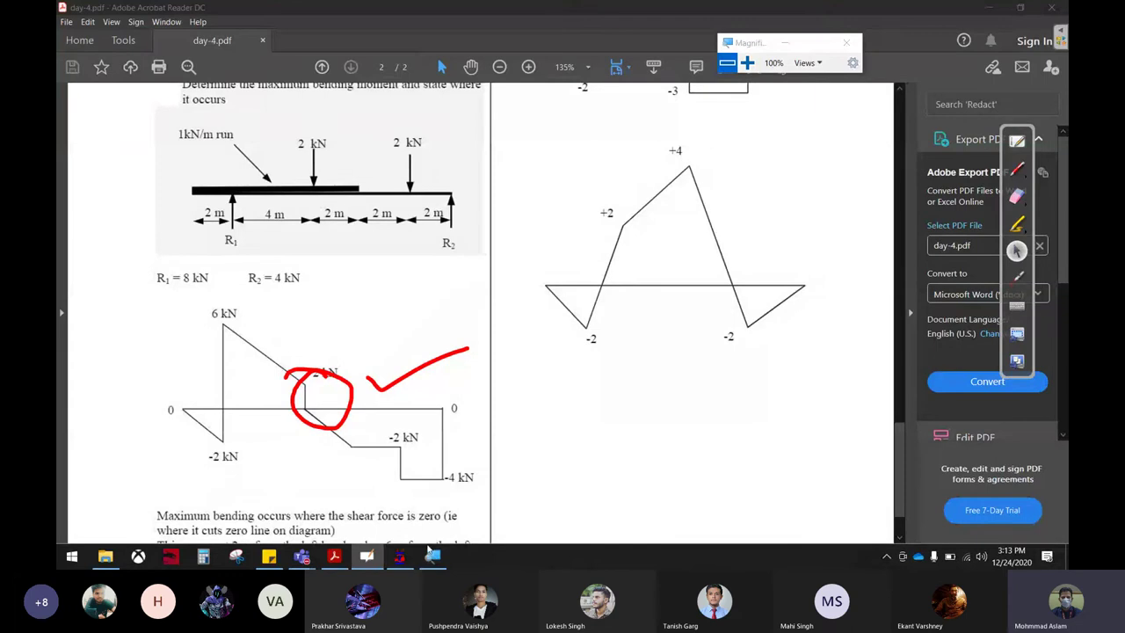
{"action": "left_click", "coordinate": [400, 556]}
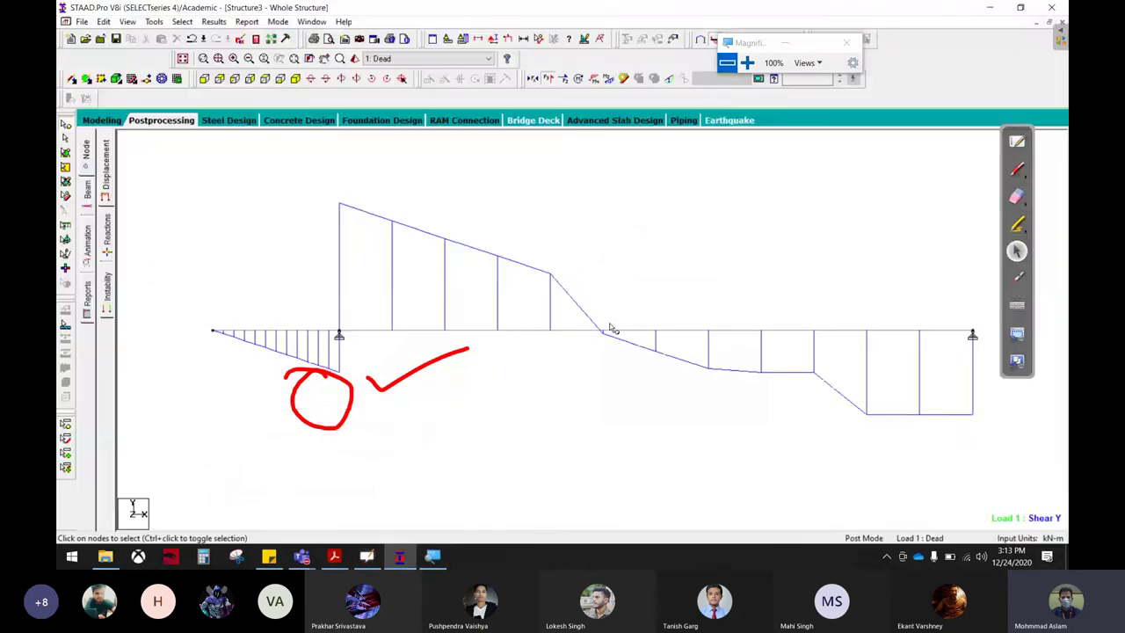
{"action": "left_click", "coordinate": [1017, 169]}
{"action": "left_click_drag", "start_coordinate": [654, 191], "coordinate": [584, 236]}
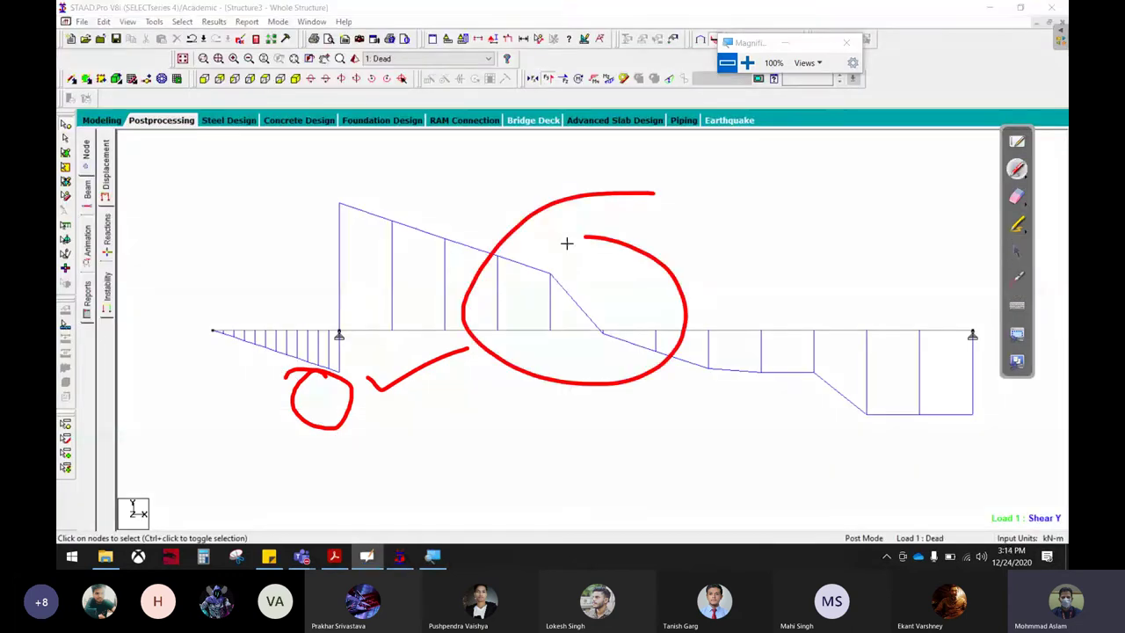
{"action": "left_click", "coordinate": [1016, 251]}
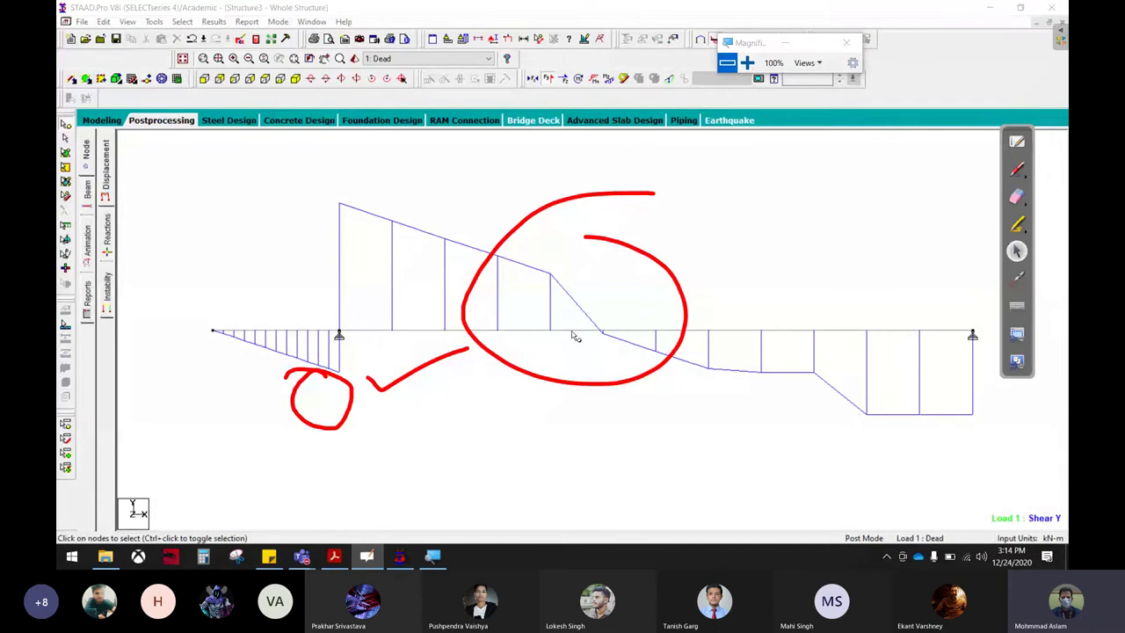
{"action": "double_click", "coordinate": [514, 333]}
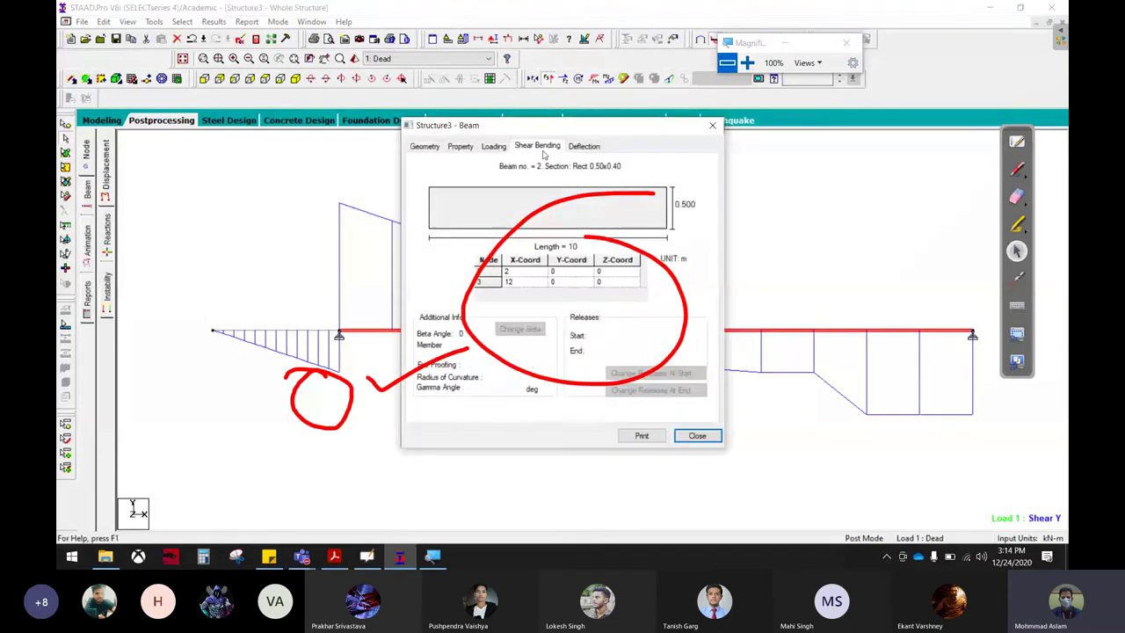
{"action": "left_click", "coordinate": [540, 148]}
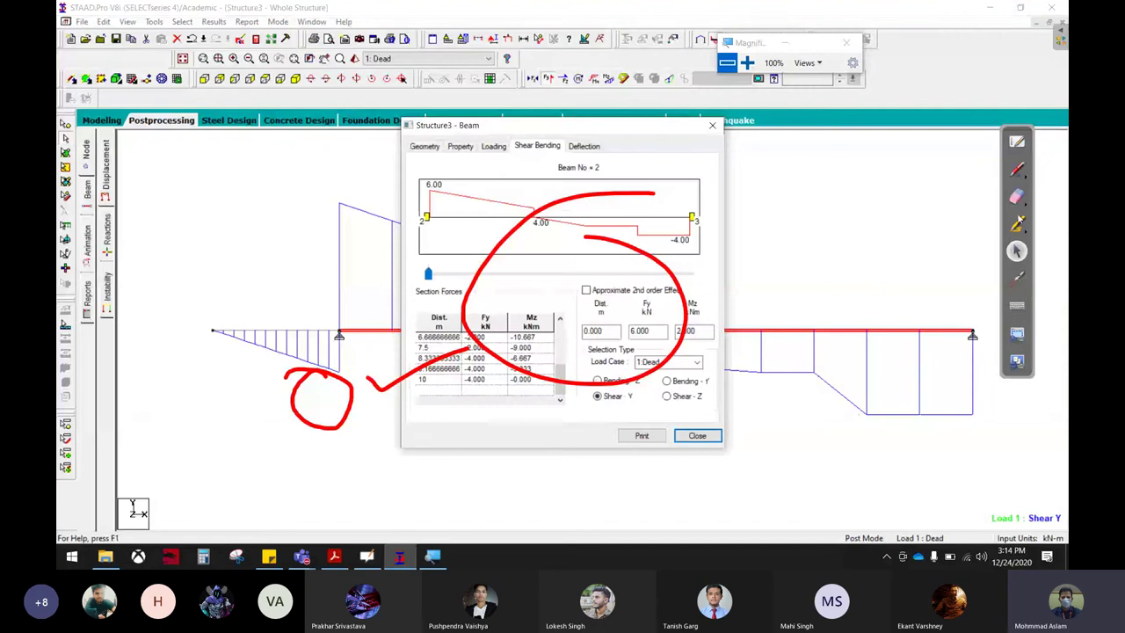
{"action": "left_click_drag", "start_coordinate": [459, 223], "coordinate": [724, 314]}
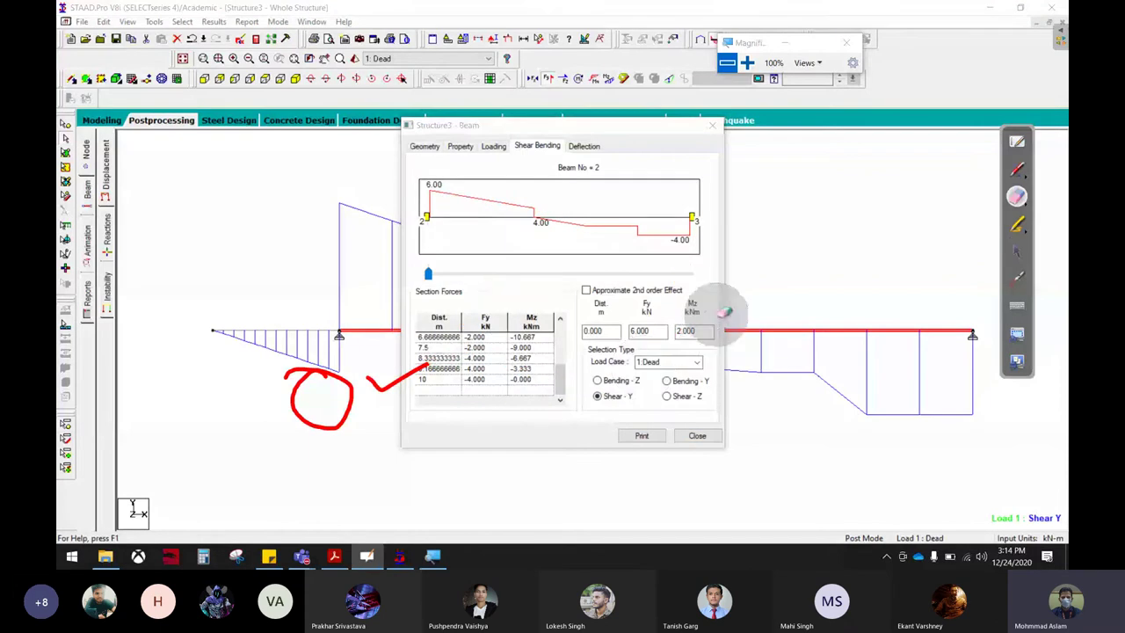
{"action": "left_click", "coordinate": [1016, 168]}
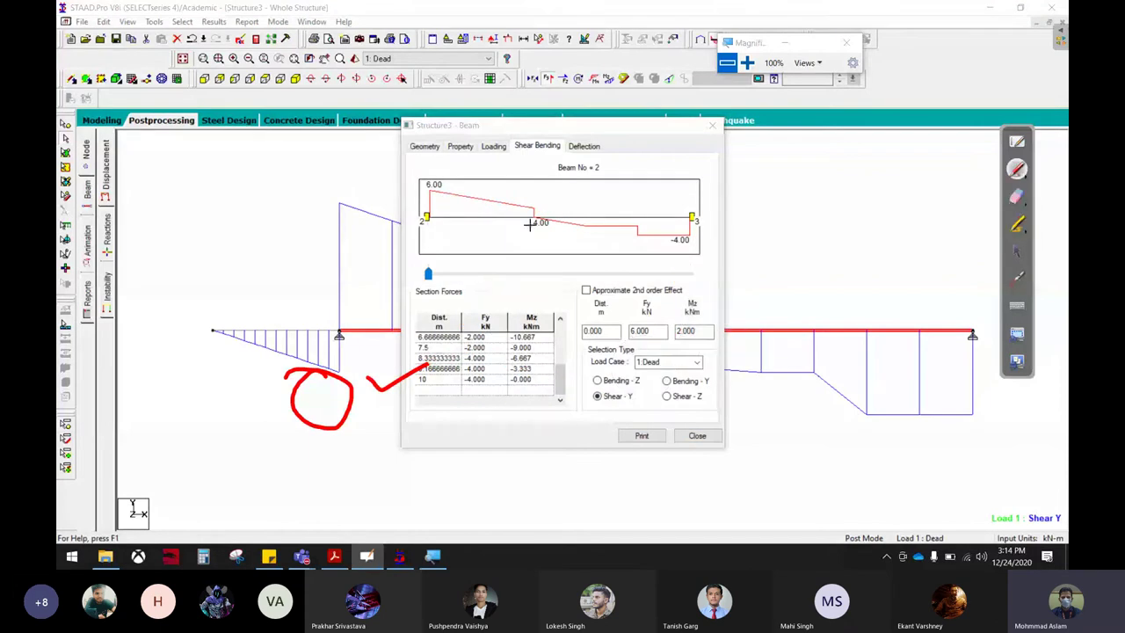
{"action": "left_click_drag", "start_coordinate": [537, 182], "coordinate": [582, 188]}
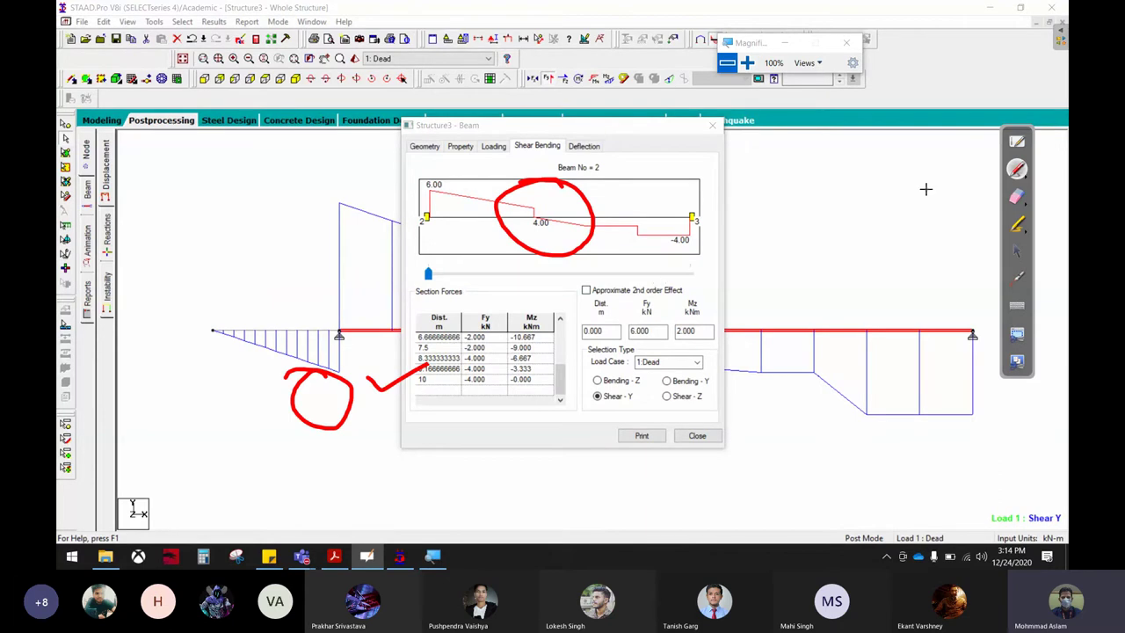
{"action": "left_click", "coordinate": [1017, 197]}
{"action": "mouse_move", "coordinate": [571, 186]}
{"action": "left_mouse_down"}
{"action": "mouse_move", "coordinate": [508, 193]}
{"action": "mouse_move", "coordinate": [582, 264]}
{"action": "mouse_move", "coordinate": [348, 406]}
{"action": "left_mouse_up"}
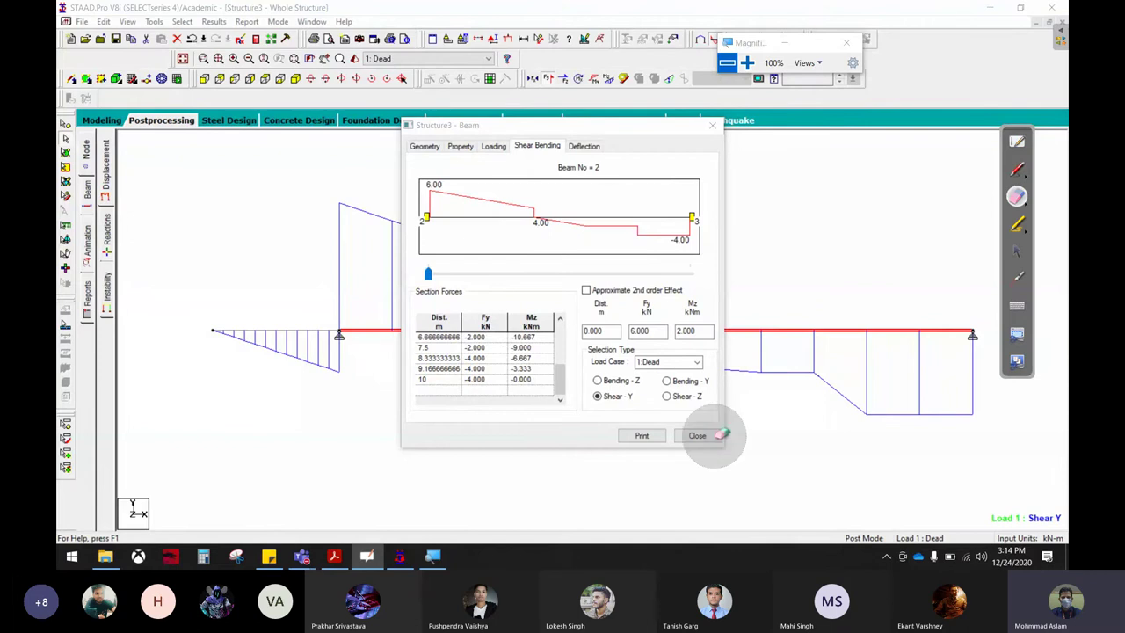
{"action": "left_click", "coordinate": [1017, 251]}
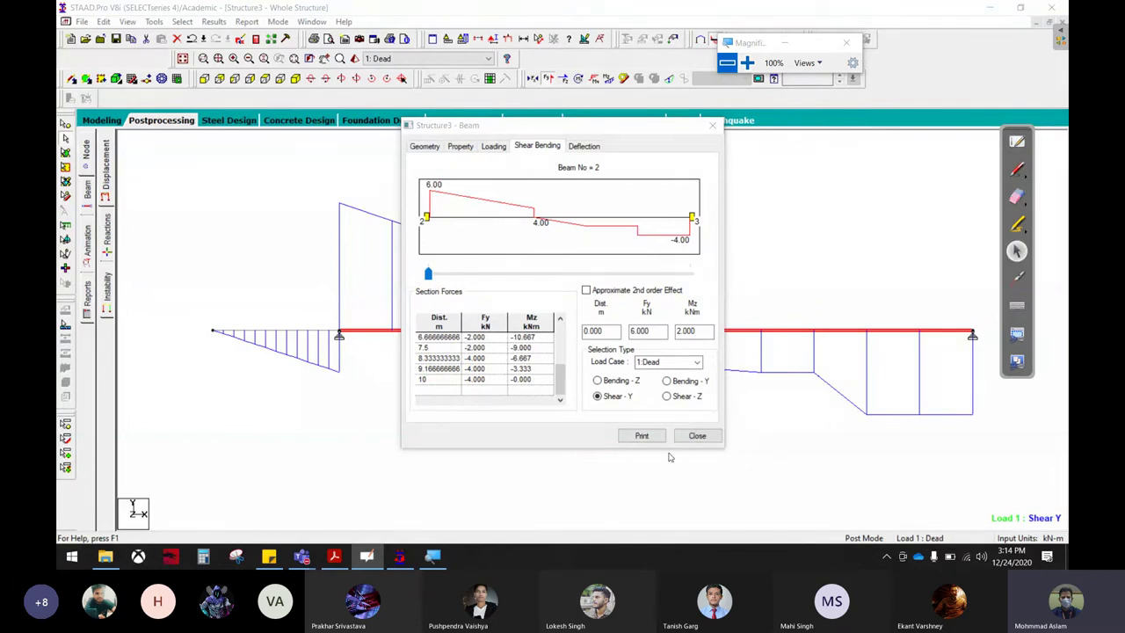
{"action": "left_click", "coordinate": [697, 435]}
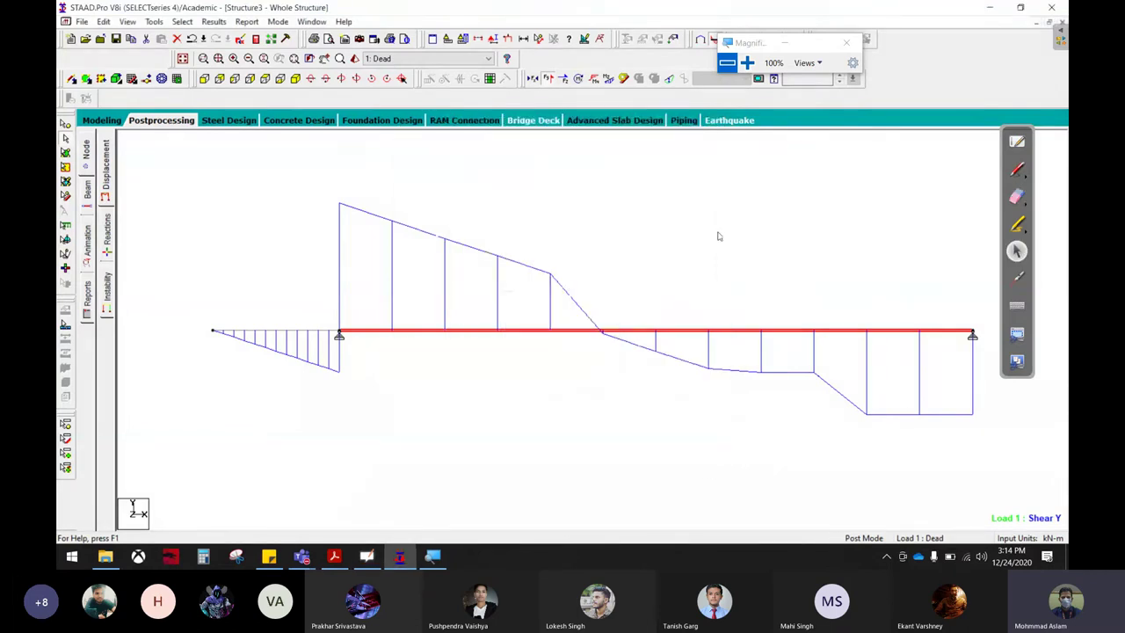
- Deselect beam 2, scroll day-4.pdf back to page 1, close Magnifier, and return to STAAD
{"action": "left_click", "coordinate": [562, 405]}
{"action": "scroll", "coordinate": [528, 255], "scroll_direction": "down", "scroll_amount": 3}
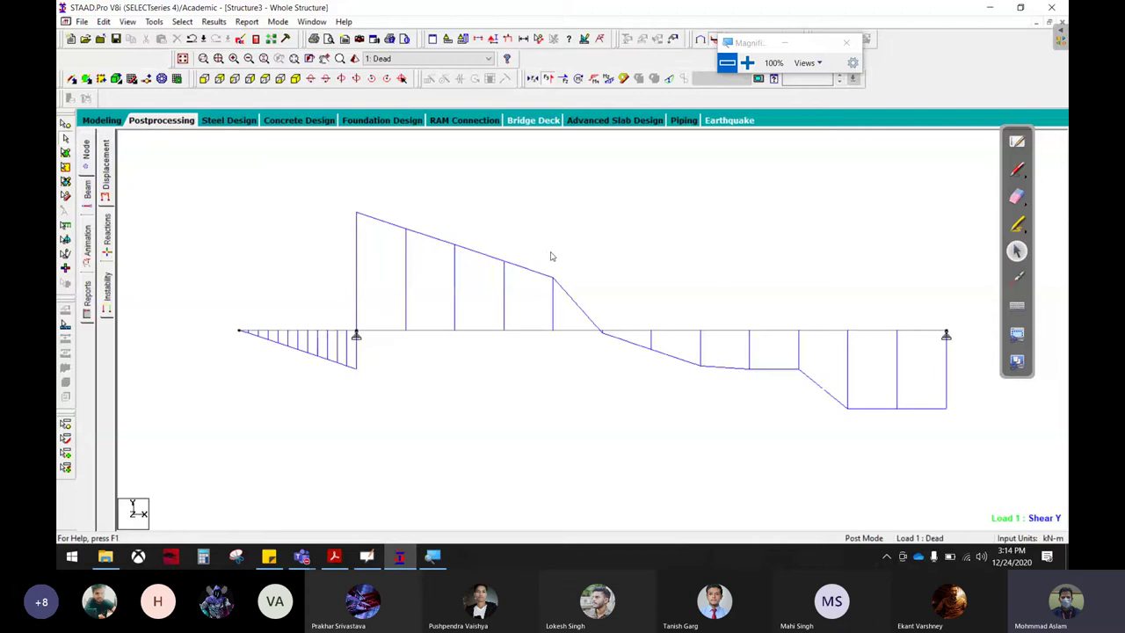
{"action": "left_click", "coordinate": [334, 556]}
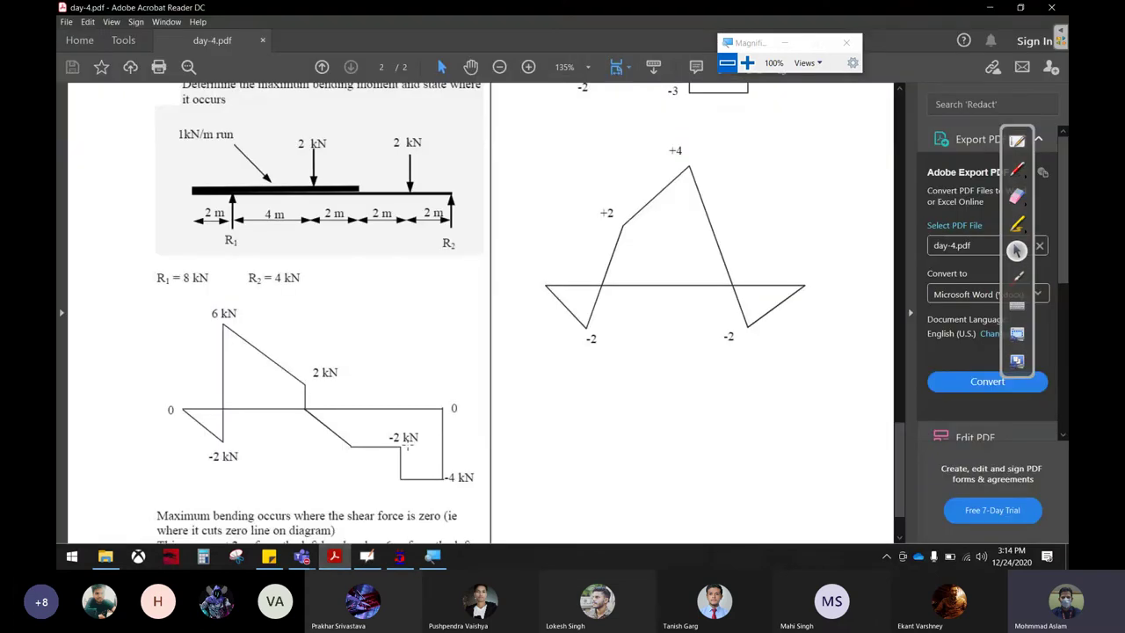
{"action": "scroll", "coordinate": [458, 296], "scroll_direction": "down", "scroll_amount": 2}
{"action": "scroll", "coordinate": [465, 400], "scroll_direction": "up", "scroll_amount": 5}
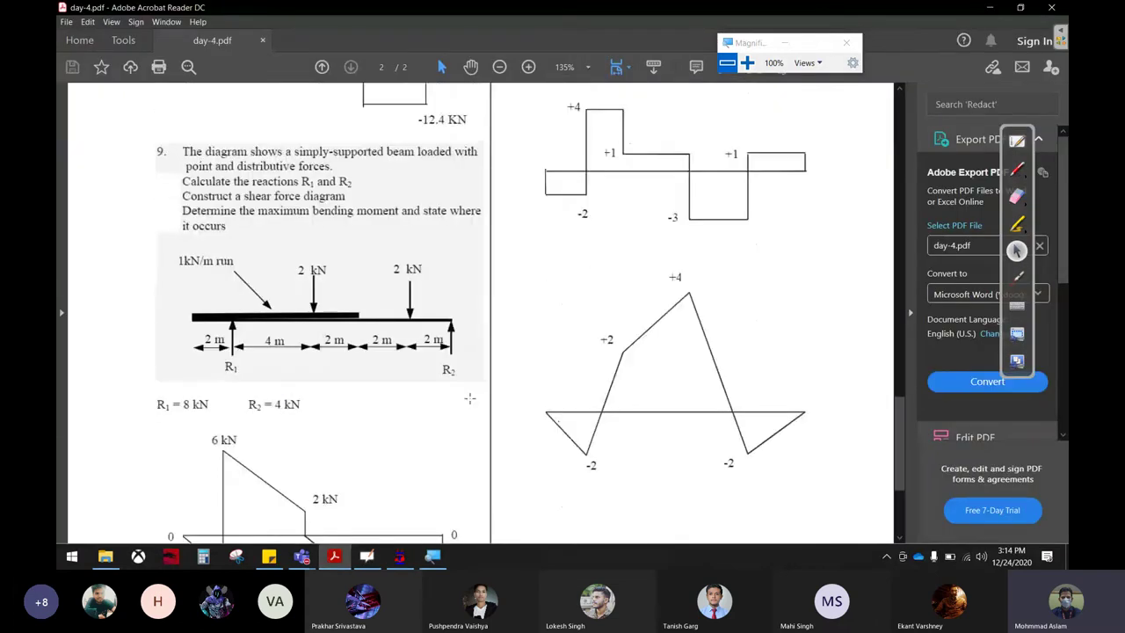
{"action": "scroll", "coordinate": [470, 398], "scroll_direction": "up", "scroll_amount": 5}
{"action": "scroll", "coordinate": [635, 419], "scroll_direction": "up", "scroll_amount": 4}
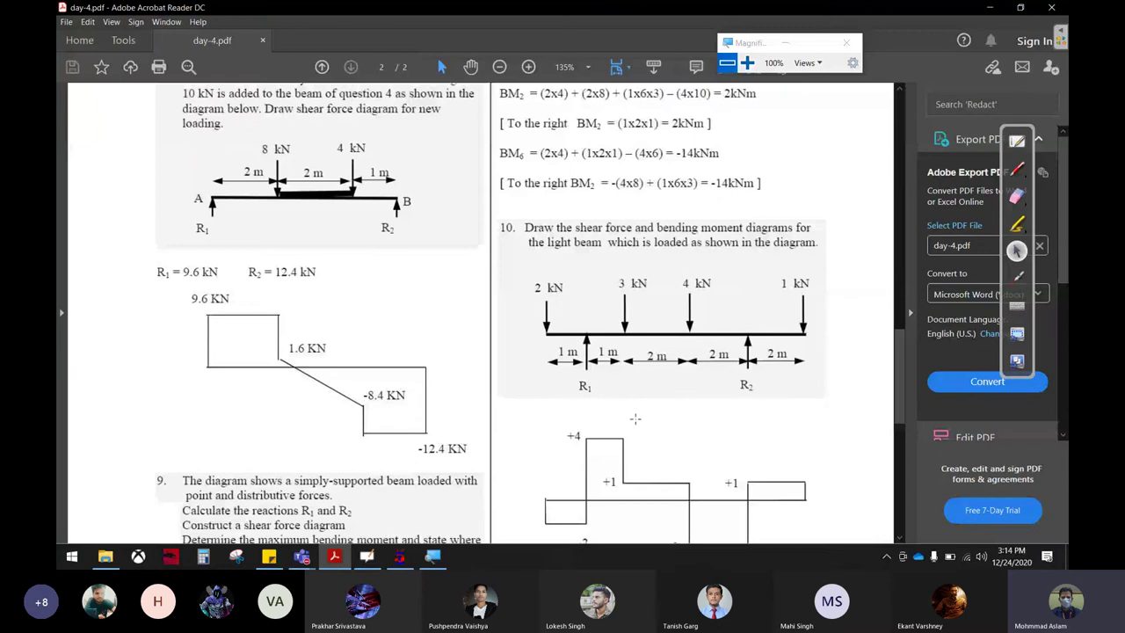
{"action": "scroll", "coordinate": [636, 419], "scroll_direction": "up", "scroll_amount": 10}
{"action": "scroll", "coordinate": [636, 420], "scroll_direction": "up", "scroll_amount": 5}
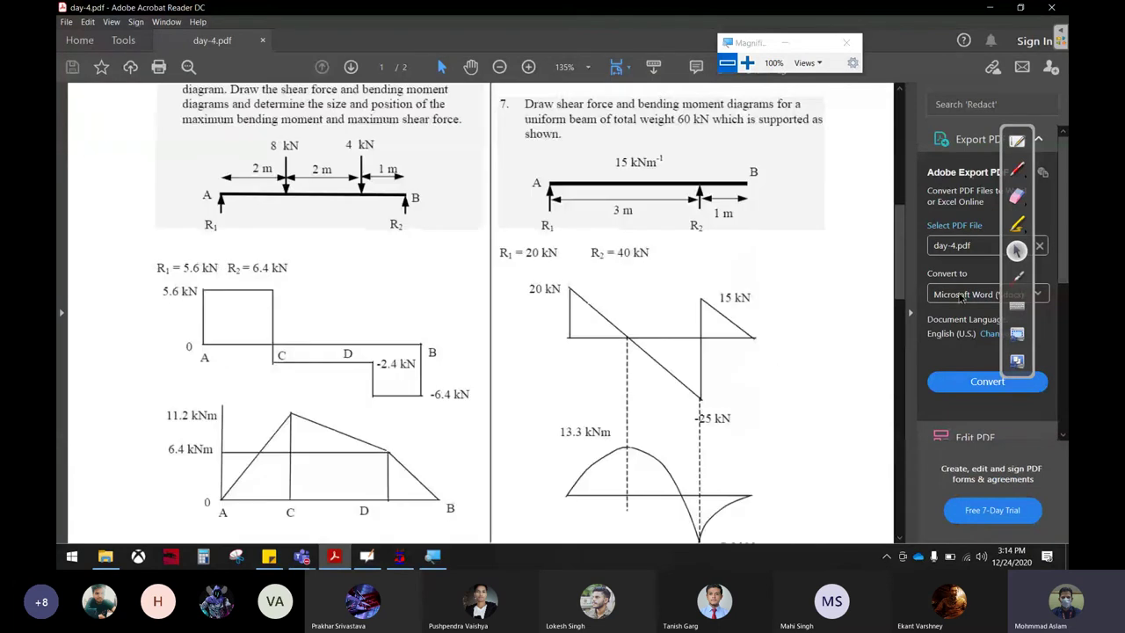
{"action": "left_click", "coordinate": [846, 44]}
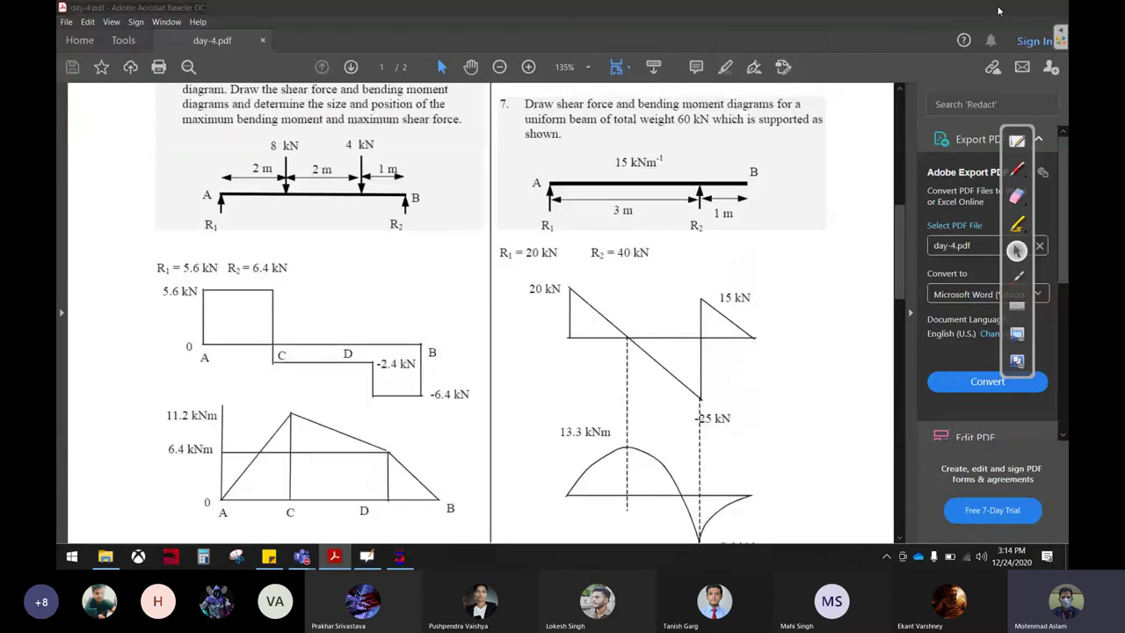
{"action": "left_click", "coordinate": [400, 556]}
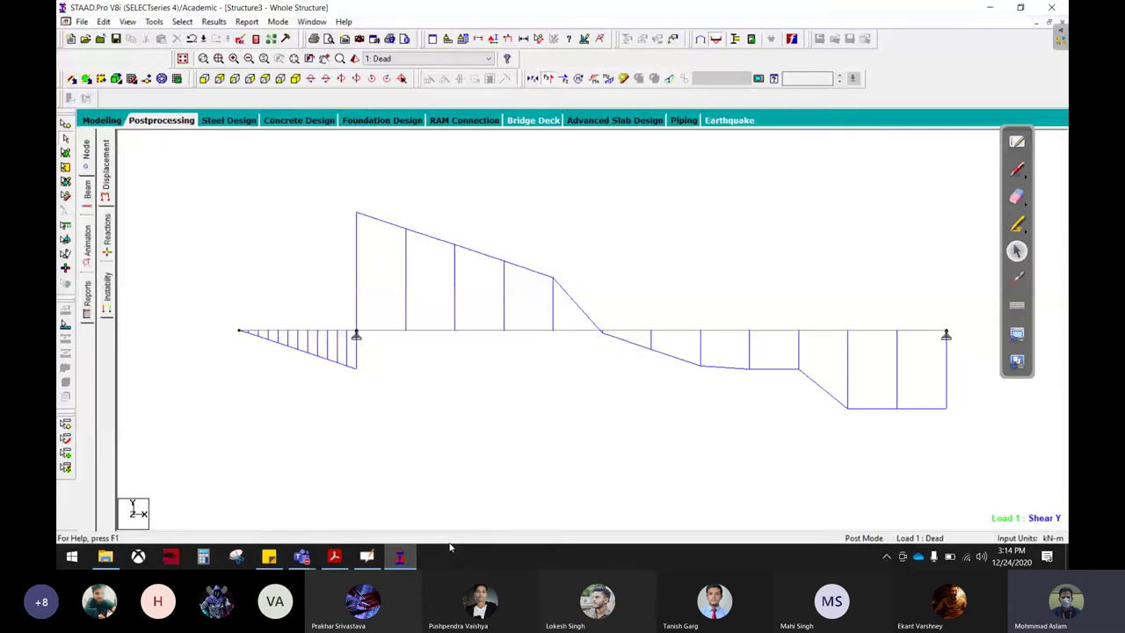
{"action": "left_click", "coordinate": [302, 557]}
{"action": "left_click", "coordinate": [397, 510]}
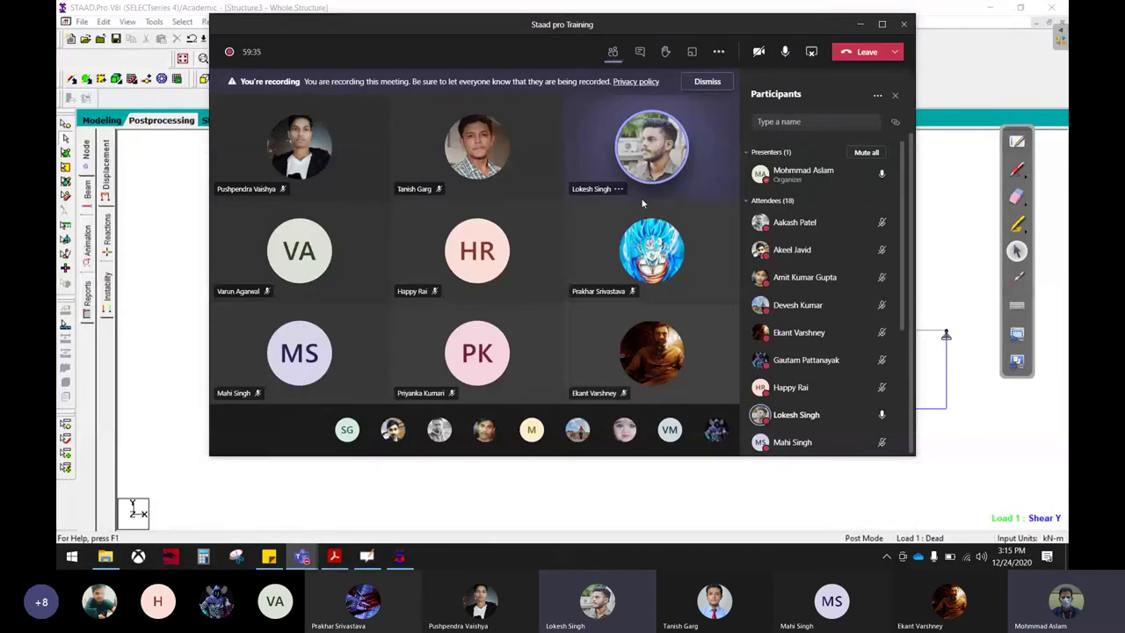
{"action": "left_click", "coordinate": [865, 24]}
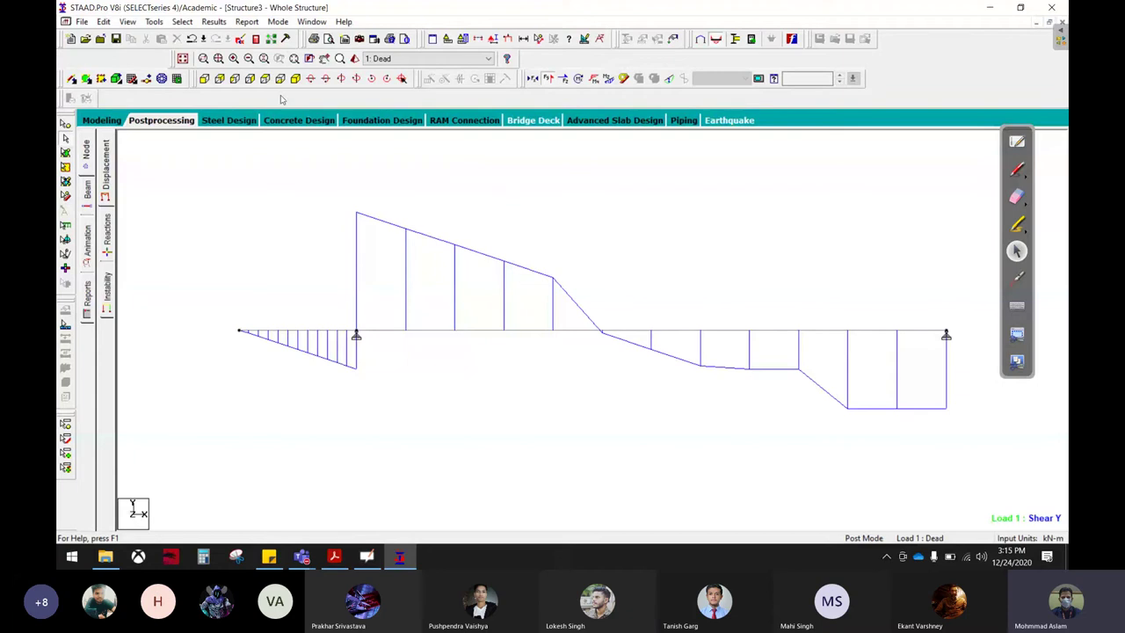
- Annotate the Shear Y diagram with its maximum shear labels, 6.000 kN and -2.000 kN
{"action": "left_click", "coordinate": [211, 24]}
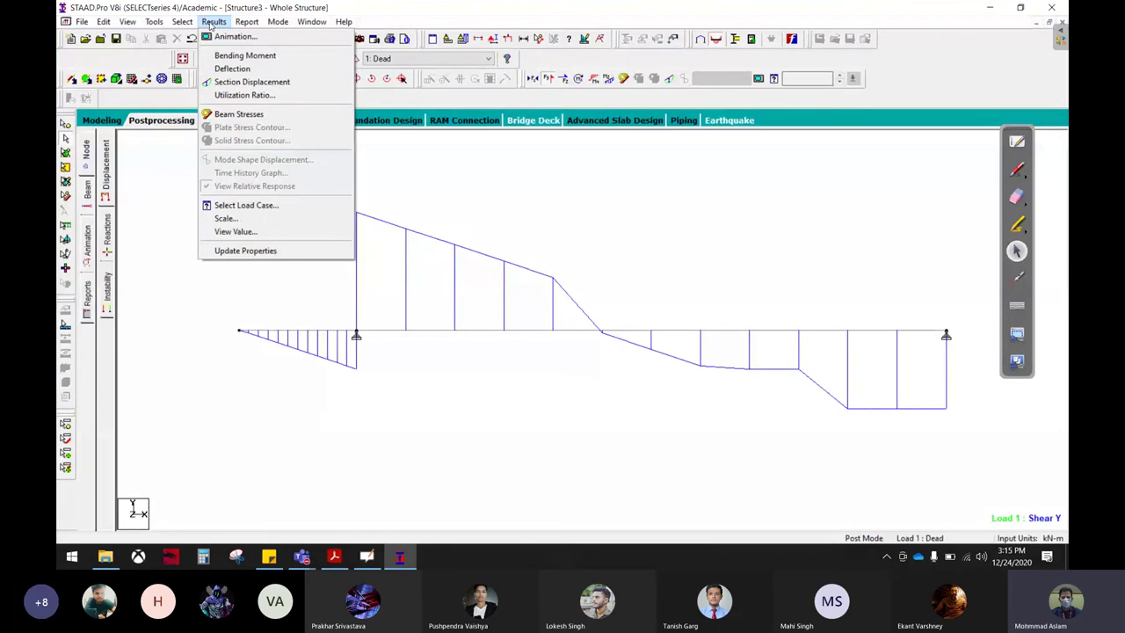
{"action": "left_click", "coordinate": [235, 232]}
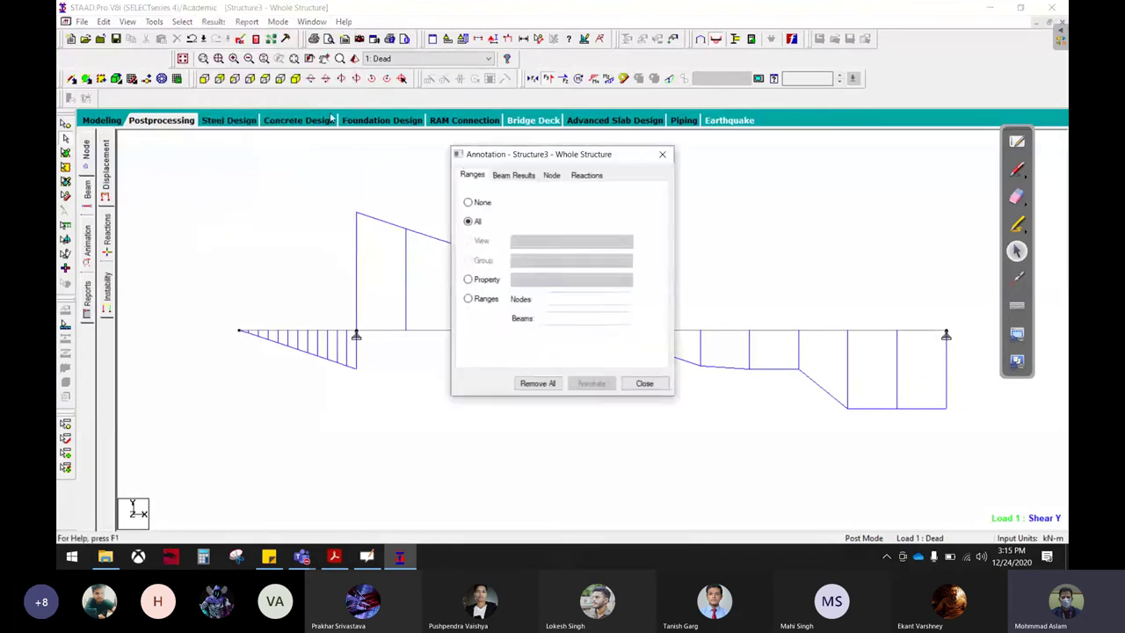
{"action": "left_click", "coordinate": [499, 175]}
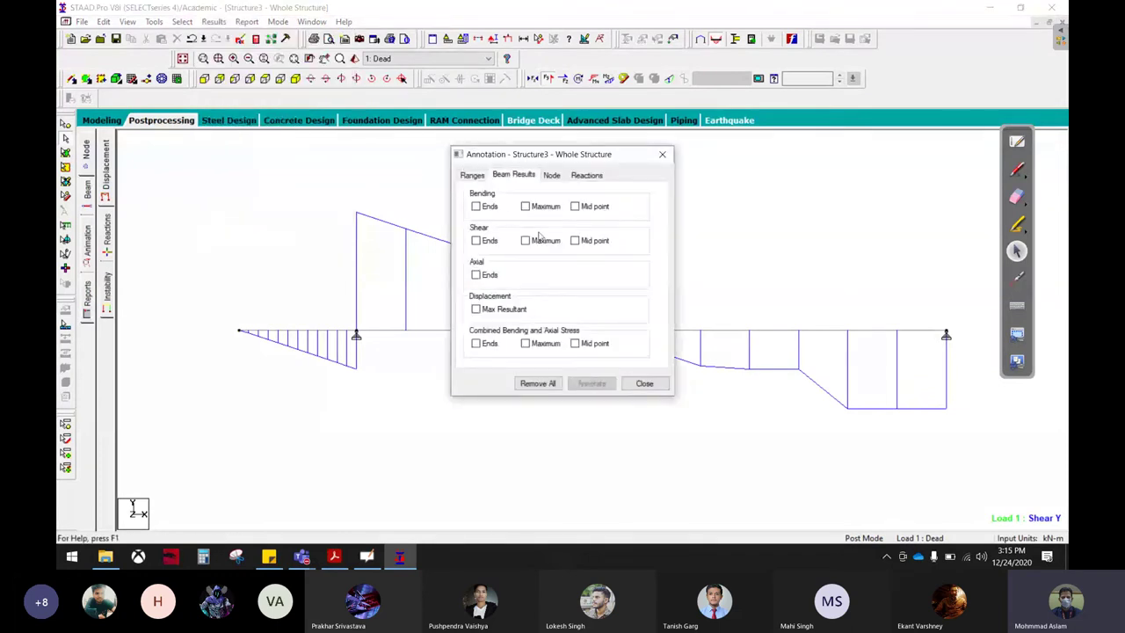
{"action": "left_click", "coordinate": [532, 241]}
{"action": "left_click", "coordinate": [591, 384]}
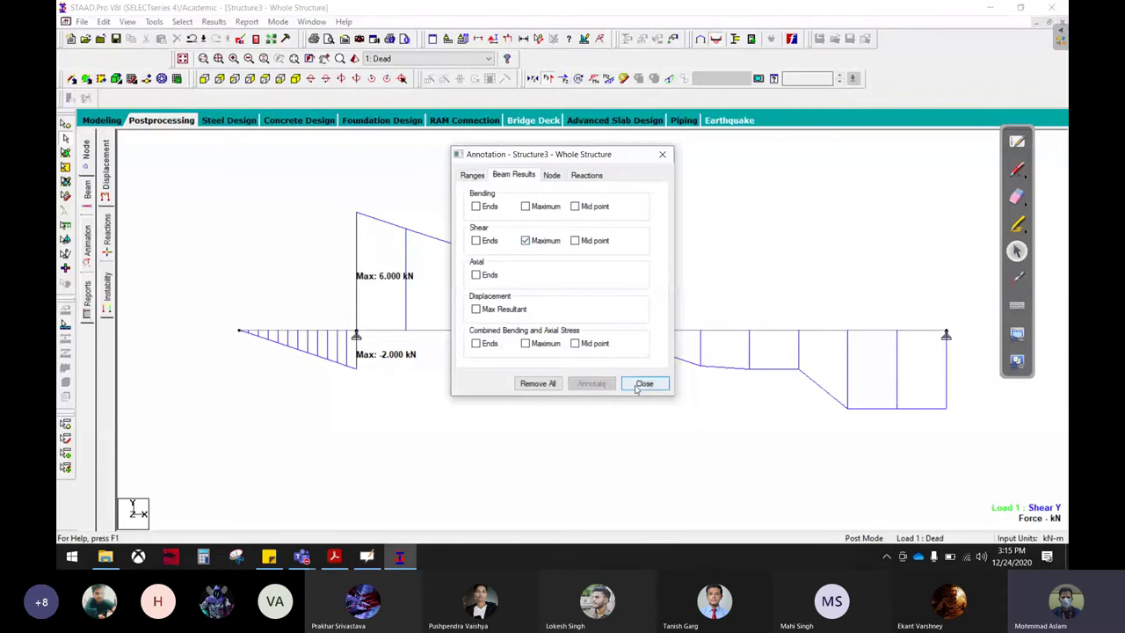
{"action": "left_click", "coordinate": [645, 383]}
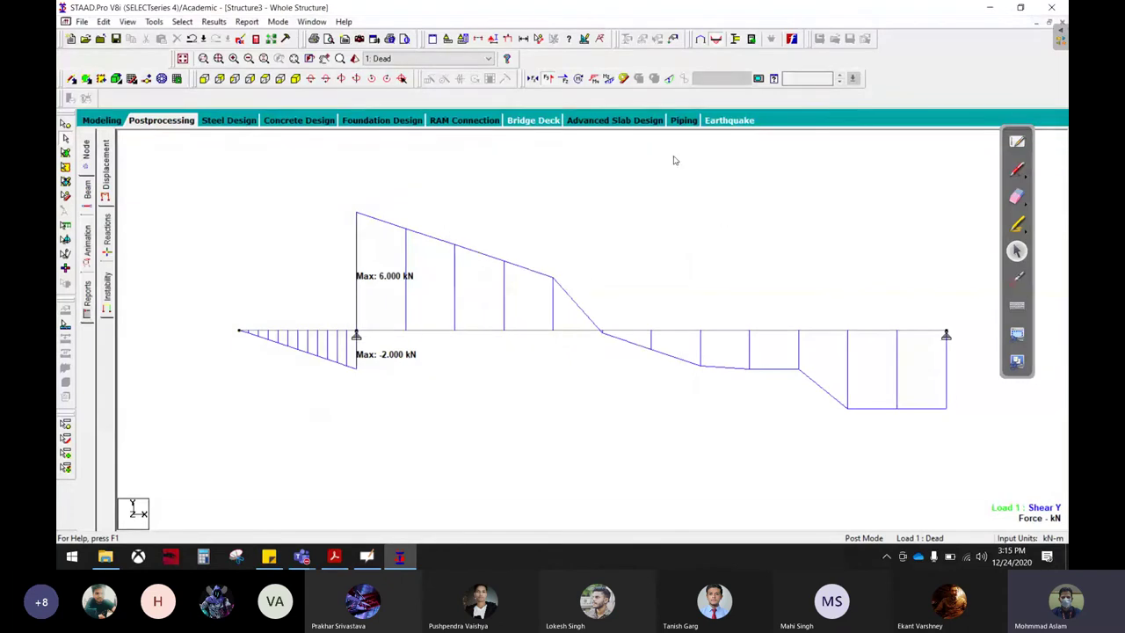
- Switch the input units to kilopound force and foot length
{"action": "left_click", "coordinate": [446, 40]}
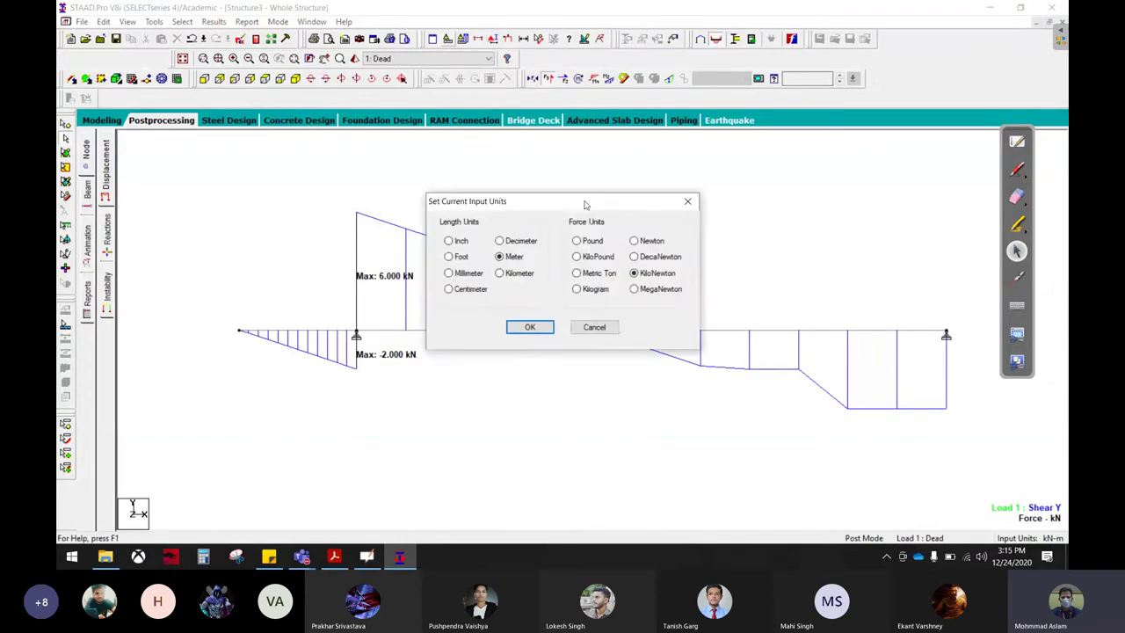
{"action": "mouse_move", "coordinate": [589, 203]}
{"action": "left_mouse_down"}
{"action": "mouse_move", "coordinate": [716, 113]}
{"action": "mouse_move", "coordinate": [730, 89]}
{"action": "left_mouse_up"}
{"action": "left_click", "coordinate": [729, 138]}
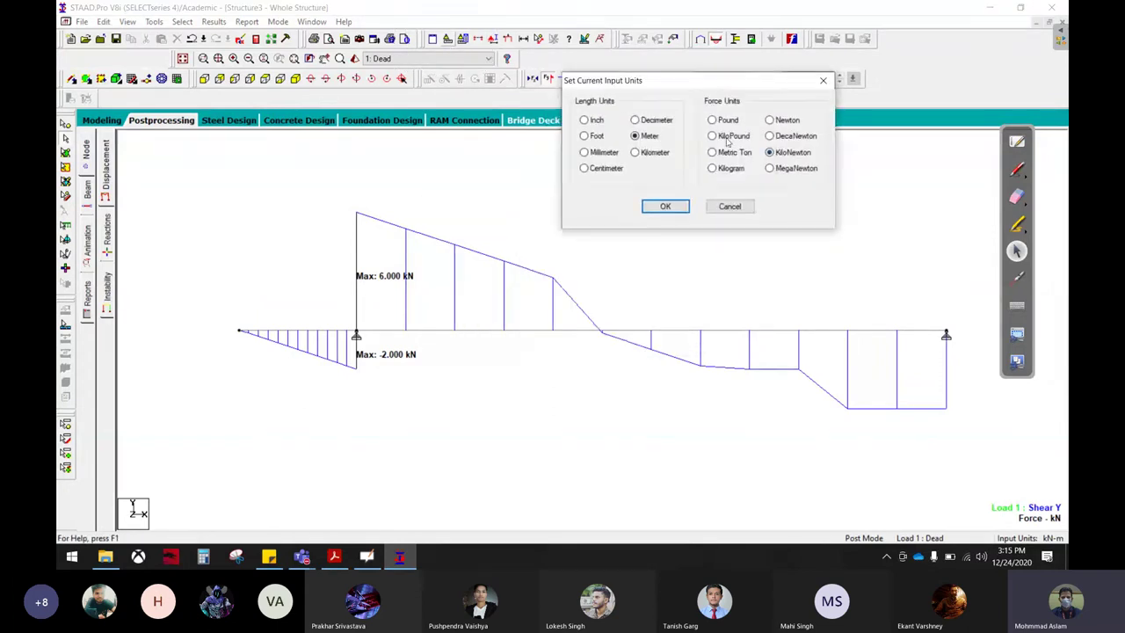
{"action": "left_click", "coordinate": [665, 207]}
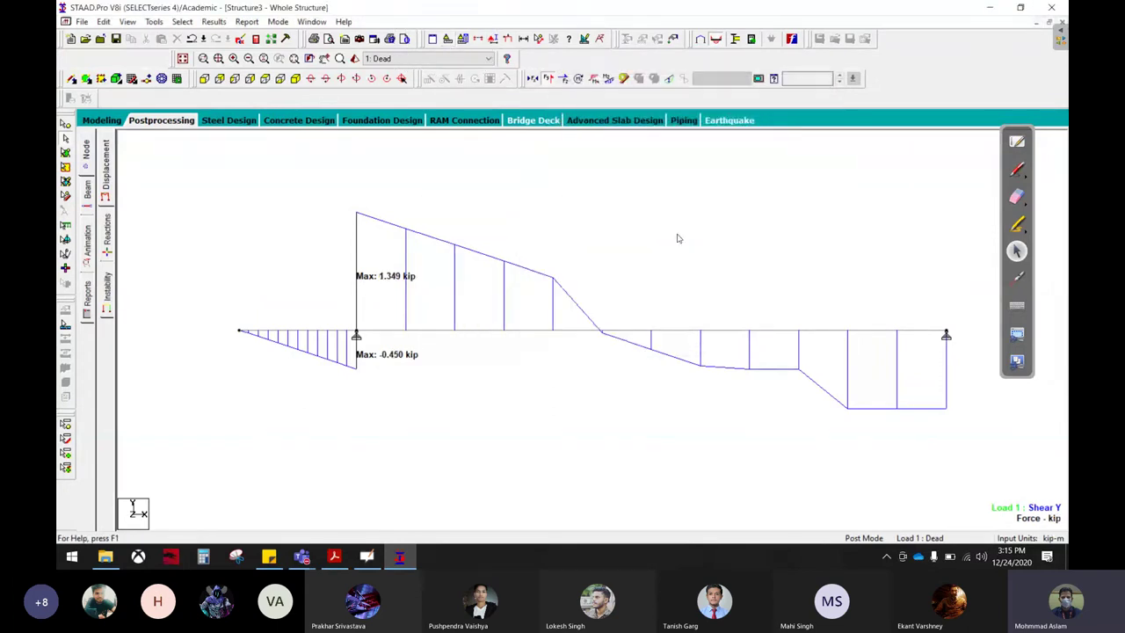
{"action": "left_click", "coordinate": [409, 290]}
{"action": "left_click", "coordinate": [407, 286]}
{"action": "left_click", "coordinate": [448, 39]}
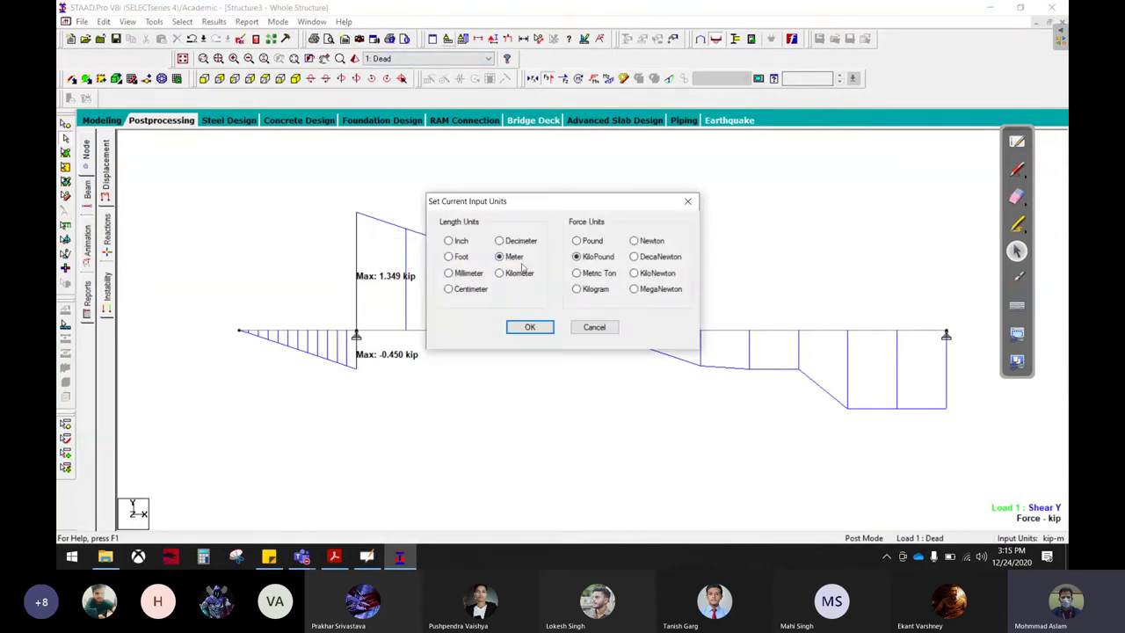
{"action": "left_click", "coordinate": [458, 257]}
{"action": "left_click", "coordinate": [528, 326]}
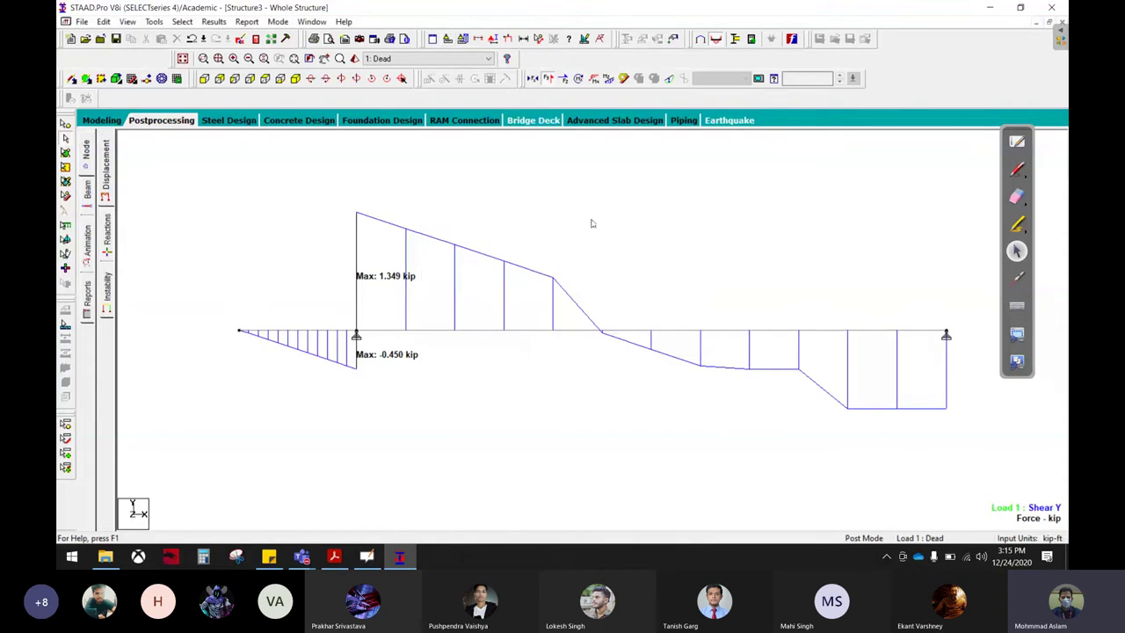
- Measure the node distance between the left and right supports
{"action": "left_click", "coordinate": [538, 38]}
{"action": "left_click", "coordinate": [356, 335]}
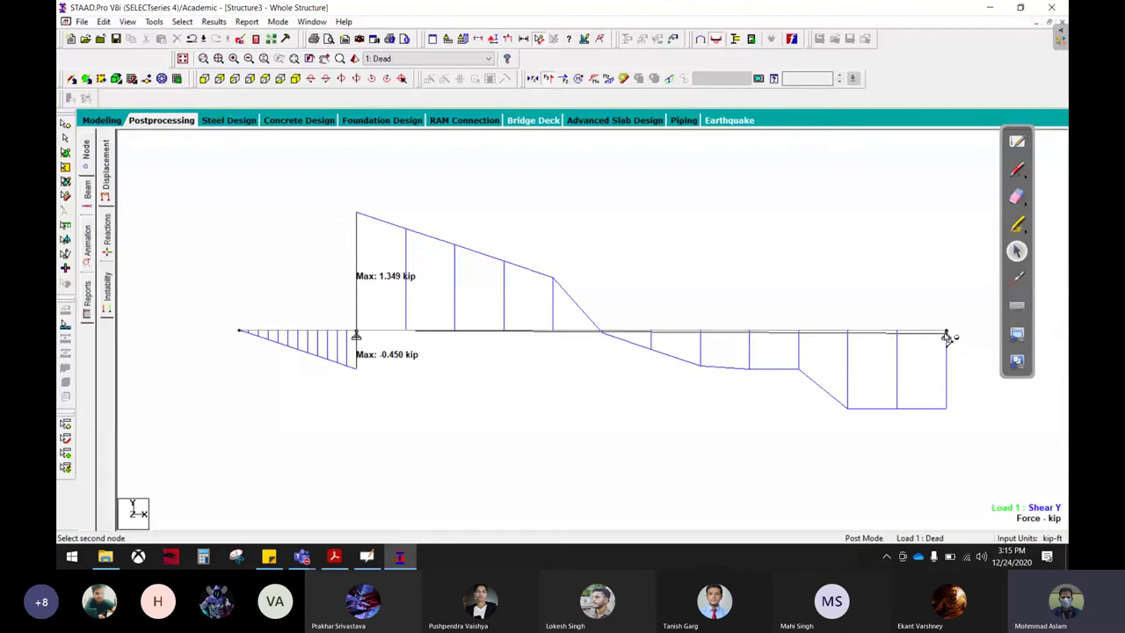
{"action": "left_click", "coordinate": [946, 335]}
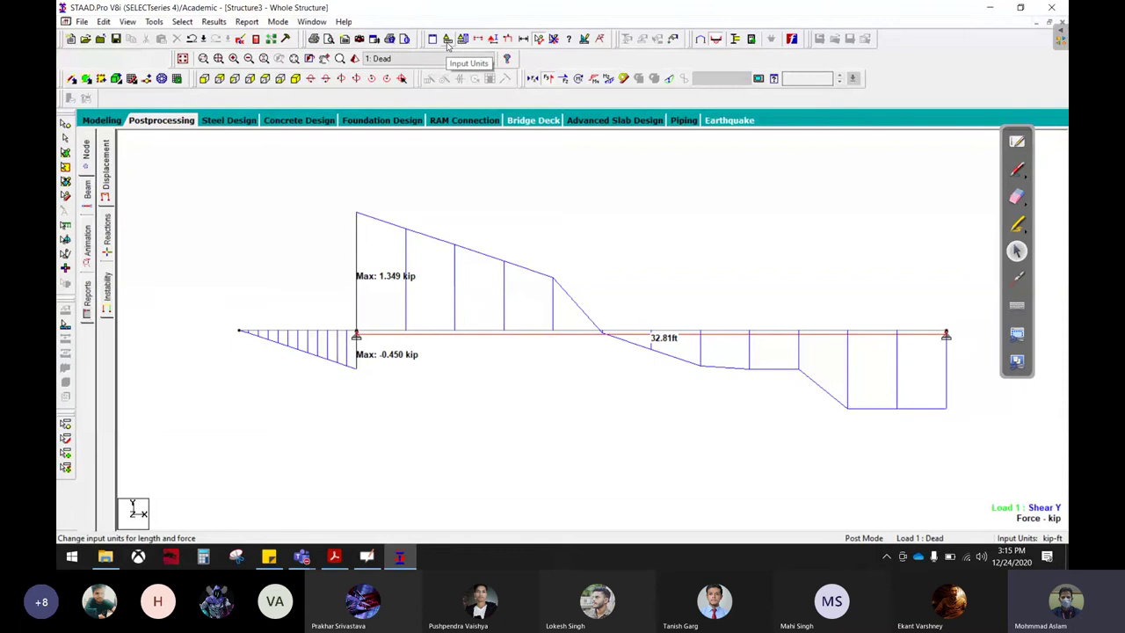
{"action": "left_click", "coordinate": [447, 46]}
{"action": "left_click", "coordinate": [448, 46]}
{"action": "left_click", "coordinate": [448, 45]}
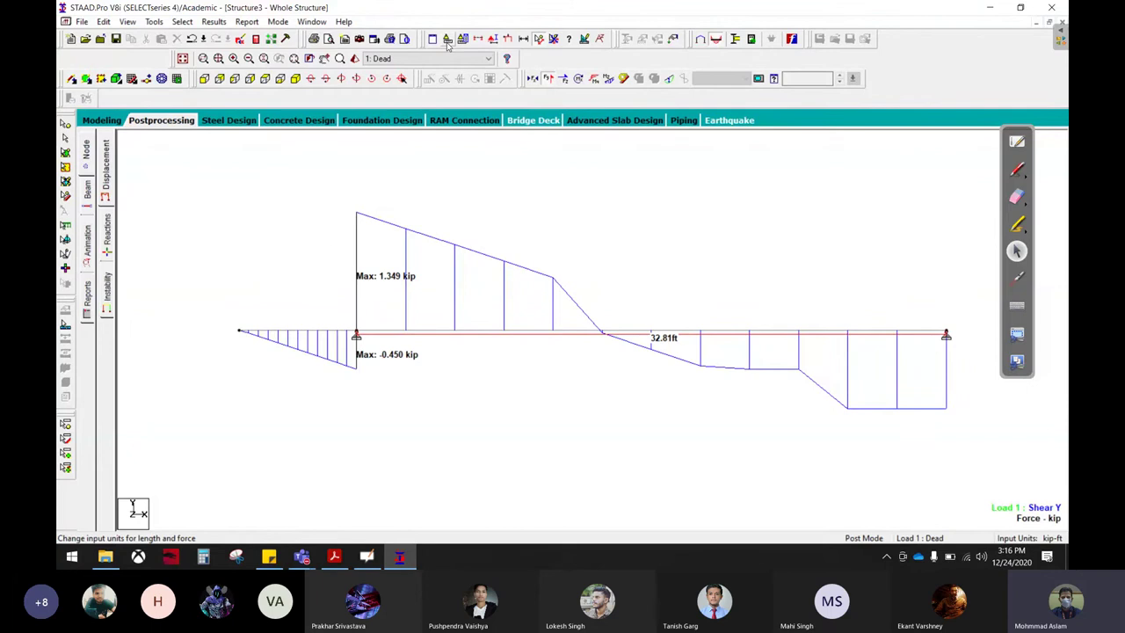
{"action": "left_click", "coordinate": [447, 46]}
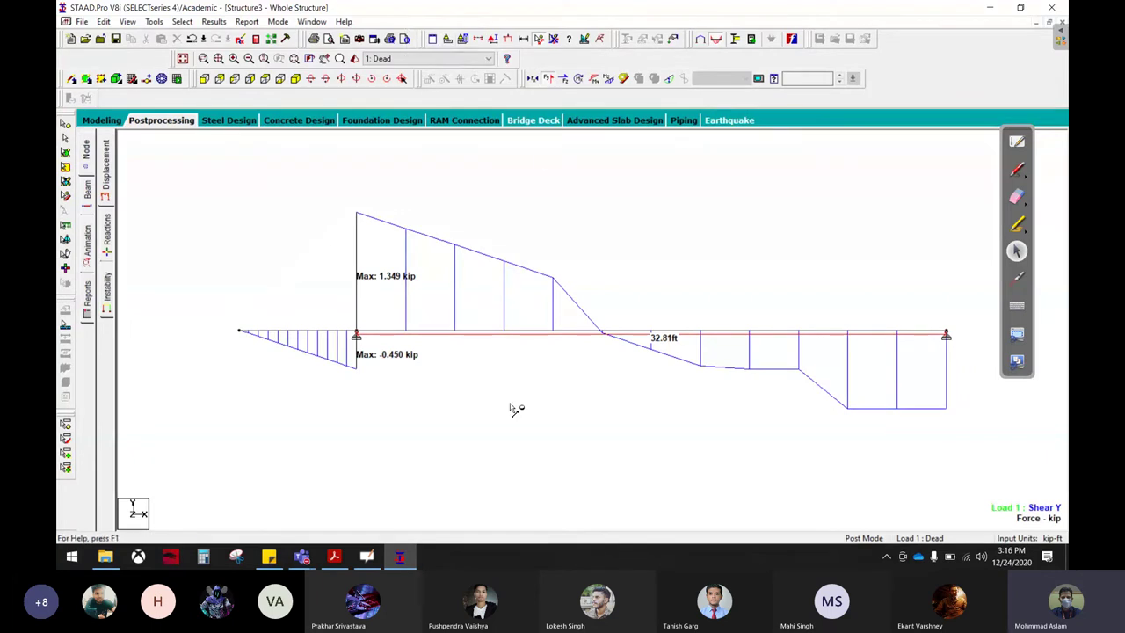
- Restore the input units to metre and kilonewton, showing 10.00m on the diagram
{"action": "left_click", "coordinate": [431, 39]}
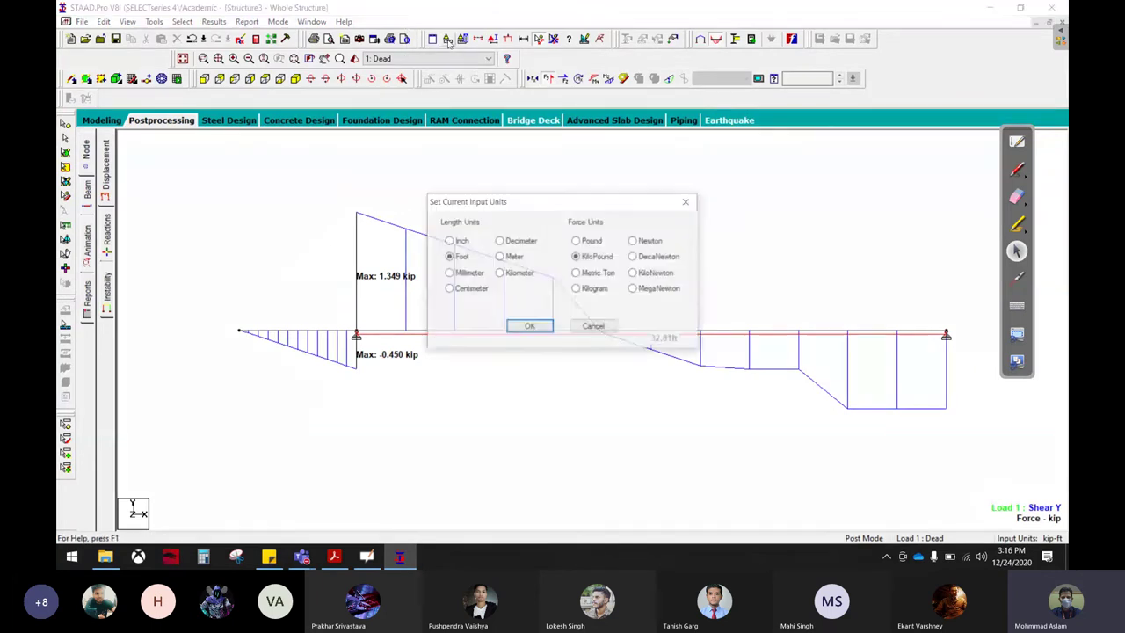
{"action": "key", "text": "Escape"}
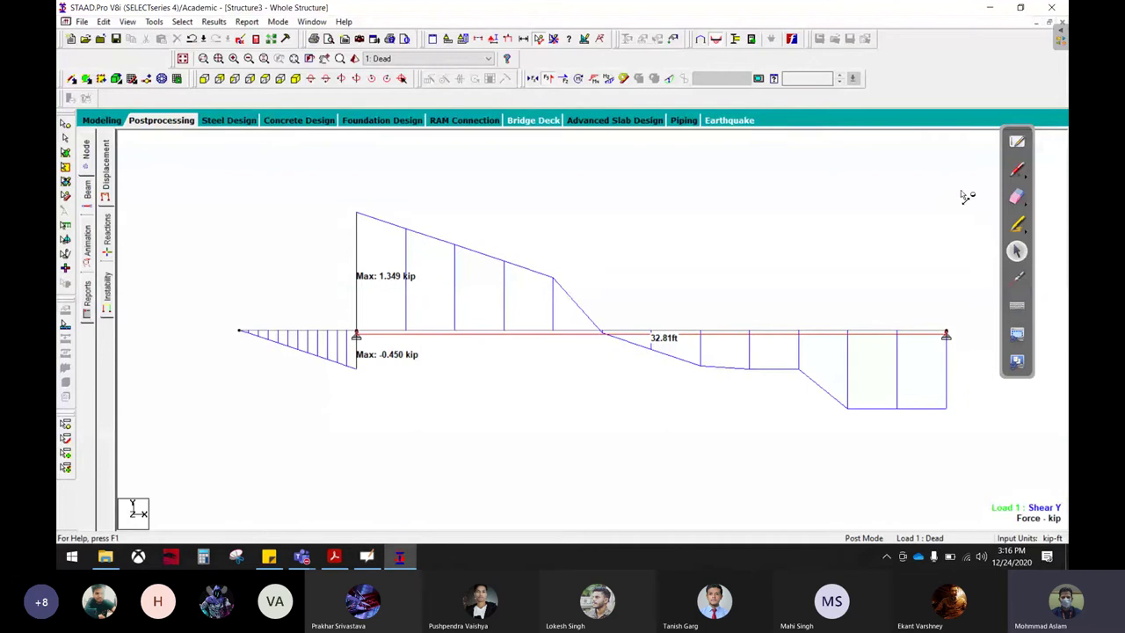
{"action": "left_click", "coordinate": [448, 40]}
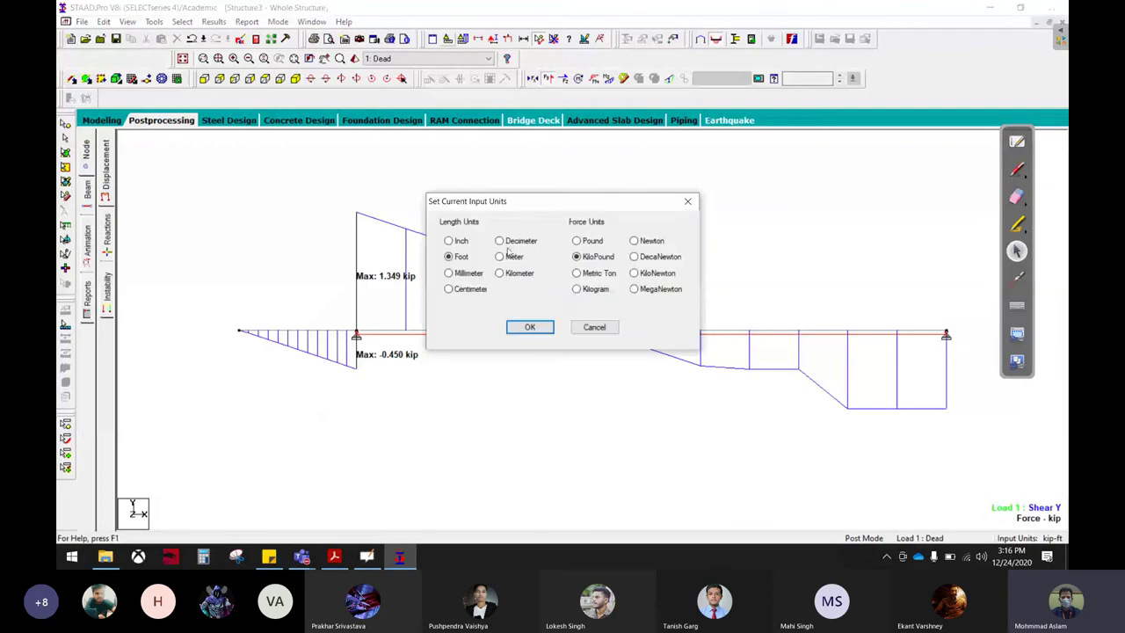
{"action": "left_click", "coordinate": [510, 255]}
{"action": "left_click", "coordinate": [656, 271]}
{"action": "left_click", "coordinate": [530, 326]}
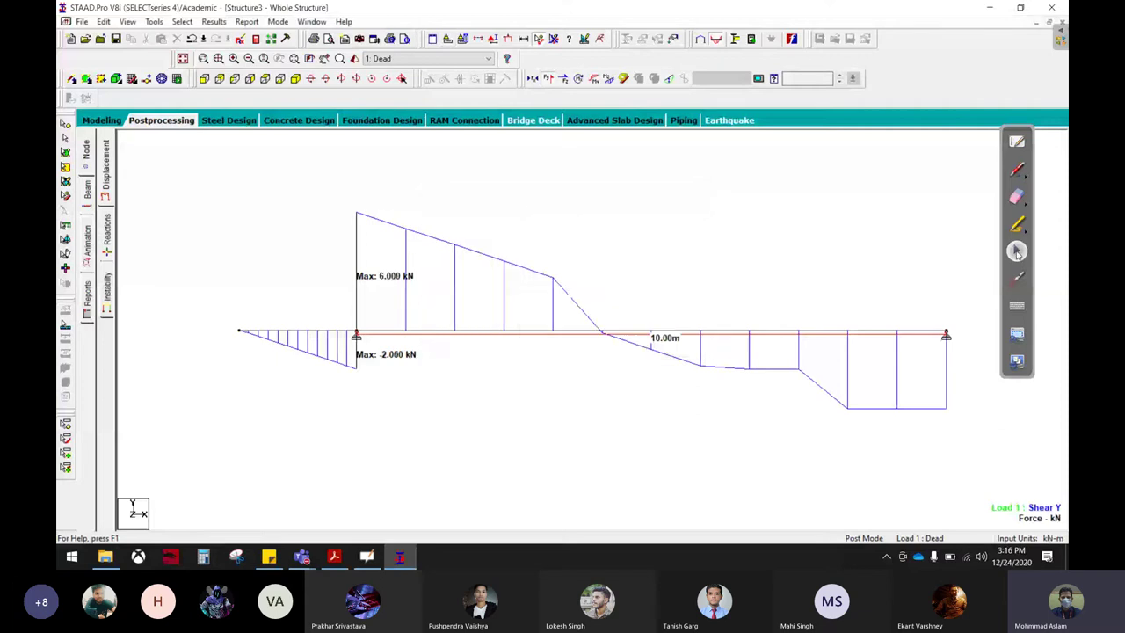
{"action": "left_click", "coordinate": [335, 557]}
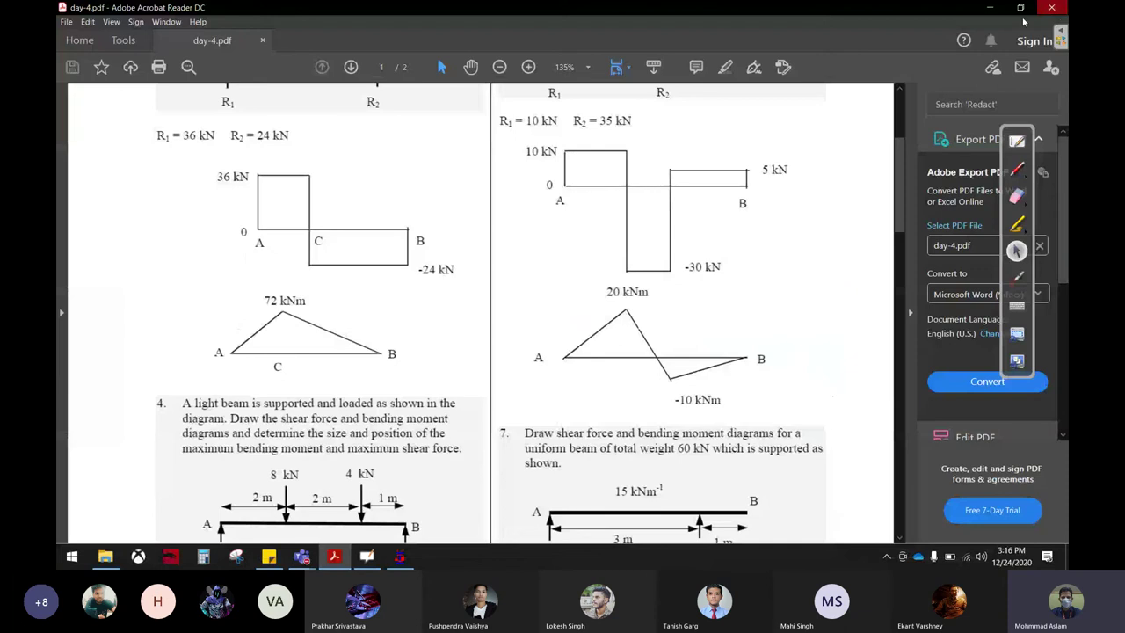
{"action": "left_click", "coordinate": [990, 7]}
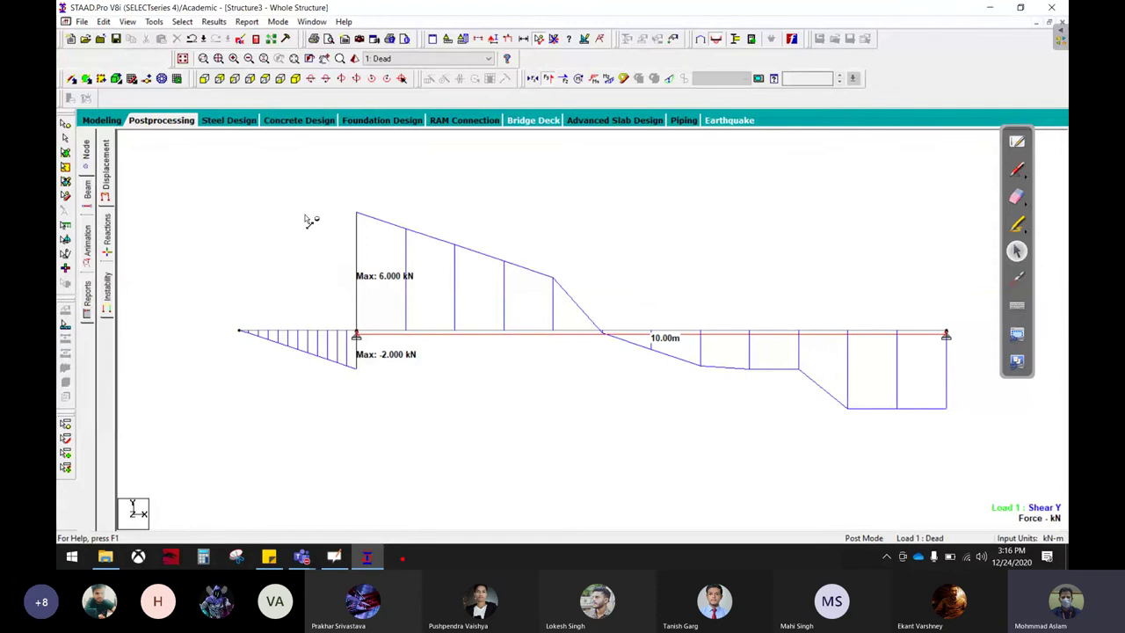
- Return to Modeling, deselect the beam, and open the Property then Load & Definition pages
{"action": "left_click", "coordinate": [84, 124]}
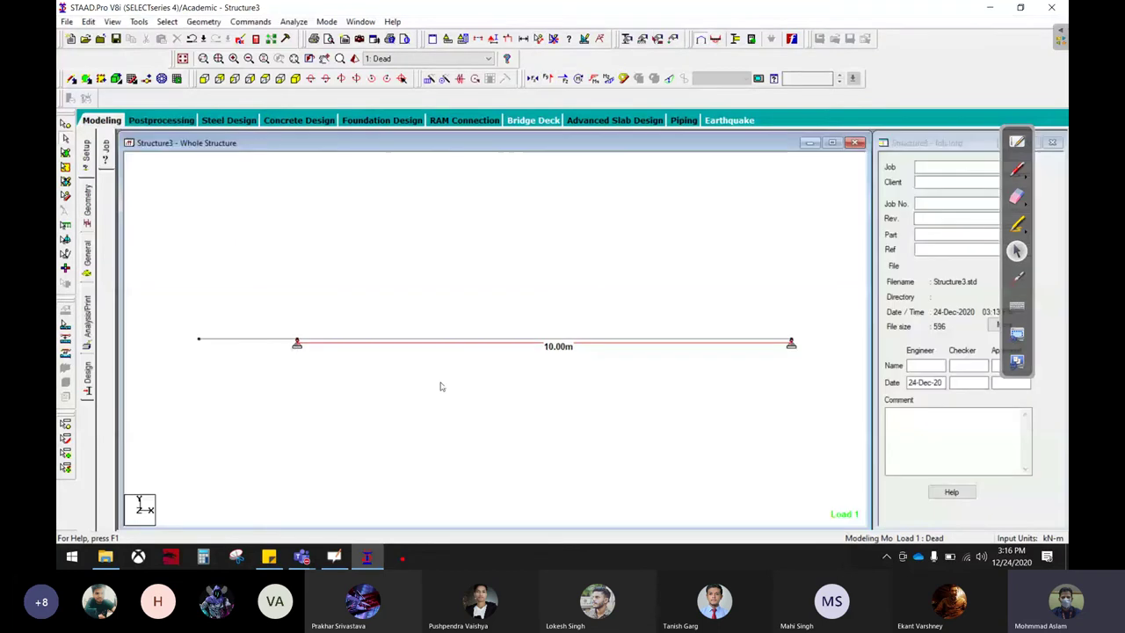
{"action": "left_click", "coordinate": [684, 300]}
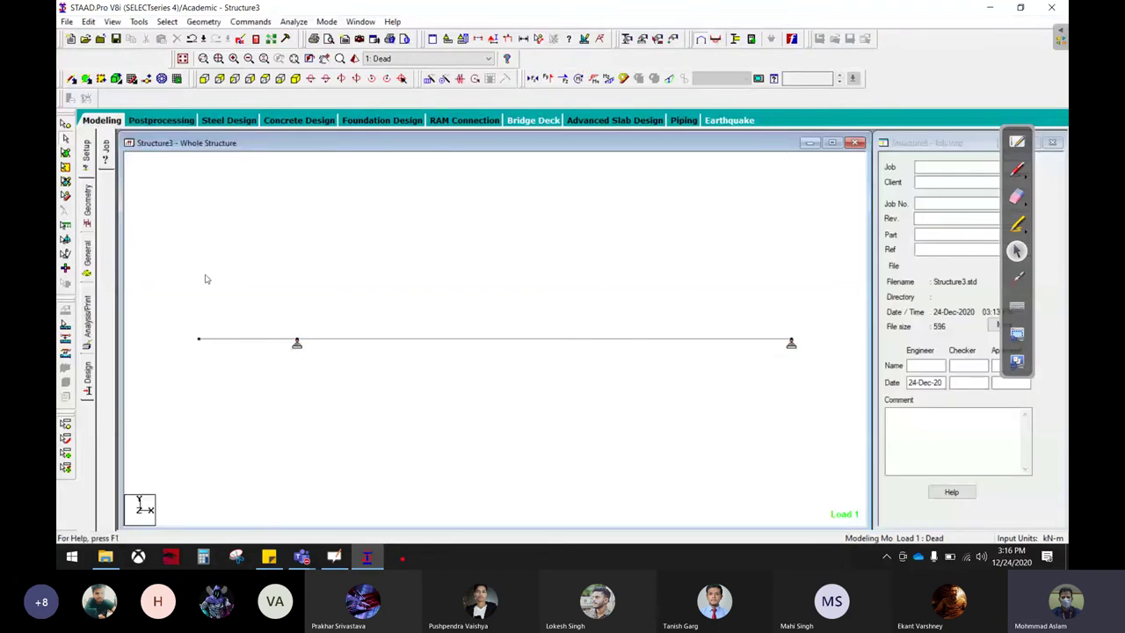
{"action": "left_click", "coordinate": [87, 257]}
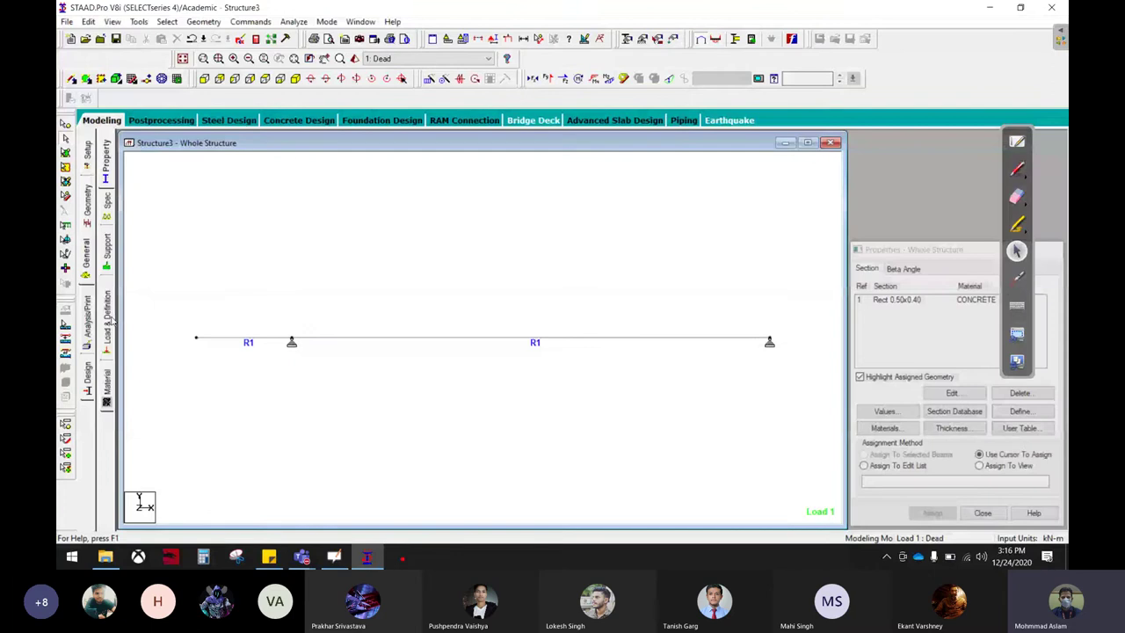
{"action": "left_click", "coordinate": [106, 323]}
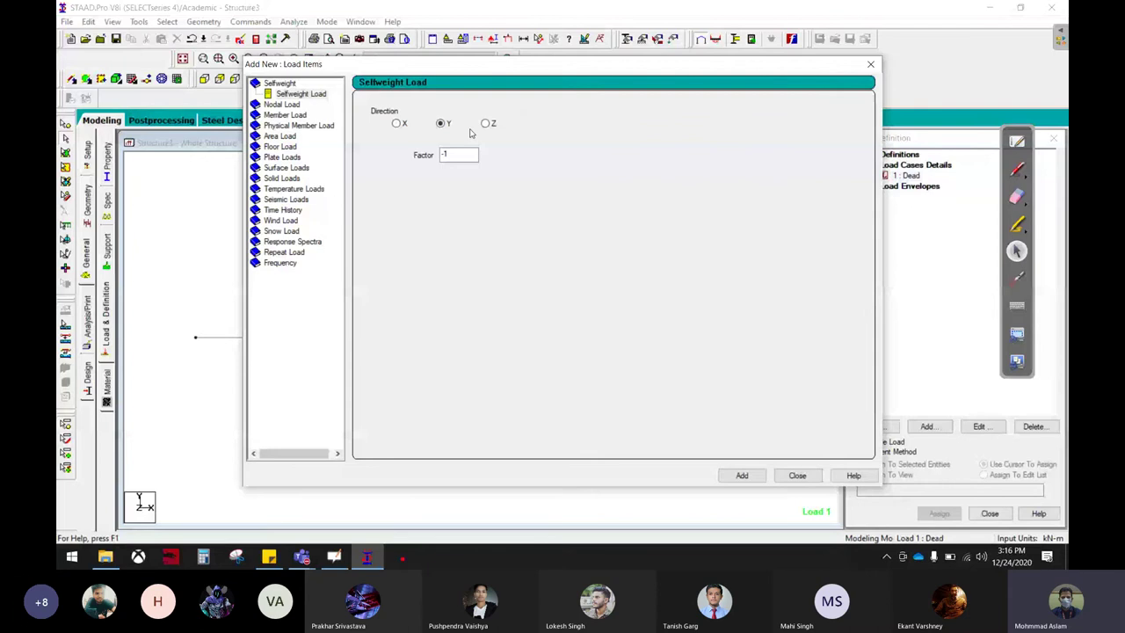
- Select the Selfweight Load item and write W=Vρ in red ink beside its settings
{"action": "double_click", "coordinate": [278, 84]}
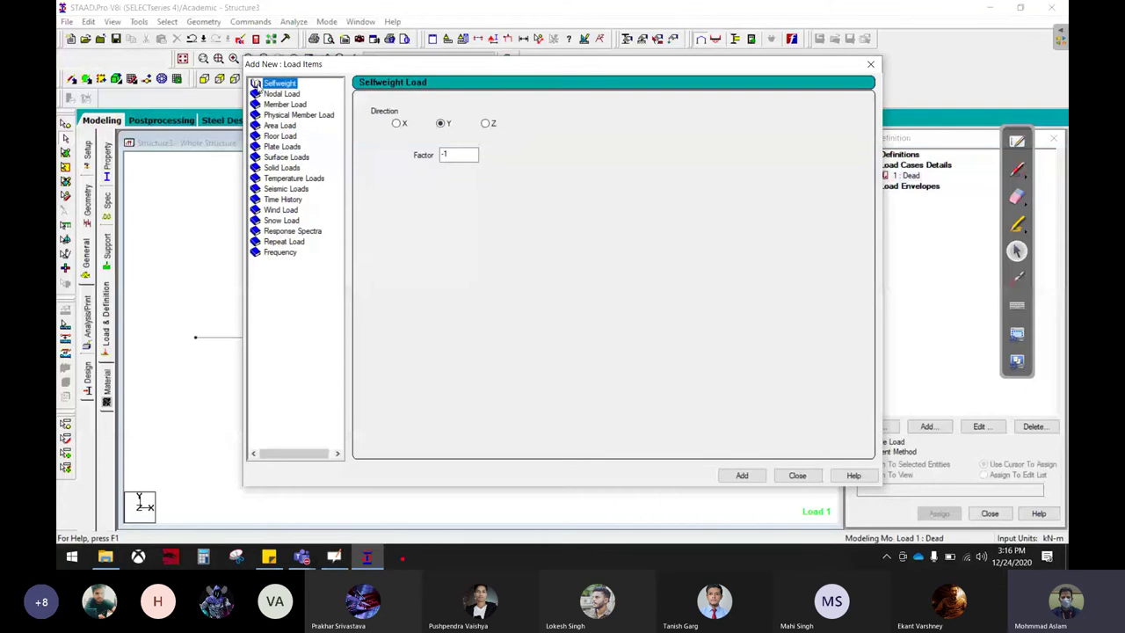
{"action": "double_click", "coordinate": [258, 86]}
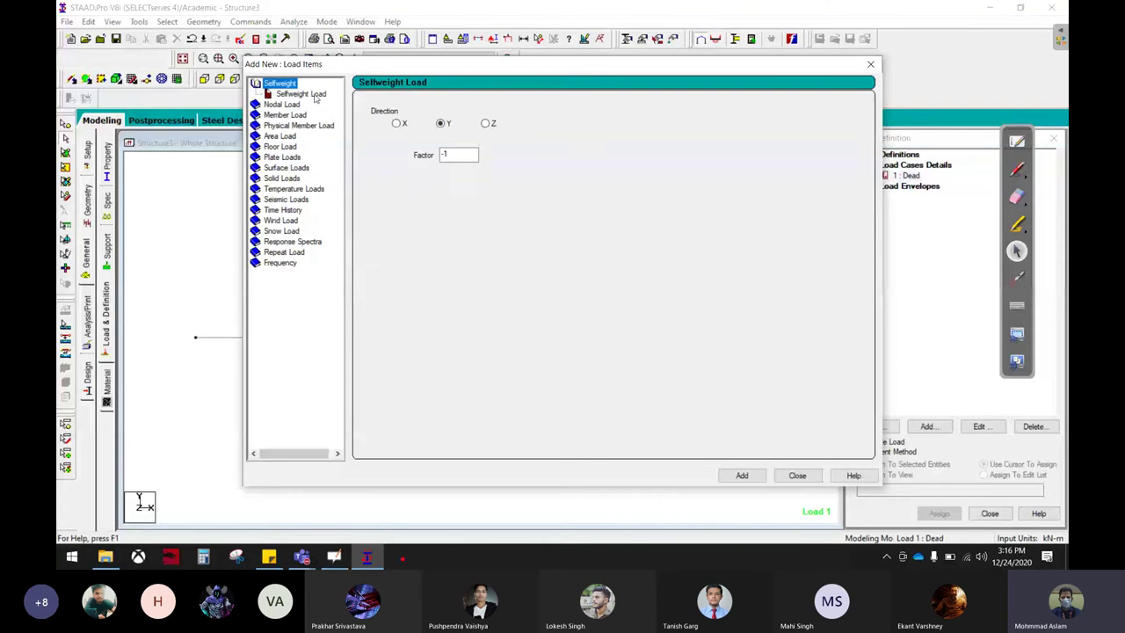
{"action": "left_click", "coordinate": [314, 96]}
{"action": "left_click", "coordinate": [1017, 168]}
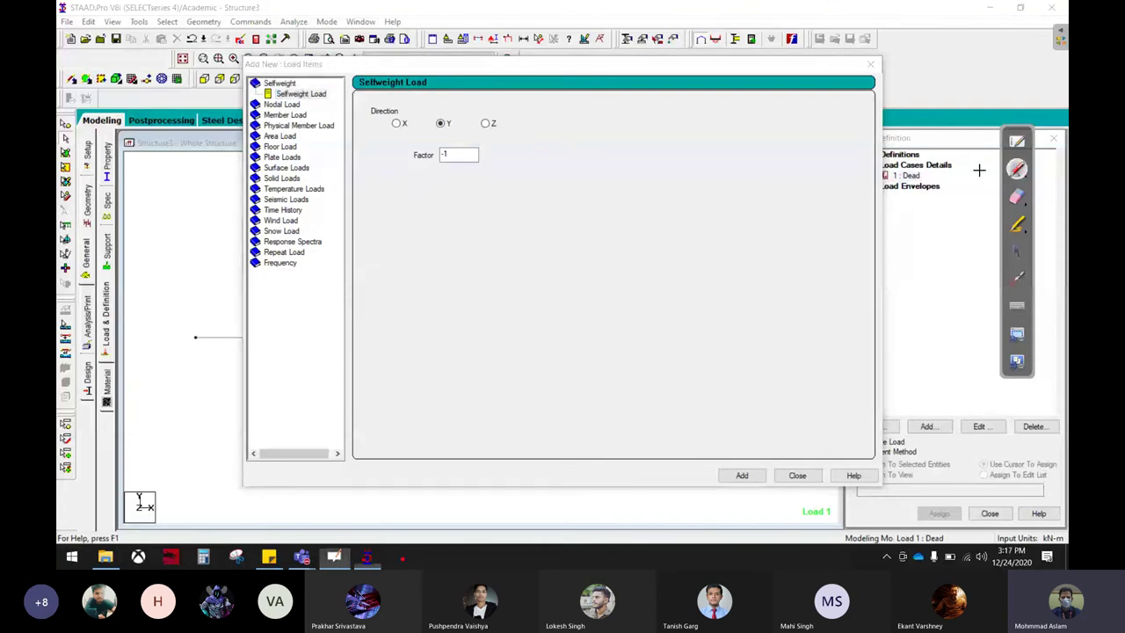
{"action": "mouse_move", "coordinate": [538, 111]}
{"action": "left_mouse_down"}
{"action": "mouse_move", "coordinate": [537, 137]}
{"action": "mouse_move", "coordinate": [383, 177]}
{"action": "mouse_move", "coordinate": [474, 107]}
{"action": "left_mouse_up"}
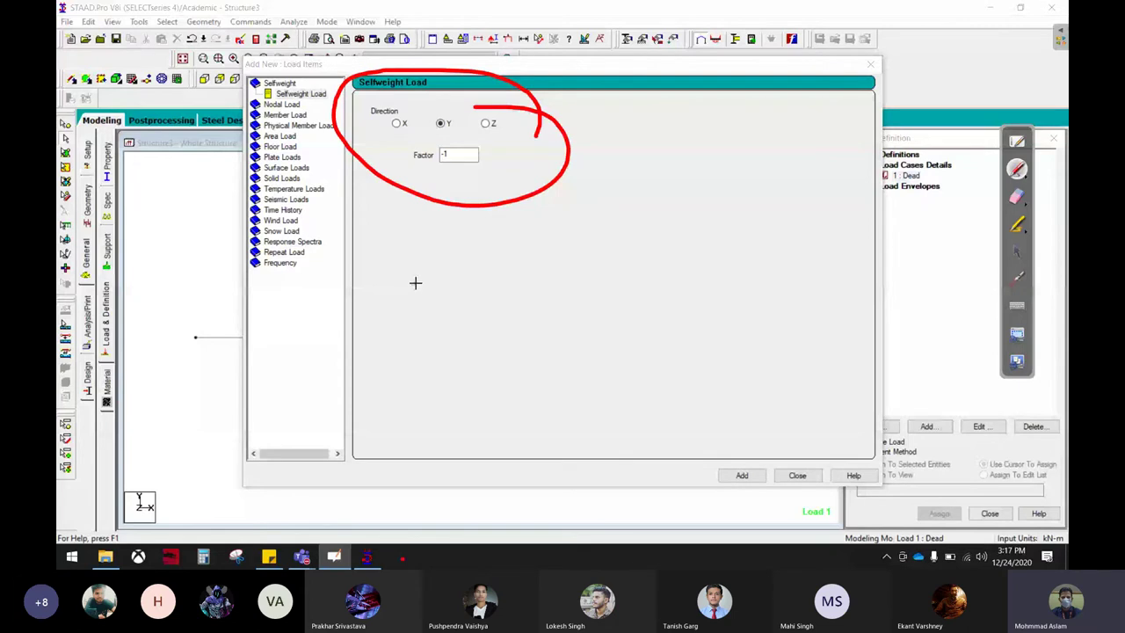
{"action": "mouse_move", "coordinate": [476, 273]}
{"action": "left_mouse_down"}
{"action": "mouse_move", "coordinate": [500, 317]}
{"action": "mouse_move", "coordinate": [551, 264]}
{"action": "mouse_move", "coordinate": [605, 268]}
{"action": "left_mouse_up"}
{"action": "left_click_drag", "start_coordinate": [576, 294], "coordinate": [624, 281]}
{"action": "mouse_move", "coordinate": [636, 234]}
{"action": "left_mouse_down"}
{"action": "mouse_move", "coordinate": [691, 235]}
{"action": "mouse_move", "coordinate": [678, 318]}
{"action": "left_mouse_up"}
{"action": "mouse_move", "coordinate": [437, 385]}
{"action": "left_mouse_down"}
{"action": "mouse_move", "coordinate": [456, 246]}
{"action": "mouse_move", "coordinate": [451, 389]}
{"action": "left_mouse_up"}
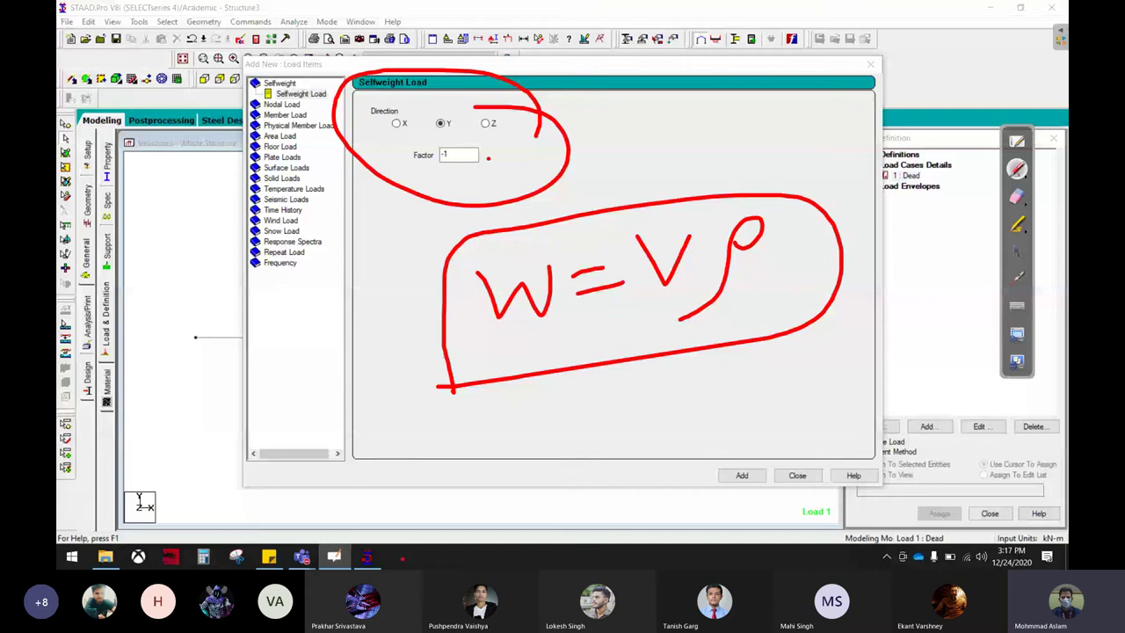
- Draw a red arrow from the factor with a 10KN note and a downward arrow
{"action": "left_click_drag", "start_coordinate": [488, 158], "coordinate": [659, 156]}
{"action": "left_click_drag", "start_coordinate": [747, 93], "coordinate": [750, 137]}
{"action": "left_click_drag", "start_coordinate": [778, 104], "coordinate": [826, 128]}
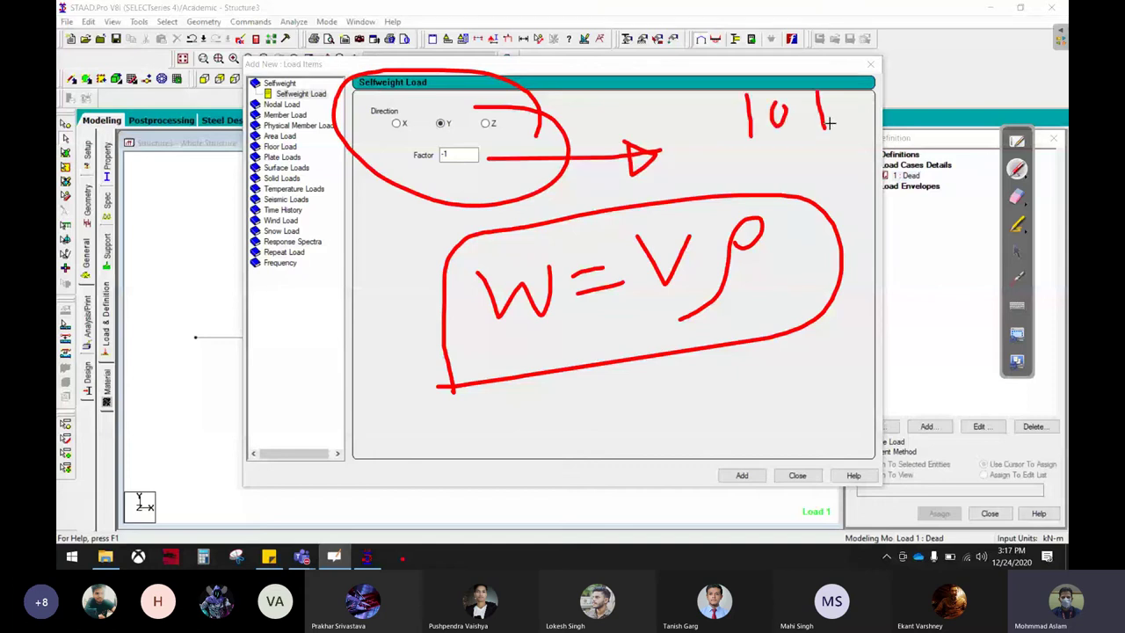
{"action": "left_click_drag", "start_coordinate": [857, 92], "coordinate": [864, 129]}
{"action": "left_click_drag", "start_coordinate": [883, 130], "coordinate": [916, 82]}
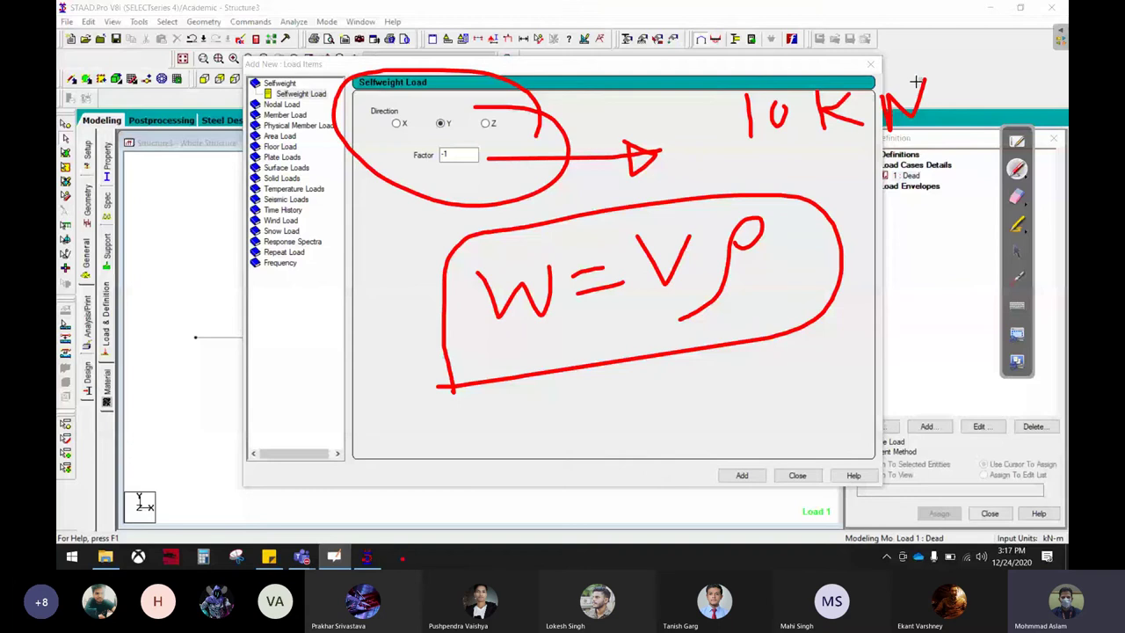
{"action": "left_click_drag", "start_coordinate": [890, 187], "coordinate": [898, 339]}
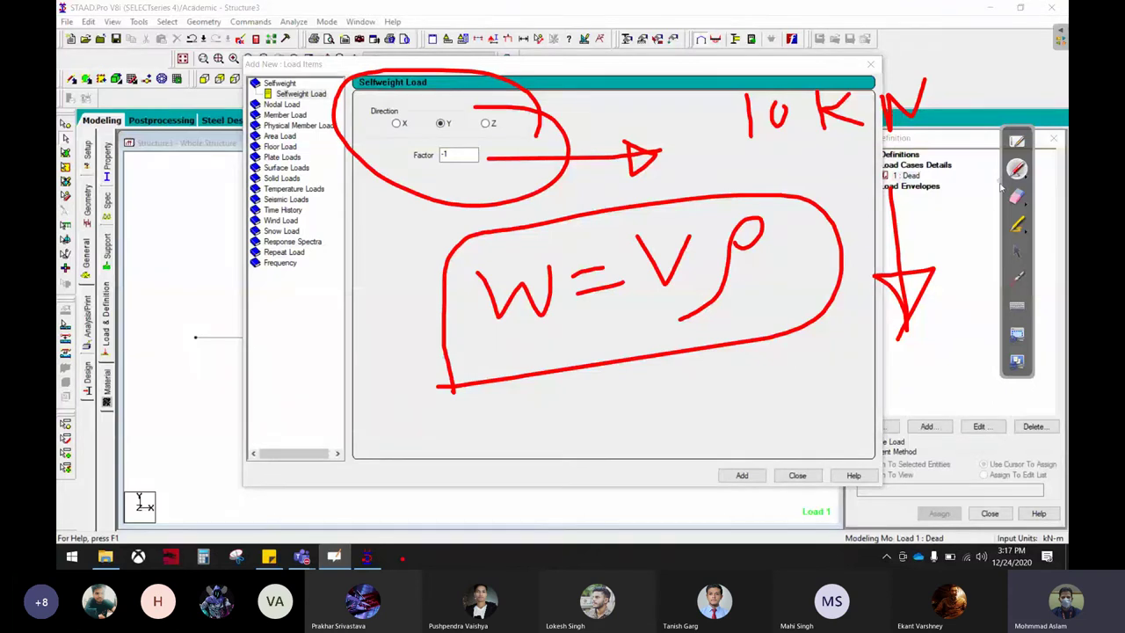
- Erase the arrow and W=Vρ ink note from the screen
{"action": "left_click", "coordinate": [1017, 196]}
{"action": "mouse_move", "coordinate": [982, 205]}
{"action": "left_mouse_down"}
{"action": "mouse_move", "coordinate": [609, 252]}
{"action": "mouse_move", "coordinate": [592, 324]}
{"action": "mouse_move", "coordinate": [653, 352]}
{"action": "mouse_move", "coordinate": [904, 117]}
{"action": "mouse_move", "coordinate": [370, 95]}
{"action": "mouse_move", "coordinate": [402, 201]}
{"action": "left_mouse_up"}
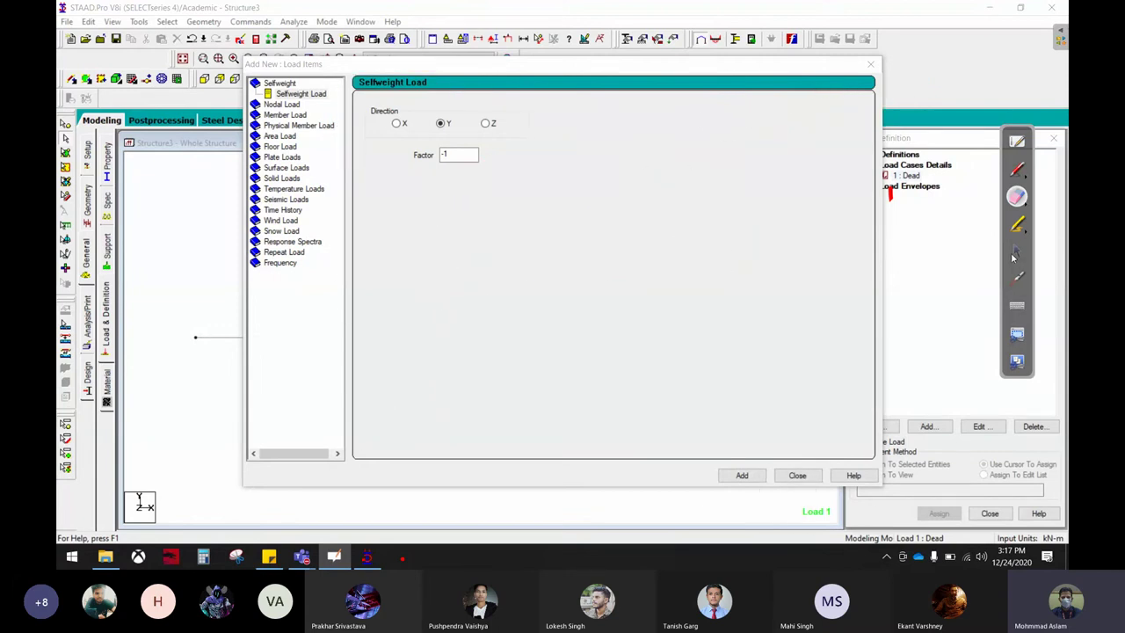
{"action": "left_click", "coordinate": [1017, 254]}
- Add a Selfweight load in direction Y with factor -1 to the Dead case
{"action": "left_click", "coordinate": [743, 476]}
{"action": "left_click", "coordinate": [620, 307]}
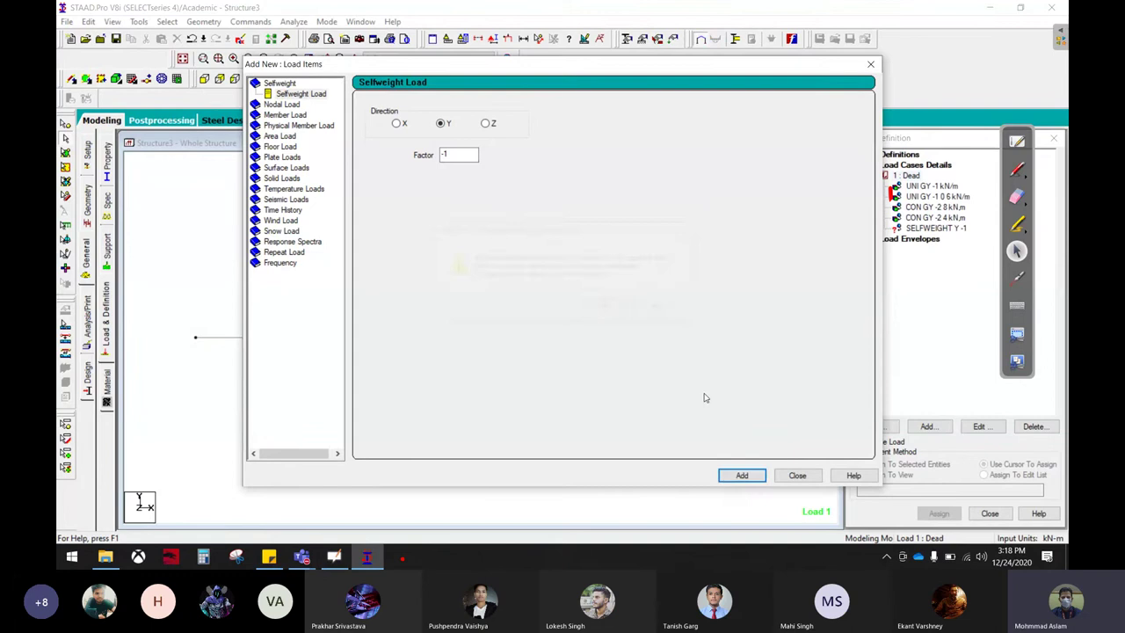
{"action": "left_click", "coordinate": [797, 476]}
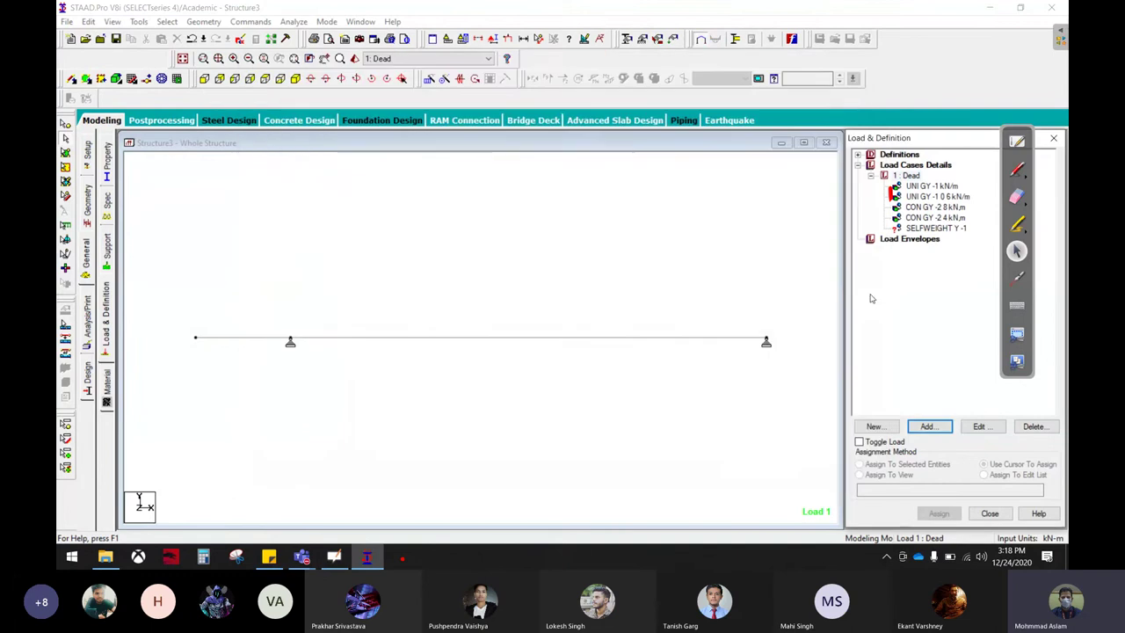
- Assign SELFWEIGHT Y -1 to beam members 1 and 2
{"action": "left_click", "coordinate": [930, 229]}
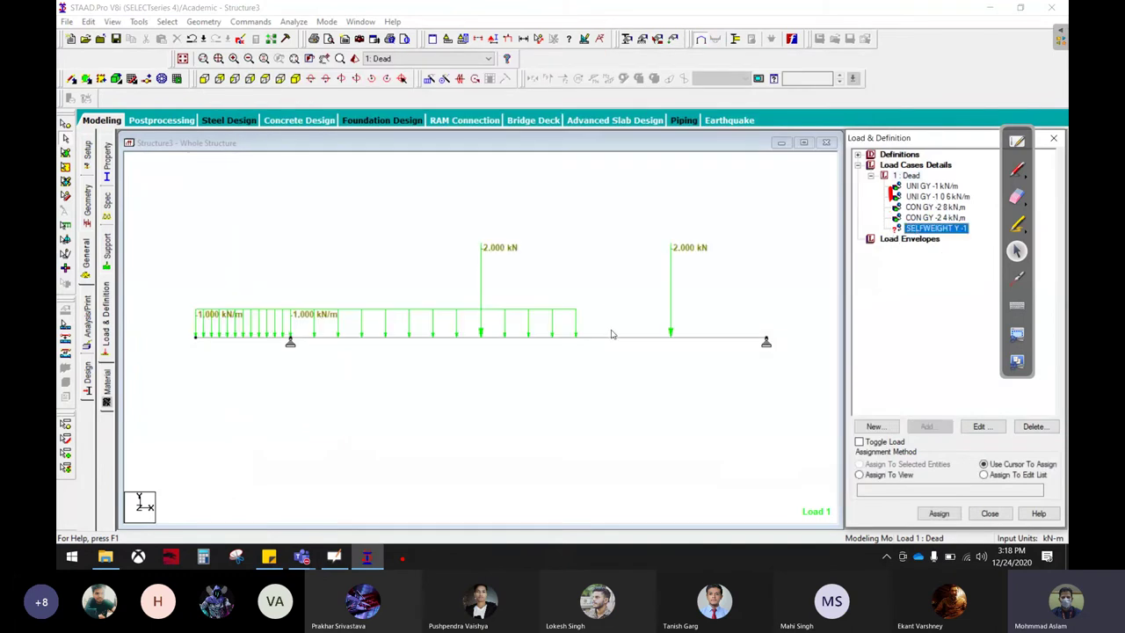
{"action": "left_click", "coordinate": [614, 336]}
{"action": "left_click_drag", "start_coordinate": [171, 233], "coordinate": [492, 390]}
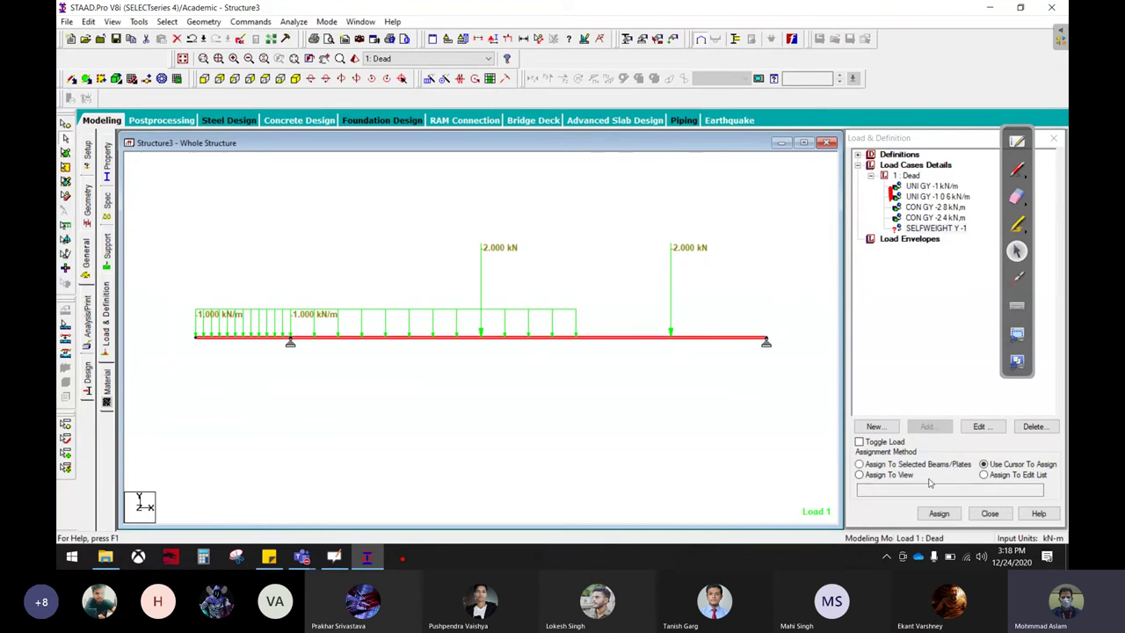
{"action": "left_click", "coordinate": [905, 475]}
{"action": "left_click", "coordinate": [939, 513]}
{"action": "left_click", "coordinate": [982, 365]}
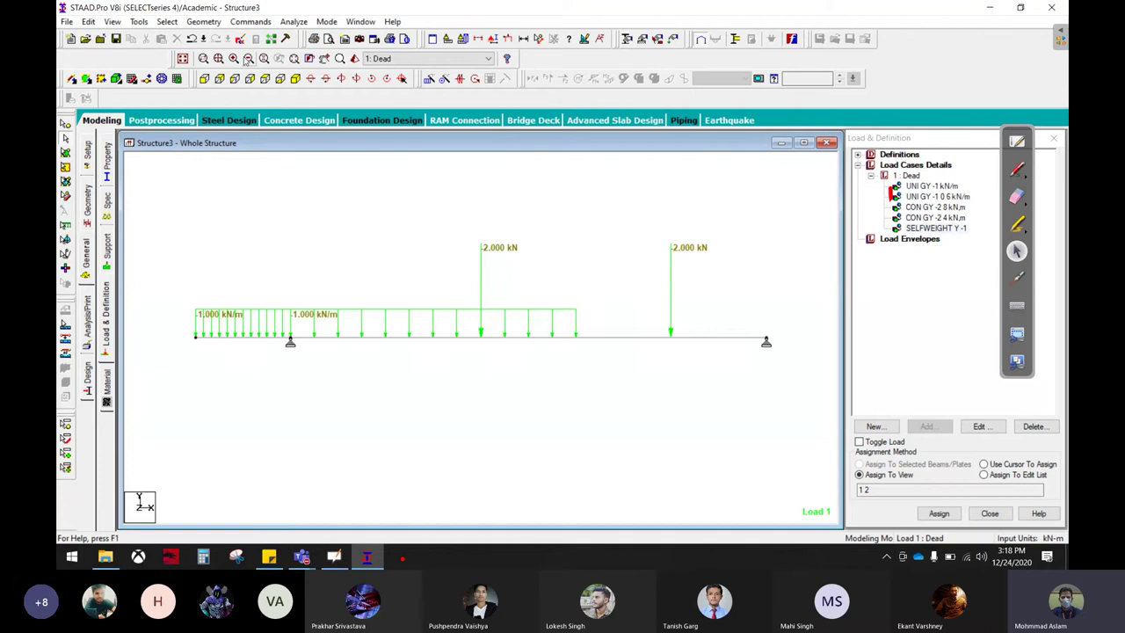
- Run the structural analysis, dismissing the save prompt
{"action": "left_click", "coordinate": [299, 22]}
{"action": "left_click", "coordinate": [315, 37]}
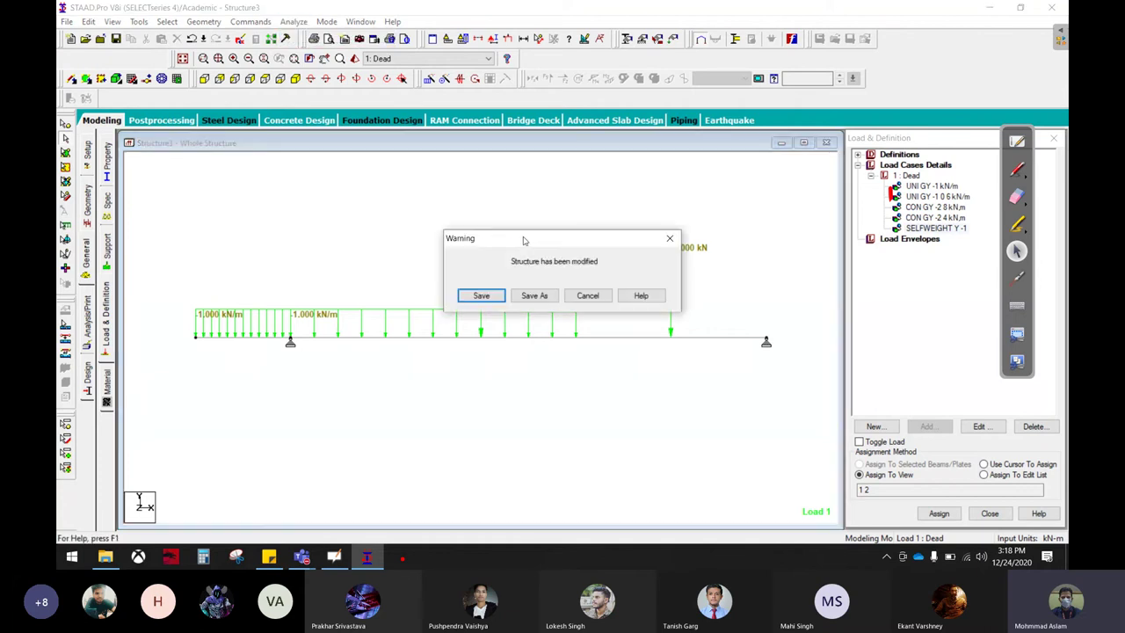
{"action": "left_click", "coordinate": [475, 294]}
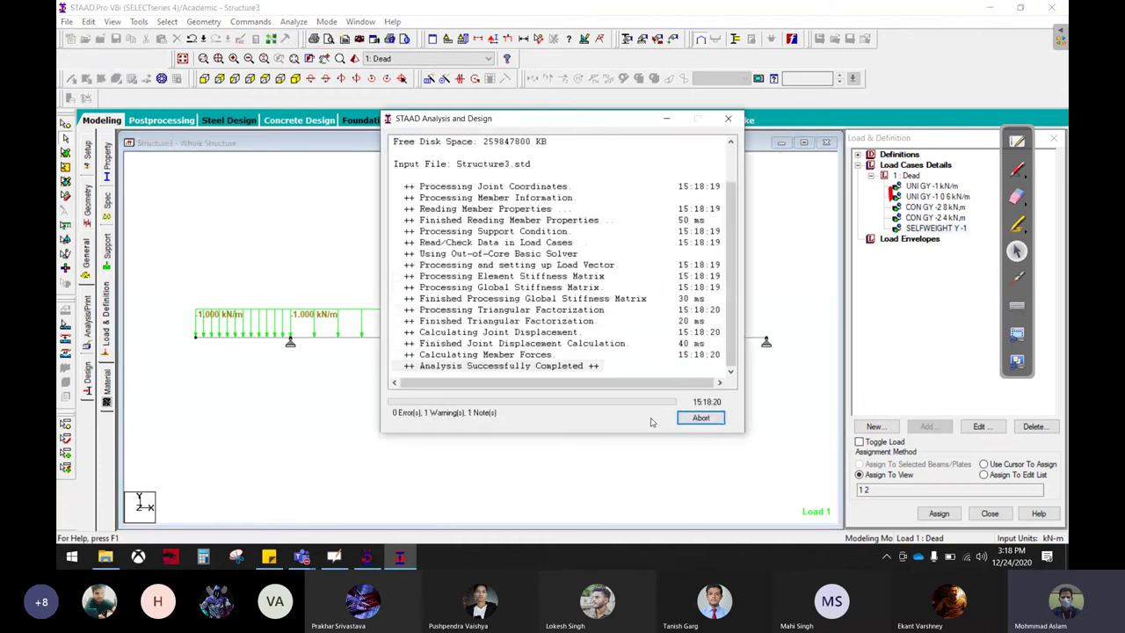
- Close the analysis report and display the Bending Z diagram for the Dead case
{"action": "left_click", "coordinate": [700, 420]}
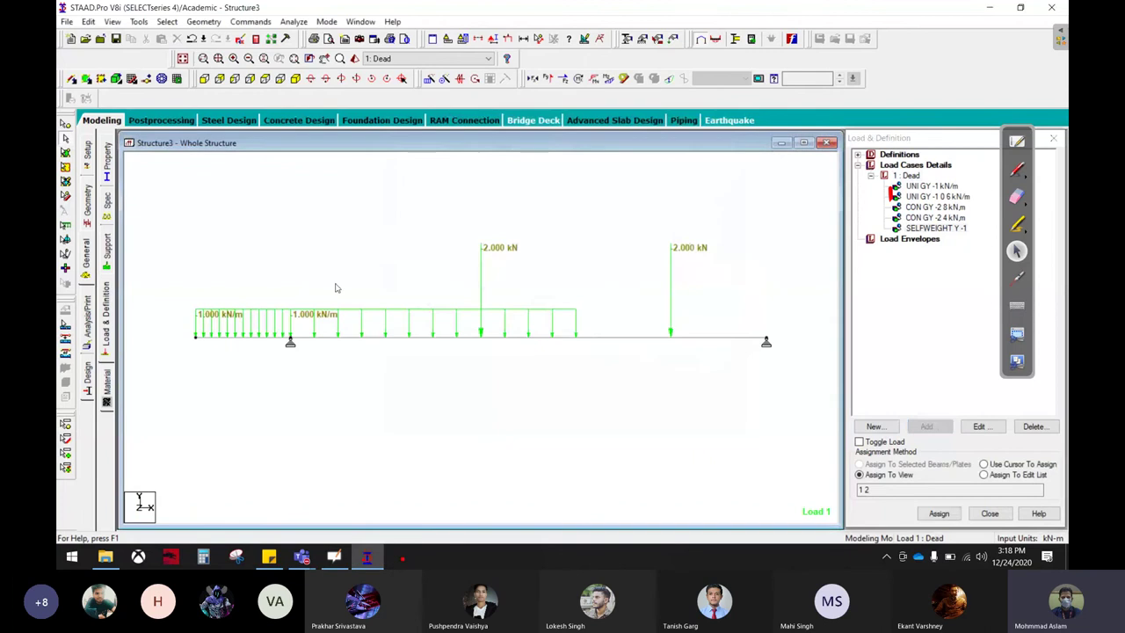
{"action": "left_click", "coordinate": [608, 80]}
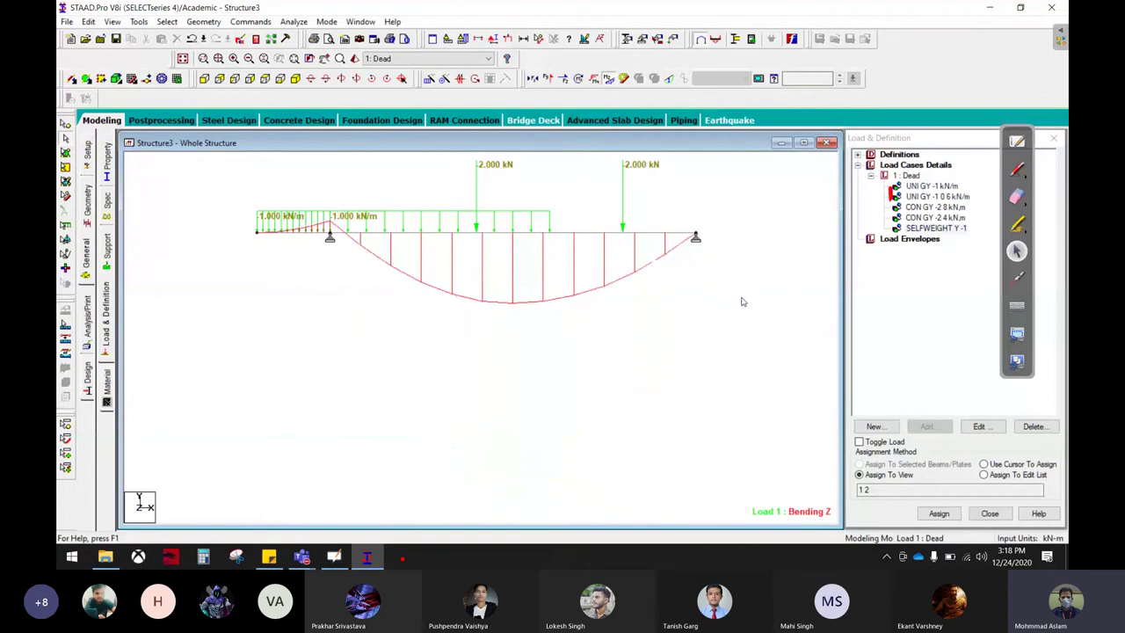
{"action": "left_click", "coordinate": [160, 120]}
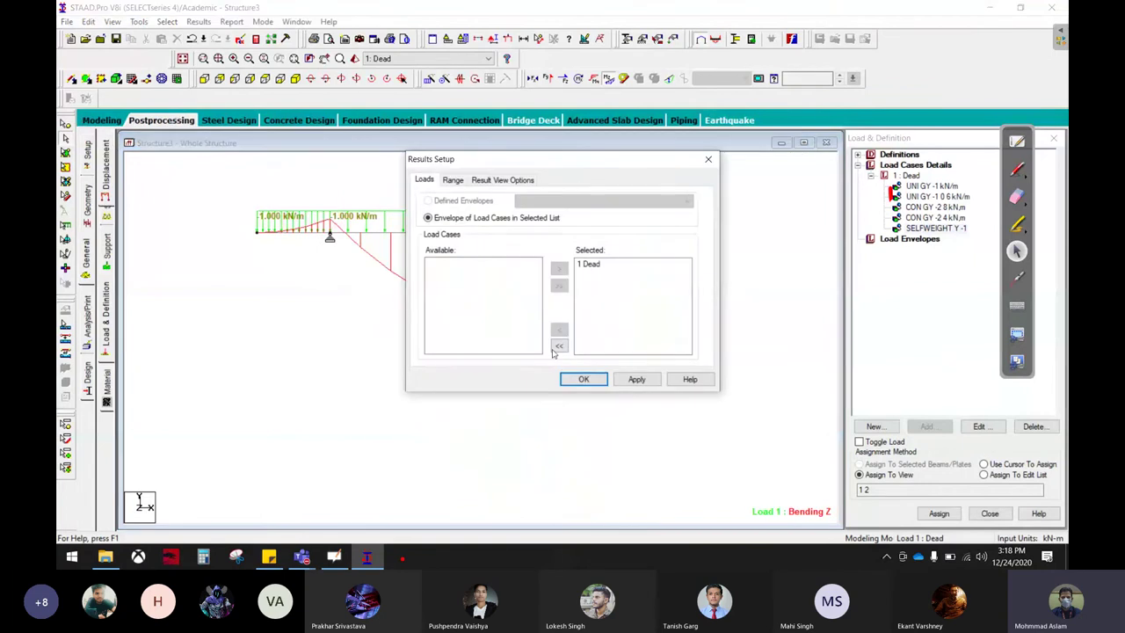
{"action": "key", "text": "Return"}
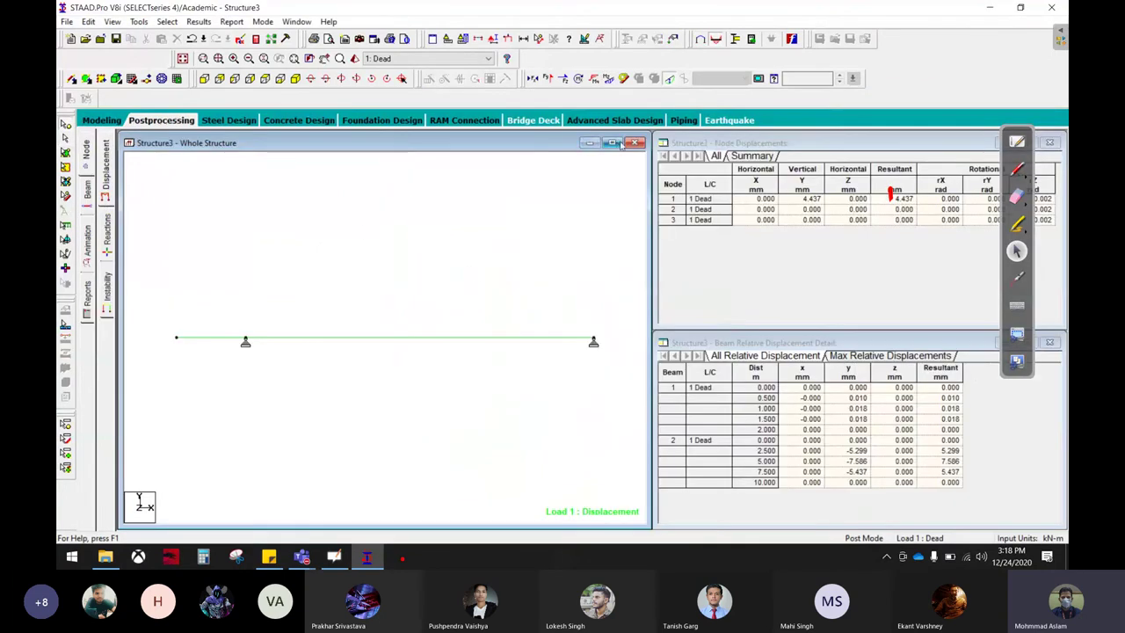
{"action": "left_click", "coordinate": [609, 78]}
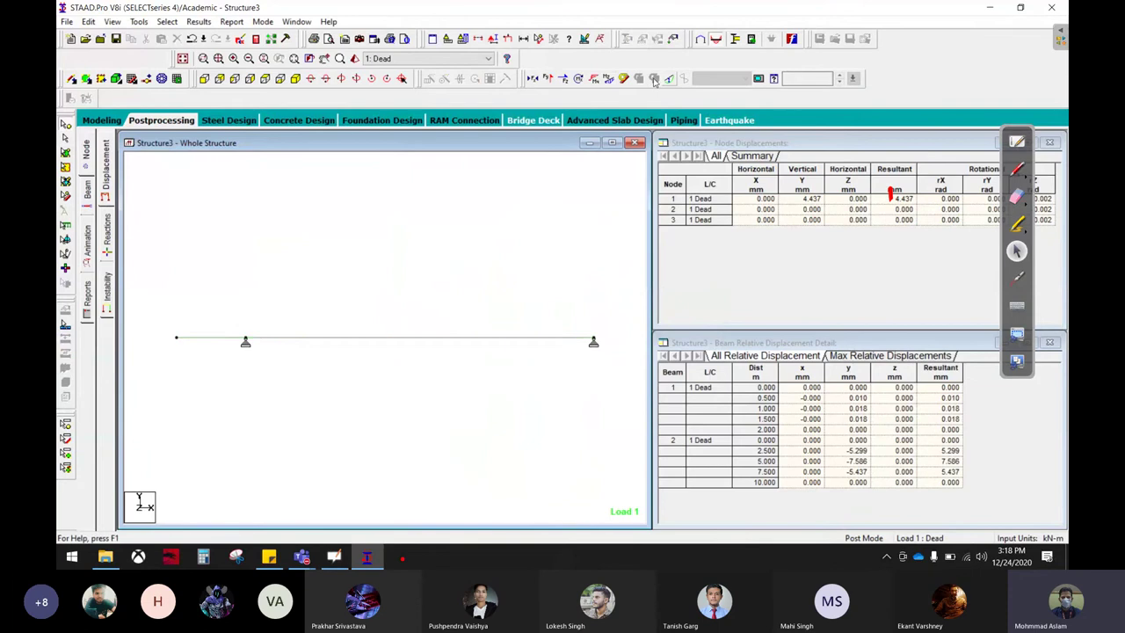
- Label the maximum bending values (11.425 and -67.692 kNm) and clear the leftover ink
{"action": "left_click", "coordinate": [198, 21]}
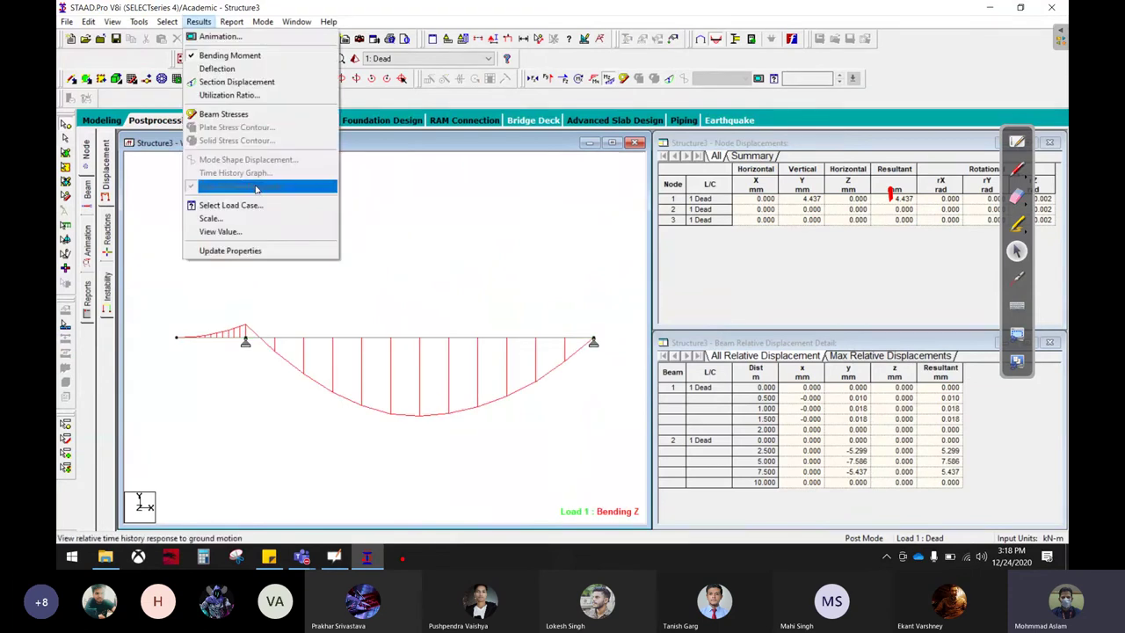
{"action": "left_click", "coordinate": [277, 234]}
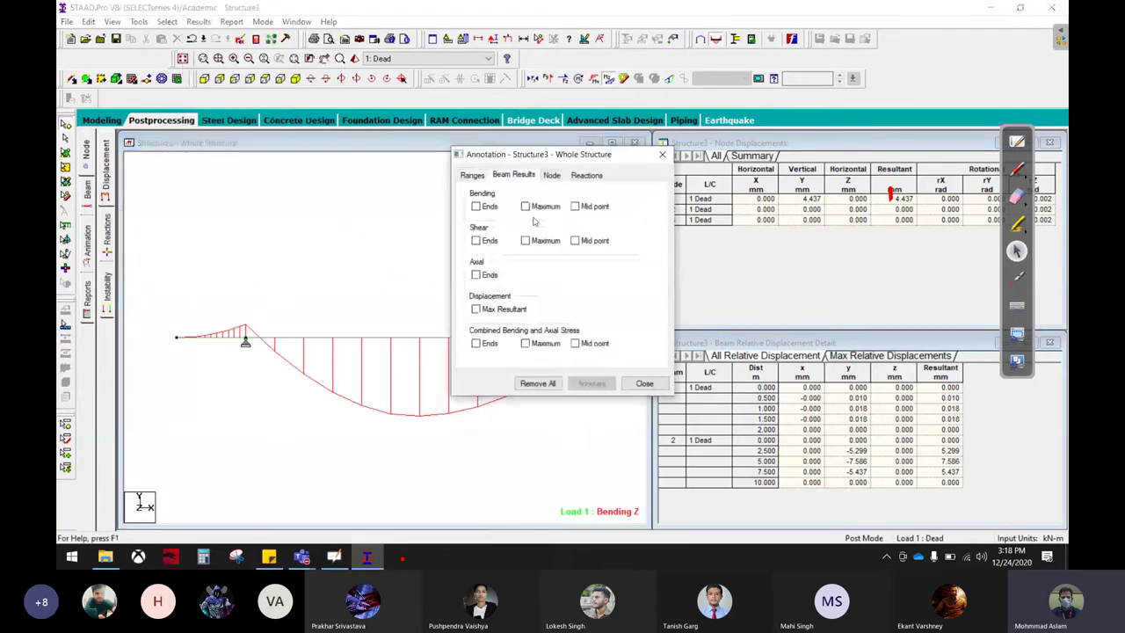
{"action": "left_click", "coordinate": [525, 205]}
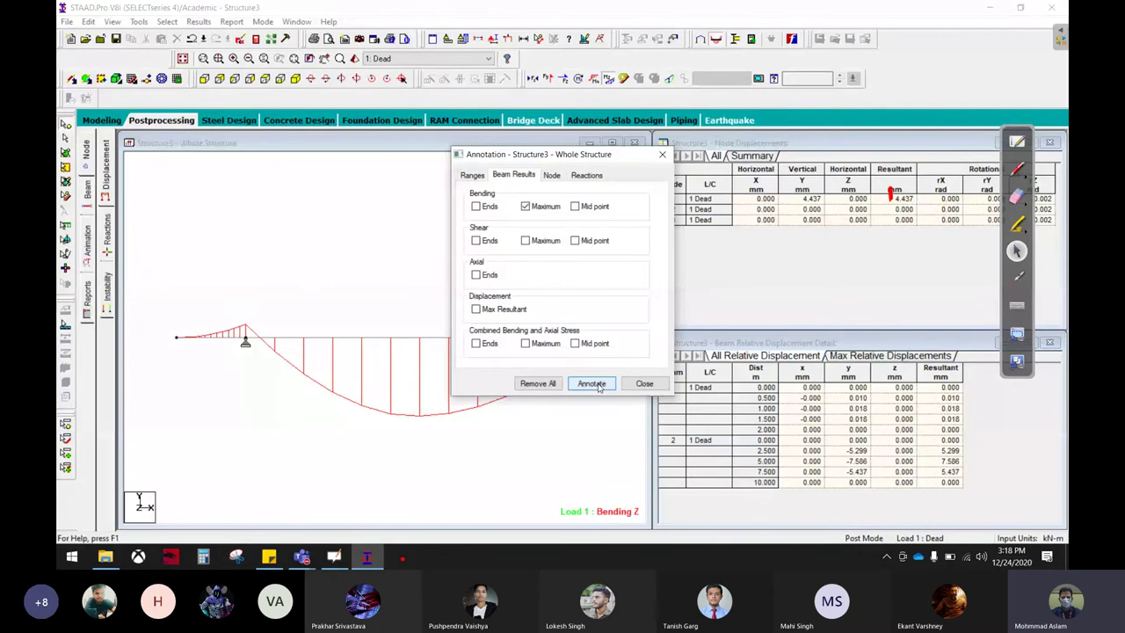
{"action": "left_click", "coordinate": [592, 383]}
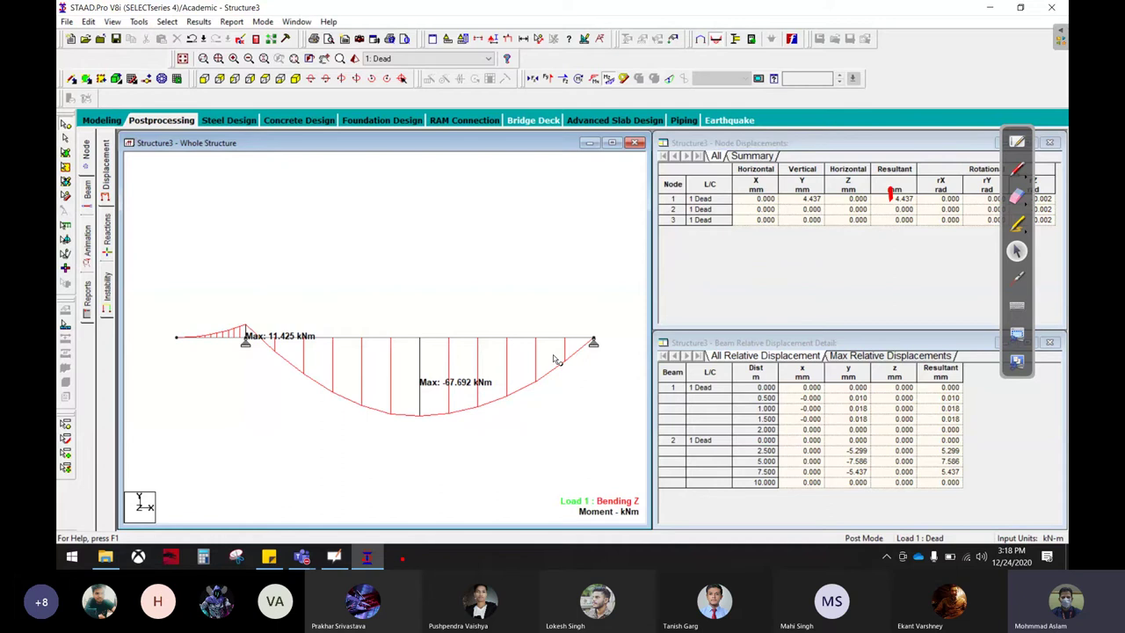
{"action": "left_click", "coordinate": [1017, 197]}
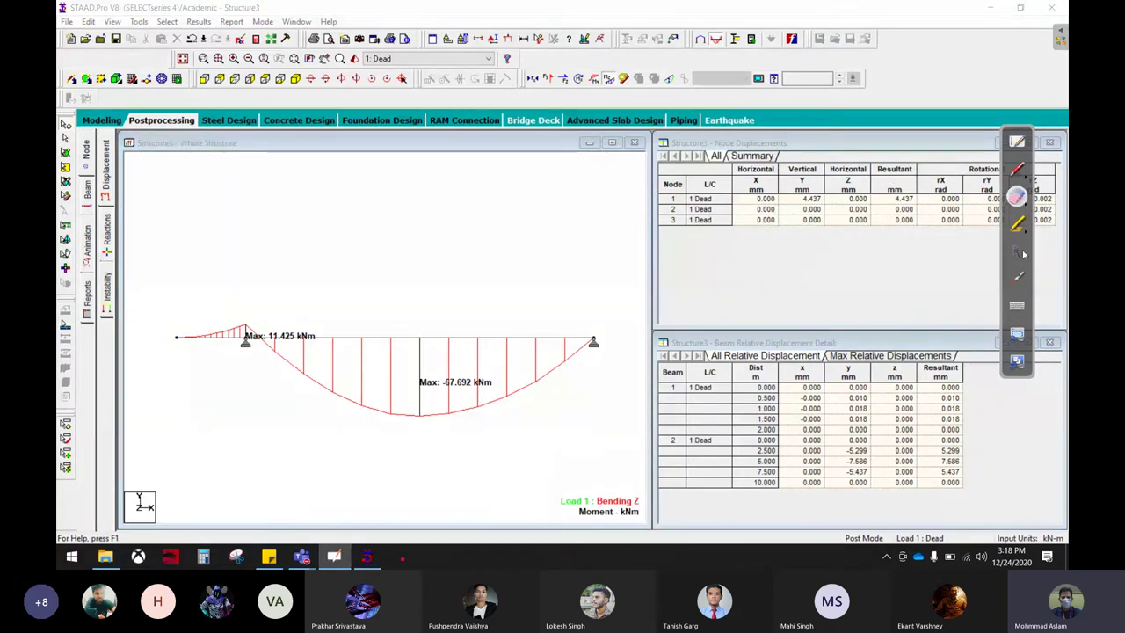
{"action": "left_click", "coordinate": [1017, 250]}
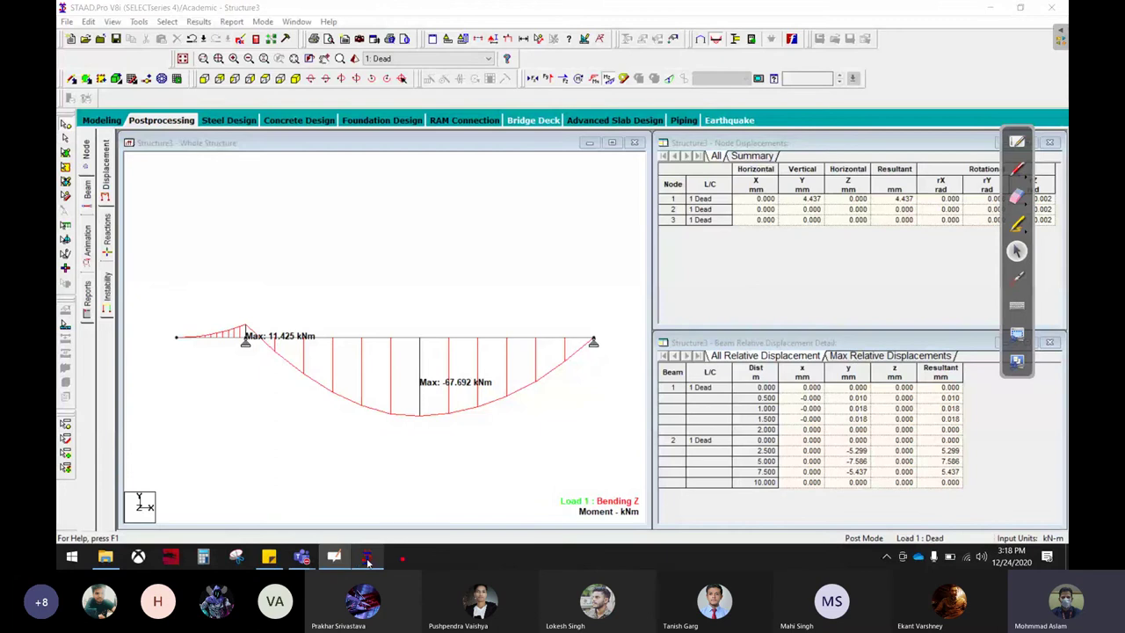
- Return to Modeling and select load case 1: Dead in Load & Definition
{"action": "left_click", "coordinate": [112, 122]}
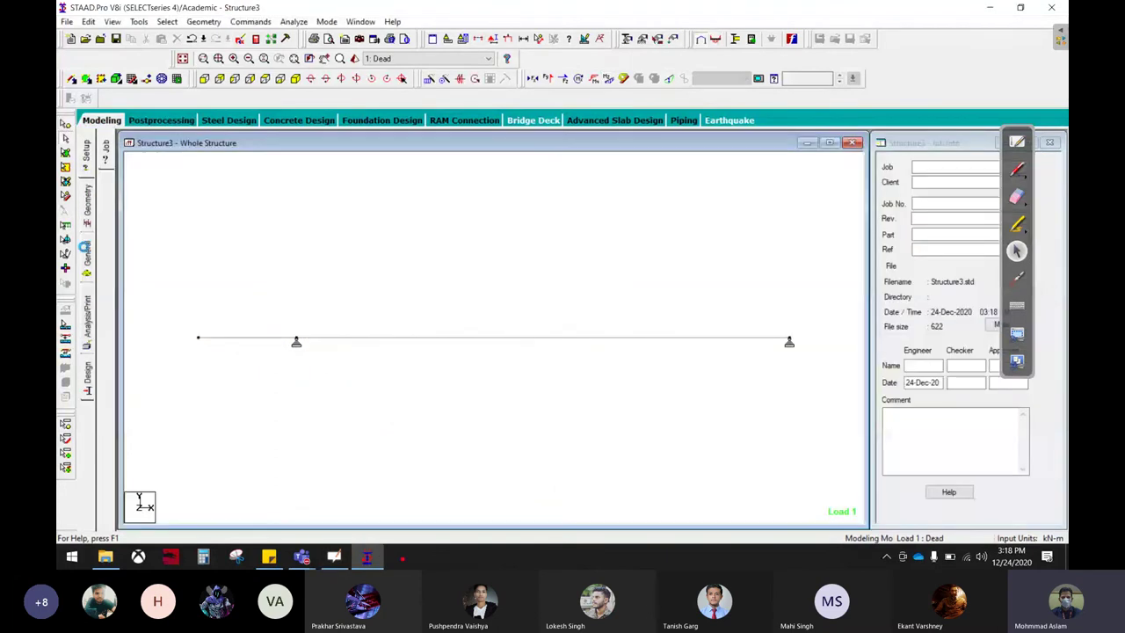
{"action": "left_click", "coordinate": [86, 249]}
{"action": "left_click", "coordinate": [107, 308]}
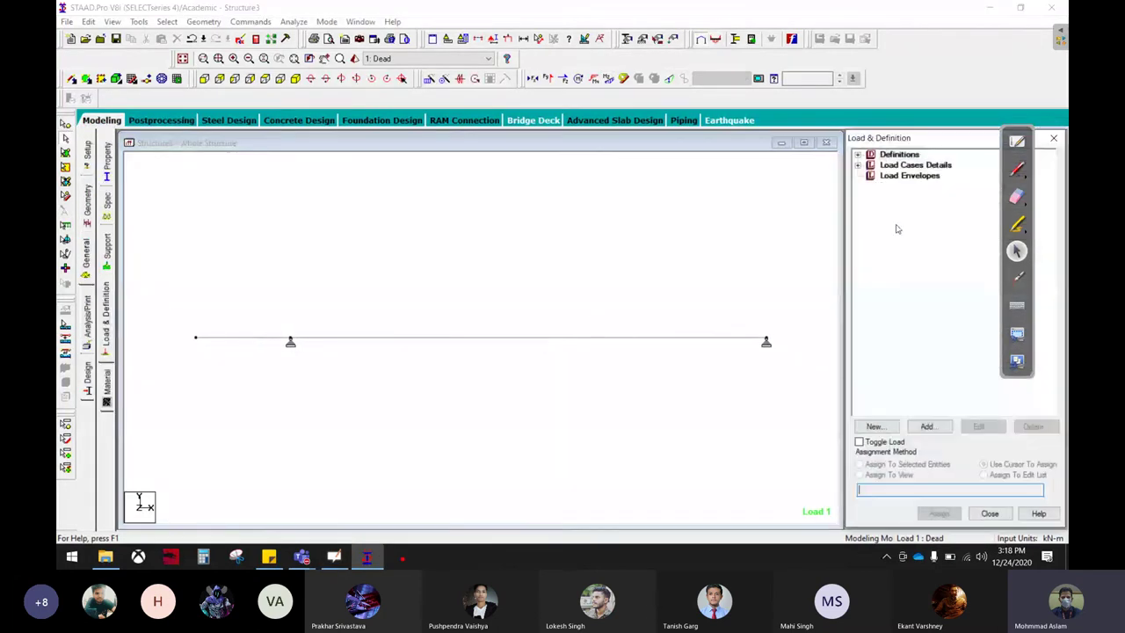
{"action": "left_click", "coordinate": [884, 169]}
{"action": "left_click", "coordinate": [857, 166]}
{"action": "left_click", "coordinate": [905, 175]}
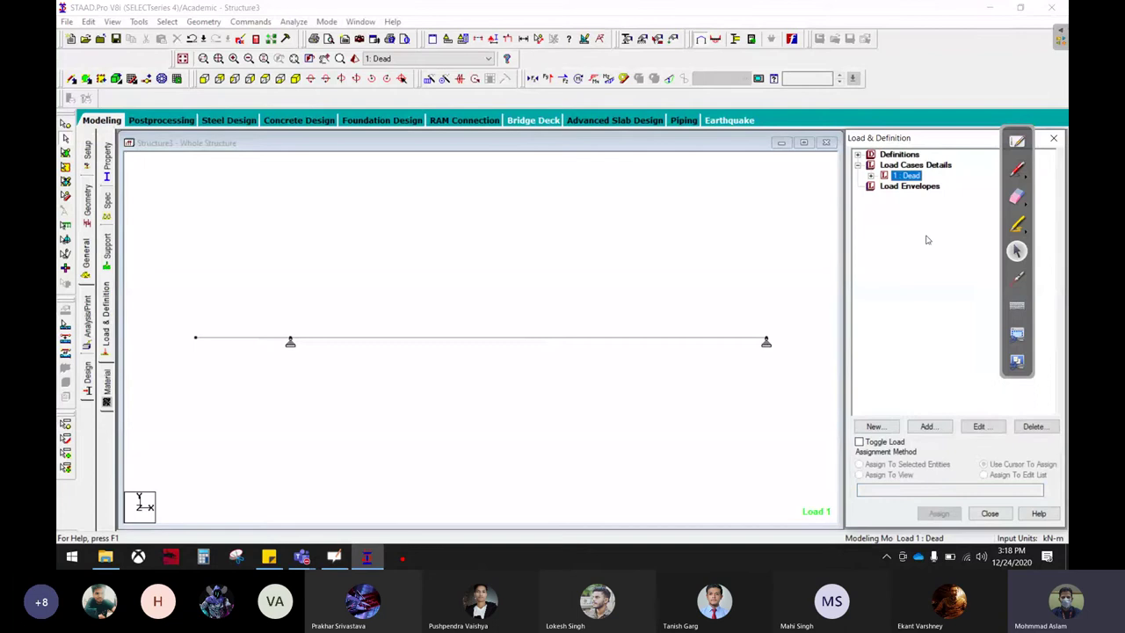
- Add a new load item to Dead, showing the Nodal Load Node fields
{"action": "left_click", "coordinate": [928, 427]}
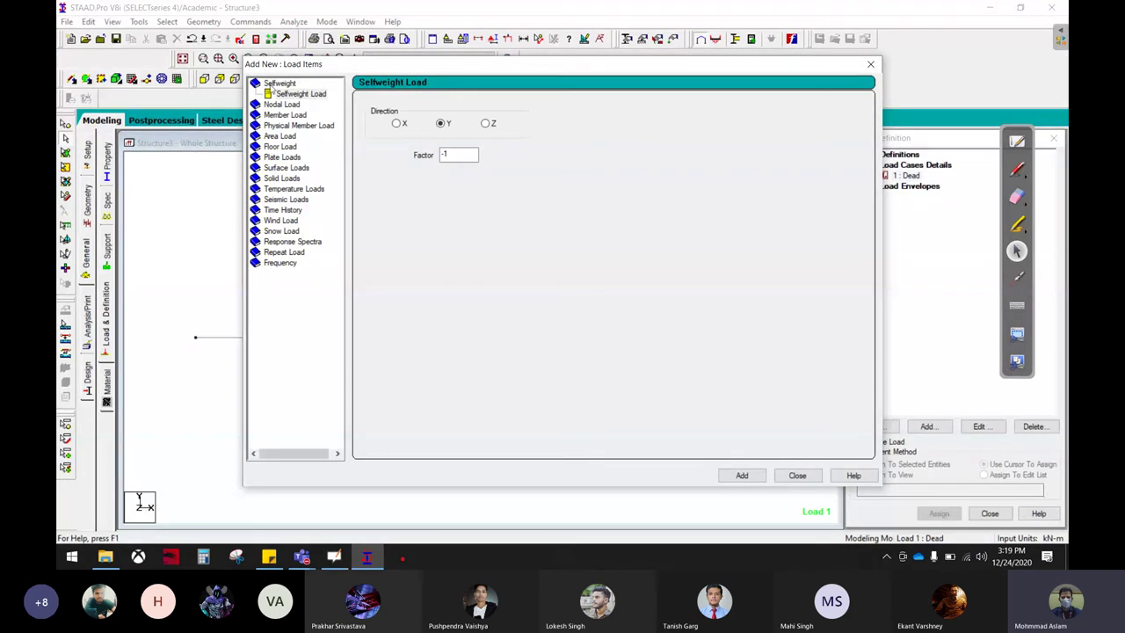
{"action": "double_click", "coordinate": [255, 84]}
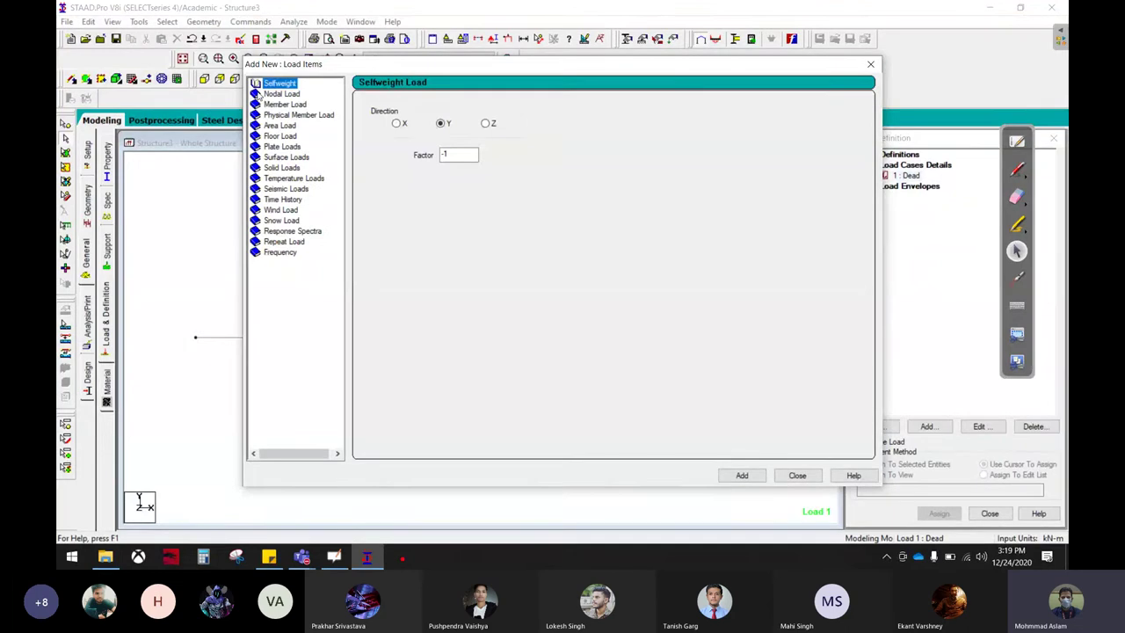
{"action": "double_click", "coordinate": [256, 94]}
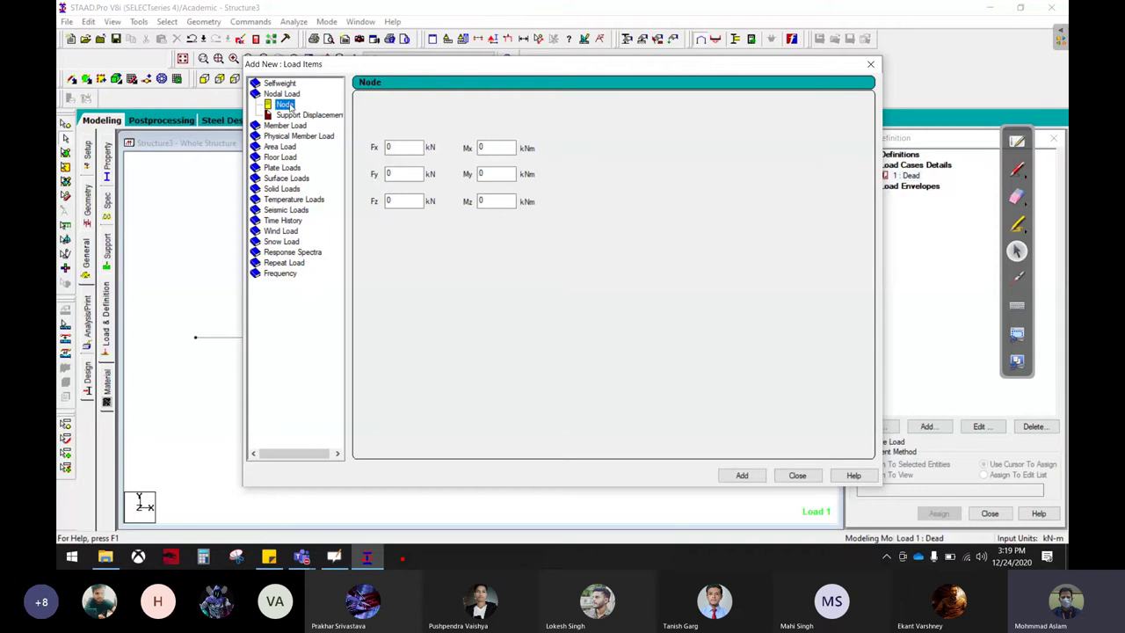
{"action": "left_click", "coordinate": [1016, 168]}
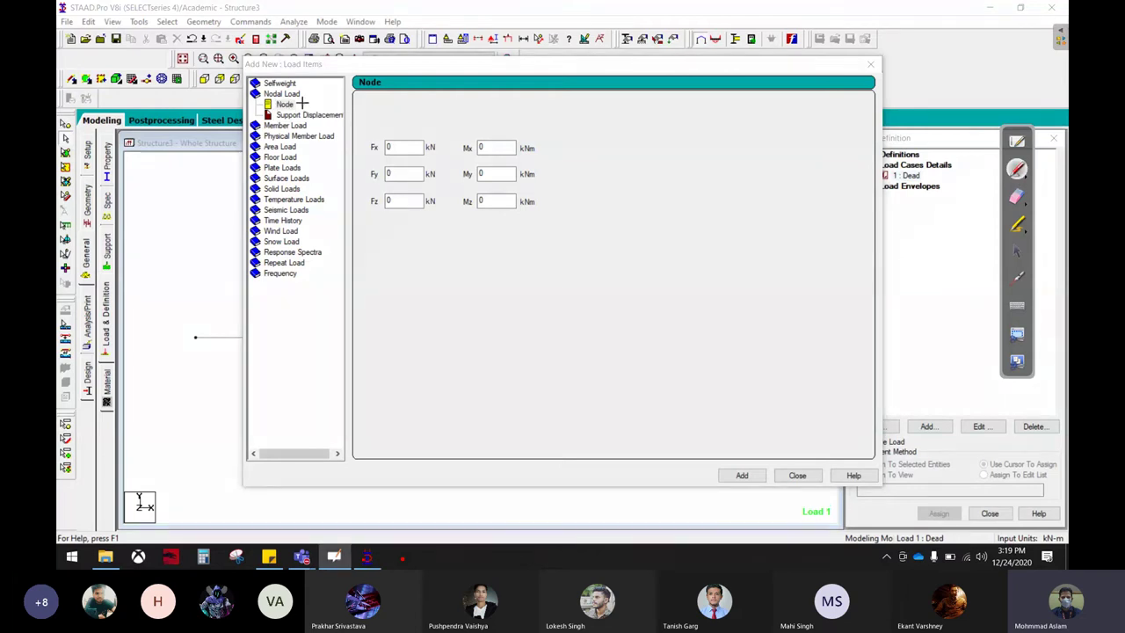
{"action": "mouse_move", "coordinate": [301, 102]}
{"action": "left_mouse_down"}
{"action": "mouse_move", "coordinate": [511, 97]}
{"action": "mouse_move", "coordinate": [494, 115]}
{"action": "left_mouse_up"}
{"action": "mouse_move", "coordinate": [570, 130]}
{"action": "left_mouse_down"}
{"action": "mouse_move", "coordinate": [618, 76]}
{"action": "mouse_move", "coordinate": [649, 102]}
{"action": "mouse_move", "coordinate": [701, 107]}
{"action": "mouse_move", "coordinate": [726, 65]}
{"action": "left_mouse_up"}
{"action": "left_click_drag", "start_coordinate": [735, 123], "coordinate": [832, 139]}
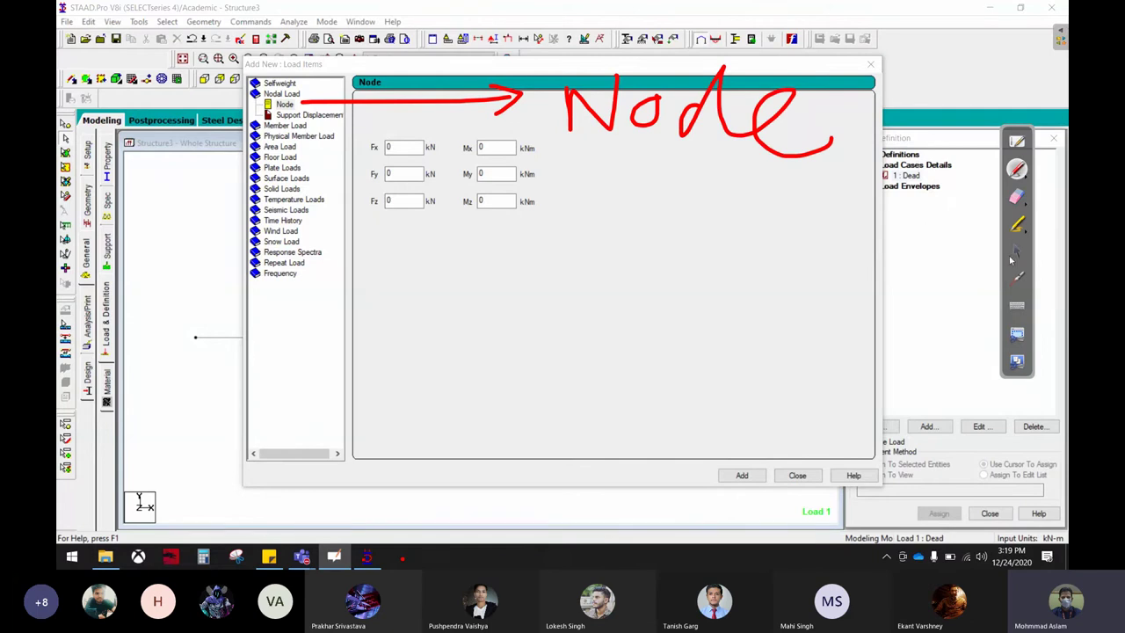
{"action": "left_click", "coordinate": [1012, 255]}
{"action": "left_click", "coordinate": [340, 143]}
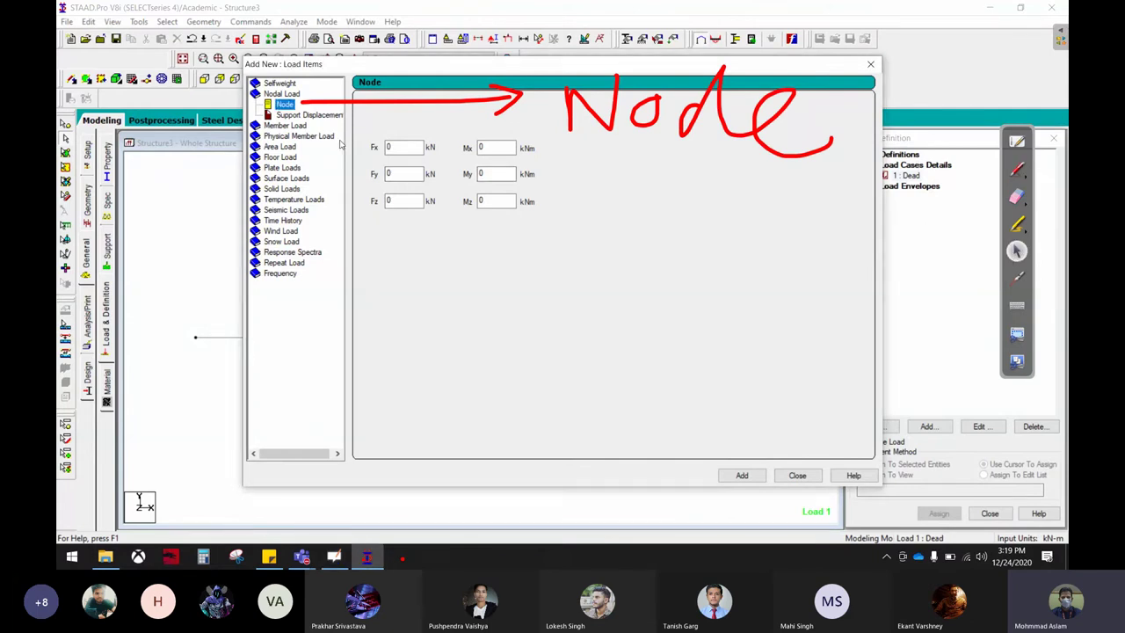
{"action": "left_click", "coordinate": [299, 115]}
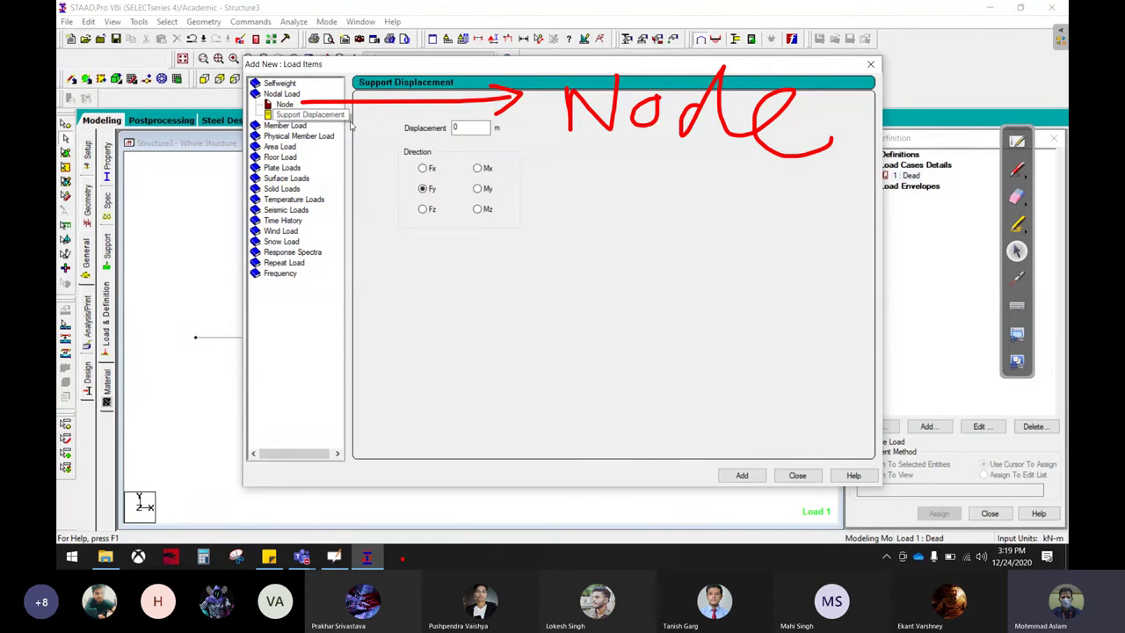
{"action": "left_click", "coordinate": [1017, 169]}
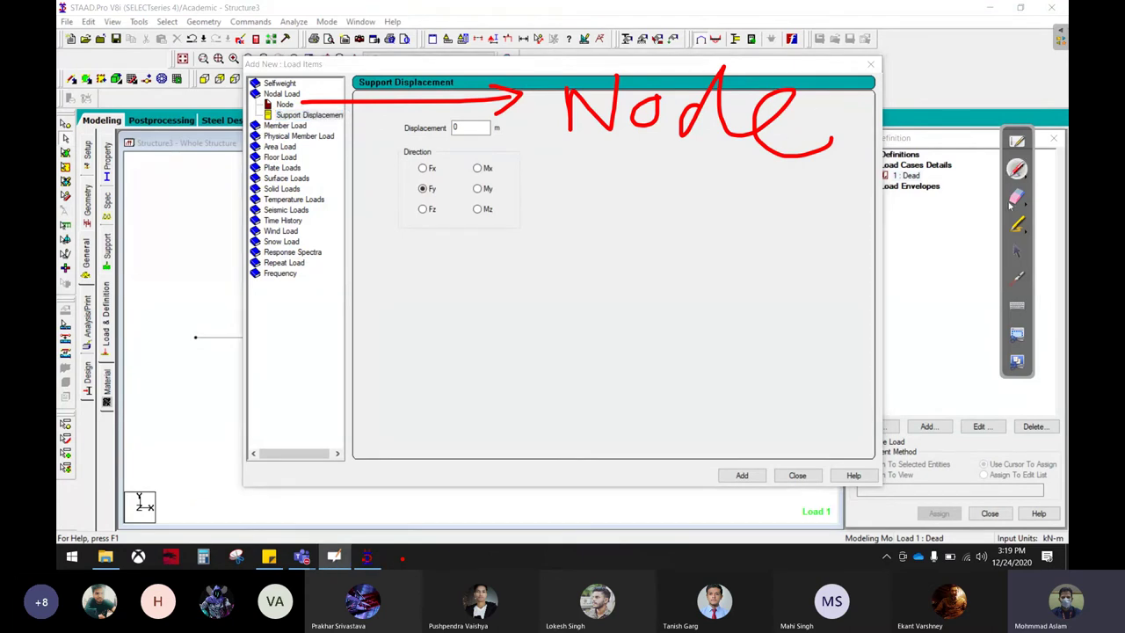
{"action": "left_click", "coordinate": [1013, 200]}
{"action": "mouse_move", "coordinate": [808, 112]}
{"action": "left_mouse_down"}
{"action": "mouse_move", "coordinate": [786, 93]}
{"action": "mouse_move", "coordinate": [423, 105]}
{"action": "left_mouse_up"}
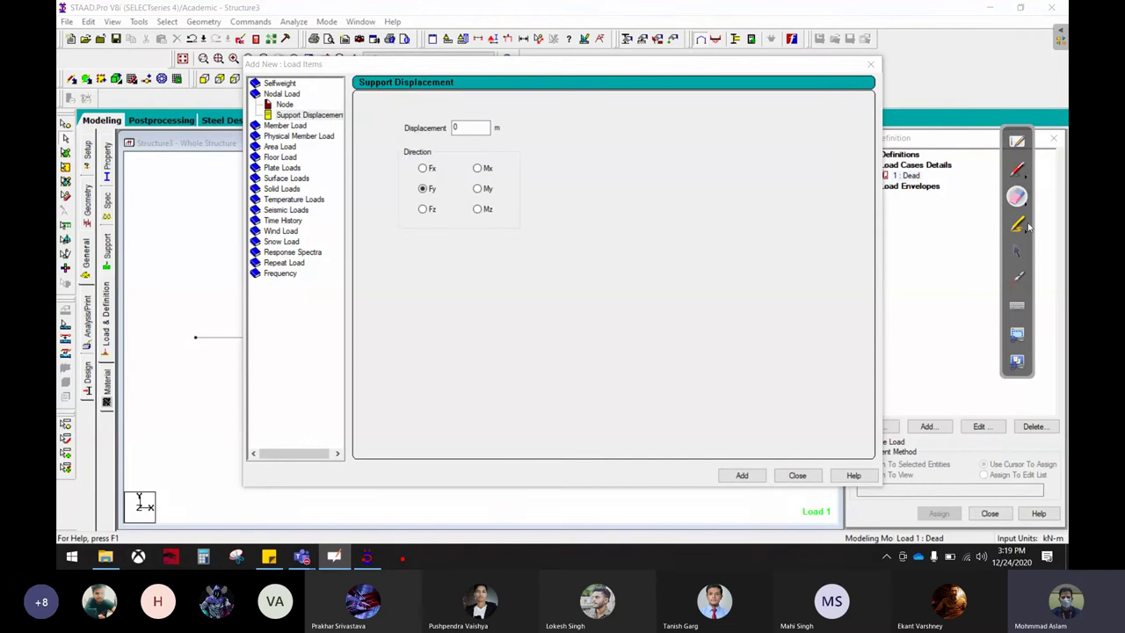
{"action": "left_click", "coordinate": [1018, 171]}
{"action": "mouse_move", "coordinate": [553, 271]}
{"action": "left_mouse_down"}
{"action": "mouse_move", "coordinate": [549, 262]}
{"action": "mouse_move", "coordinate": [562, 274]}
{"action": "mouse_move", "coordinate": [553, 282]}
{"action": "mouse_move", "coordinate": [829, 270]}
{"action": "left_mouse_up"}
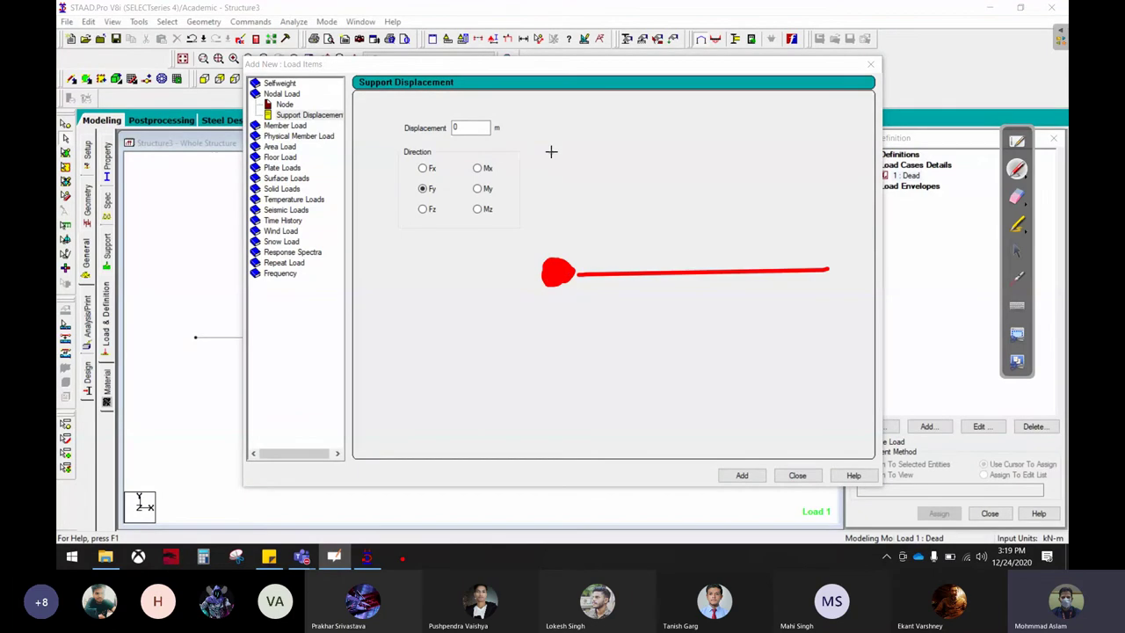
{"action": "mouse_move", "coordinate": [549, 132]}
{"action": "left_mouse_down"}
{"action": "mouse_move", "coordinate": [564, 251]}
{"action": "mouse_move", "coordinate": [585, 228]}
{"action": "mouse_move", "coordinate": [568, 246]}
{"action": "left_mouse_up"}
{"action": "mouse_move", "coordinate": [569, 400]}
{"action": "left_mouse_down"}
{"action": "mouse_move", "coordinate": [569, 343]}
{"action": "mouse_move", "coordinate": [554, 309]}
{"action": "mouse_move", "coordinate": [569, 283]}
{"action": "left_mouse_up"}
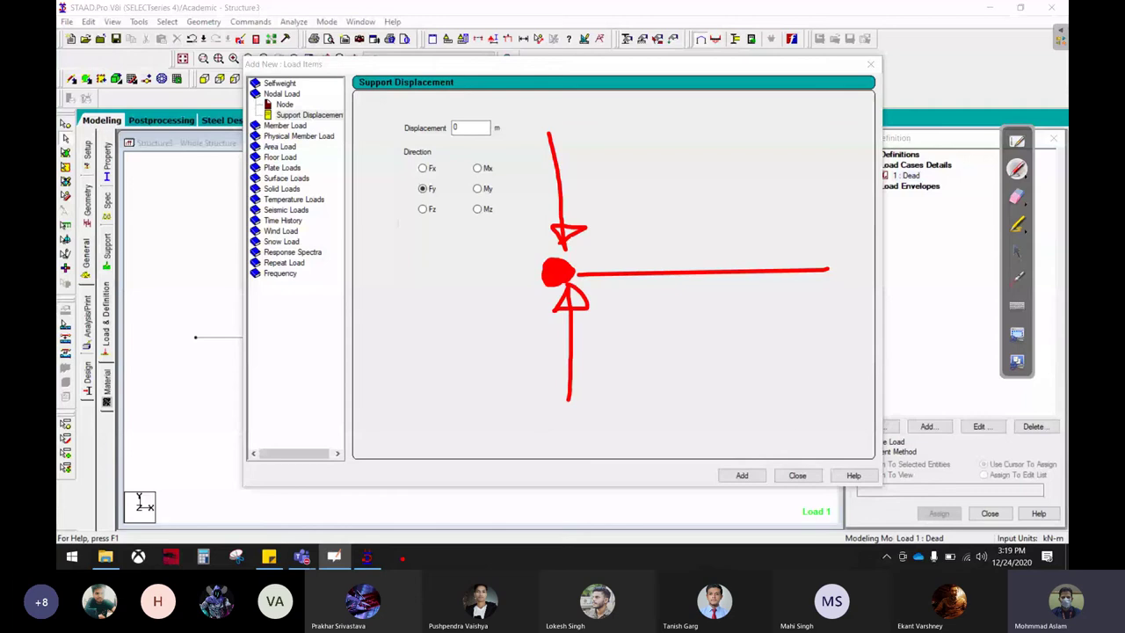
{"action": "mouse_move", "coordinate": [370, 286]}
{"action": "left_mouse_down"}
{"action": "mouse_move", "coordinate": [525, 283]}
{"action": "mouse_move", "coordinate": [496, 302]}
{"action": "left_mouse_up"}
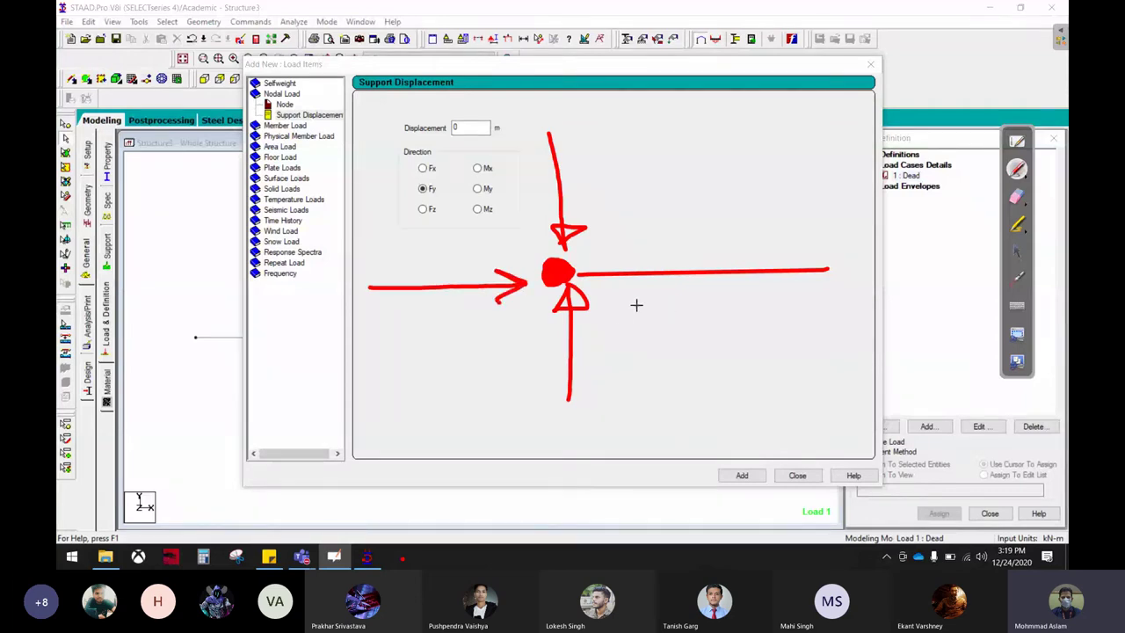
{"action": "left_click_drag", "start_coordinate": [622, 301], "coordinate": [809, 292]}
{"action": "left_click_drag", "start_coordinate": [785, 288], "coordinate": [808, 291]}
{"action": "mouse_move", "coordinate": [660, 288]}
{"action": "left_mouse_down"}
{"action": "mouse_move", "coordinate": [613, 302]}
{"action": "mouse_move", "coordinate": [664, 317]}
{"action": "left_mouse_up"}
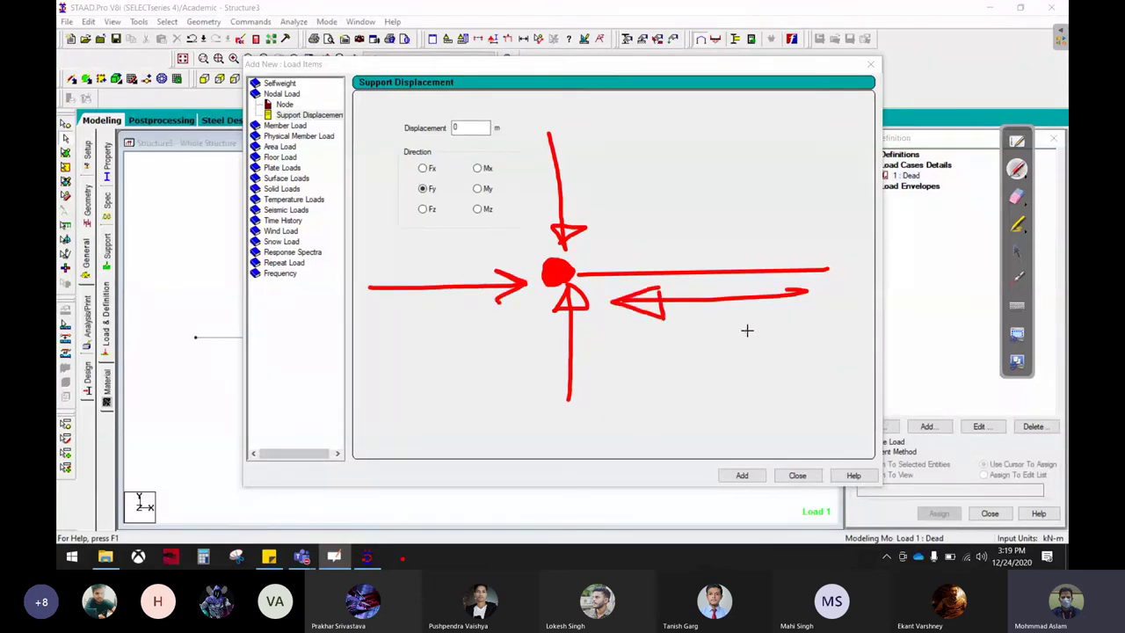
{"action": "left_click_drag", "start_coordinate": [766, 315], "coordinate": [770, 350]}
{"action": "mouse_move", "coordinate": [759, 318]}
{"action": "left_mouse_down"}
{"action": "mouse_move", "coordinate": [795, 315]}
{"action": "mouse_move", "coordinate": [782, 331]}
{"action": "mouse_move", "coordinate": [828, 343]}
{"action": "left_mouse_up"}
{"action": "mouse_move", "coordinate": [615, 393]}
{"action": "left_mouse_down"}
{"action": "mouse_move", "coordinate": [605, 437]}
{"action": "mouse_move", "coordinate": [643, 385]}
{"action": "left_mouse_up"}
{"action": "mouse_move", "coordinate": [611, 411]}
{"action": "left_mouse_down"}
{"action": "mouse_move", "coordinate": [640, 411]}
{"action": "mouse_move", "coordinate": [671, 441]}
{"action": "mouse_move", "coordinate": [694, 406]}
{"action": "left_mouse_up"}
{"action": "mouse_move", "coordinate": [438, 420]}
{"action": "left_mouse_down"}
{"action": "mouse_move", "coordinate": [557, 306]}
{"action": "mouse_move", "coordinate": [522, 307]}
{"action": "left_mouse_up"}
{"action": "mouse_move", "coordinate": [497, 415]}
{"action": "left_mouse_down"}
{"action": "mouse_move", "coordinate": [475, 461]}
{"action": "mouse_move", "coordinate": [497, 432]}
{"action": "left_mouse_up"}
{"action": "mouse_move", "coordinate": [502, 430]}
{"action": "left_mouse_down"}
{"action": "mouse_move", "coordinate": [529, 429]}
{"action": "mouse_move", "coordinate": [550, 450]}
{"action": "left_mouse_up"}
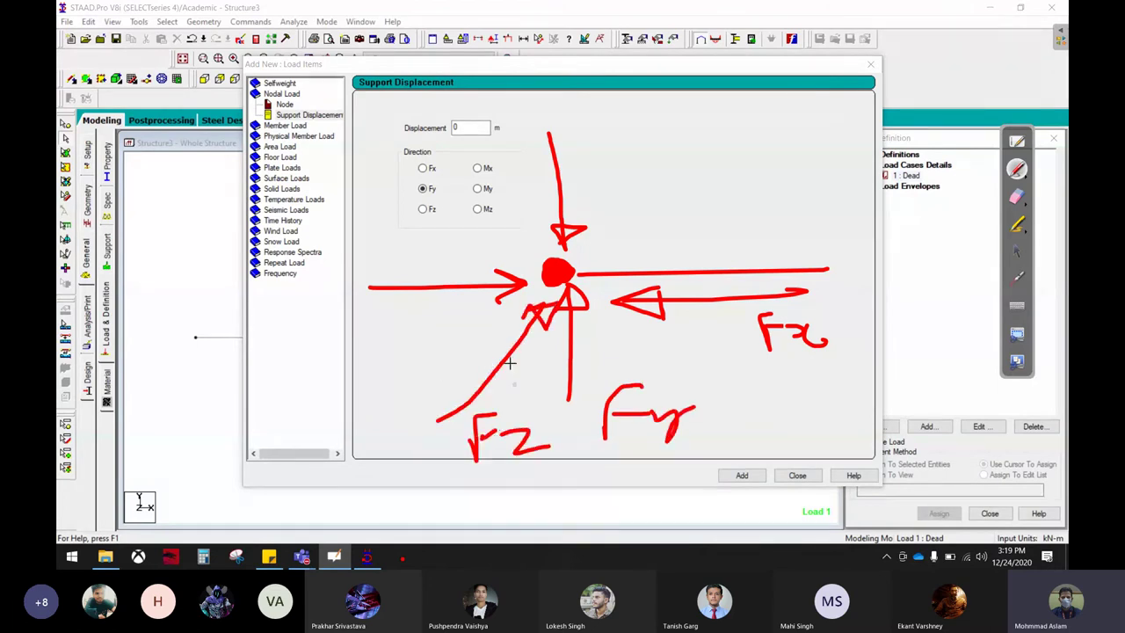
{"action": "left_click", "coordinate": [1017, 142]}
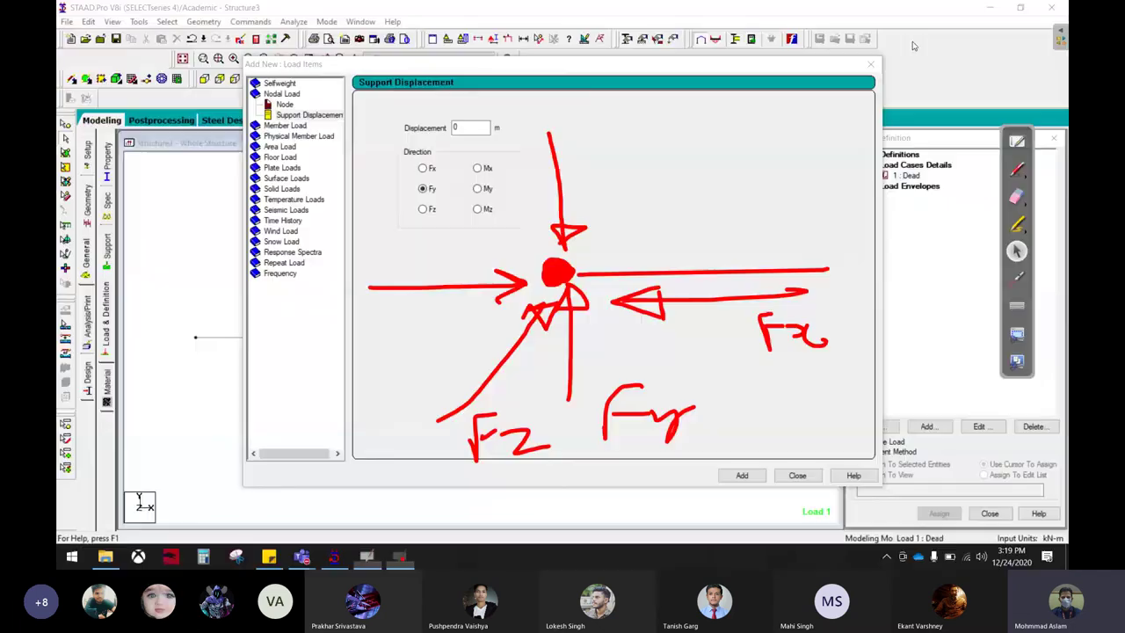
{"action": "left_click", "coordinate": [997, 14]}
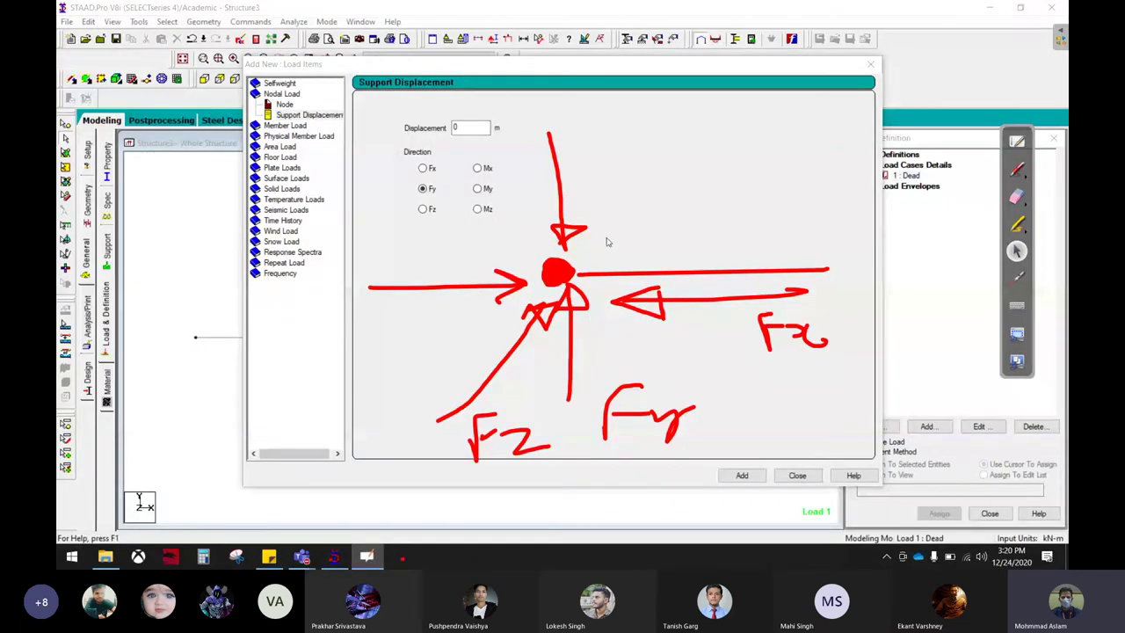
{"action": "left_click", "coordinate": [1019, 171]}
{"action": "mouse_move", "coordinate": [613, 227]}
{"action": "left_mouse_down"}
{"action": "mouse_move", "coordinate": [464, 248]}
{"action": "mouse_move", "coordinate": [576, 325]}
{"action": "mouse_move", "coordinate": [559, 345]}
{"action": "mouse_move", "coordinate": [646, 366]}
{"action": "left_mouse_up"}
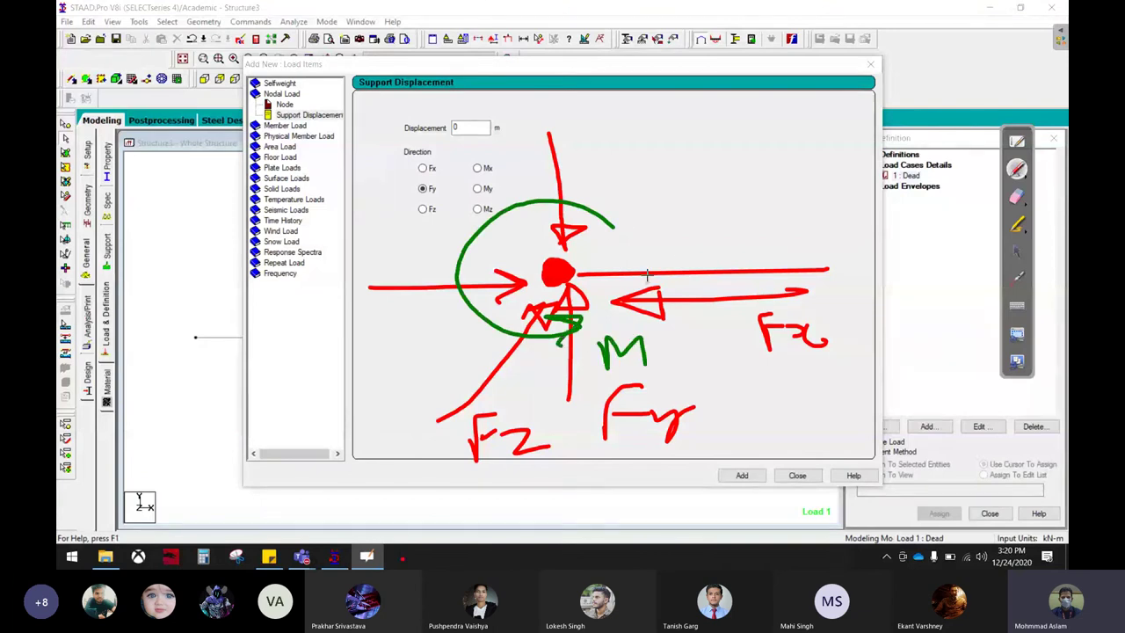
{"action": "left_click", "coordinate": [666, 254]}
{"action": "mouse_move", "coordinate": [626, 138]}
{"action": "left_mouse_down"}
{"action": "mouse_move", "coordinate": [620, 280]}
{"action": "mouse_move", "coordinate": [696, 255]}
{"action": "mouse_move", "coordinate": [703, 237]}
{"action": "left_mouse_up"}
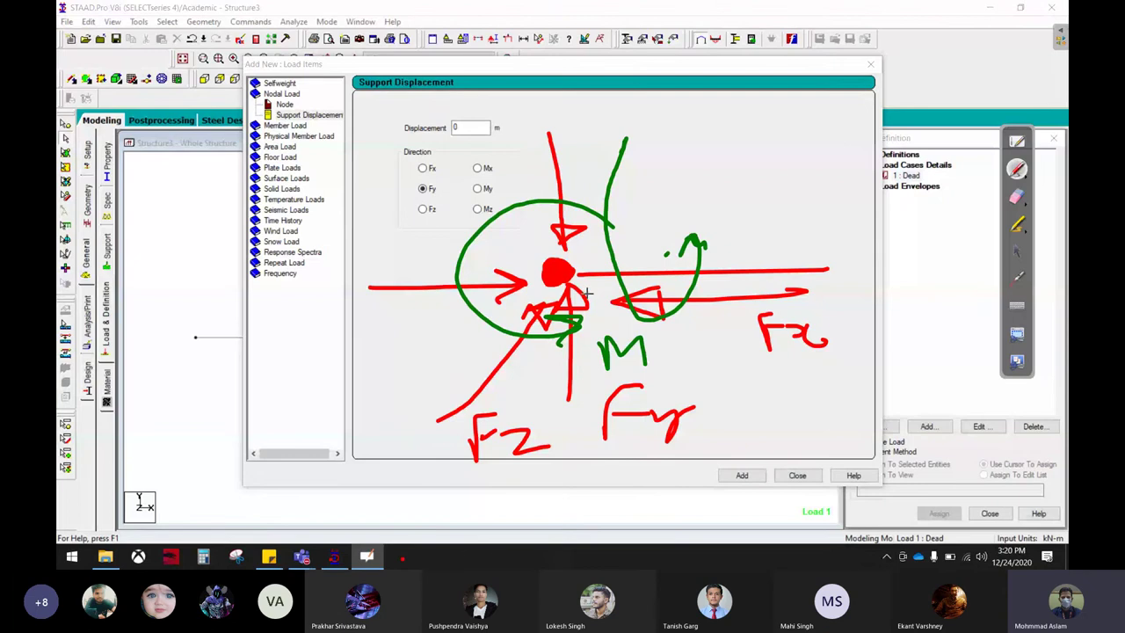
{"action": "left_click_drag", "start_coordinate": [584, 248], "coordinate": [520, 318]}
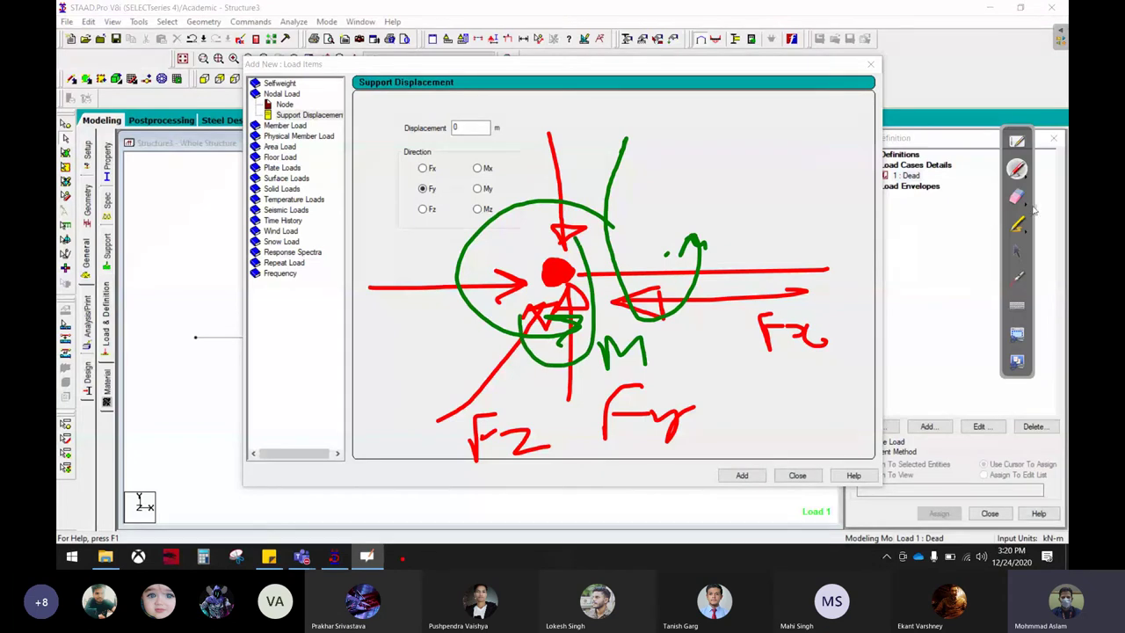
{"action": "left_click", "coordinate": [1017, 197]}
{"action": "mouse_move", "coordinate": [725, 232]}
{"action": "left_mouse_down"}
{"action": "mouse_move", "coordinate": [412, 287]}
{"action": "mouse_move", "coordinate": [589, 234]}
{"action": "mouse_move", "coordinate": [798, 293]}
{"action": "mouse_move", "coordinate": [729, 372]}
{"action": "mouse_move", "coordinate": [577, 321]}
{"action": "mouse_move", "coordinate": [836, 306]}
{"action": "mouse_move", "coordinate": [907, 367]}
{"action": "left_mouse_up"}
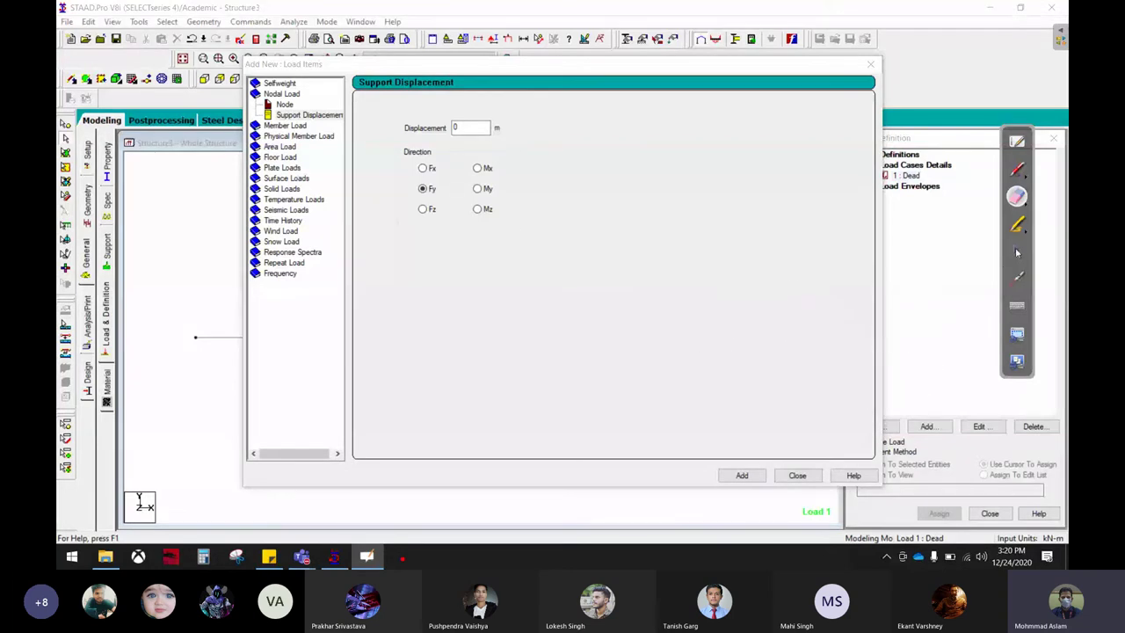
{"action": "left_click", "coordinate": [1017, 252]}
{"action": "left_click", "coordinate": [284, 105]}
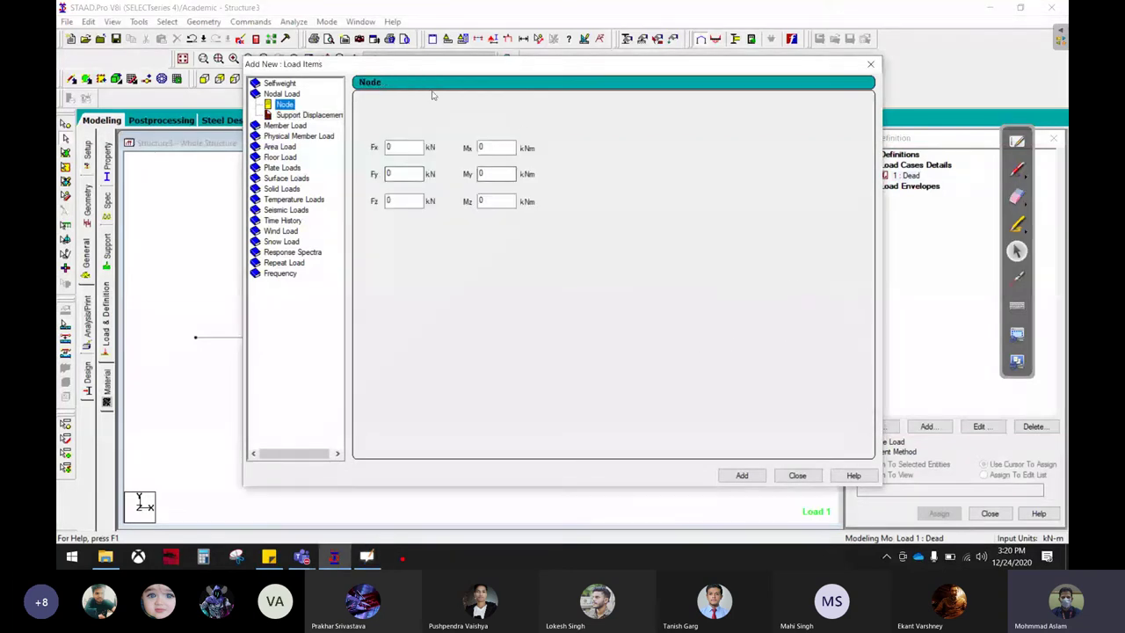
{"action": "key", "text": "ctrl+shift+p"}
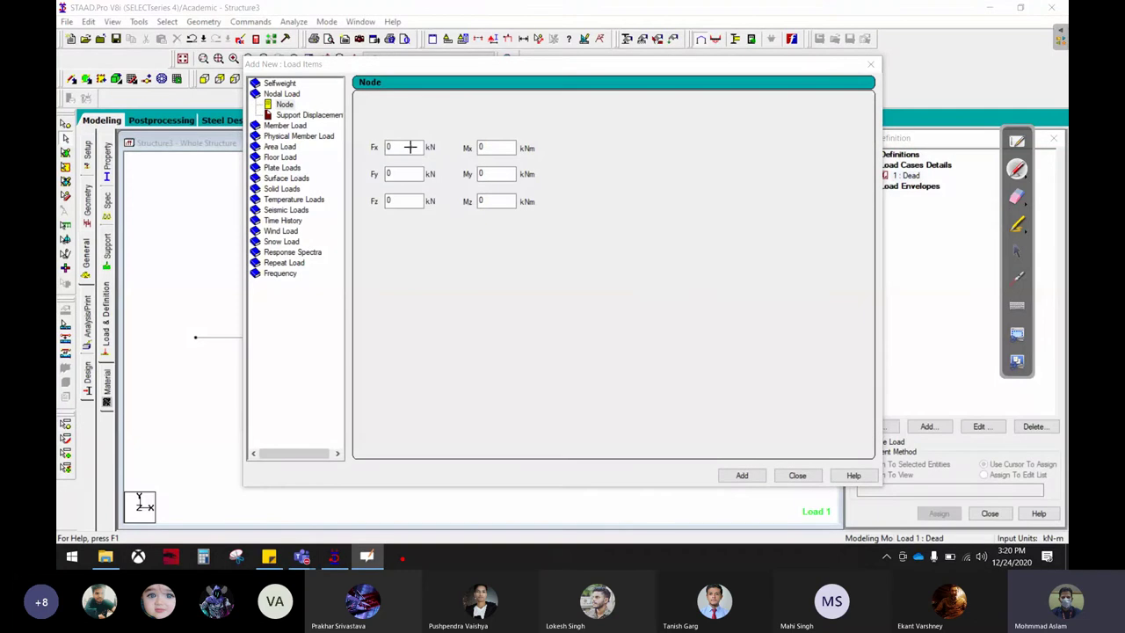
{"action": "left_click_drag", "start_coordinate": [409, 147], "coordinate": [452, 119]}
{"action": "left_click_drag", "start_coordinate": [394, 176], "coordinate": [439, 154]}
{"action": "left_click_drag", "start_coordinate": [392, 209], "coordinate": [431, 188]}
{"action": "left_click_drag", "start_coordinate": [490, 149], "coordinate": [552, 132]}
{"action": "mouse_move", "coordinate": [509, 180]}
{"action": "left_mouse_down"}
{"action": "mouse_move", "coordinate": [540, 158]}
{"action": "mouse_move", "coordinate": [554, 184]}
{"action": "left_mouse_up"}
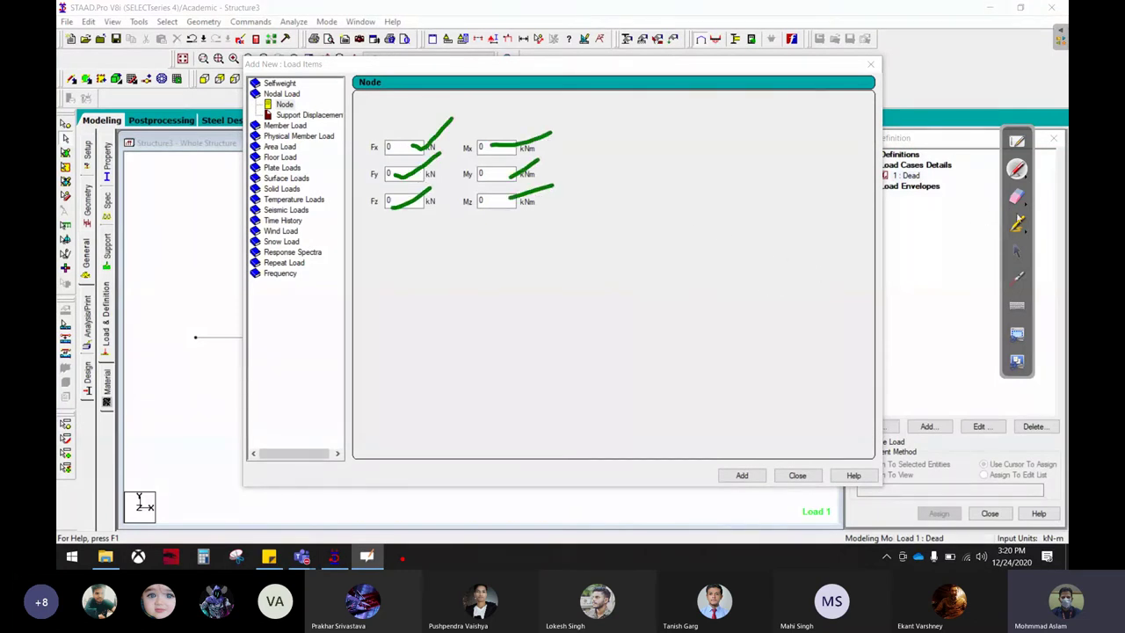
{"action": "left_click", "coordinate": [1017, 196]}
{"action": "mouse_move", "coordinate": [778, 194]}
{"action": "left_mouse_down"}
{"action": "mouse_move", "coordinate": [352, 194]}
{"action": "mouse_move", "coordinate": [427, 143]}
{"action": "left_mouse_up"}
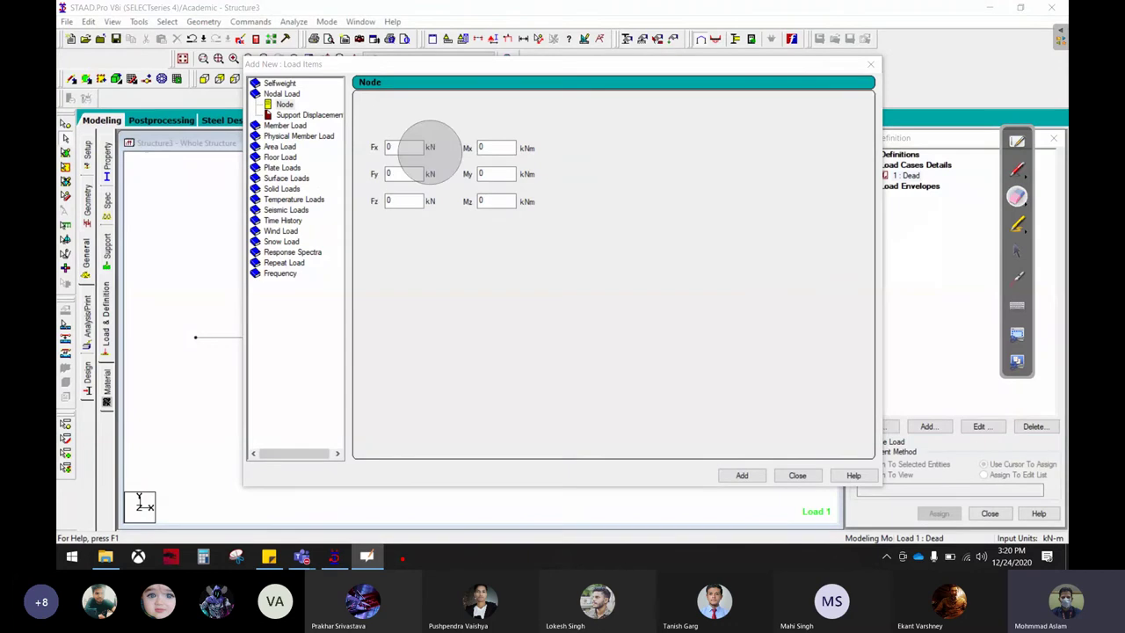
{"action": "left_click", "coordinate": [1017, 251]}
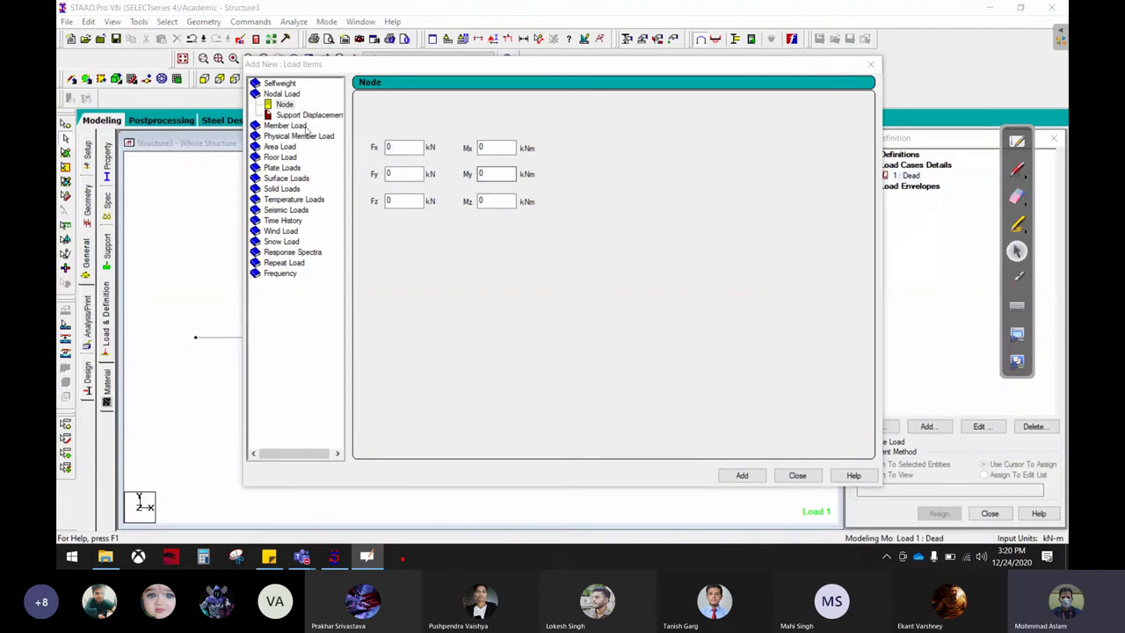
{"action": "left_click", "coordinate": [303, 116]}
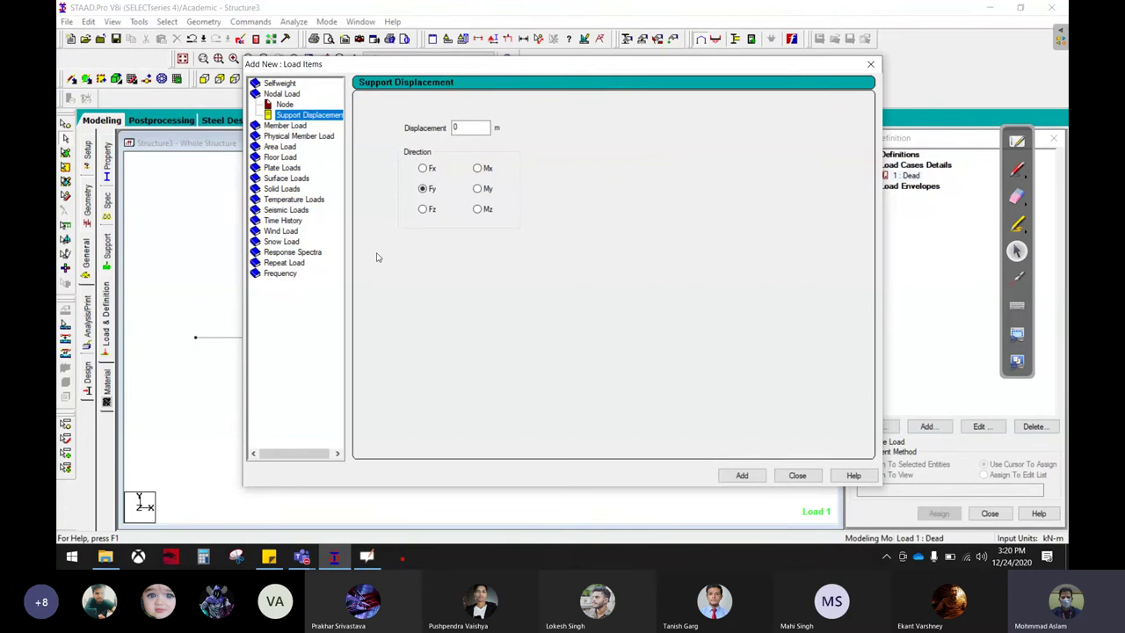
{"action": "left_click", "coordinate": [1012, 173]}
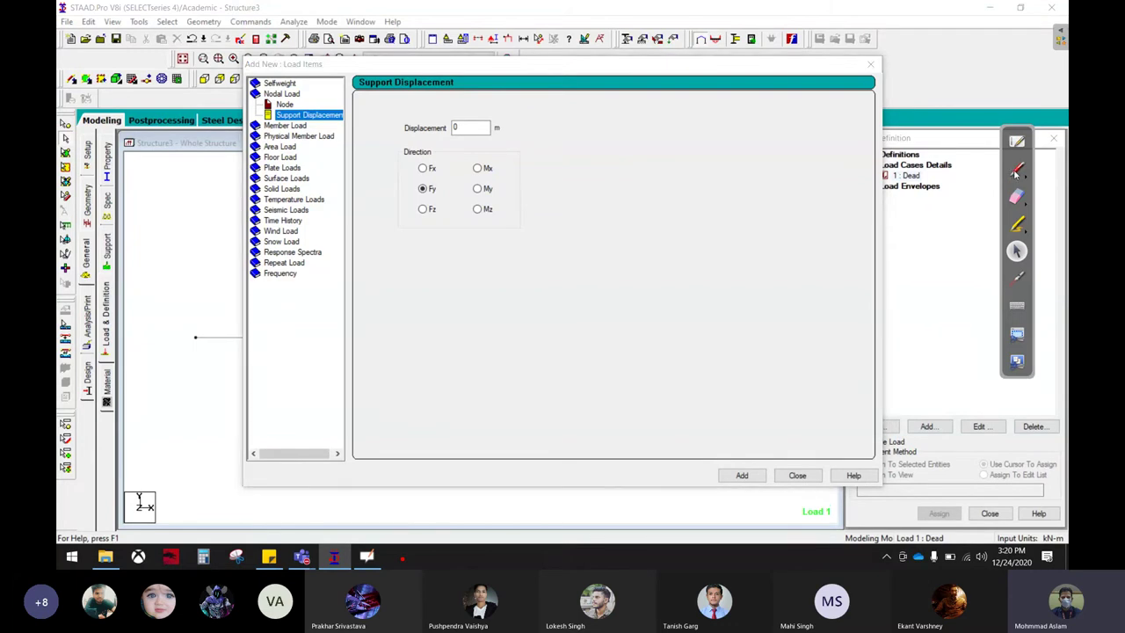
{"action": "mouse_move", "coordinate": [635, 123]}
{"action": "left_mouse_down"}
{"action": "mouse_move", "coordinate": [649, 255]}
{"action": "mouse_move", "coordinate": [705, 253]}
{"action": "mouse_move", "coordinate": [622, 257]}
{"action": "left_mouse_up"}
{"action": "left_click_drag", "start_coordinate": [703, 253], "coordinate": [694, 264]}
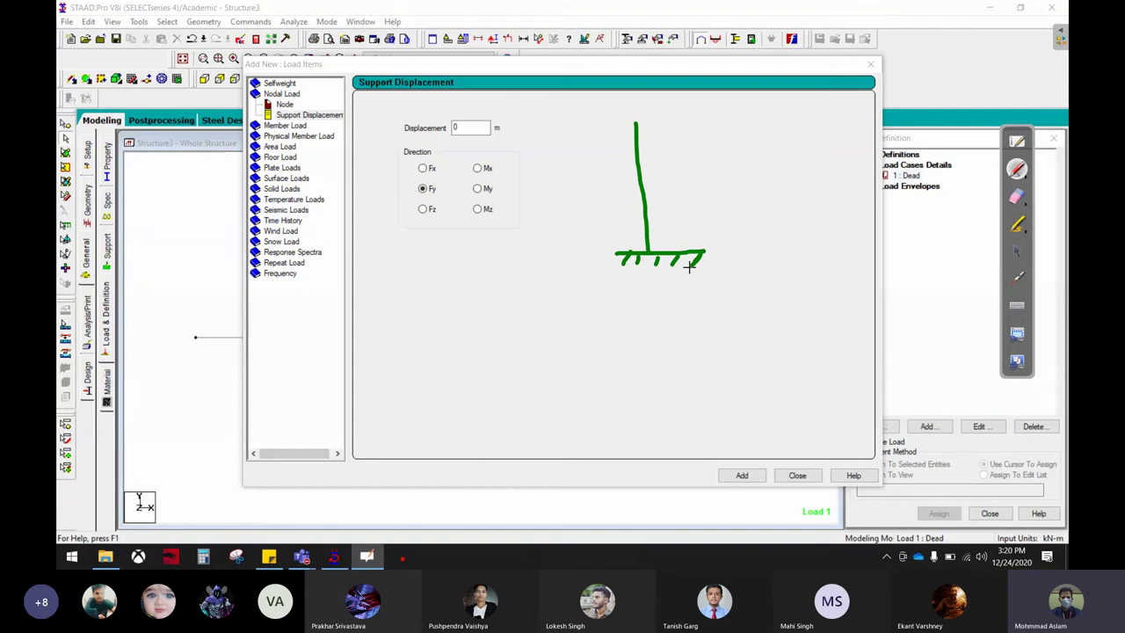
{"action": "left_click_drag", "start_coordinate": [523, 254], "coordinate": [632, 253]}
{"action": "mouse_move", "coordinate": [435, 244]}
{"action": "left_mouse_down"}
{"action": "mouse_move", "coordinate": [463, 278]}
{"action": "mouse_move", "coordinate": [506, 277]}
{"action": "left_mouse_up"}
{"action": "left_click", "coordinate": [467, 272]}
{"action": "left_click_drag", "start_coordinate": [703, 253], "coordinate": [841, 242]}
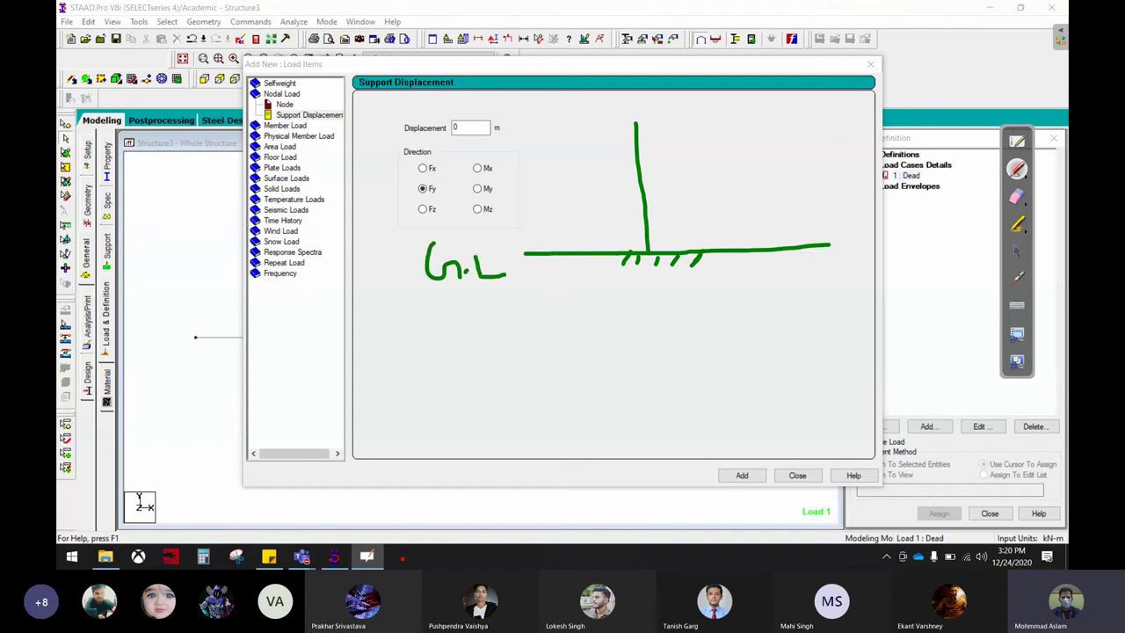
{"action": "mouse_move", "coordinate": [634, 285]}
{"action": "left_mouse_down"}
{"action": "mouse_move", "coordinate": [697, 284]}
{"action": "mouse_move", "coordinate": [661, 192]}
{"action": "left_mouse_up"}
{"action": "left_click_drag", "start_coordinate": [589, 297], "coordinate": [623, 292]}
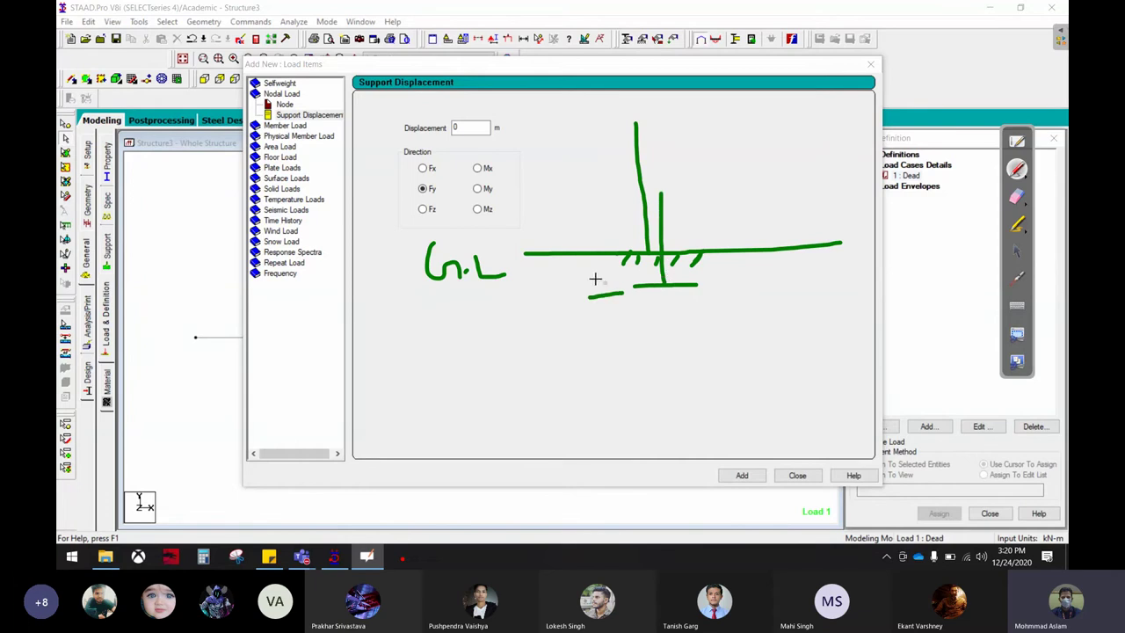
{"action": "left_click_drag", "start_coordinate": [569, 256], "coordinate": [569, 282]}
{"action": "left_click_drag", "start_coordinate": [503, 160], "coordinate": [519, 151]}
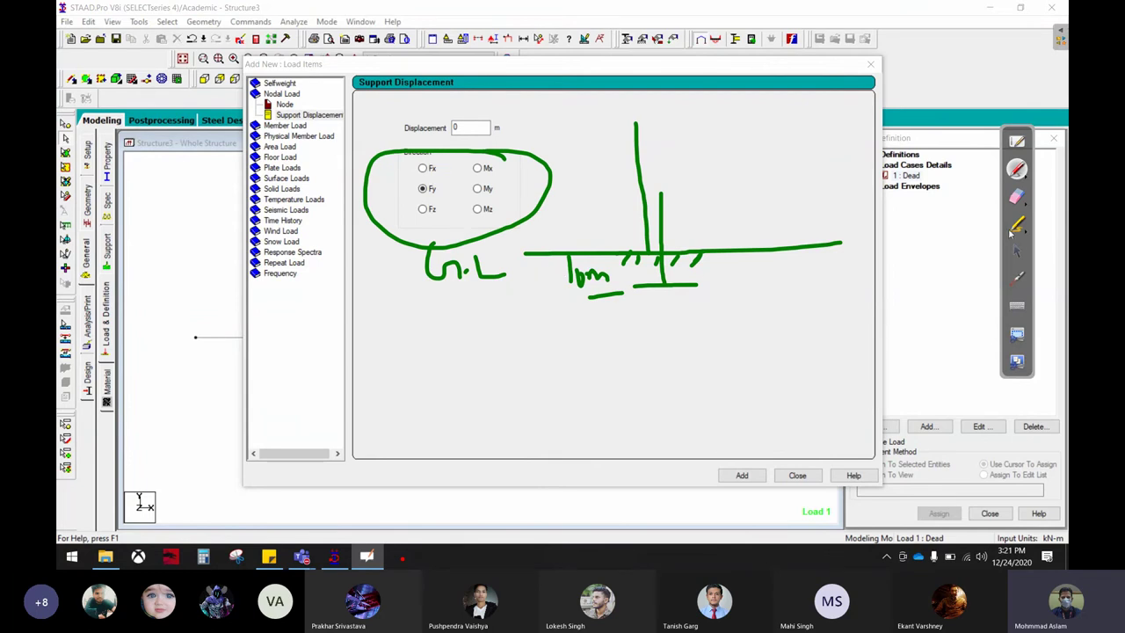
{"action": "left_click", "coordinate": [1017, 196]}
{"action": "mouse_move", "coordinate": [401, 276]}
{"action": "left_mouse_down"}
{"action": "mouse_move", "coordinate": [492, 201]}
{"action": "mouse_move", "coordinate": [452, 164]}
{"action": "mouse_move", "coordinate": [443, 189]}
{"action": "left_mouse_up"}
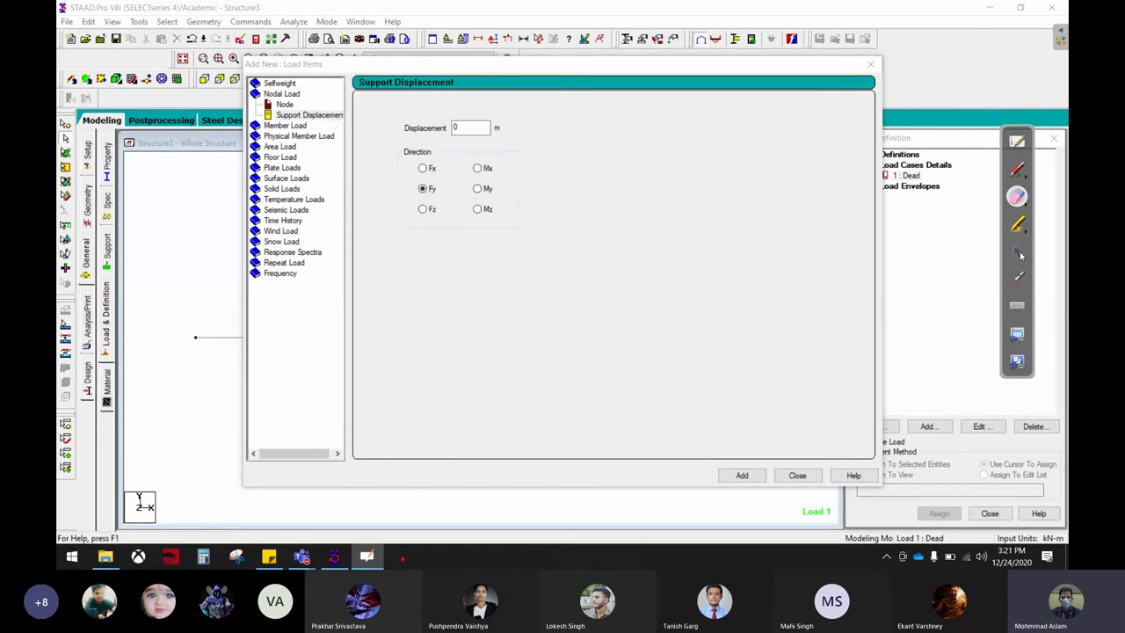
- Add a nodal load with Fy 5, Fz 3 and Mx 4 to the Dead case
{"action": "left_click", "coordinate": [1017, 250]}
{"action": "left_click", "coordinate": [284, 103]}
{"action": "double_click", "coordinate": [410, 174]}
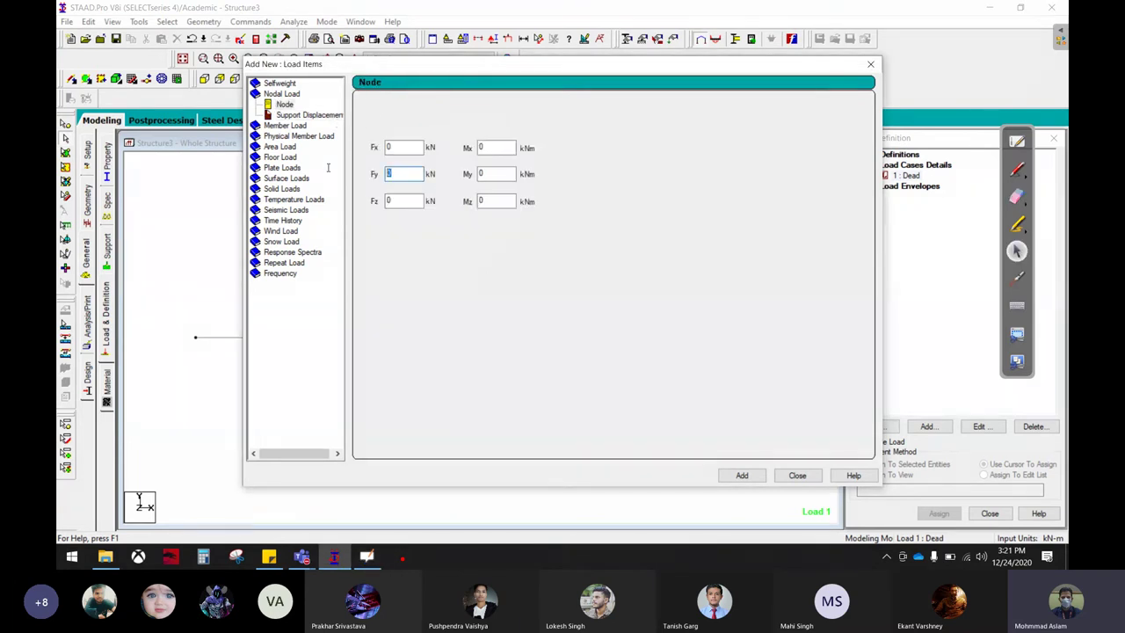
{"action": "type", "text": "5"}
{"action": "key", "text": "Tab"}
{"action": "type", "text": "3"}
{"action": "key", "text": "Tab"}
{"action": "type", "text": "4"}
{"action": "left_click", "coordinate": [741, 475]}
{"action": "key", "text": "Return"}
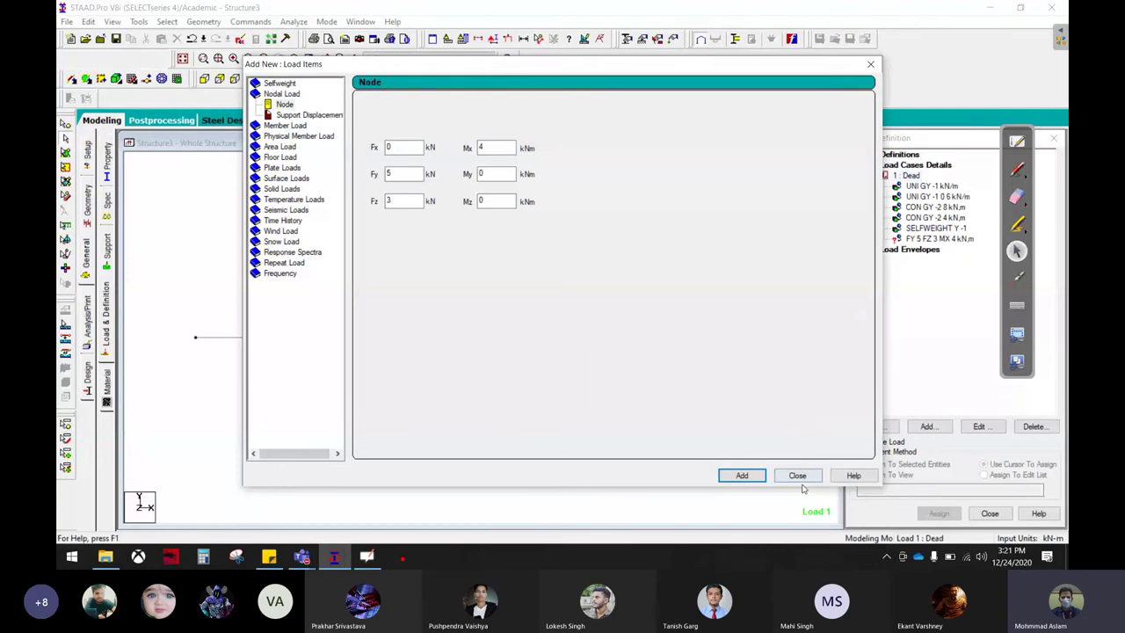
{"action": "left_click", "coordinate": [800, 474]}
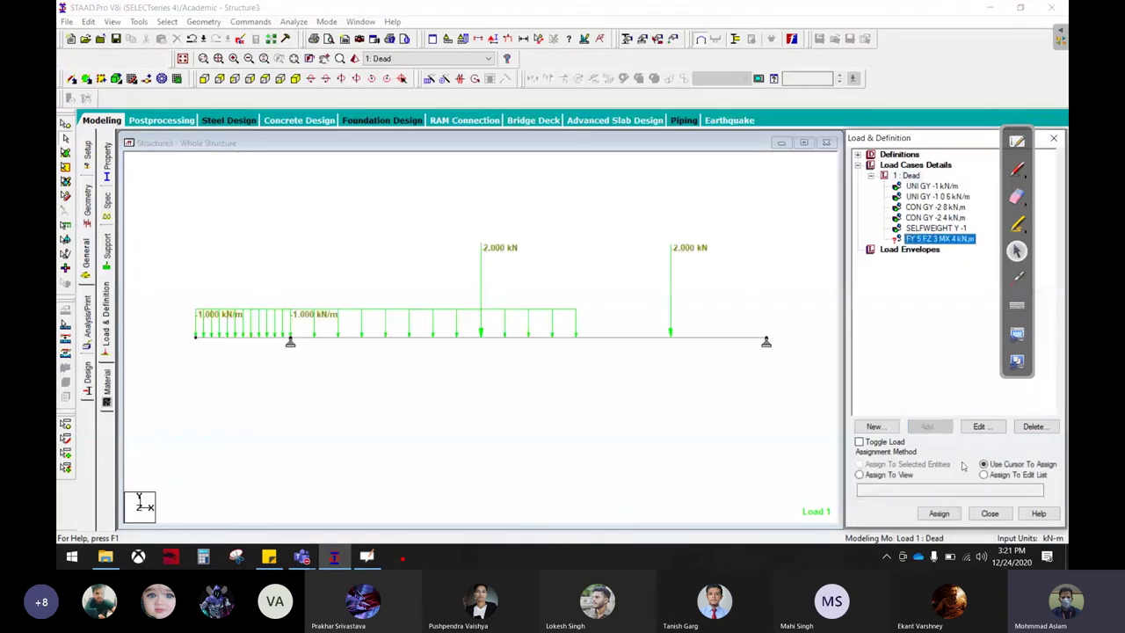
- Assign the nodal load to left end node 1, then add another Dead load item
{"action": "left_click", "coordinate": [933, 514]}
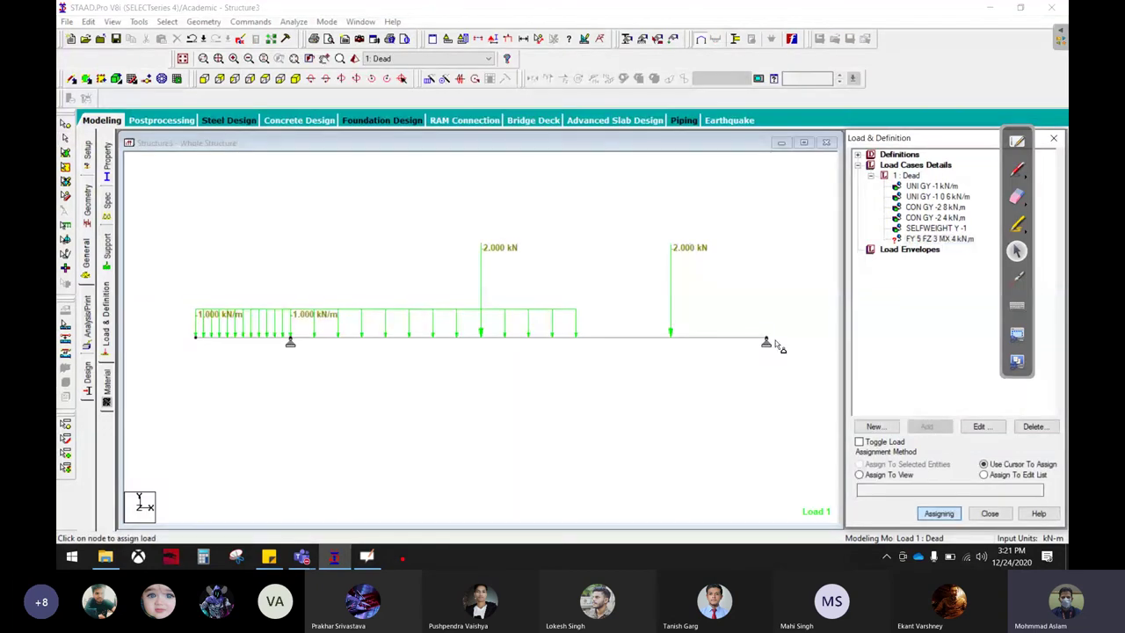
{"action": "left_click", "coordinate": [195, 341]}
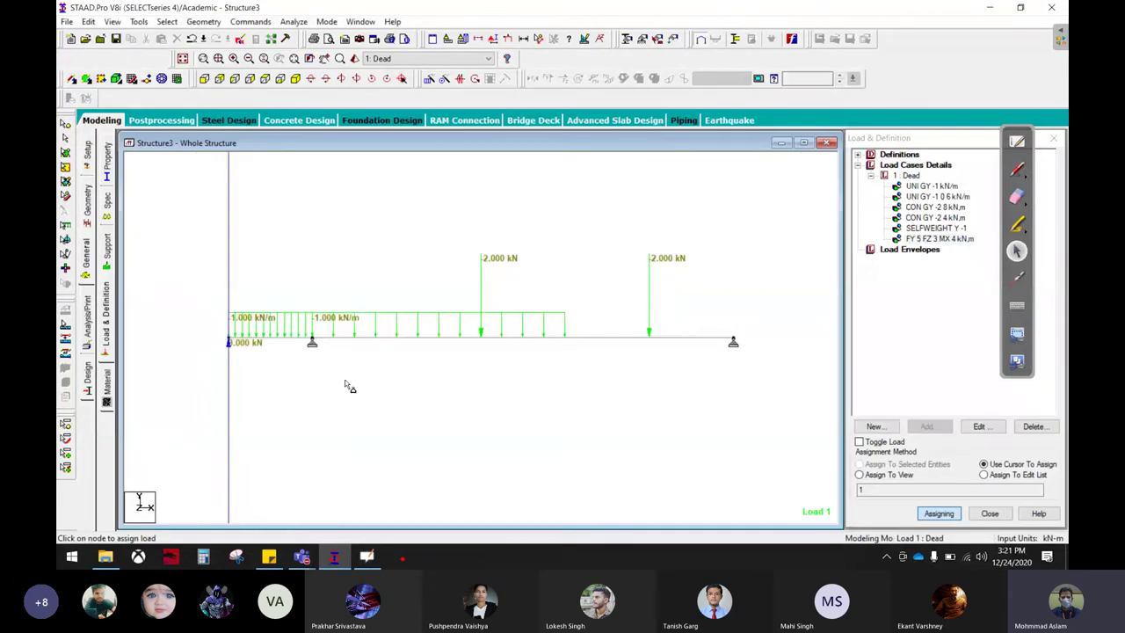
{"action": "scroll", "coordinate": [311, 364], "scroll_direction": "down", "scroll_amount": 1}
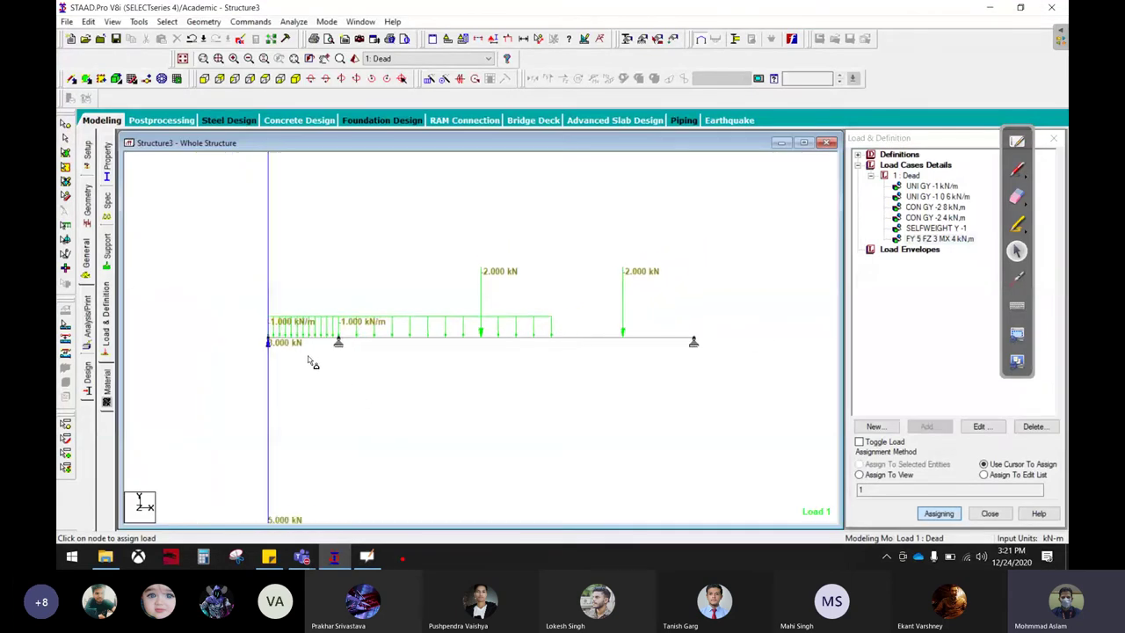
{"action": "scroll", "coordinate": [382, 347], "scroll_direction": "down", "scroll_amount": 1}
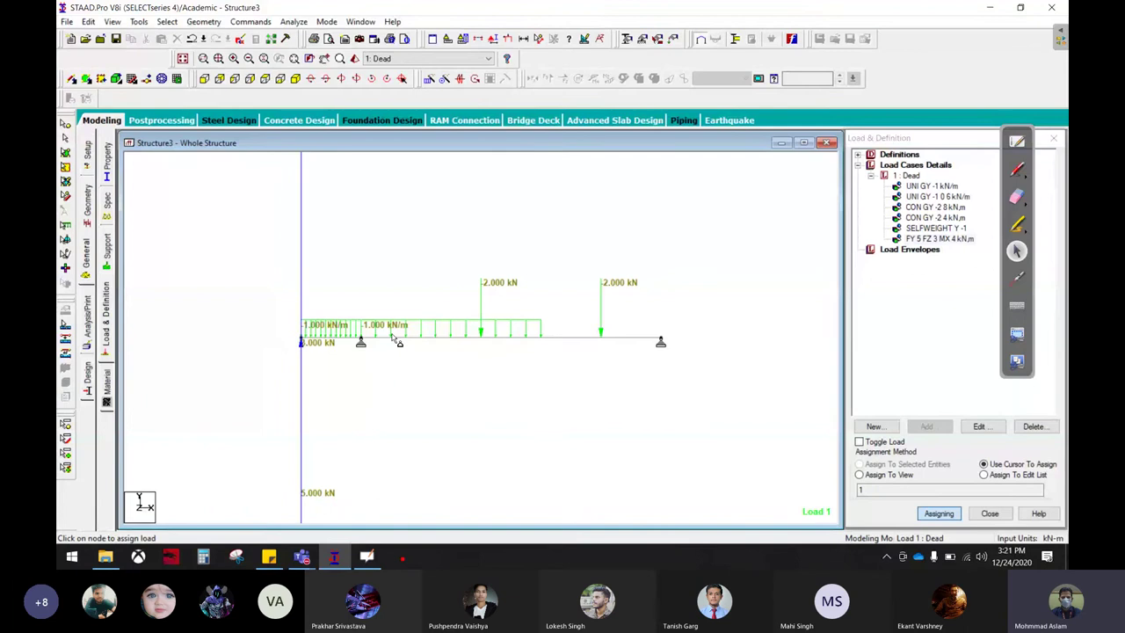
{"action": "scroll", "coordinate": [395, 338], "scroll_direction": "up", "scroll_amount": 1}
{"action": "scroll", "coordinate": [528, 327], "scroll_direction": "up", "scroll_amount": 1}
{"action": "scroll", "coordinate": [569, 323], "scroll_direction": "up", "scroll_amount": 1}
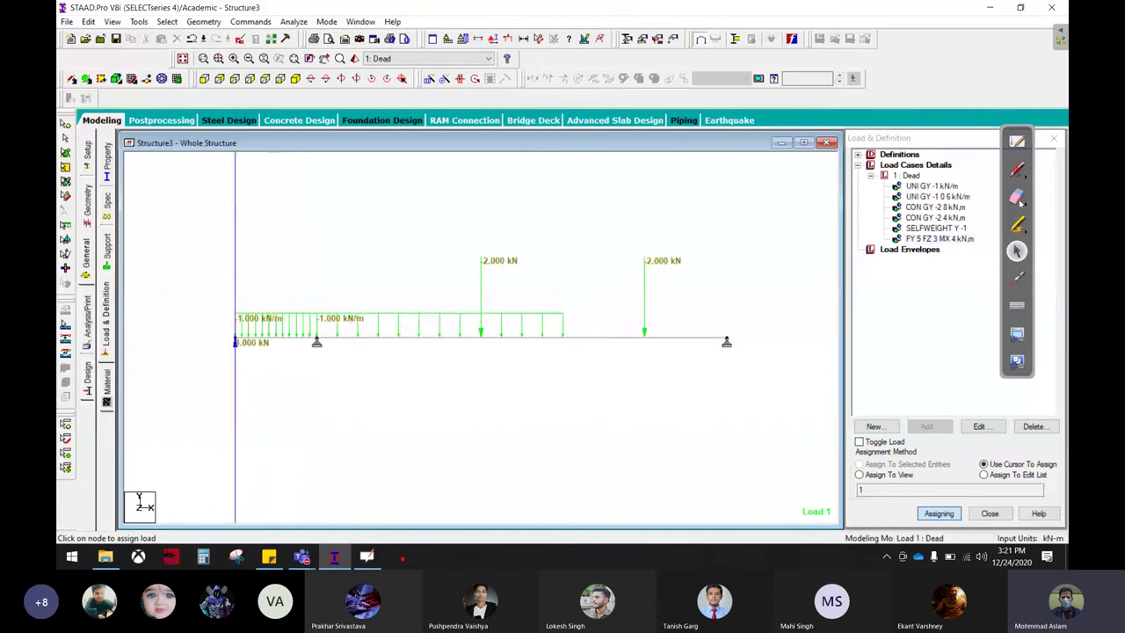
{"action": "left_click", "coordinate": [910, 176]}
{"action": "left_click", "coordinate": [939, 426]}
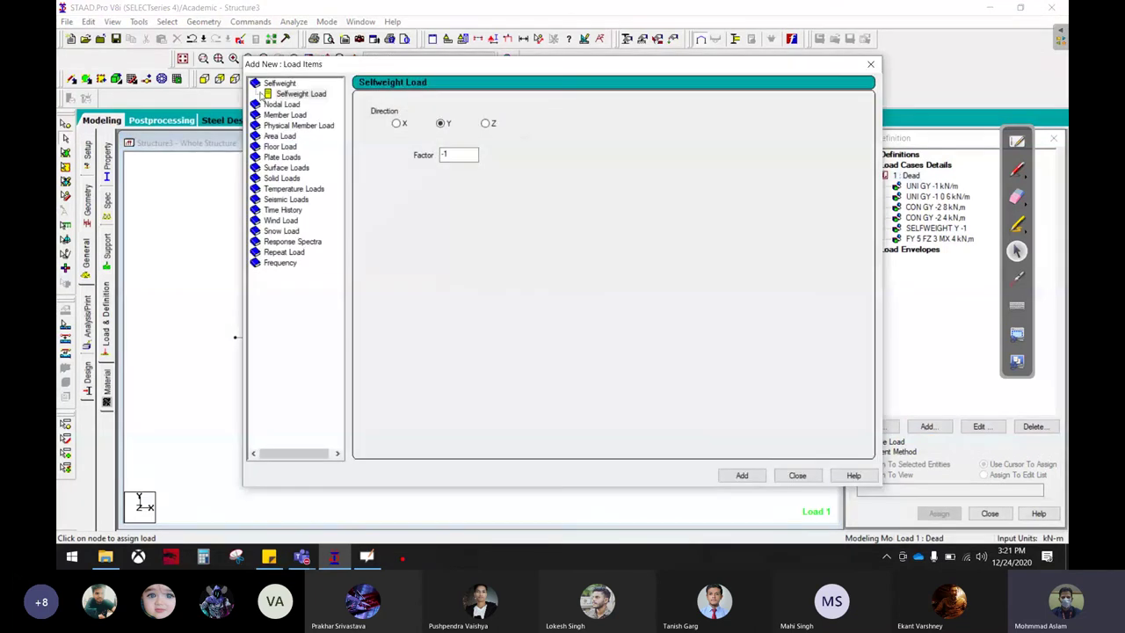
- Add a 0.1 m FY support displacement to the Dead case
{"action": "left_click", "coordinate": [255, 93]}
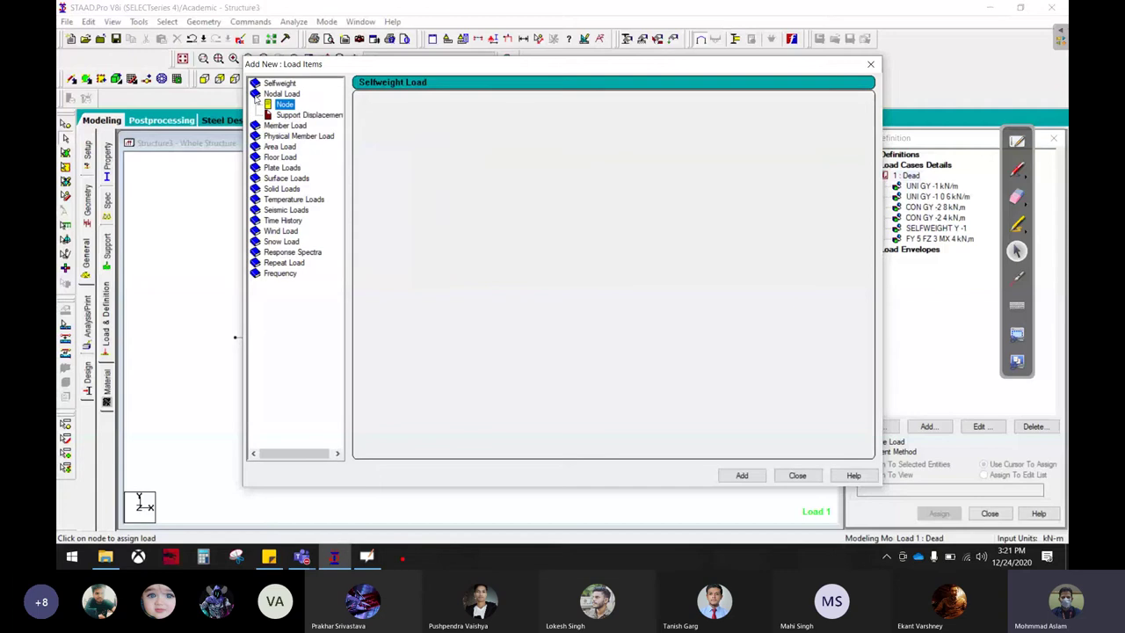
{"action": "left_click", "coordinate": [307, 115]}
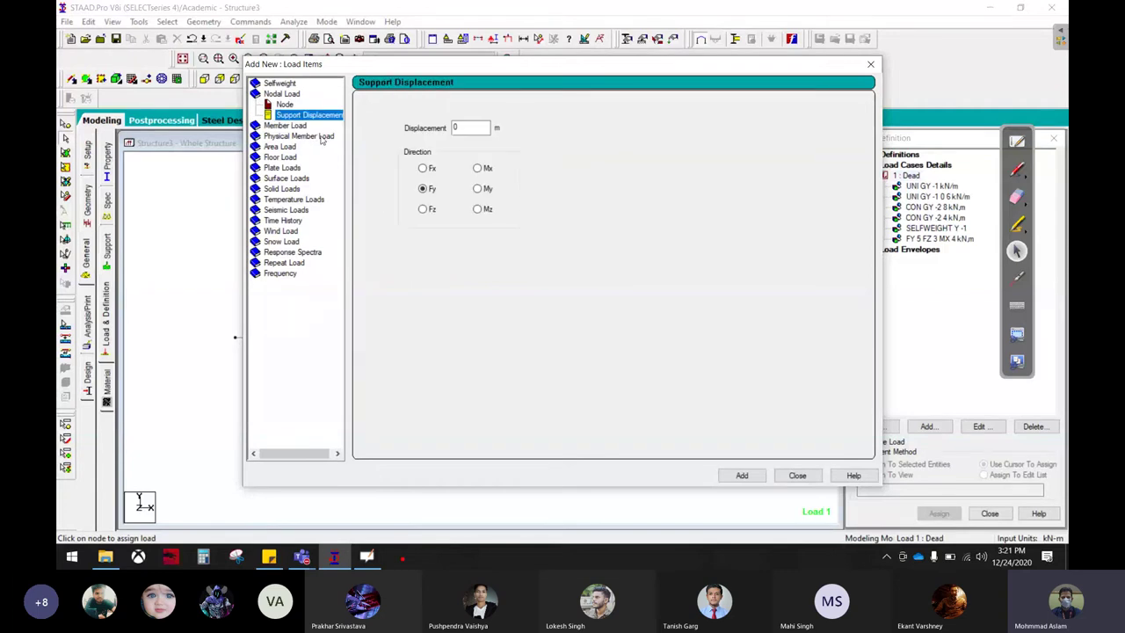
{"action": "double_click", "coordinate": [464, 128]}
{"action": "type", "text": ".10"}
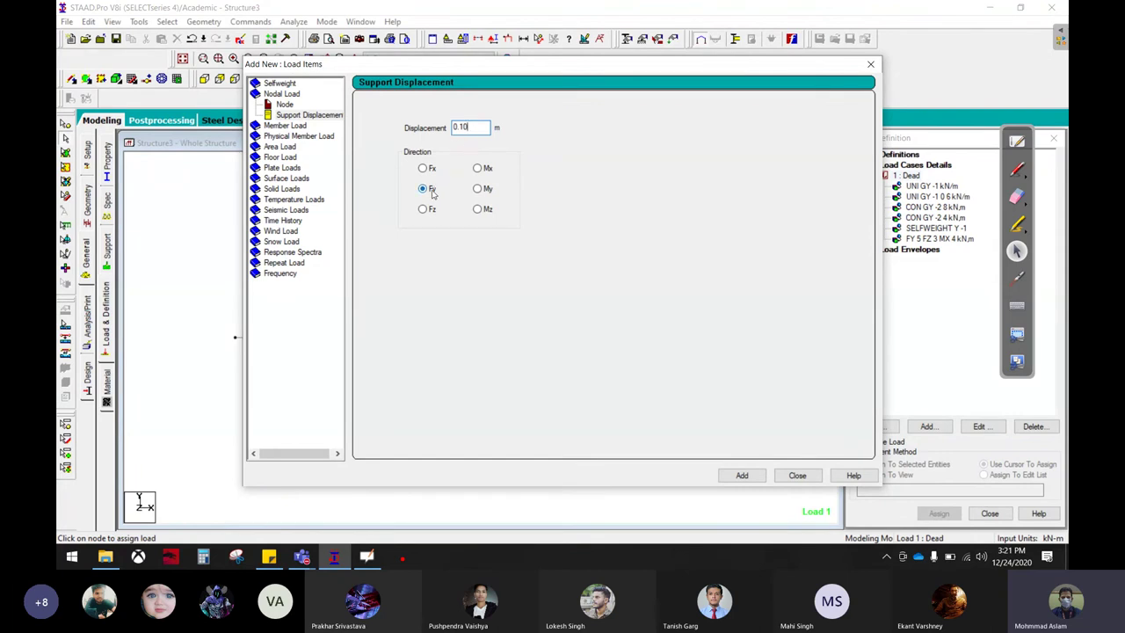
{"action": "left_click", "coordinate": [742, 474]}
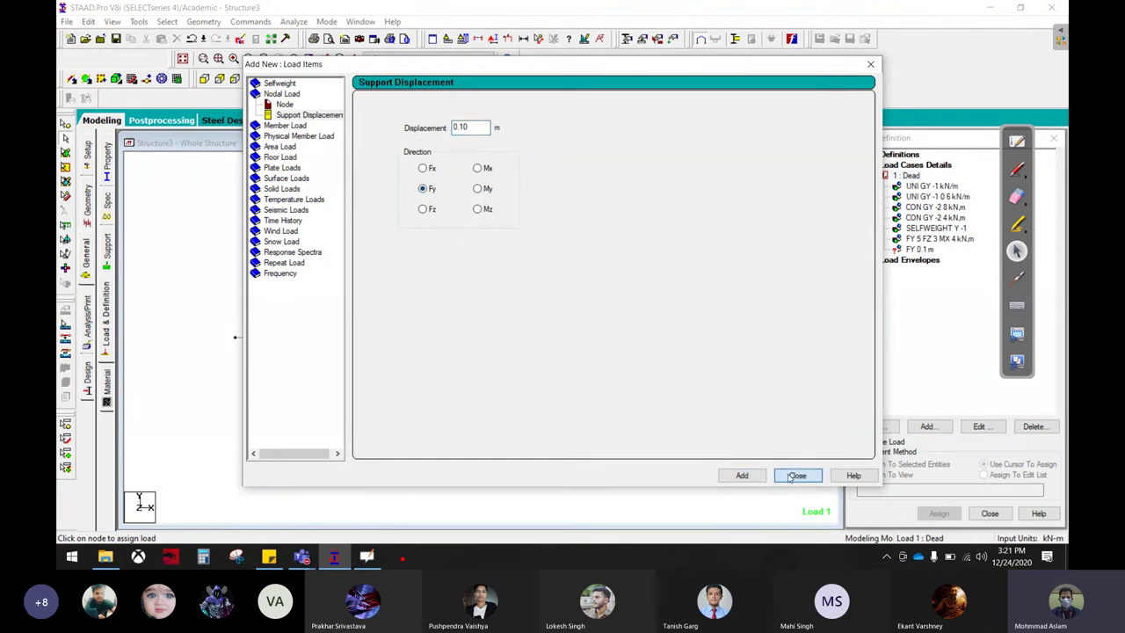
{"action": "left_click", "coordinate": [797, 475]}
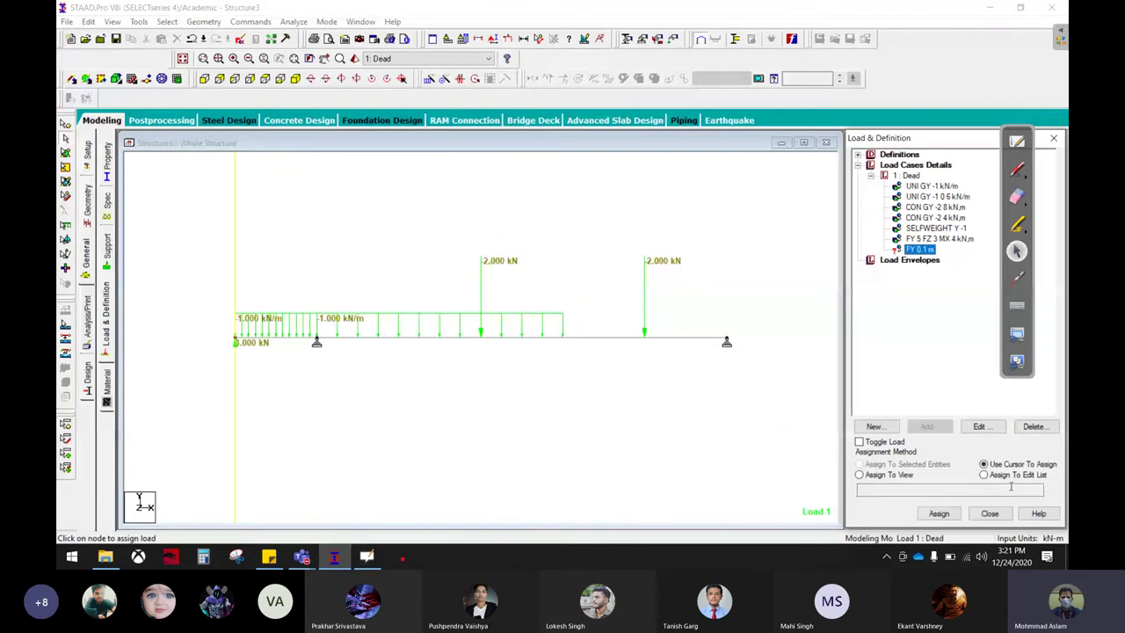
- Apply the support displacement to the right support node 3
{"action": "left_click", "coordinate": [956, 512]}
{"action": "left_click", "coordinate": [727, 341]}
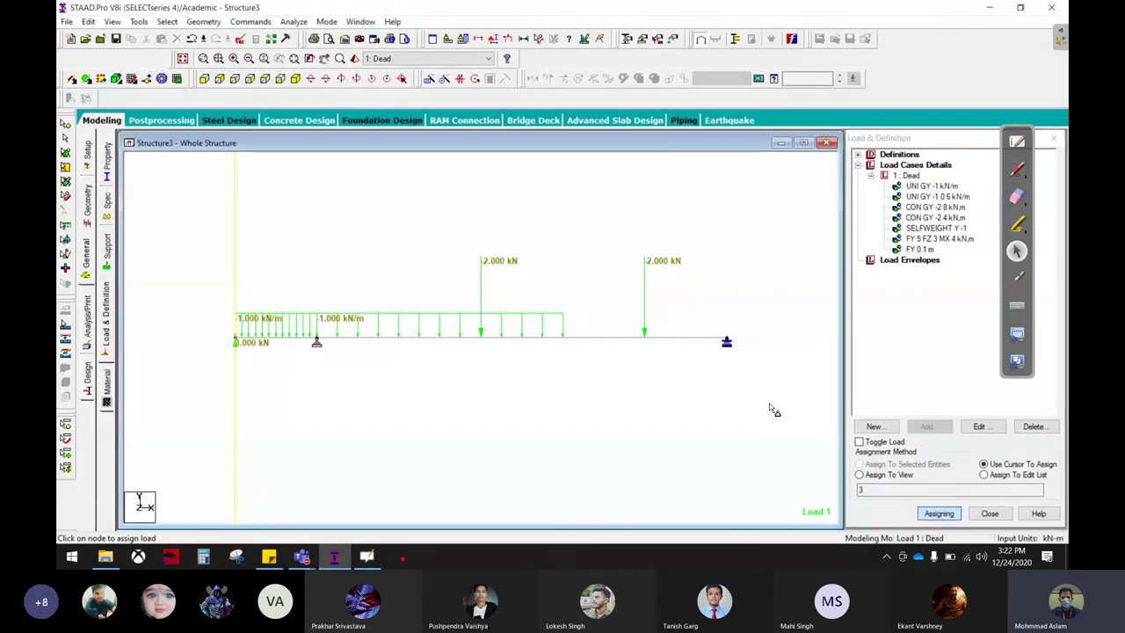
{"action": "scroll", "coordinate": [744, 366], "scroll_direction": "up", "scroll_amount": 1}
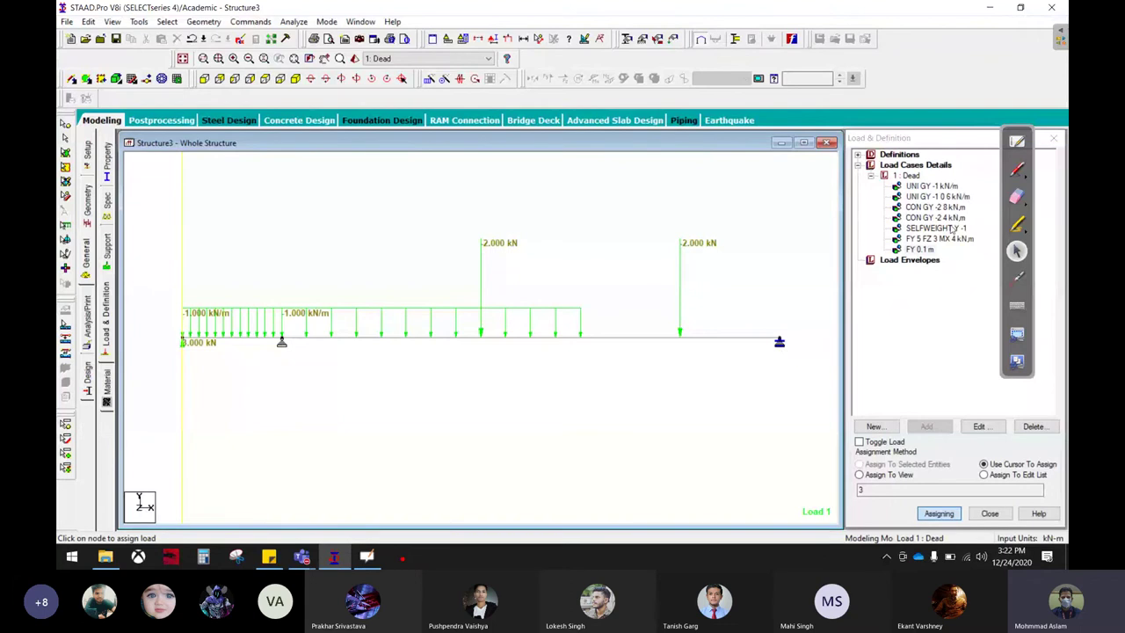
- Reopen Add New Load Items for Dead and expand the member load types
{"action": "left_click", "coordinate": [911, 176]}
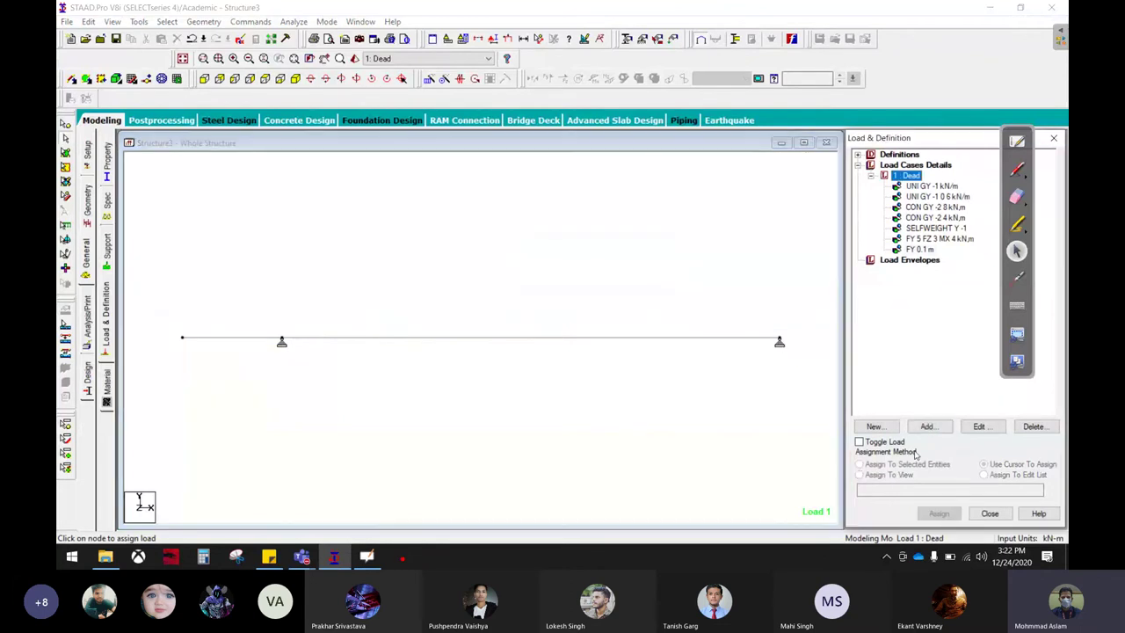
{"action": "left_click", "coordinate": [926, 426]}
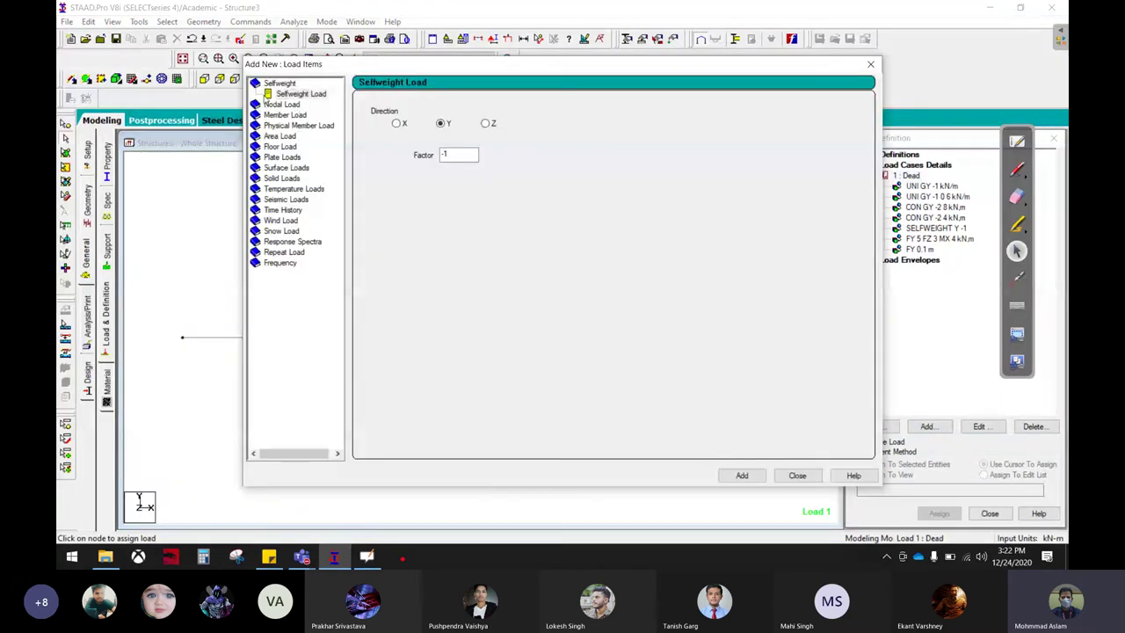
{"action": "left_click", "coordinate": [255, 82]}
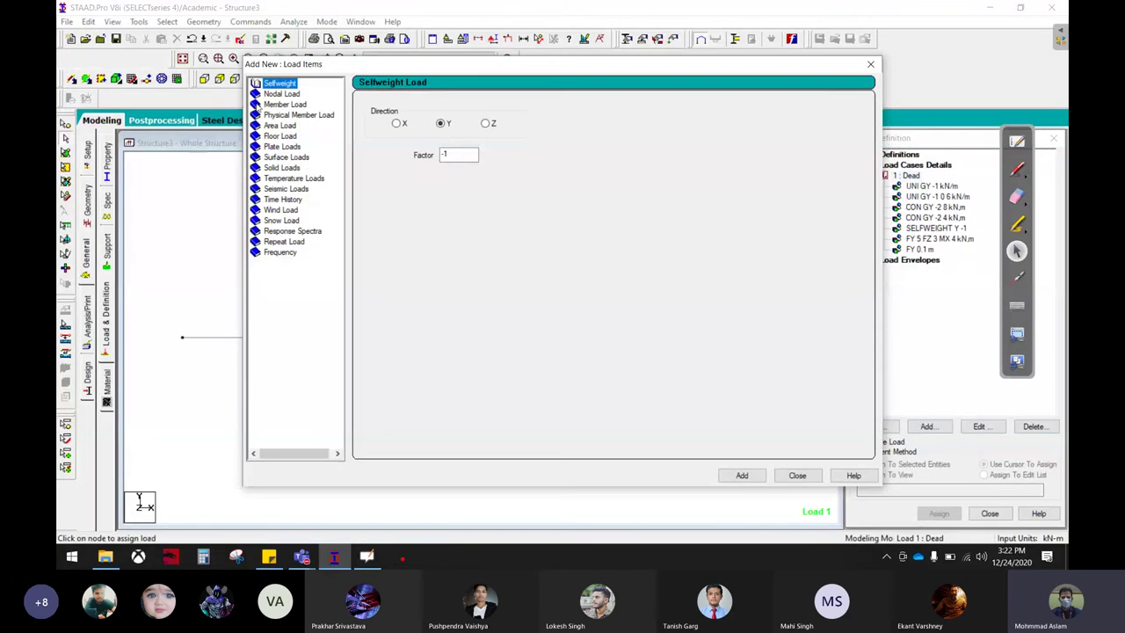
- Select Uniform Force and ink-mark the member load types down to Fixed End, then erase
{"action": "left_click", "coordinate": [255, 104]}
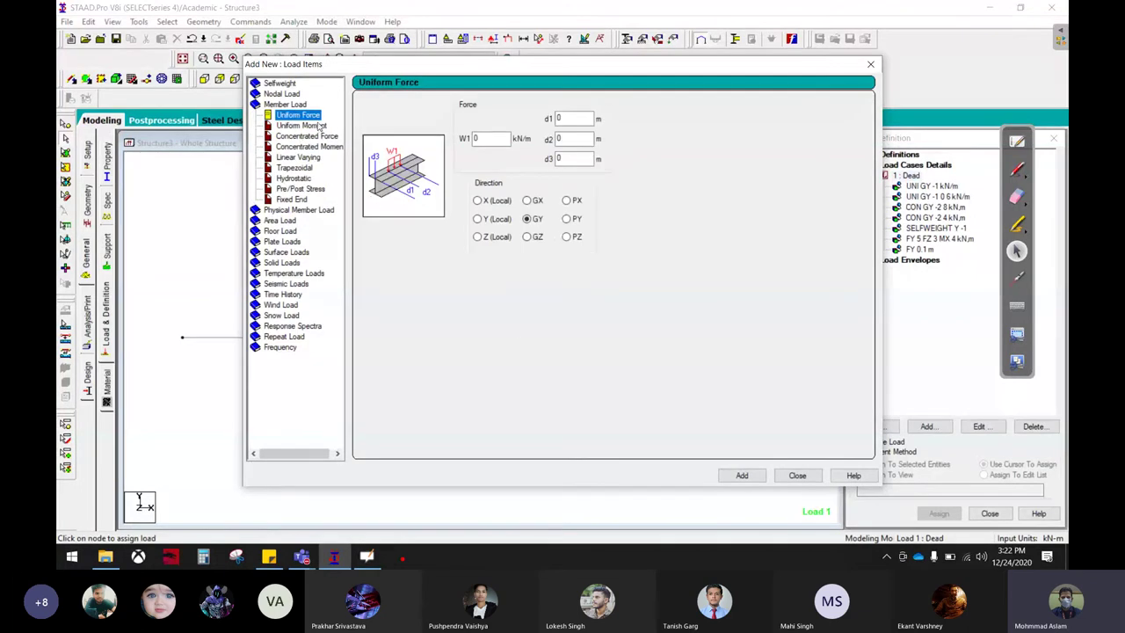
{"action": "left_click", "coordinate": [1017, 169]}
{"action": "left_click_drag", "start_coordinate": [326, 114], "coordinate": [388, 92]}
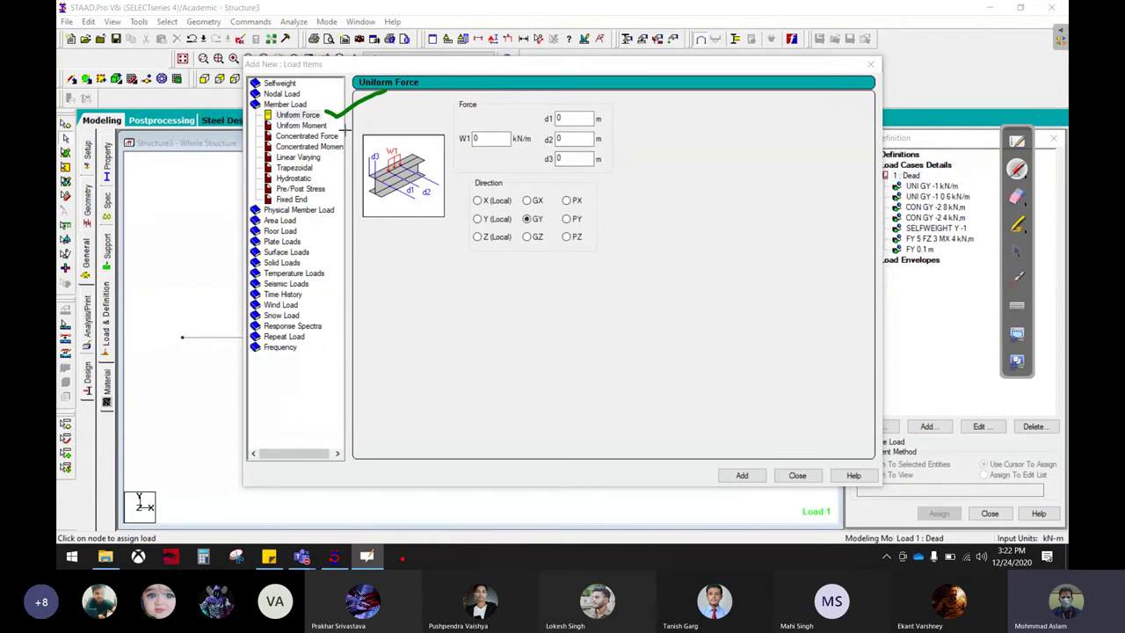
{"action": "left_click_drag", "start_coordinate": [339, 130], "coordinate": [418, 91]}
{"action": "left_click_drag", "start_coordinate": [337, 138], "coordinate": [413, 99]}
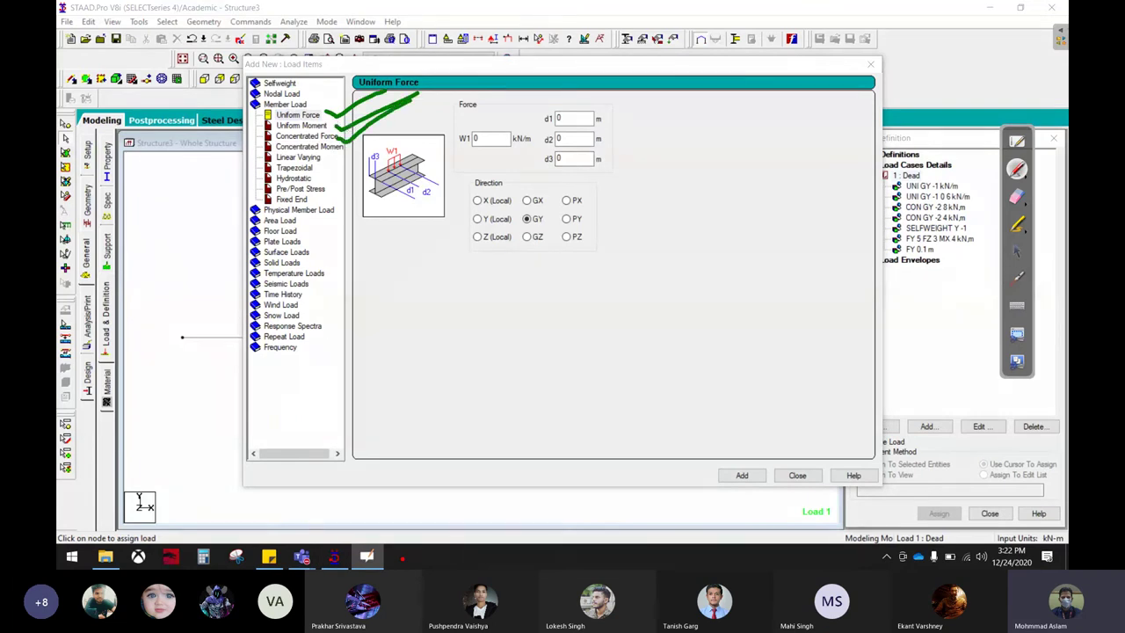
{"action": "left_click_drag", "start_coordinate": [350, 151], "coordinate": [431, 113]}
{"action": "mouse_move", "coordinate": [336, 153]}
{"action": "left_mouse_down"}
{"action": "mouse_move", "coordinate": [348, 204]}
{"action": "mouse_move", "coordinate": [293, 202]}
{"action": "left_mouse_up"}
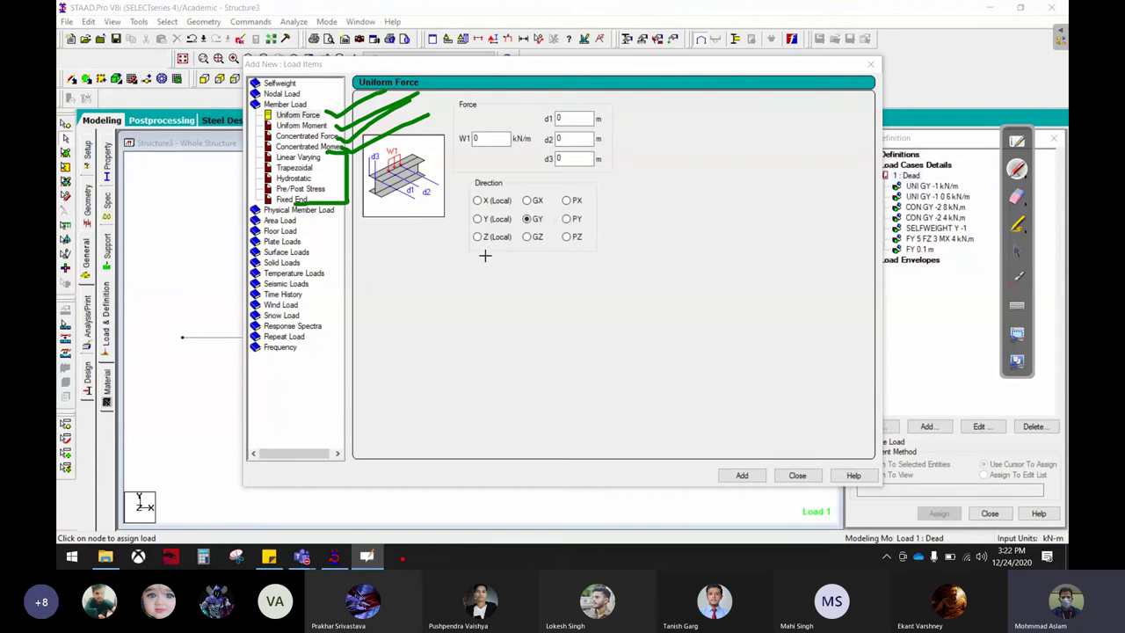
{"action": "left_click", "coordinate": [1017, 197]}
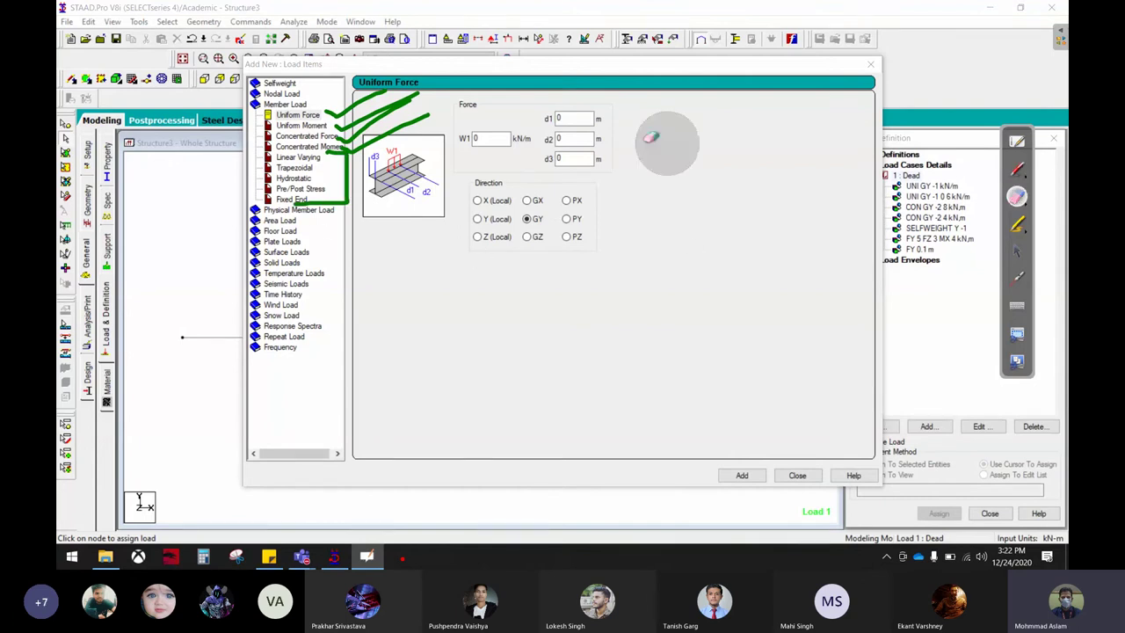
{"action": "mouse_move", "coordinate": [667, 143]}
{"action": "left_mouse_down"}
{"action": "mouse_move", "coordinate": [288, 182]}
{"action": "mouse_move", "coordinate": [276, 253]}
{"action": "left_mouse_up"}
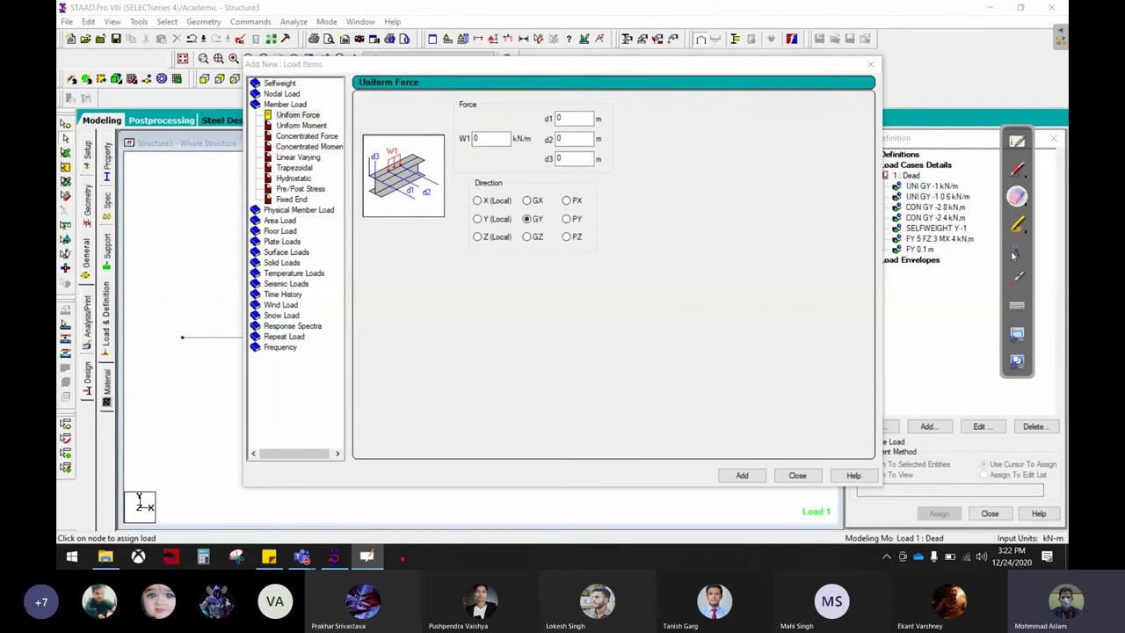
{"action": "left_click", "coordinate": [1016, 251]}
{"action": "left_click", "coordinate": [299, 115]}
{"action": "double_click", "coordinate": [491, 138]}
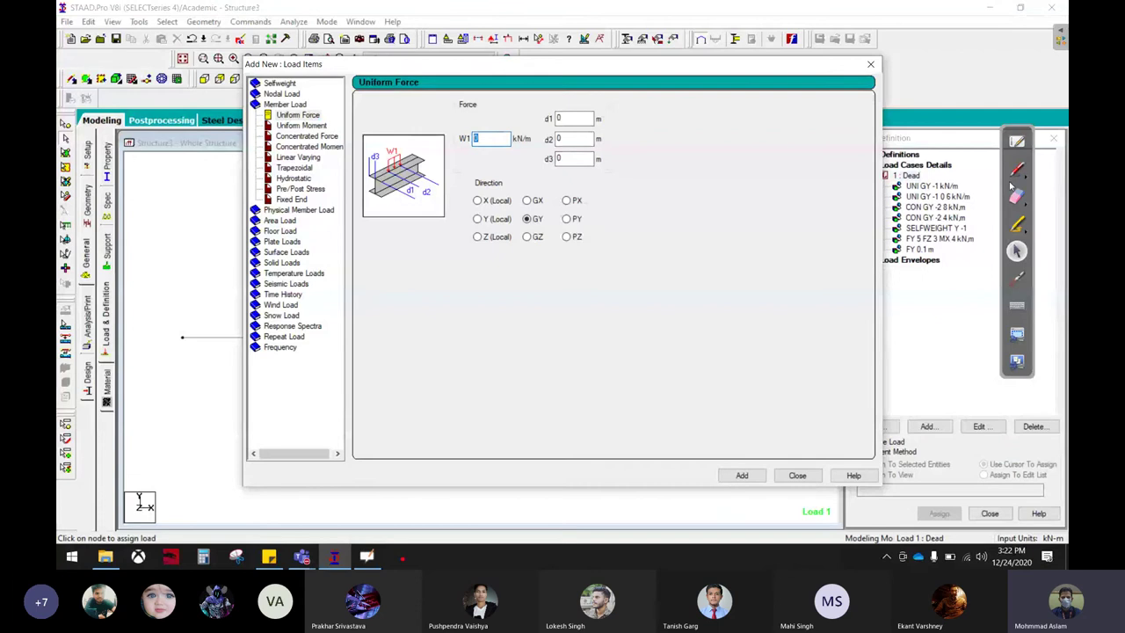
{"action": "left_click", "coordinate": [1017, 195]}
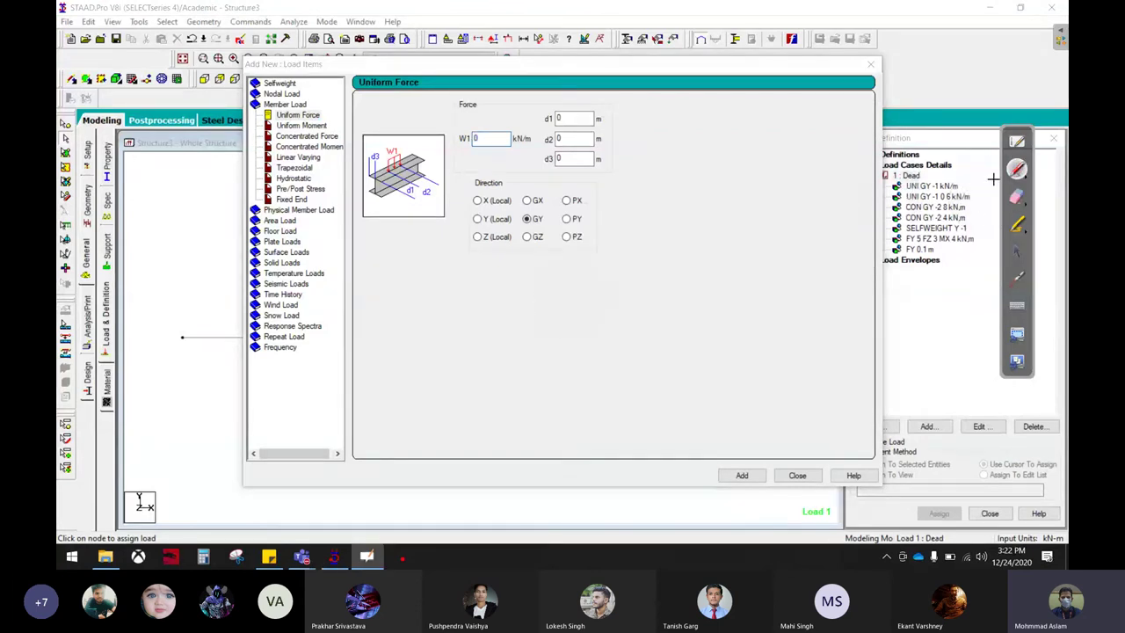
{"action": "left_click_drag", "start_coordinate": [437, 314], "coordinate": [785, 308]}
{"action": "left_click_drag", "start_coordinate": [447, 311], "coordinate": [784, 305]}
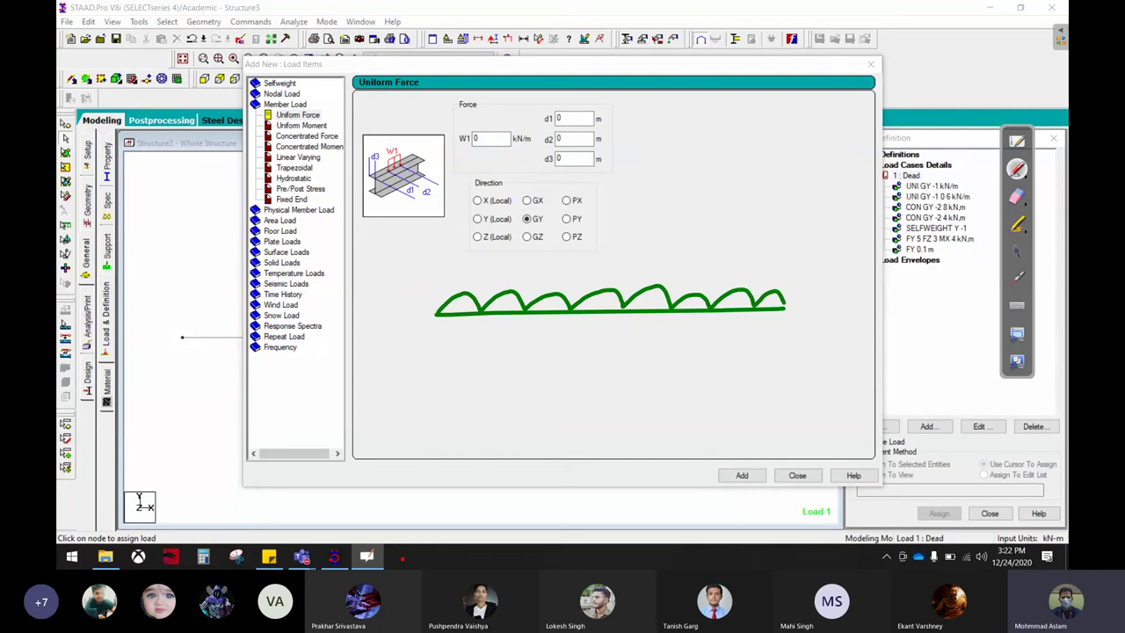
{"action": "mouse_move", "coordinate": [619, 105]}
{"action": "left_mouse_down"}
{"action": "mouse_move", "coordinate": [567, 190]}
{"action": "mouse_move", "coordinate": [626, 107]}
{"action": "left_mouse_up"}
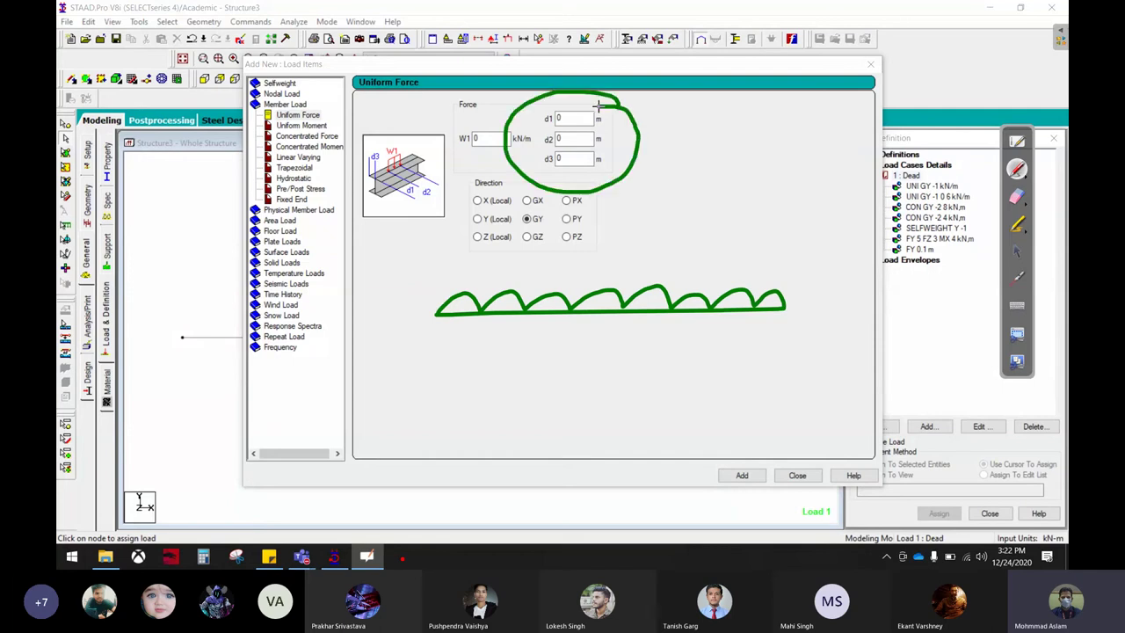
{"action": "left_click_drag", "start_coordinate": [696, 107], "coordinate": [669, 158]}
{"action": "left_click_drag", "start_coordinate": [668, 116], "coordinate": [719, 180]}
{"action": "left_click", "coordinate": [1016, 197]}
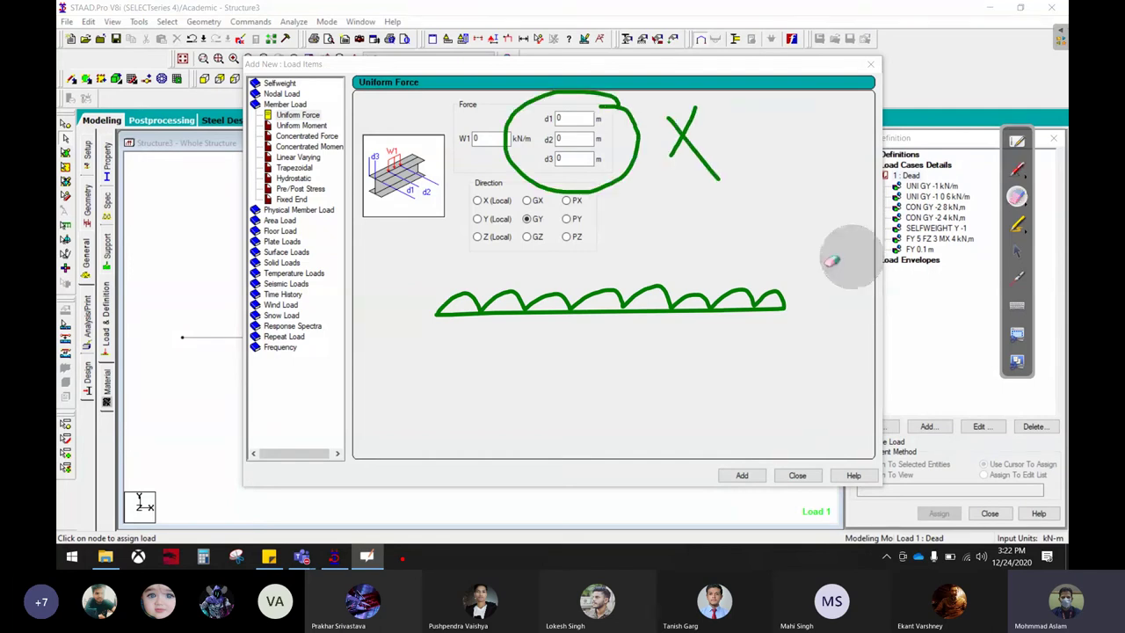
{"action": "left_click_drag", "start_coordinate": [852, 258], "coordinate": [777, 303]}
{"action": "left_click_drag", "start_coordinate": [437, 304], "coordinate": [813, 297]}
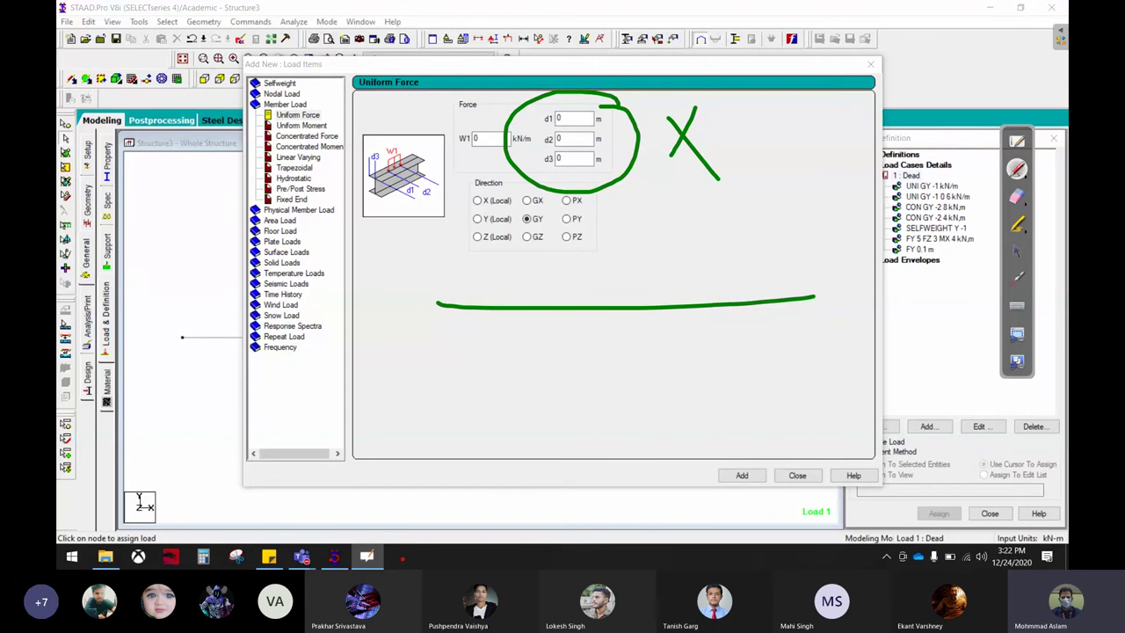
{"action": "left_click_drag", "start_coordinate": [536, 309], "coordinate": [719, 304]}
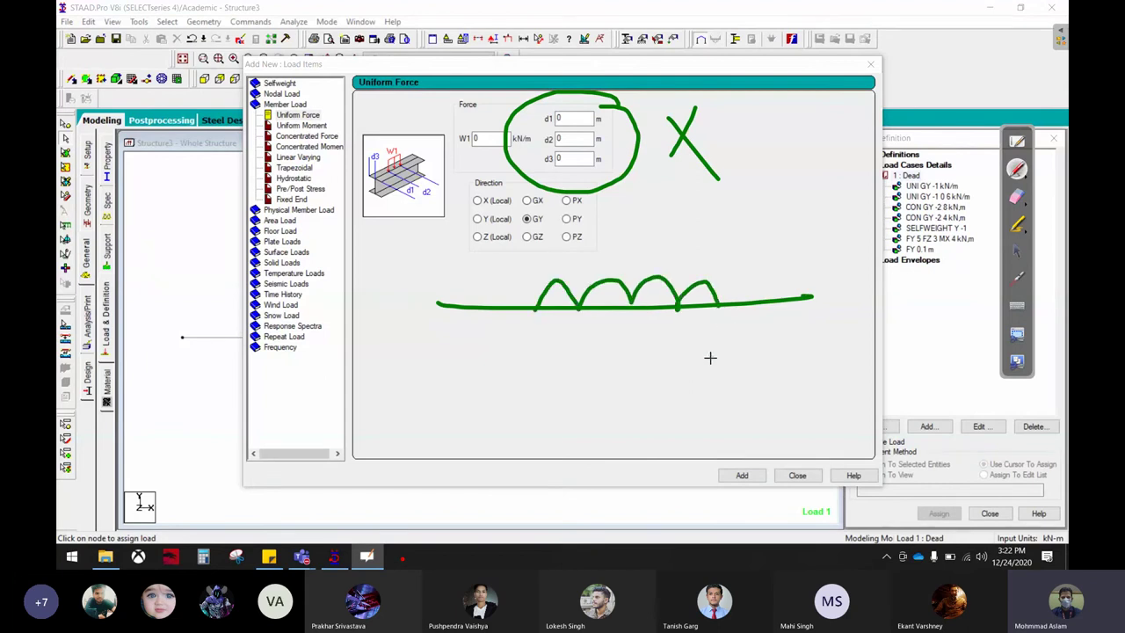
{"action": "mouse_move", "coordinate": [428, 327]}
{"action": "left_mouse_down"}
{"action": "mouse_move", "coordinate": [428, 352]}
{"action": "mouse_move", "coordinate": [524, 343]}
{"action": "mouse_move", "coordinate": [525, 361]}
{"action": "left_mouse_up"}
{"action": "left_click_drag", "start_coordinate": [445, 372], "coordinate": [462, 369]}
{"action": "mouse_move", "coordinate": [454, 371]}
{"action": "left_mouse_down"}
{"action": "mouse_move", "coordinate": [451, 397]}
{"action": "mouse_move", "coordinate": [493, 400]}
{"action": "mouse_move", "coordinate": [435, 450]}
{"action": "mouse_move", "coordinate": [730, 428]}
{"action": "mouse_move", "coordinate": [731, 452]}
{"action": "left_mouse_up"}
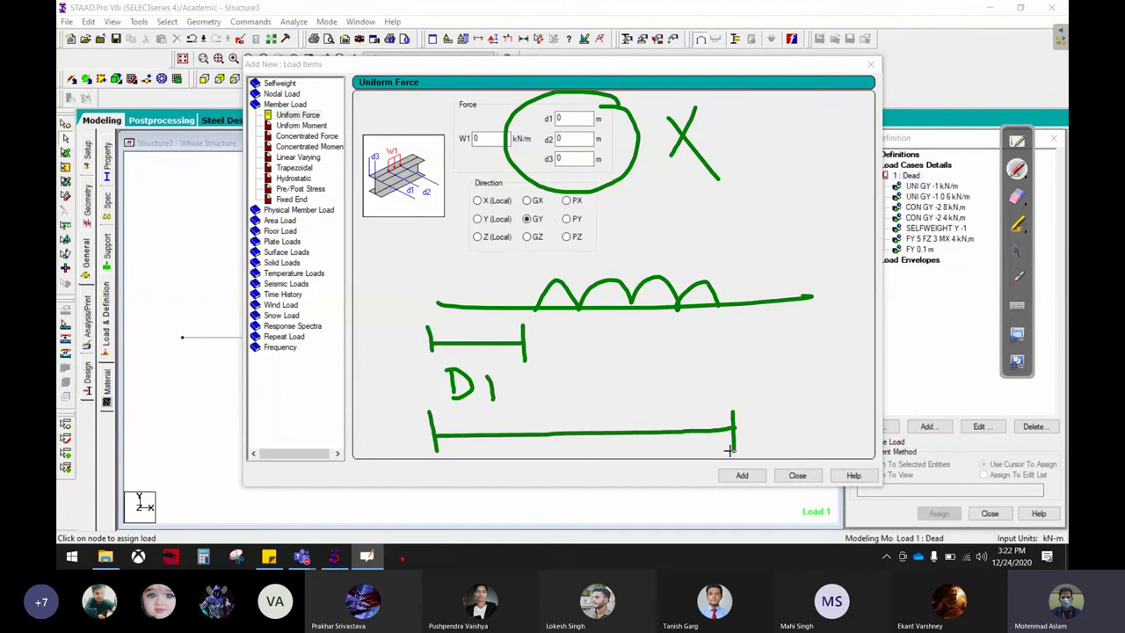
{"action": "mouse_move", "coordinate": [572, 398]}
{"action": "left_mouse_down"}
{"action": "mouse_move", "coordinate": [573, 427]}
{"action": "mouse_move", "coordinate": [679, 410]}
{"action": "left_mouse_up"}
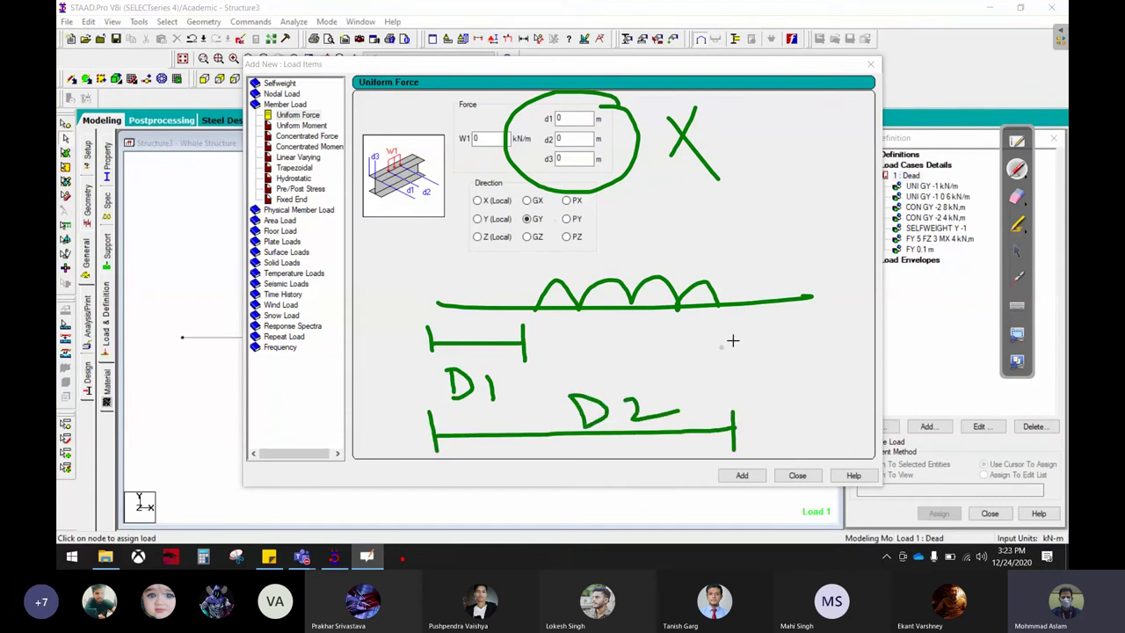
{"action": "mouse_move", "coordinate": [831, 260]}
{"action": "left_mouse_down"}
{"action": "mouse_move", "coordinate": [439, 326]}
{"action": "mouse_move", "coordinate": [813, 264]}
{"action": "left_mouse_up"}
{"action": "left_click", "coordinate": [1017, 195]}
{"action": "mouse_move", "coordinate": [866, 227]}
{"action": "left_mouse_down"}
{"action": "mouse_move", "coordinate": [530, 311]}
{"action": "mouse_move", "coordinate": [789, 377]}
{"action": "mouse_move", "coordinate": [445, 469]}
{"action": "mouse_move", "coordinate": [650, 126]}
{"action": "mouse_move", "coordinate": [709, 169]}
{"action": "left_mouse_up"}
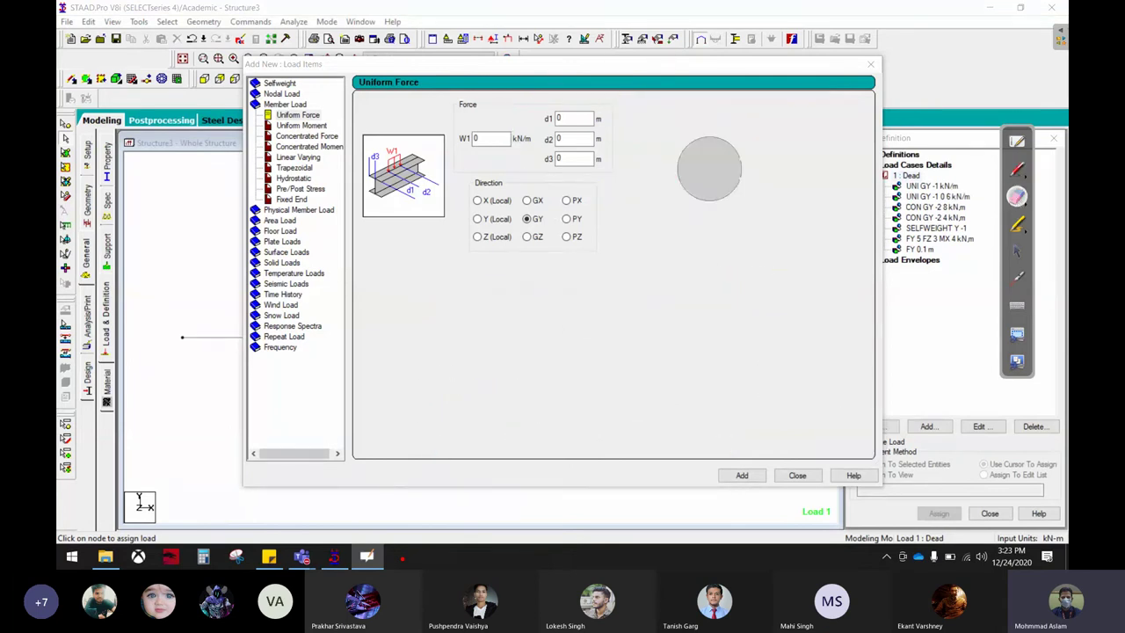
- Sketch a beam box outline with the annotation pen
{"action": "left_click", "coordinate": [1017, 167]}
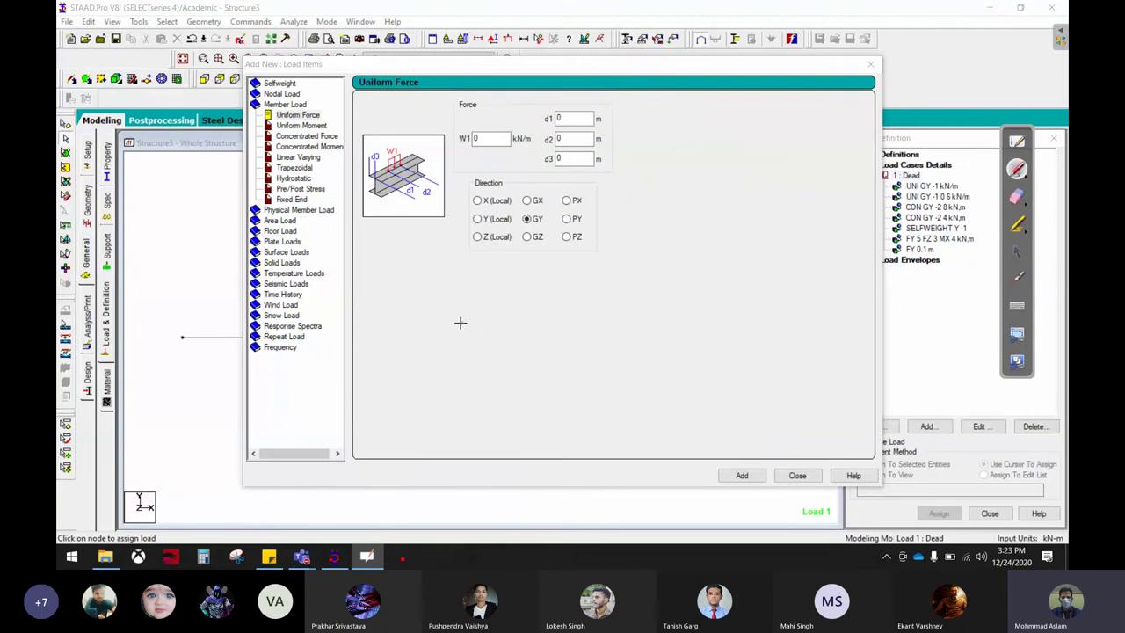
{"action": "mouse_move", "coordinate": [442, 325]}
{"action": "left_mouse_down"}
{"action": "mouse_move", "coordinate": [756, 310]}
{"action": "mouse_move", "coordinate": [743, 362]}
{"action": "mouse_move", "coordinate": [480, 379]}
{"action": "mouse_move", "coordinate": [439, 357]}
{"action": "mouse_move", "coordinate": [442, 325]}
{"action": "mouse_move", "coordinate": [562, 288]}
{"action": "mouse_move", "coordinate": [805, 261]}
{"action": "mouse_move", "coordinate": [771, 309]}
{"action": "left_mouse_up"}
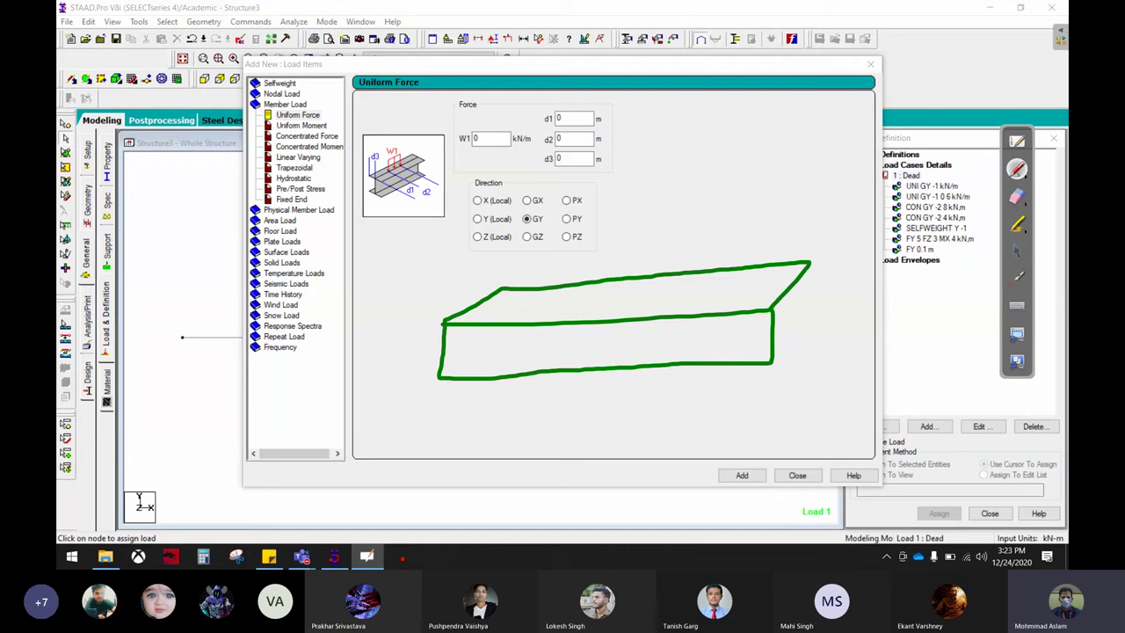
{"action": "mouse_move", "coordinate": [810, 262]}
{"action": "left_mouse_down"}
{"action": "mouse_move", "coordinate": [812, 327]}
{"action": "mouse_move", "coordinate": [779, 360]}
{"action": "left_mouse_up"}
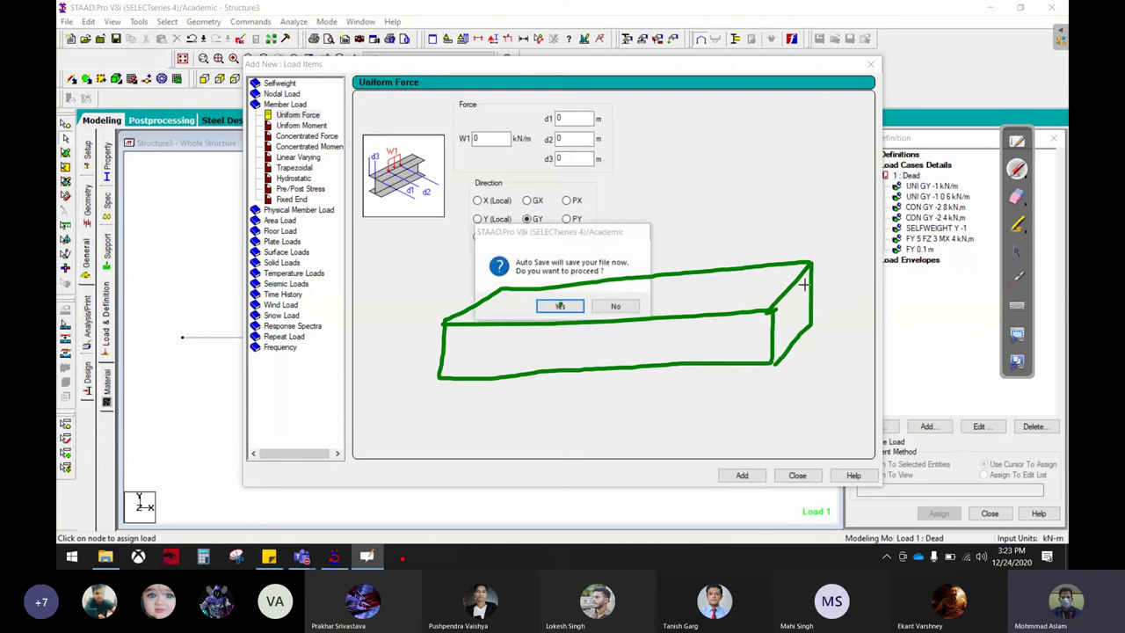
- Accept the auto-save prompt and save the modified structure
{"action": "left_click", "coordinate": [1017, 250]}
{"action": "left_click", "coordinate": [560, 306]}
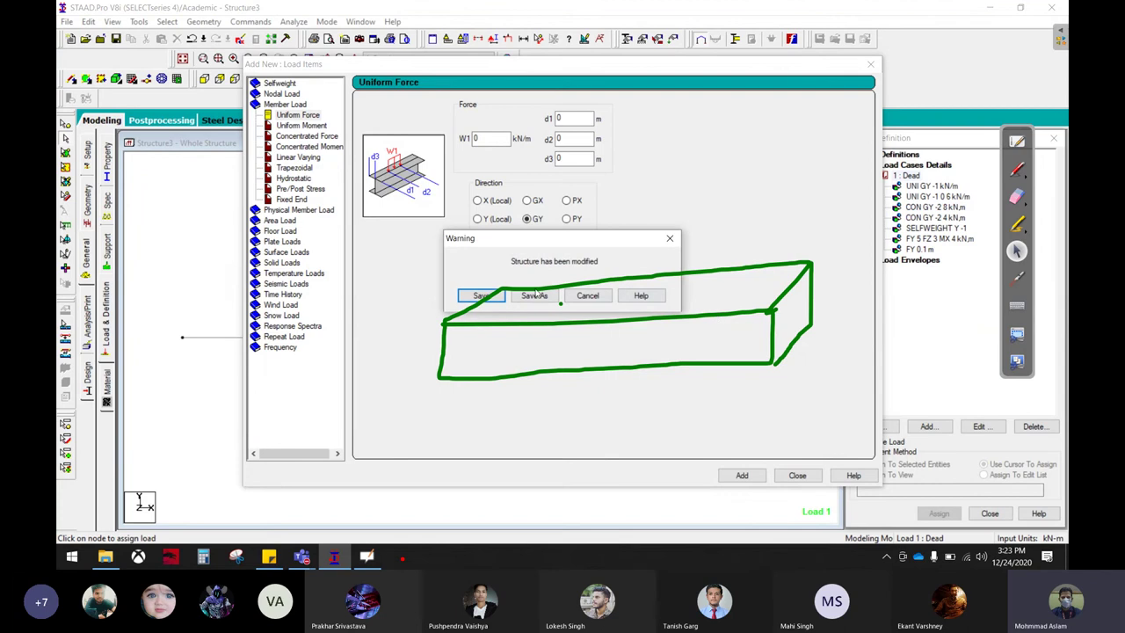
{"action": "left_click", "coordinate": [482, 296]}
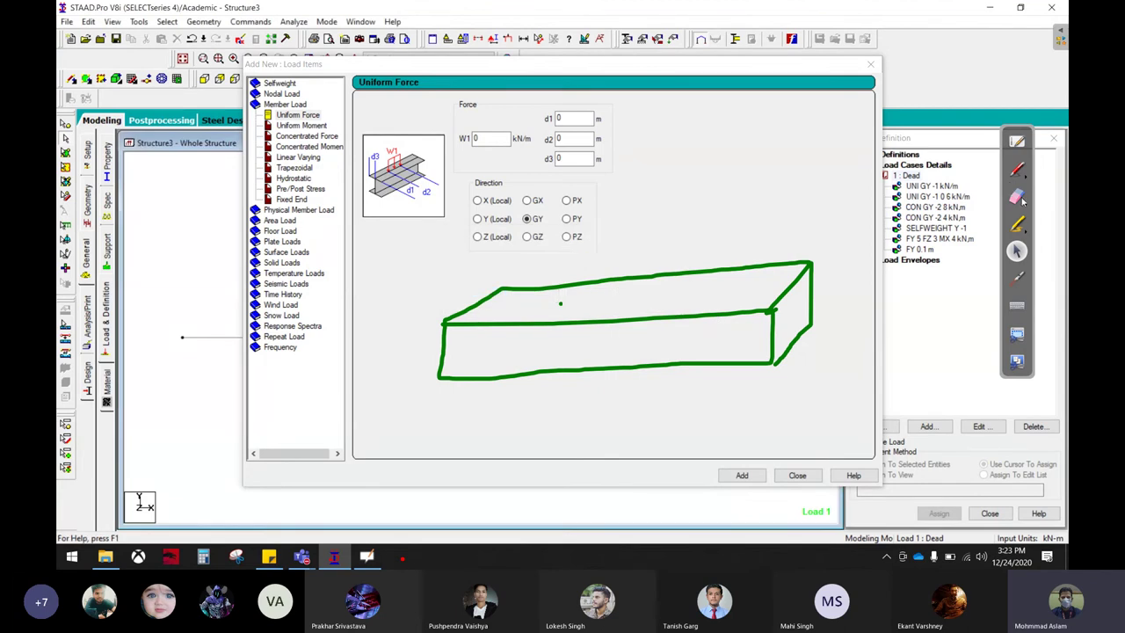
- Sketch a dashed load line, a vertical load arrow and offset marks on the beam
{"action": "left_click", "coordinate": [1017, 168]}
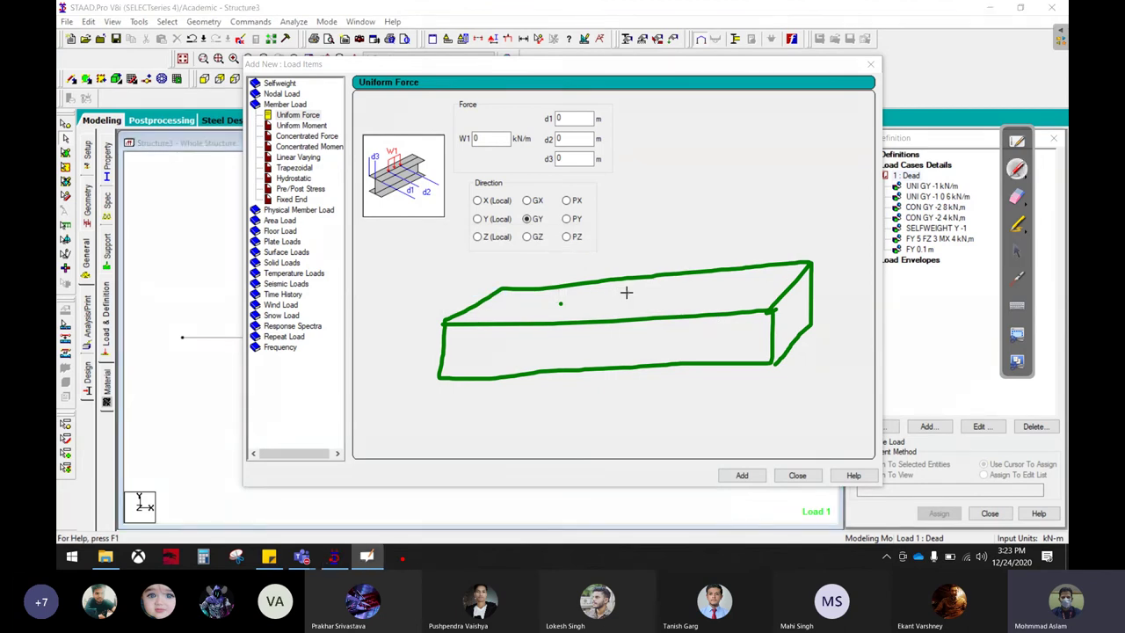
{"action": "left_click", "coordinate": [484, 303]}
{"action": "left_click", "coordinate": [507, 302]}
{"action": "left_click_drag", "start_coordinate": [537, 304], "coordinate": [547, 304]}
{"action": "left_click_drag", "start_coordinate": [554, 303], "coordinate": [626, 298]}
{"action": "left_click_drag", "start_coordinate": [648, 297], "coordinate": [656, 296]}
{"action": "left_click", "coordinate": [717, 293]}
{"action": "left_click_drag", "start_coordinate": [745, 290], "coordinate": [756, 289]}
{"action": "left_click", "coordinate": [781, 288]}
{"action": "left_click_drag", "start_coordinate": [608, 295], "coordinate": [609, 209]}
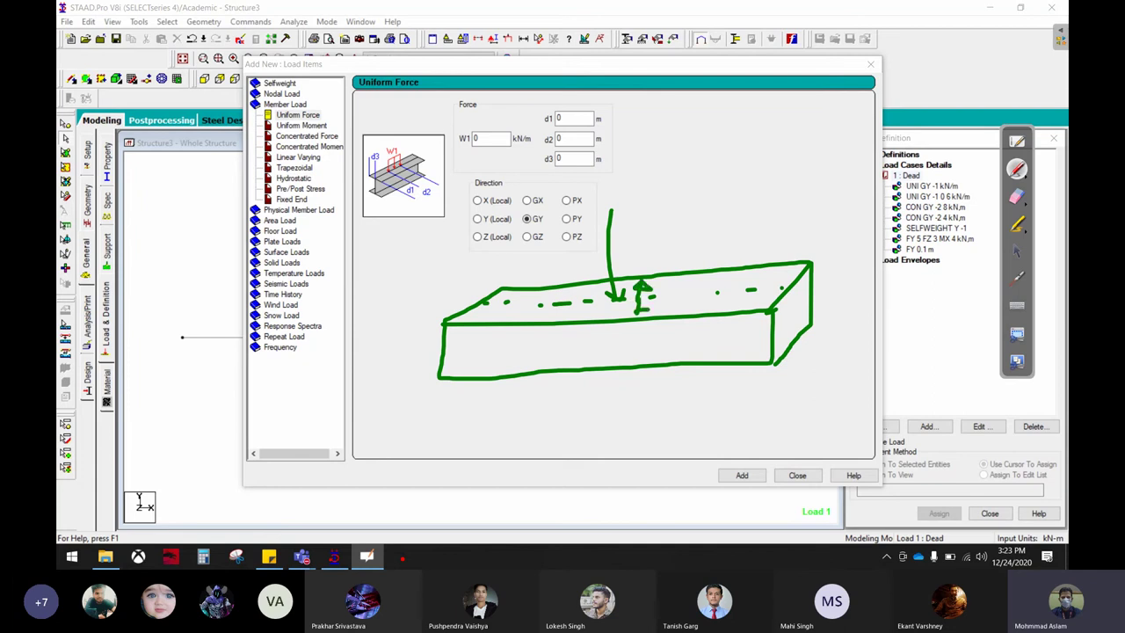
{"action": "left_click_drag", "start_coordinate": [606, 159], "coordinate": [653, 163]}
{"action": "left_click_drag", "start_coordinate": [795, 246], "coordinate": [829, 266]}
{"action": "left_click_drag", "start_coordinate": [747, 302], "coordinate": [793, 325]}
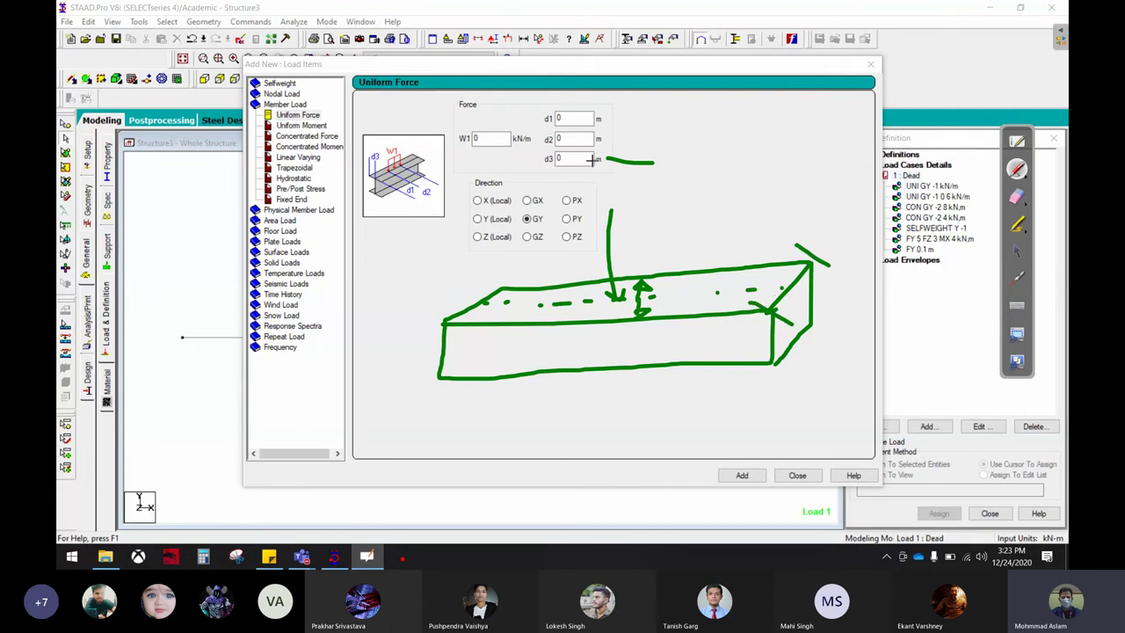
- Erase all the green sketches and return to the pen
{"action": "left_click", "coordinate": [1017, 196]}
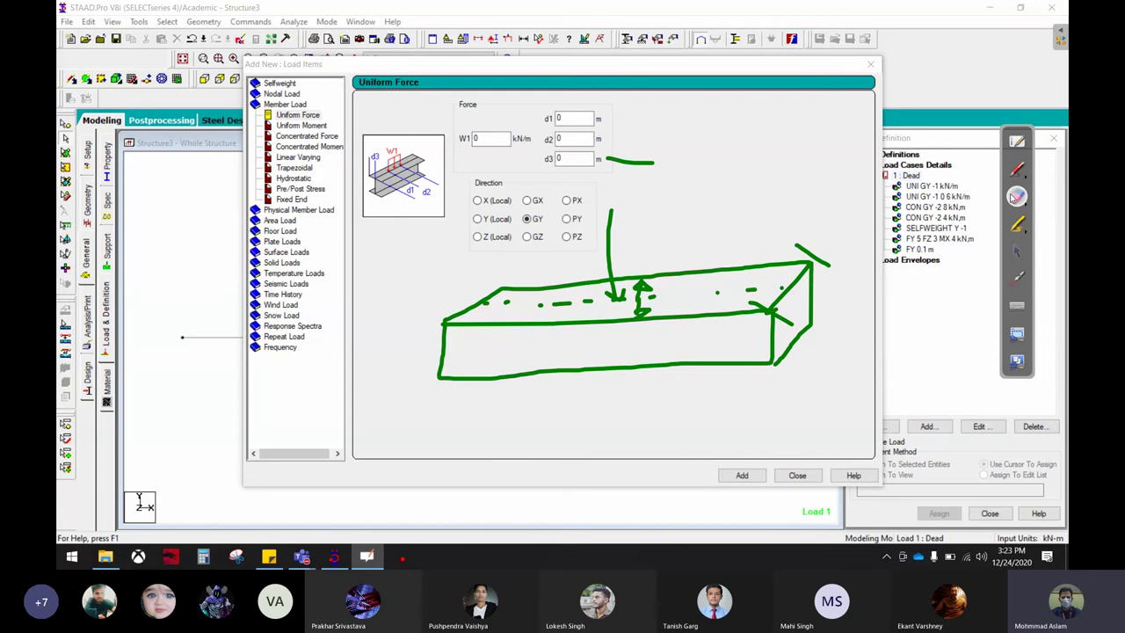
{"action": "mouse_move", "coordinate": [745, 209]}
{"action": "left_mouse_down"}
{"action": "mouse_move", "coordinate": [657, 282]}
{"action": "mouse_move", "coordinate": [798, 289]}
{"action": "mouse_move", "coordinate": [658, 243]}
{"action": "mouse_move", "coordinate": [539, 182]}
{"action": "left_mouse_up"}
{"action": "left_click", "coordinate": [1017, 168]}
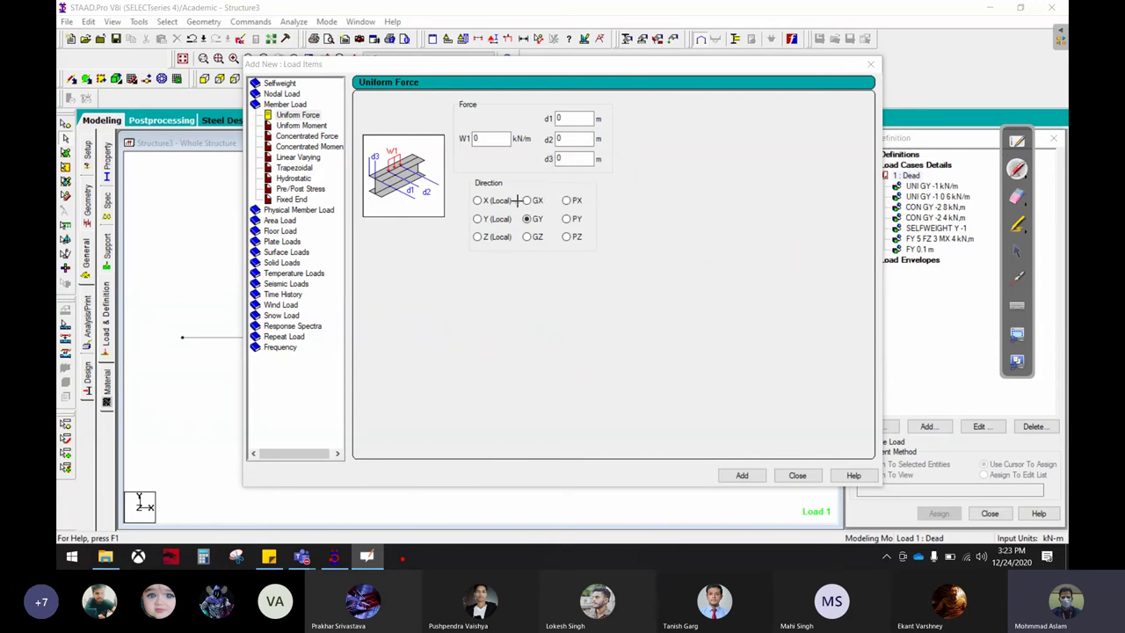
{"action": "mouse_move", "coordinate": [463, 176]}
{"action": "left_mouse_down"}
{"action": "mouse_move", "coordinate": [461, 280]}
{"action": "mouse_move", "coordinate": [626, 185]}
{"action": "mouse_move", "coordinate": [459, 176]}
{"action": "left_mouse_up"}
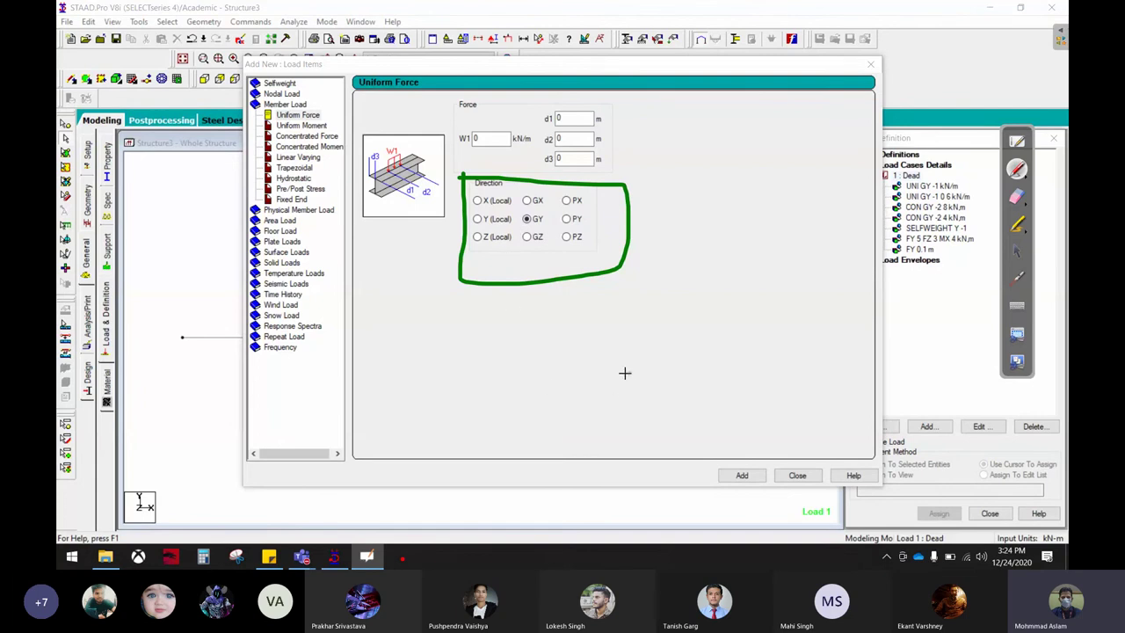
{"action": "left_click_drag", "start_coordinate": [518, 373], "coordinate": [711, 278]}
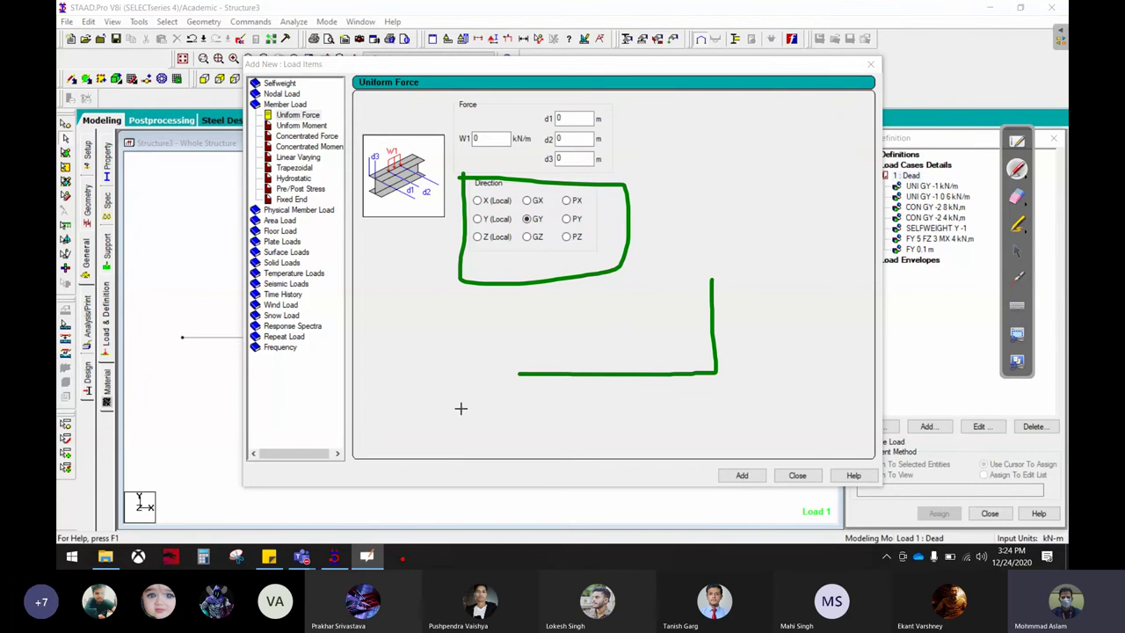
{"action": "left_click_drag", "start_coordinate": [461, 408], "coordinate": [482, 399]}
{"action": "mouse_move", "coordinate": [721, 418]}
{"action": "left_mouse_down"}
{"action": "mouse_move", "coordinate": [740, 397]}
{"action": "mouse_move", "coordinate": [714, 418]}
{"action": "left_mouse_up"}
{"action": "left_click_drag", "start_coordinate": [745, 257], "coordinate": [748, 277]}
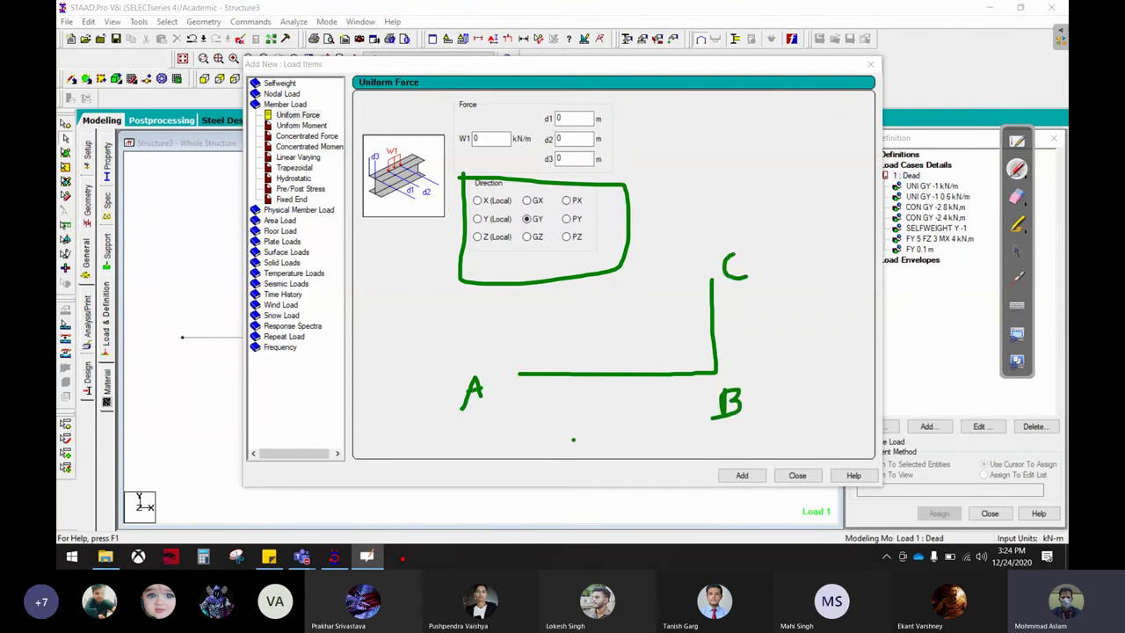
{"action": "left_click_drag", "start_coordinate": [573, 437], "coordinate": [670, 445]}
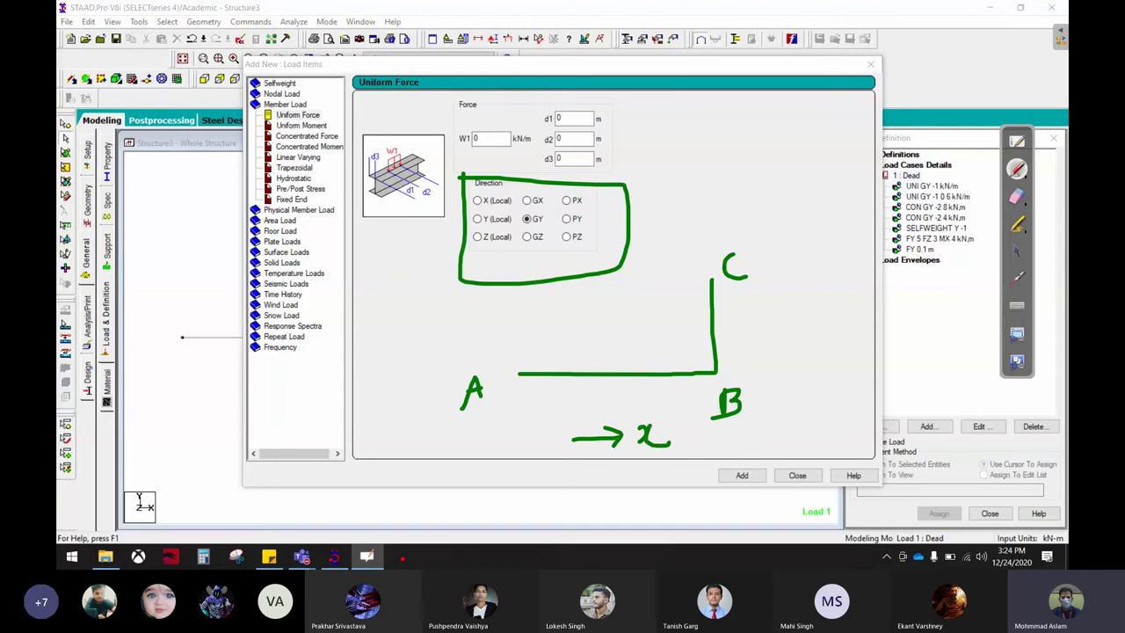
{"action": "mouse_move", "coordinate": [754, 313]}
{"action": "left_mouse_down"}
{"action": "mouse_move", "coordinate": [754, 356]}
{"action": "mouse_move", "coordinate": [773, 332]}
{"action": "mouse_move", "coordinate": [821, 334]}
{"action": "left_mouse_up"}
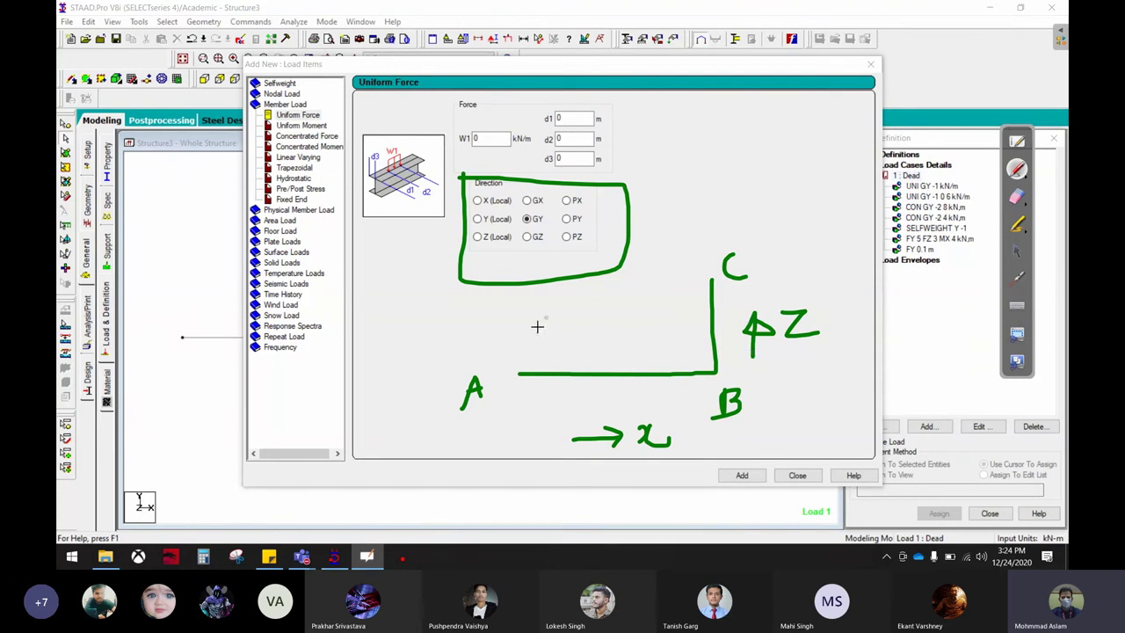
{"action": "left_click", "coordinate": [426, 305]}
{"action": "mouse_move", "coordinate": [423, 269]}
{"action": "left_mouse_down"}
{"action": "mouse_move", "coordinate": [422, 307]}
{"action": "mouse_move", "coordinate": [536, 312]}
{"action": "left_mouse_up"}
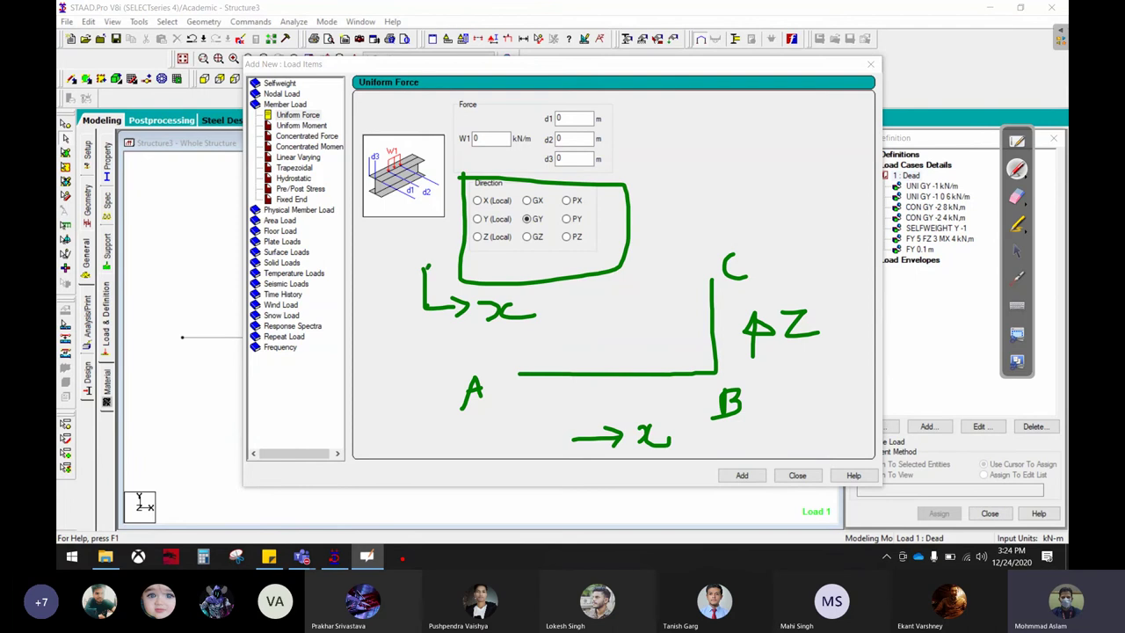
{"action": "left_click_drag", "start_coordinate": [426, 248], "coordinate": [438, 267]}
{"action": "left_click", "coordinate": [1015, 198]}
{"action": "left_click_drag", "start_coordinate": [802, 266], "coordinate": [501, 374]}
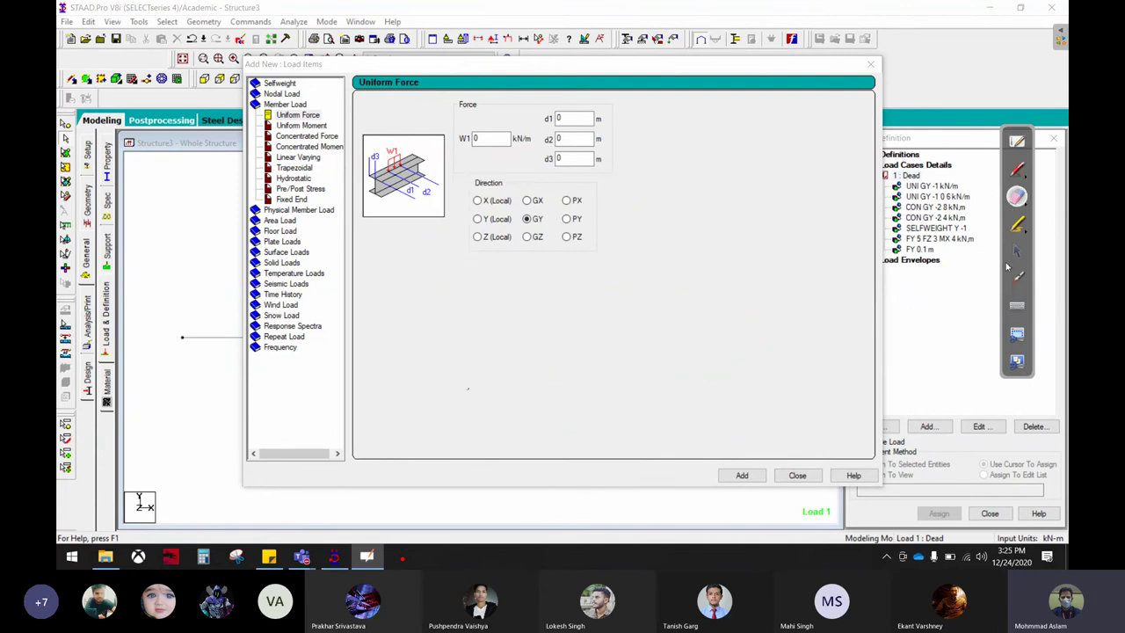
- Sketch a rectangular section with x and y axis arrows on a blank whiteboard page
{"action": "left_click", "coordinate": [1017, 142]}
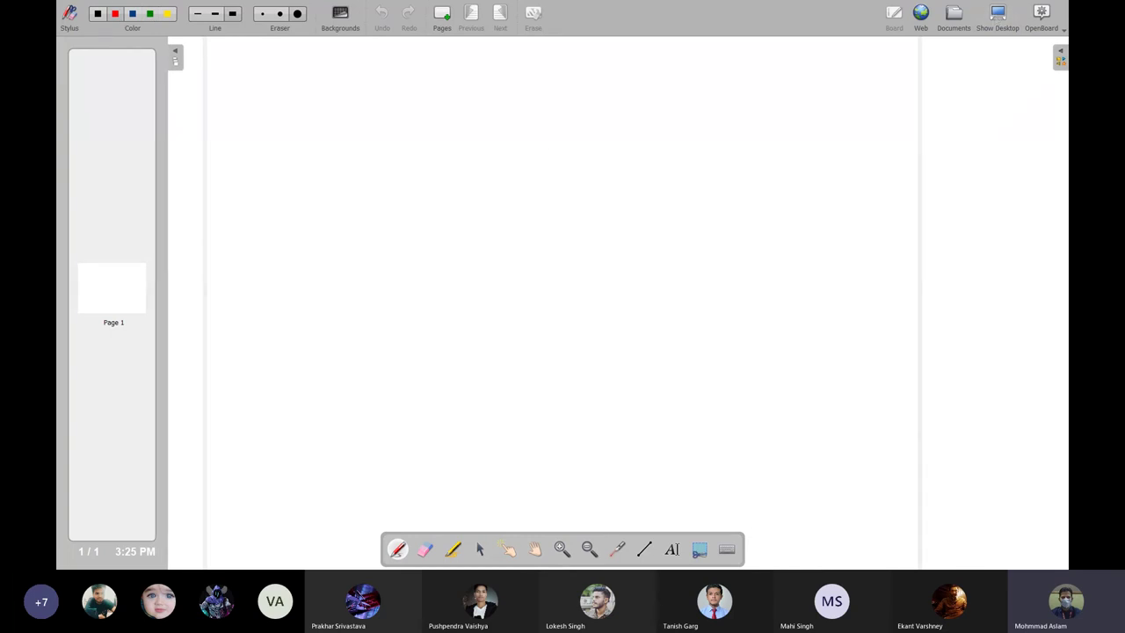
{"action": "mouse_move", "coordinate": [611, 120]}
{"action": "left_mouse_down"}
{"action": "mouse_move", "coordinate": [610, 221]}
{"action": "mouse_move", "coordinate": [733, 284]}
{"action": "mouse_move", "coordinate": [677, 105]}
{"action": "mouse_move", "coordinate": [611, 120]}
{"action": "left_mouse_up"}
{"action": "mouse_move", "coordinate": [610, 341]}
{"action": "left_mouse_down"}
{"action": "mouse_move", "coordinate": [698, 337]}
{"action": "mouse_move", "coordinate": [675, 357]}
{"action": "mouse_move", "coordinate": [730, 361]}
{"action": "left_mouse_up"}
{"action": "left_click_drag", "start_coordinate": [754, 334], "coordinate": [796, 339]}
{"action": "left_click_drag", "start_coordinate": [528, 283], "coordinate": [535, 171]}
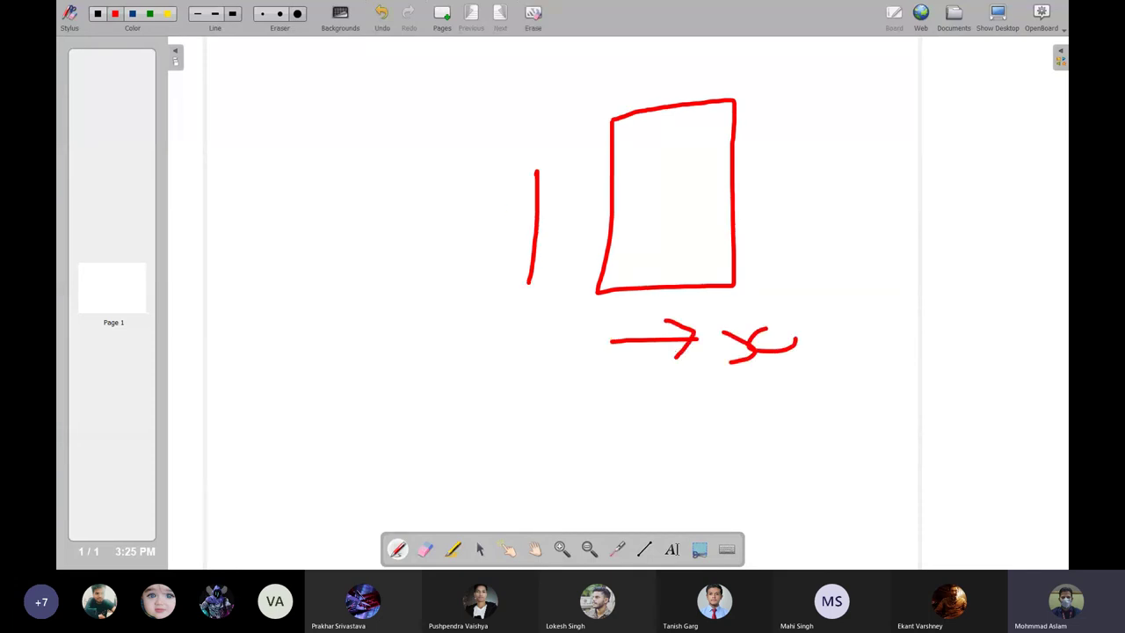
{"action": "left_click_drag", "start_coordinate": [511, 210], "coordinate": [545, 202]}
{"action": "left_click_drag", "start_coordinate": [551, 143], "coordinate": [558, 188]}
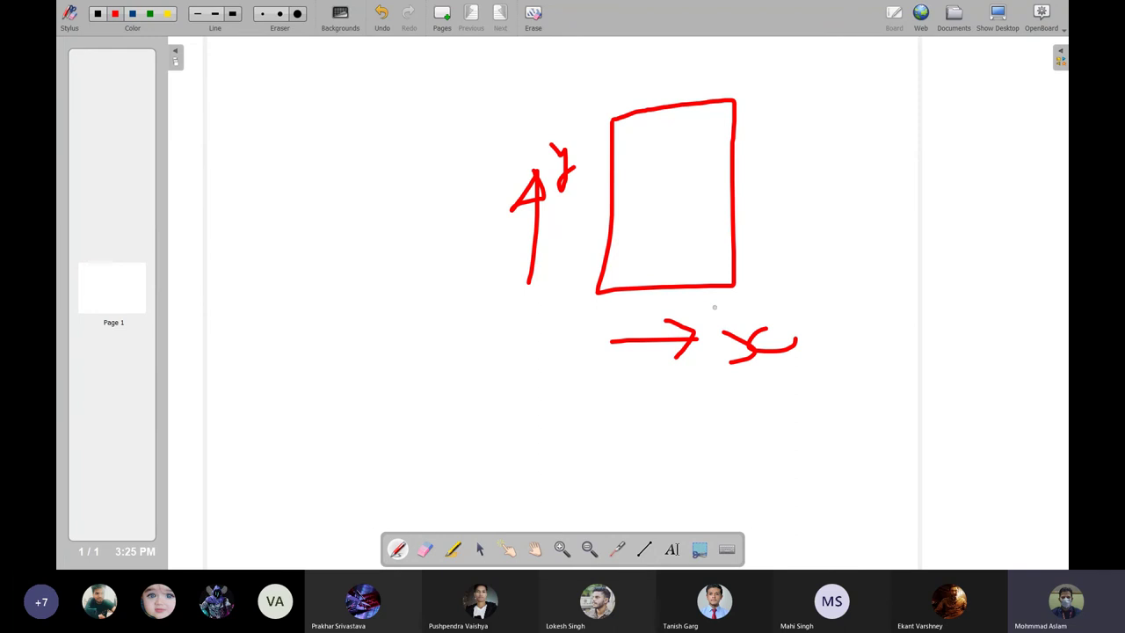
- Sketch a C-shaped section with normal, global x, inward load and local y arrows
{"action": "mouse_move", "coordinate": [355, 130]}
{"action": "left_mouse_down"}
{"action": "mouse_move", "coordinate": [371, 281]}
{"action": "mouse_move", "coordinate": [330, 277]}
{"action": "mouse_move", "coordinate": [308, 189]}
{"action": "mouse_move", "coordinate": [355, 160]}
{"action": "mouse_move", "coordinate": [356, 135]}
{"action": "left_mouse_up"}
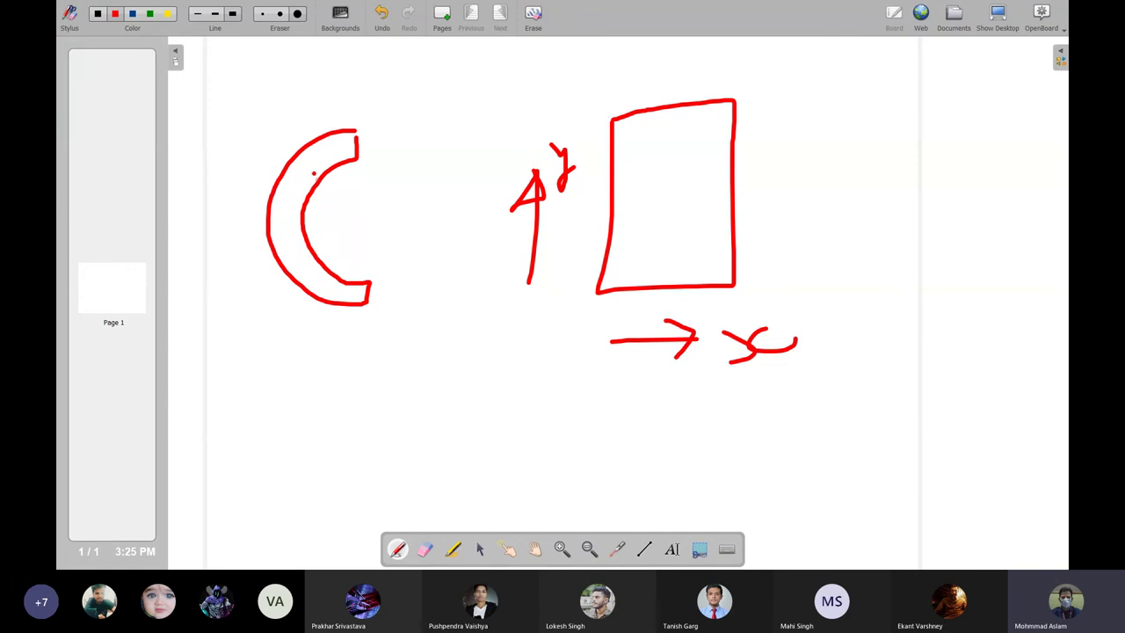
{"action": "mouse_move", "coordinate": [327, 166]}
{"action": "left_mouse_down"}
{"action": "mouse_move", "coordinate": [283, 116]}
{"action": "mouse_move", "coordinate": [292, 130]}
{"action": "left_mouse_up"}
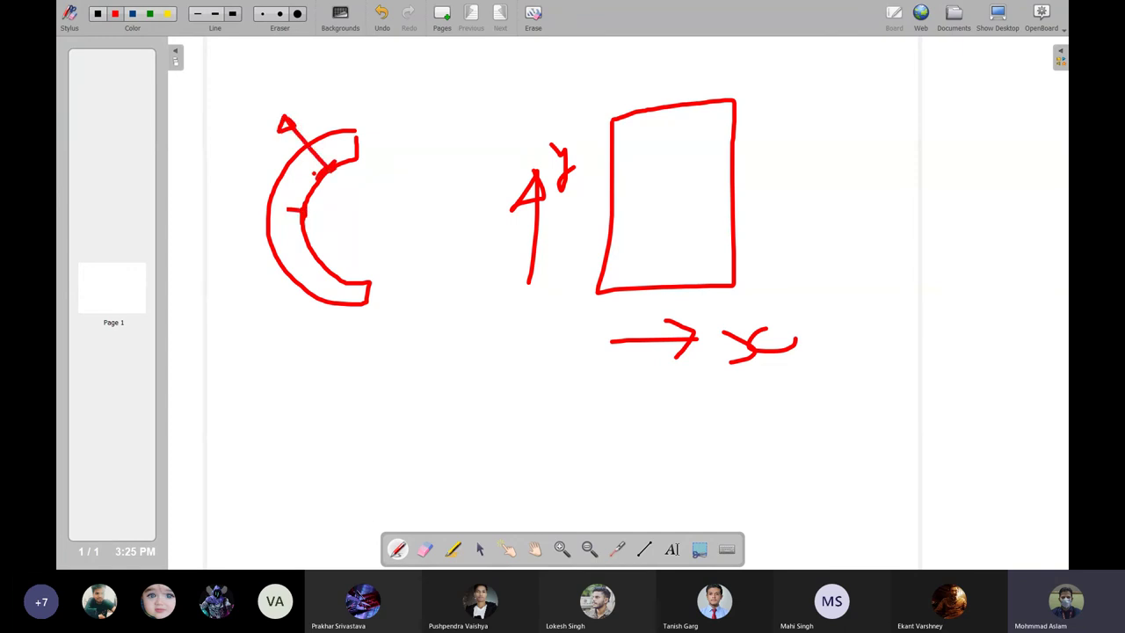
{"action": "mouse_move", "coordinate": [299, 209]}
{"action": "left_mouse_down"}
{"action": "mouse_move", "coordinate": [225, 194]}
{"action": "mouse_move", "coordinate": [230, 227]}
{"action": "mouse_move", "coordinate": [227, 194]}
{"action": "left_mouse_up"}
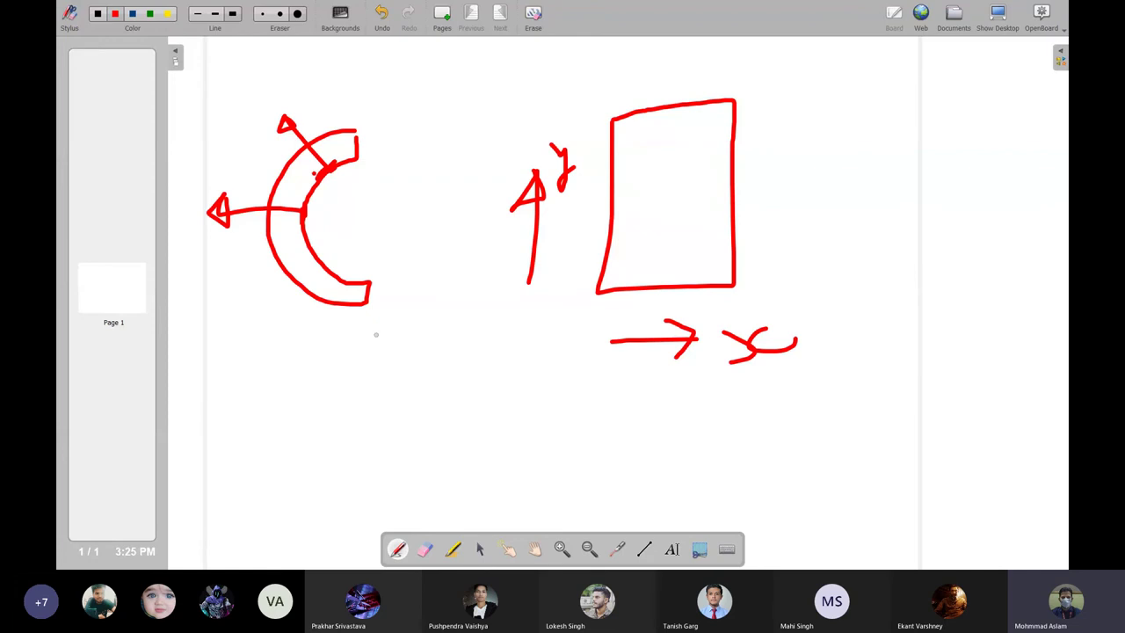
{"action": "mouse_move", "coordinate": [224, 383]}
{"action": "left_mouse_down"}
{"action": "mouse_move", "coordinate": [336, 383]}
{"action": "mouse_move", "coordinate": [308, 407]}
{"action": "mouse_move", "coordinate": [383, 402]}
{"action": "mouse_move", "coordinate": [455, 378]}
{"action": "left_mouse_up"}
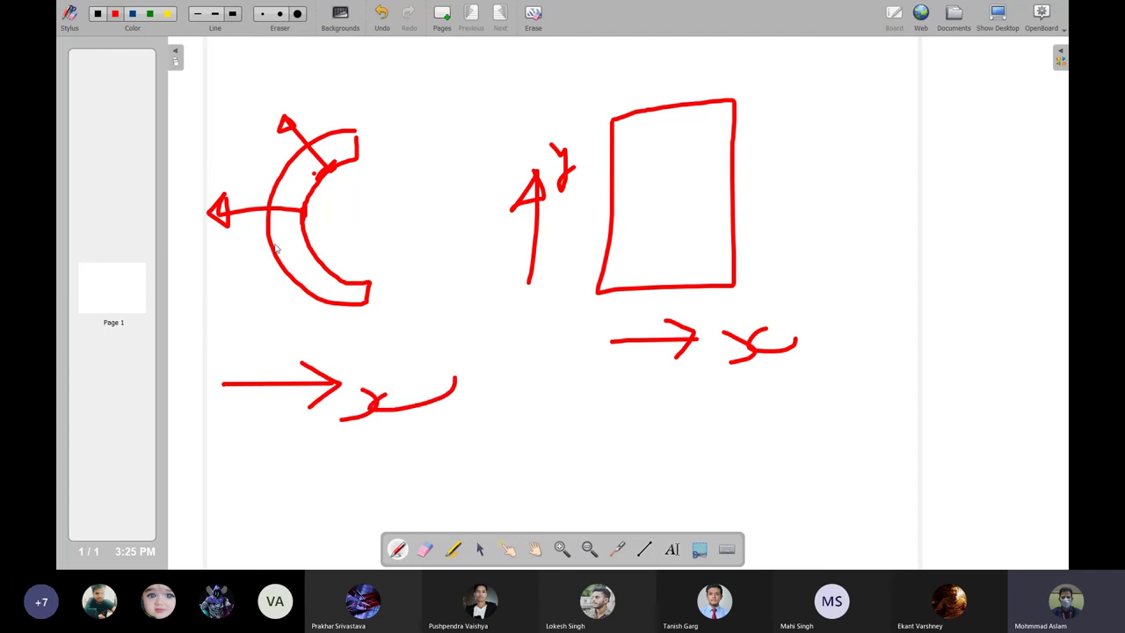
{"action": "mouse_move", "coordinate": [204, 253]}
{"action": "left_mouse_down"}
{"action": "mouse_move", "coordinate": [283, 253]}
{"action": "mouse_move", "coordinate": [239, 265]}
{"action": "left_mouse_up"}
{"action": "mouse_move", "coordinate": [183, 225]}
{"action": "left_mouse_down"}
{"action": "mouse_move", "coordinate": [250, 223]}
{"action": "mouse_move", "coordinate": [230, 232]}
{"action": "left_mouse_up"}
{"action": "mouse_move", "coordinate": [211, 178]}
{"action": "left_mouse_down"}
{"action": "mouse_move", "coordinate": [269, 180]}
{"action": "mouse_move", "coordinate": [229, 186]}
{"action": "left_mouse_up"}
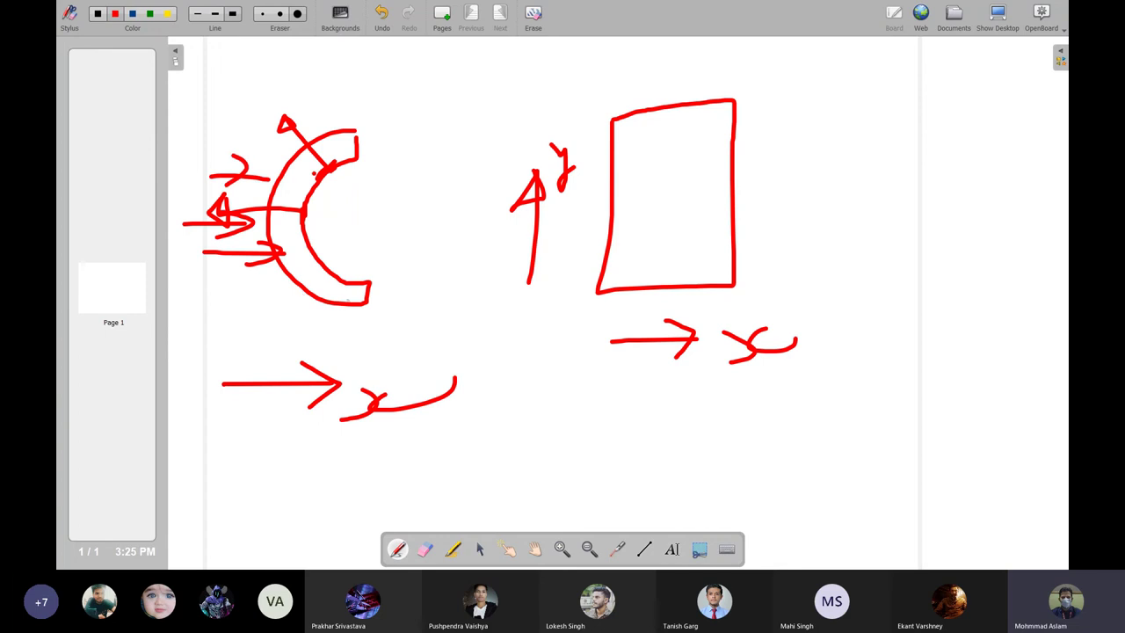
{"action": "mouse_move", "coordinate": [308, 288]}
{"action": "left_mouse_down"}
{"action": "mouse_move", "coordinate": [325, 297]}
{"action": "mouse_move", "coordinate": [320, 305]}
{"action": "mouse_move", "coordinate": [343, 265]}
{"action": "mouse_move", "coordinate": [356, 280]}
{"action": "left_mouse_up"}
{"action": "mouse_move", "coordinate": [353, 239]}
{"action": "left_mouse_down"}
{"action": "mouse_move", "coordinate": [386, 246]}
{"action": "mouse_move", "coordinate": [382, 267]}
{"action": "left_mouse_up"}
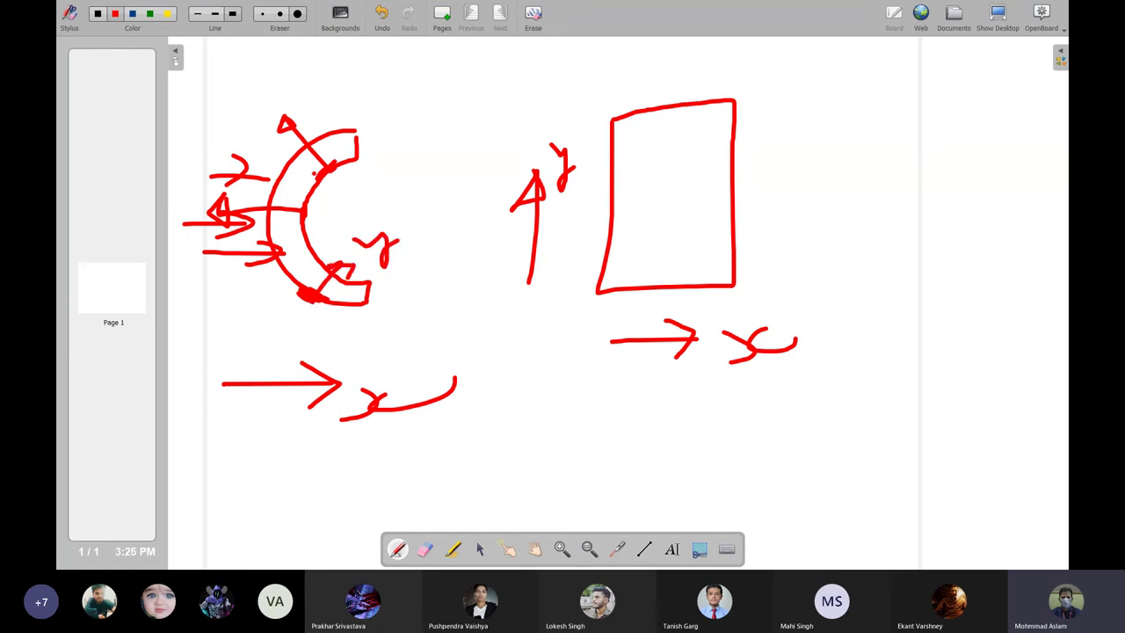
{"action": "left_click", "coordinate": [998, 15]}
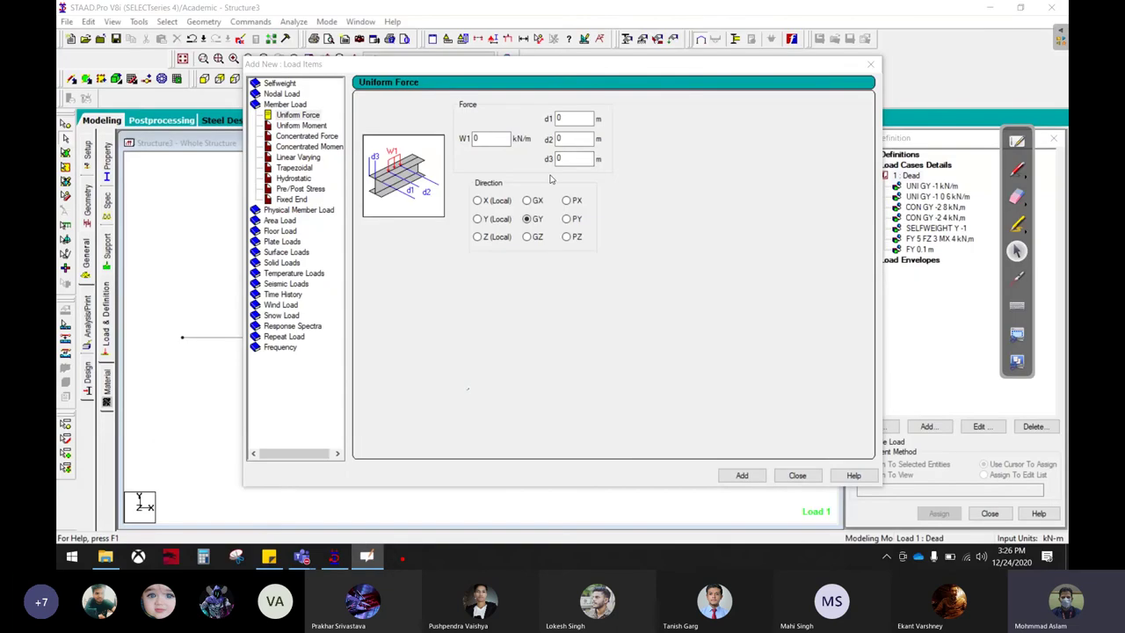
- View the Uniform Moment entry, close the dialog and write Mz above the beam
{"action": "left_click", "coordinate": [322, 129]}
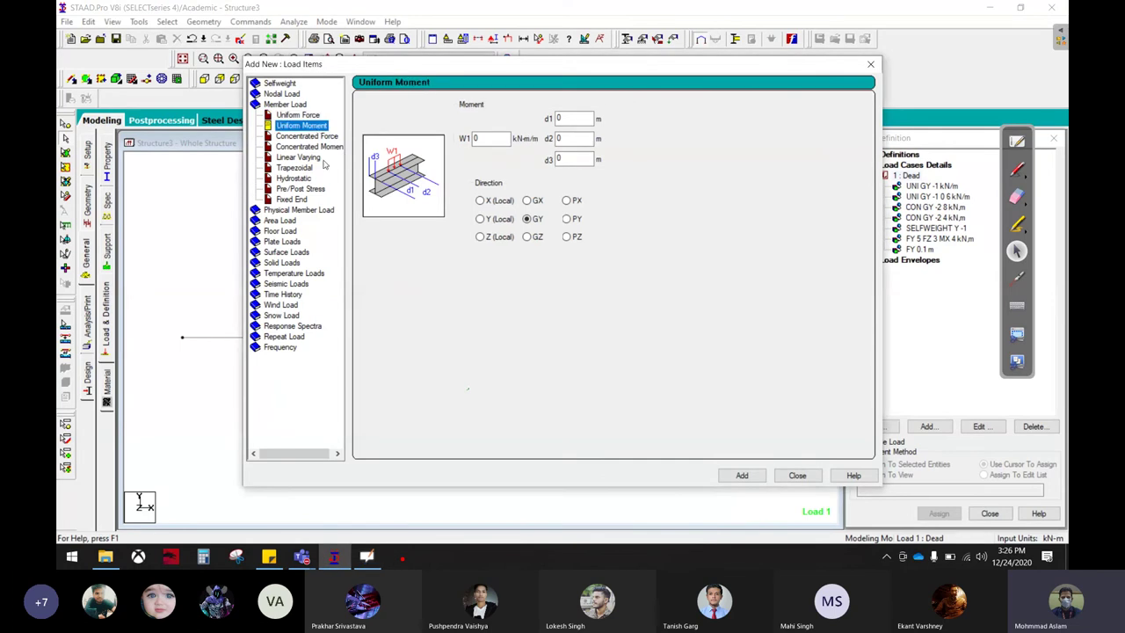
{"action": "left_click", "coordinate": [797, 476]}
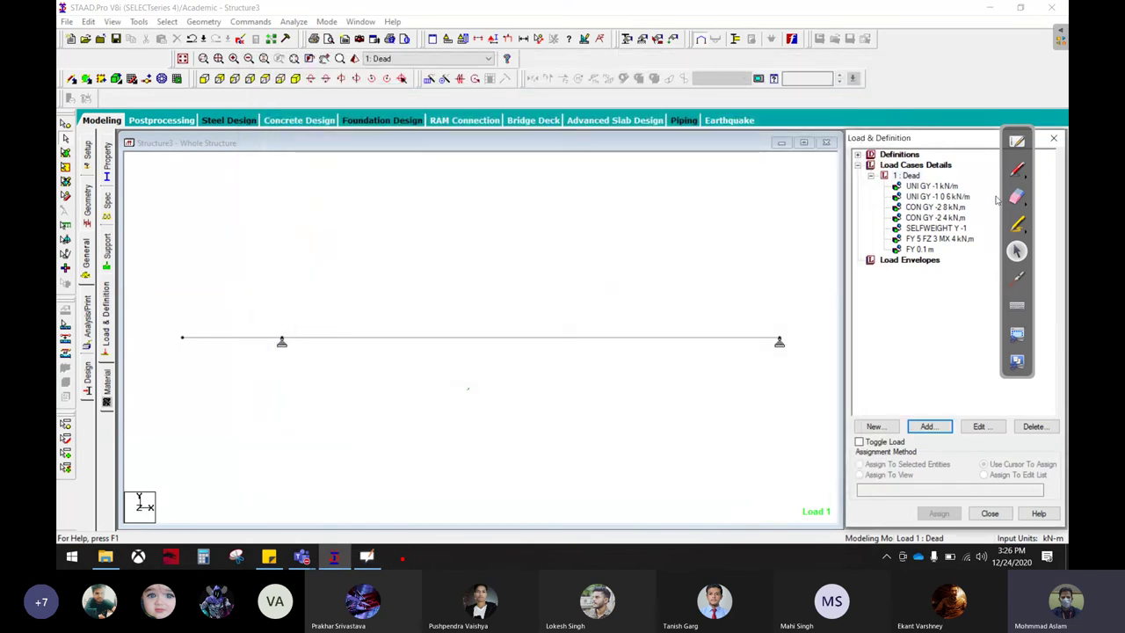
{"action": "left_click", "coordinate": [1017, 170]}
{"action": "left_click_drag", "start_coordinate": [556, 283], "coordinate": [524, 372]}
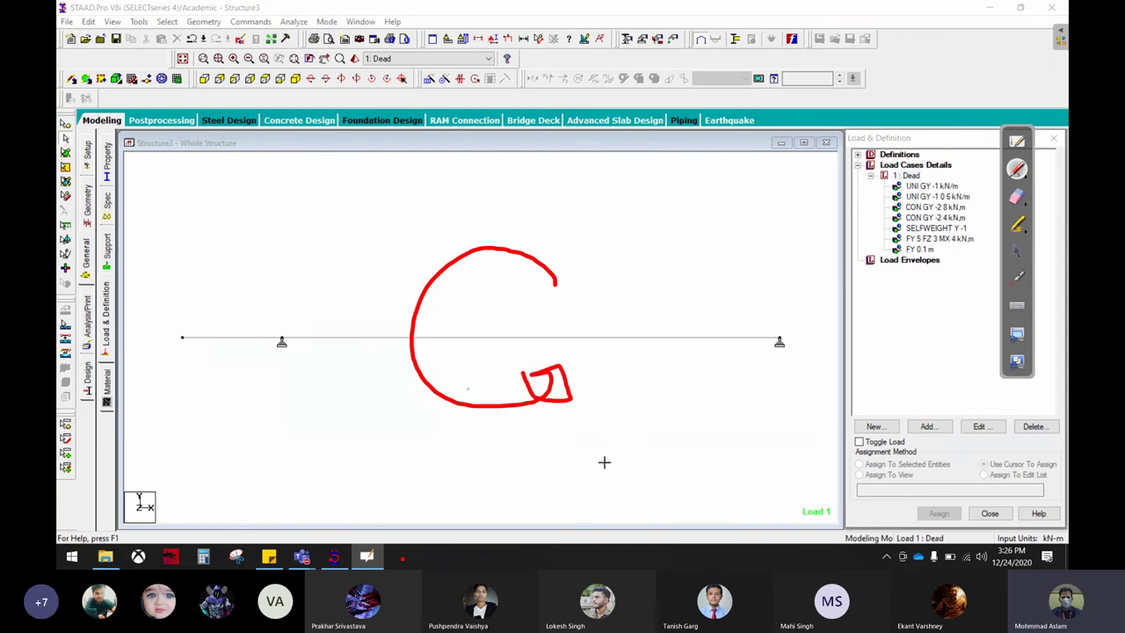
{"action": "left_click_drag", "start_coordinate": [524, 236], "coordinate": [652, 216]}
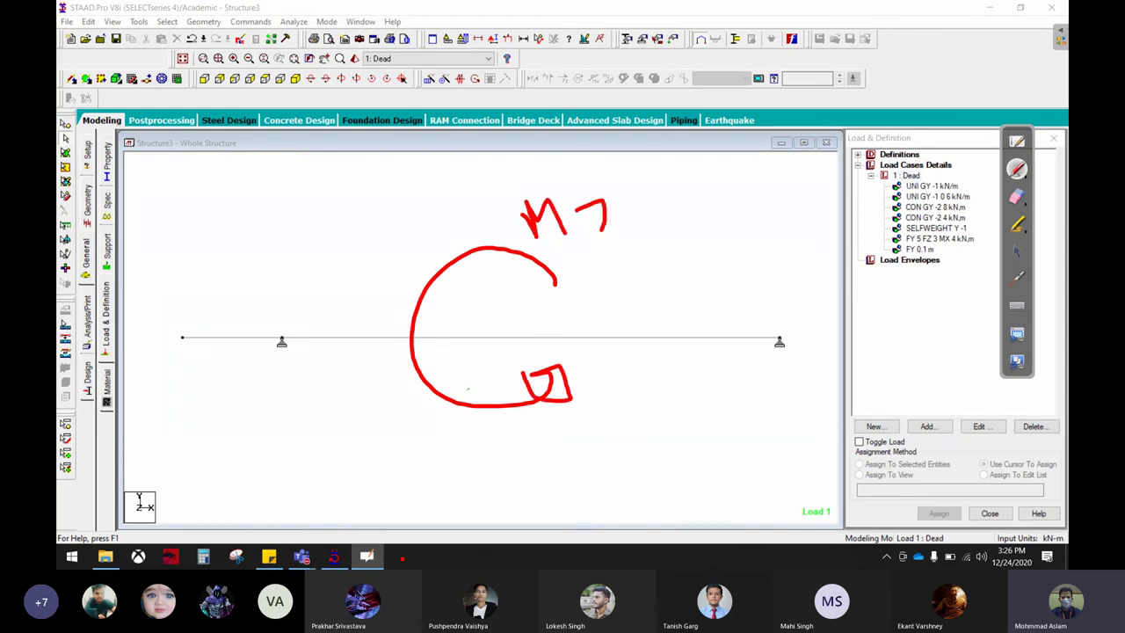
- Draw moment arcs along the beam and leave annotation mode
{"action": "mouse_move", "coordinate": [387, 281]}
{"action": "left_mouse_down"}
{"action": "mouse_move", "coordinate": [367, 384]}
{"action": "mouse_move", "coordinate": [337, 413]}
{"action": "left_mouse_up"}
{"action": "mouse_move", "coordinate": [555, 283]}
{"action": "left_mouse_down"}
{"action": "mouse_move", "coordinate": [518, 334]}
{"action": "mouse_move", "coordinate": [614, 413]}
{"action": "left_mouse_up"}
{"action": "mouse_move", "coordinate": [643, 302]}
{"action": "left_mouse_down"}
{"action": "mouse_move", "coordinate": [615, 384]}
{"action": "mouse_move", "coordinate": [713, 403]}
{"action": "left_mouse_up"}
{"action": "left_click_drag", "start_coordinate": [734, 292], "coordinate": [726, 374]}
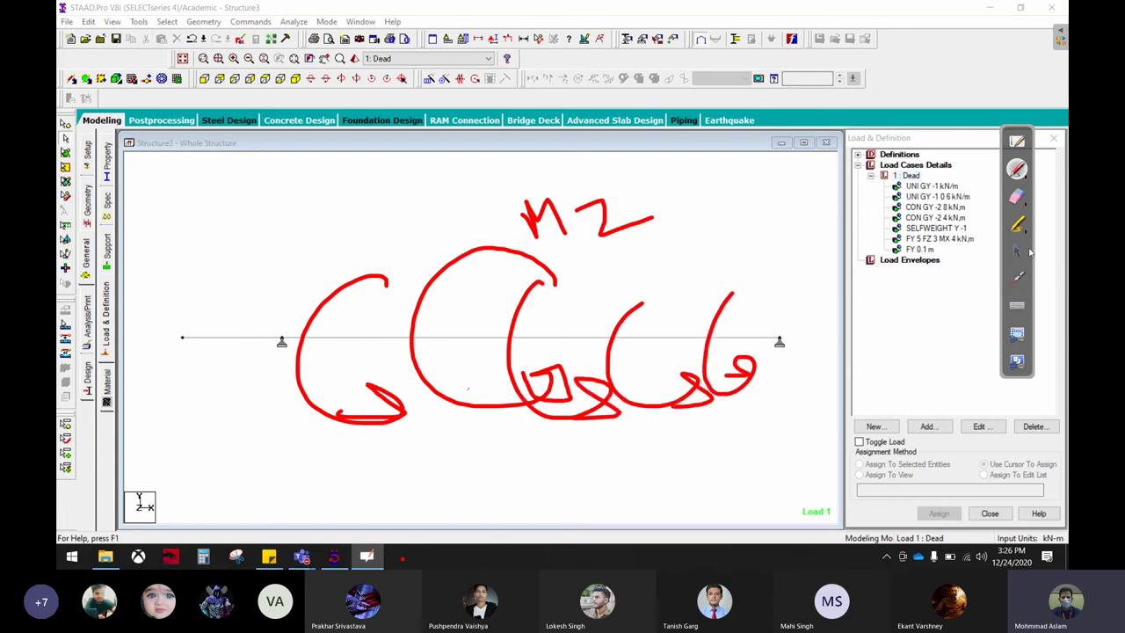
{"action": "left_click", "coordinate": [1017, 197]}
{"action": "left_click", "coordinate": [1017, 252]}
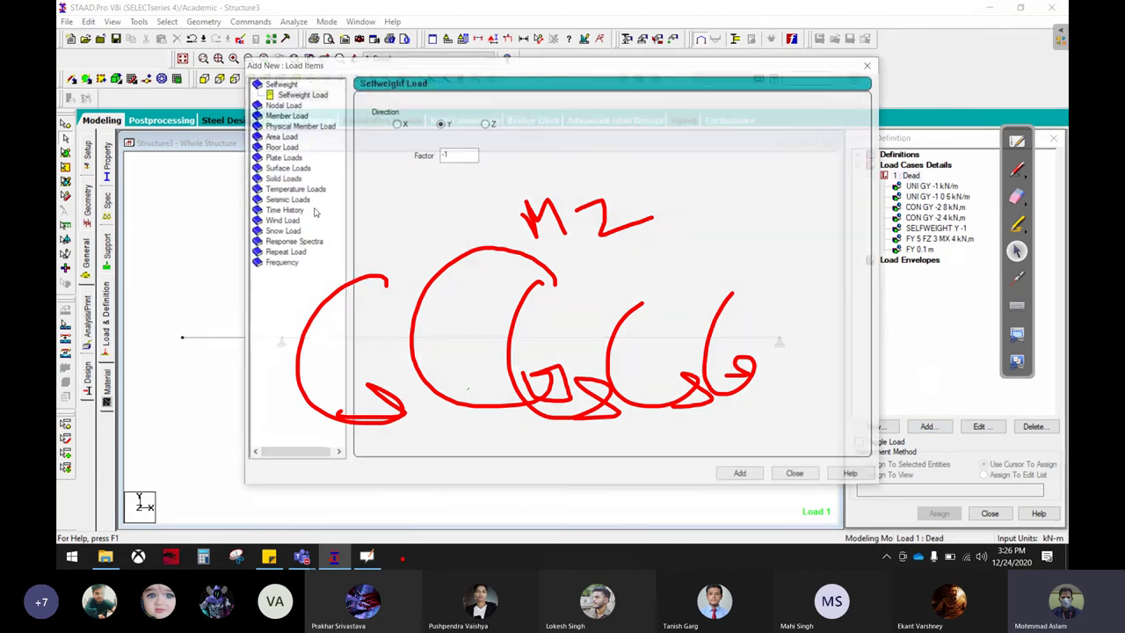
- Show the Uniform Force load (W1 0 kN/m in GY), erase old sketches, and arrow Uniform Moment to d1
{"action": "left_click", "coordinate": [285, 105]}
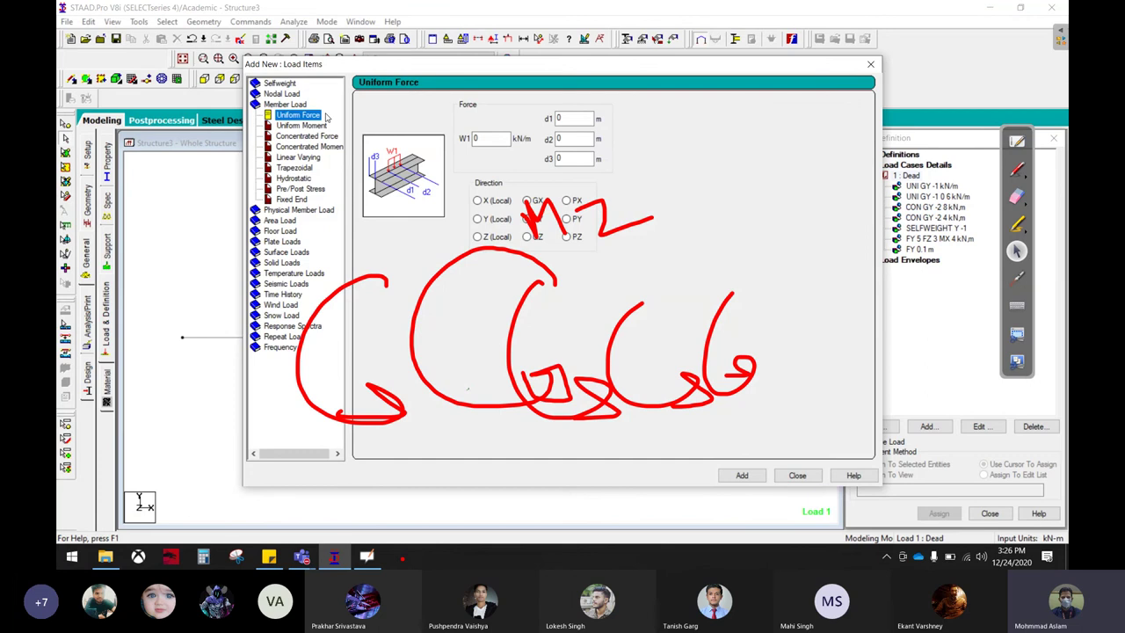
{"action": "left_click", "coordinate": [1017, 195]}
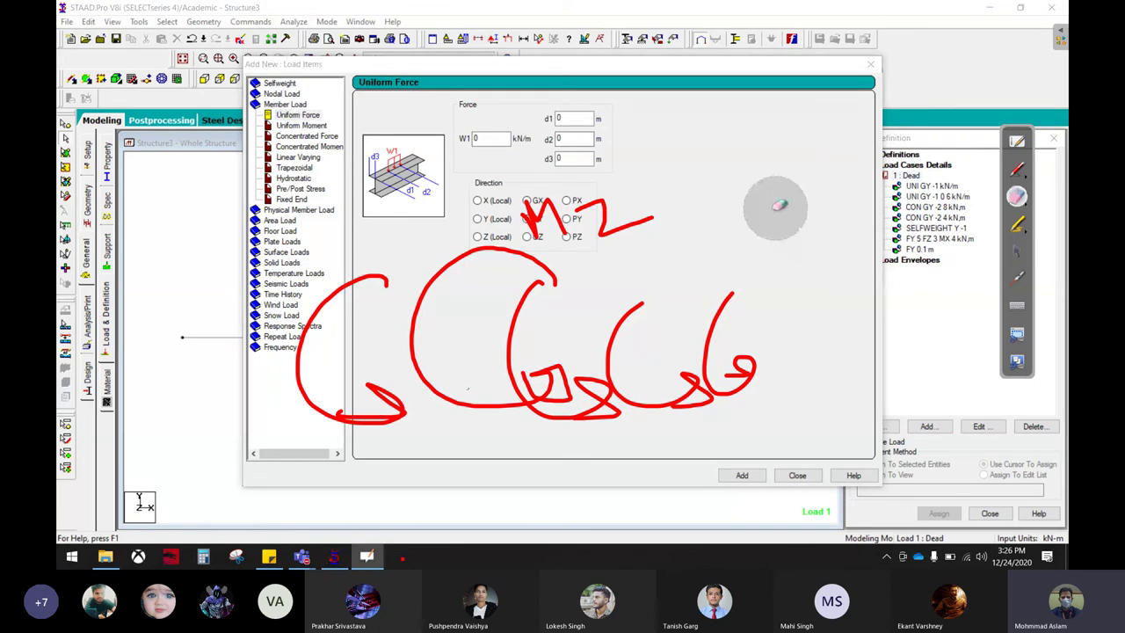
{"action": "mouse_move", "coordinate": [777, 208]}
{"action": "left_mouse_down"}
{"action": "mouse_move", "coordinate": [259, 272]}
{"action": "mouse_move", "coordinate": [498, 395]}
{"action": "mouse_move", "coordinate": [683, 311]}
{"action": "mouse_move", "coordinate": [410, 334]}
{"action": "mouse_move", "coordinate": [603, 204]}
{"action": "left_mouse_up"}
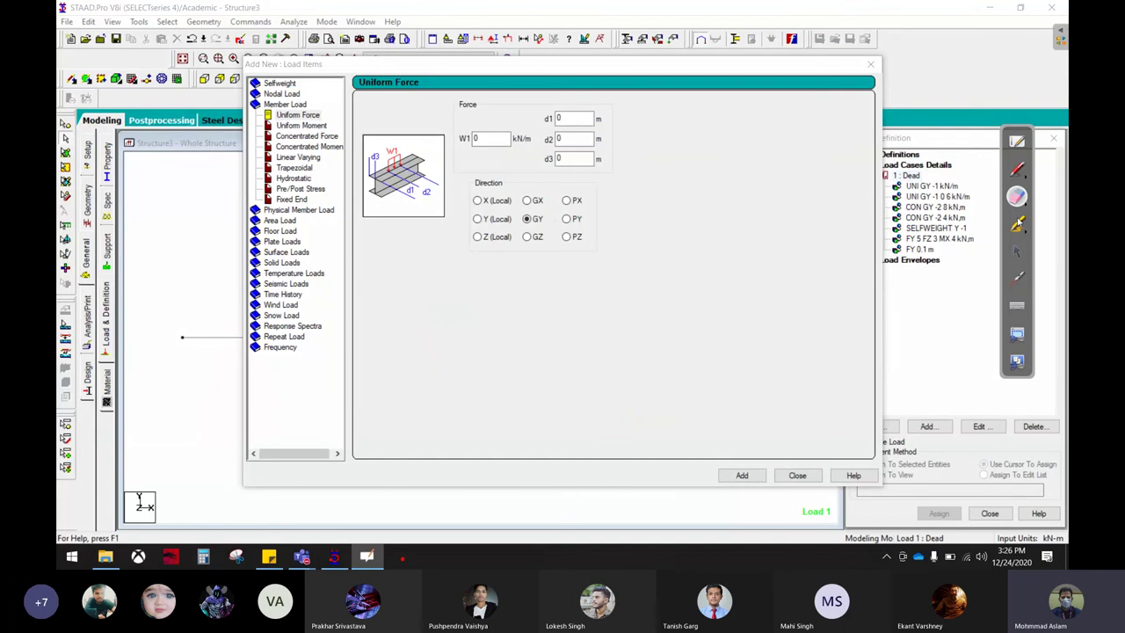
{"action": "left_click", "coordinate": [1017, 170]}
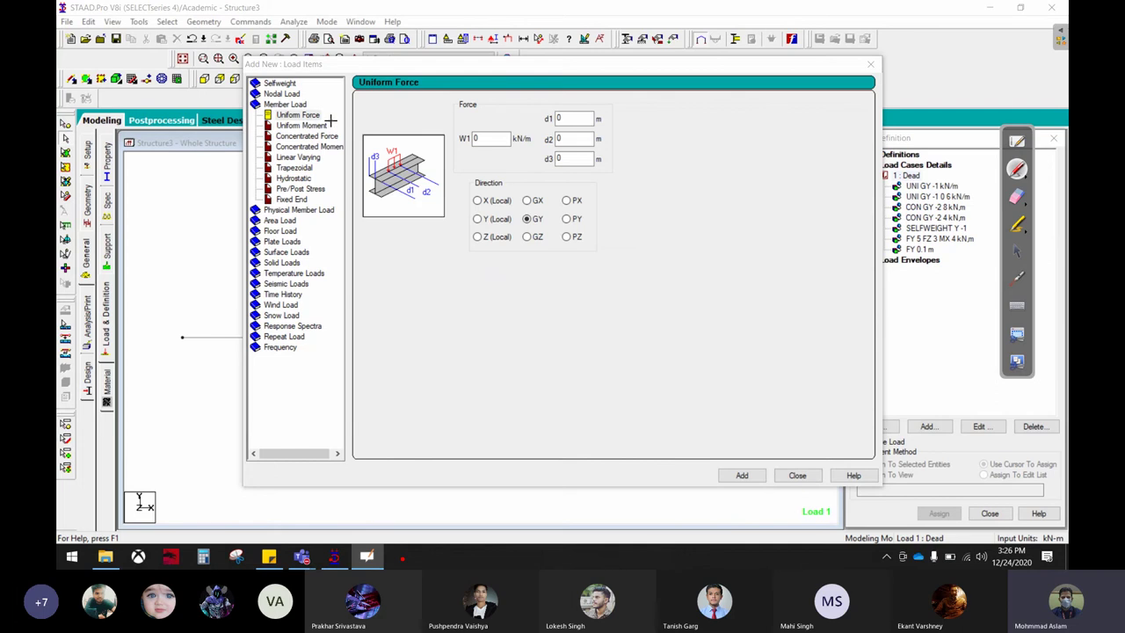
{"action": "mouse_move", "coordinate": [332, 126]}
{"action": "left_mouse_down"}
{"action": "mouse_move", "coordinate": [591, 119]}
{"action": "mouse_move", "coordinate": [552, 146]}
{"action": "left_mouse_up"}
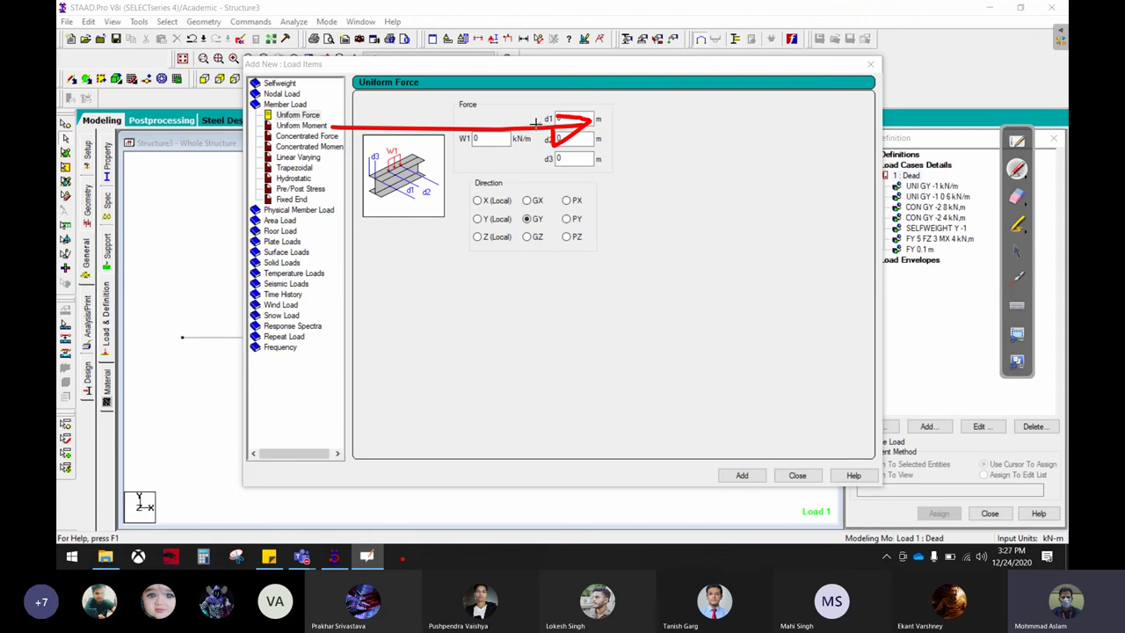
- Sketch in red a fixed, hatched cantilever carrying a brick wall with course lines and joints
{"action": "mouse_move", "coordinate": [631, 208]}
{"action": "left_mouse_down"}
{"action": "mouse_move", "coordinate": [783, 208]}
{"action": "mouse_move", "coordinate": [629, 211]}
{"action": "mouse_move", "coordinate": [625, 285]}
{"action": "left_mouse_up"}
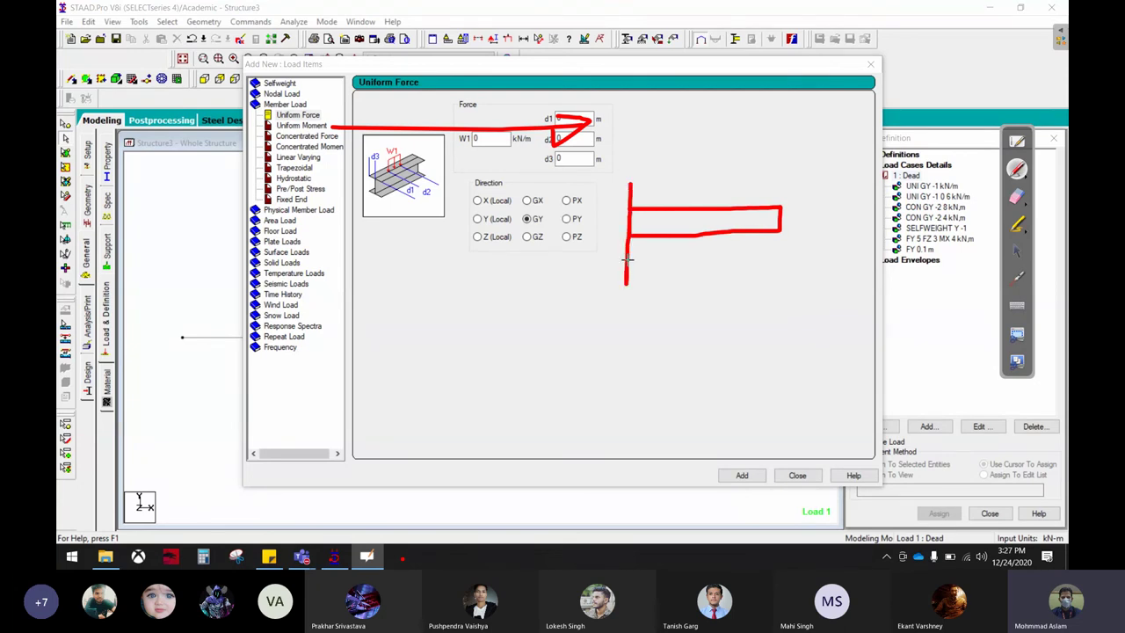
{"action": "mouse_move", "coordinate": [635, 184]}
{"action": "left_mouse_down"}
{"action": "mouse_move", "coordinate": [606, 225]}
{"action": "mouse_move", "coordinate": [603, 276]}
{"action": "left_mouse_up"}
{"action": "left_click_drag", "start_coordinate": [629, 264], "coordinate": [601, 300]}
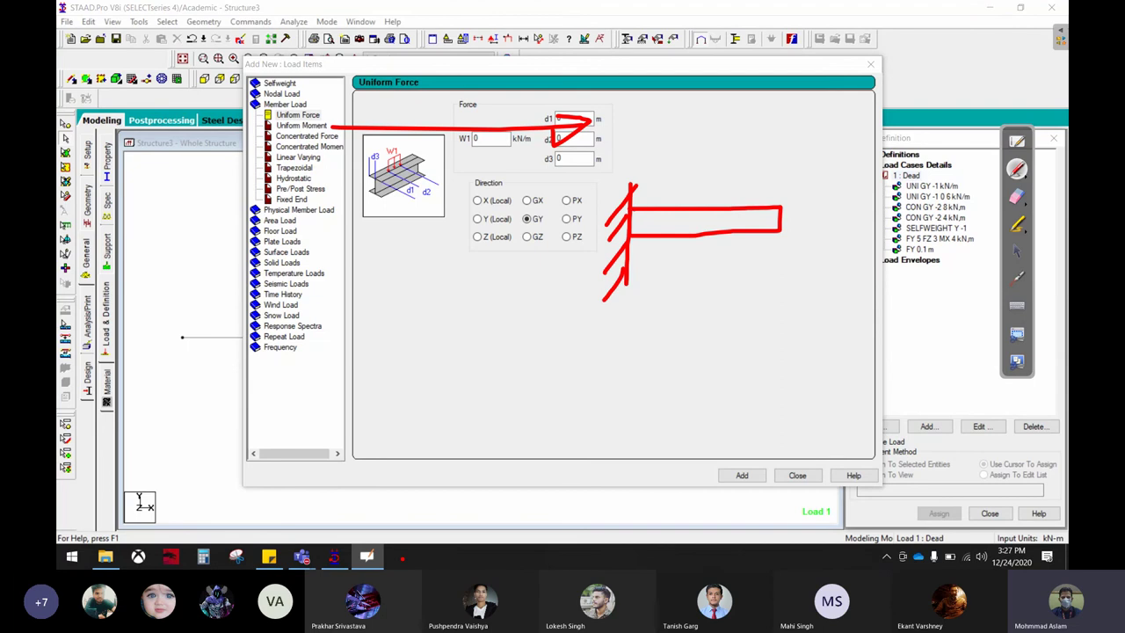
{"action": "left_click_drag", "start_coordinate": [633, 208], "coordinate": [781, 205]}
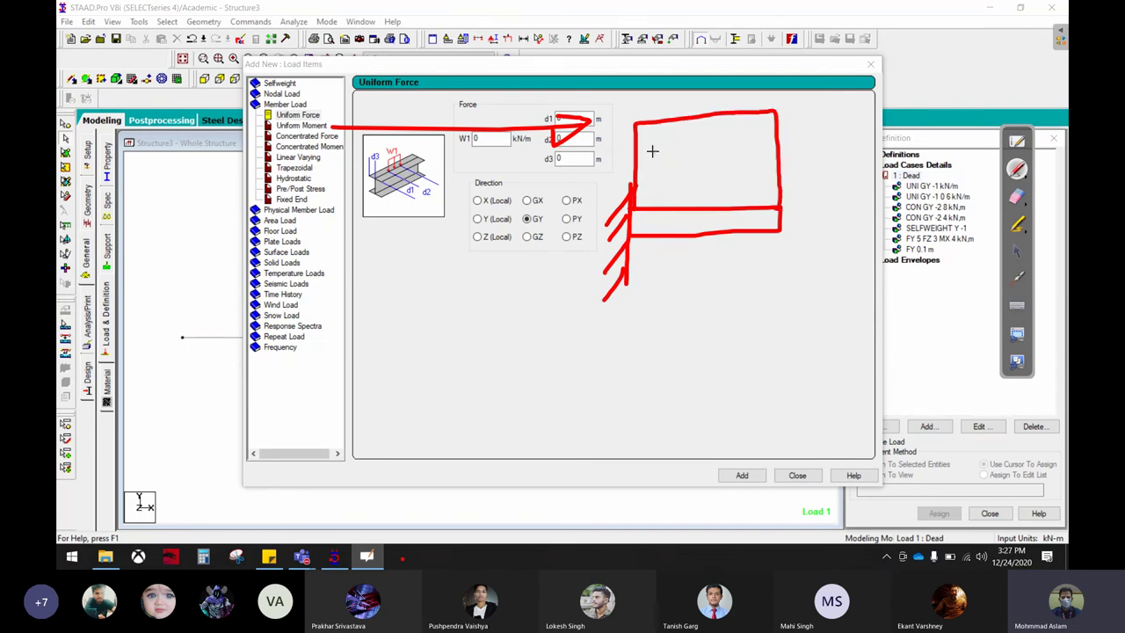
{"action": "left_click_drag", "start_coordinate": [634, 144], "coordinate": [777, 143]}
{"action": "left_click_drag", "start_coordinate": [637, 165], "coordinate": [775, 165]}
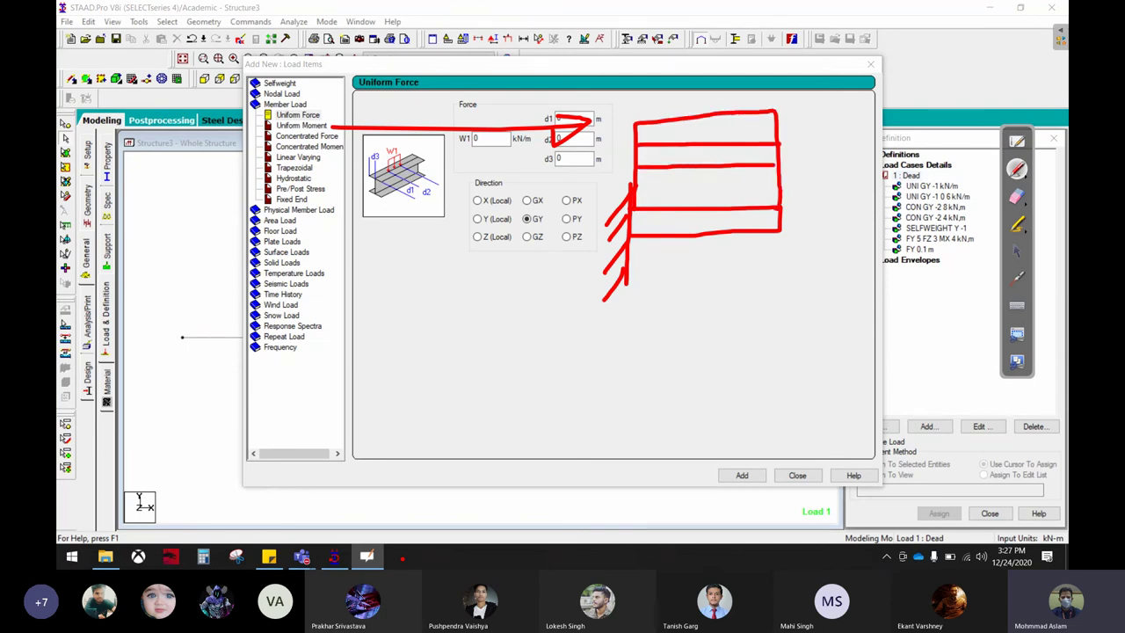
{"action": "left_click_drag", "start_coordinate": [640, 187], "coordinate": [791, 184]}
{"action": "mouse_move", "coordinate": [674, 165]}
{"action": "left_mouse_down"}
{"action": "mouse_move", "coordinate": [674, 184]}
{"action": "mouse_move", "coordinate": [726, 184]}
{"action": "left_mouse_up"}
{"action": "mouse_move", "coordinate": [705, 148]}
{"action": "left_mouse_down"}
{"action": "mouse_move", "coordinate": [704, 165]}
{"action": "mouse_move", "coordinate": [757, 163]}
{"action": "left_mouse_up"}
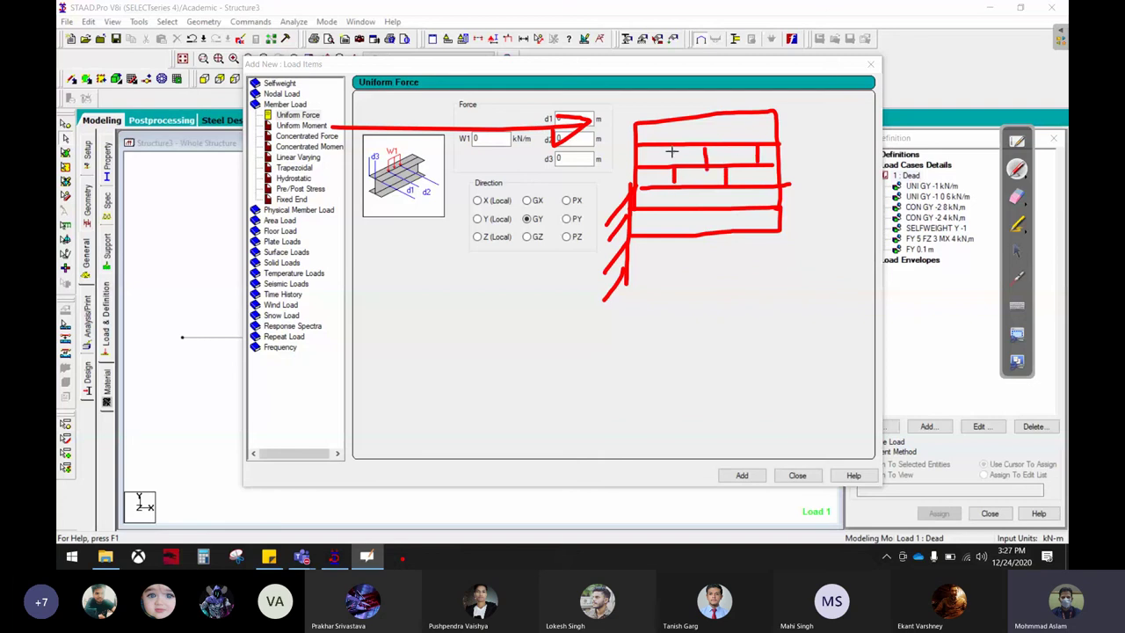
{"action": "left_click_drag", "start_coordinate": [654, 146], "coordinate": [655, 164]}
{"action": "left_click_drag", "start_coordinate": [684, 121], "coordinate": [685, 142]}
{"action": "left_click_drag", "start_coordinate": [743, 115], "coordinate": [743, 141]}
{"action": "mouse_move", "coordinate": [654, 187]}
{"action": "left_mouse_down"}
{"action": "mouse_move", "coordinate": [655, 204]}
{"action": "mouse_move", "coordinate": [777, 204]}
{"action": "left_mouse_up"}
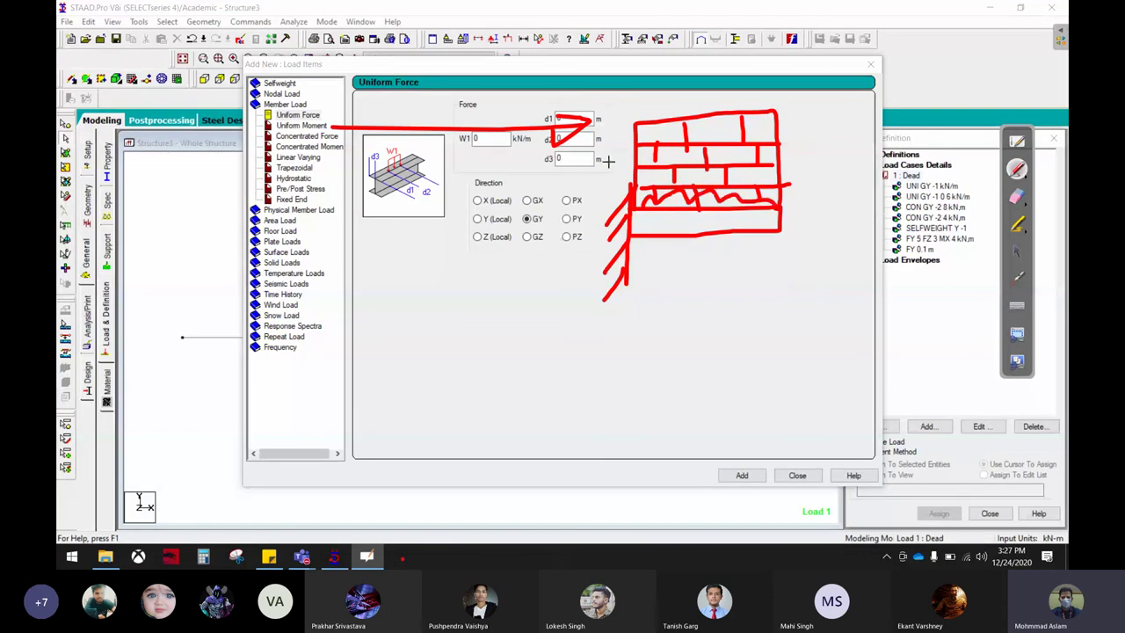
- Erase the wall, add a tip load arrow and deflected shape, then wipe the cantilever sketch
{"action": "left_click", "coordinate": [1016, 200]}
{"action": "mouse_move", "coordinate": [786, 125]}
{"action": "left_mouse_down"}
{"action": "mouse_move", "coordinate": [763, 141]}
{"action": "mouse_move", "coordinate": [677, 126]}
{"action": "mouse_move", "coordinate": [658, 163]}
{"action": "mouse_move", "coordinate": [746, 170]}
{"action": "mouse_move", "coordinate": [787, 189]}
{"action": "left_mouse_up"}
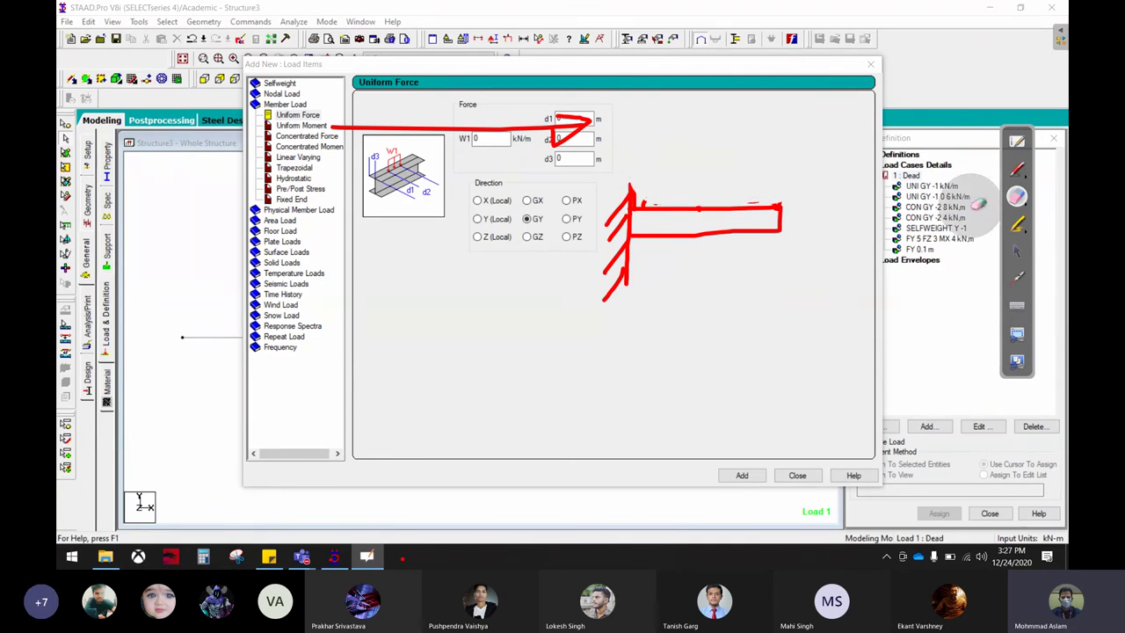
{"action": "mouse_move", "coordinate": [778, 123]}
{"action": "left_mouse_down"}
{"action": "mouse_move", "coordinate": [780, 206]}
{"action": "mouse_move", "coordinate": [769, 184]}
{"action": "mouse_move", "coordinate": [781, 204]}
{"action": "left_mouse_up"}
{"action": "mouse_move", "coordinate": [642, 207]}
{"action": "left_mouse_down"}
{"action": "mouse_move", "coordinate": [771, 215]}
{"action": "mouse_move", "coordinate": [815, 277]}
{"action": "mouse_move", "coordinate": [772, 280]}
{"action": "mouse_move", "coordinate": [679, 239]}
{"action": "mouse_move", "coordinate": [631, 240]}
{"action": "left_mouse_up"}
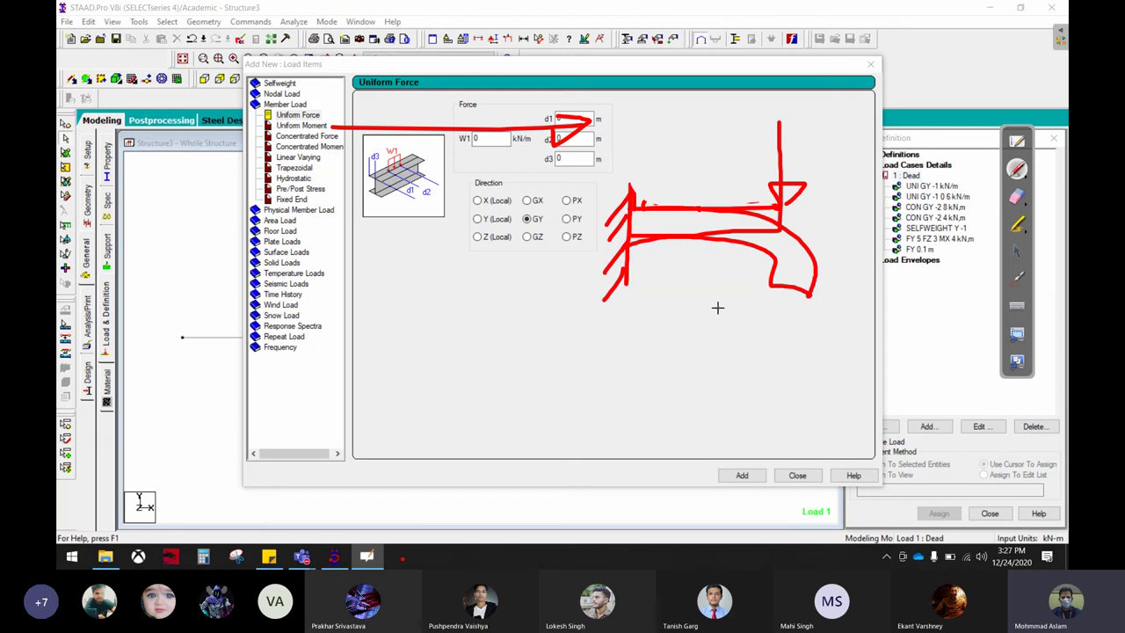
{"action": "left_click", "coordinate": [1015, 197]}
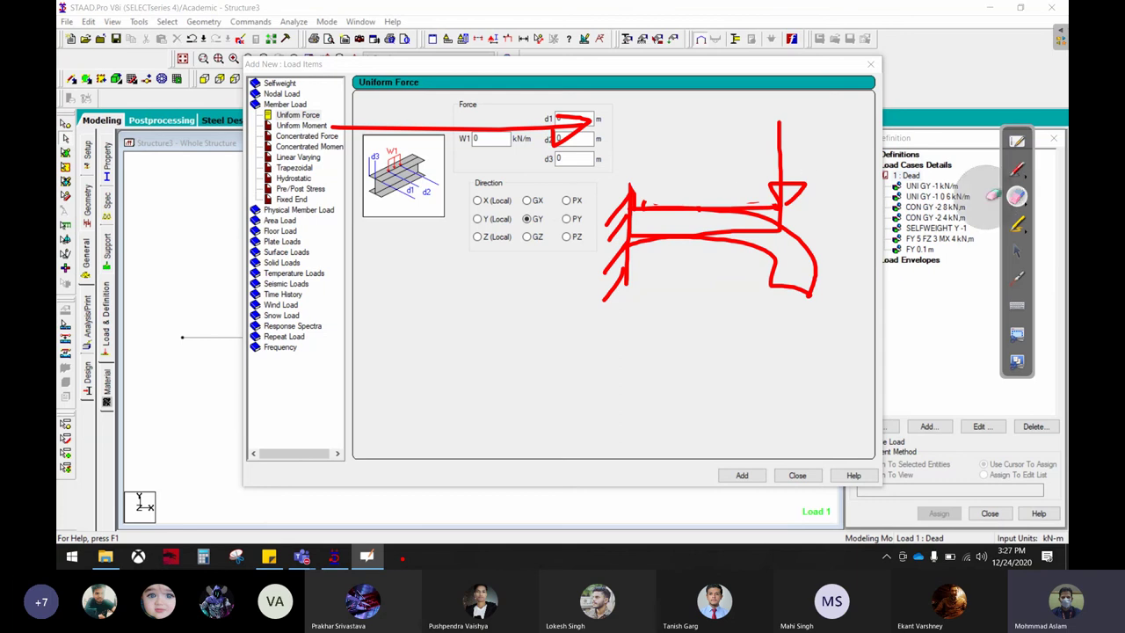
{"action": "mouse_move", "coordinate": [991, 195]}
{"action": "left_mouse_down"}
{"action": "mouse_move", "coordinate": [620, 352]}
{"action": "mouse_move", "coordinate": [520, 138]}
{"action": "mouse_move", "coordinate": [299, 123]}
{"action": "left_mouse_up"}
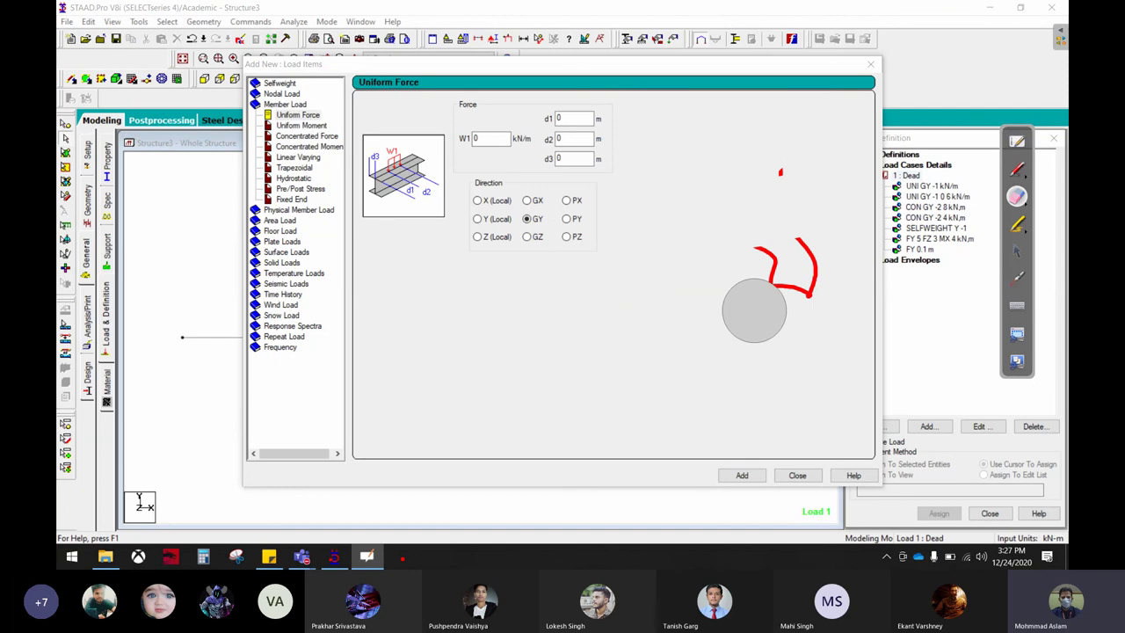
- Clear the remaining ink and show Concentrated Force, then Concentrated Moment (P 0 kNm in GY)
{"action": "left_click_drag", "start_coordinate": [754, 310], "coordinate": [836, 261]}
{"action": "left_click", "coordinate": [1017, 251]}
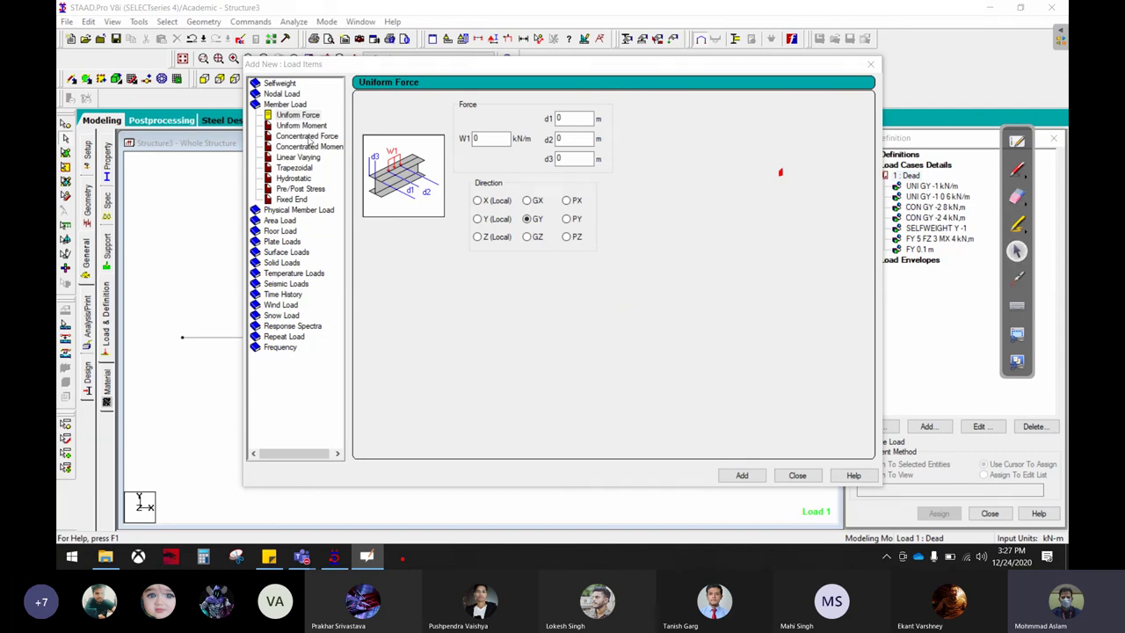
{"action": "left_click", "coordinate": [308, 137]}
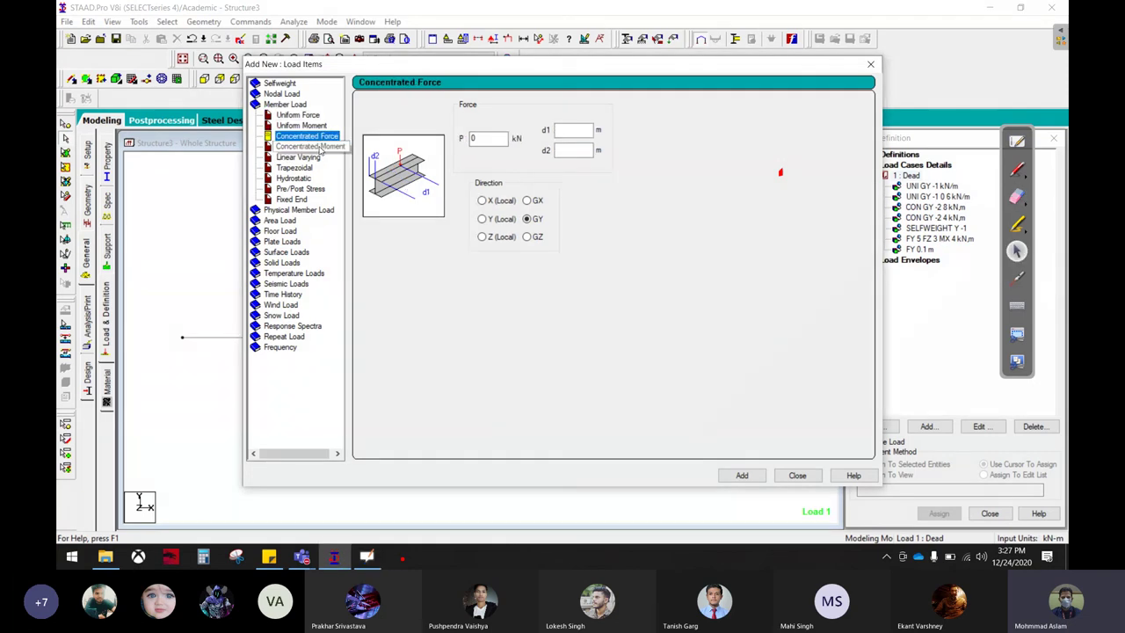
{"action": "left_click", "coordinate": [318, 146]}
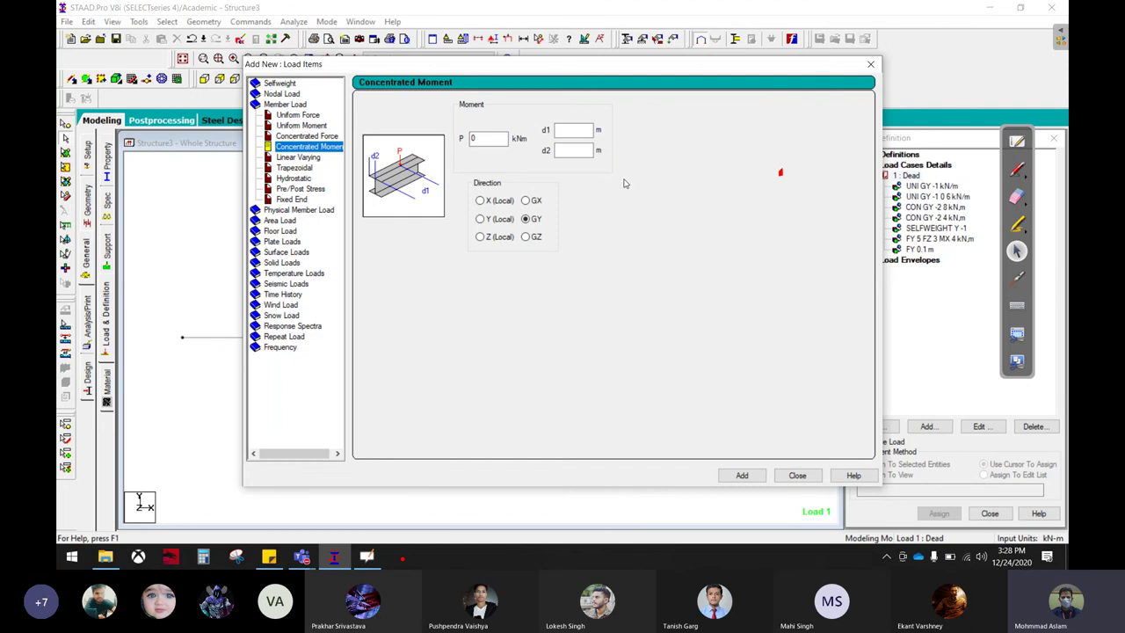
- Erase the leftover red ink mark and minimize STAAD.Pro to the desktop
{"action": "left_click", "coordinate": [1017, 197]}
{"action": "left_click_drag", "start_coordinate": [892, 187], "coordinate": [683, 206]}
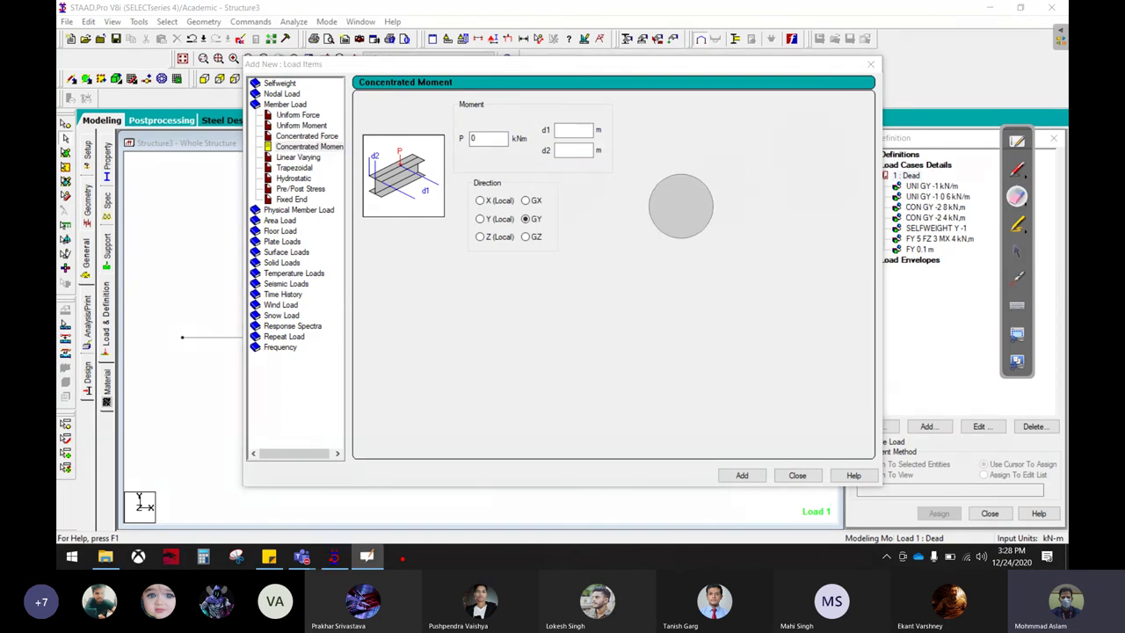
{"action": "left_click", "coordinate": [1020, 253]}
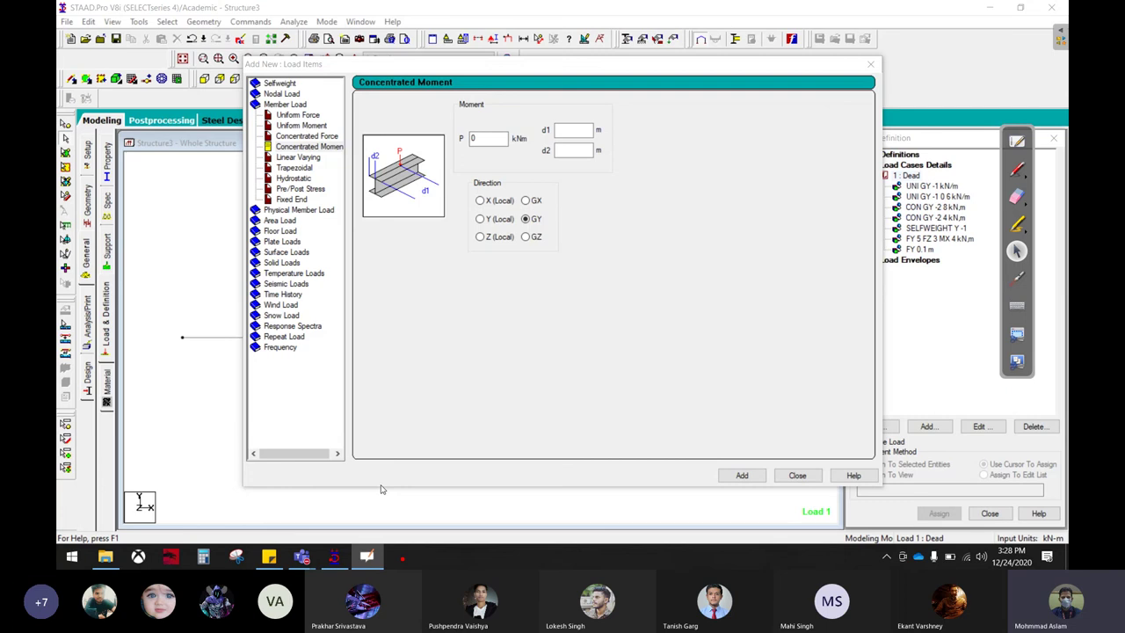
{"action": "left_click", "coordinate": [335, 556]}
{"action": "mouse_move", "coordinate": [301, 556]}
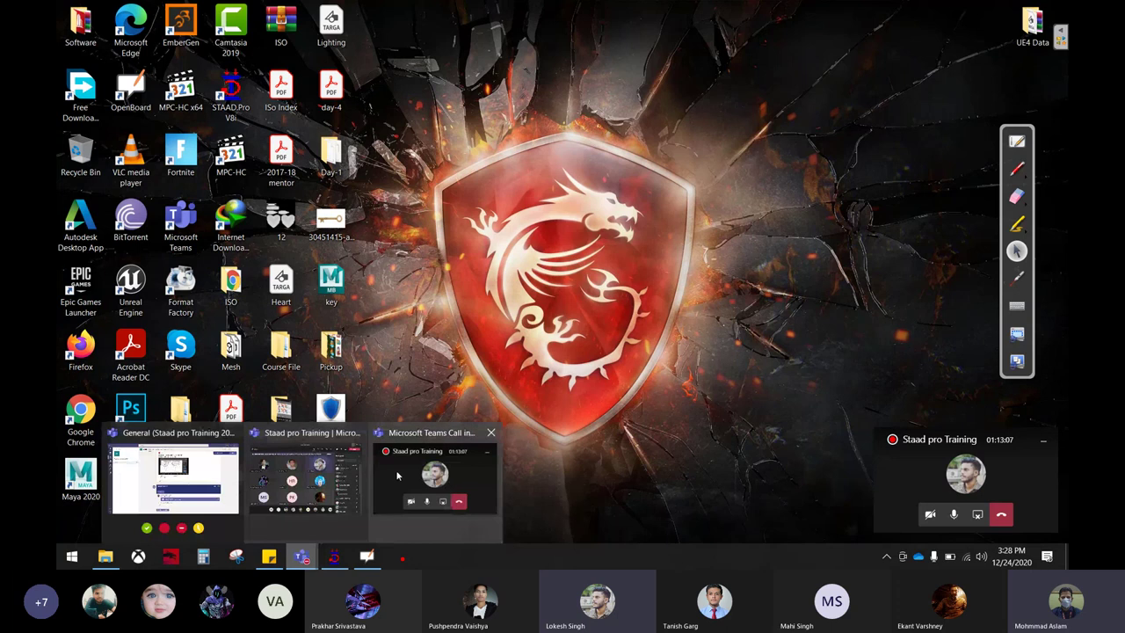
- Restore the Staad pro Training Teams meeting, and open and dismiss the participant options menu
{"action": "left_click", "coordinate": [306, 517]}
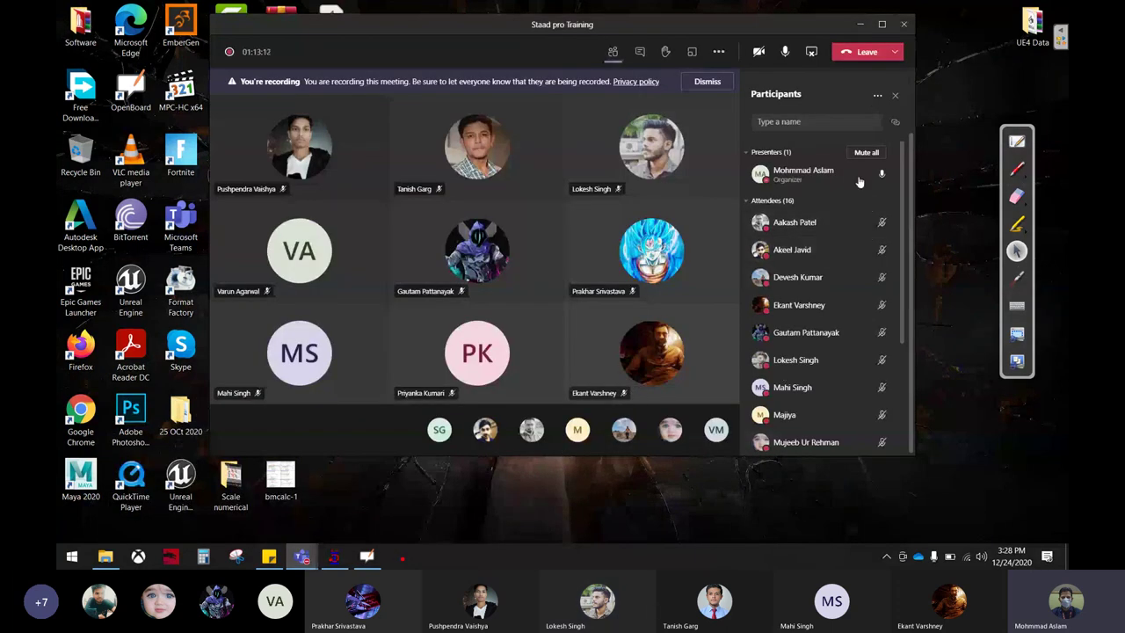
{"action": "left_click", "coordinate": [877, 95]}
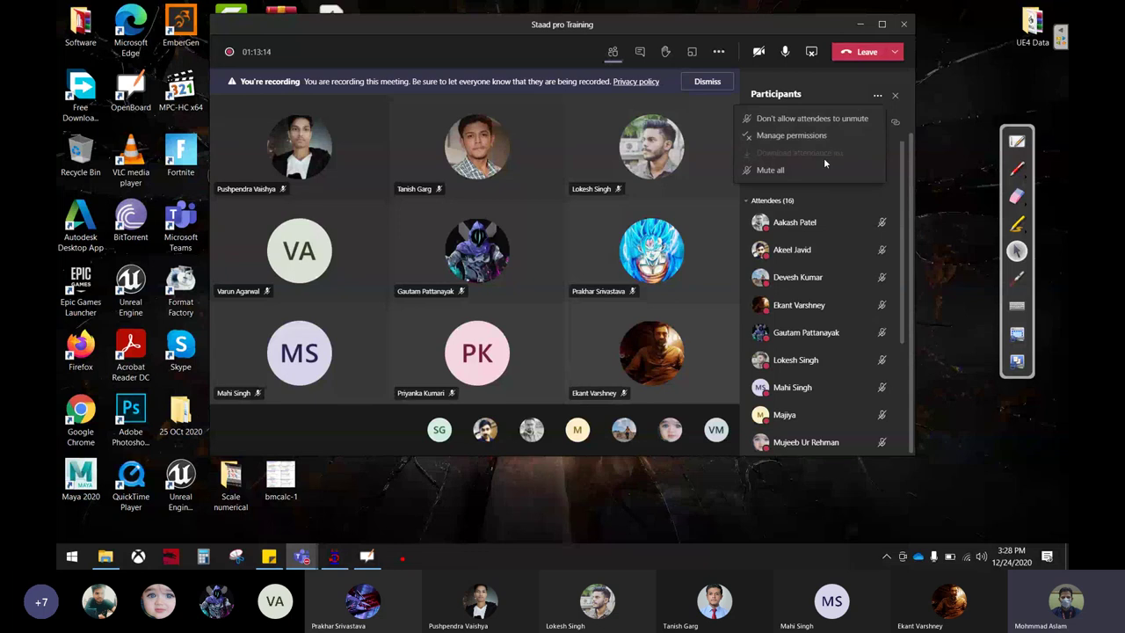
{"action": "left_click", "coordinate": [830, 73]}
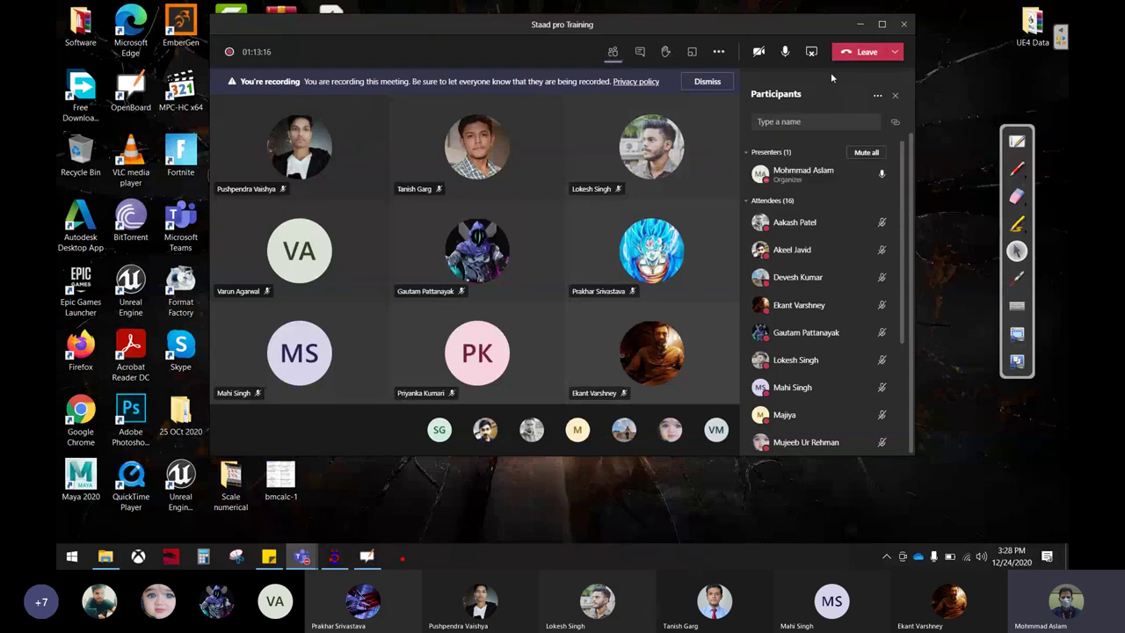